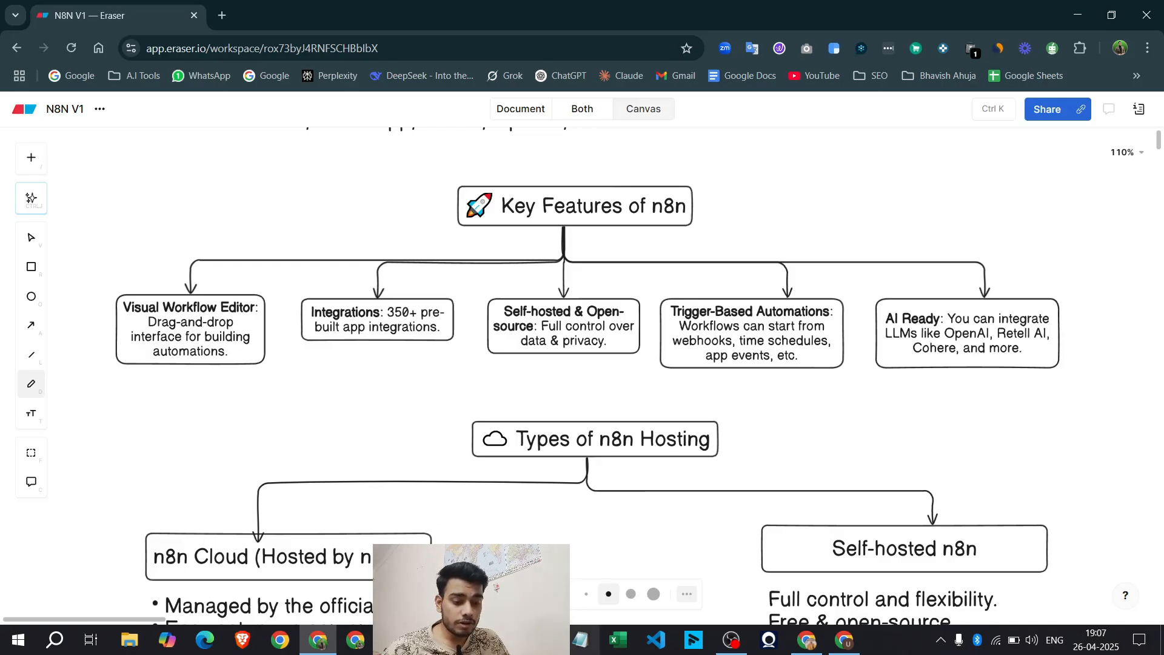
Create a new blank n8n workflow that starts with a manual trigger
key(alt+Tab)
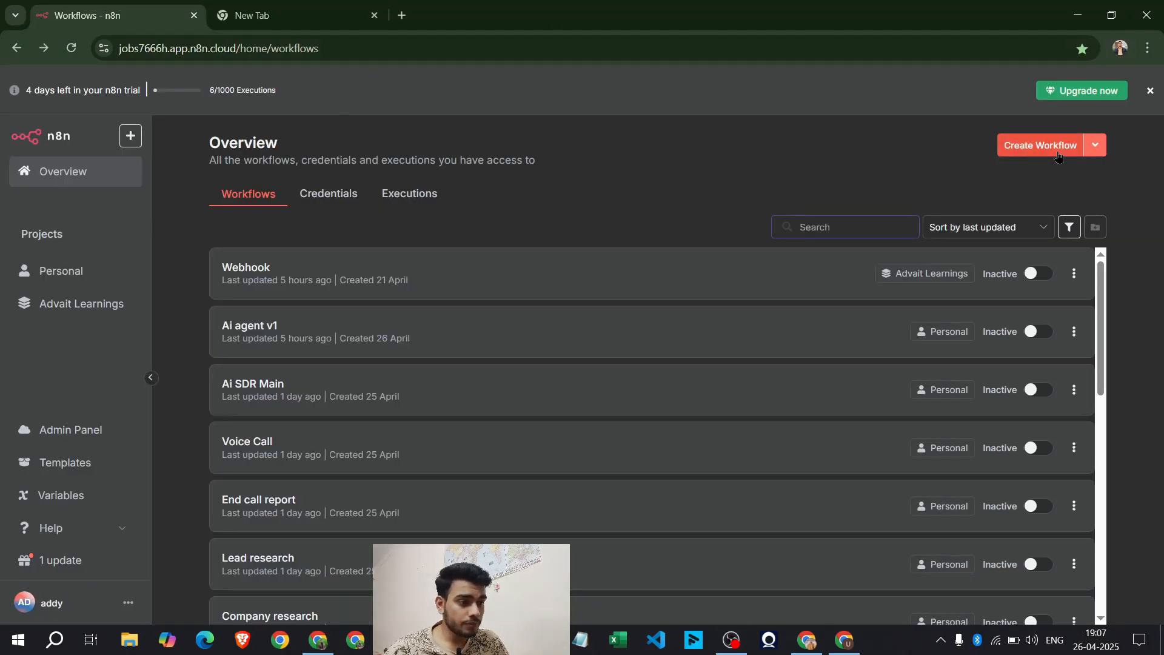
click(1041, 145)
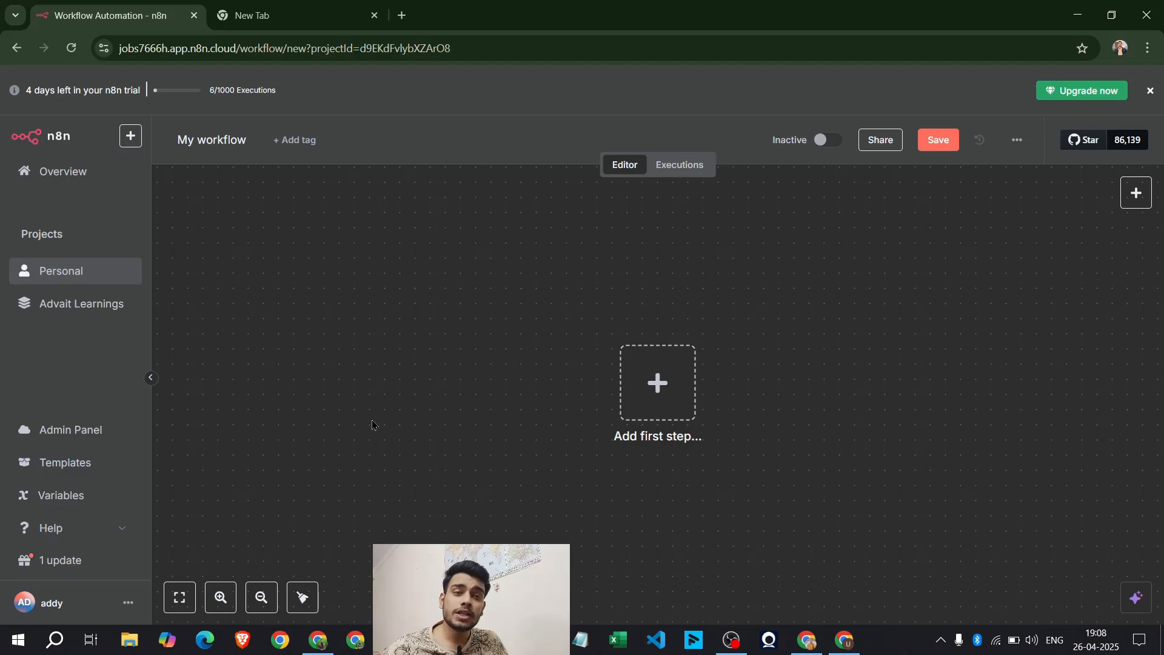
click(633, 403)
key(Return)
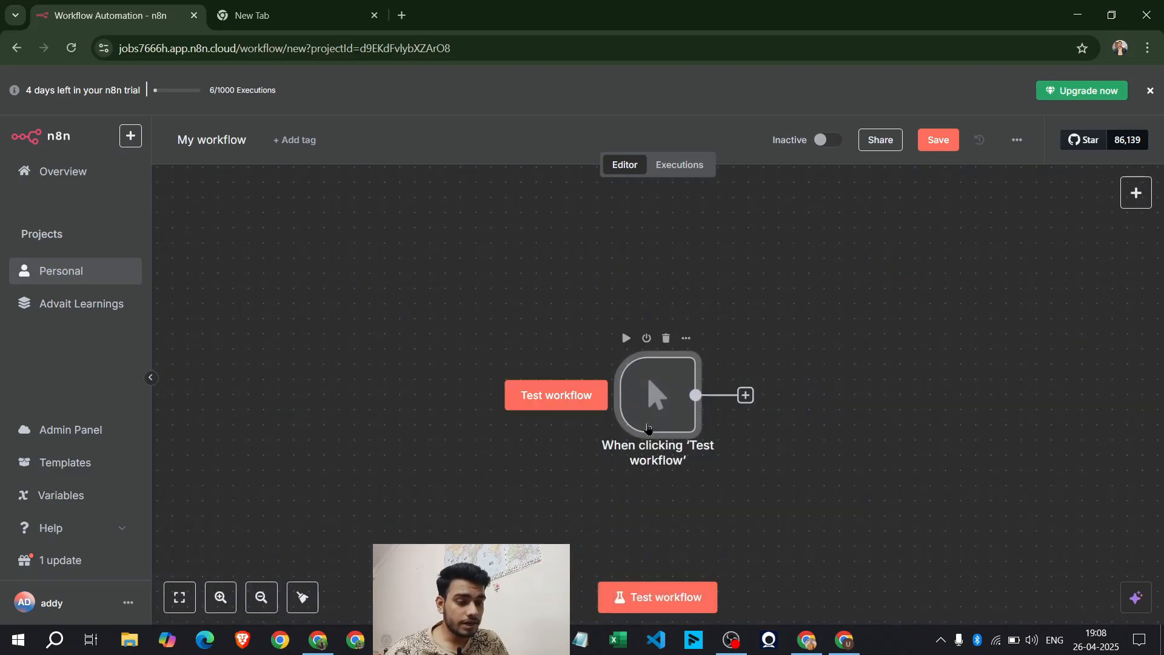
Connect an AI Agent node from the Advanced AI nodes after the trigger
click(428, 334)
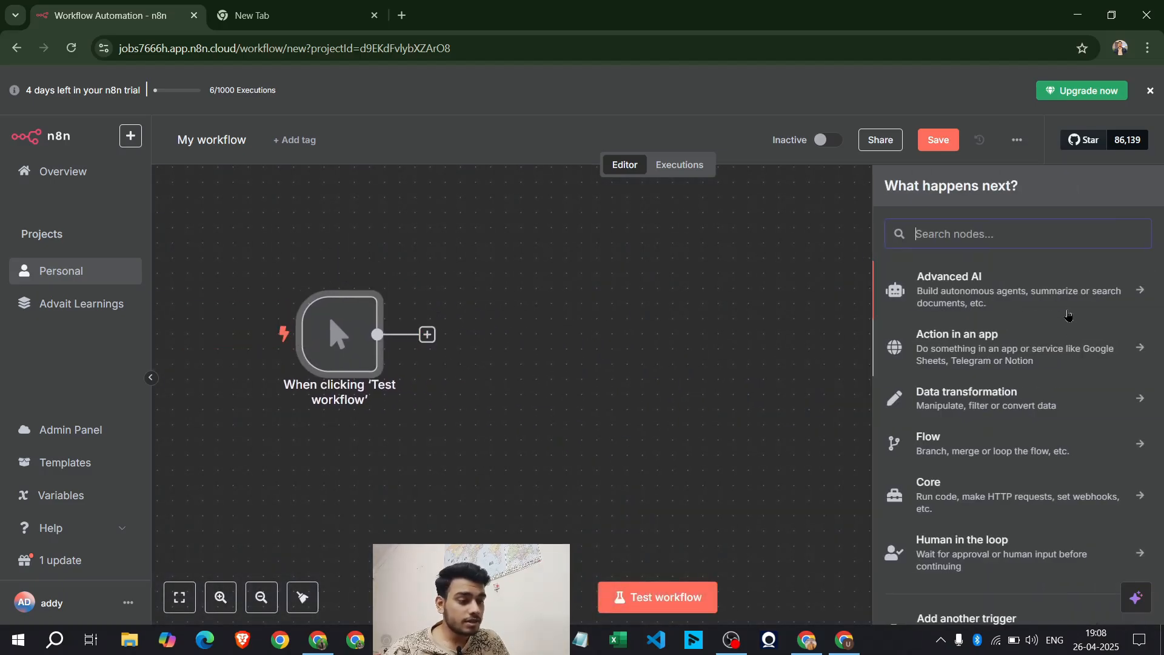
click(1069, 315)
drag(963, 362, 472, 343)
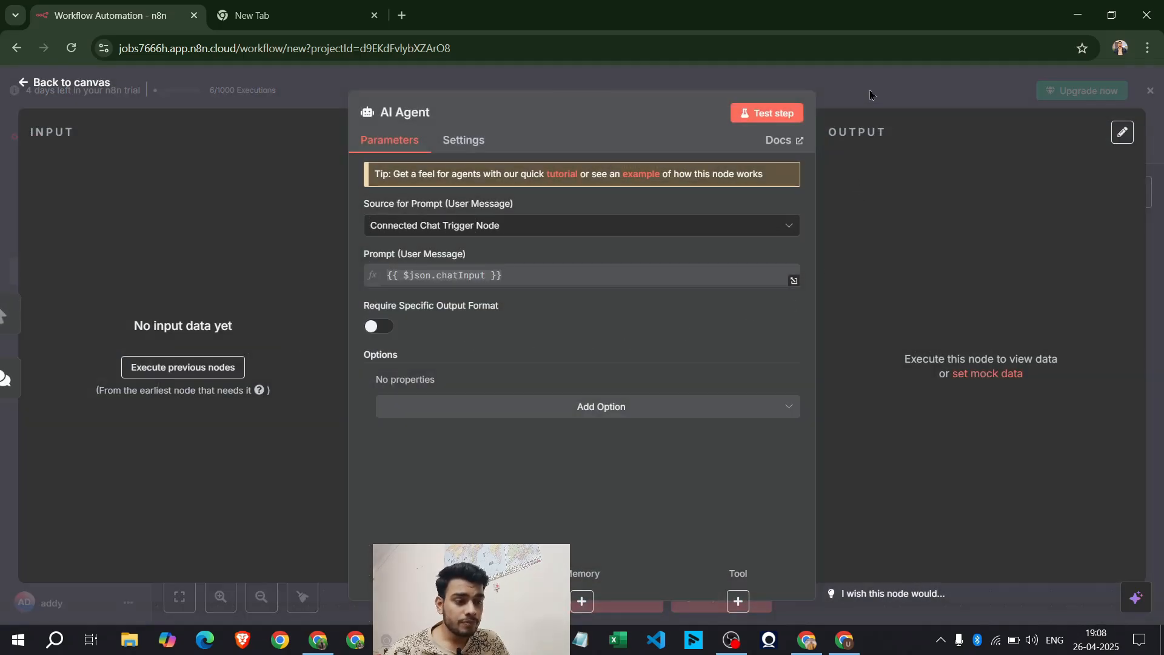
click(870, 94)
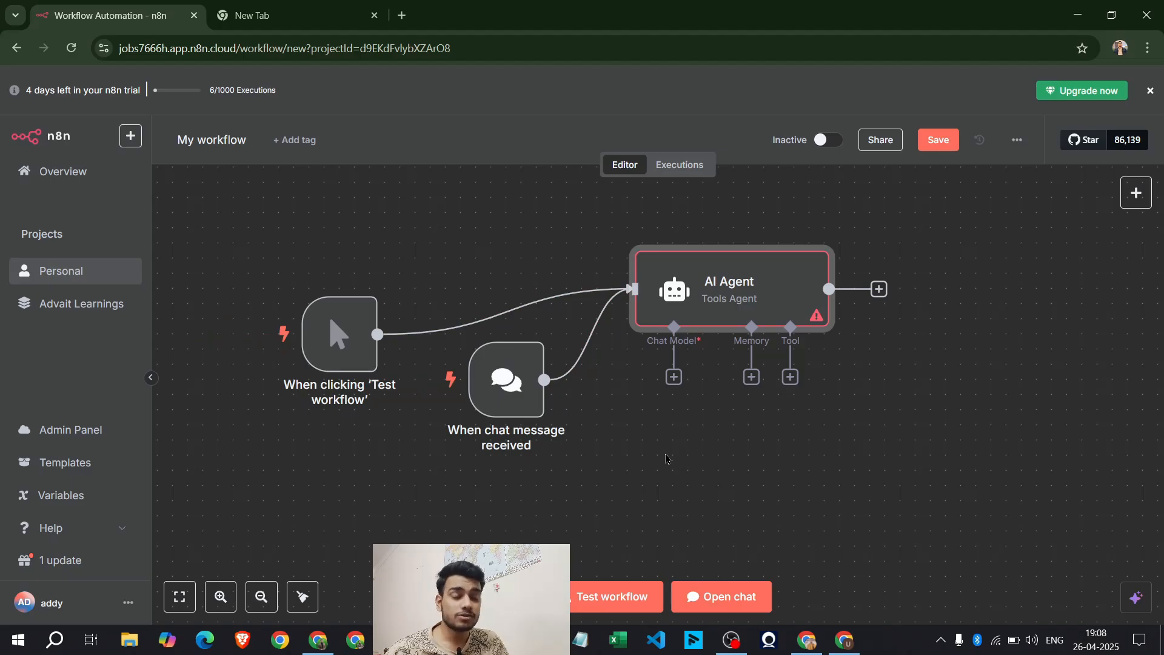
Circle the Integrations box on the Eraser board, then scroll n8n's Action in an app list
click(319, 639)
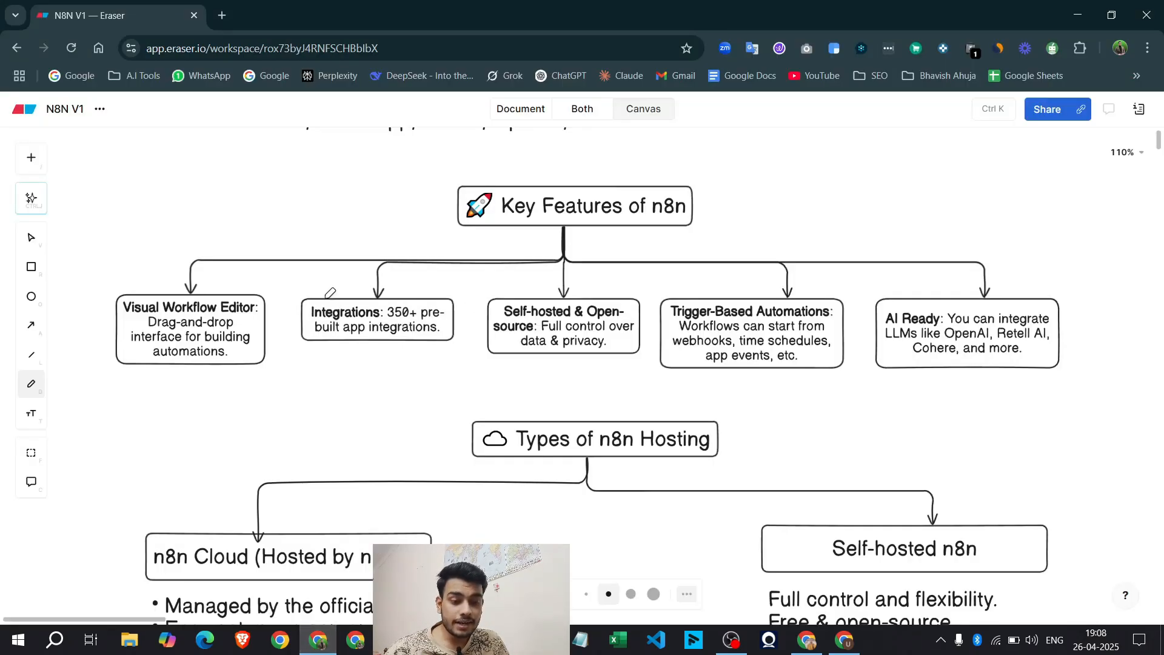
mouse_move(287, 323)
mouse_down()
mouse_move(494, 320)
mouse_move(315, 321)
mouse_move(301, 344)
mouse_up()
key(alt+Tab)
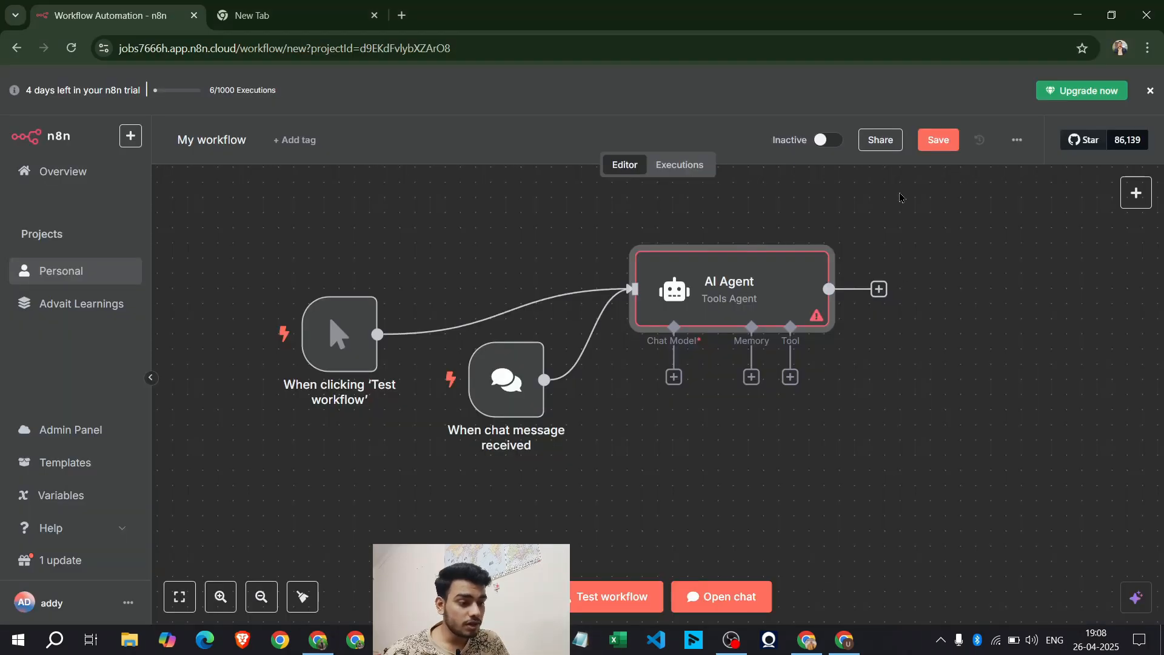
click(1134, 192)
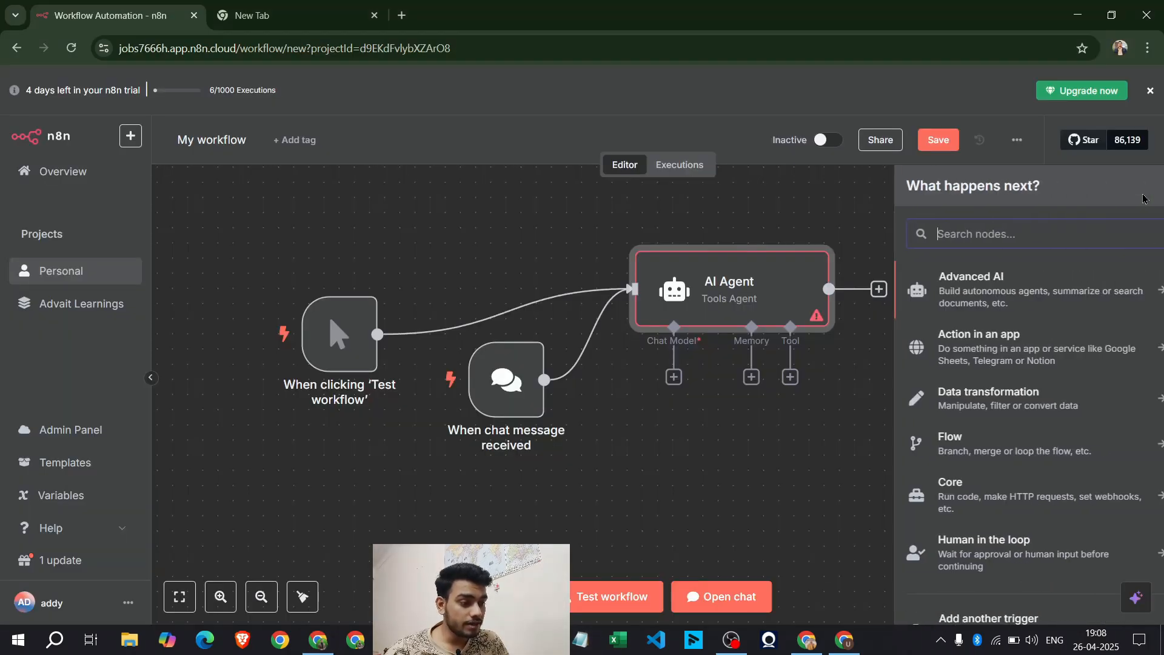
click(1019, 357)
scroll(1018, 338, down, 8)
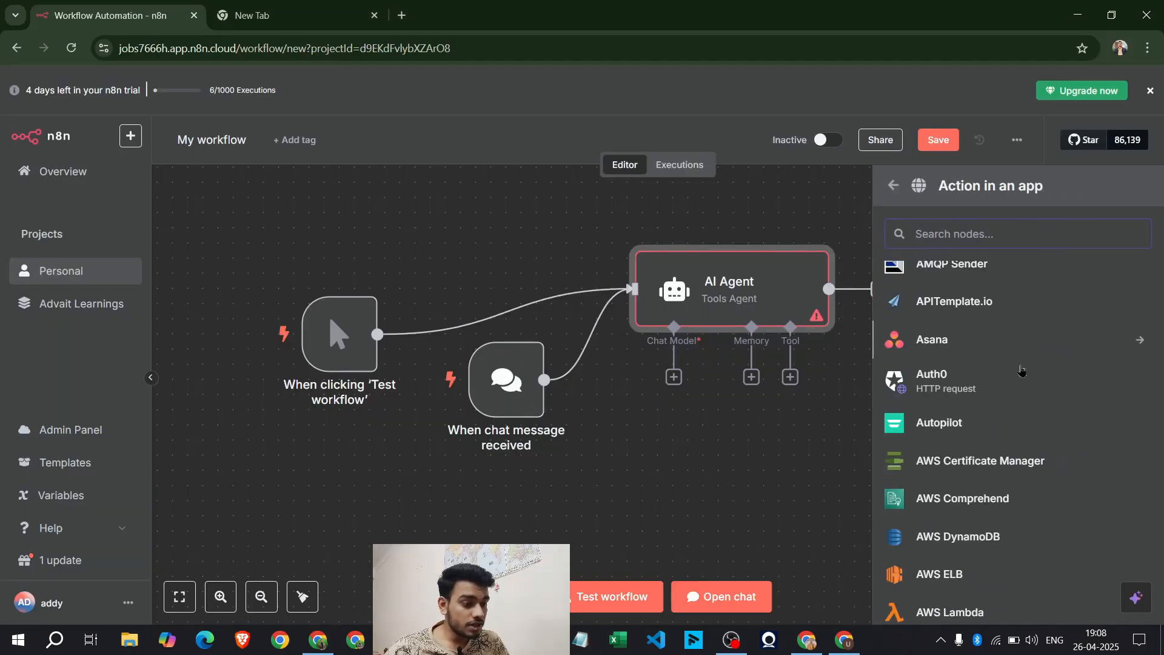
scroll(1021, 370, down, 10)
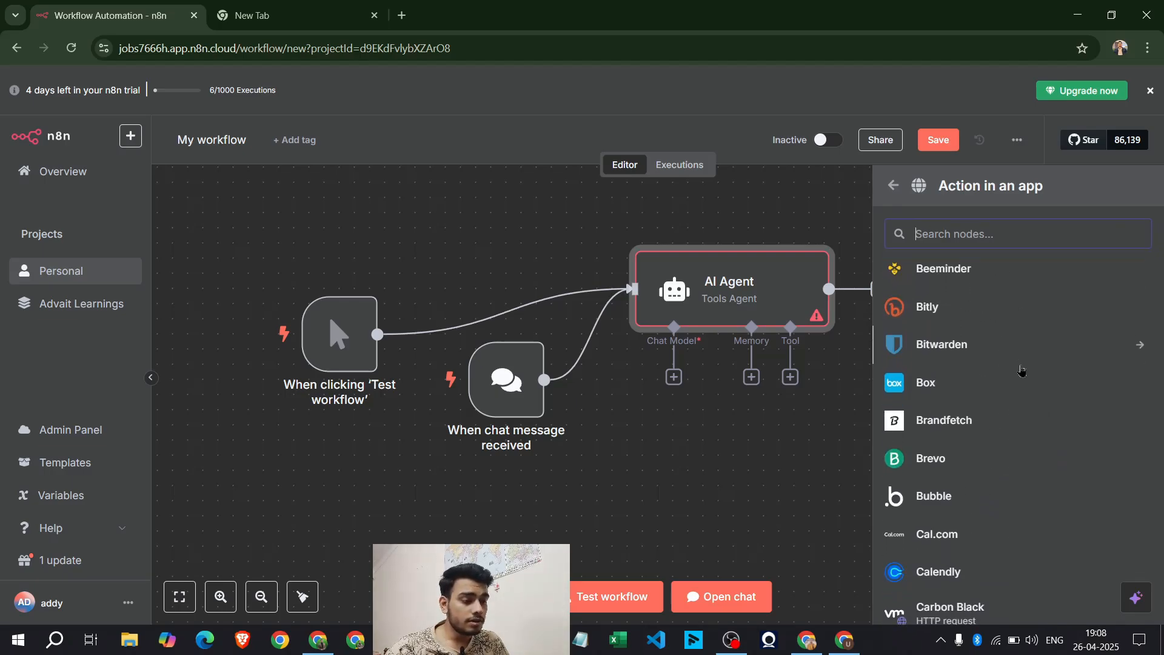
scroll(1022, 369, down, 10)
scroll(1022, 370, down, 15)
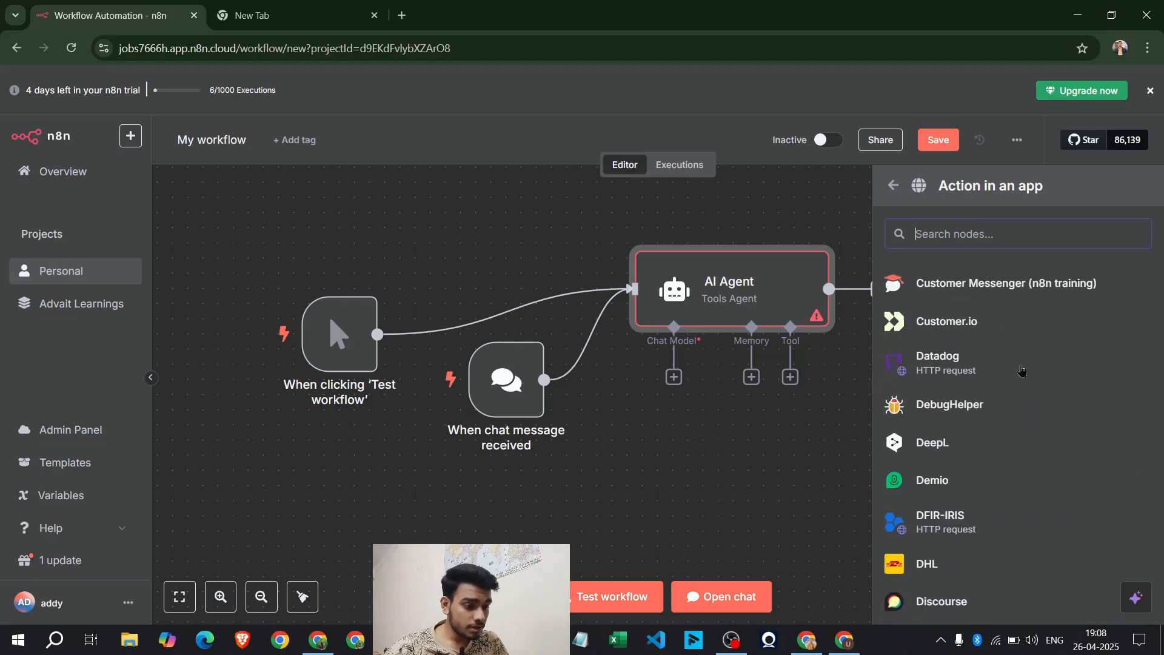
Shrink the n8n window and bring the Eraser window back full screen
click(1113, 16)
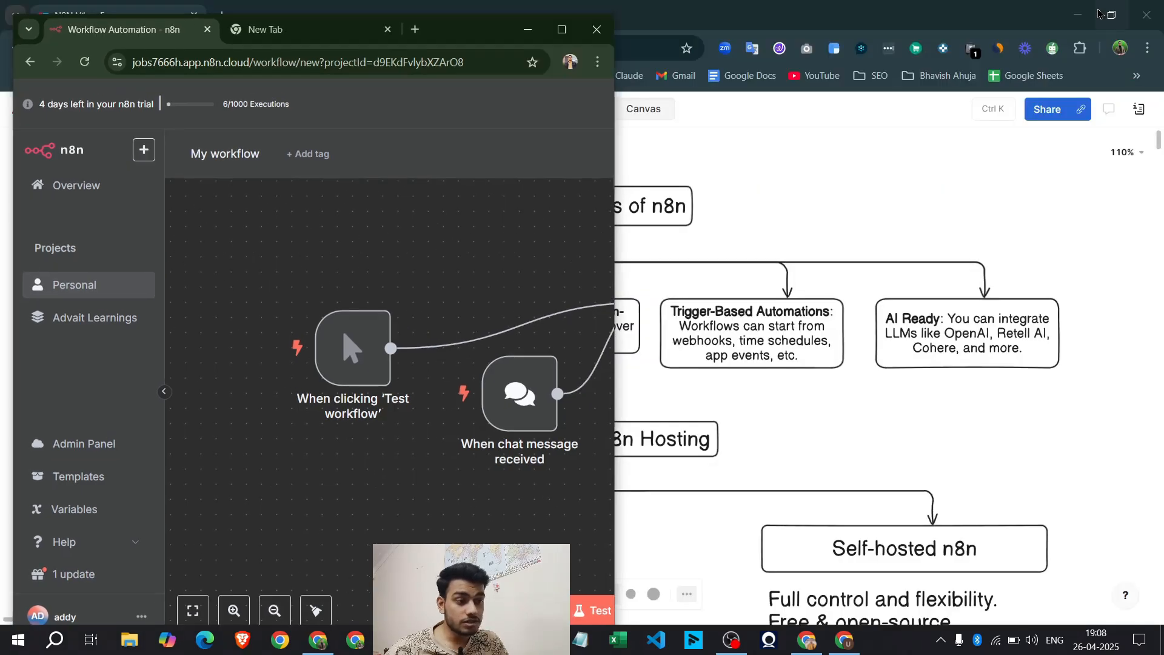
click(1112, 16)
click(552, 24)
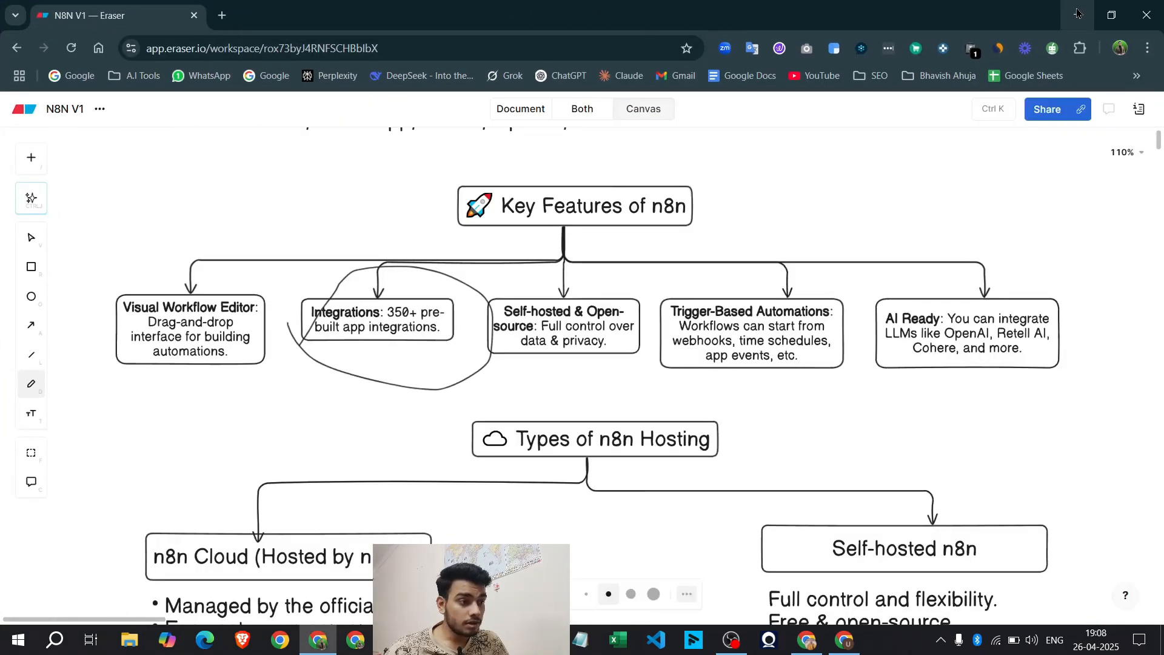
Circle the Self-hosted & Open-source feature box on the Eraser board
click(1078, 14)
click(561, 31)
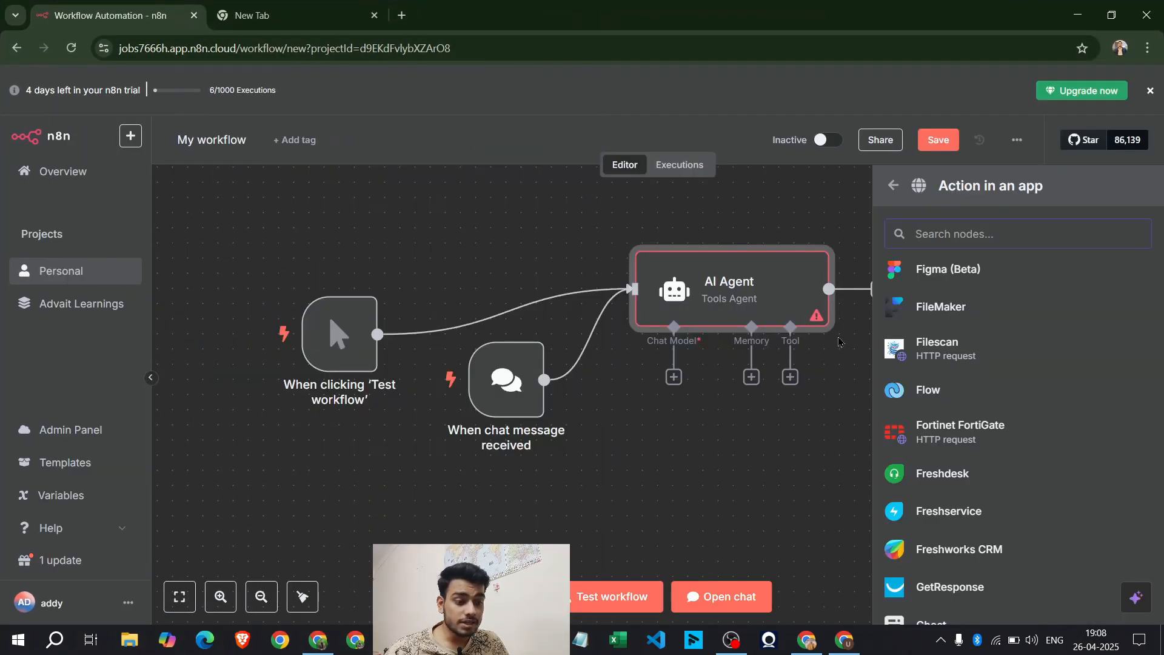
click(326, 640)
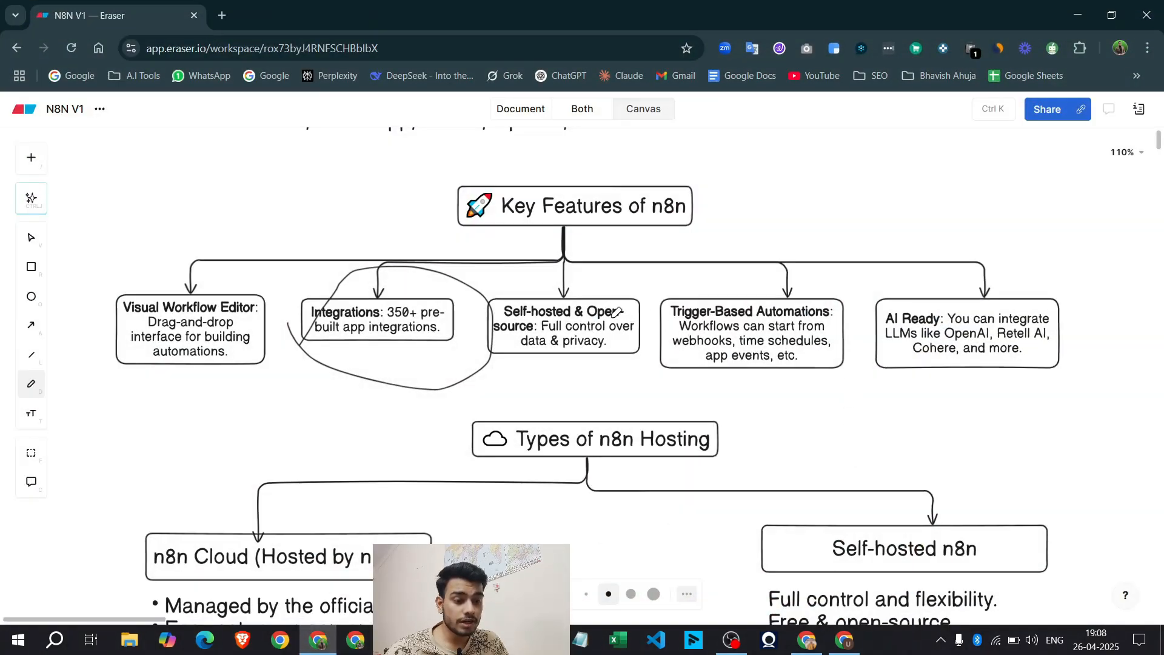
mouse_move(629, 288)
mouse_down()
mouse_move(483, 306)
mouse_move(601, 381)
mouse_move(648, 291)
mouse_move(596, 282)
mouse_move(579, 295)
mouse_up()
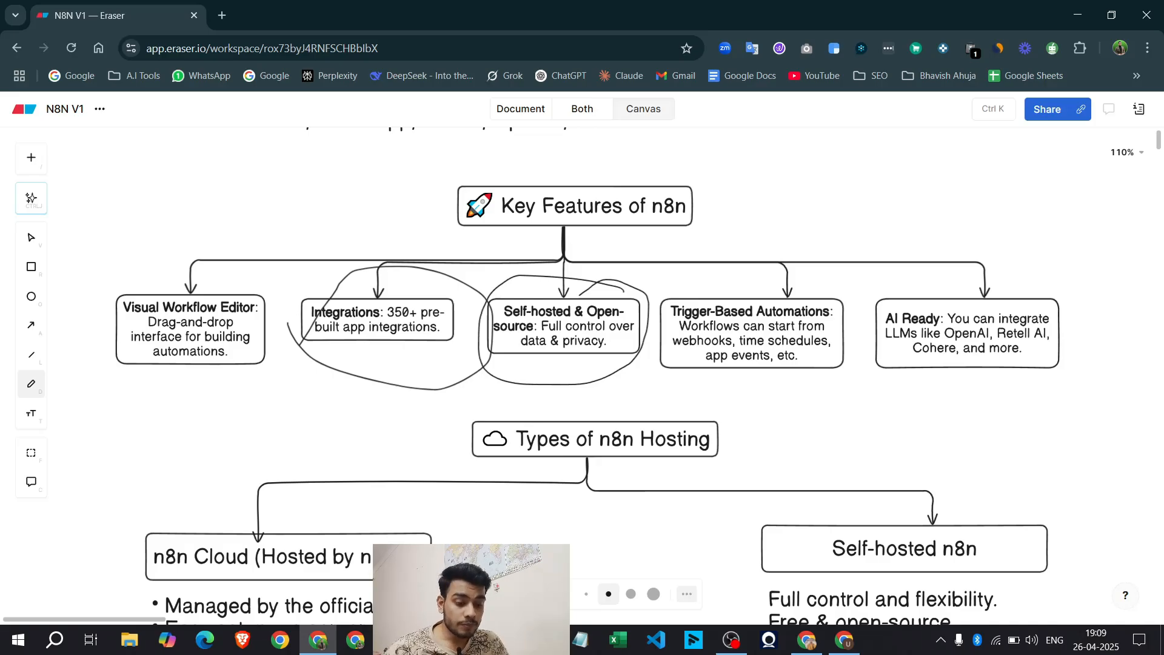
Circle the n8n Cloud and Self-hosted n8n boxes in the hosting section
key(alt+Tab)
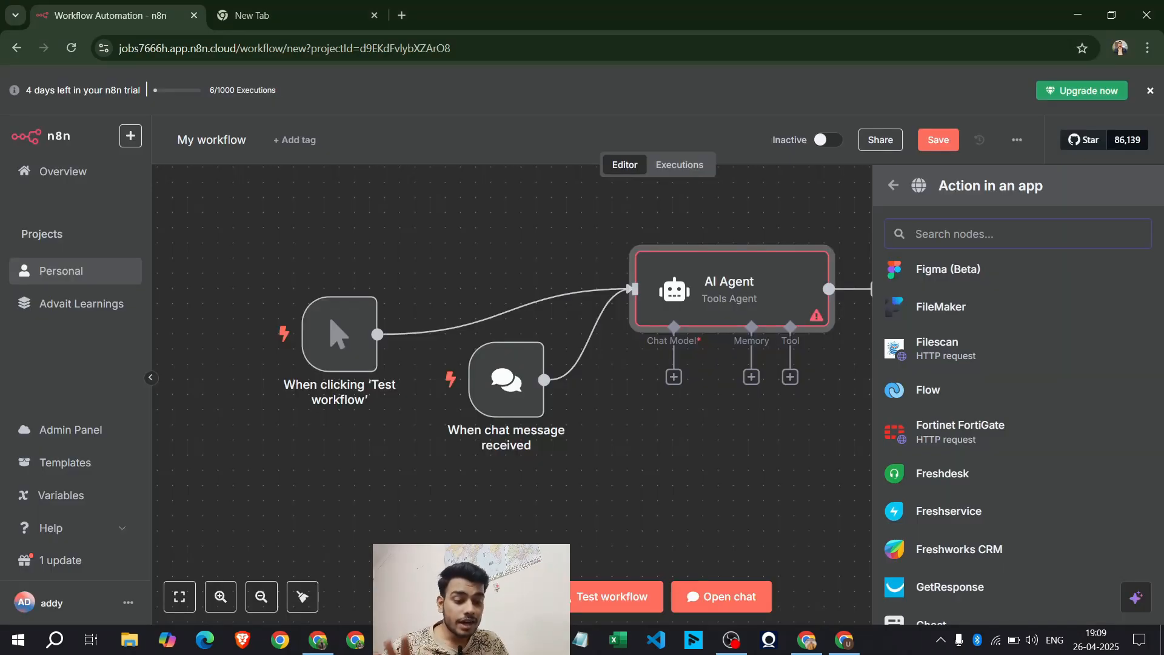
key(alt+Tab)
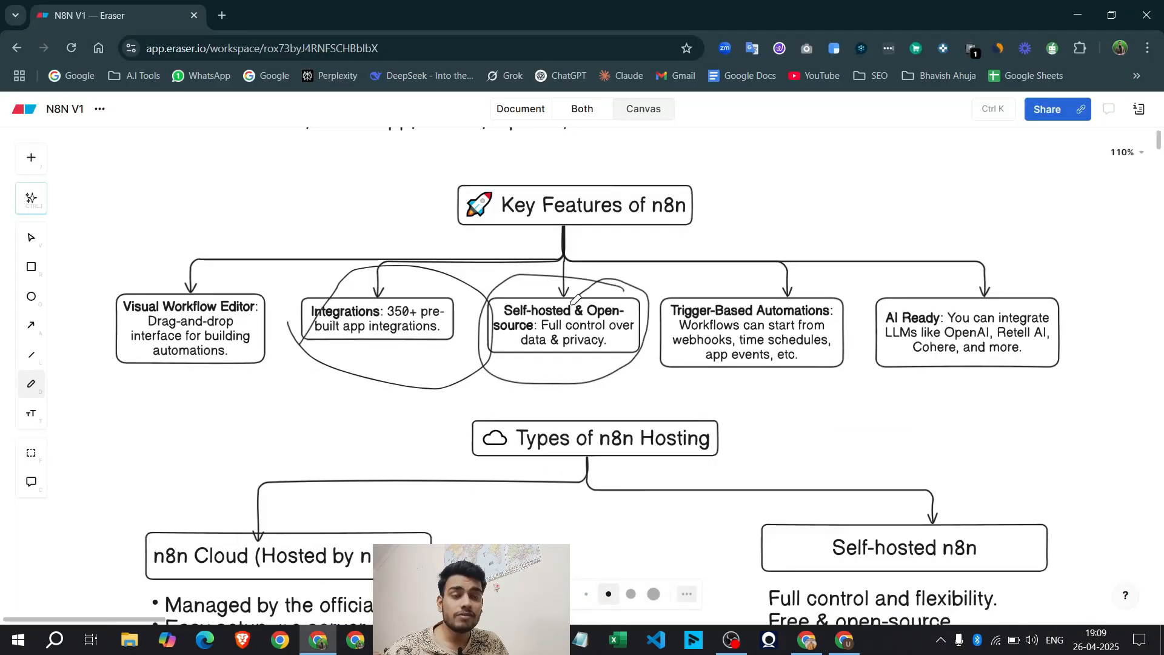
scroll(605, 328, down, 2)
mouse_move(340, 312)
mouse_down()
mouse_move(125, 380)
mouse_move(208, 298)
mouse_up()
mouse_move(956, 306)
mouse_down()
mouse_move(946, 391)
mouse_move(896, 315)
mouse_up()
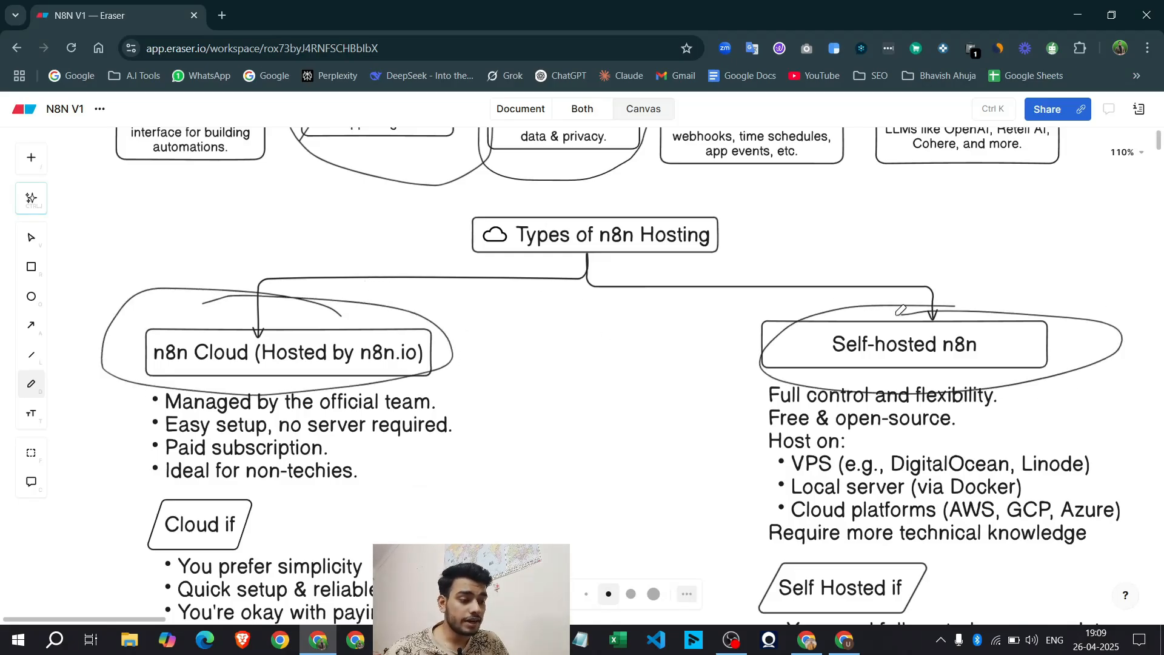
Circle the Trigger-Based Automations box, then go back to the n8n editor
scroll(579, 361, up, 2)
scroll(579, 361, up, 2)
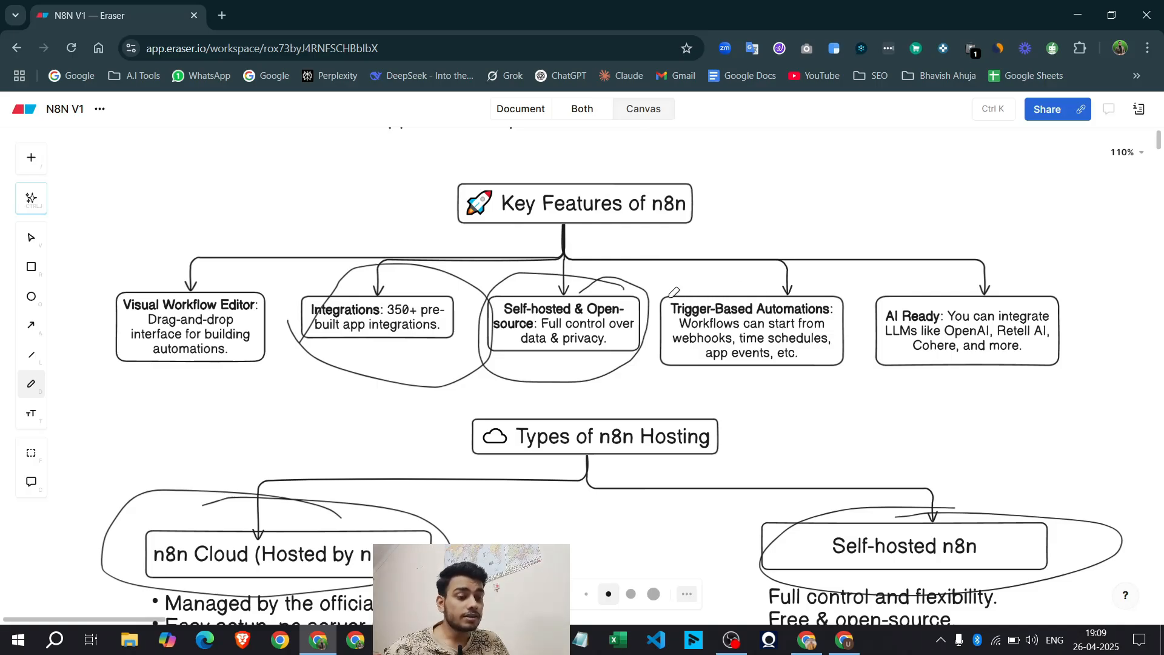
mouse_move(667, 294)
mouse_down()
mouse_move(736, 391)
mouse_move(860, 299)
mouse_move(691, 298)
mouse_up()
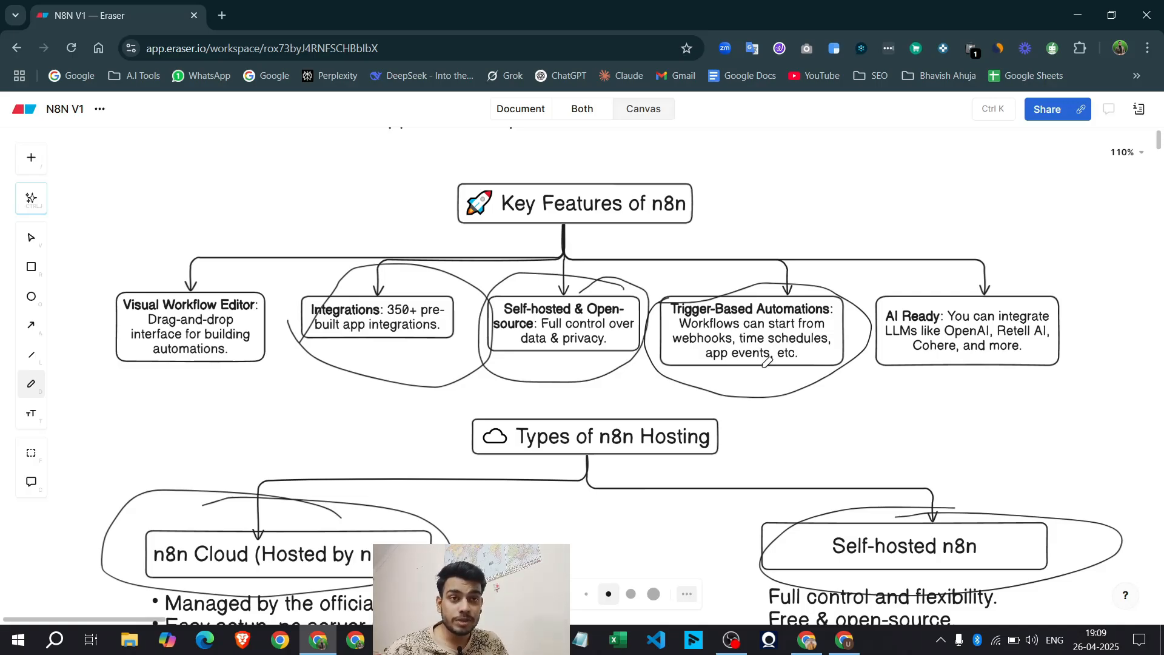
key(alt+Tab)
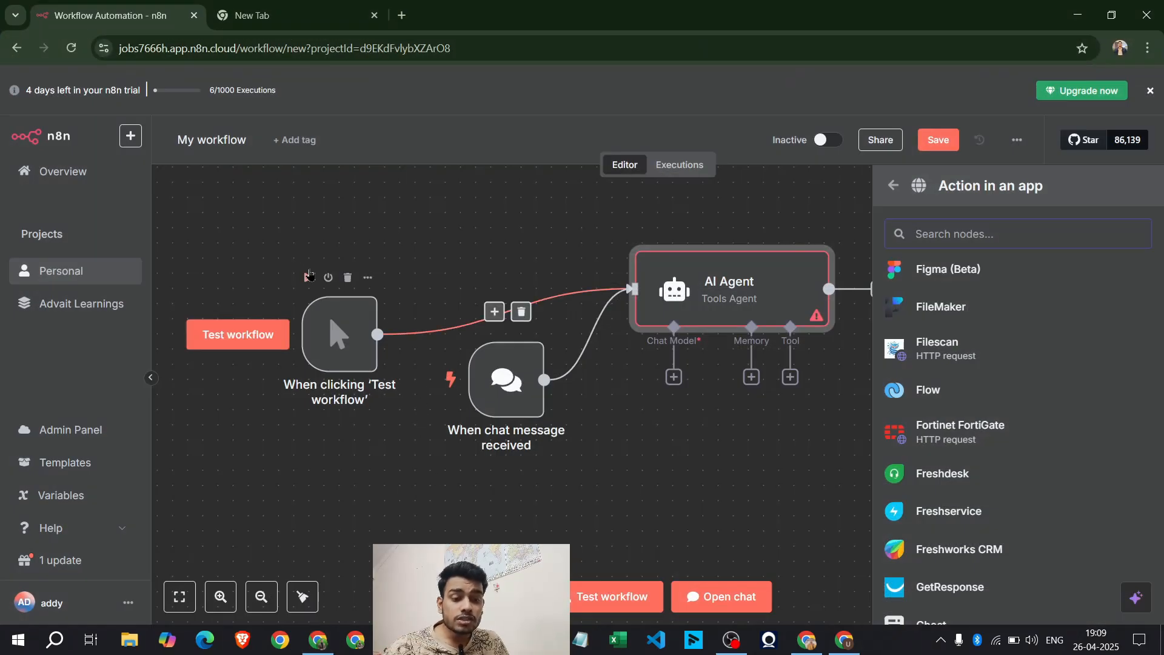
Delete the trigger and AI Agent nodes, then scroll through the available trigger options
drag(241, 202, 980, 493)
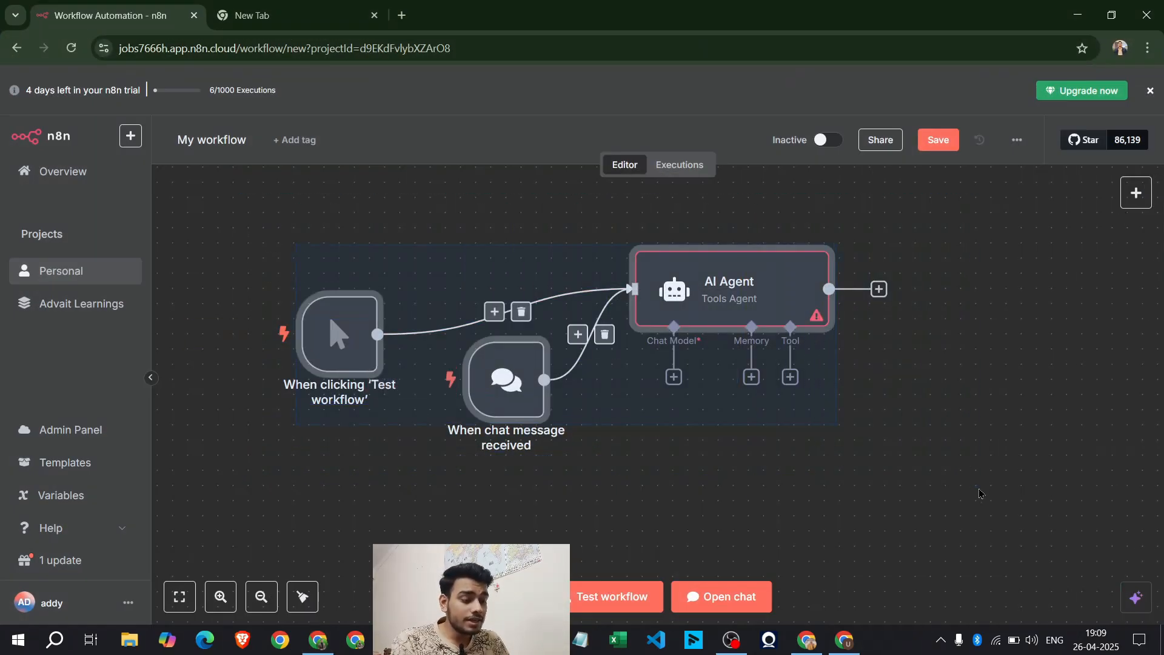
key(Delete)
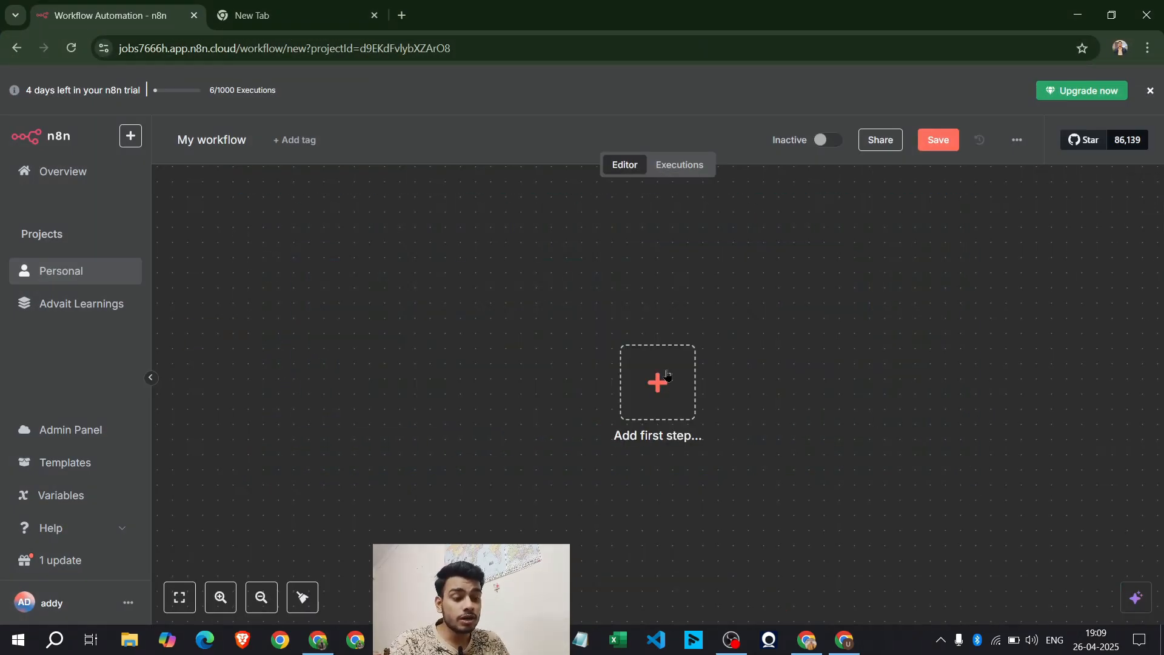
click(667, 376)
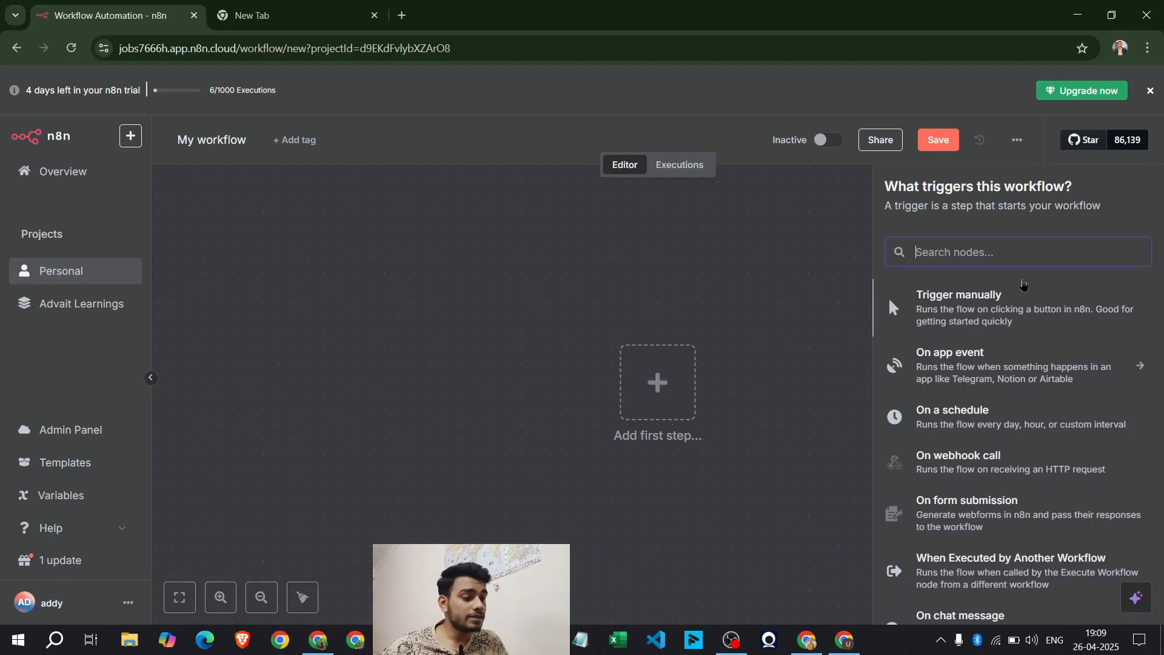
click(634, 250)
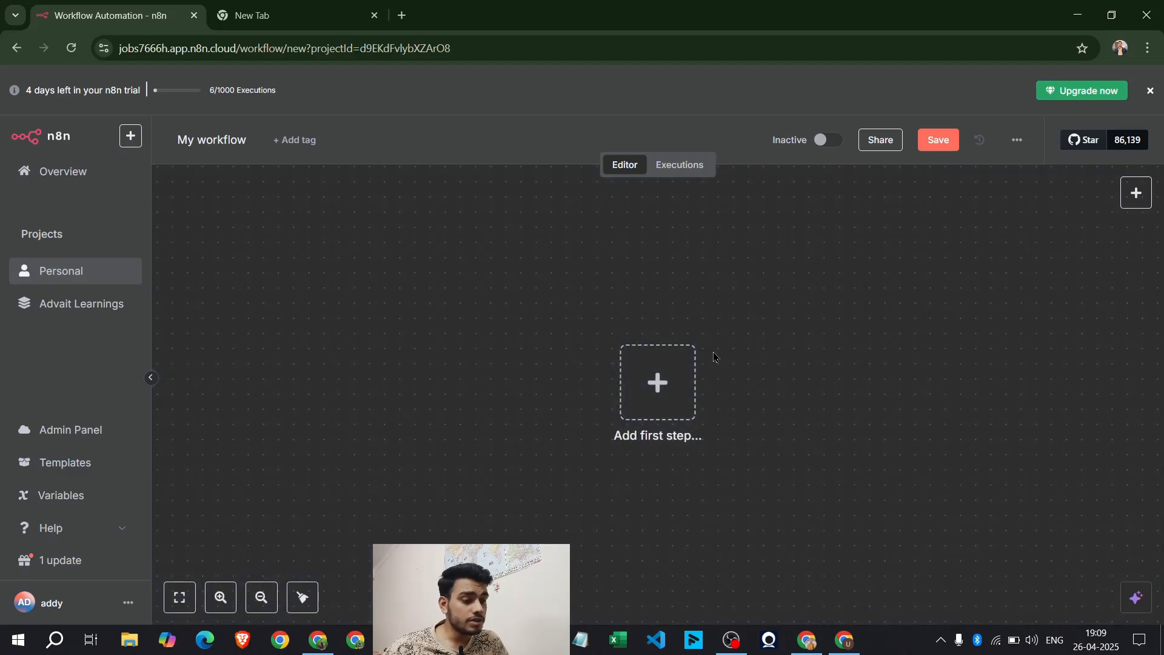
click(652, 390)
scroll(1016, 437, down, 1)
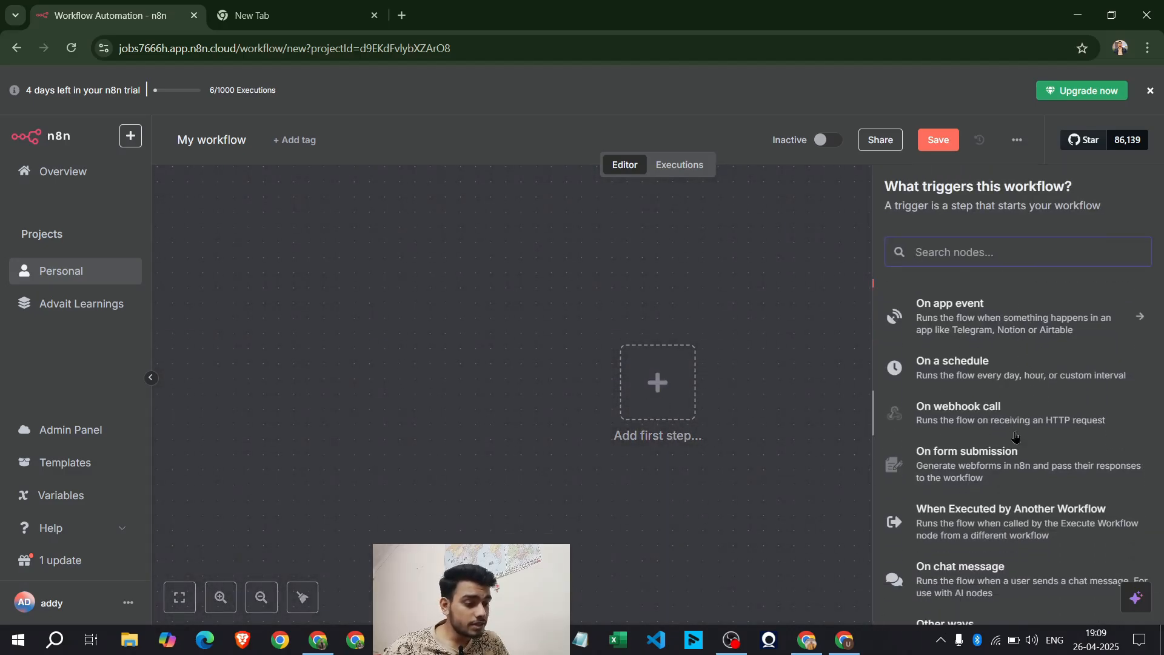
scroll(1015, 436, down, 1)
scroll(1028, 428, up, 3)
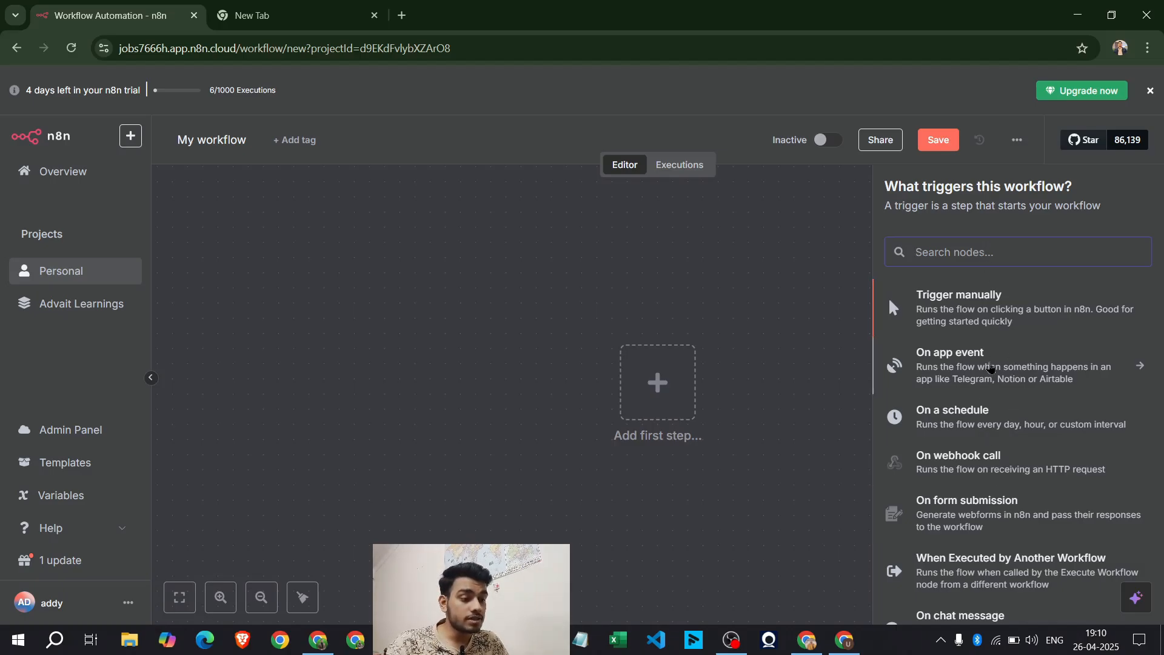
Add an On a schedule trigger and move the Schedule Trigger node left of centre
click(1008, 388)
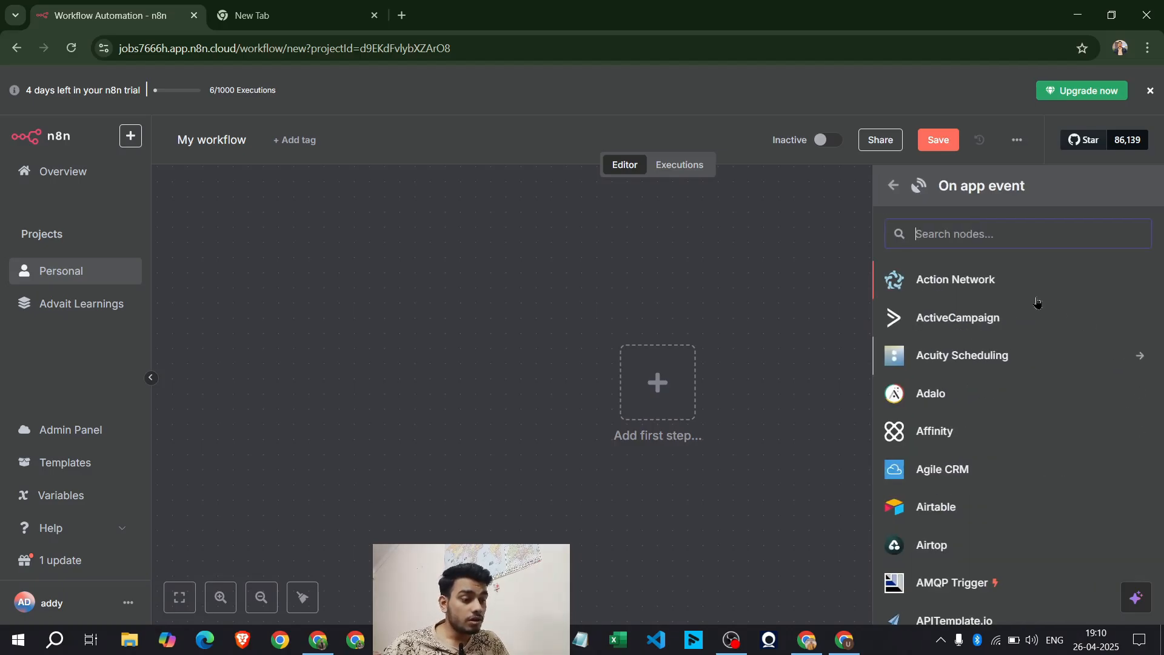
click(894, 185)
click(973, 415)
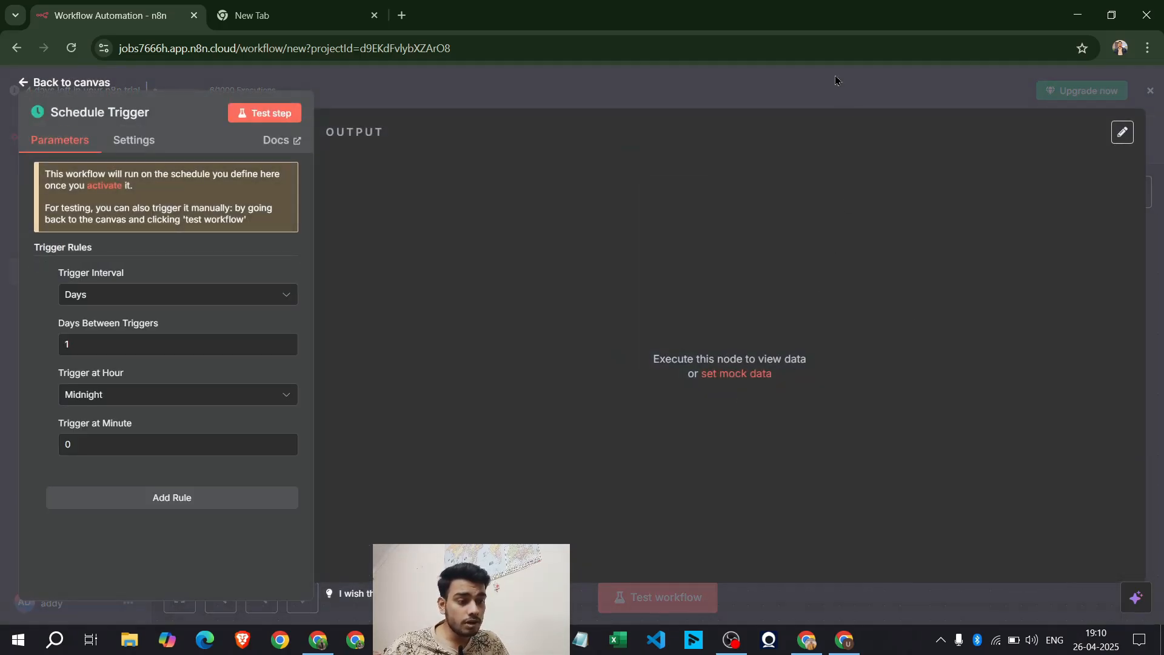
click(835, 81)
drag(667, 397, 396, 382)
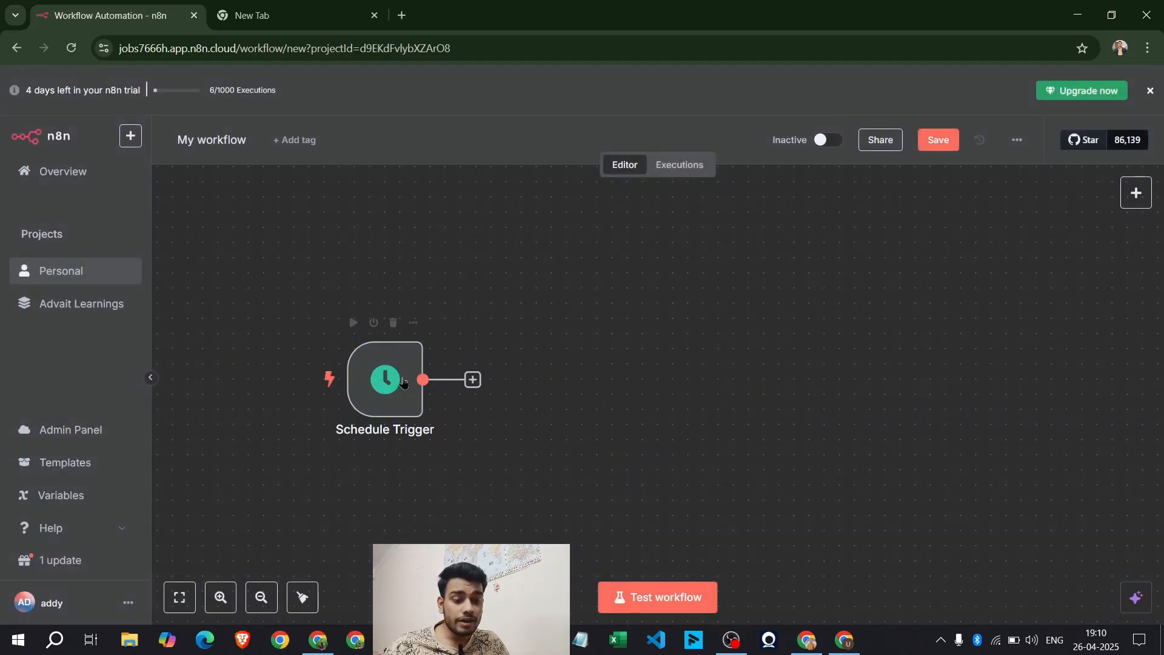
Review the Schedule Trigger rule, keeping the Days interval and Midnight trigger hour
double_click(388, 379)
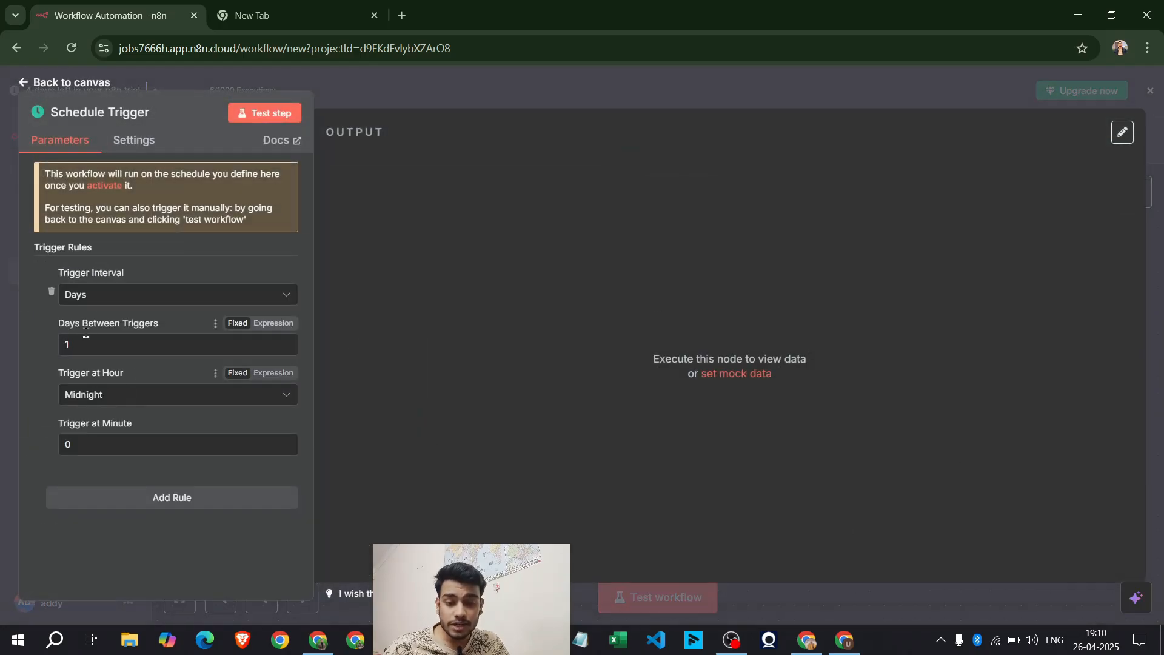
click(87, 294)
click(88, 295)
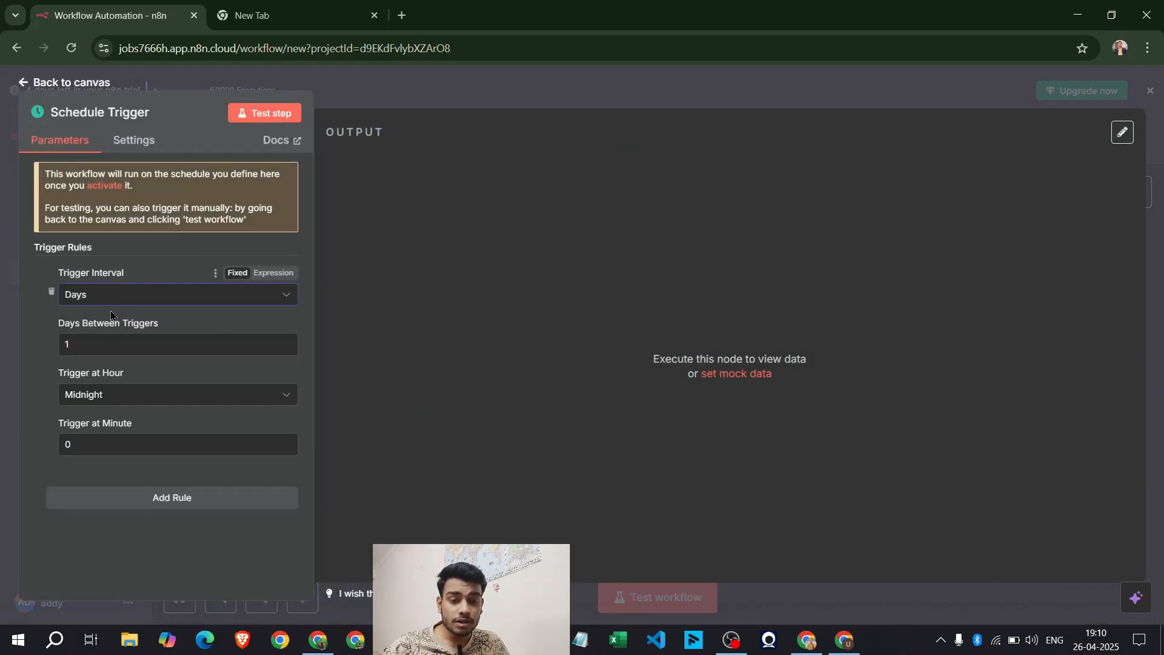
click(108, 346)
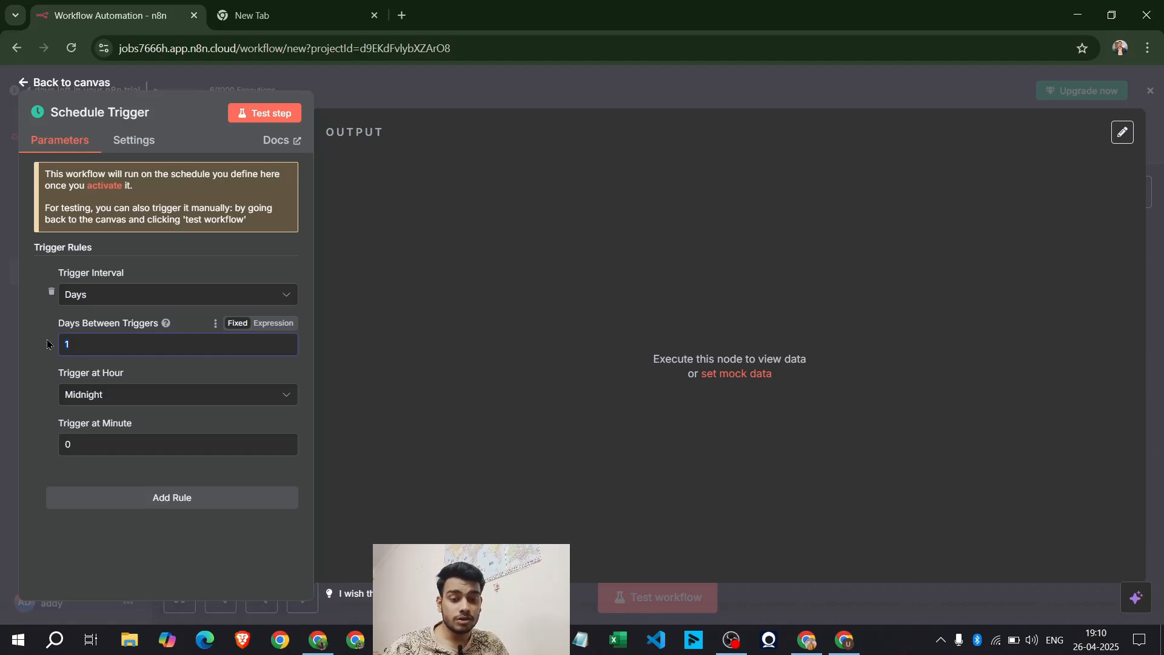
key(BackSpace)
click(126, 403)
click(18, 428)
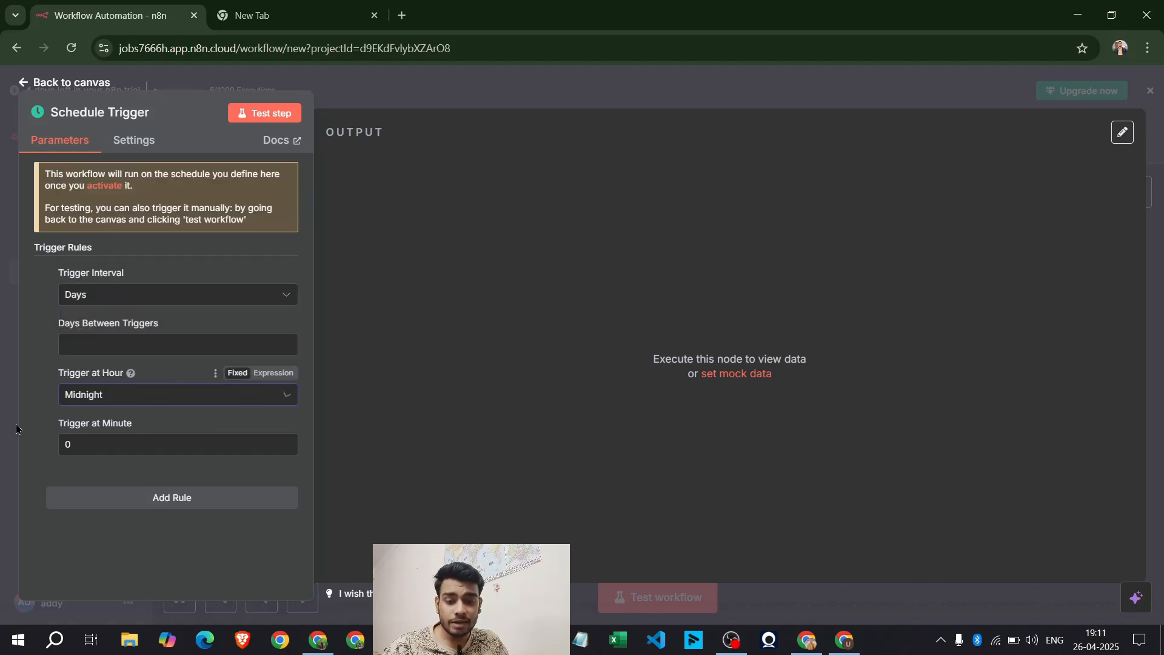
click(414, 92)
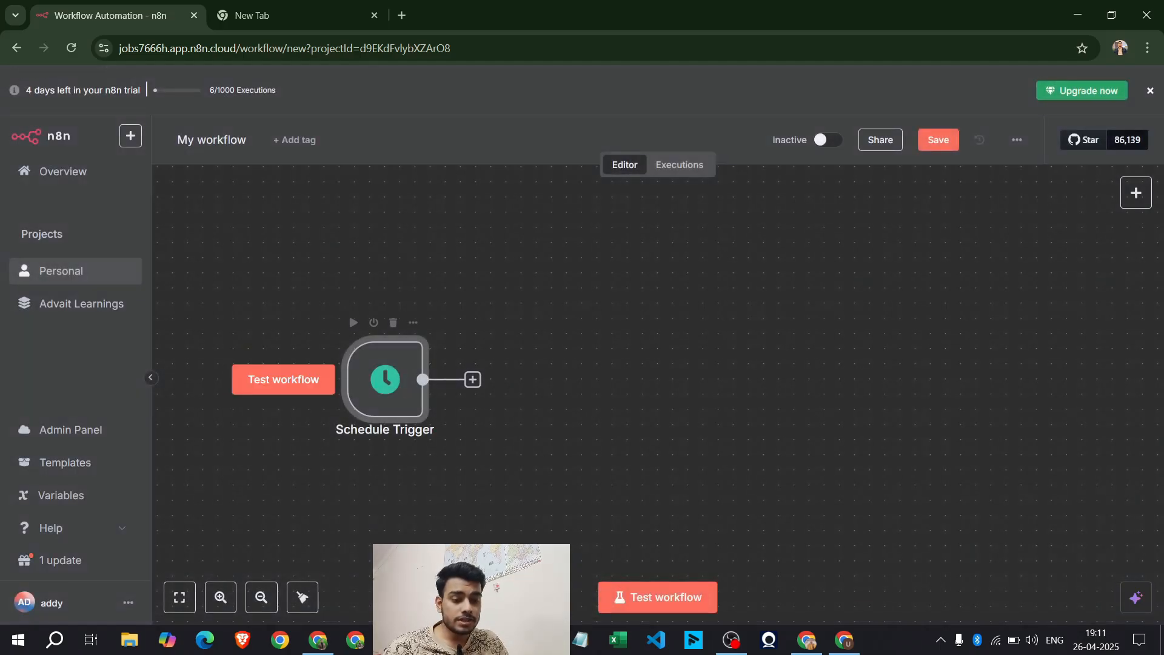
click(317, 639)
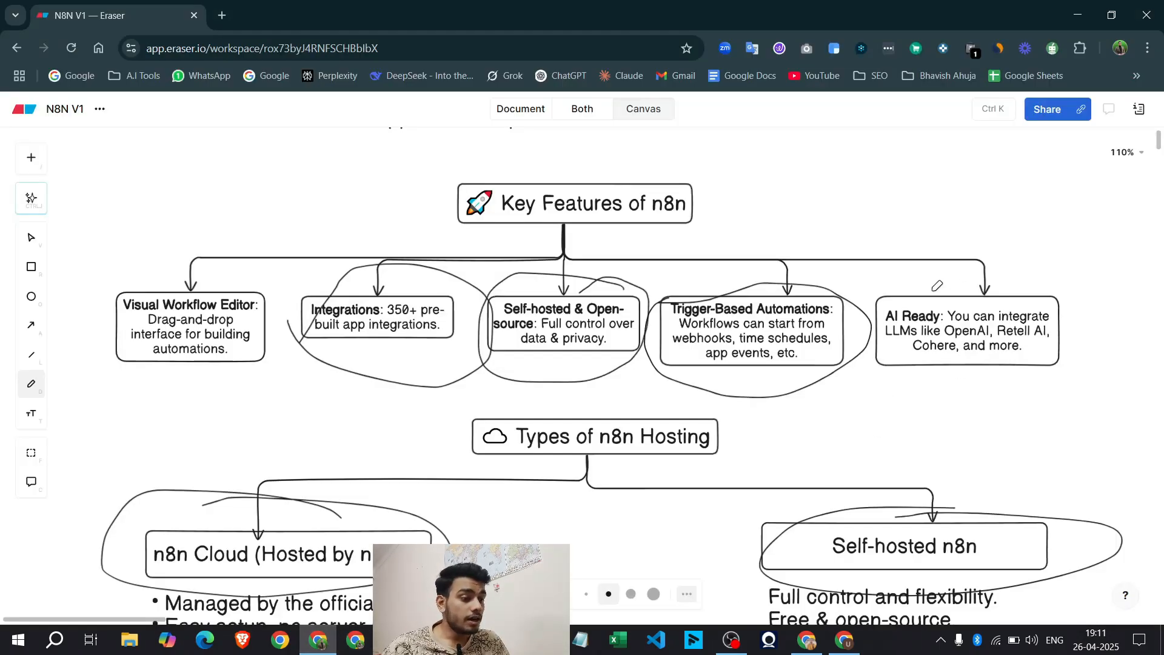
Circle the AI Ready feature box and scroll down to the hosting section
mouse_move(884, 291)
mouse_down()
mouse_move(901, 419)
mouse_move(850, 290)
mouse_up()
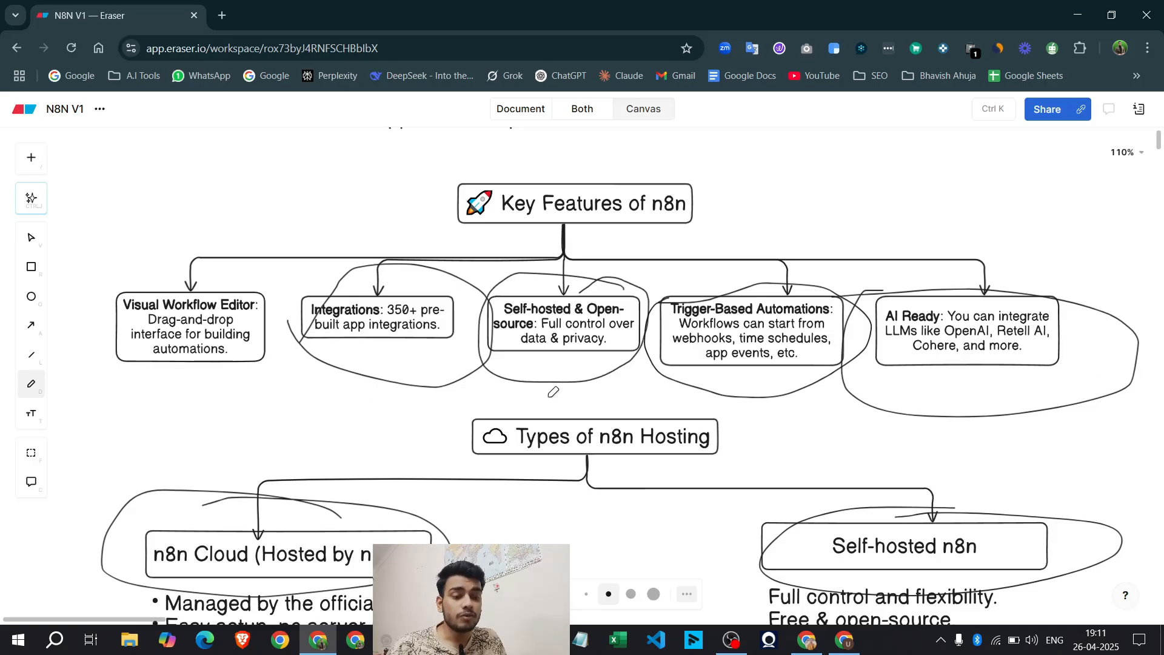
scroll(553, 392, down, 2)
scroll(553, 392, up, 1)
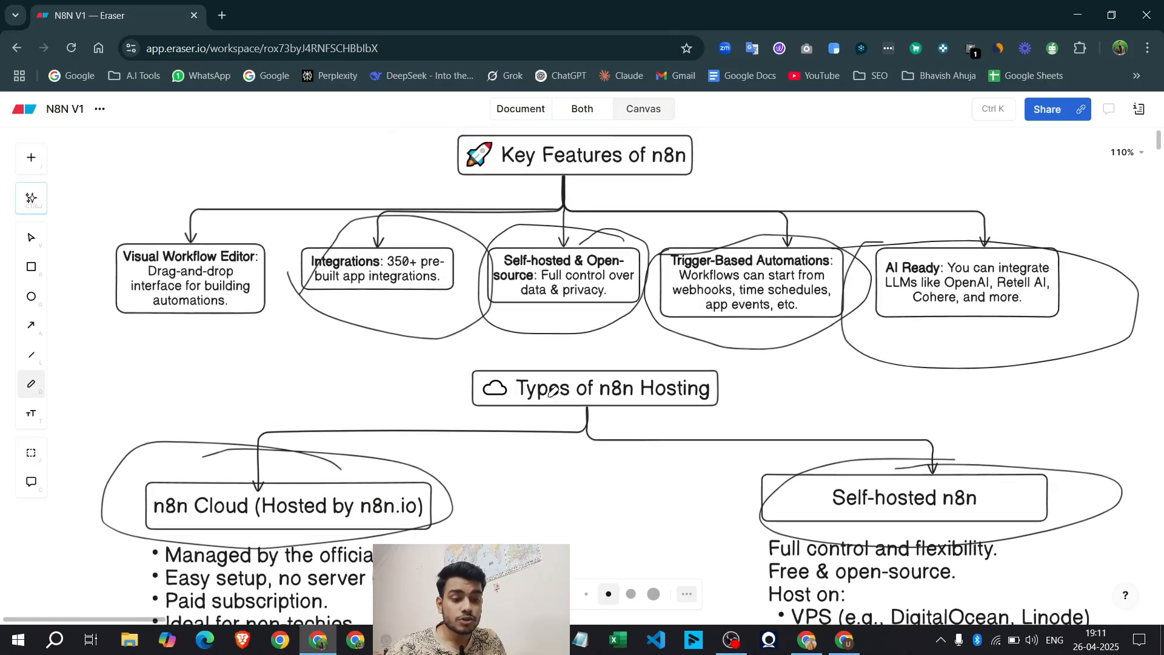
scroll(553, 392, up, 1)
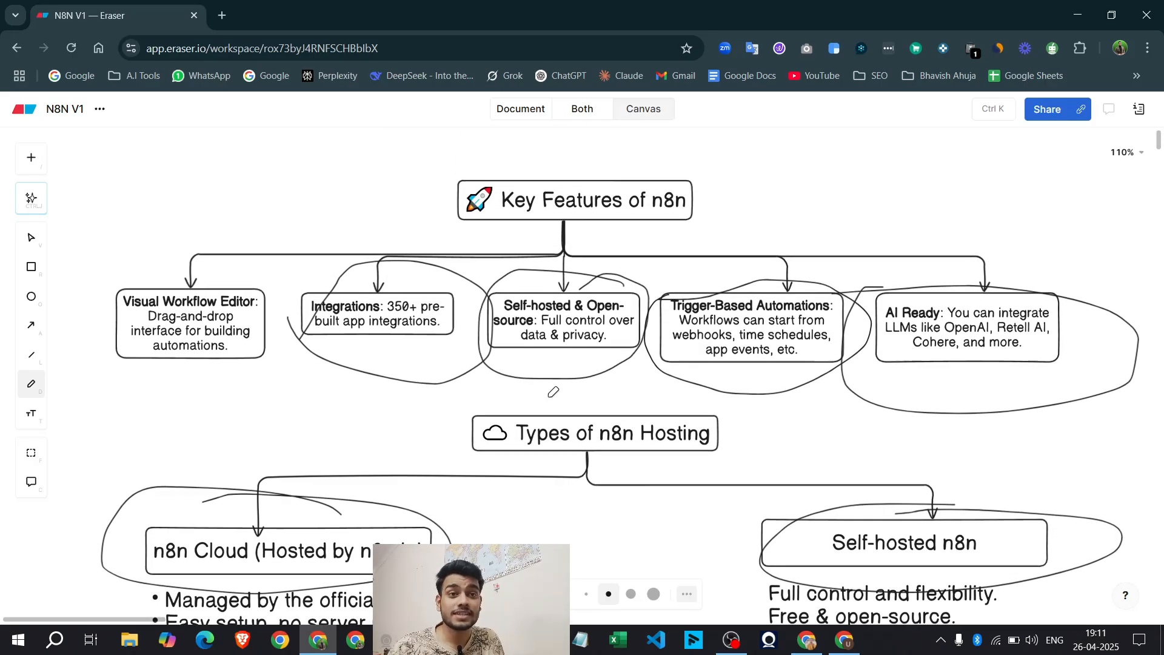
scroll(553, 391, down, 6)
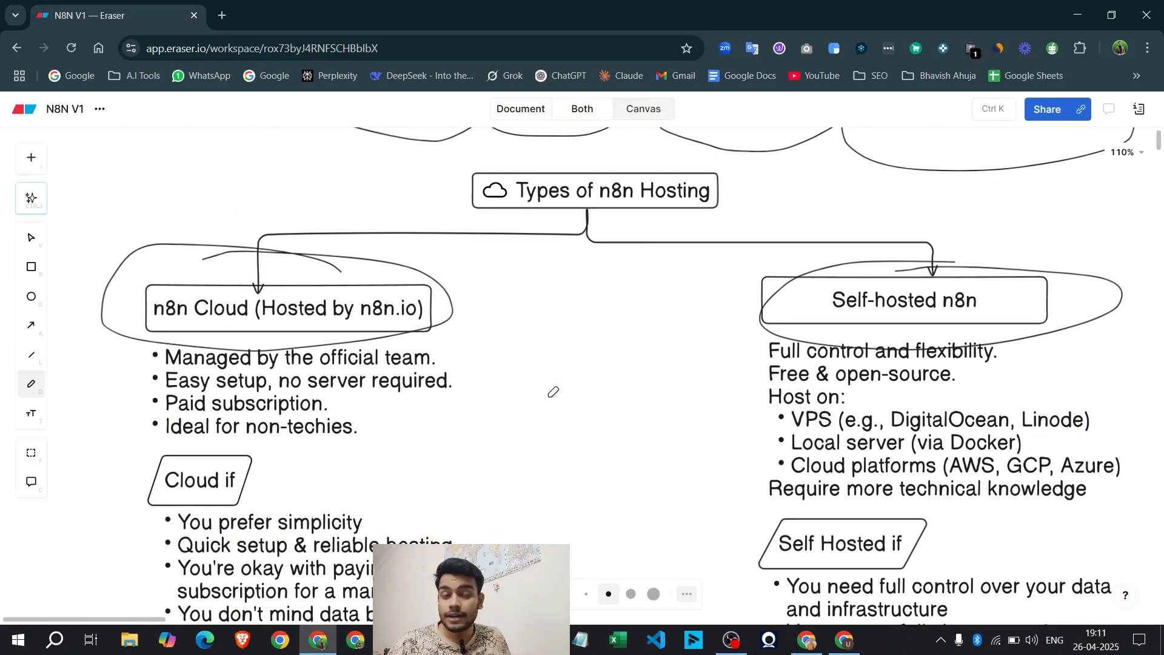
scroll(575, 404, down, 2)
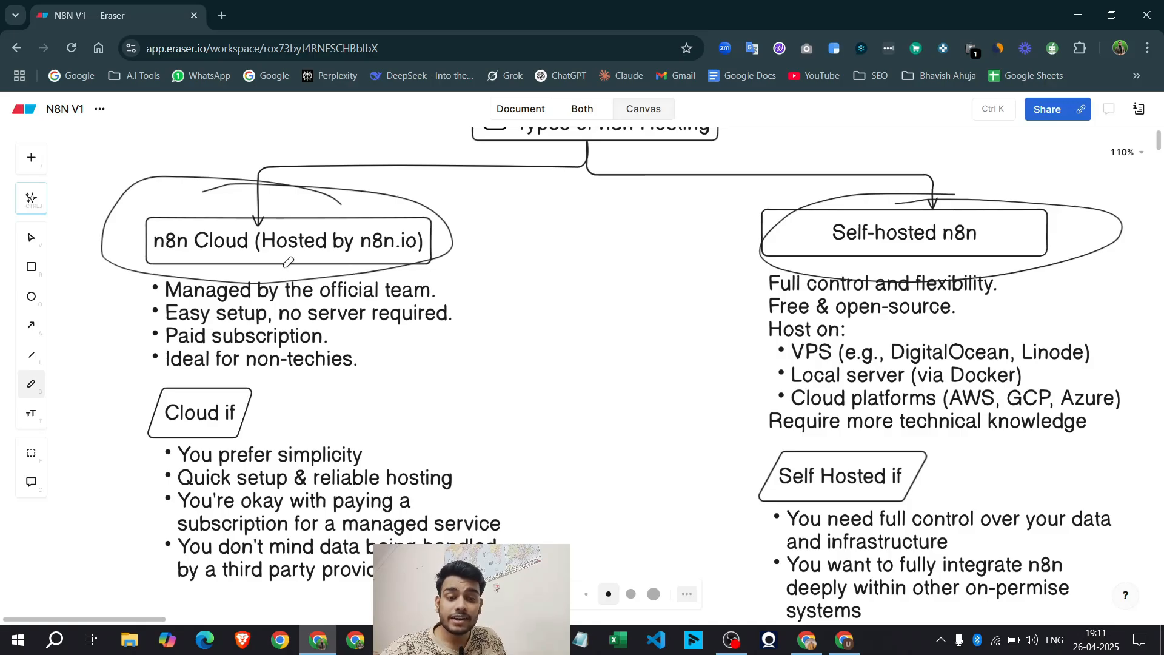
Briefly bring up the n8n editor, then minimize it to return to the board
click(543, 639)
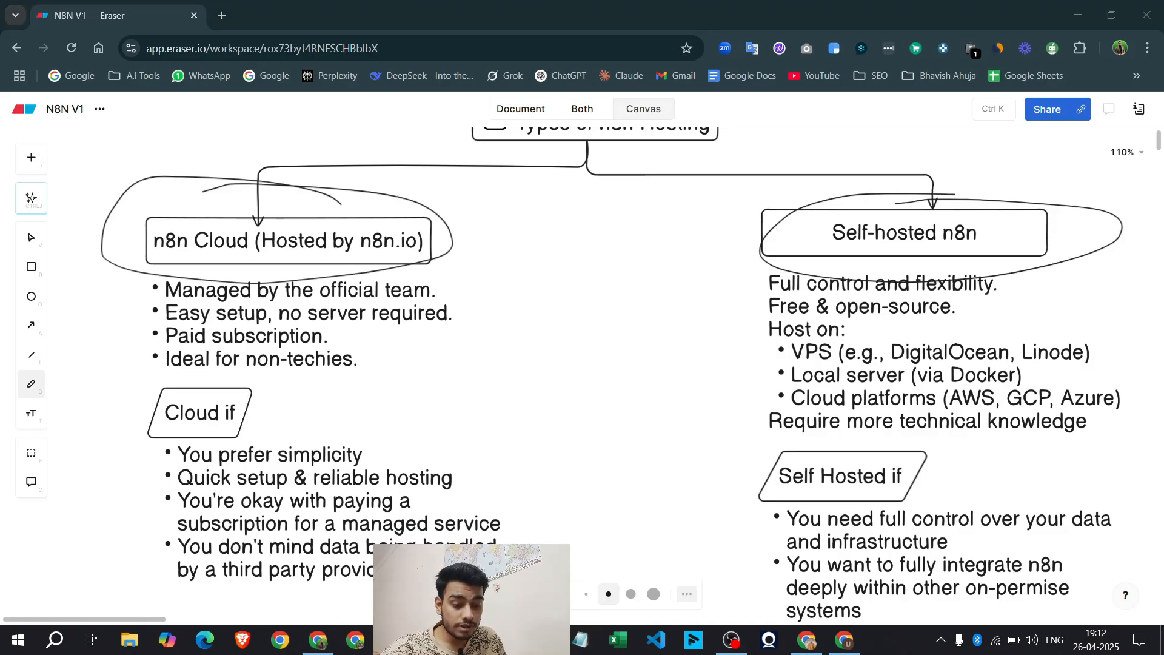
key(alt+Tab)
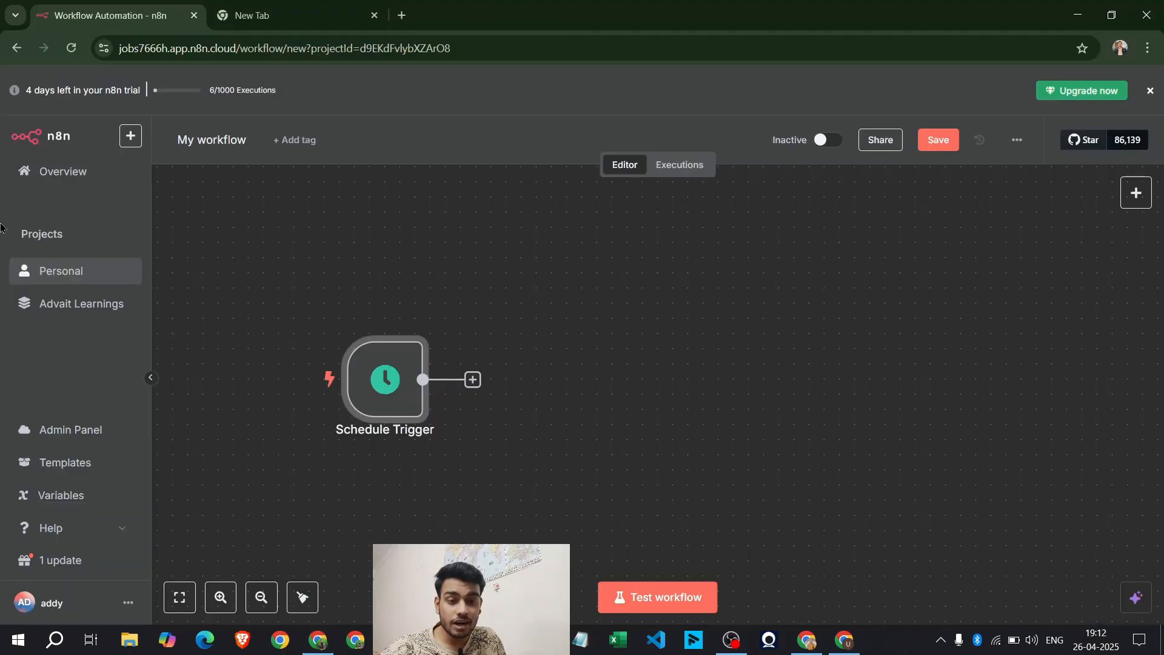
click(1077, 14)
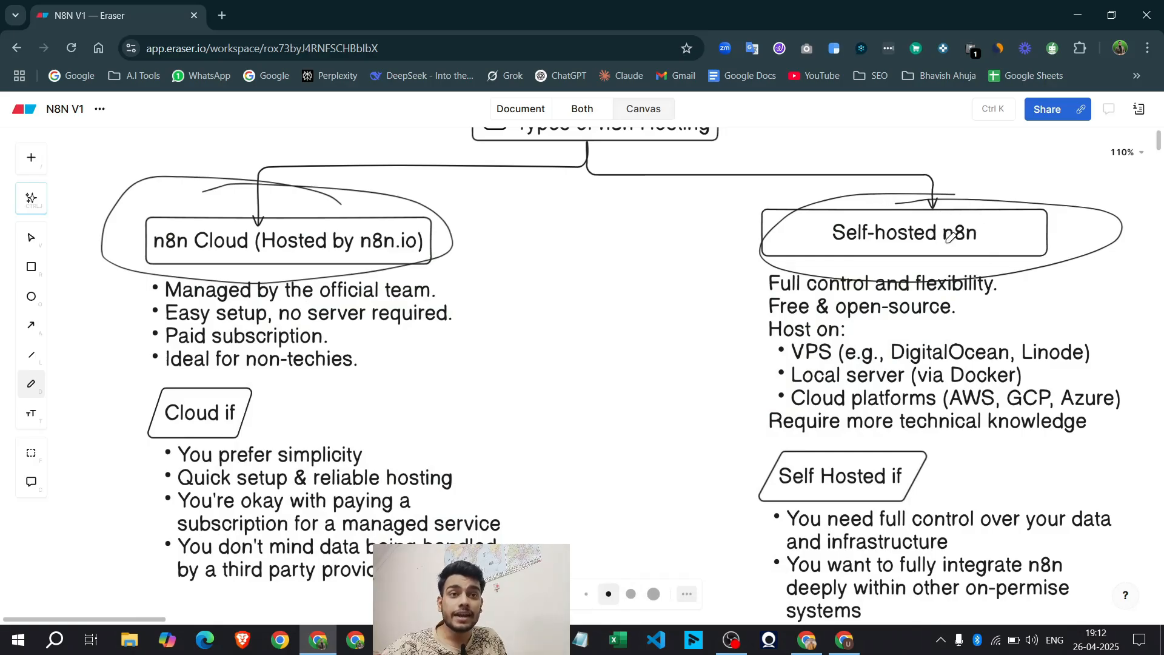
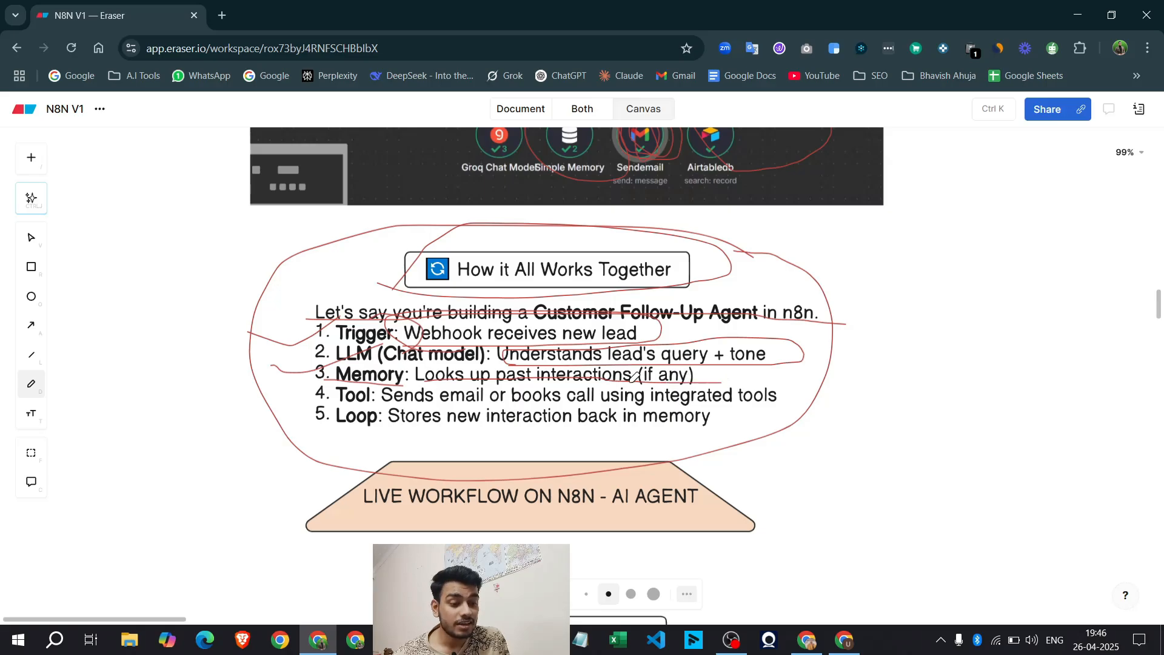
Underline the Memory line, circle the Tool line and bracket the section in red
mouse_move(328, 406)
mouse_down()
mouse_move(781, 406)
mouse_move(749, 380)
mouse_move(381, 382)
mouse_up()
drag(315, 427, 730, 422)
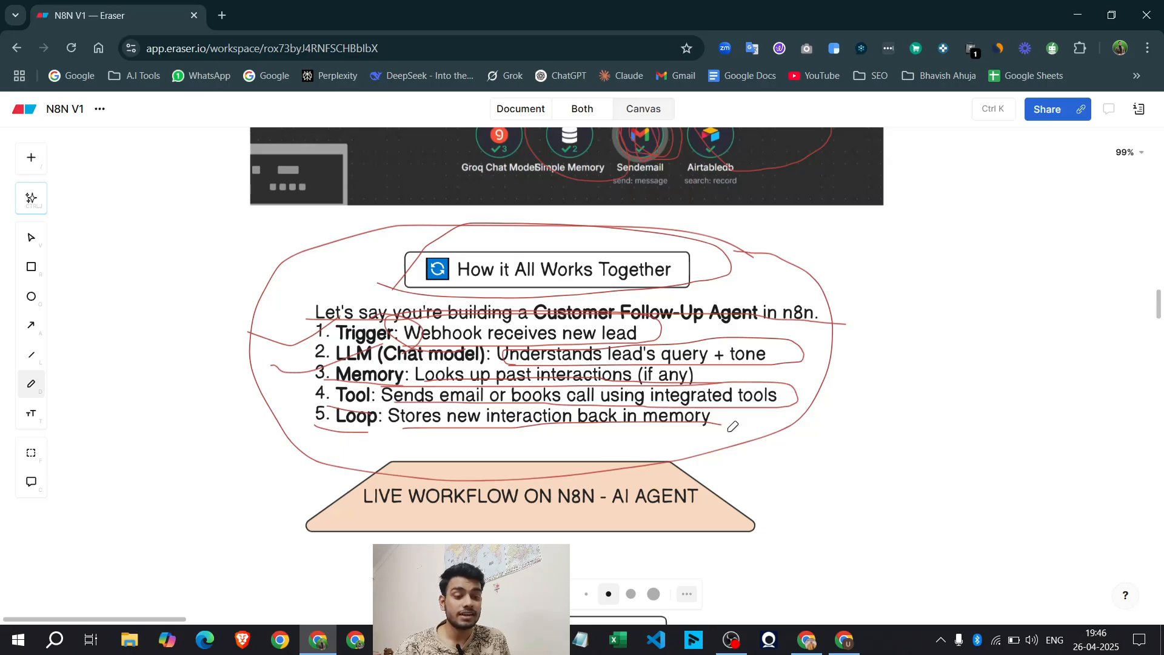
mouse_move(267, 241)
mouse_down()
mouse_move(164, 234)
mouse_move(321, 482)
mouse_up()
mouse_move(867, 233)
mouse_down()
mouse_move(1009, 437)
mouse_move(835, 441)
mouse_up()
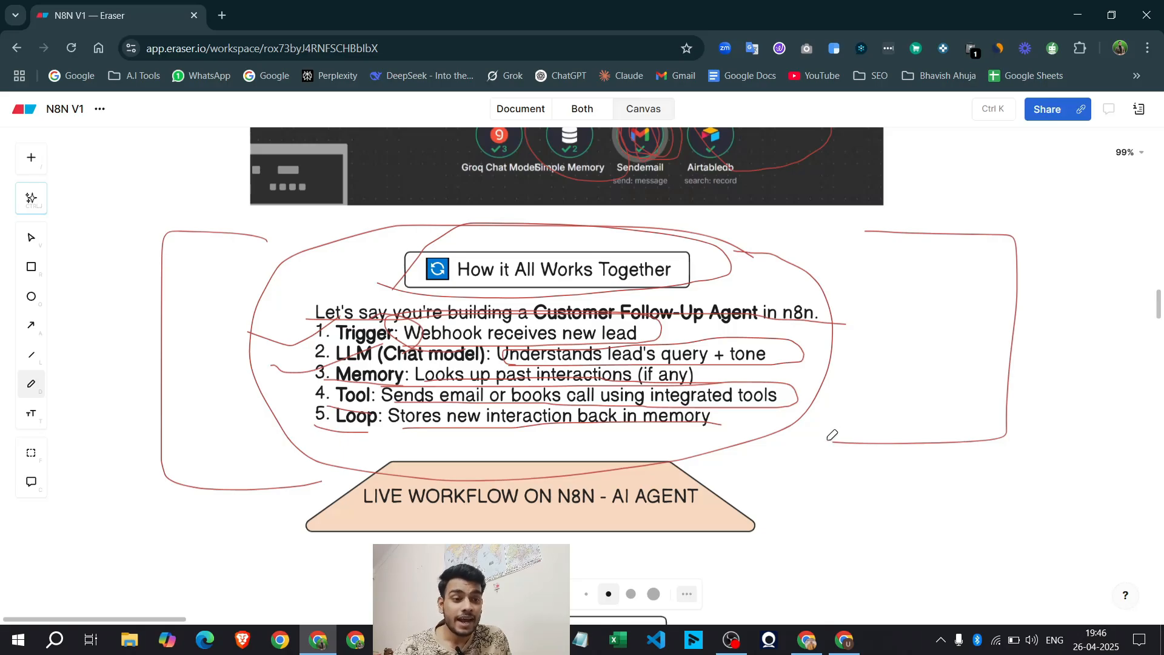
scroll(832, 435, up, 5)
mouse_move(355, 253)
mouse_down()
mouse_move(325, 395)
mouse_move(869, 428)
mouse_up()
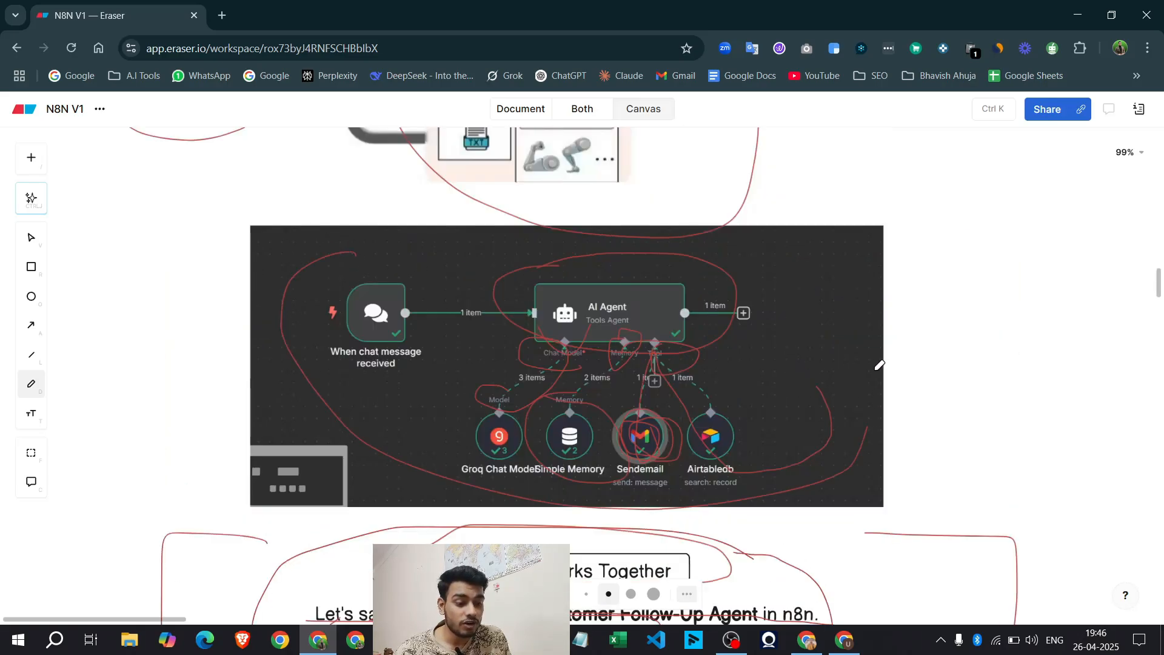
Finish the red loop around the workflow screenshot and circle the When chat message received node
mouse_move(880, 365)
mouse_down()
mouse_move(354, 234)
mouse_move(338, 263)
mouse_up()
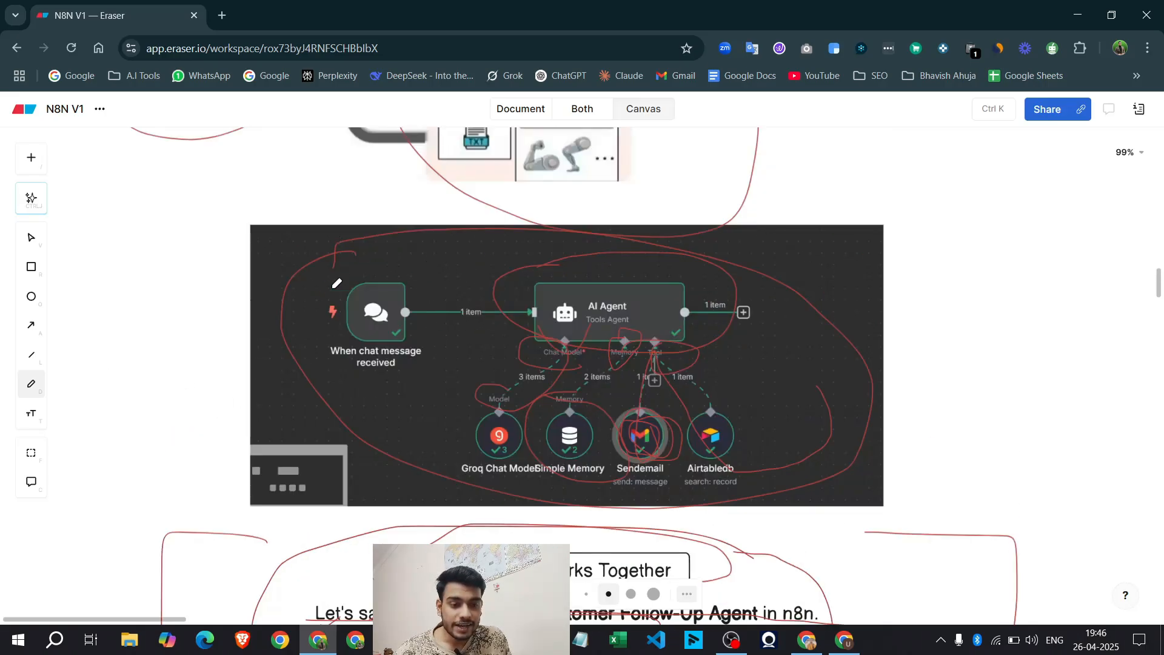
mouse_move(352, 266)
mouse_down()
mouse_move(337, 340)
mouse_move(344, 254)
mouse_up()
mouse_move(276, 361)
mouse_down()
mouse_move(335, 348)
mouse_move(338, 366)
mouse_move(339, 352)
mouse_up()
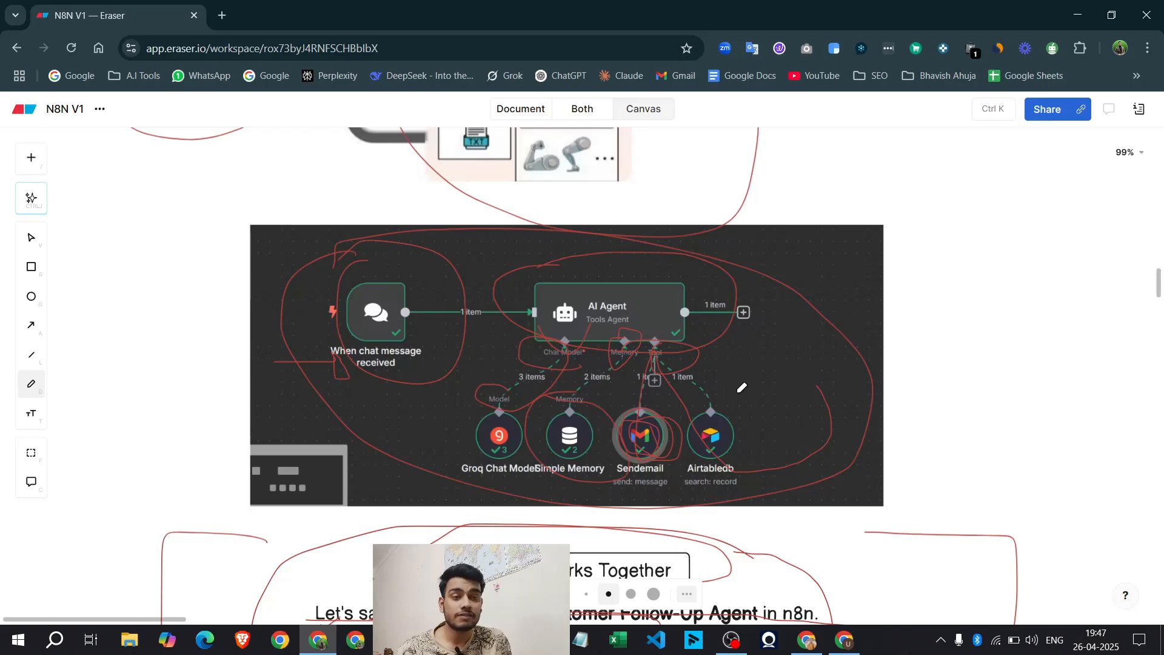
Circle the LIVE WORKFLOW ON N8N - AI AGENT banner with a red loop
scroll(741, 387, down, 6)
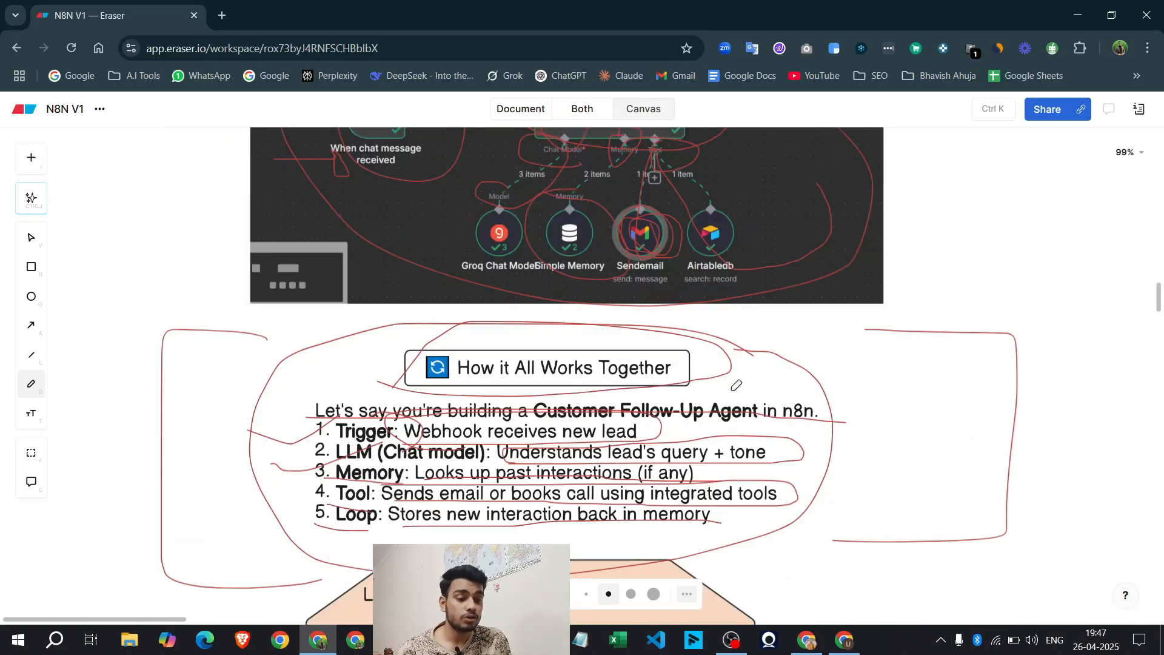
mouse_move(373, 496)
mouse_down()
mouse_move(781, 347)
mouse_move(350, 385)
mouse_move(772, 380)
mouse_move(380, 441)
mouse_move(366, 417)
mouse_up()
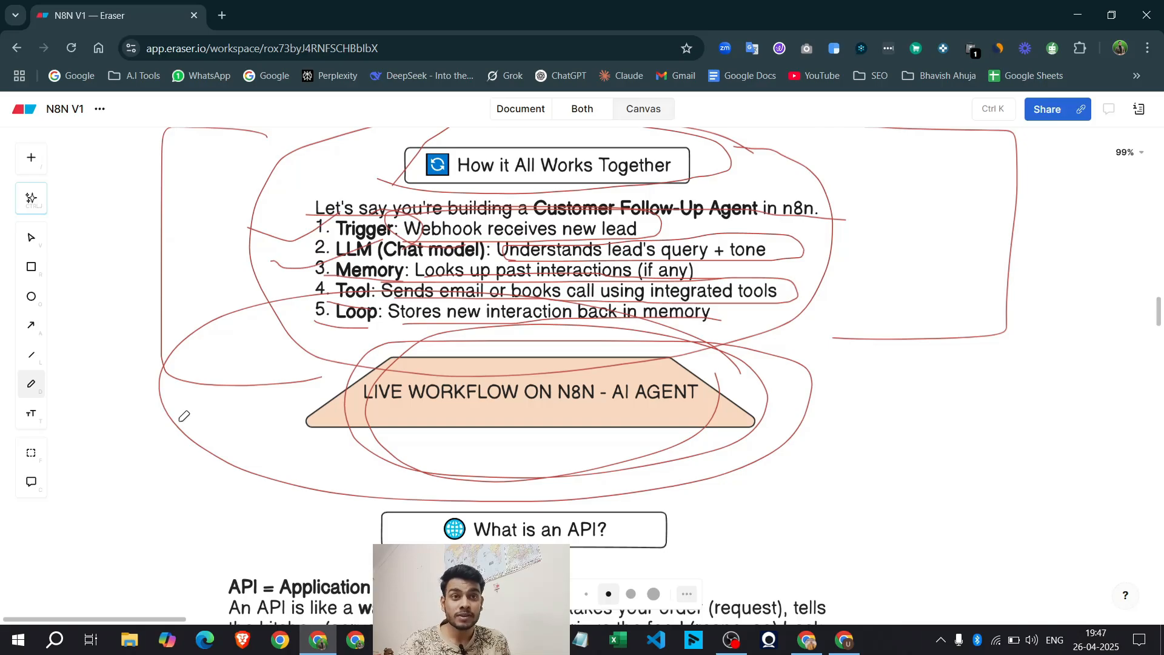
scroll(184, 416, up, 5)
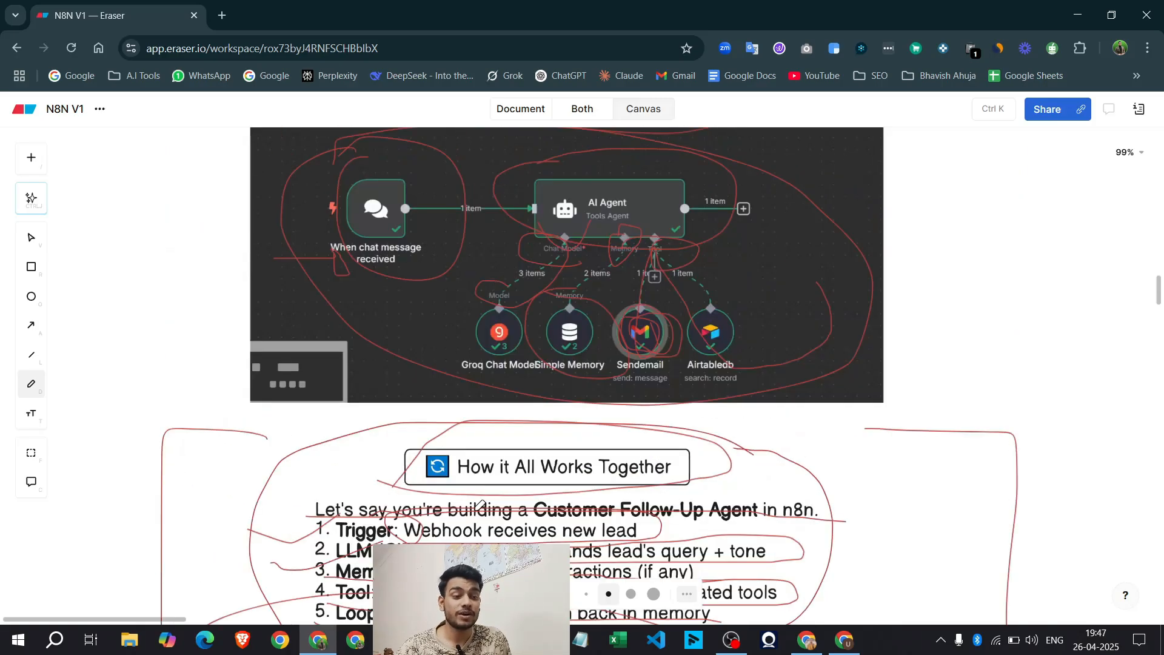
scroll(619, 143, up, 2)
mouse_move(126, 296)
mouse_down()
mouse_move(151, 322)
mouse_move(254, 279)
mouse_up()
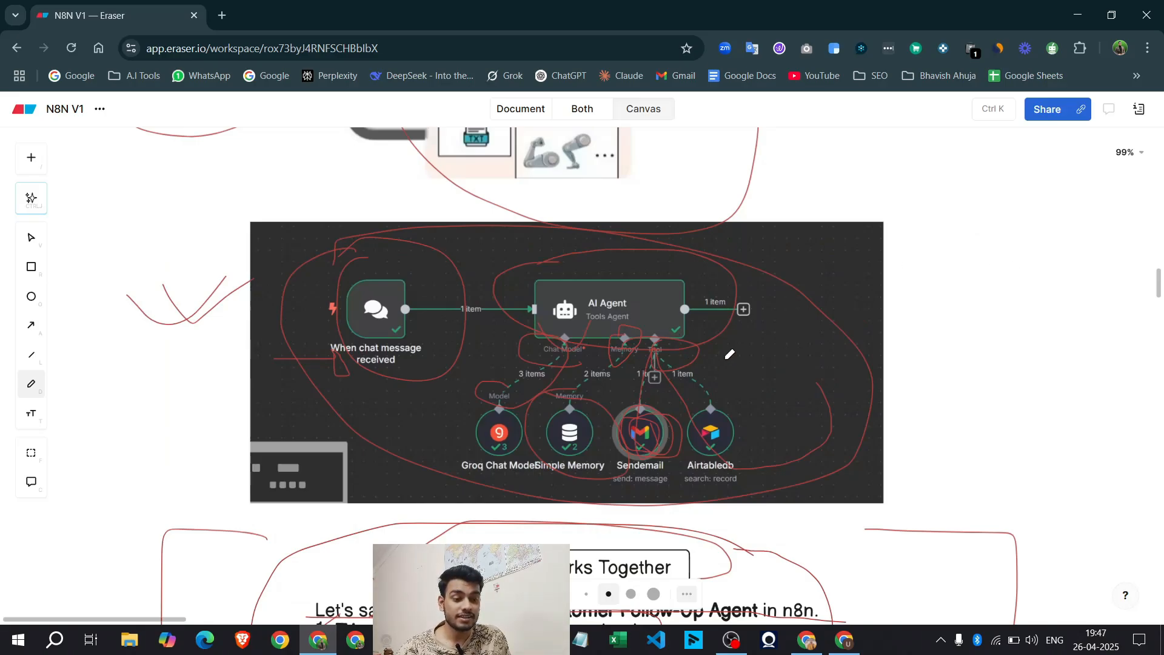
scroll(823, 340, down, 10)
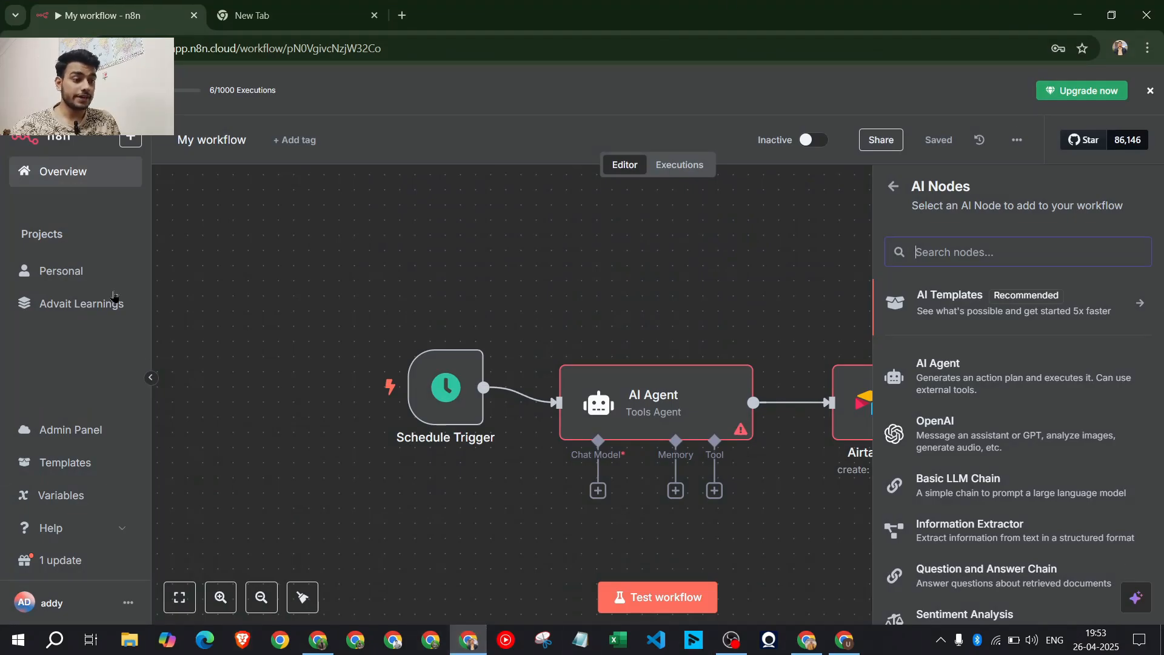
Close the AI Nodes panel and delete the Schedule Trigger, AI Agent and Airtable nodes
click(718, 277)
drag(316, 244, 987, 532)
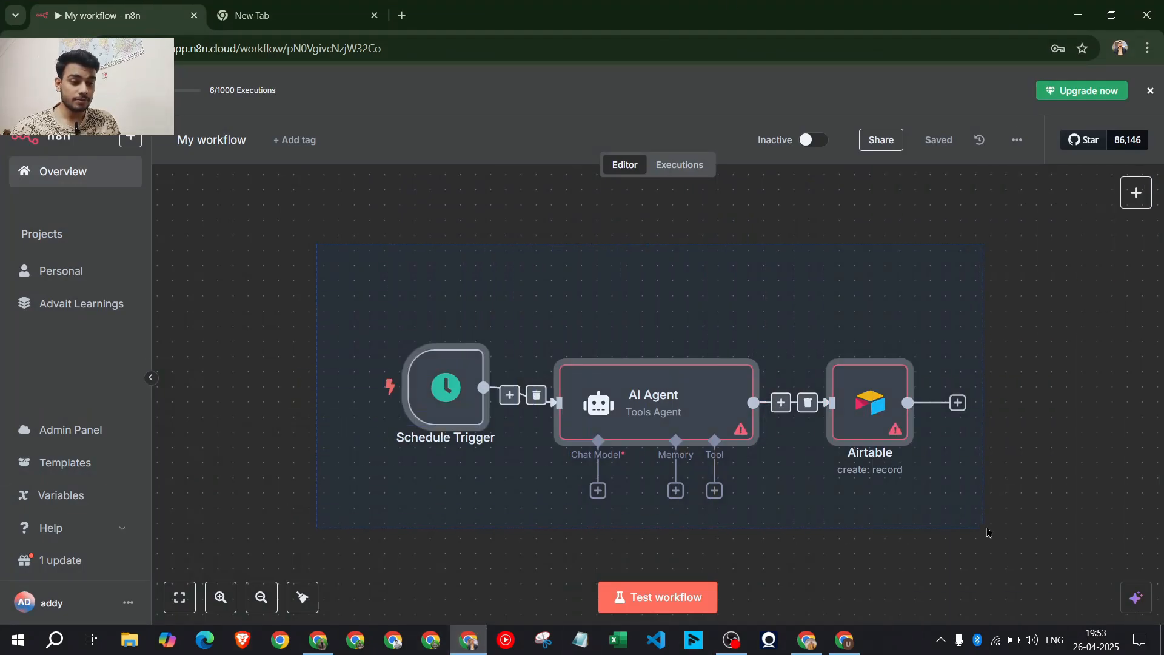
key(Delete)
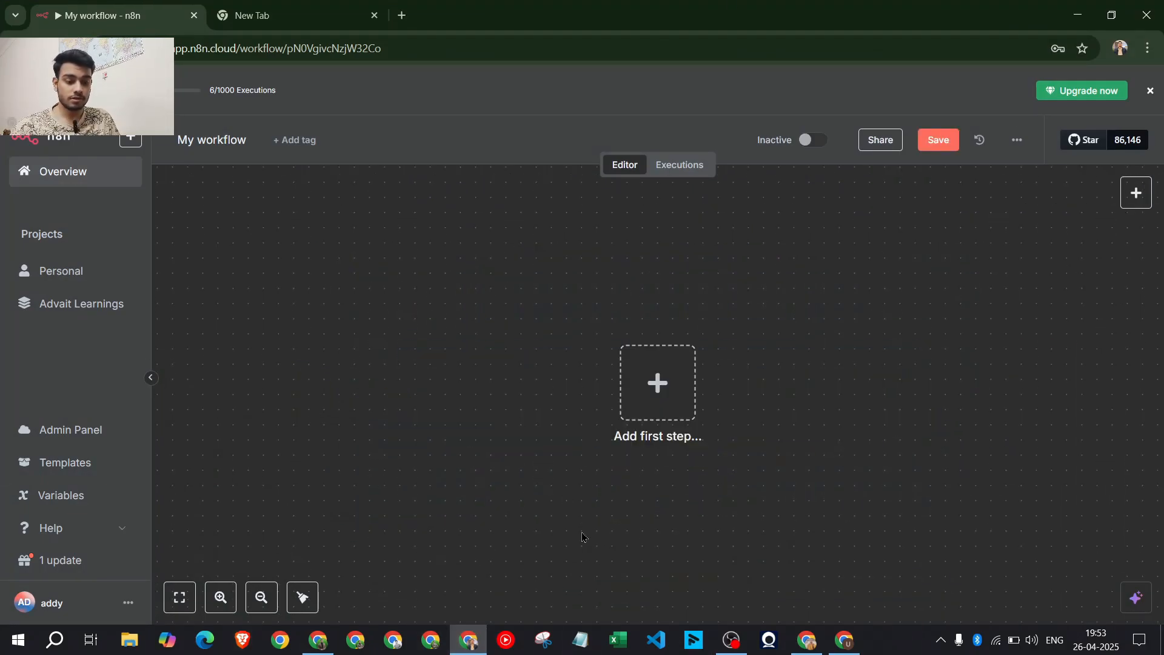
click(732, 643)
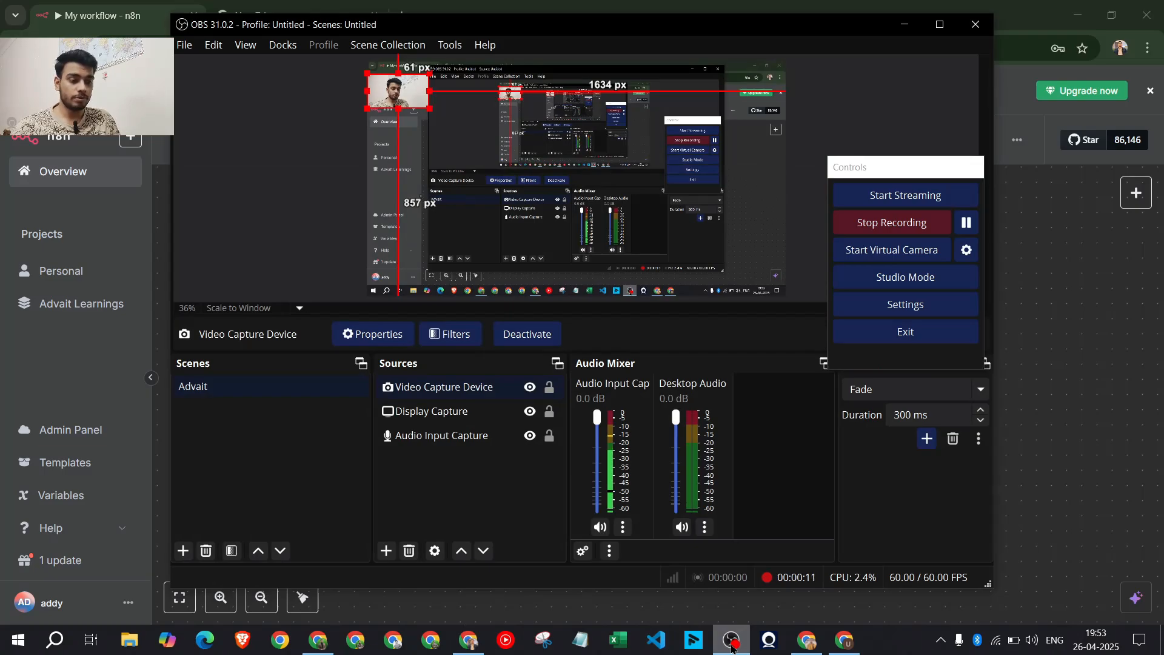
click(732, 643)
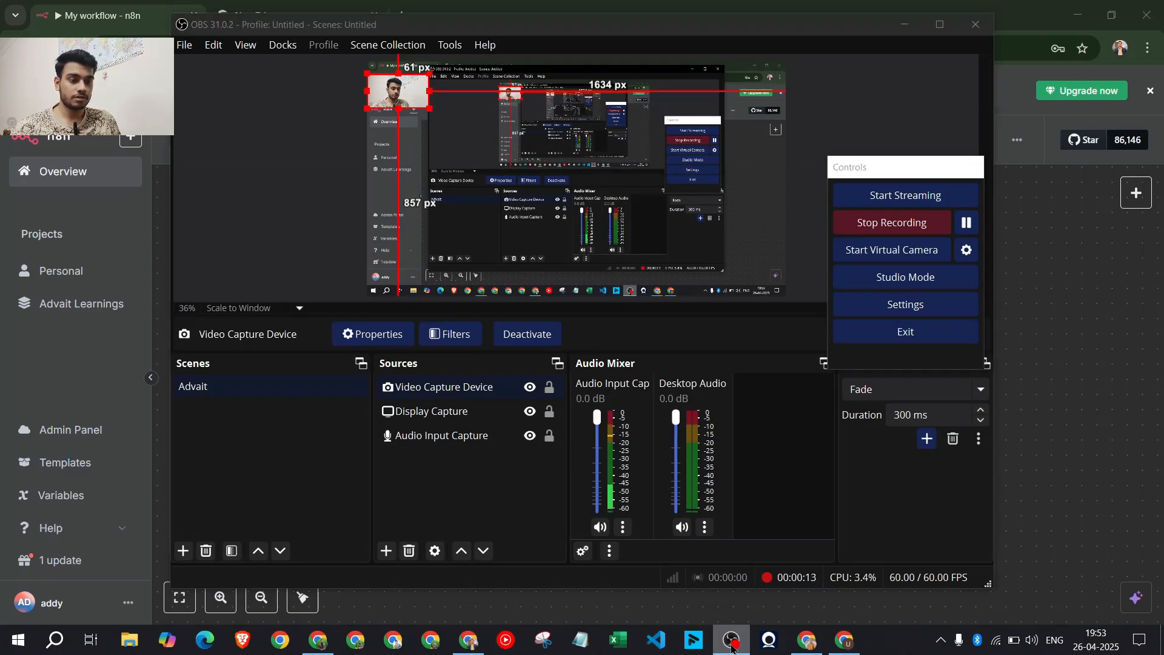
Glance back at the Eraser board, then return to n8n and bring up the first-step trigger choices
click(318, 640)
scroll(719, 379, up, 8)
scroll(477, 201, up, 2)
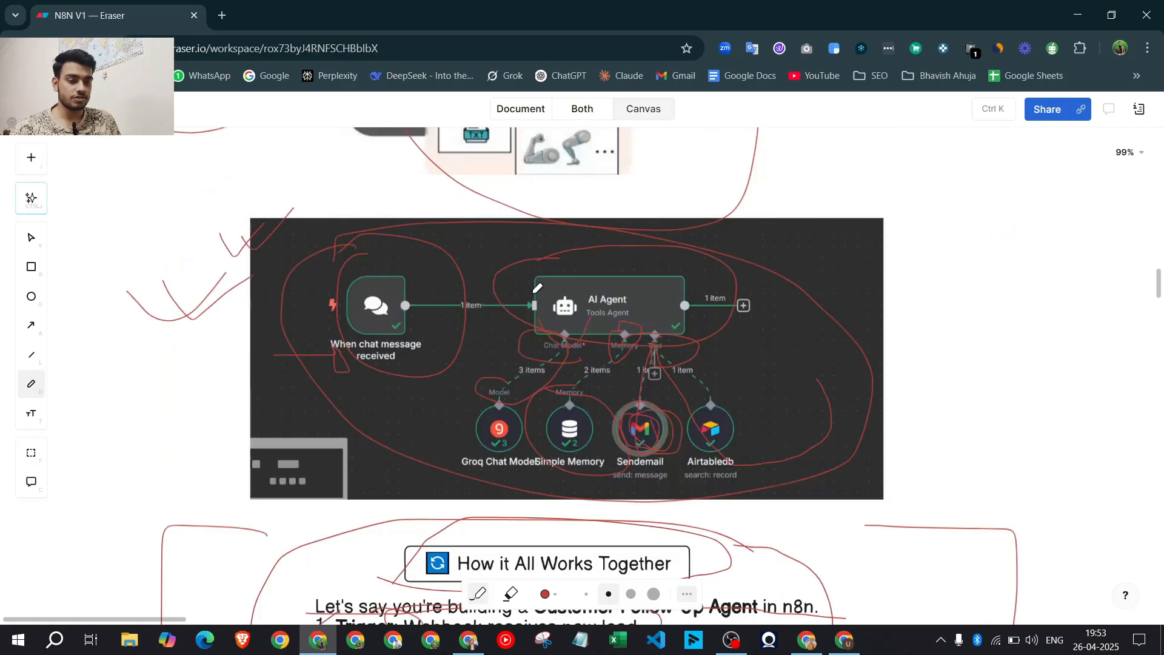
click(1078, 15)
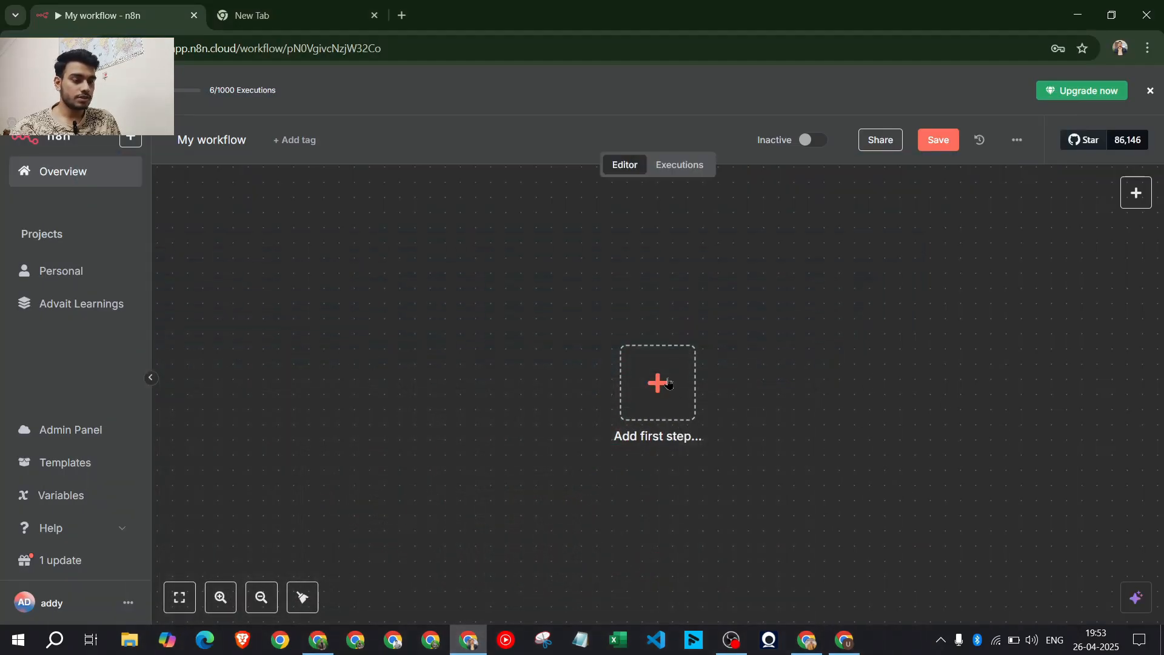
click(658, 383)
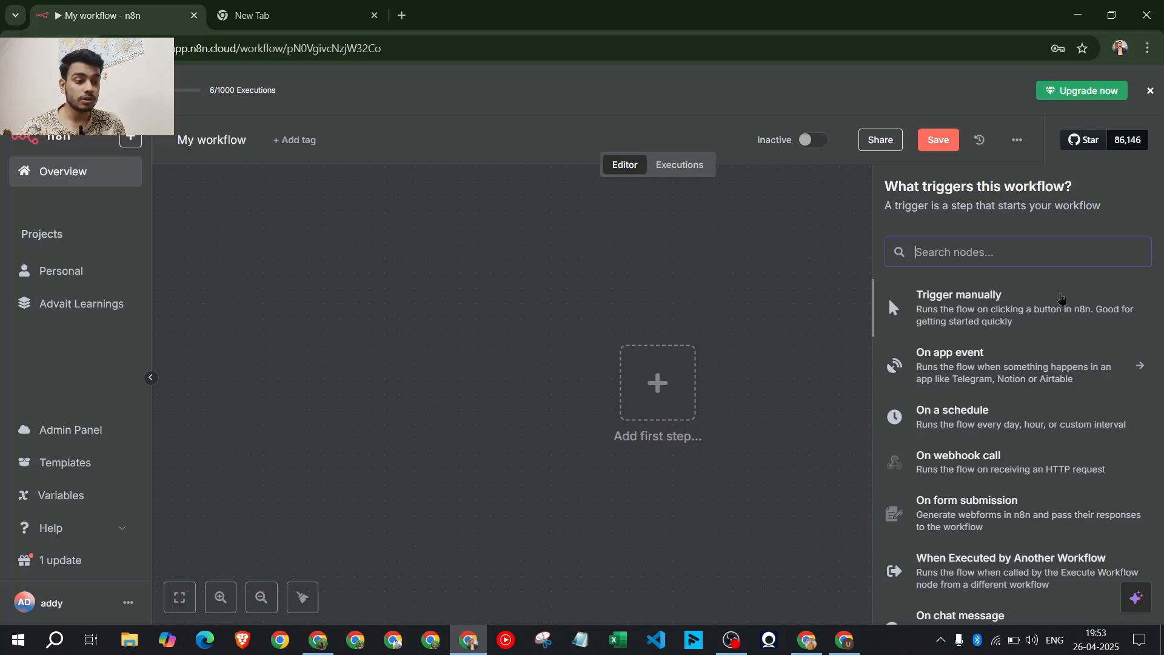
Add an On chat message trigger and close its settings
scroll(961, 395, down, 2)
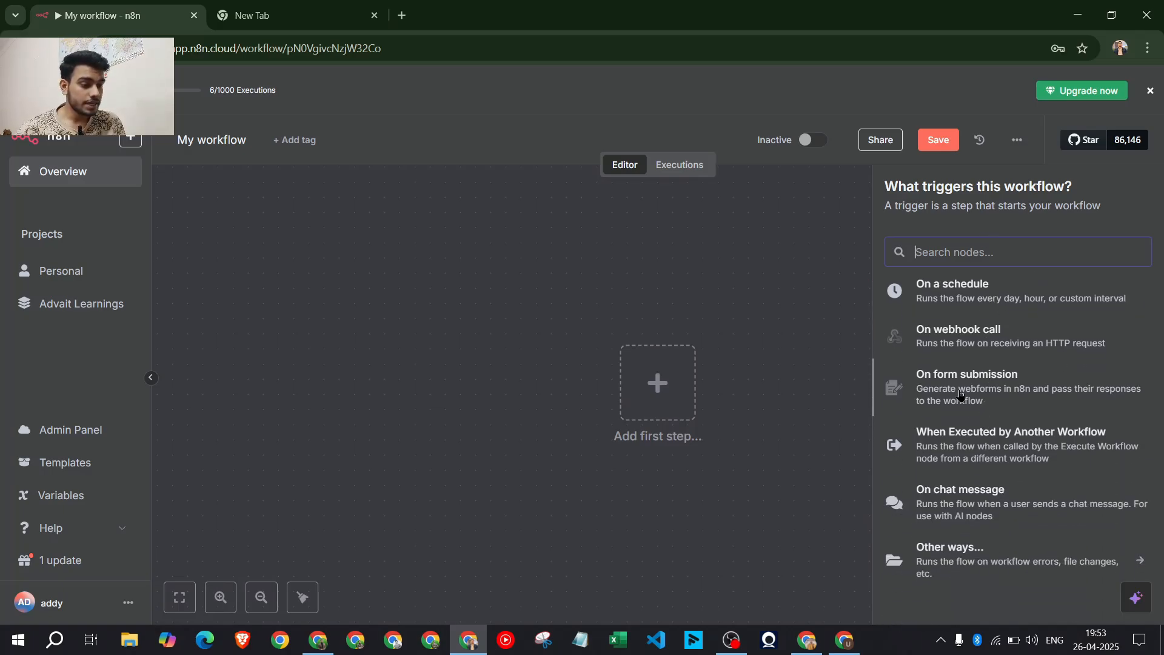
click(972, 508)
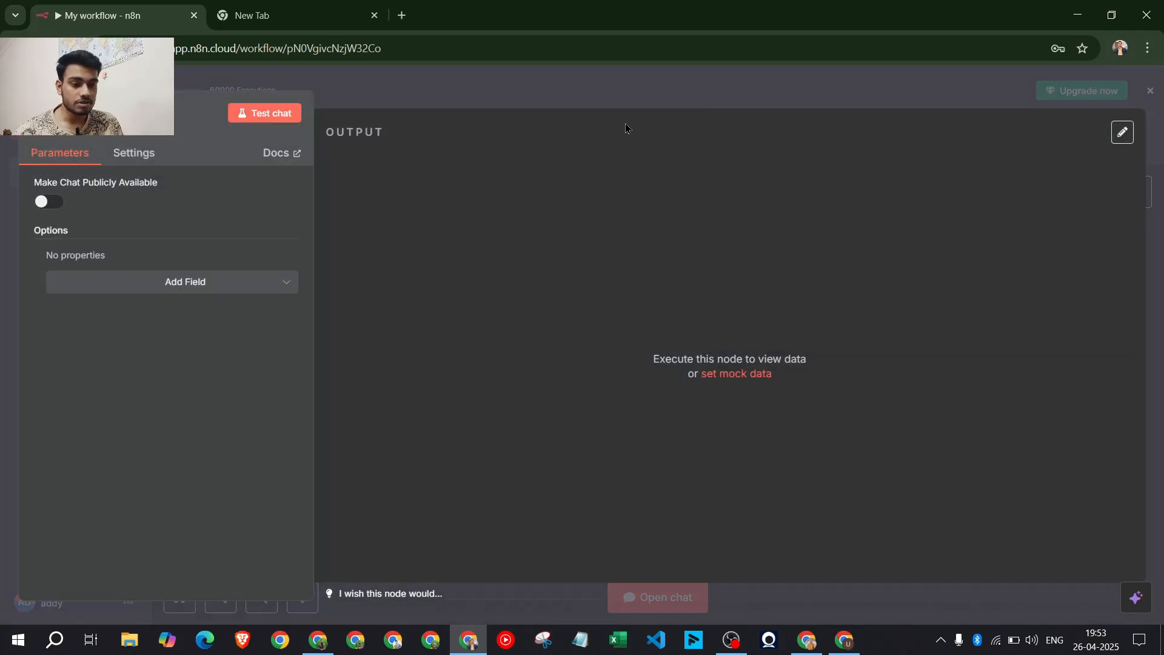
key(Escape)
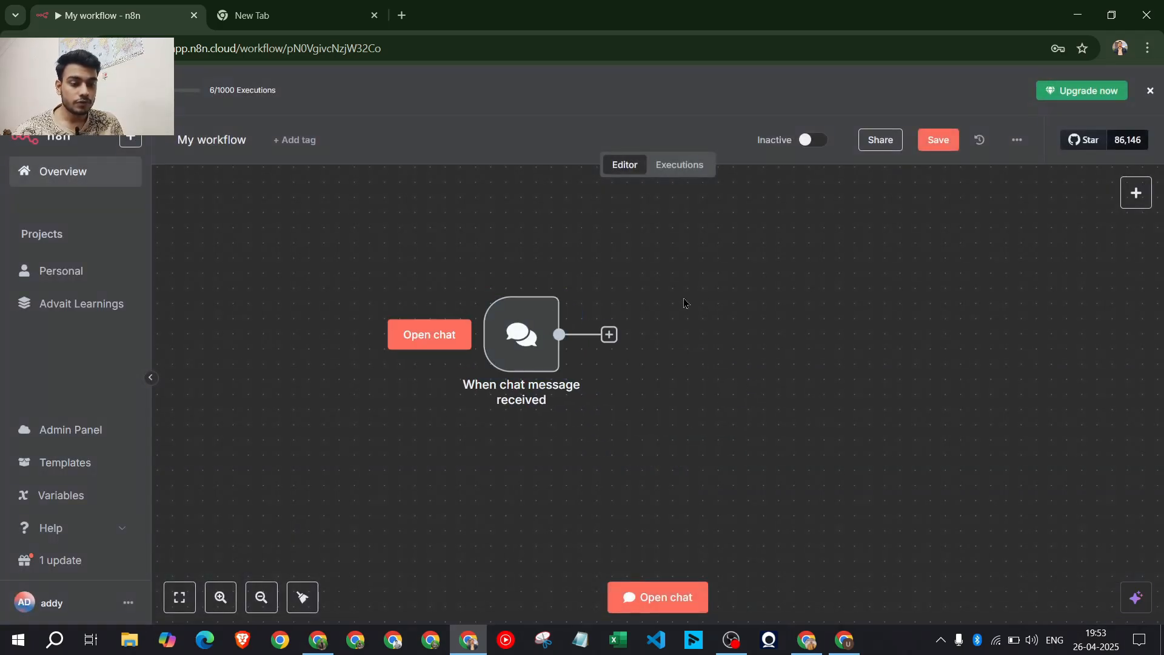
Test the chat trigger by sending 'Hi', then reposition the node and add a following node
click(672, 604)
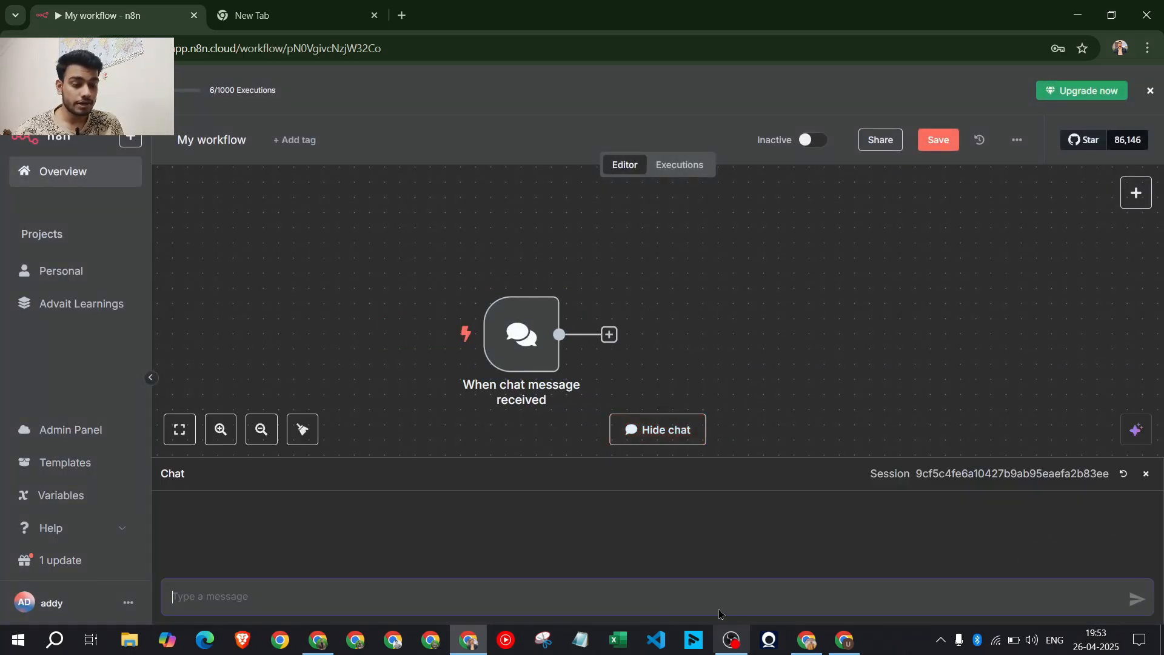
text(Hi)
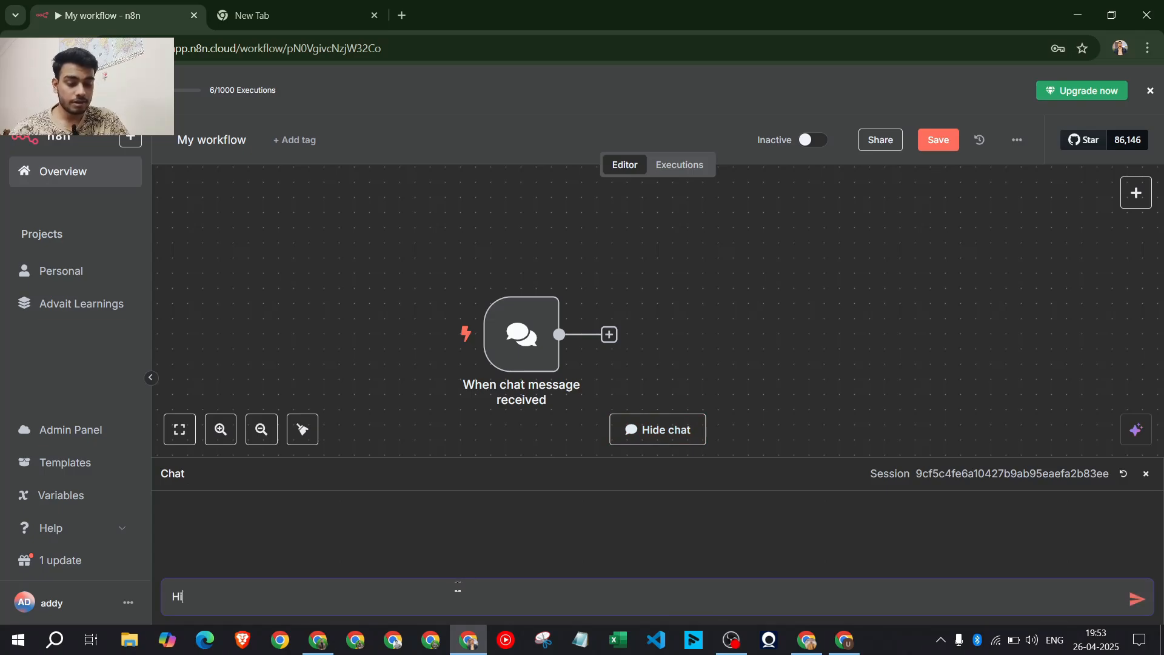
key(Return)
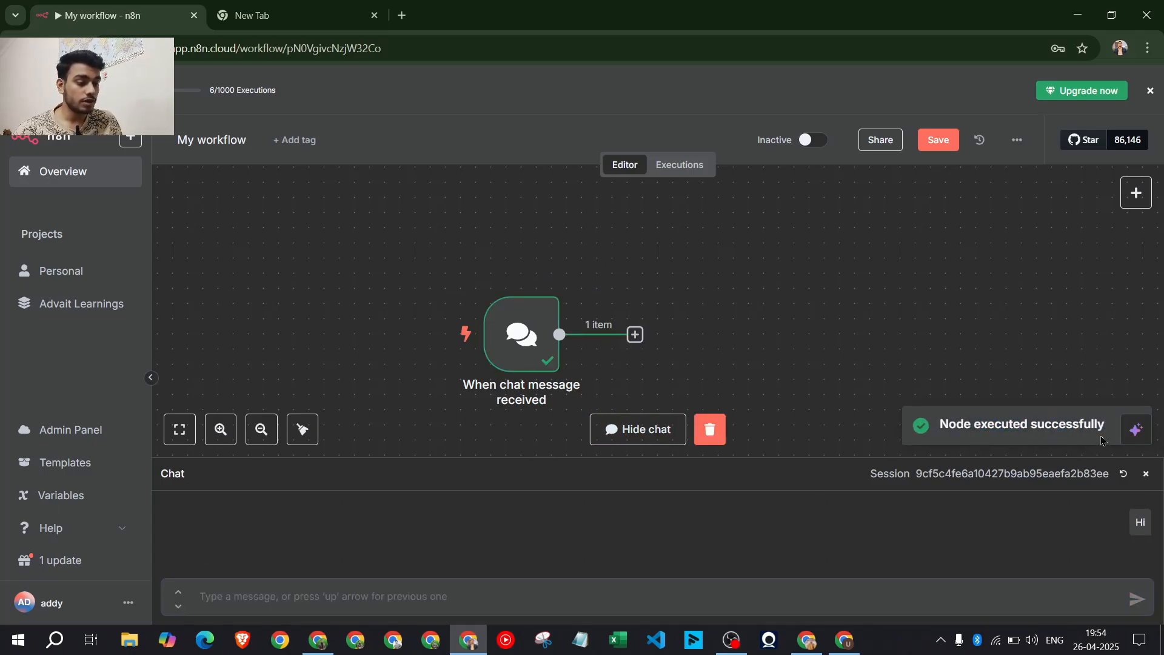
mouse_move(492, 335)
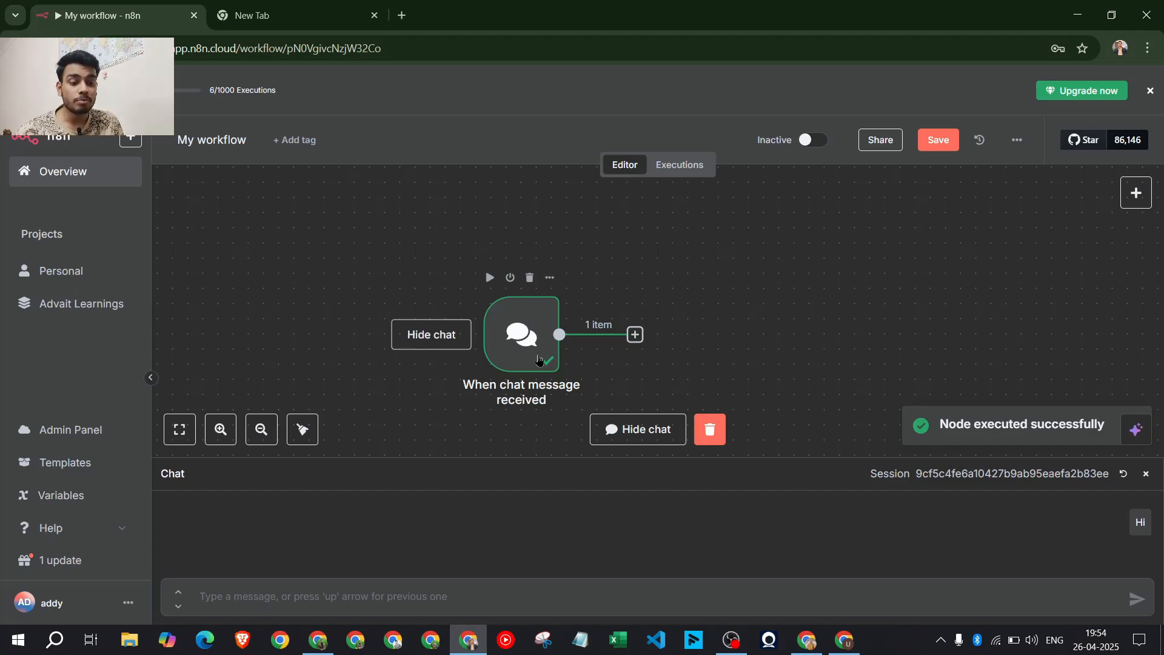
click(638, 428)
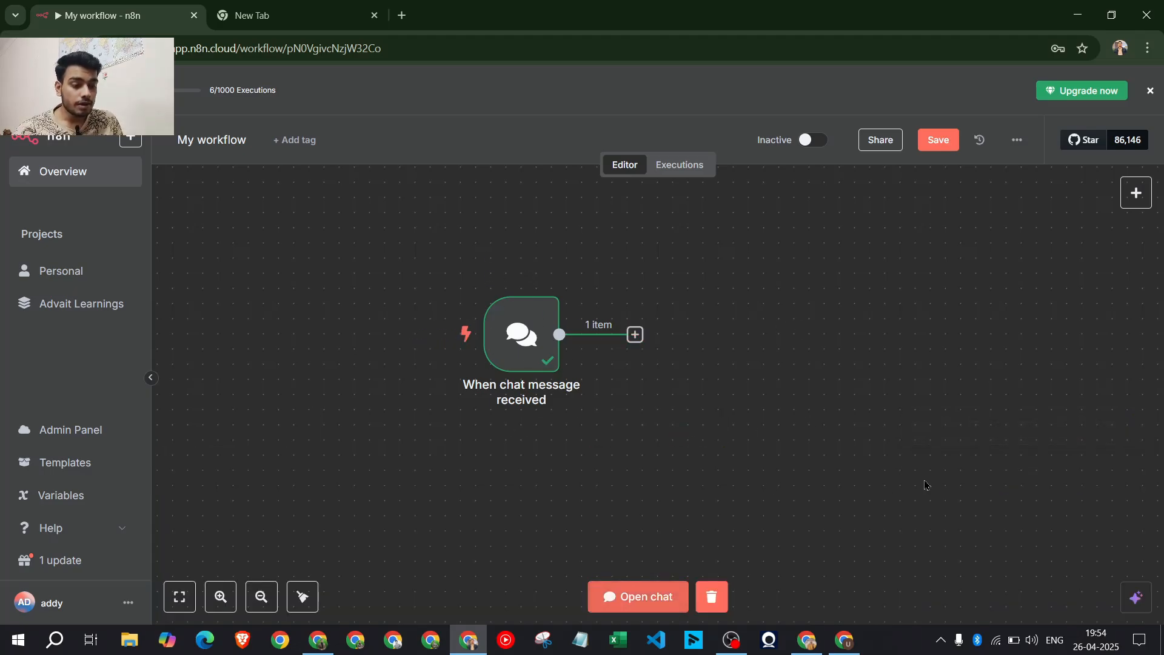
drag(490, 343, 324, 372)
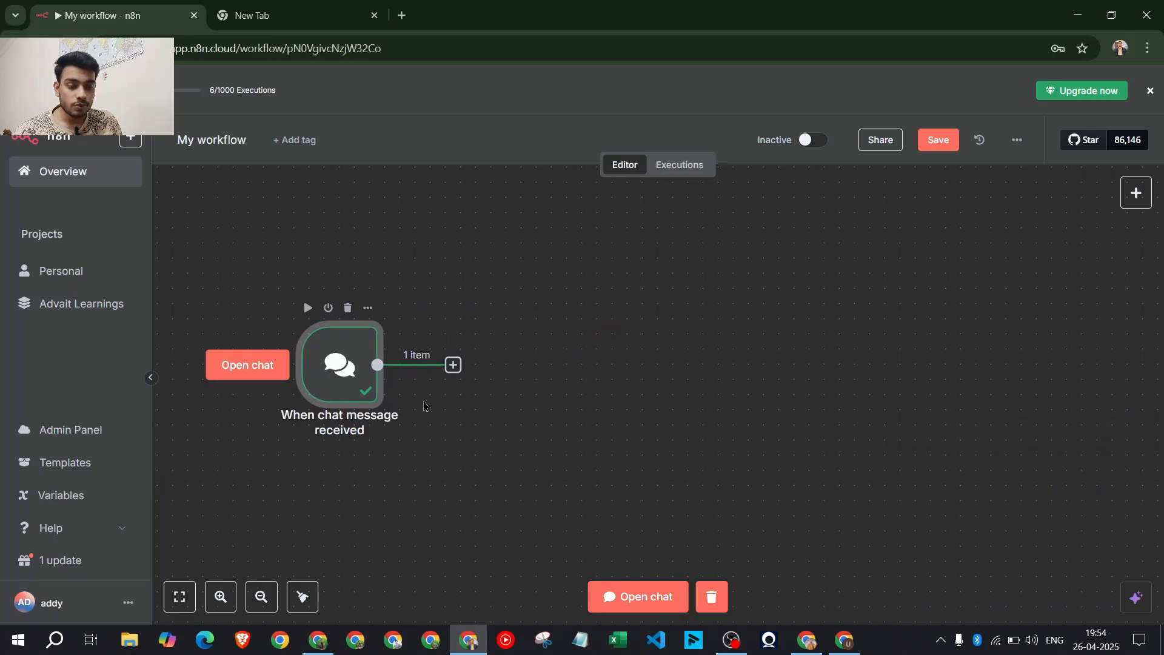
click(453, 364)
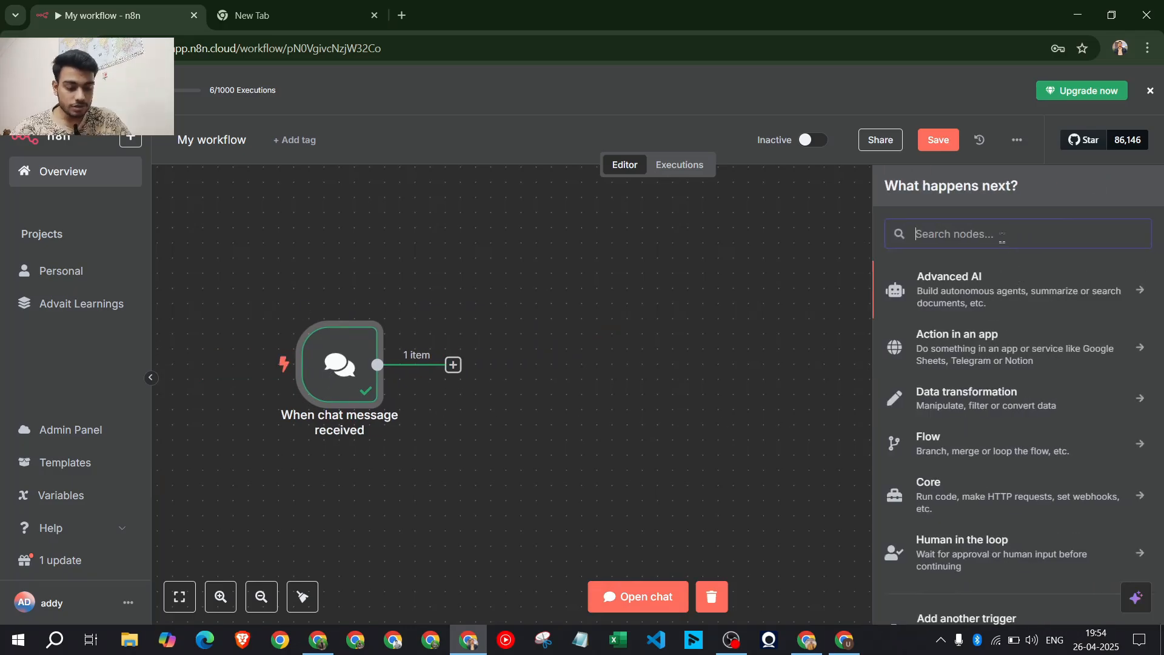
Add an AI Agent node from the Advanced AI category after the chat trigger and nudge it right
text(ai agent)
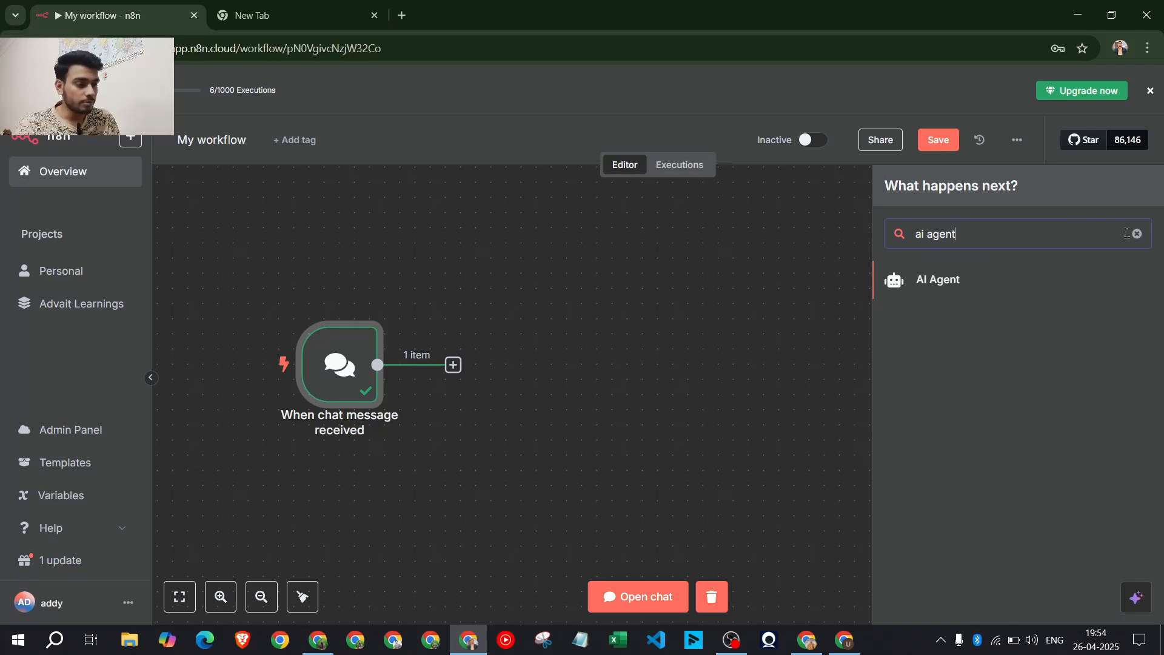
click(1137, 234)
click(970, 280)
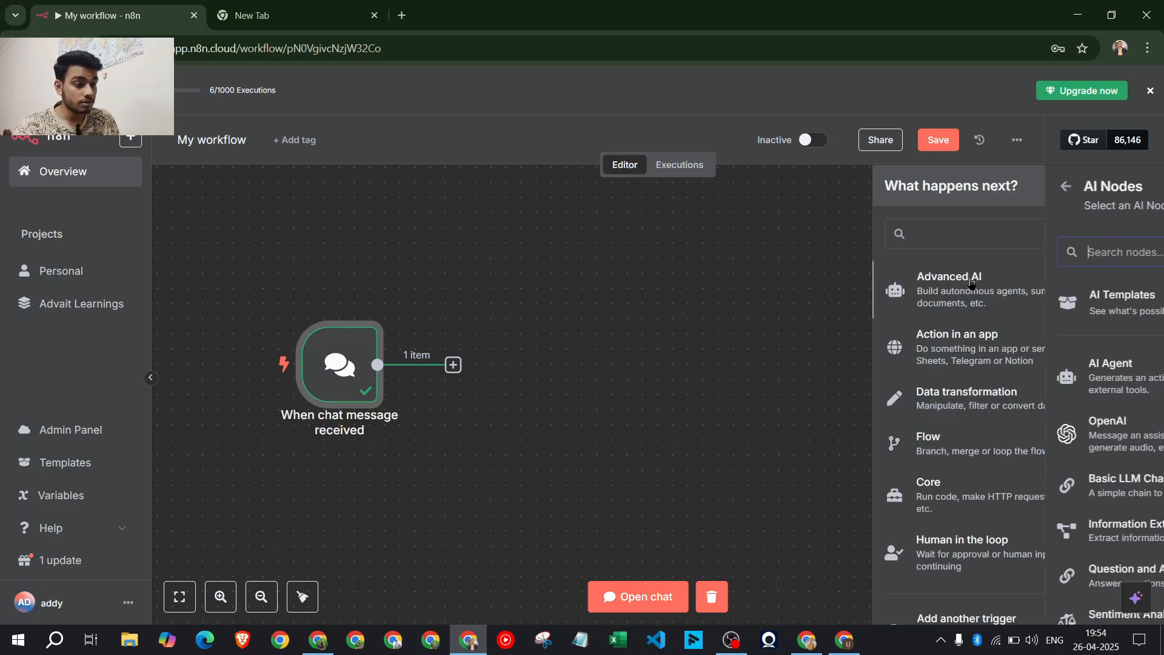
click(972, 370)
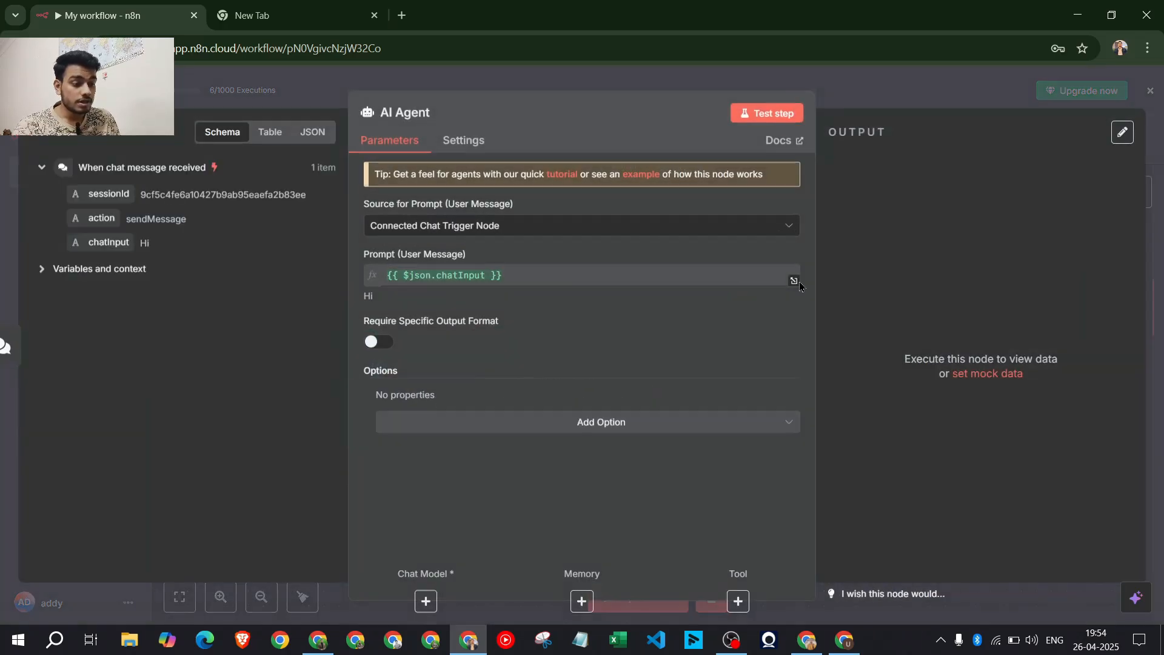
click(853, 108)
drag(624, 362, 654, 362)
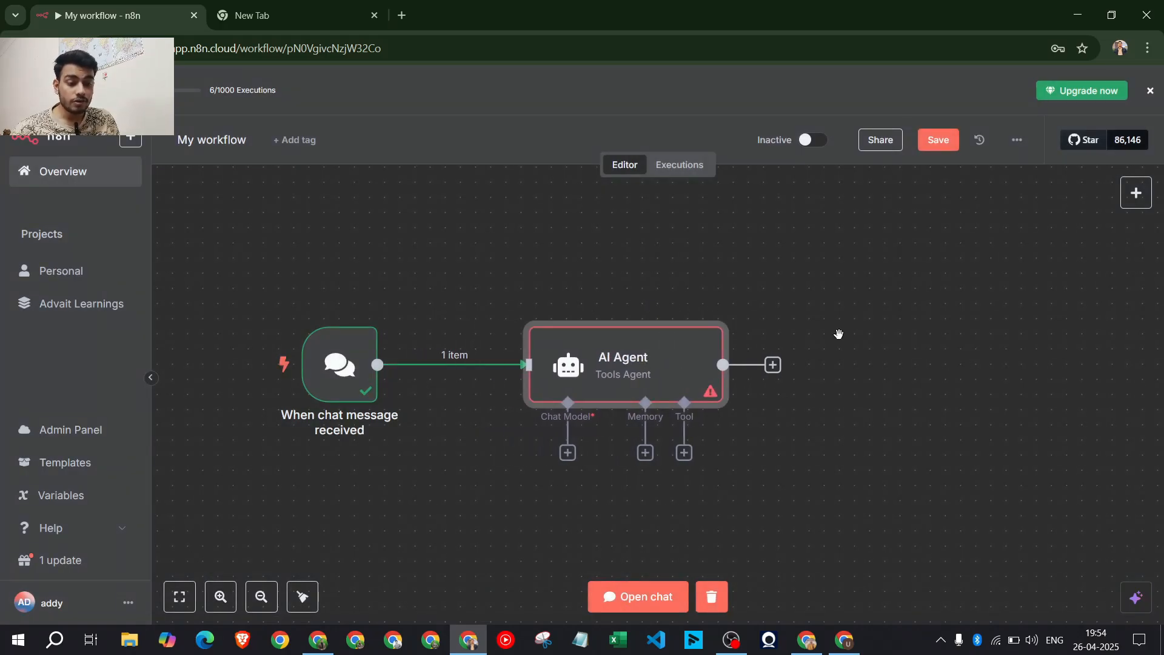
scroll(838, 334, down, 1)
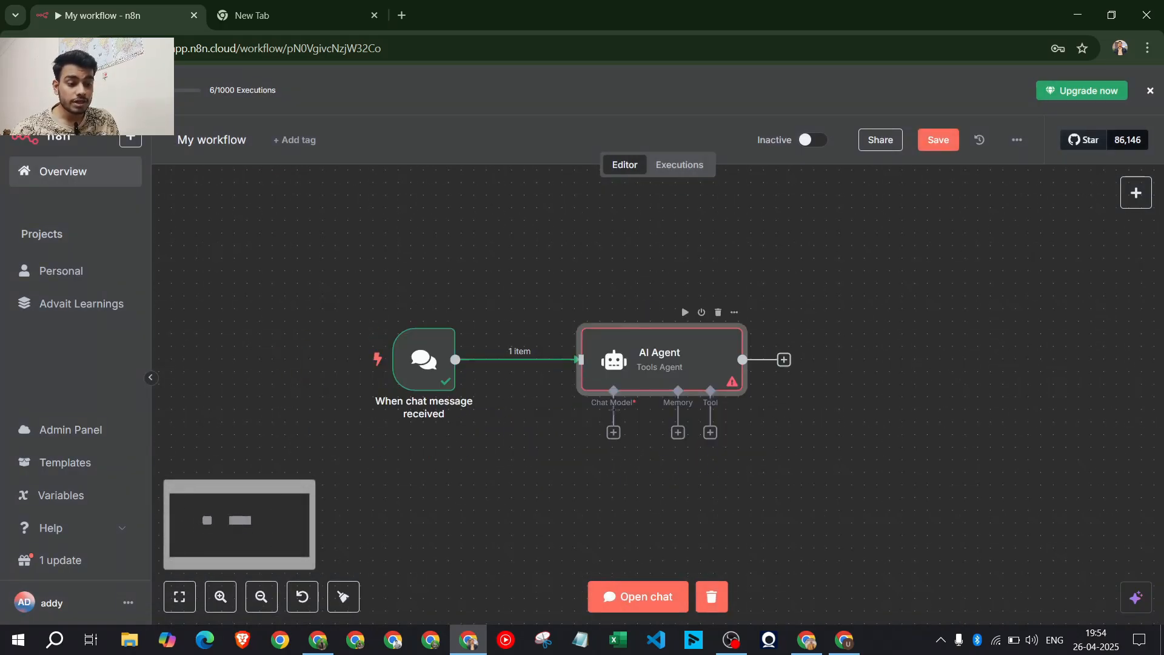
scroll(612, 409, up, 2)
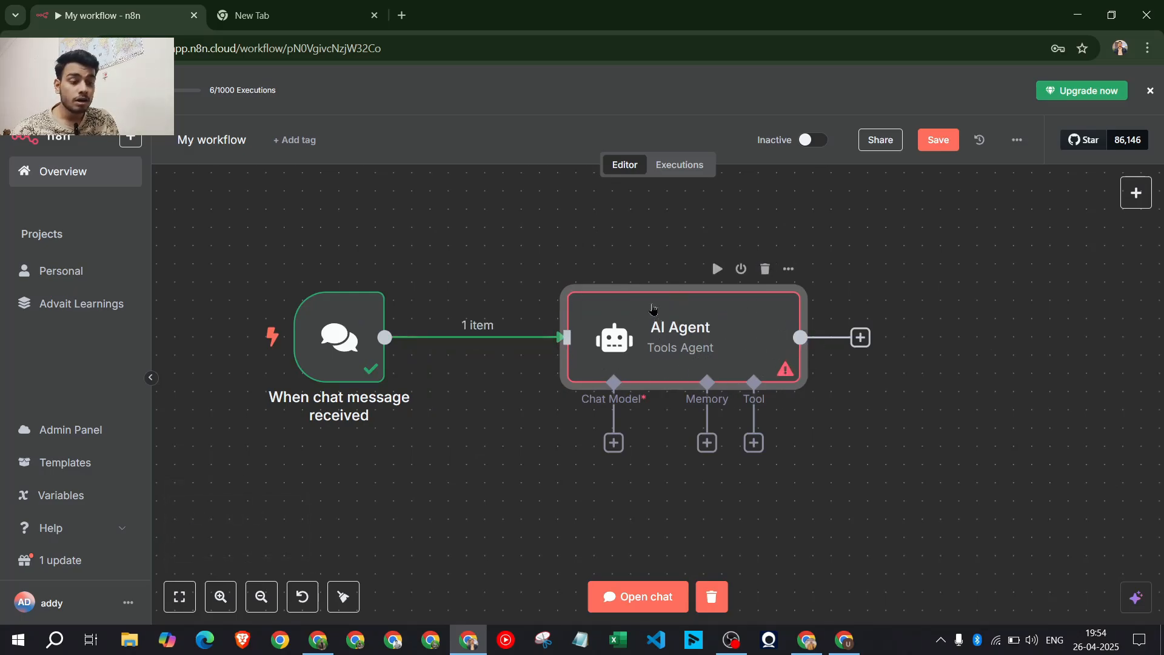
Pick Groq Chat Model from the Language Models list for the AI Agent's chat model
click(613, 448)
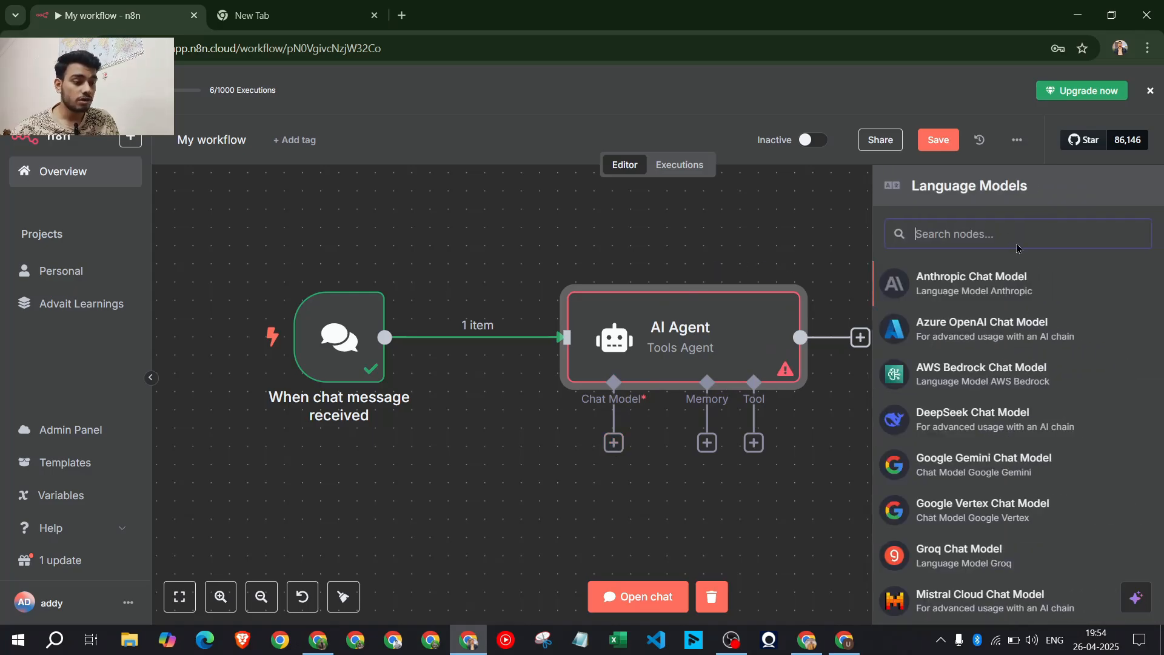
scroll(1016, 388, down, 3)
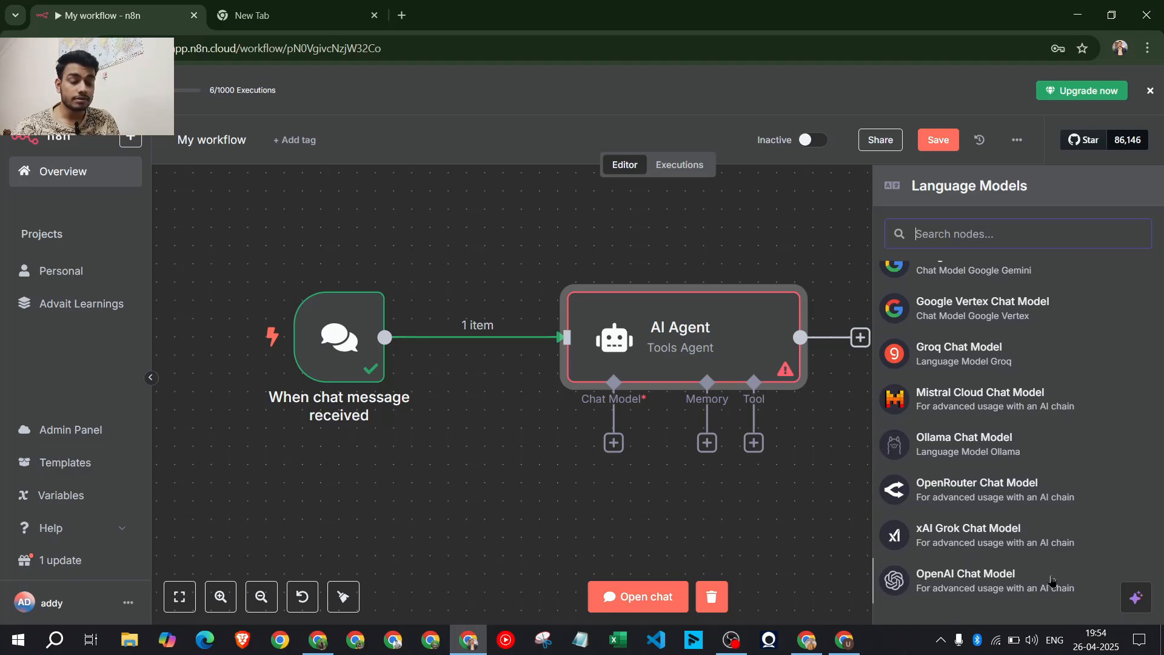
scroll(971, 385, up, 4)
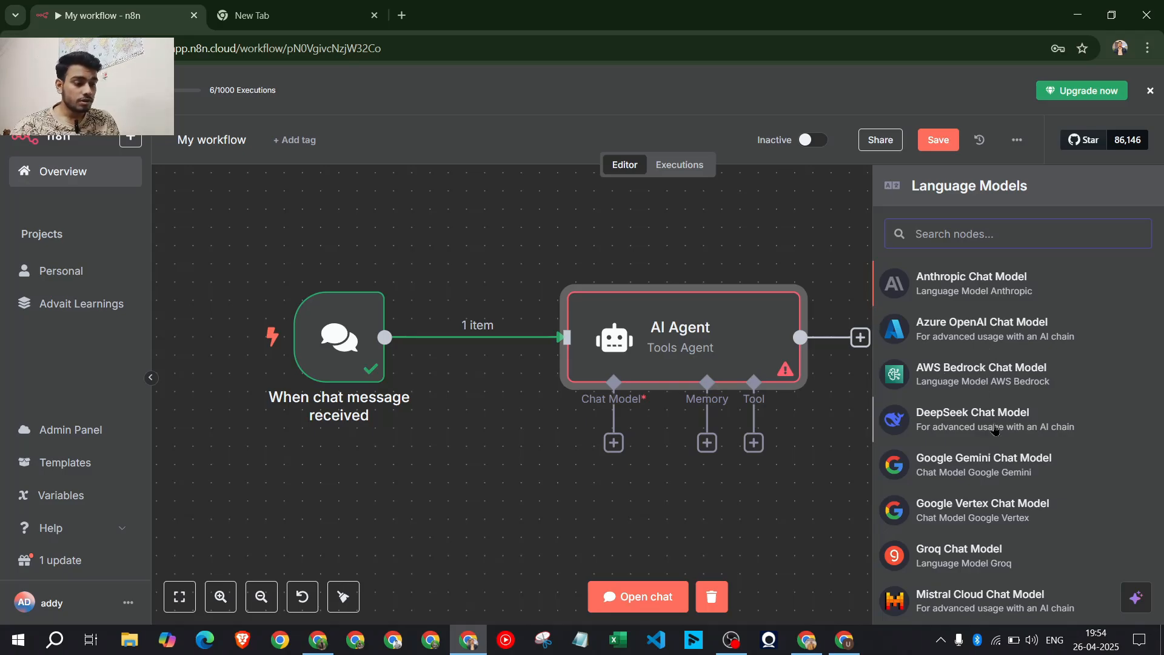
scroll(958, 436, down, 2)
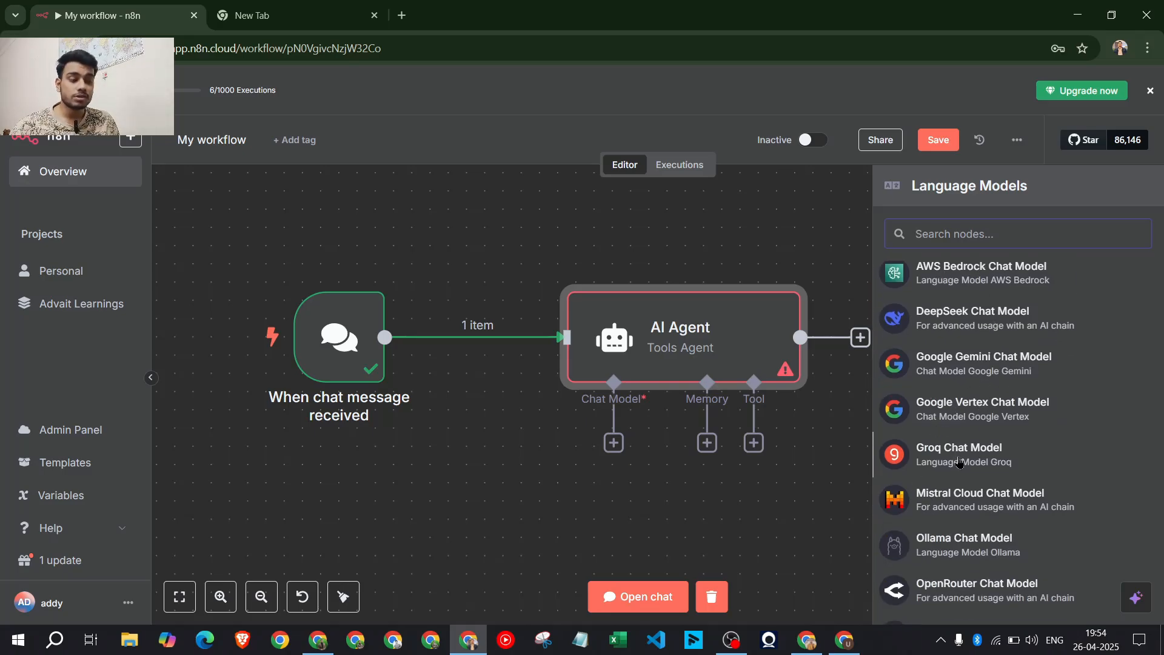
click(959, 454)
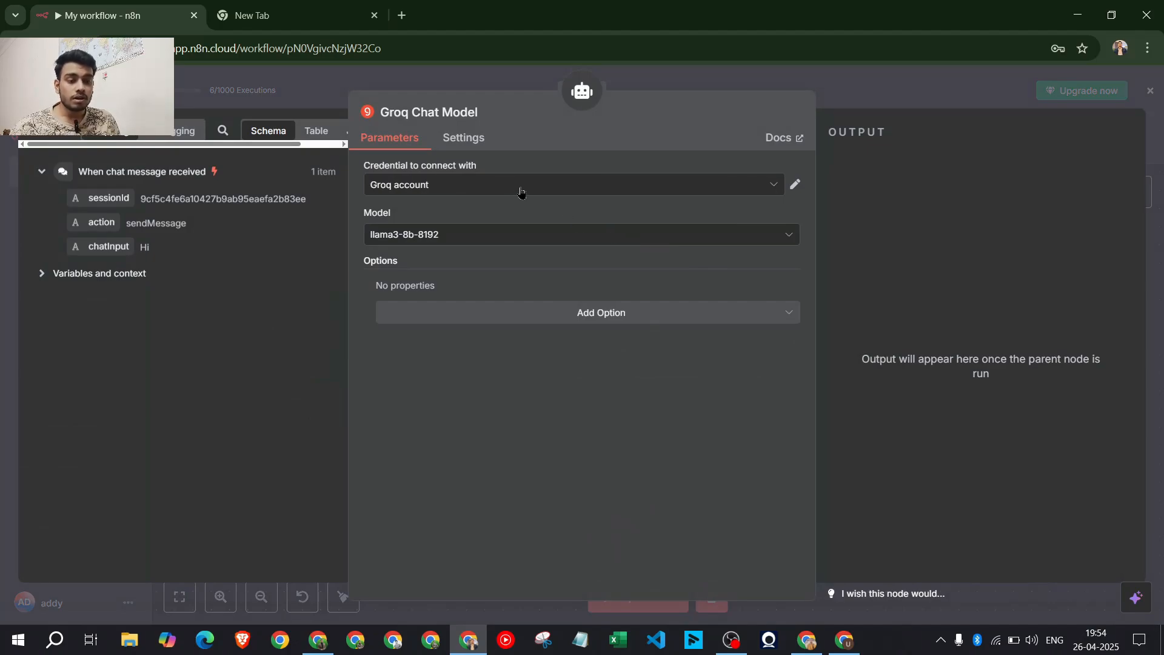
Create a new Groq credential, Groq account 3, and paste the Groq API key
click(520, 192)
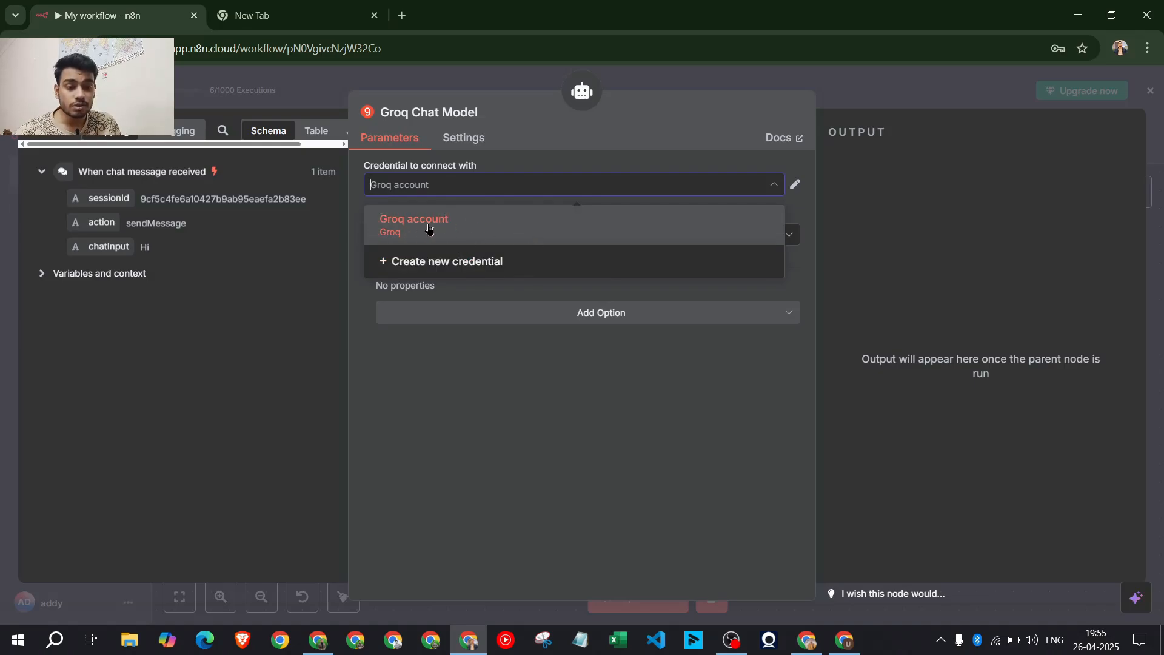
click(602, 169)
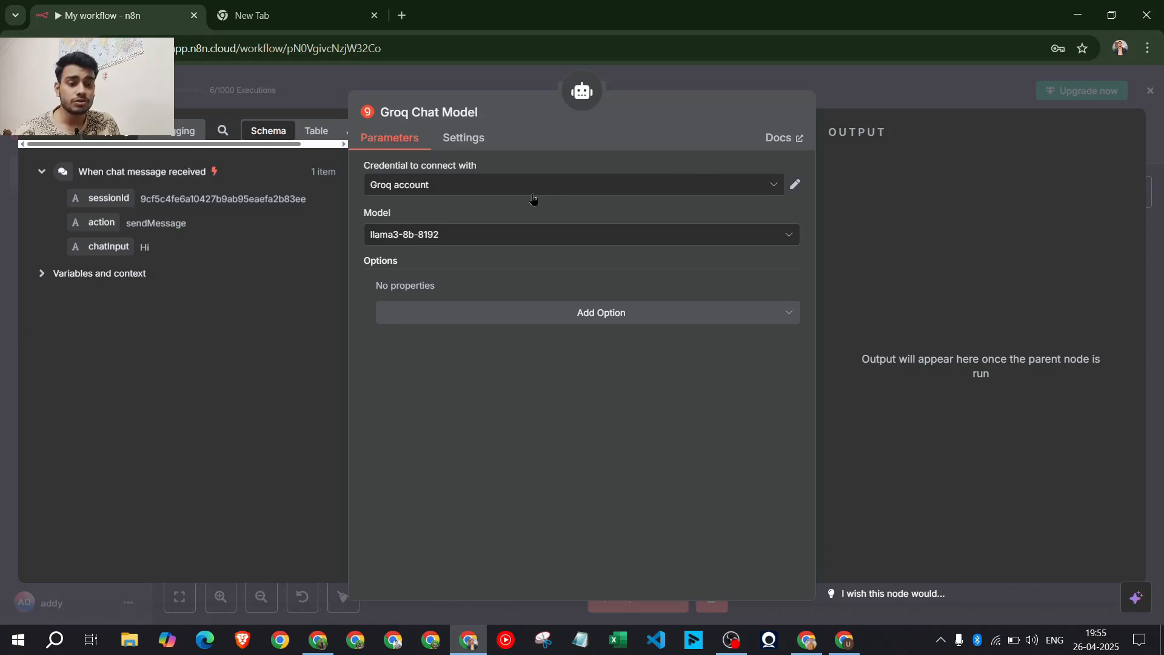
click(548, 183)
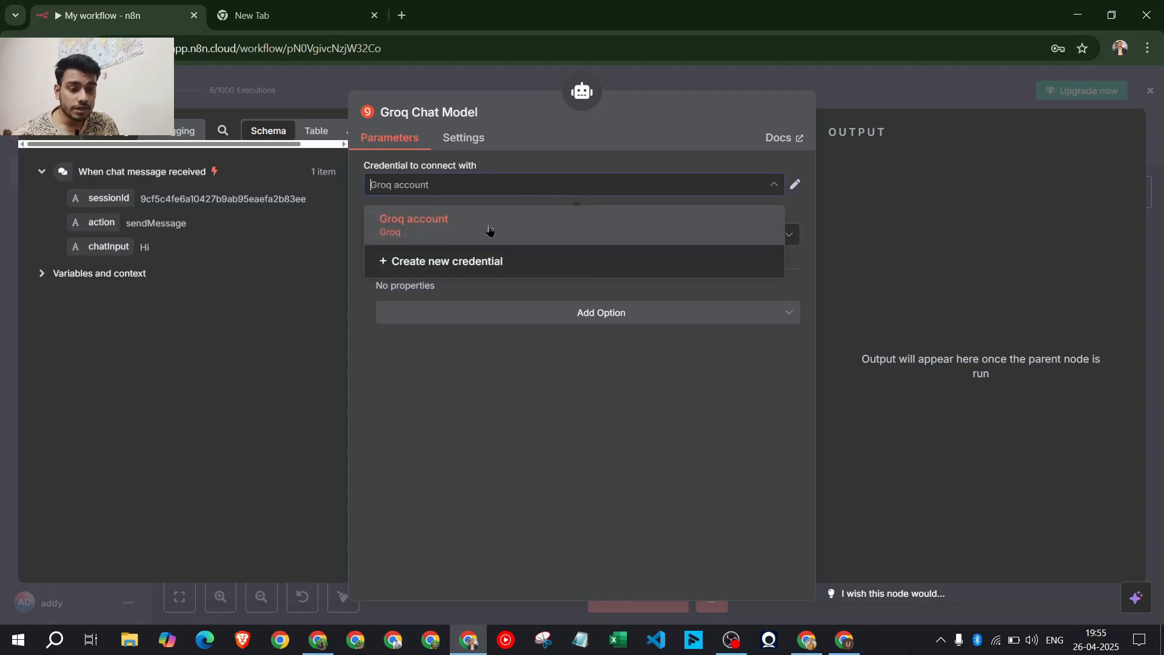
click(437, 262)
click(442, 308)
key(ctrl+v)
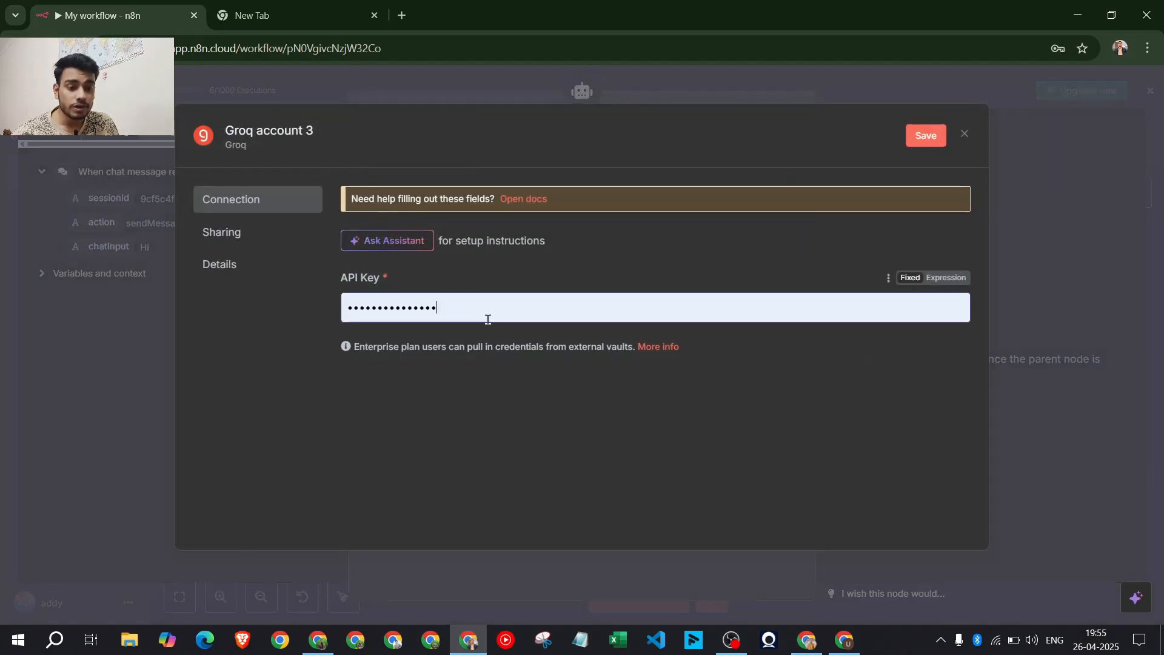
Open GroqCloud's API Keys page from the APIs bookmarks folder in a new tab
key(alt+Tab)
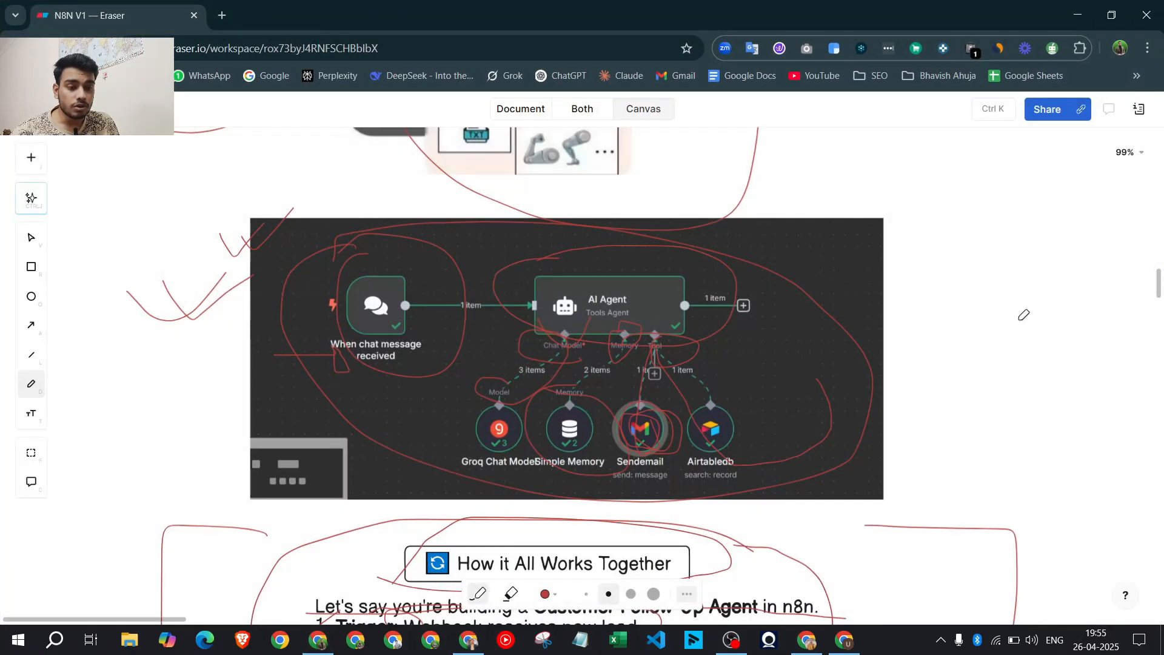
click(222, 16)
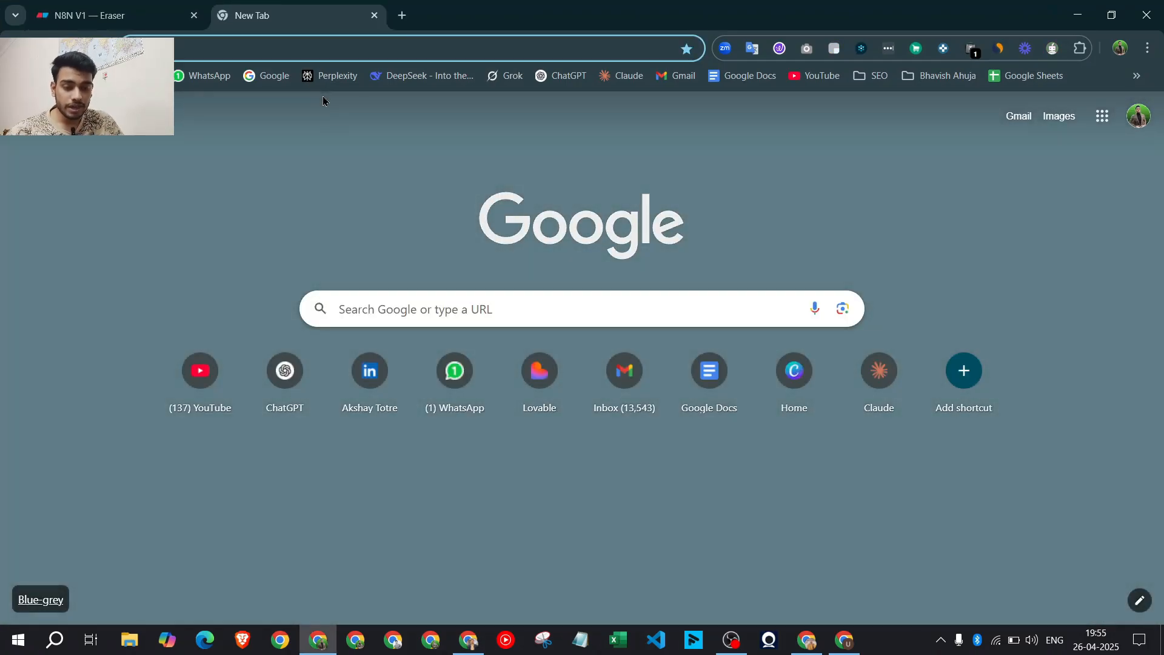
click(136, 76)
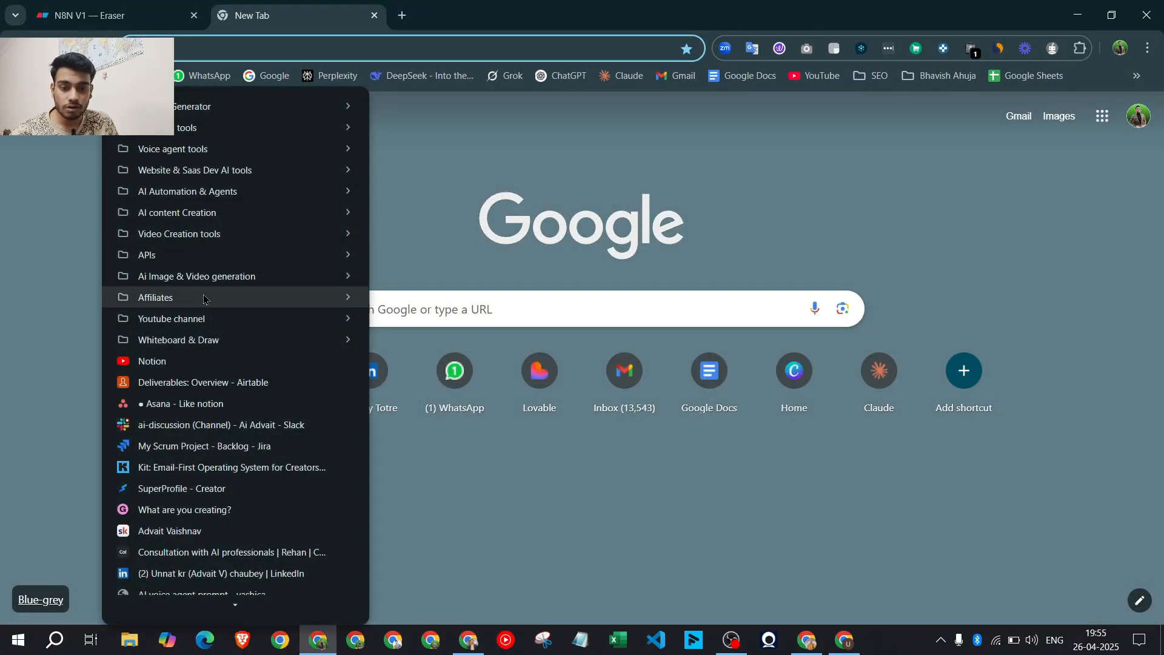
mouse_move(191, 260)
click(434, 318)
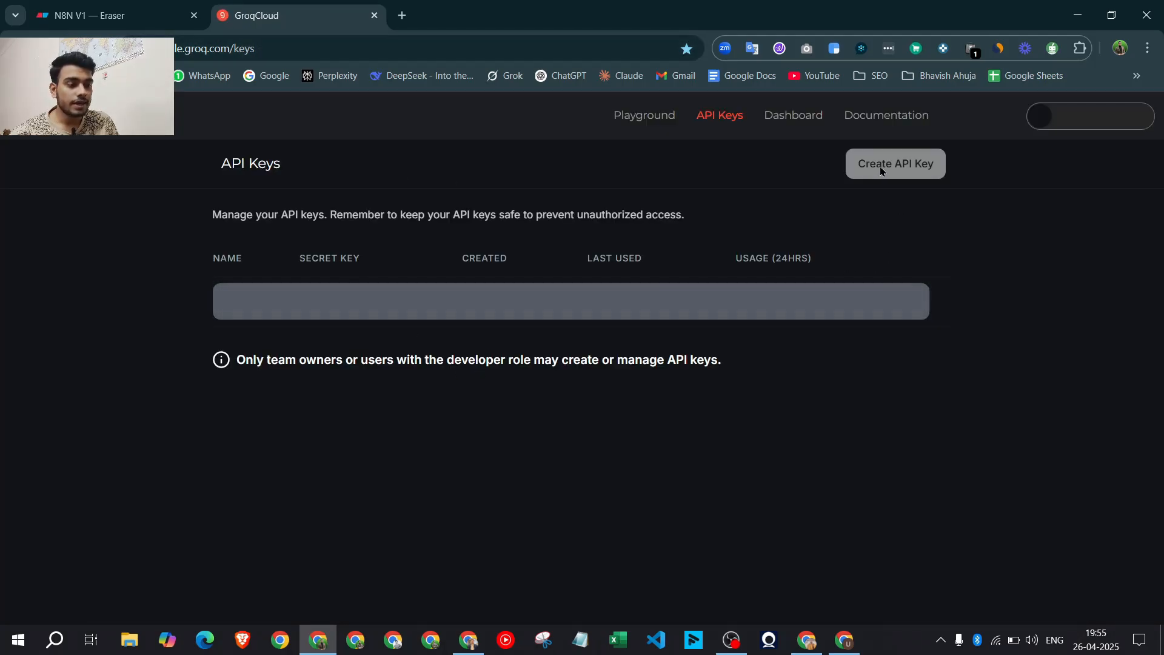
Start a new API key named 'hfhfh', cancel it, and return to the n8n credential
click(924, 169)
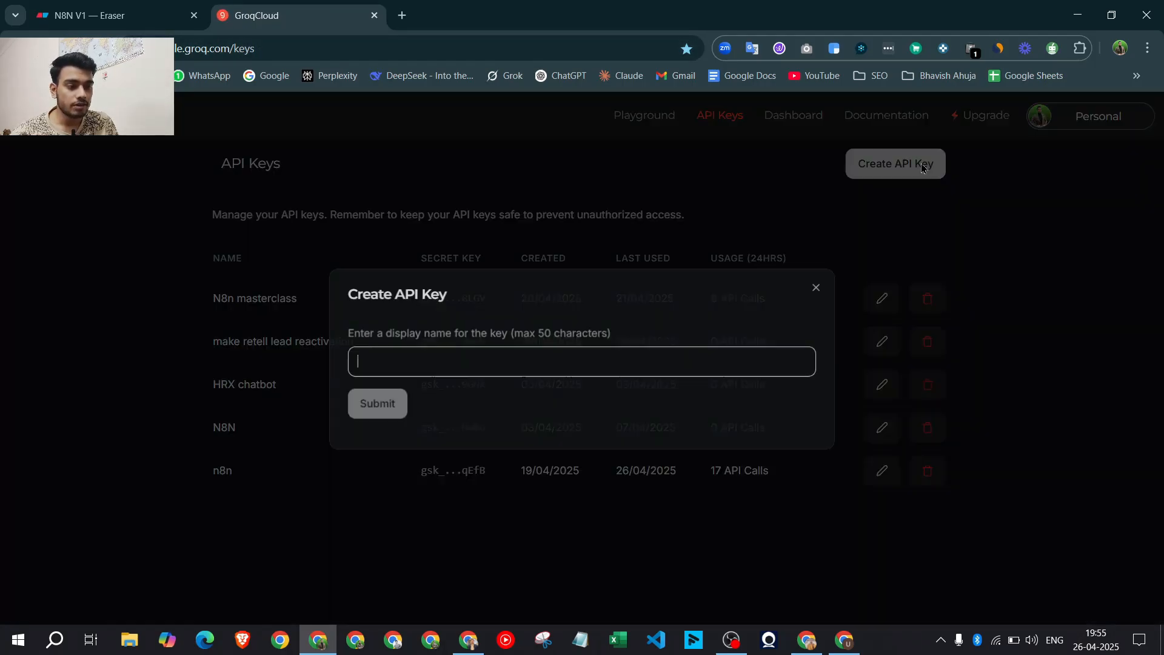
text(h)
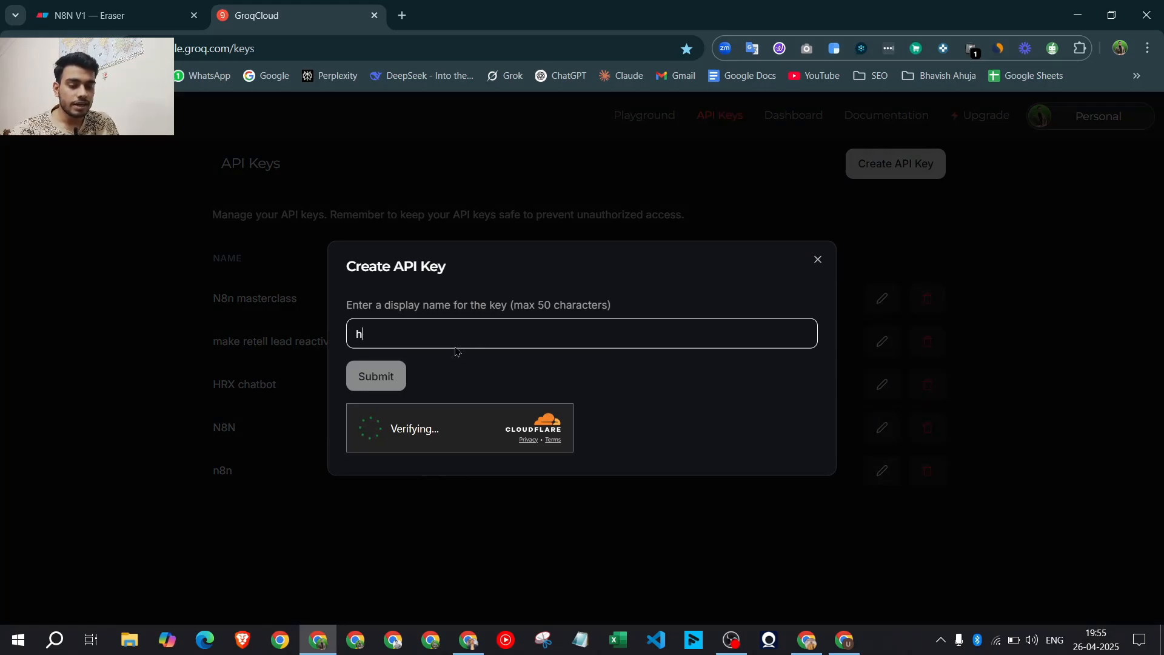
text(fhfh)
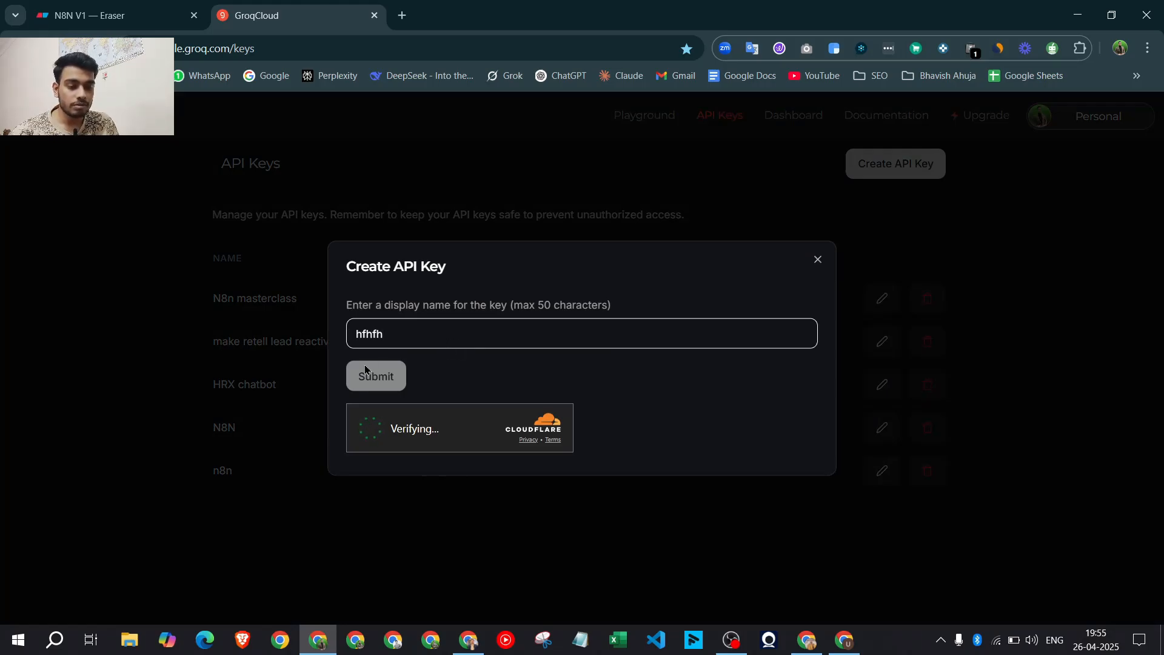
click(818, 261)
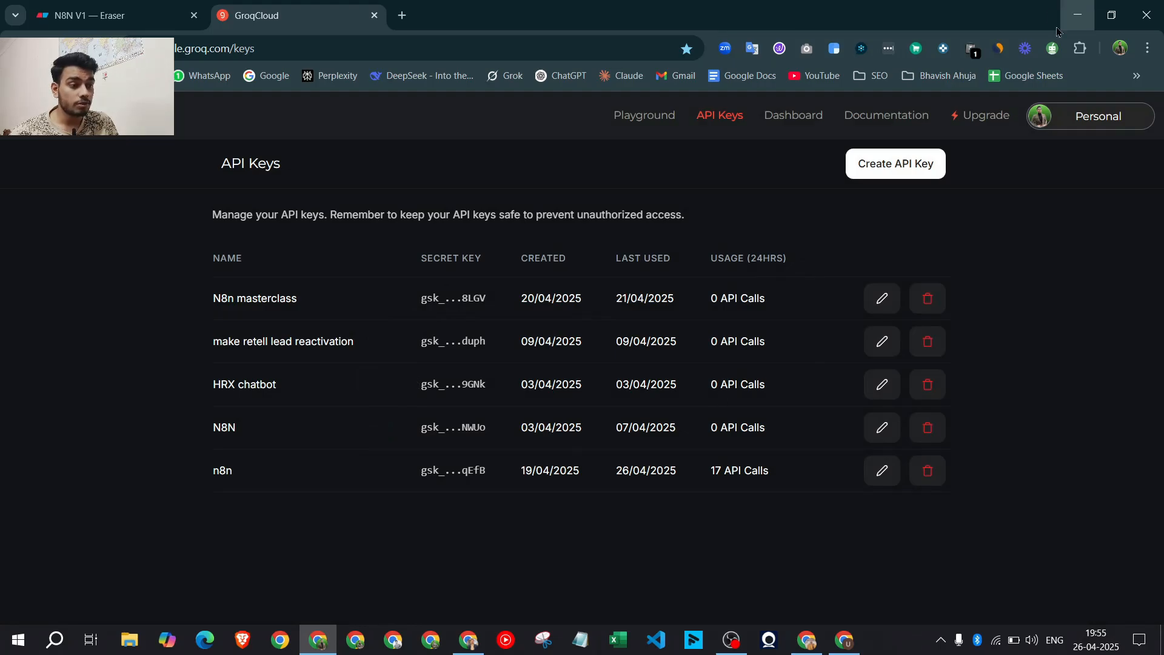
click(1082, 11)
click(612, 309)
Close the Groq account 3 credential dialog and discard it without saving
key(ctrl+v)
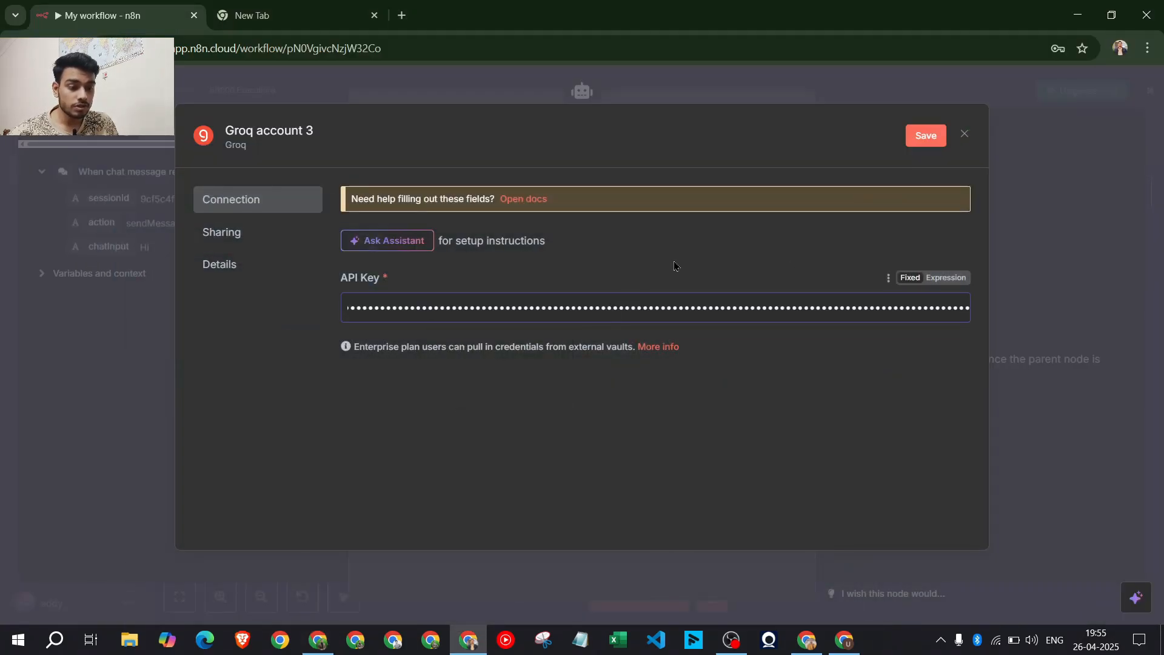
click(676, 264)
click(969, 138)
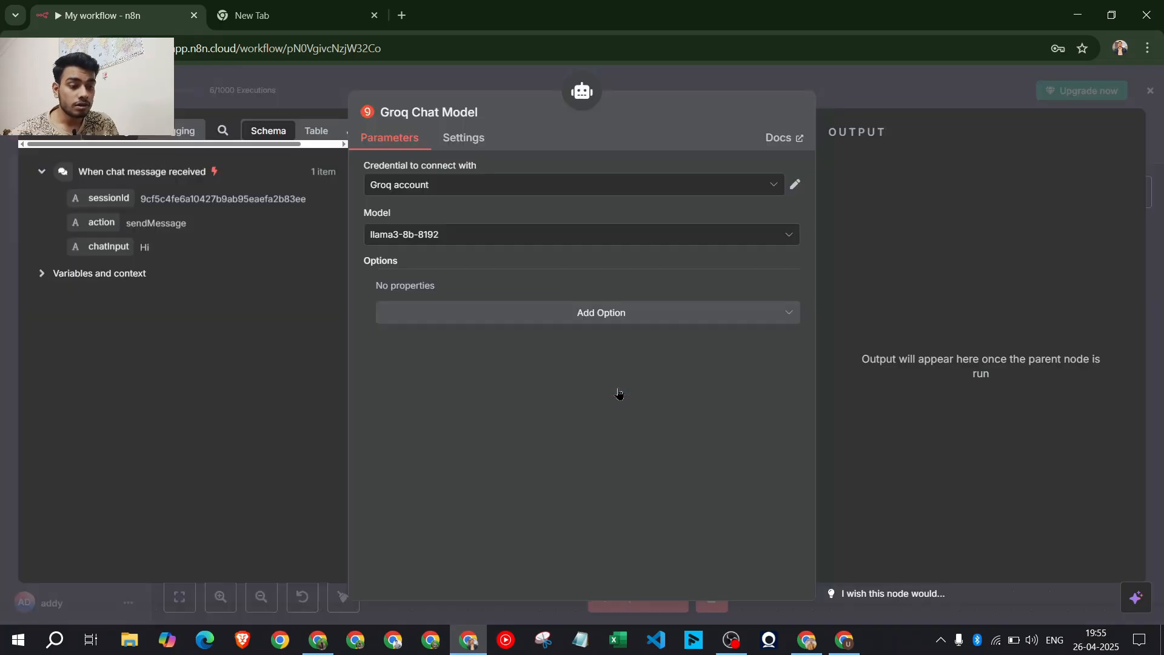
click(627, 385)
Set the Groq Chat Model to llama3-70b-8192 and close its settings
click(502, 236)
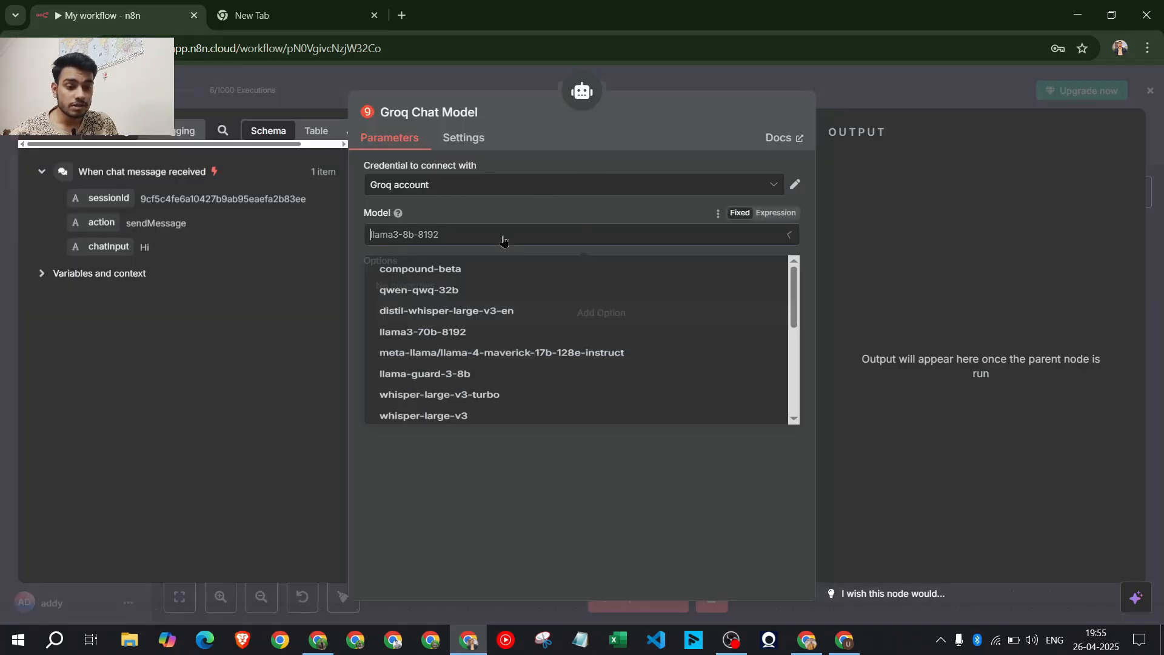
scroll(491, 372, down, 5)
scroll(491, 371, up, 5)
scroll(607, 328, down, 2)
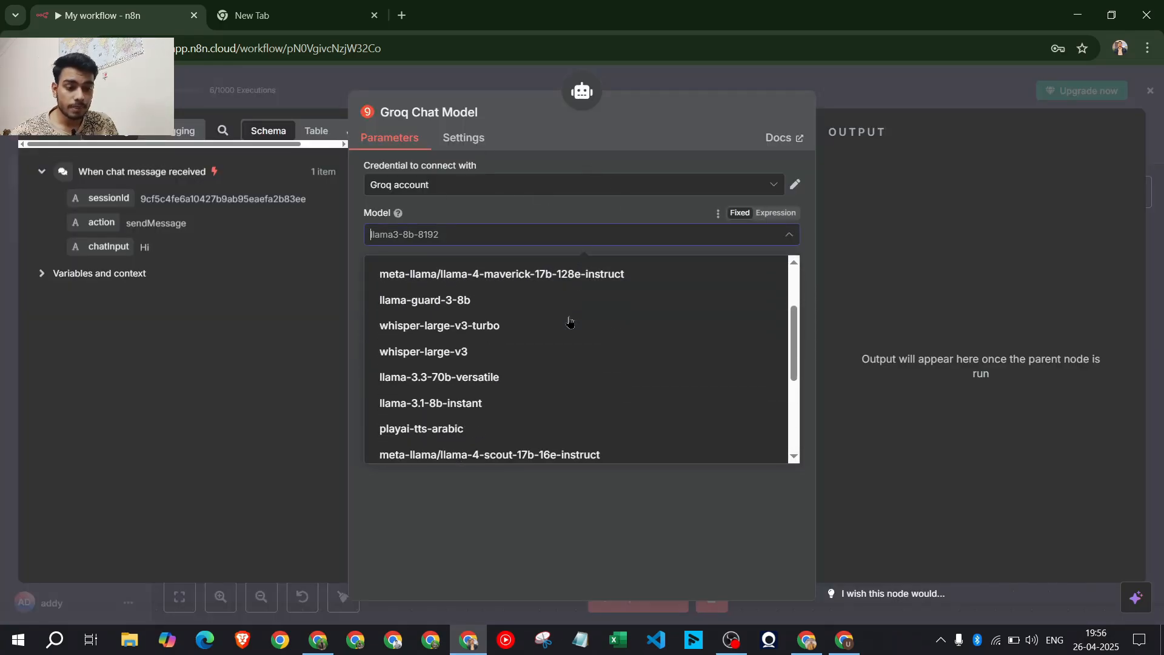
scroll(522, 339, up, 2)
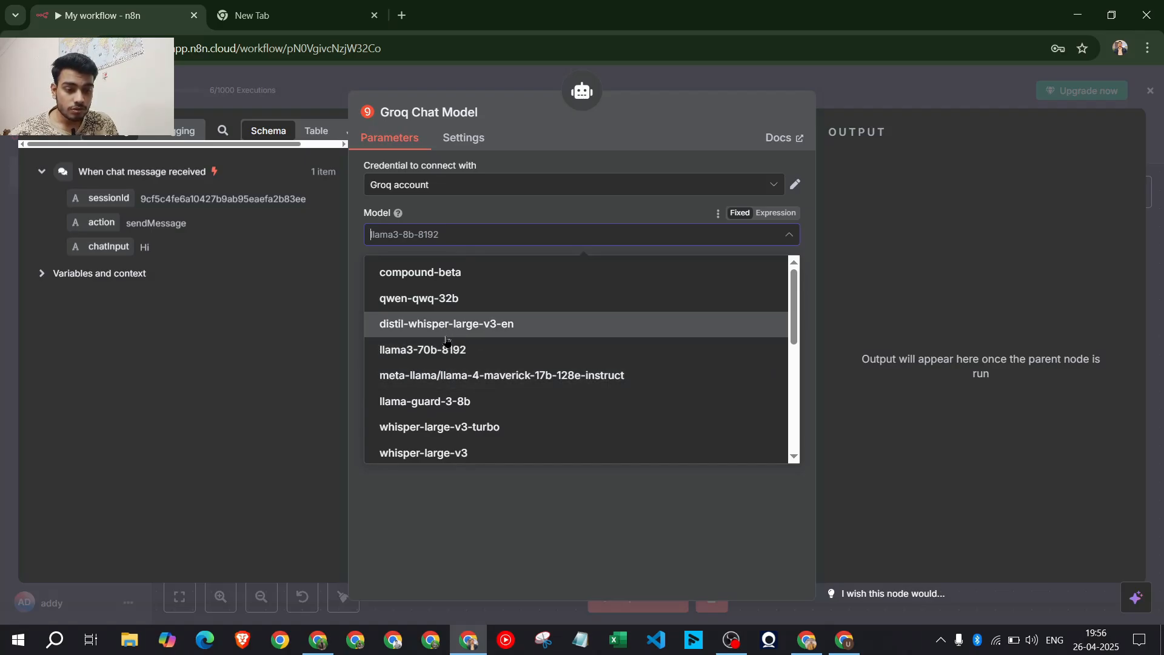
click(482, 350)
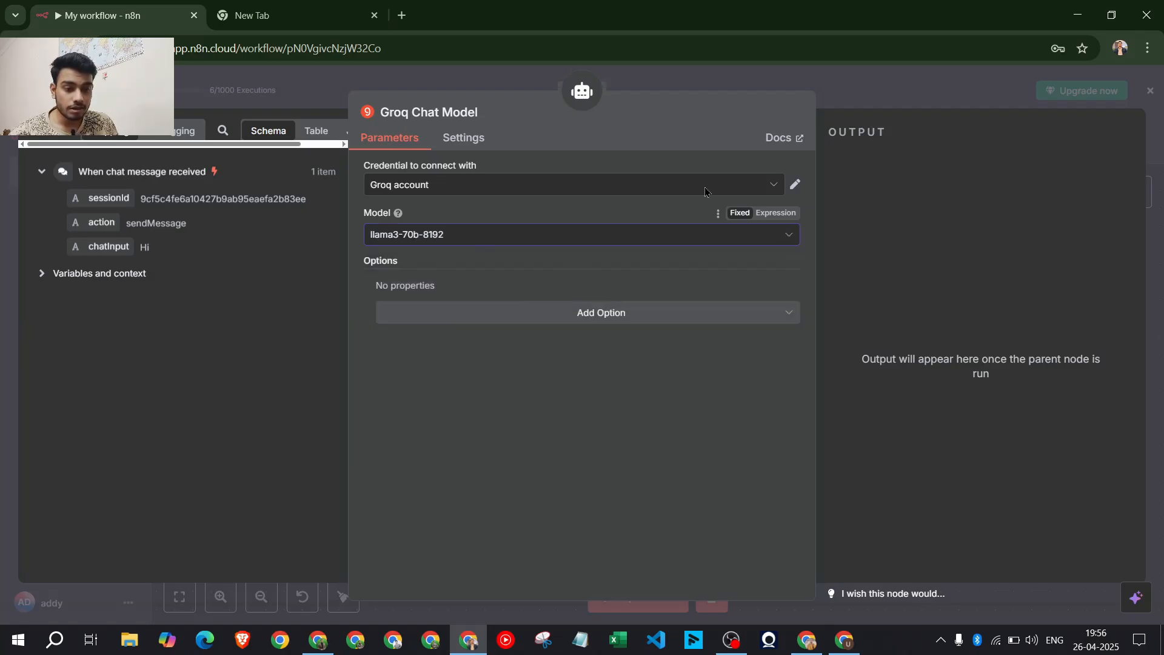
click(890, 85)
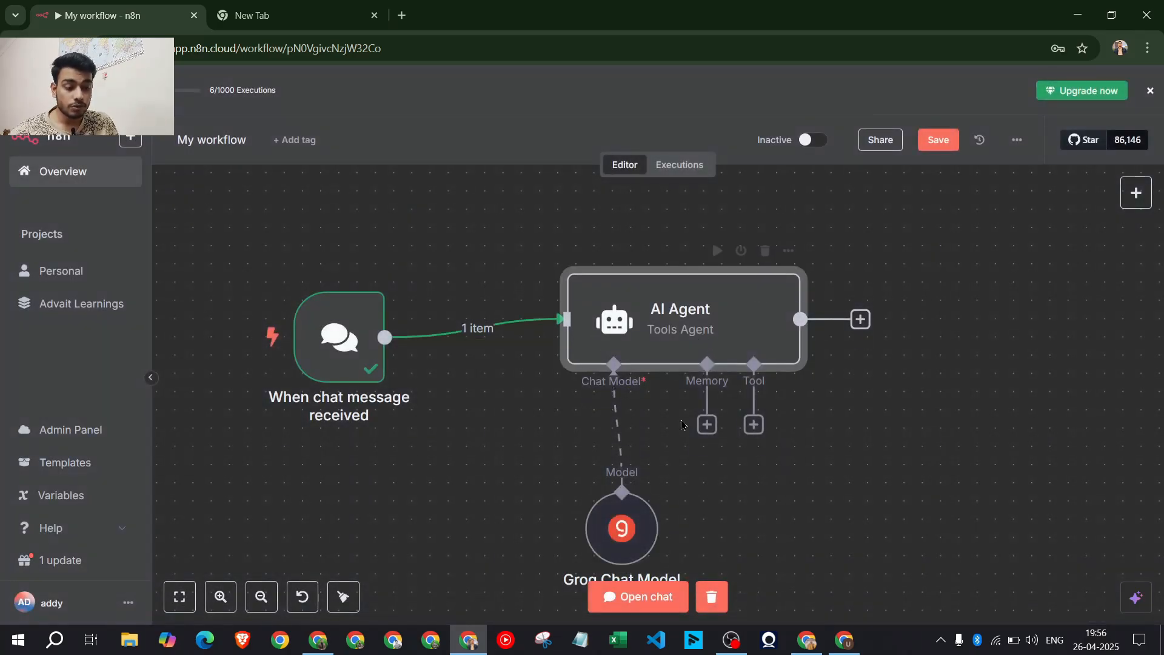
Inspect the AI Agent's prompt source options, leaving them unchanged
scroll(657, 511, down, 1)
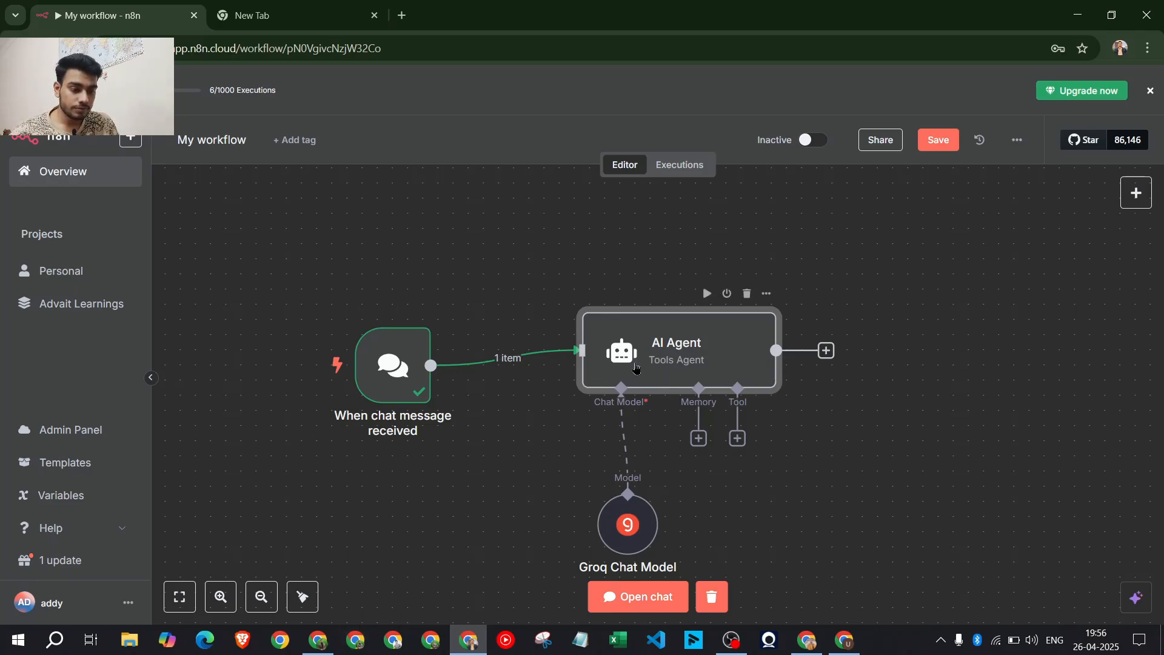
double_click(719, 348)
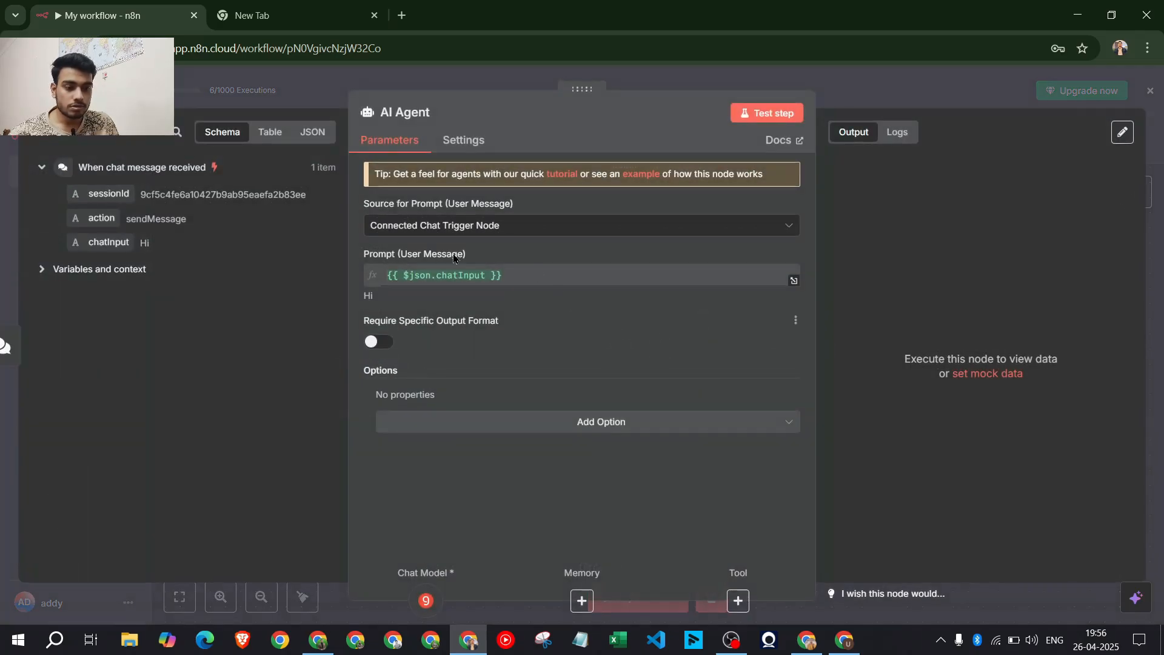
click(533, 225)
click(536, 228)
drag(504, 264, 363, 265)
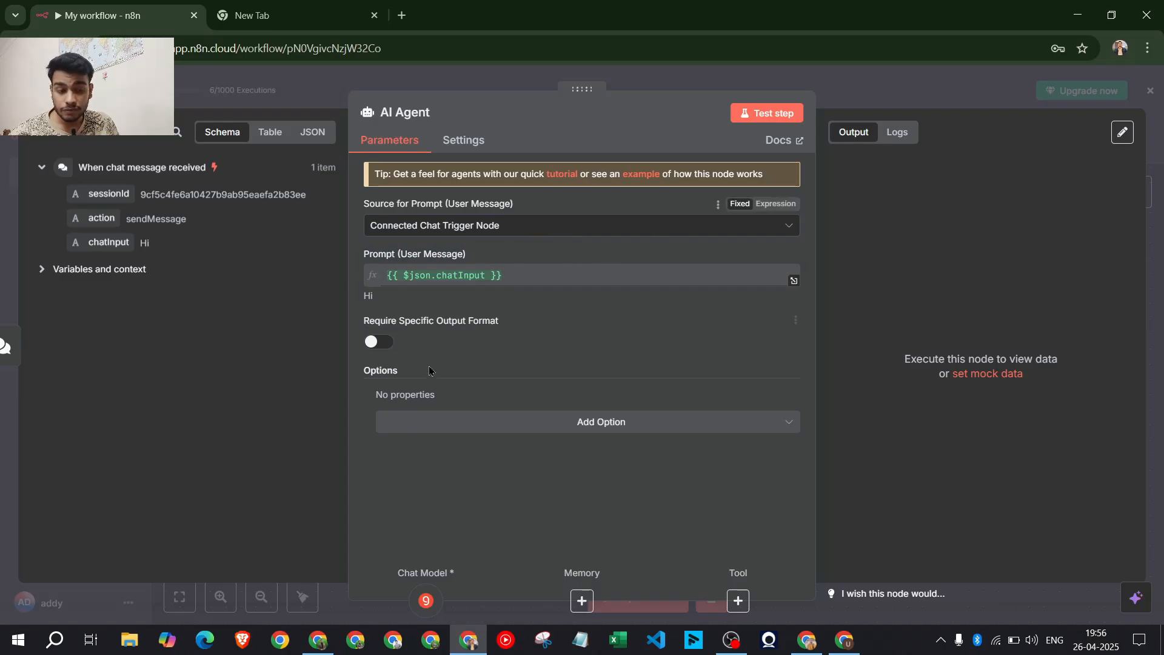
click(872, 92)
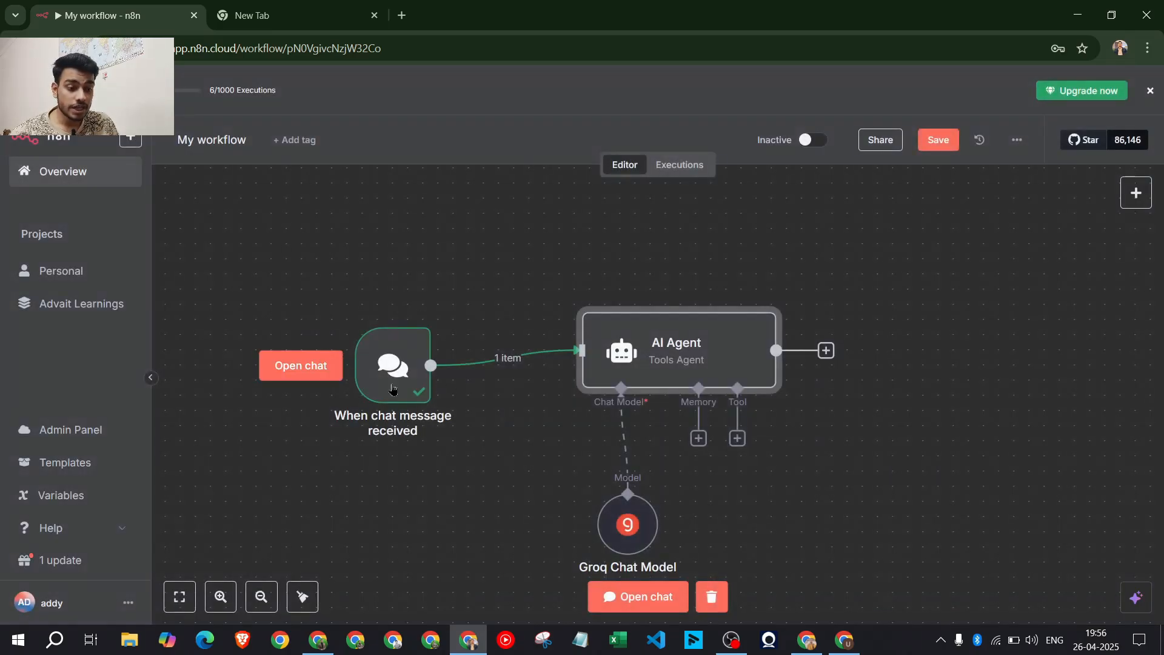
Reopen the AI Agent to highlight the User Message prompt, then close it and shift the view
double_click(647, 356)
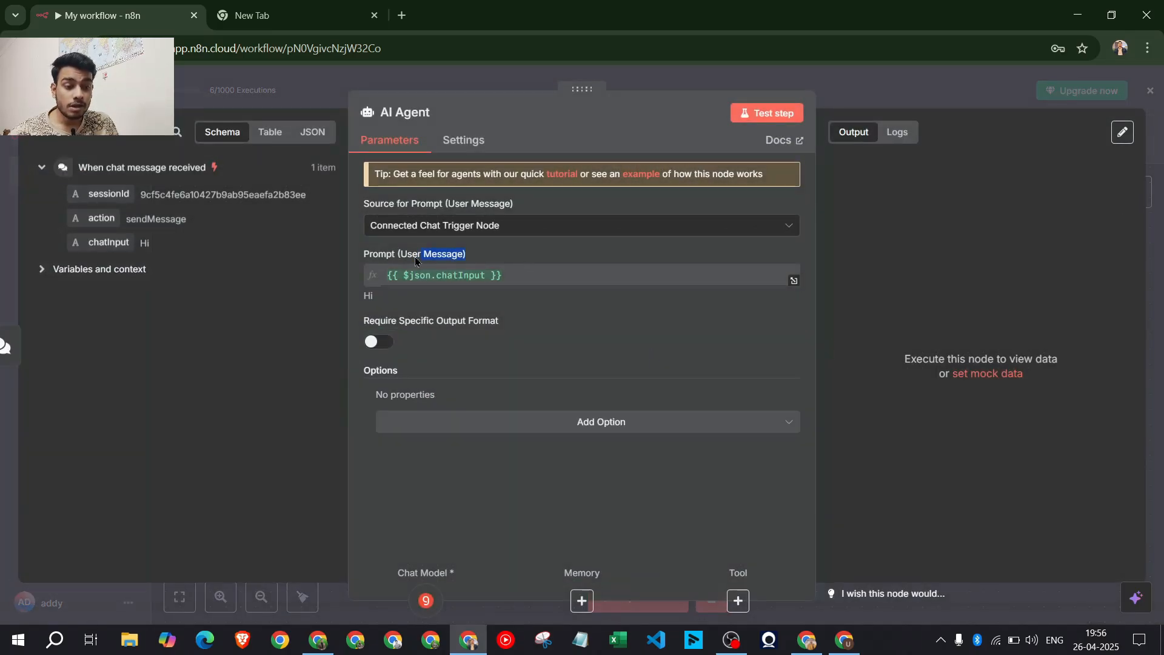
drag(368, 256, 492, 254)
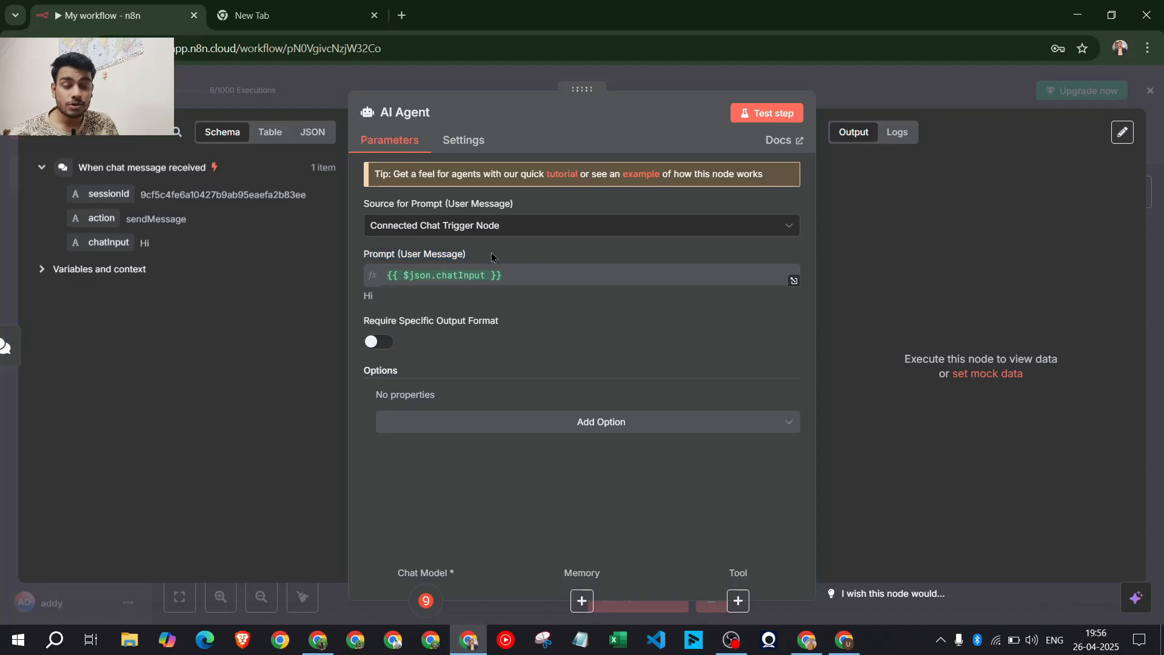
click(924, 81)
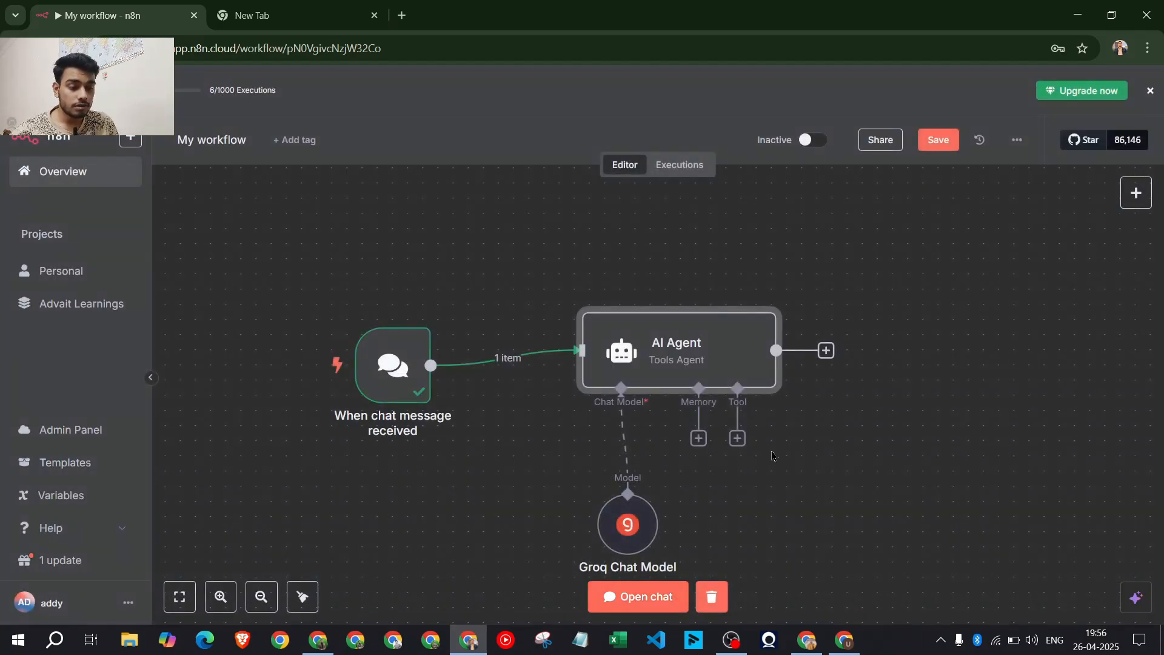
scroll(768, 472, down, 1)
drag(777, 499, 770, 397)
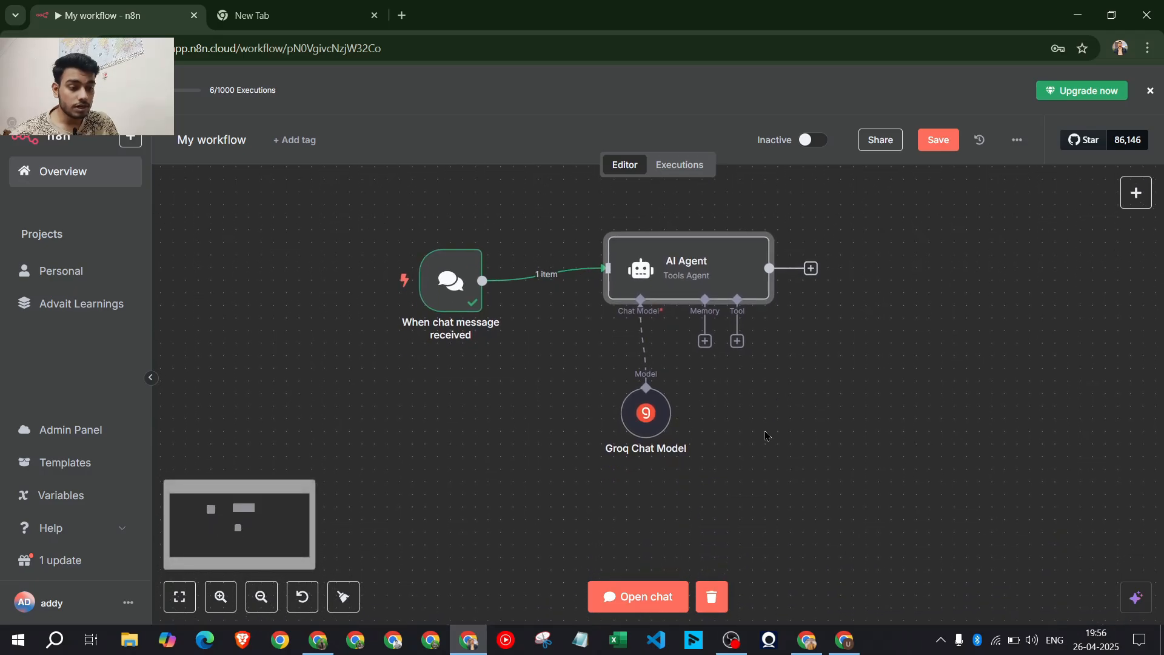
Send 'Hello' in the test chat to run the agent
click(638, 597)
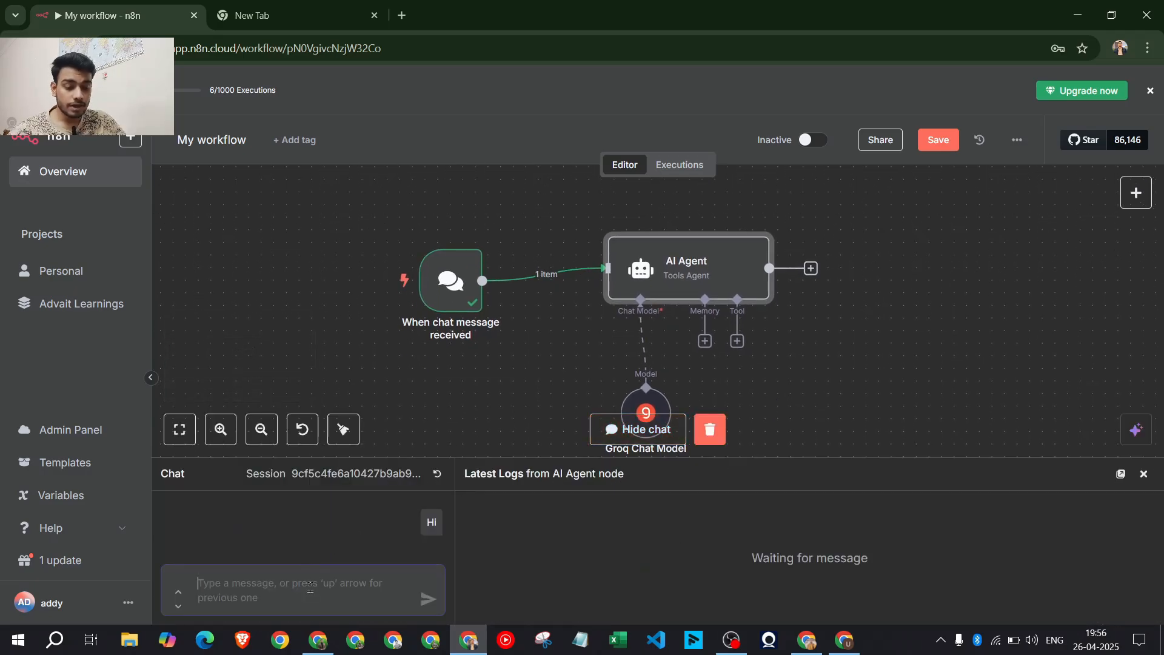
text(H)
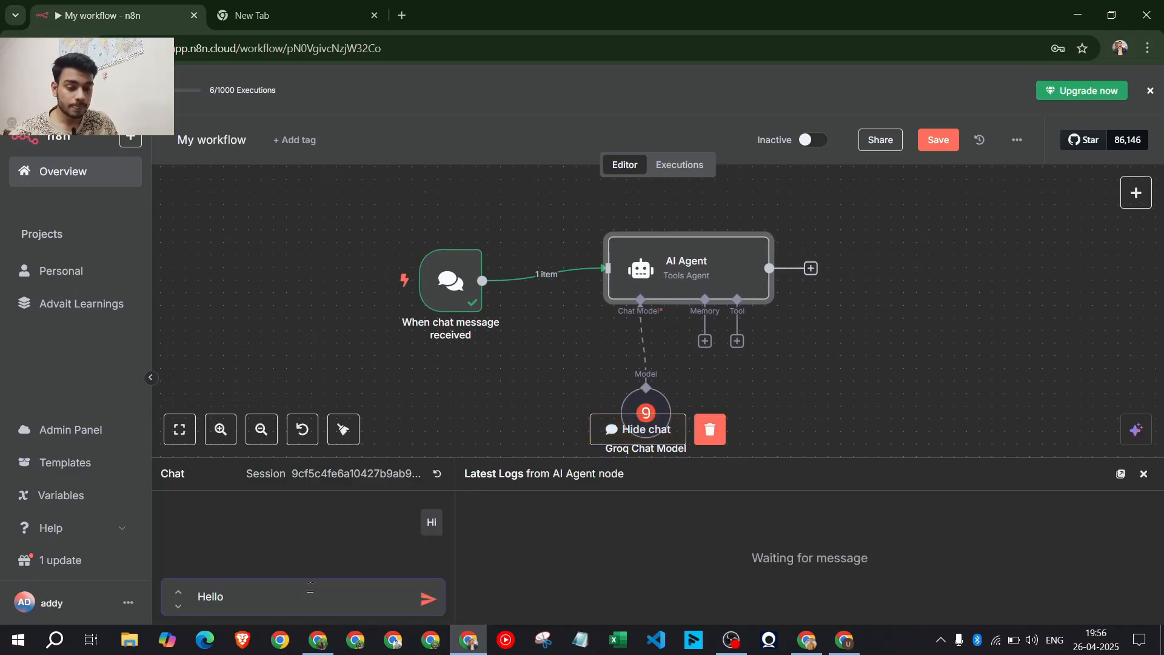
text(ello)
key(Return)
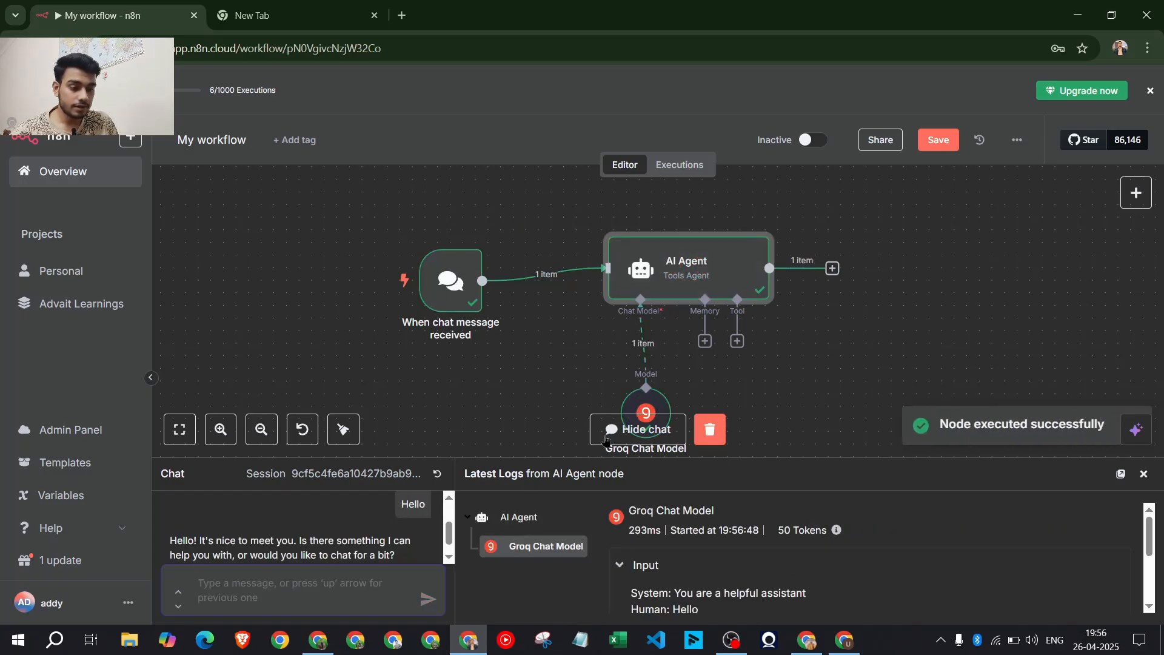
Review the agent's greeting reply, then open the AI Agent node to see its output
drag(941, 424, 1097, 440)
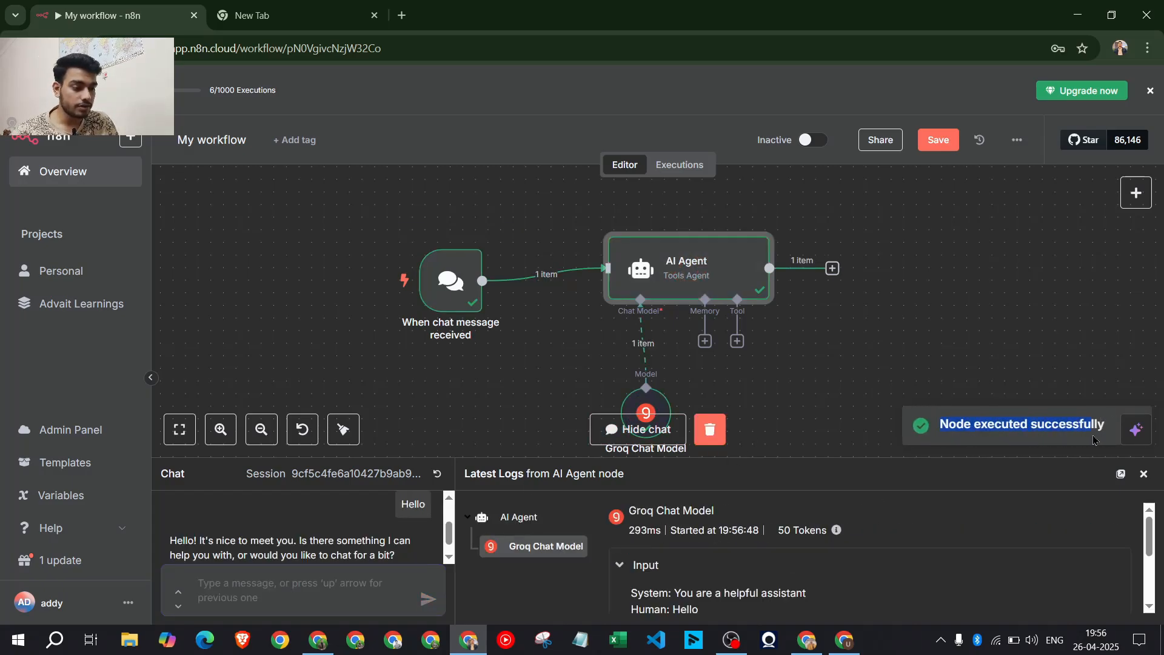
scroll(716, 348, down, 1)
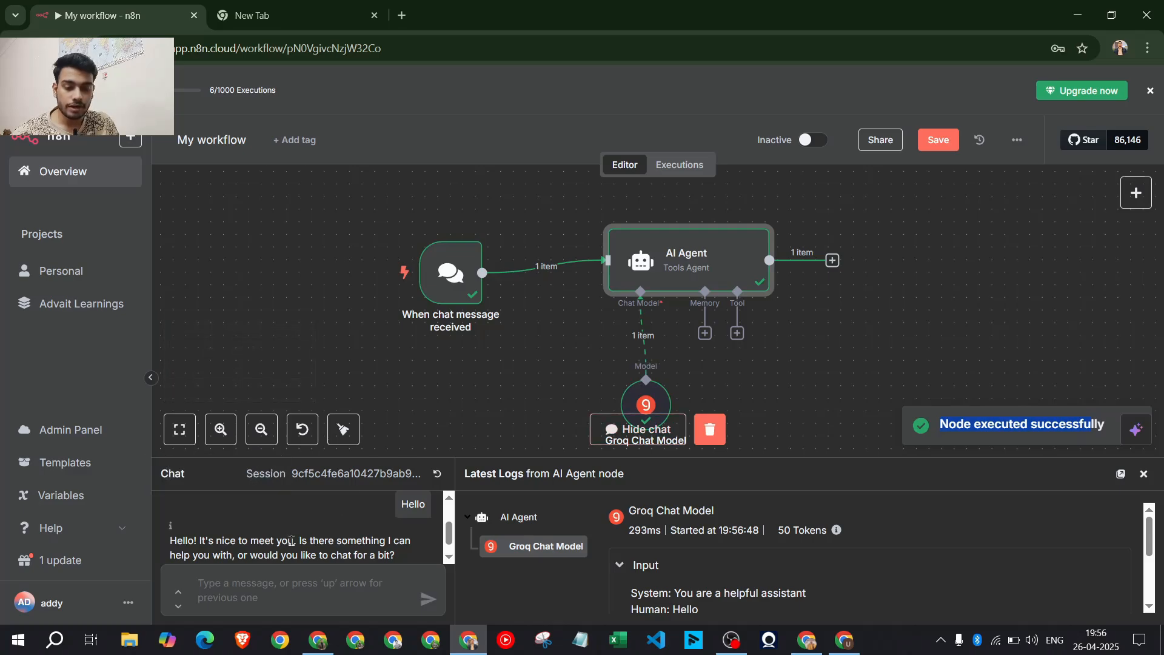
scroll(305, 530, down, 1)
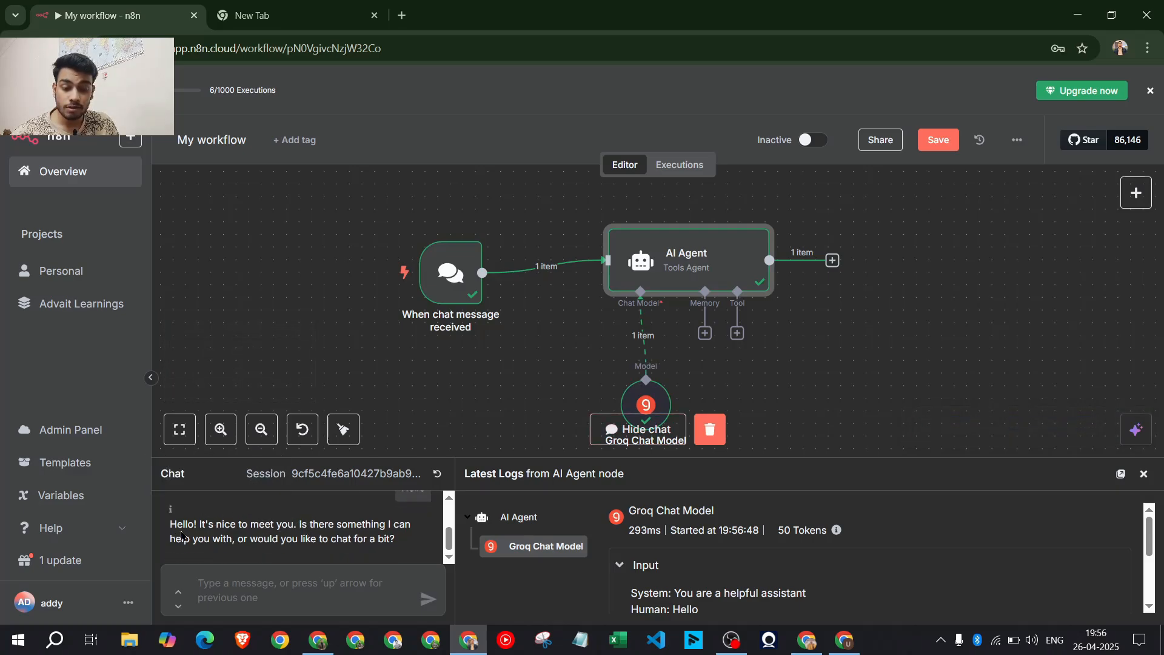
mouse_move(171, 526)
mouse_down()
mouse_move(338, 530)
mouse_move(388, 545)
mouse_move(160, 528)
mouse_up()
click(388, 550)
click(287, 558)
drag(233, 546, 378, 542)
click(444, 407)
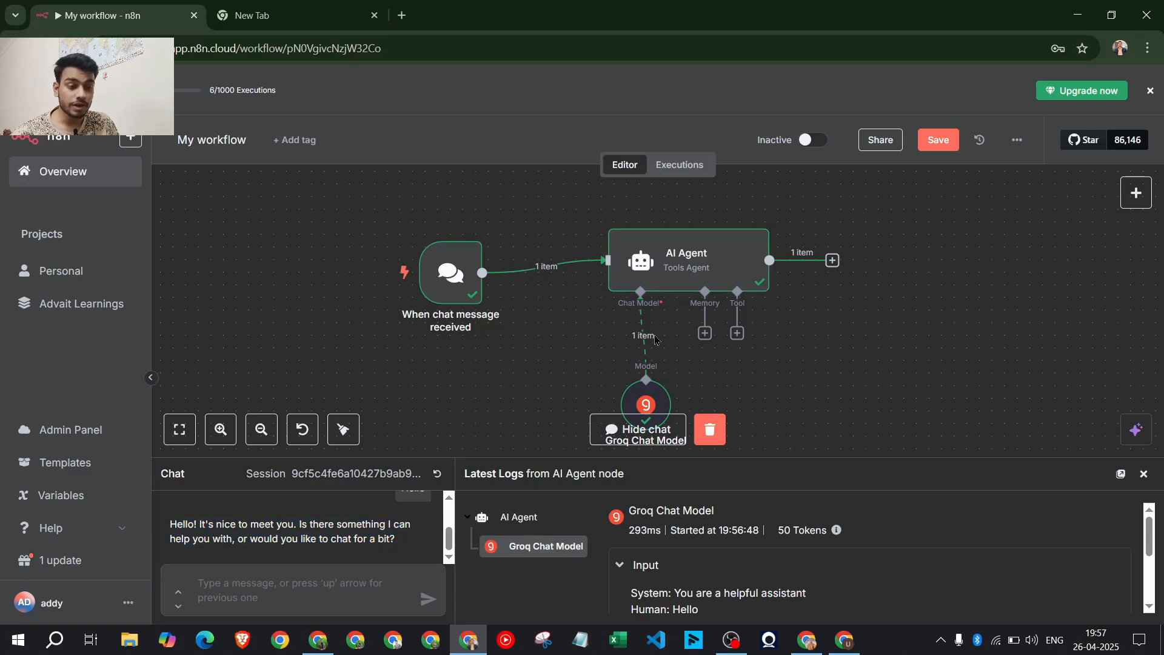
click(705, 256)
double_click(706, 251)
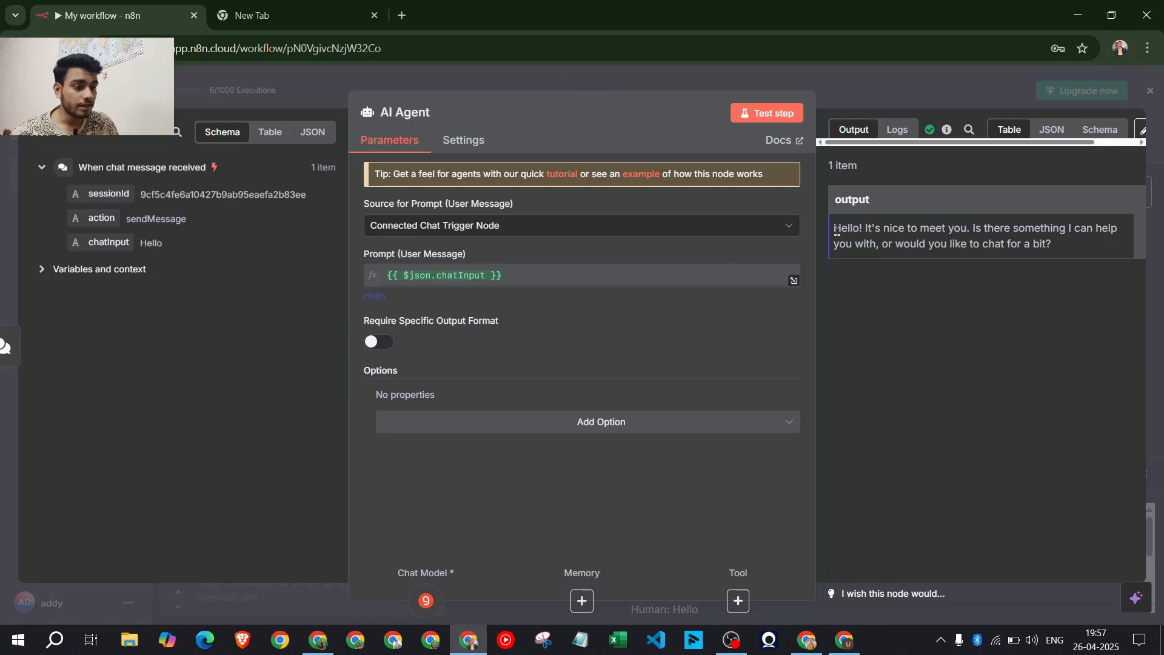
Add a System Message option with the default 'You are a helpful assistant' text to the AI Agent
drag(834, 228, 1031, 267)
click(379, 344)
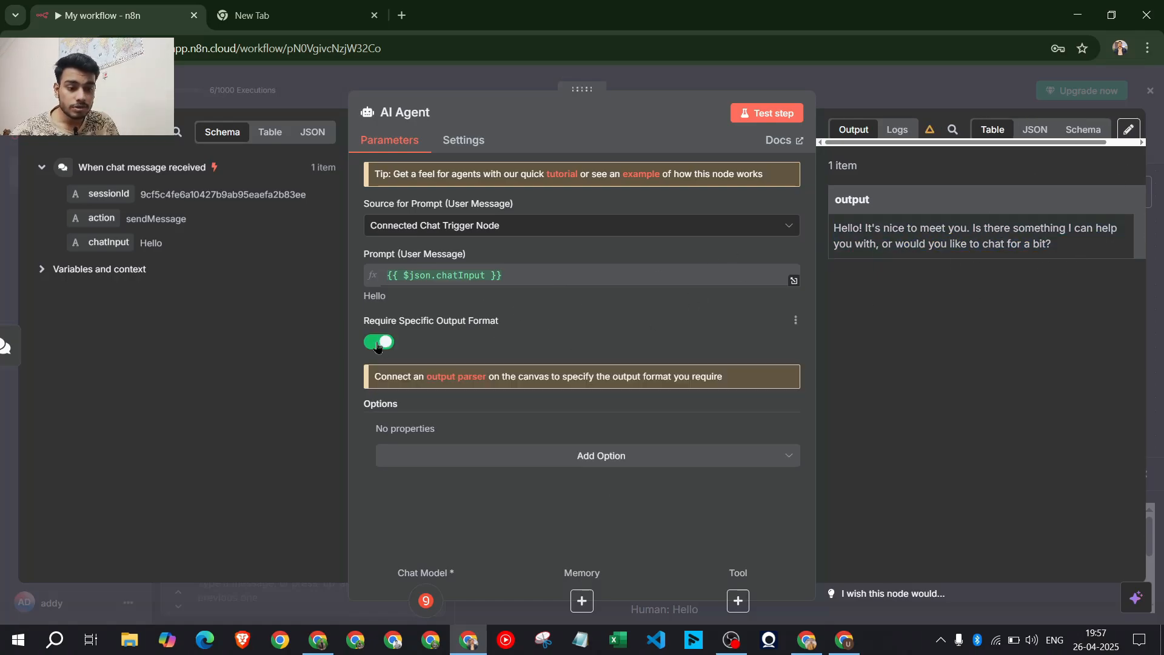
click(379, 343)
click(582, 427)
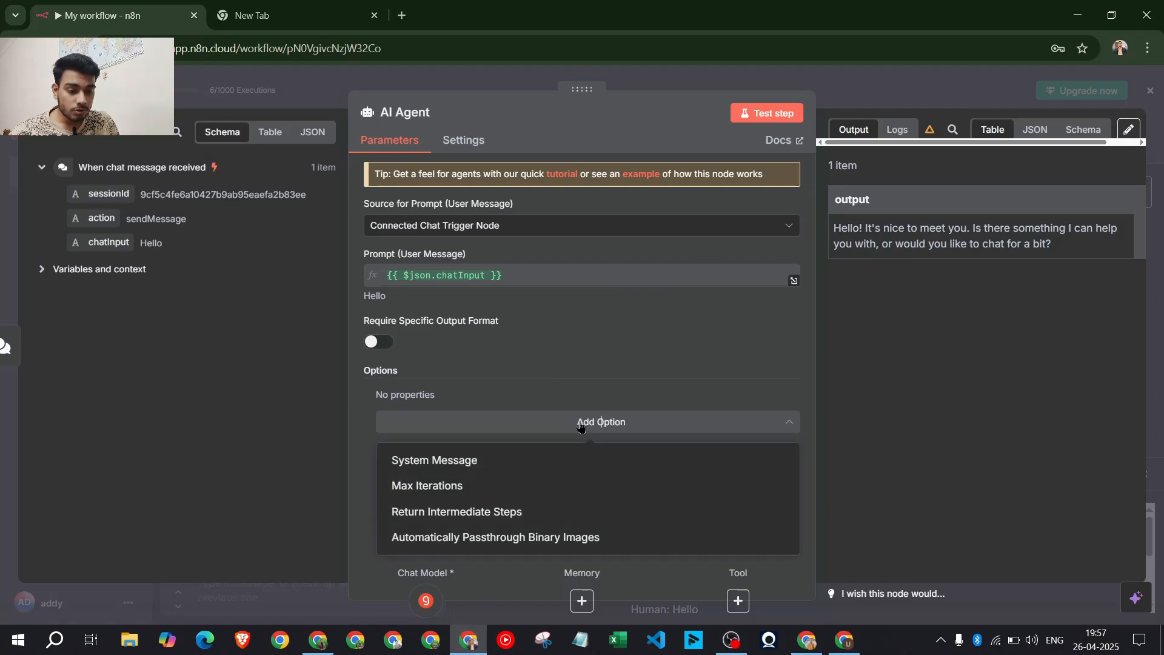
click(490, 462)
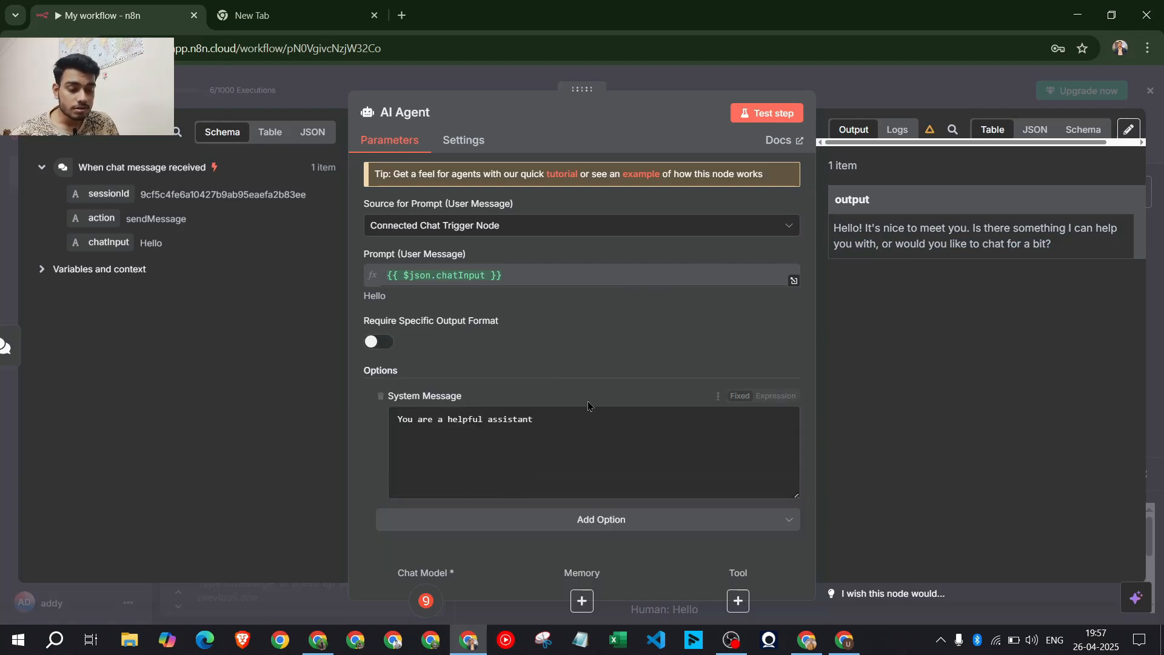
click(504, 454)
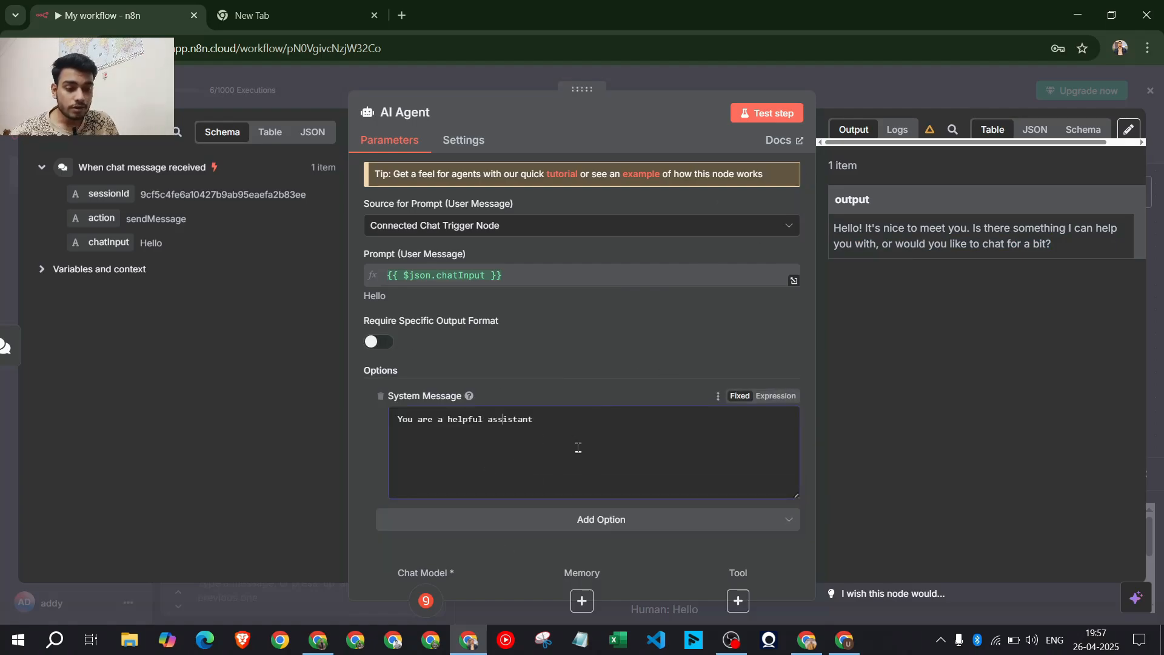
key(ctrl+a)
click(525, 453)
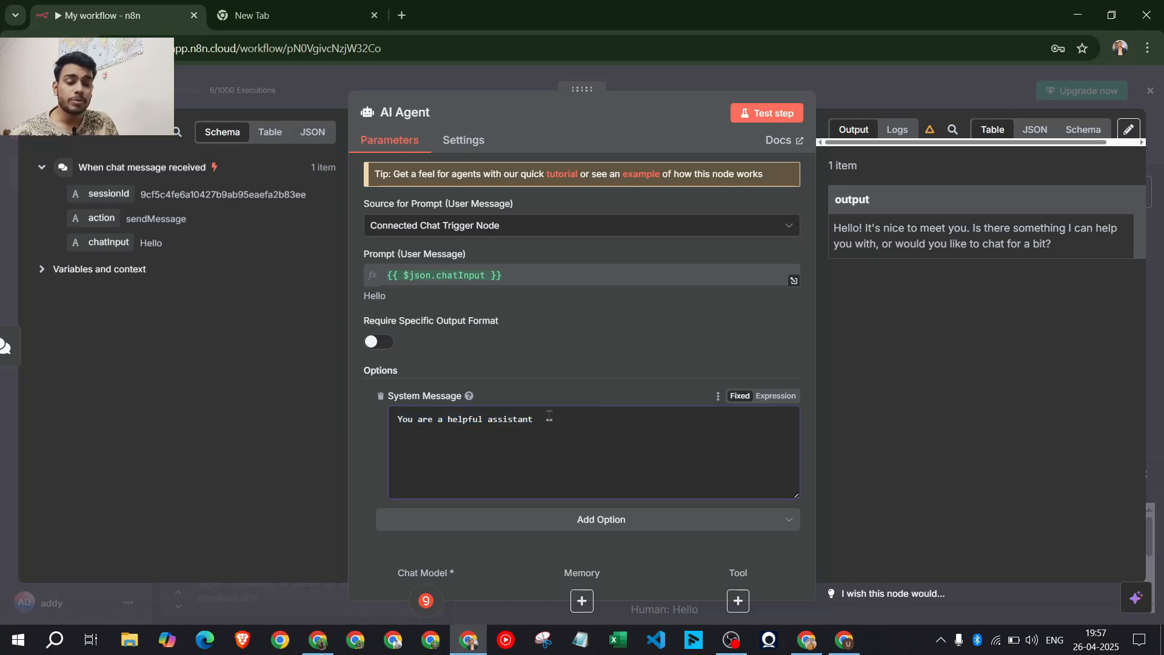
key(ctrl+a)
click(409, 428)
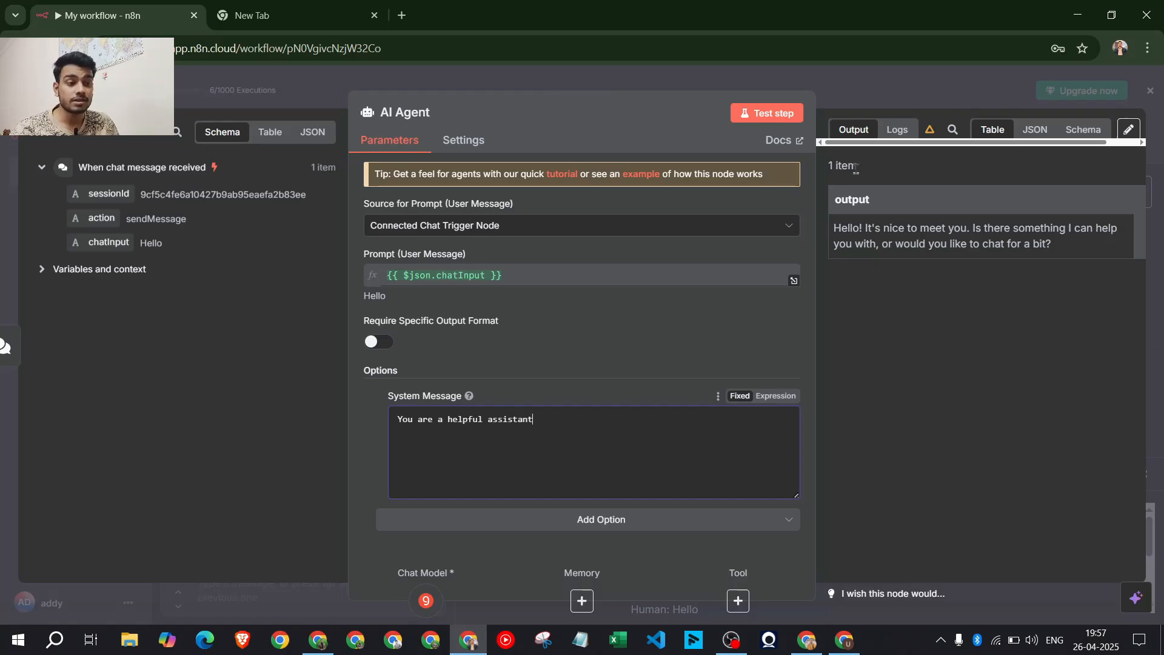
key(Escape)
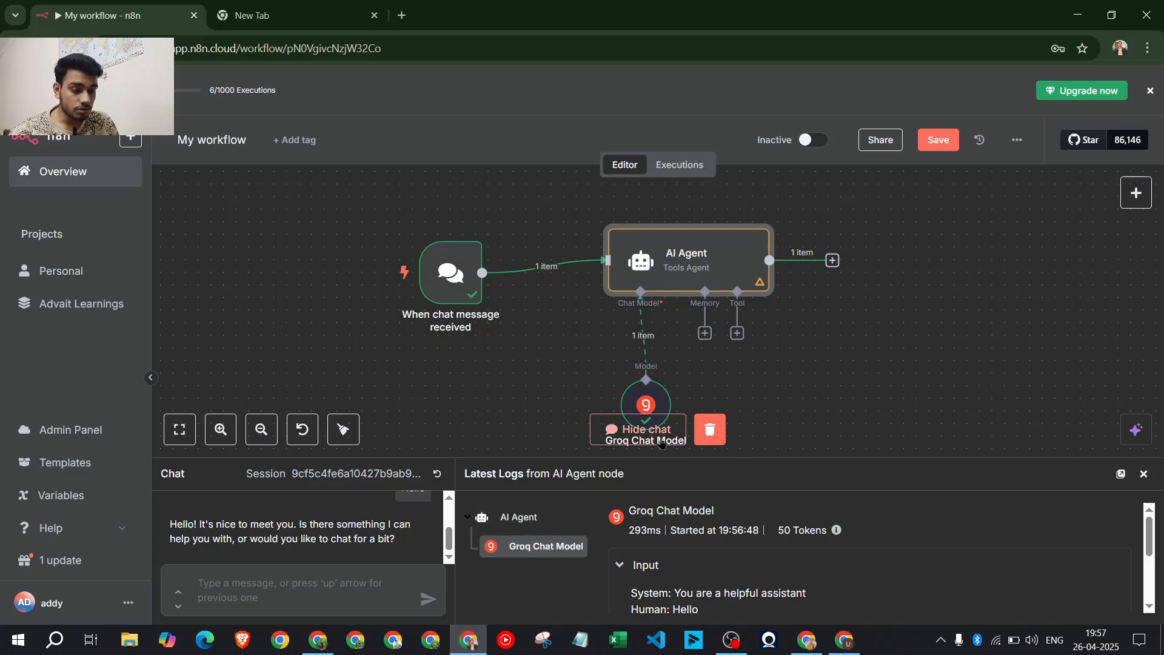
click(638, 428)
drag(621, 408, 558, 395)
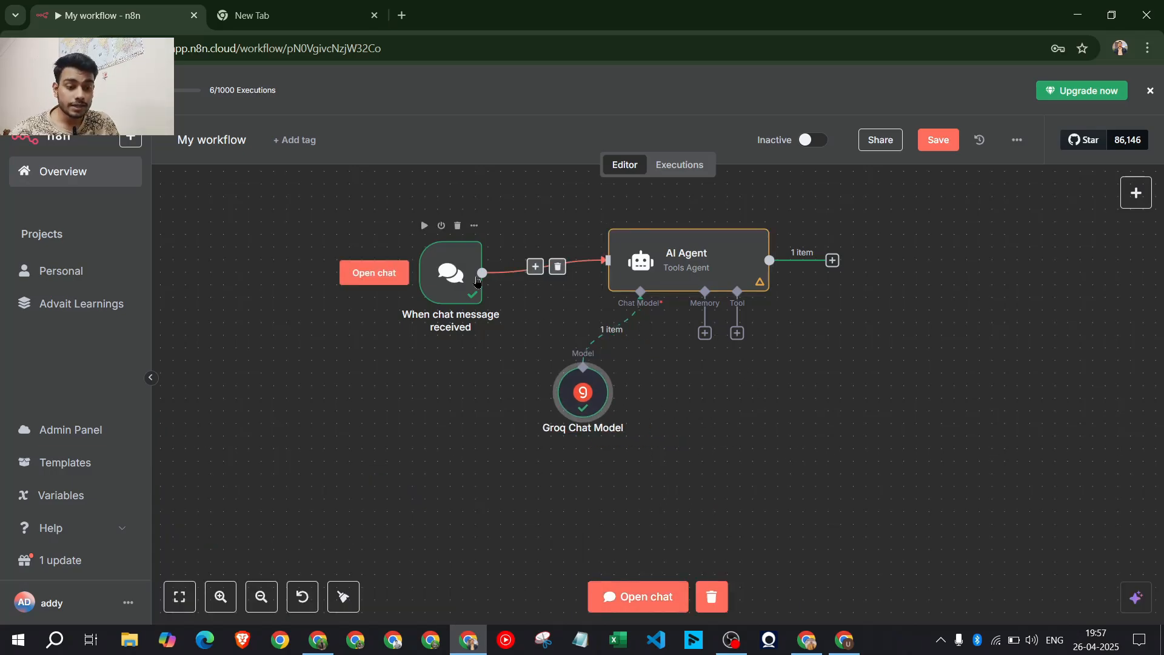
click(451, 276)
click(632, 600)
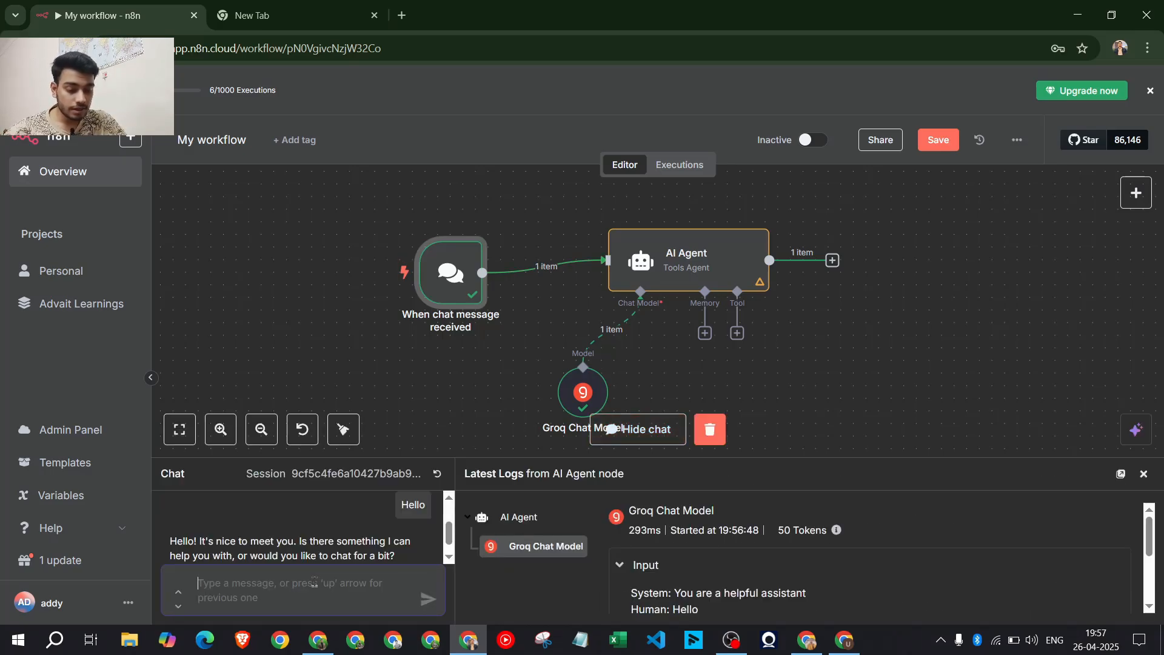
text(my name is a)
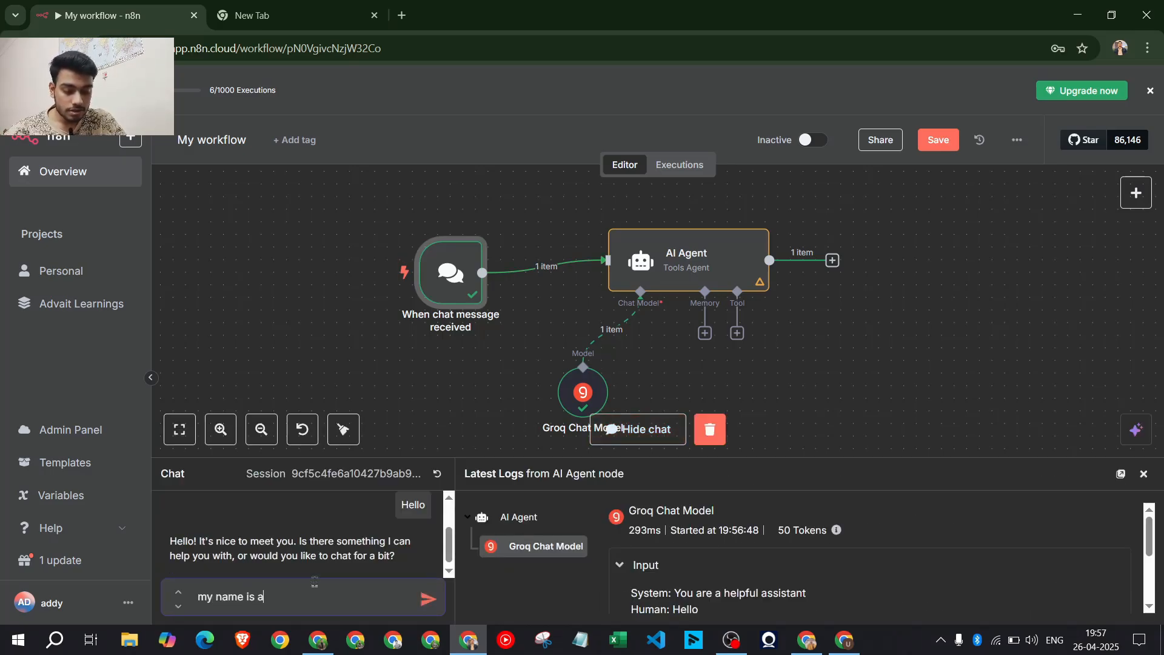
text(dvait)
key(Return)
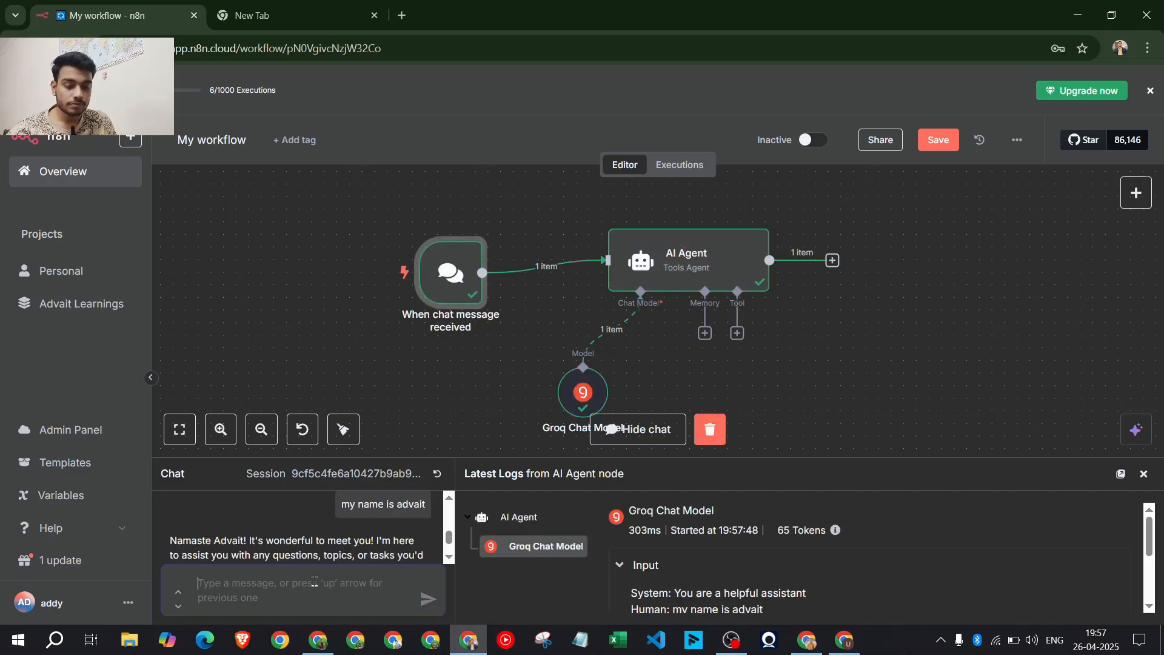
scroll(256, 533, down, 1)
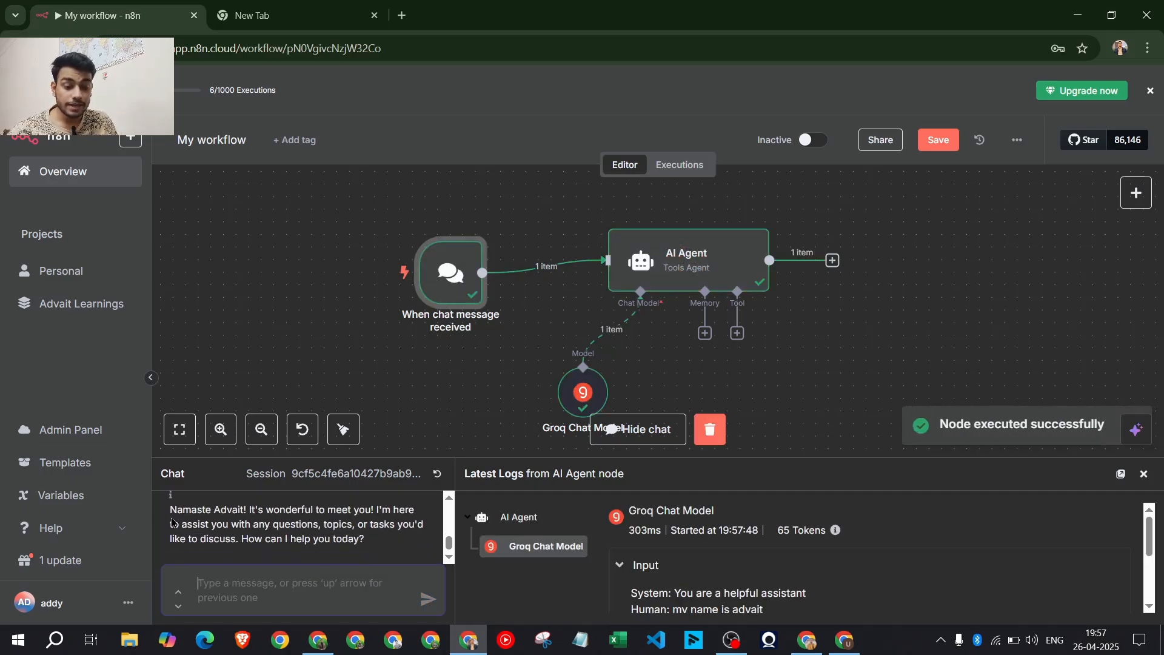
drag(169, 514, 306, 528)
click(408, 540)
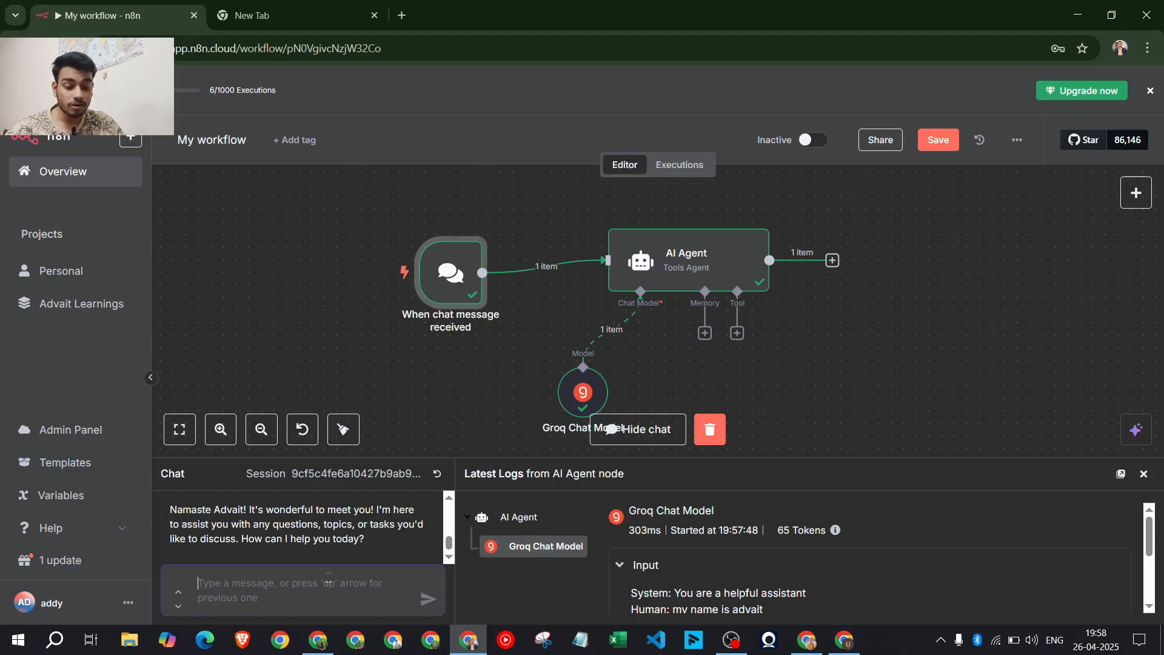
text(whats)
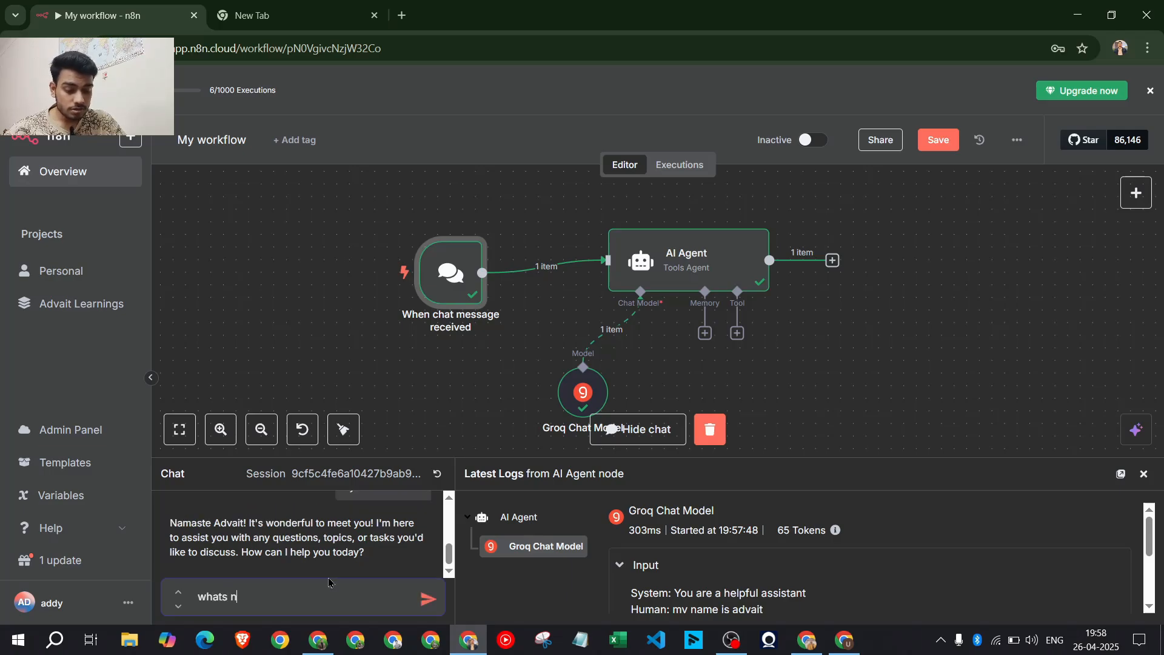
text( my name?)
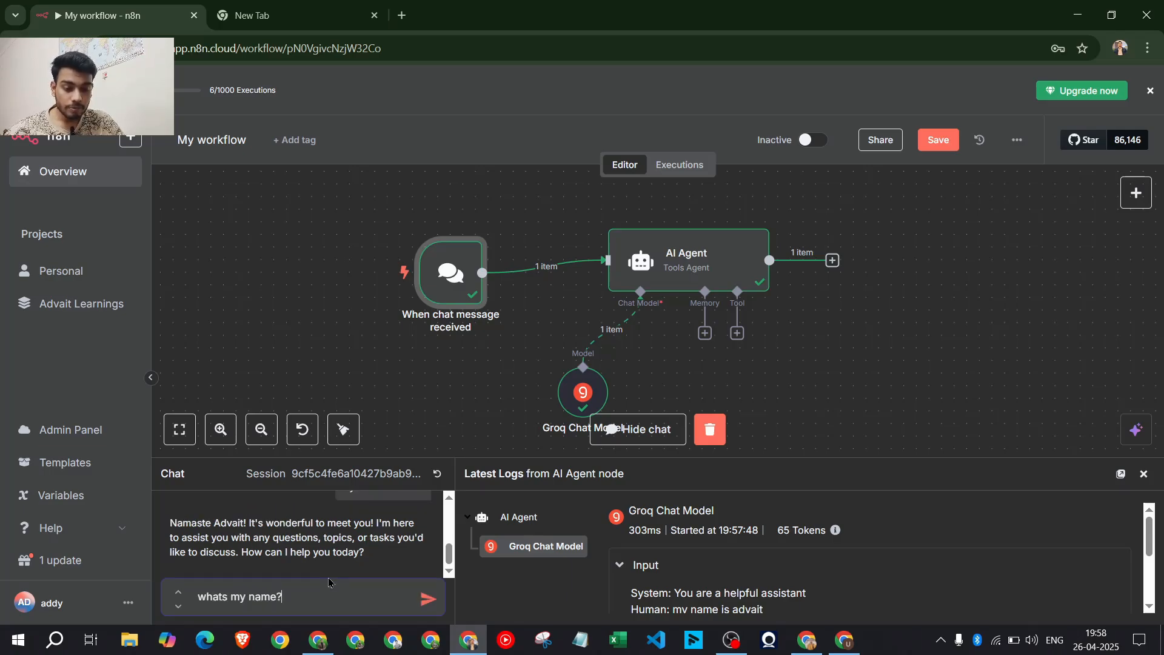
key(Return)
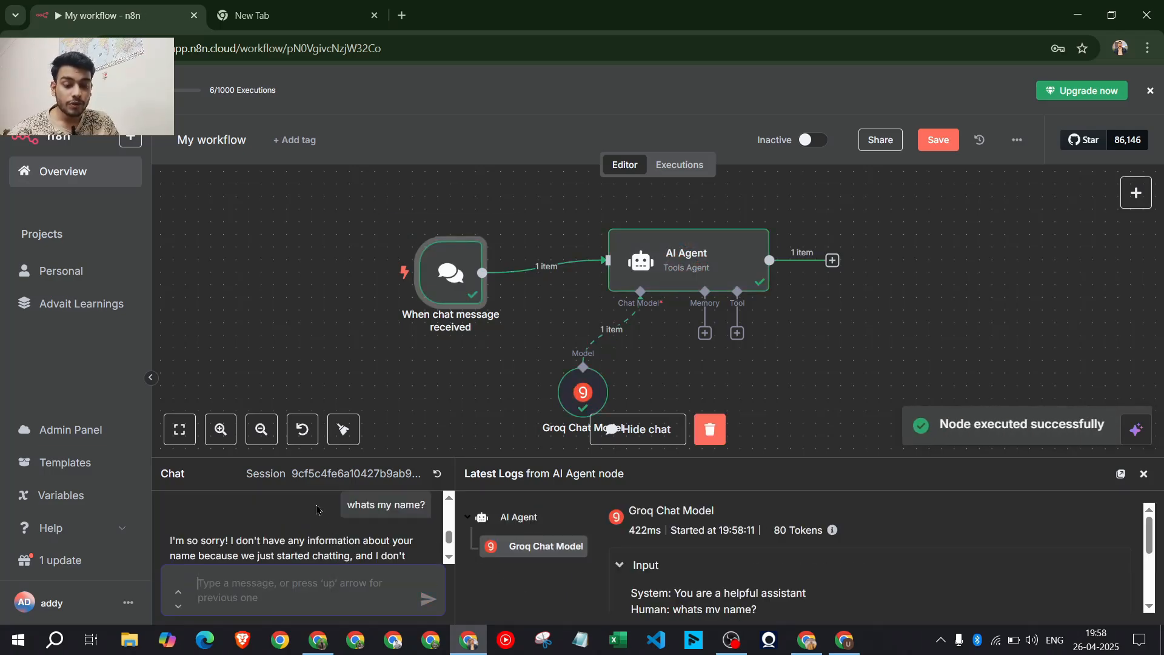
scroll(316, 509, down, 1)
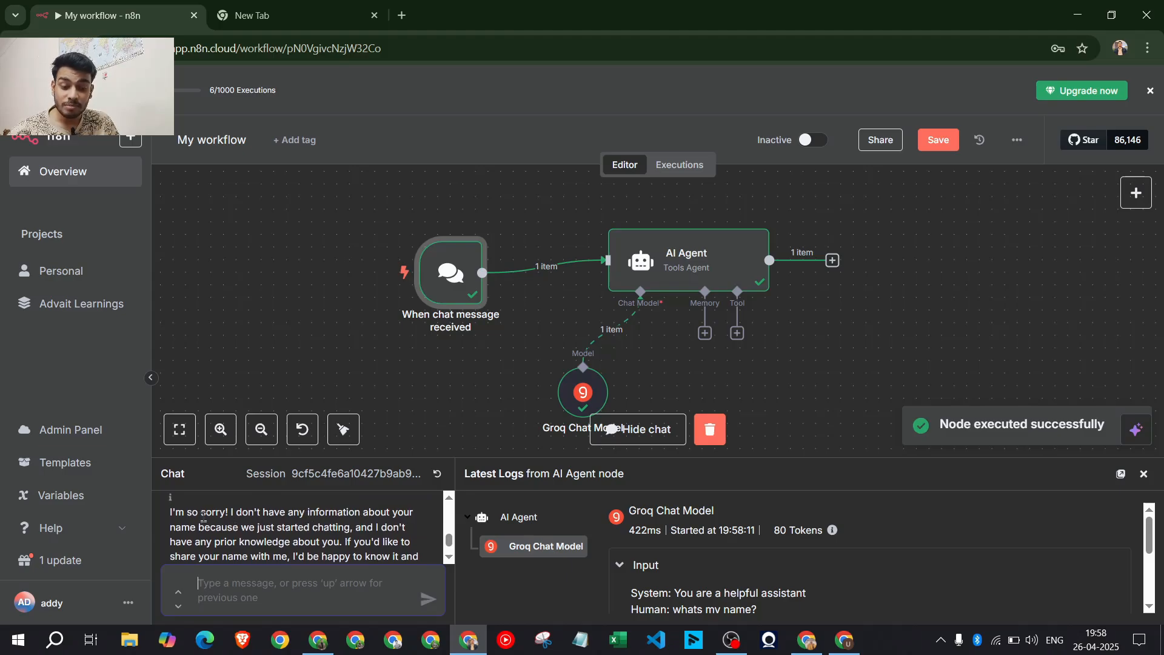
drag(197, 527, 345, 541)
click(362, 540)
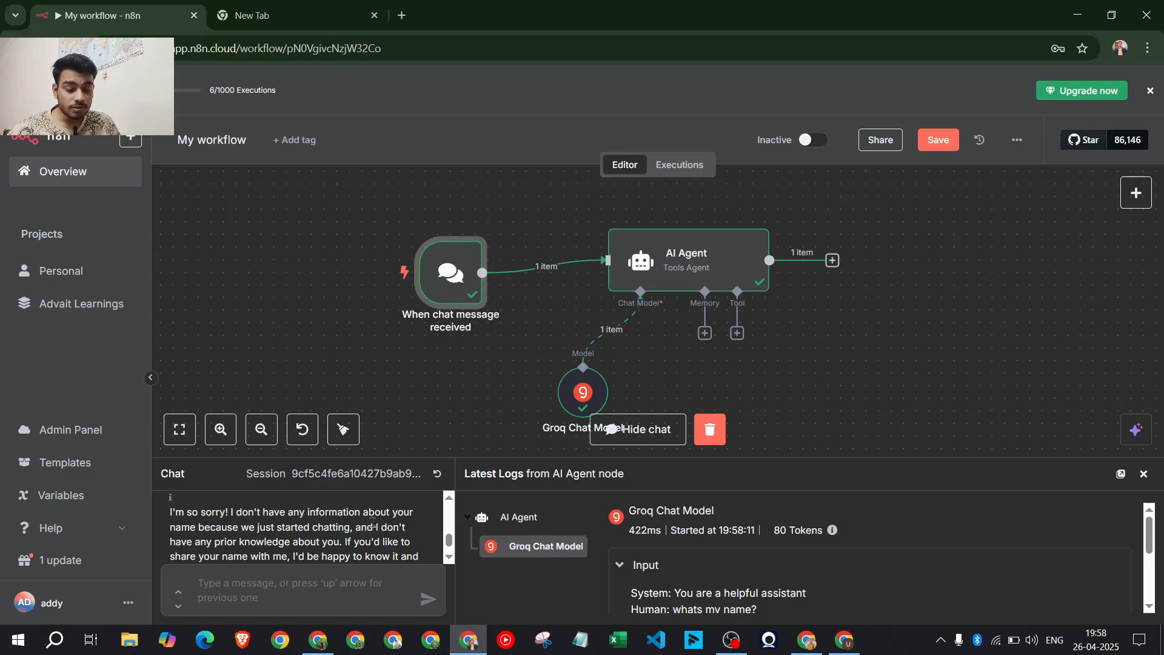
scroll(372, 519, up, 2)
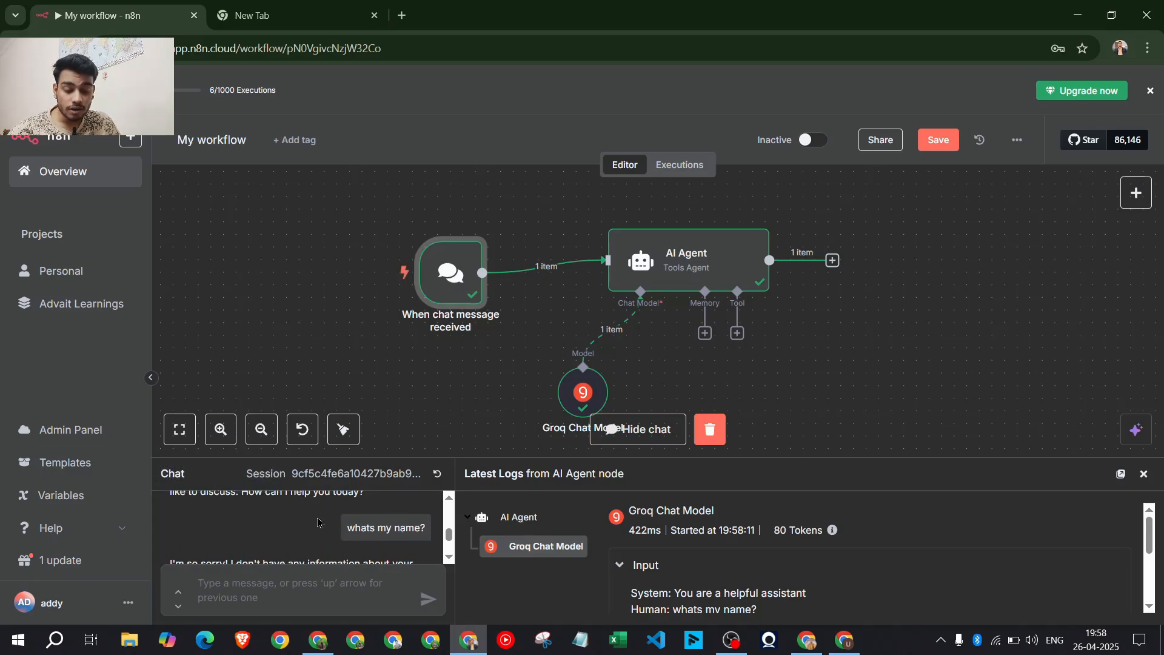
scroll(318, 523, up, 1)
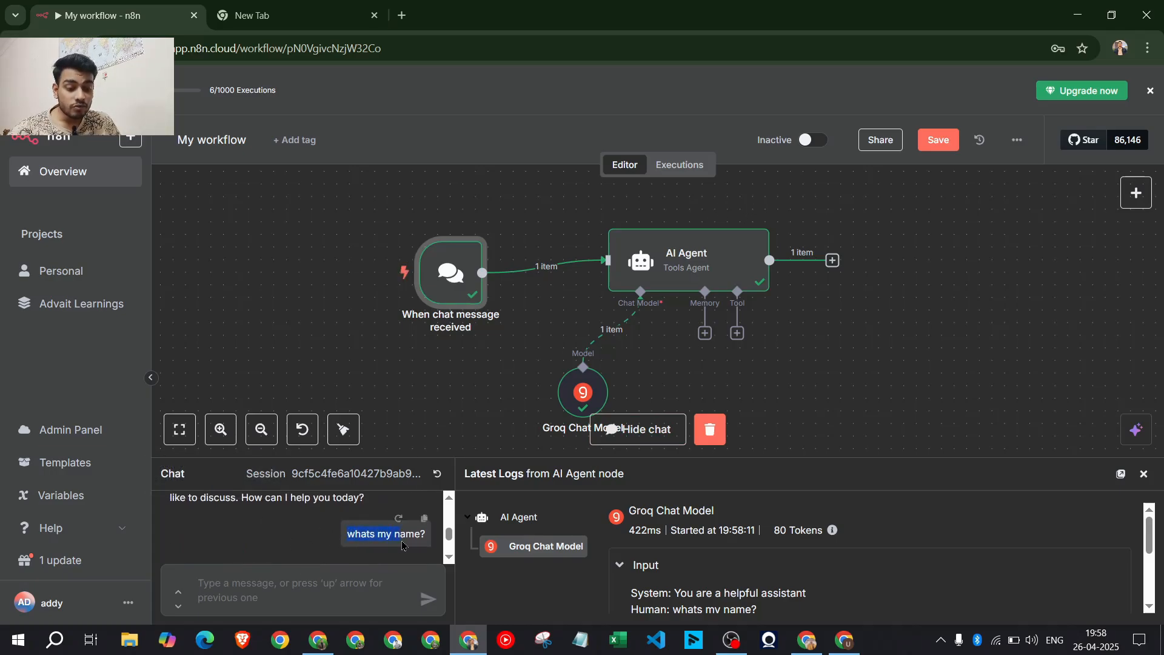
scroll(304, 534, down, 1)
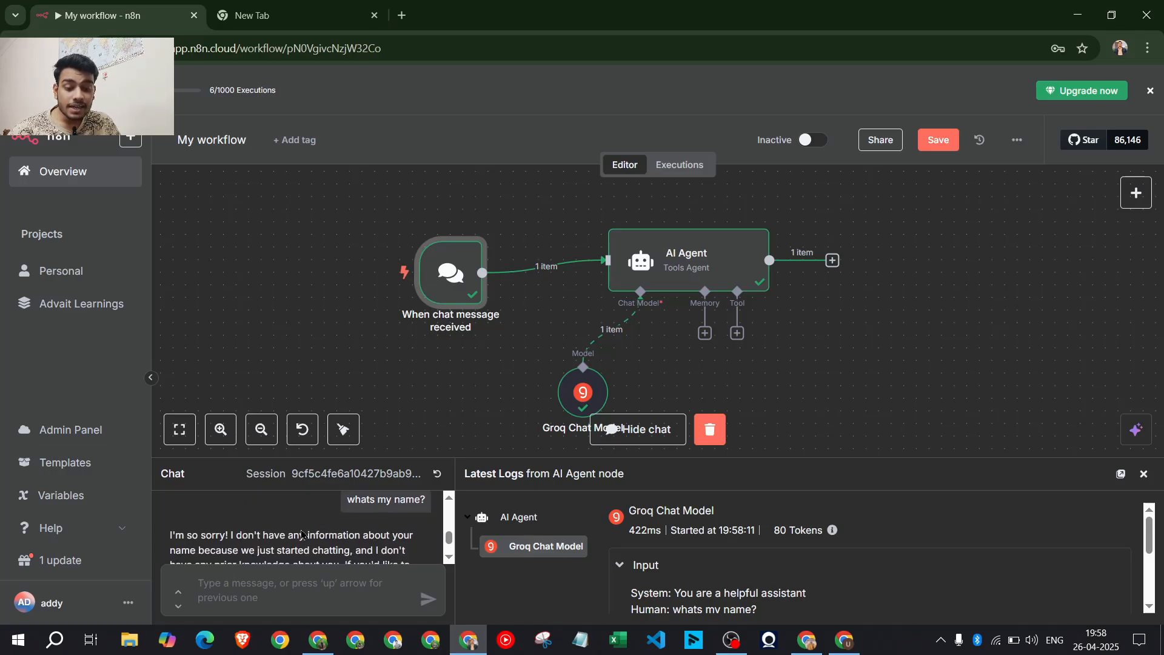
scroll(303, 540, down, 1)
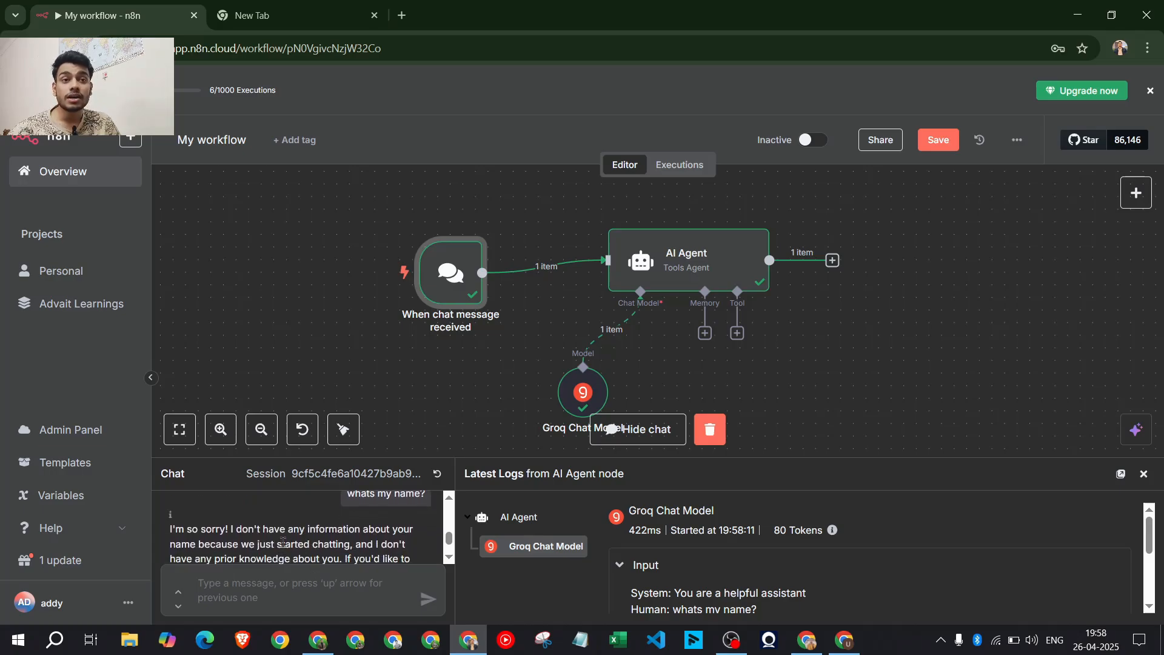
scroll(283, 541, up, 3)
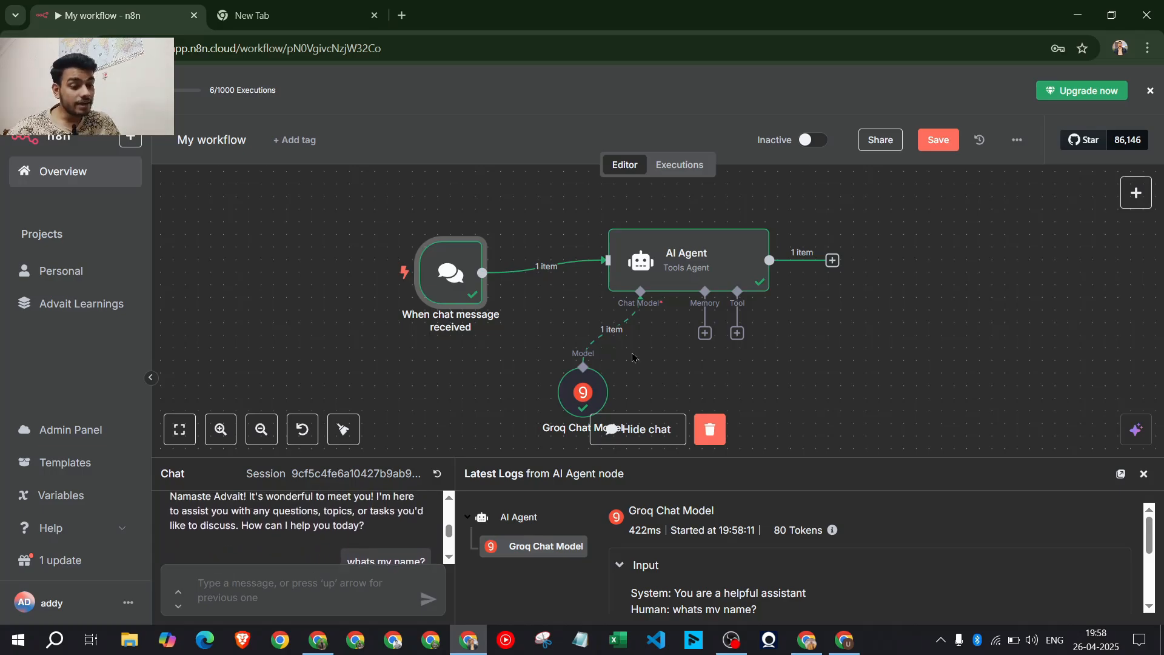
On the Eraser board, loop the Memory definition paragraph in red, then go back to n8n
click(319, 639)
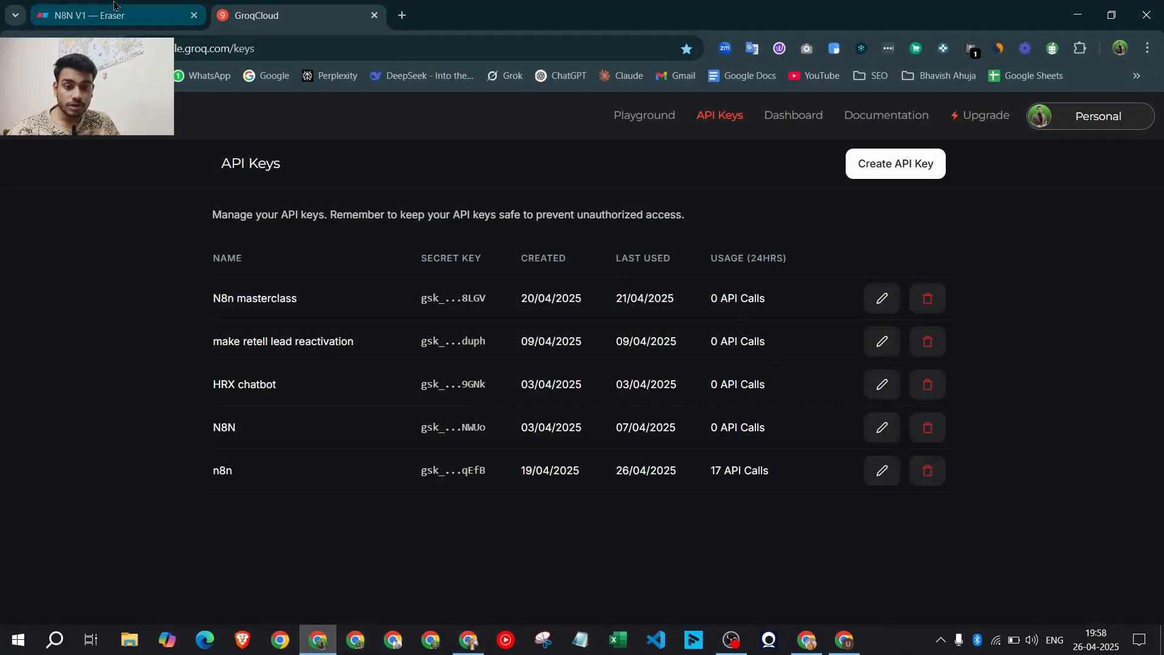
click(114, 5)
scroll(644, 327, up, 10)
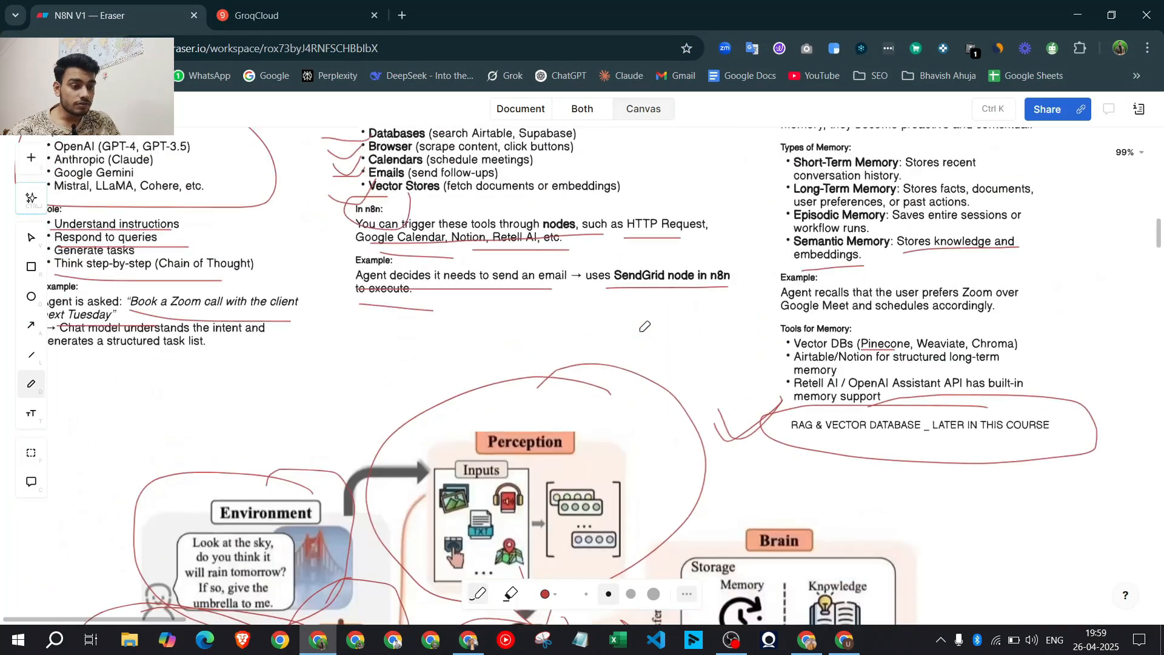
scroll(645, 326, up, 5)
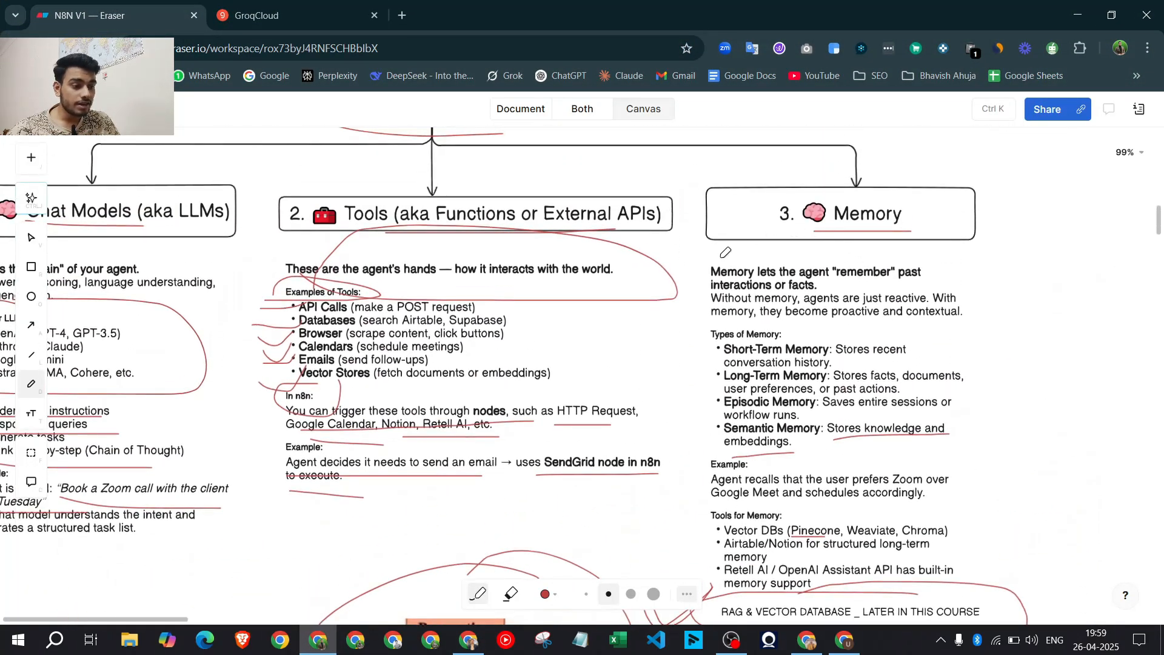
mouse_move(725, 251)
mouse_down()
mouse_move(1001, 340)
mouse_move(849, 236)
mouse_move(708, 262)
mouse_up()
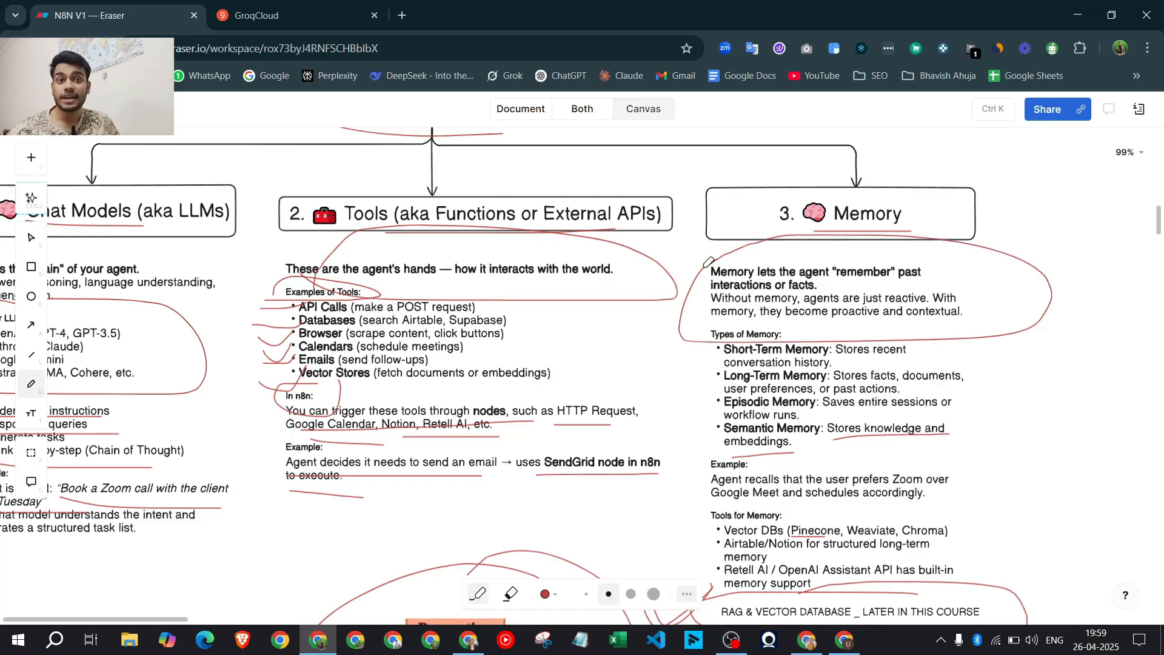
click(466, 641)
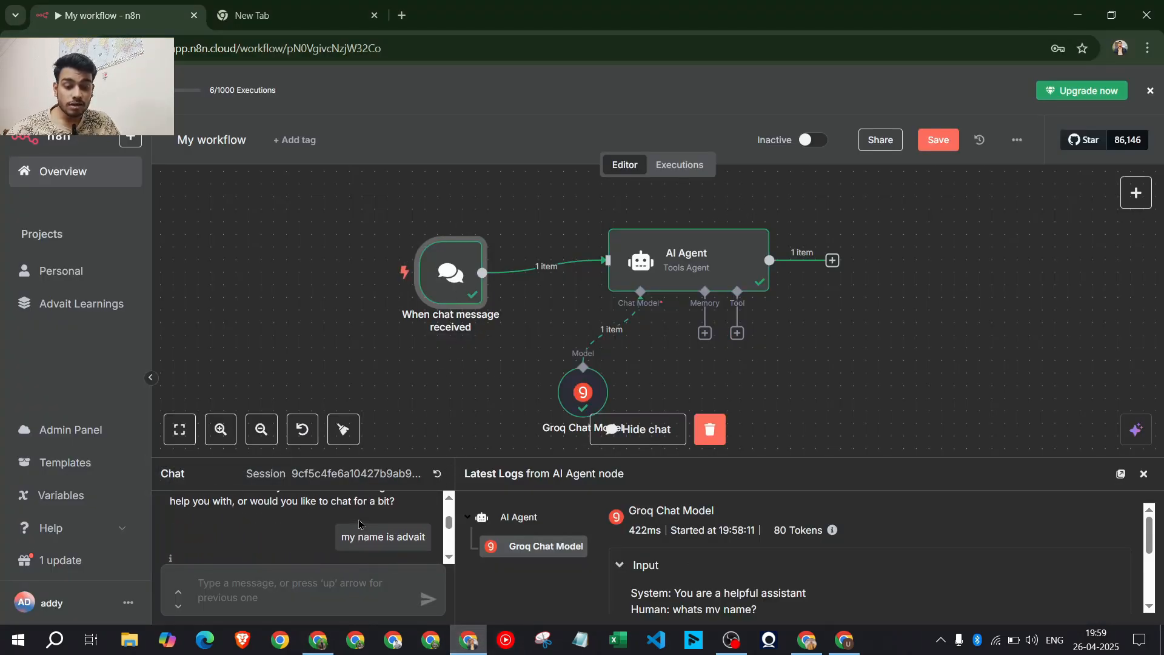
Attach a Simple Memory node to the AI Agent's Memory input
scroll(359, 524, up, 2)
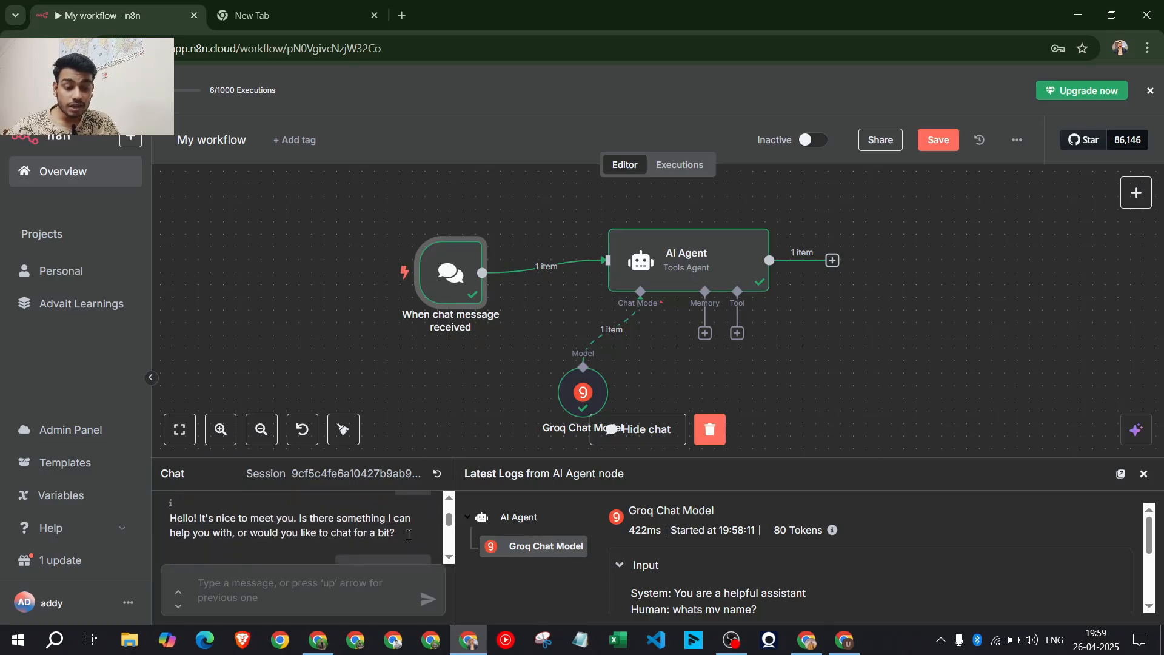
scroll(409, 533, down, 4)
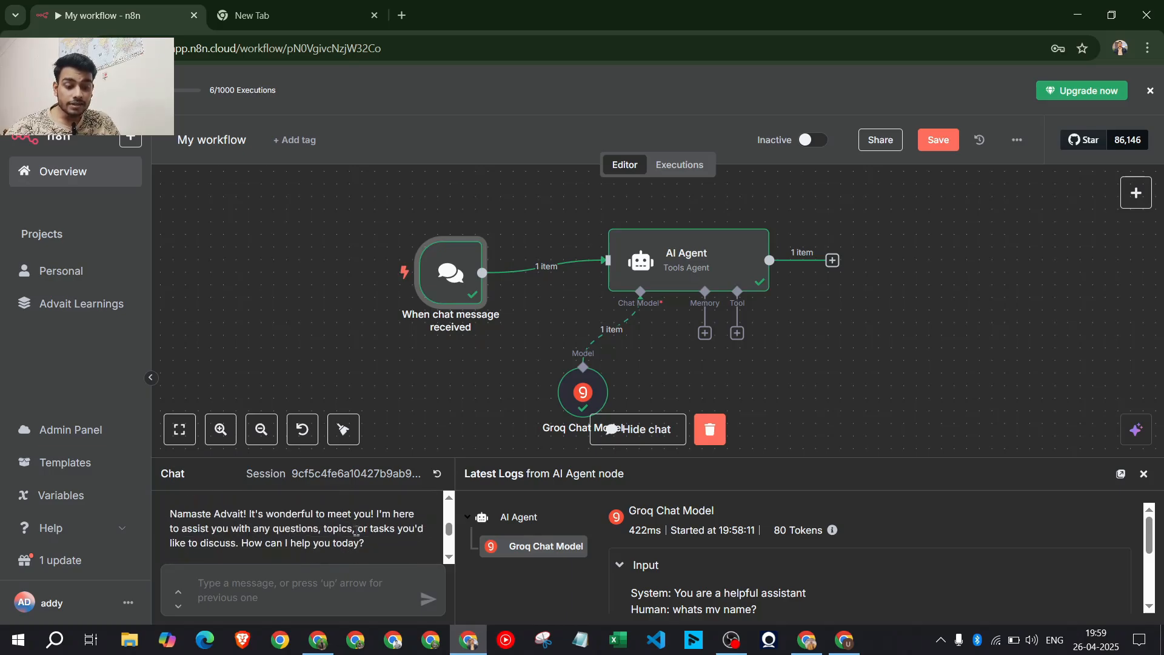
scroll(364, 533, down, 2)
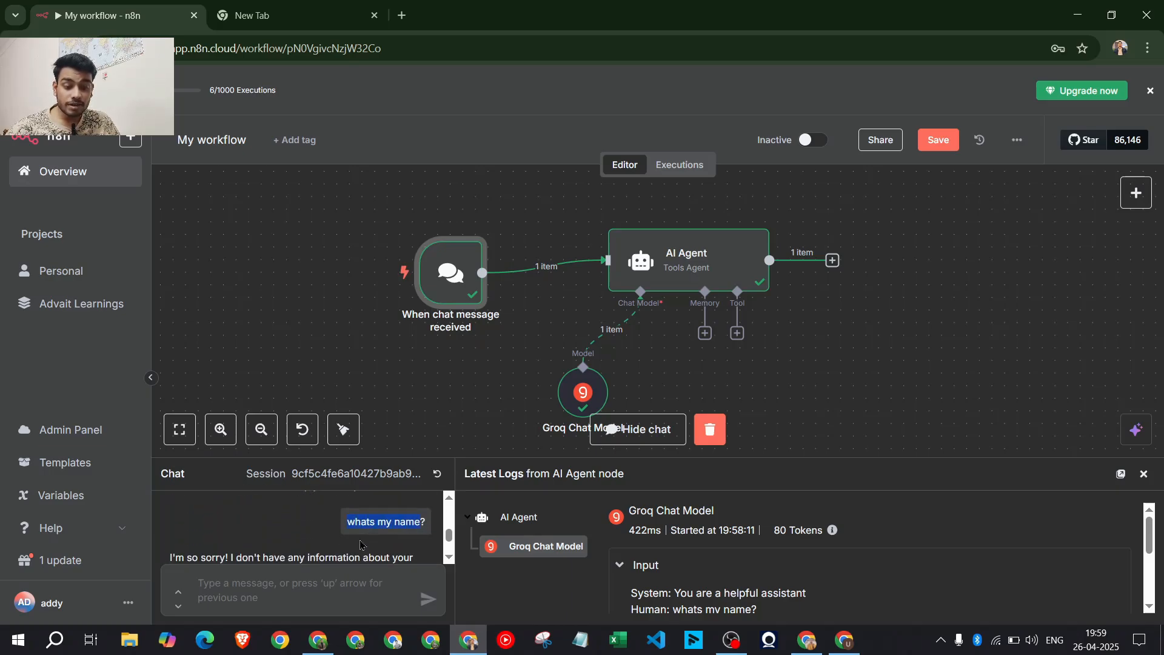
scroll(376, 527, down, 3)
scroll(533, 369, up, 1)
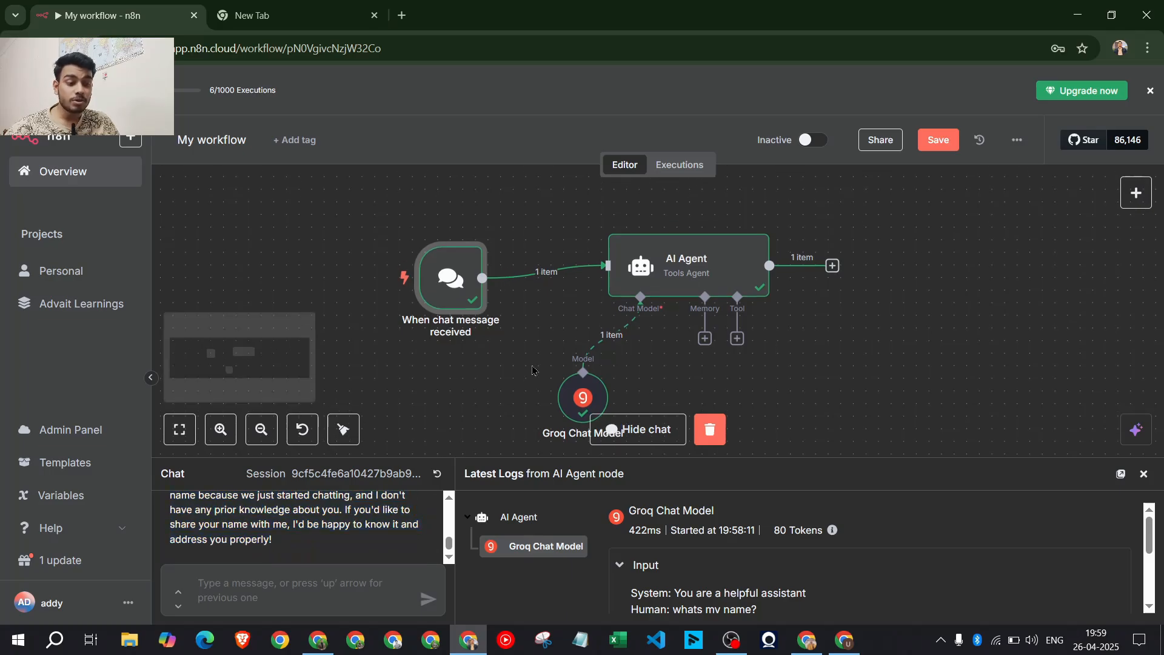
scroll(734, 364, down, 1)
click(704, 338)
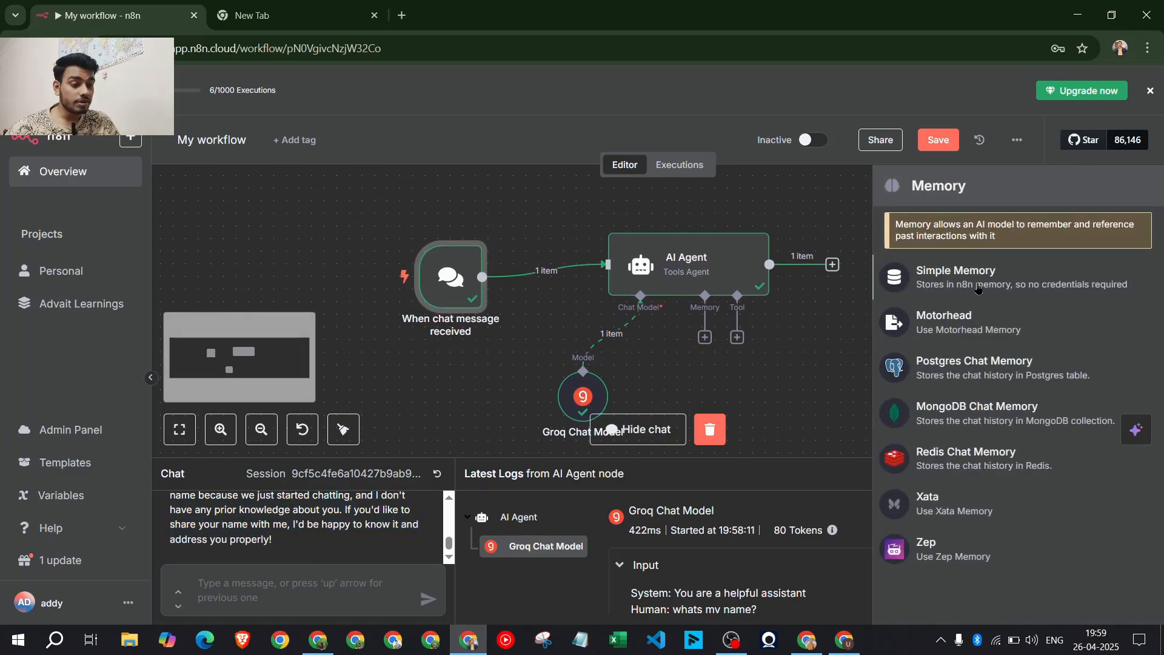
click(955, 277)
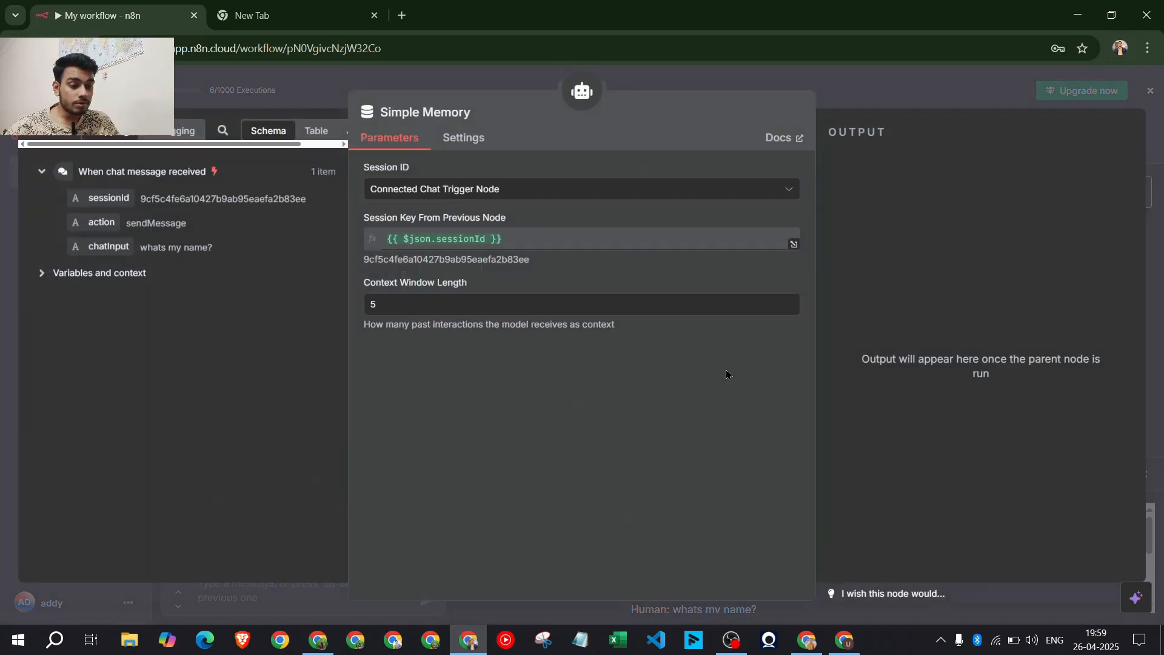
click(861, 78)
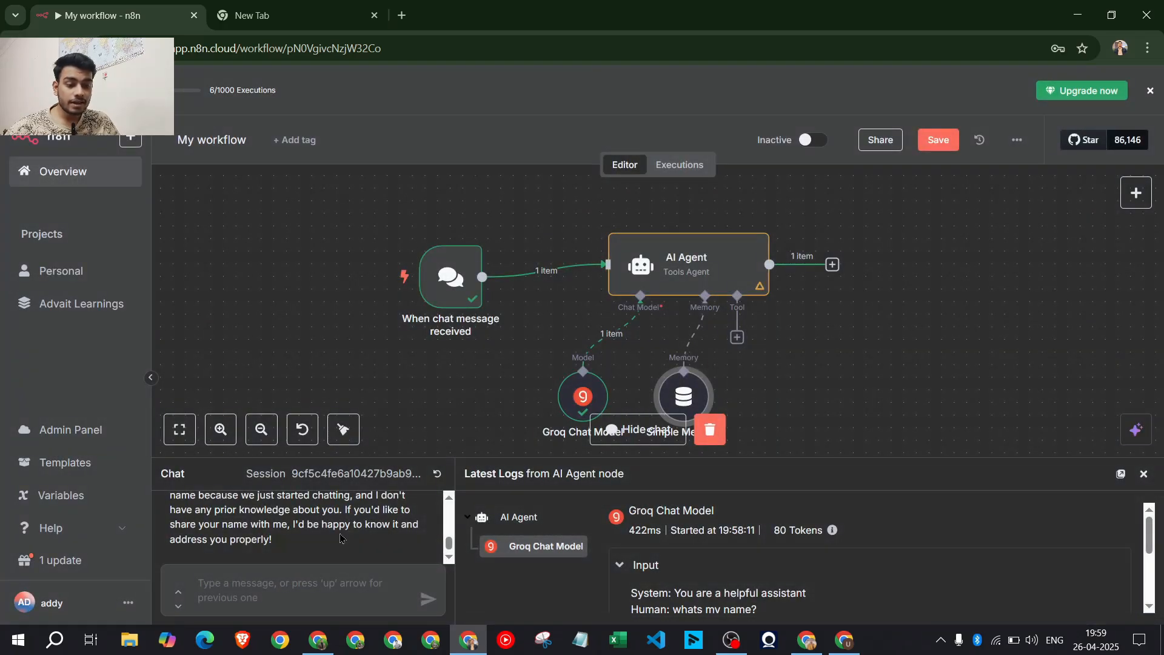
Send a chat message telling the agent the user's name
scroll(365, 527, up, 2)
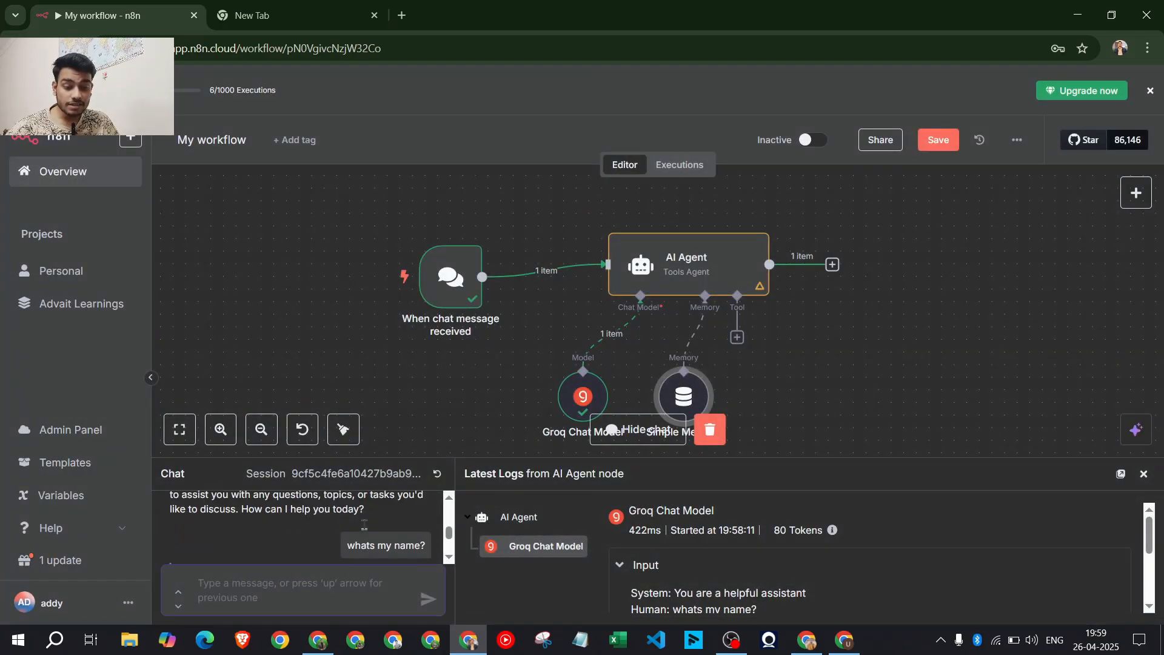
scroll(365, 528, down, 2)
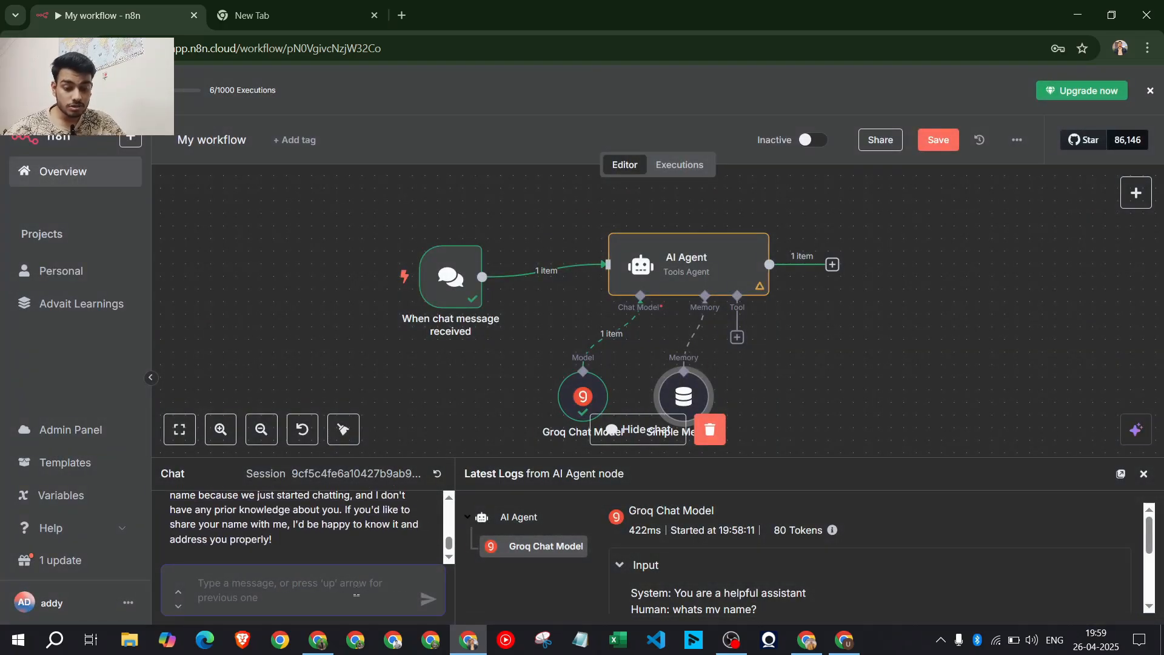
text(my name )
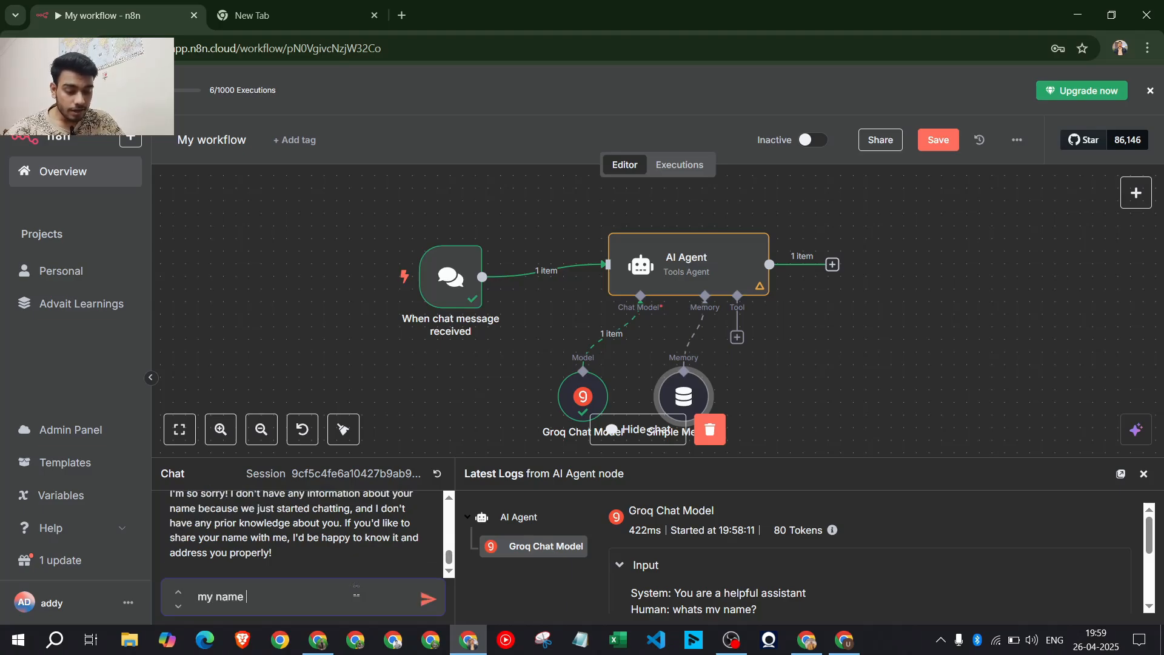
text(is advait)
key(Return)
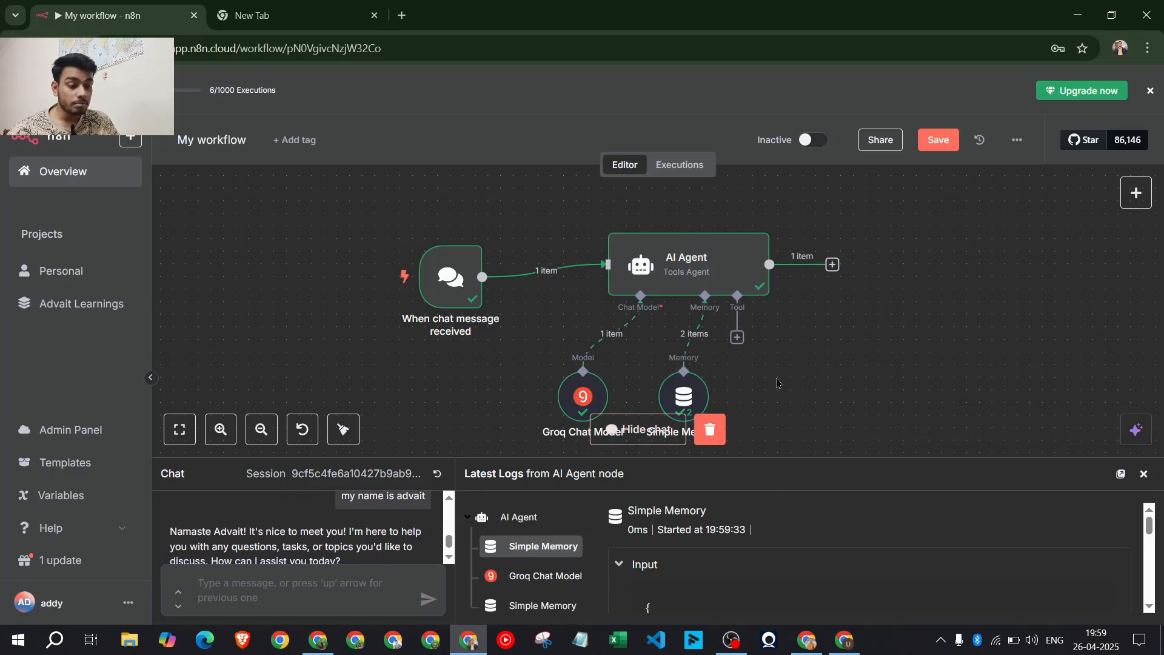
Ask the agent 'whats my name?', confirm it recalls the name, and hide the chat
scroll(777, 382, down, 2)
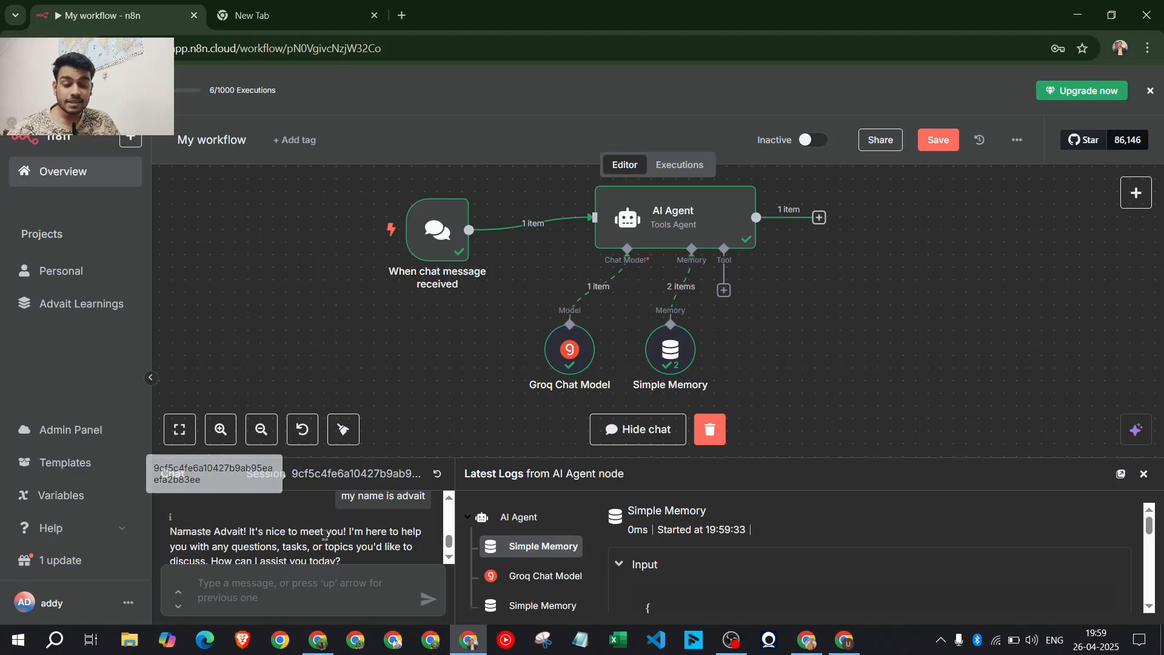
scroll(328, 537, up, 1)
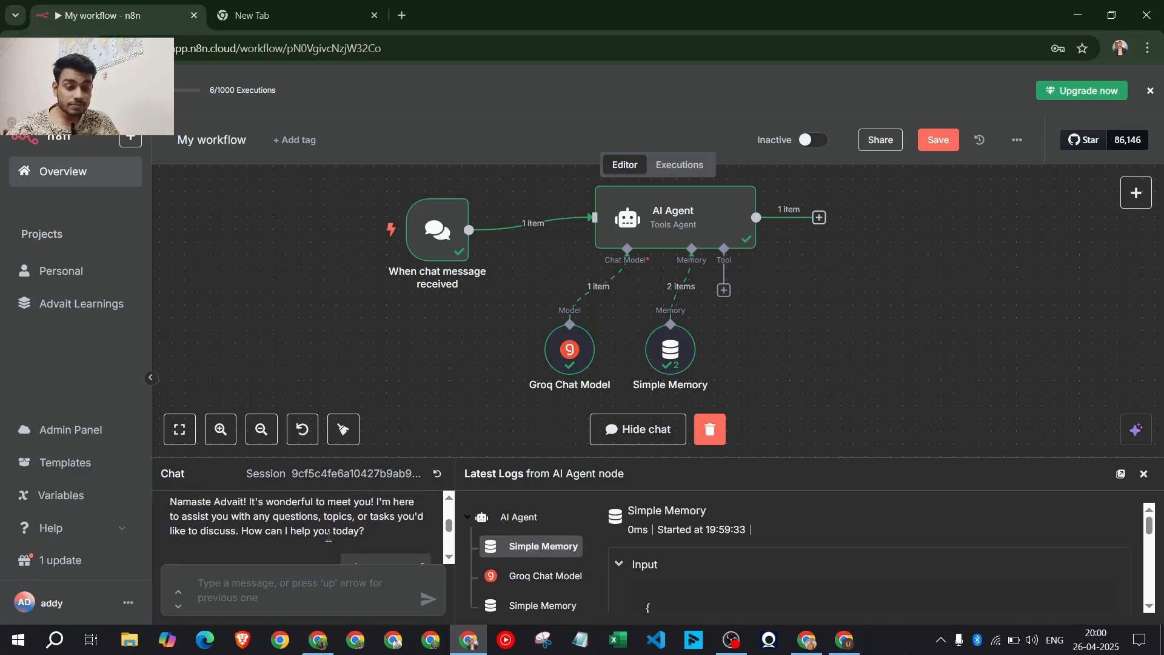
scroll(328, 537, down, 3)
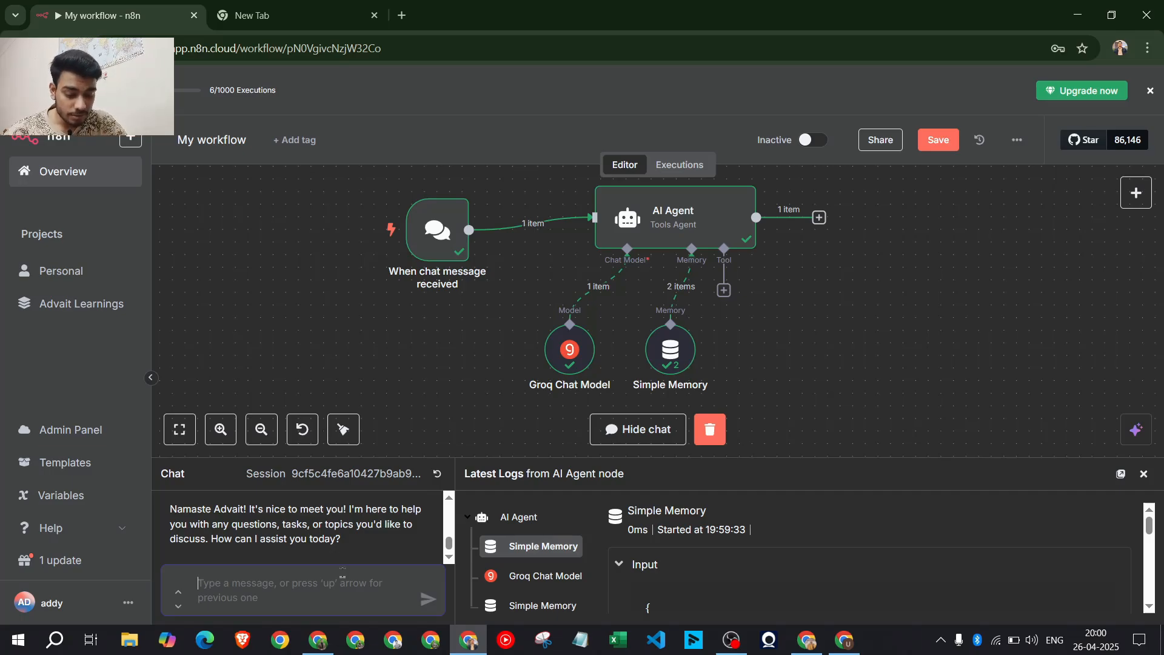
text(ha)
key(BackSpace)
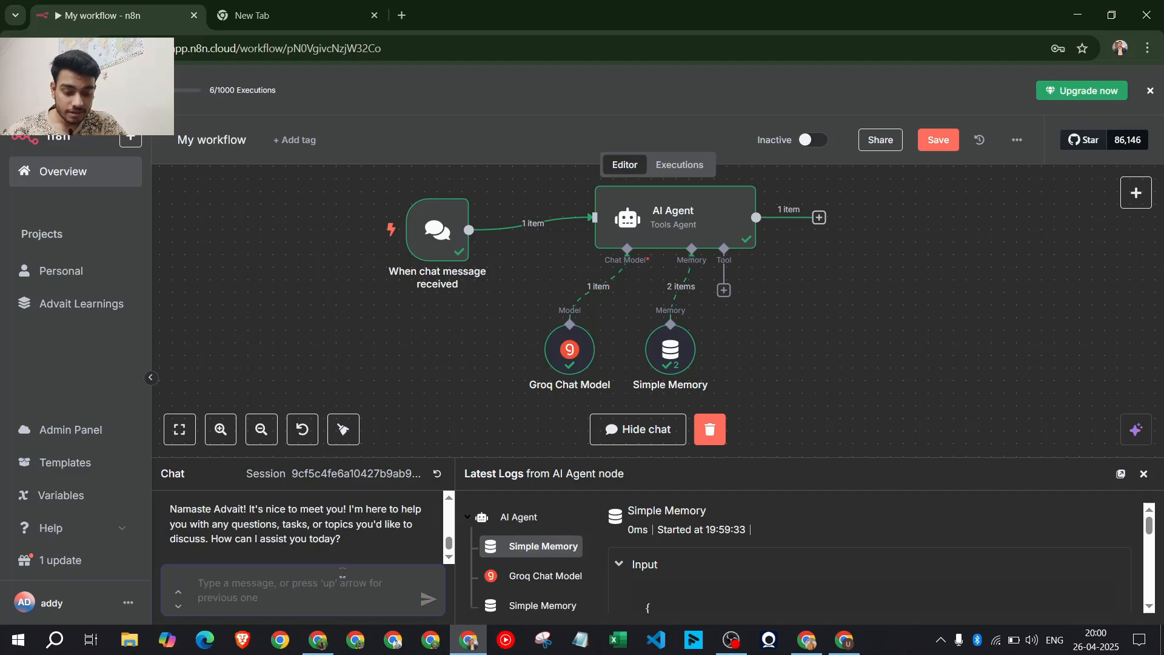
text(whats my name?)
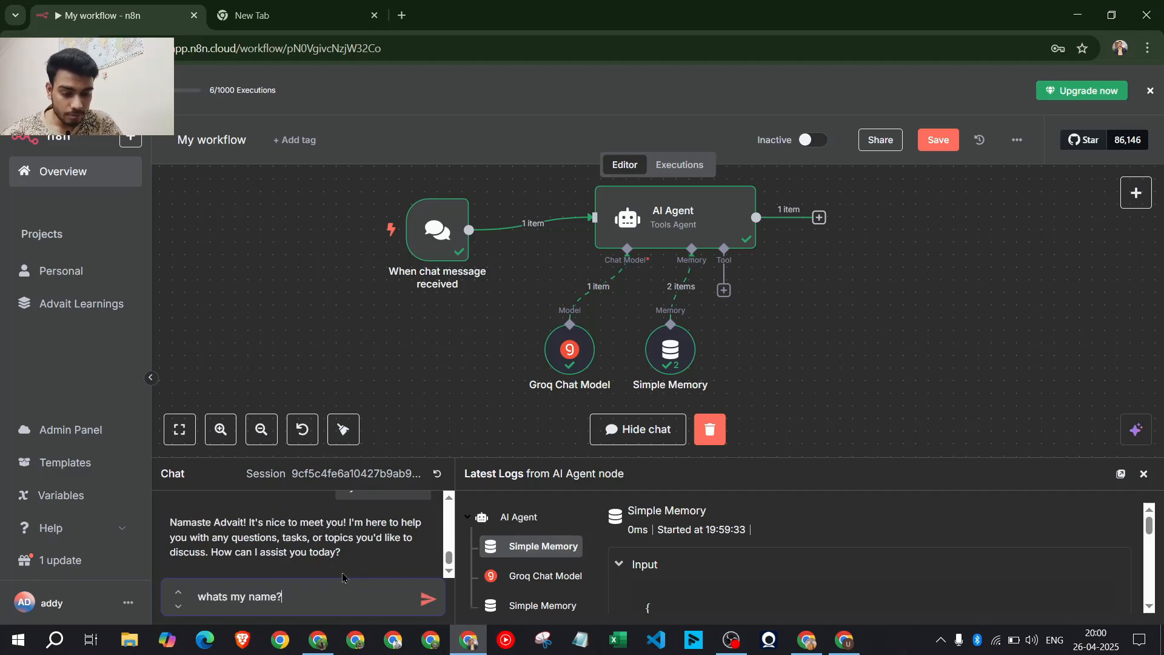
key(Return)
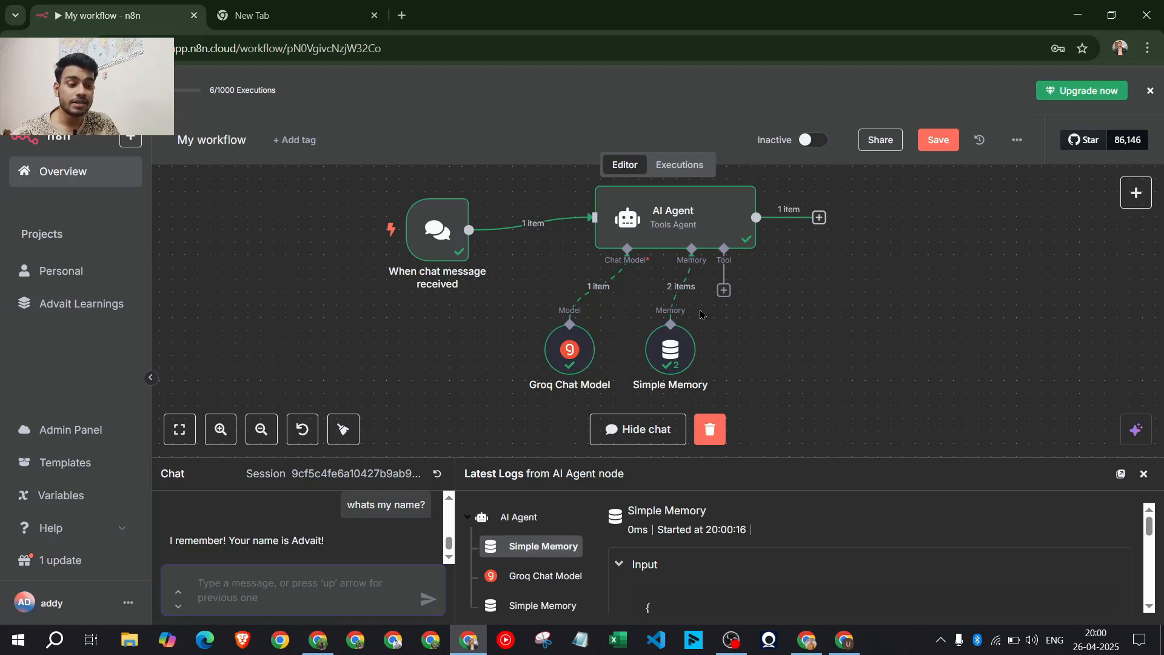
click(658, 432)
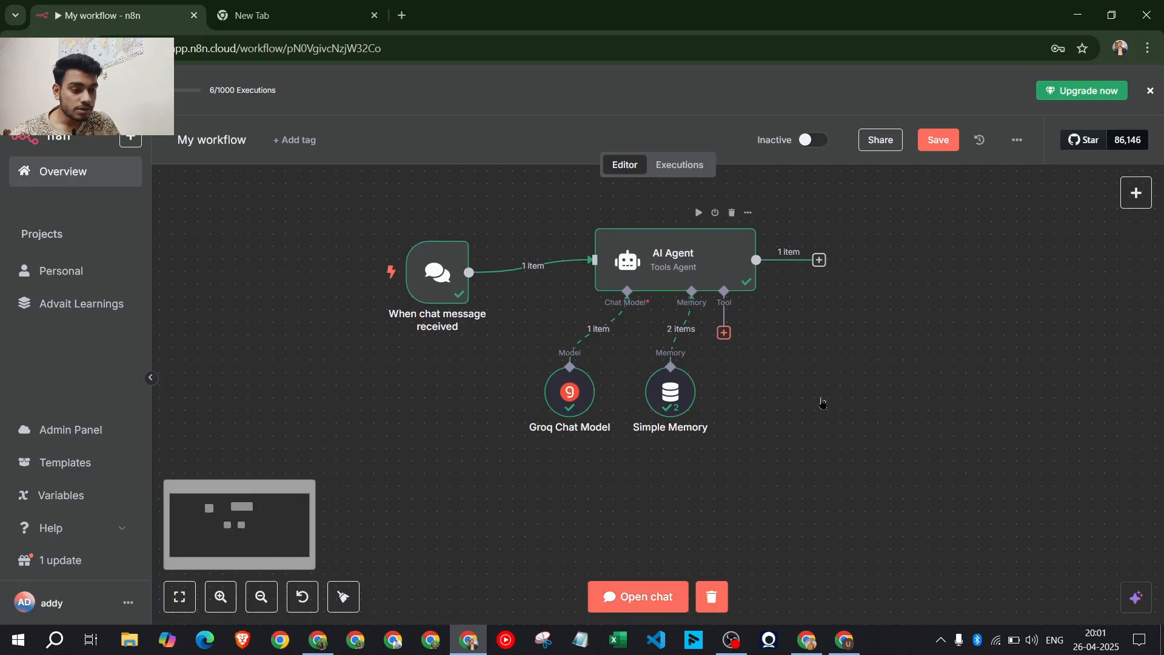
Search 'gmail' in the agent's tools and add the Gmail Tool
click(724, 332)
text(emai)
key(BackSpace)
key(BackSpace)
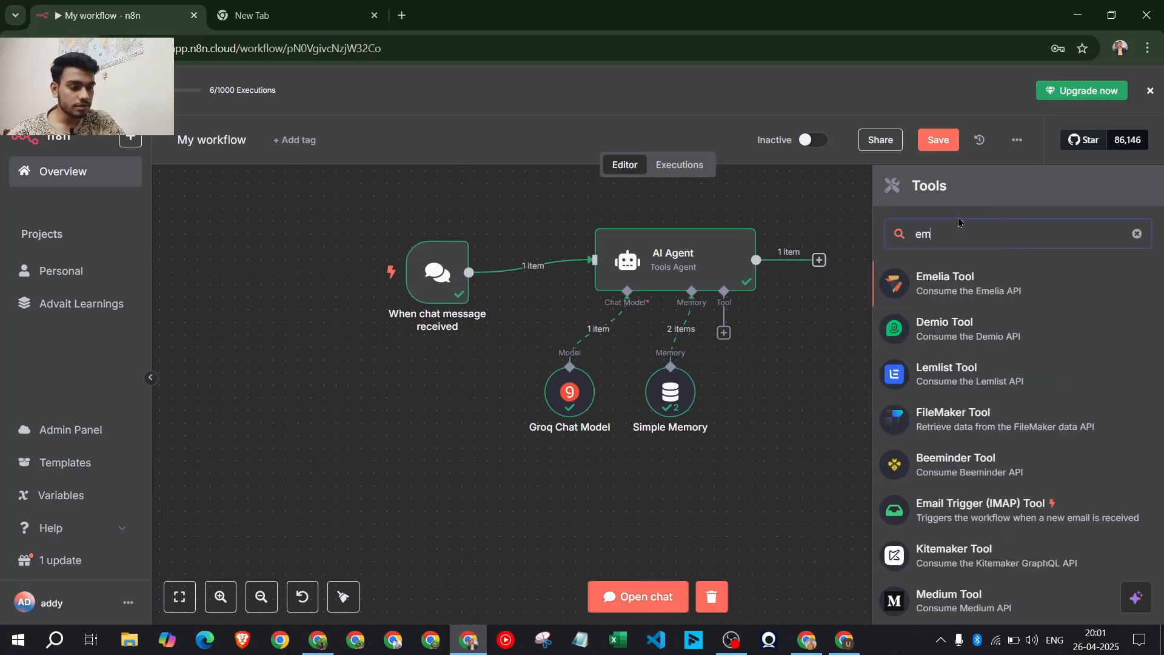
key(BackSpace)
key(BackSpace)
text(gmail)
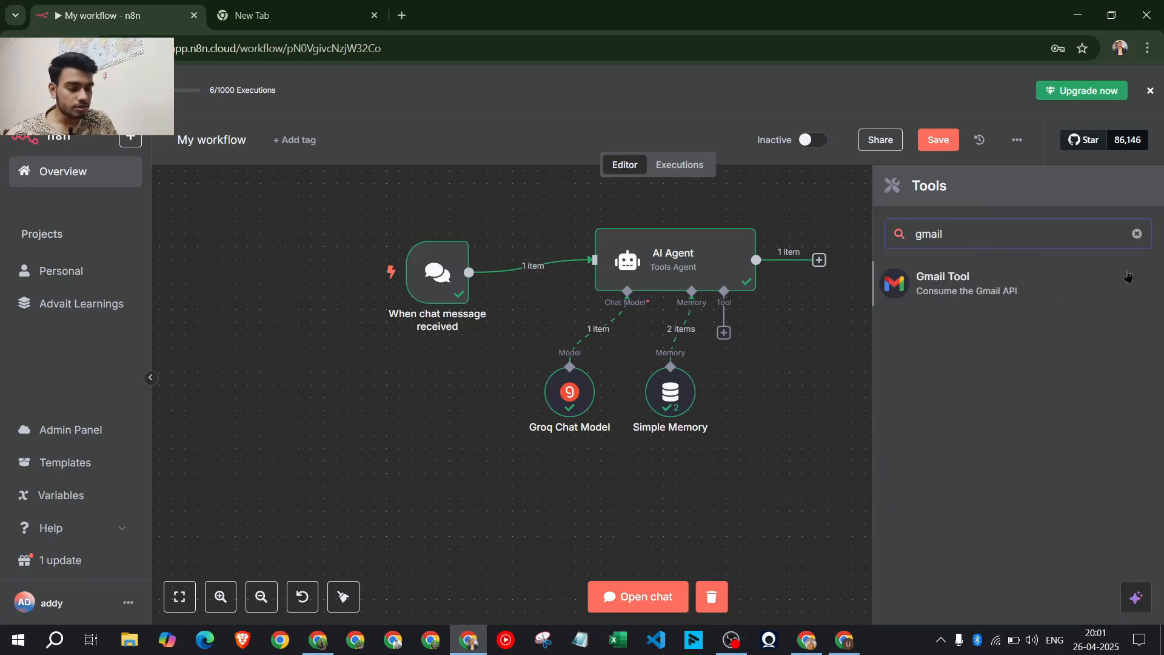
click(933, 300)
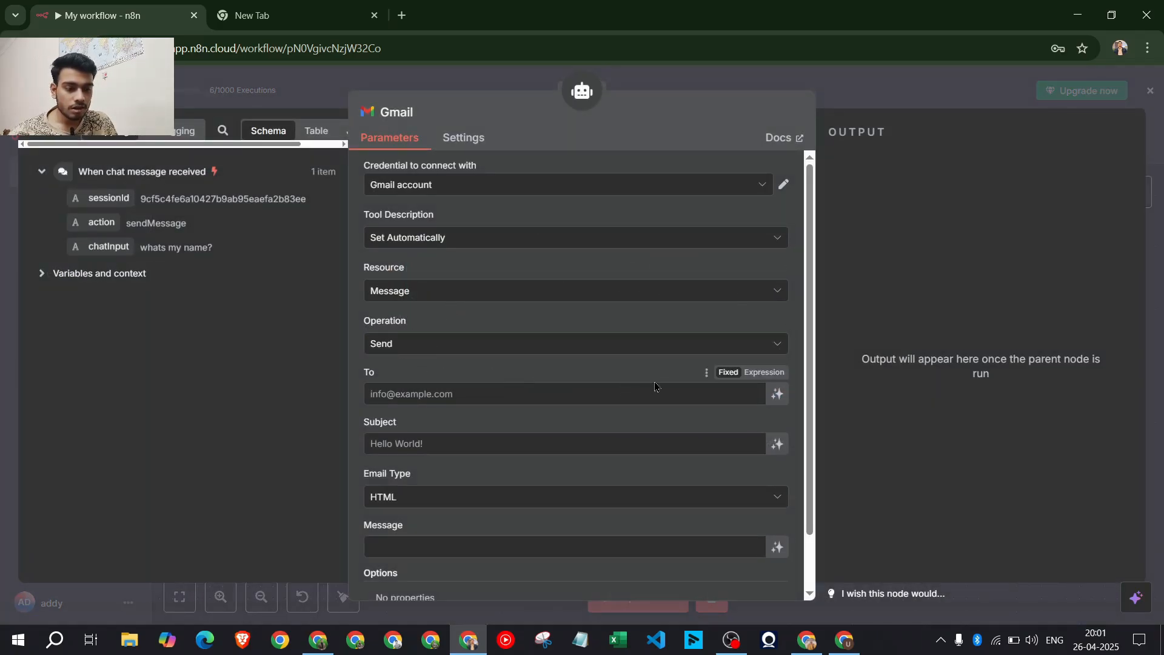
Let the model define To, Subject and Message, and set Email Type to Text
scroll(563, 354, down, 1)
click(513, 340)
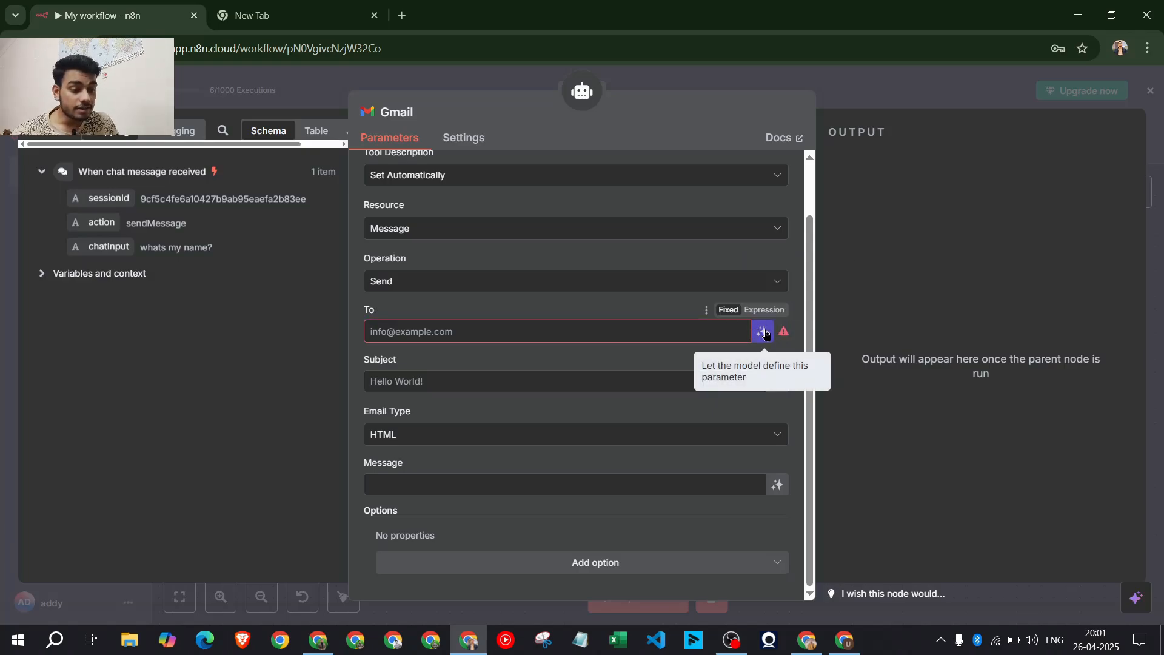
click(778, 332)
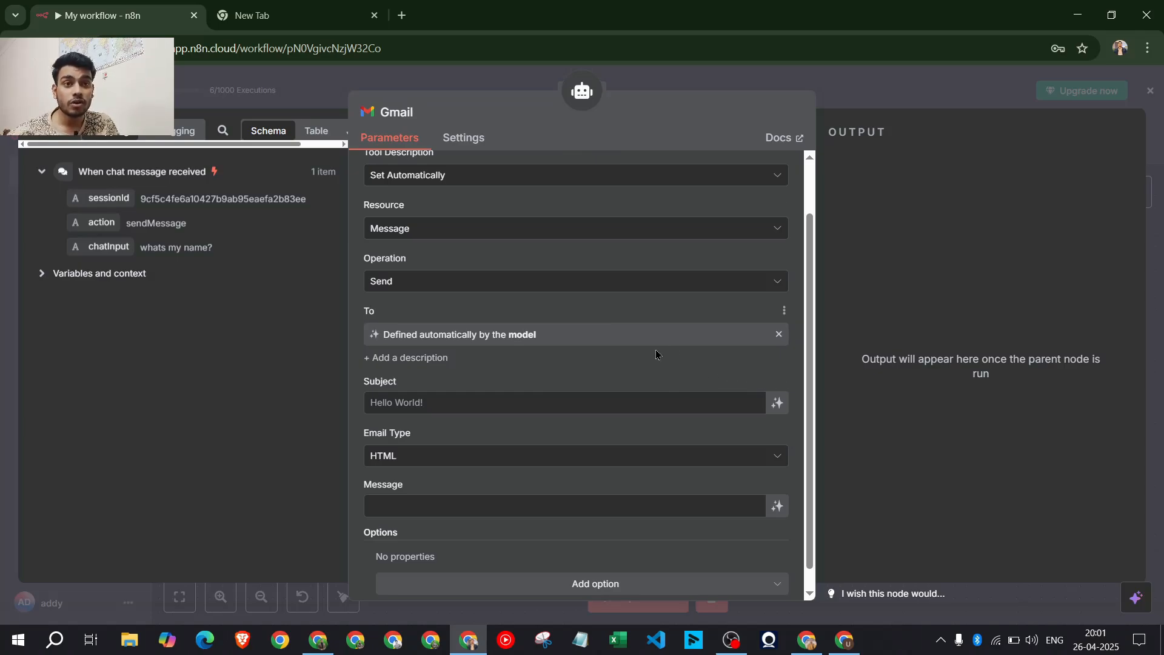
scroll(572, 366, down, 1)
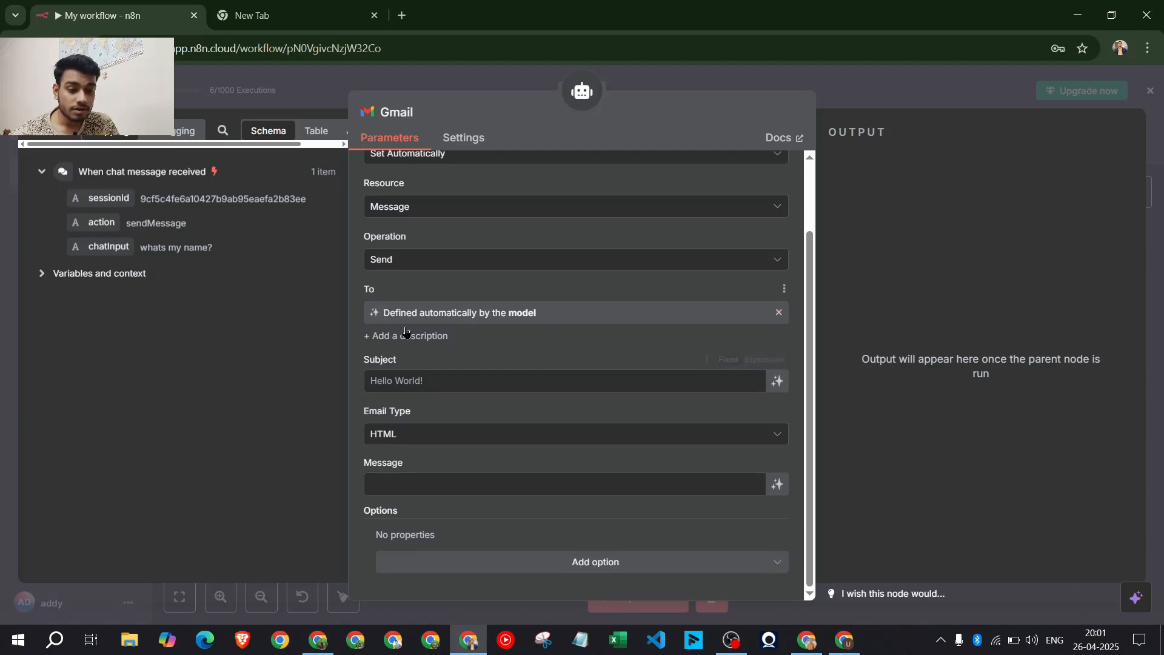
click(777, 382)
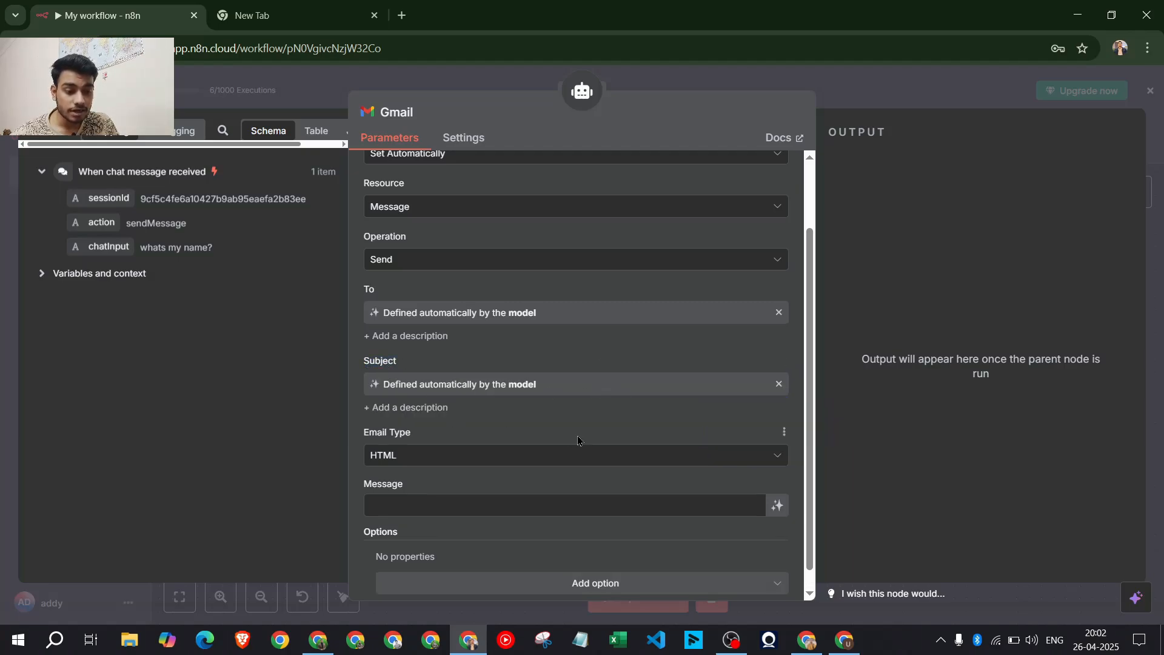
scroll(579, 442, down, 1)
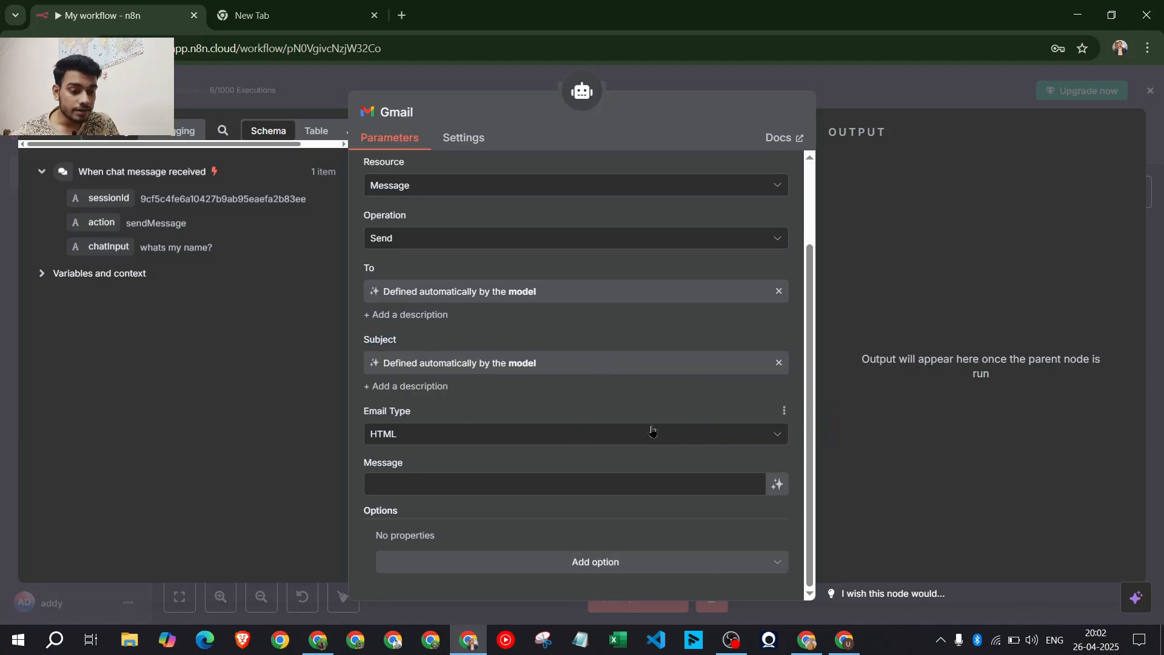
click(478, 439)
click(419, 476)
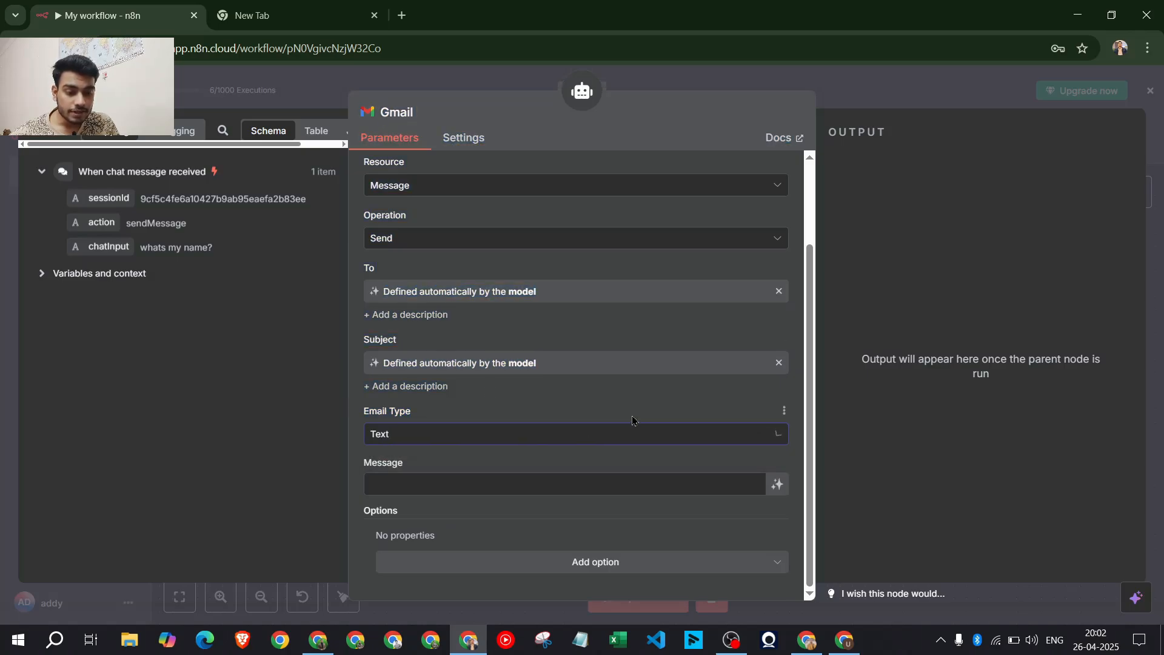
click(777, 484)
Close the Gmail tool settings and reopen them to check its credential
scroll(383, 486, down, 1)
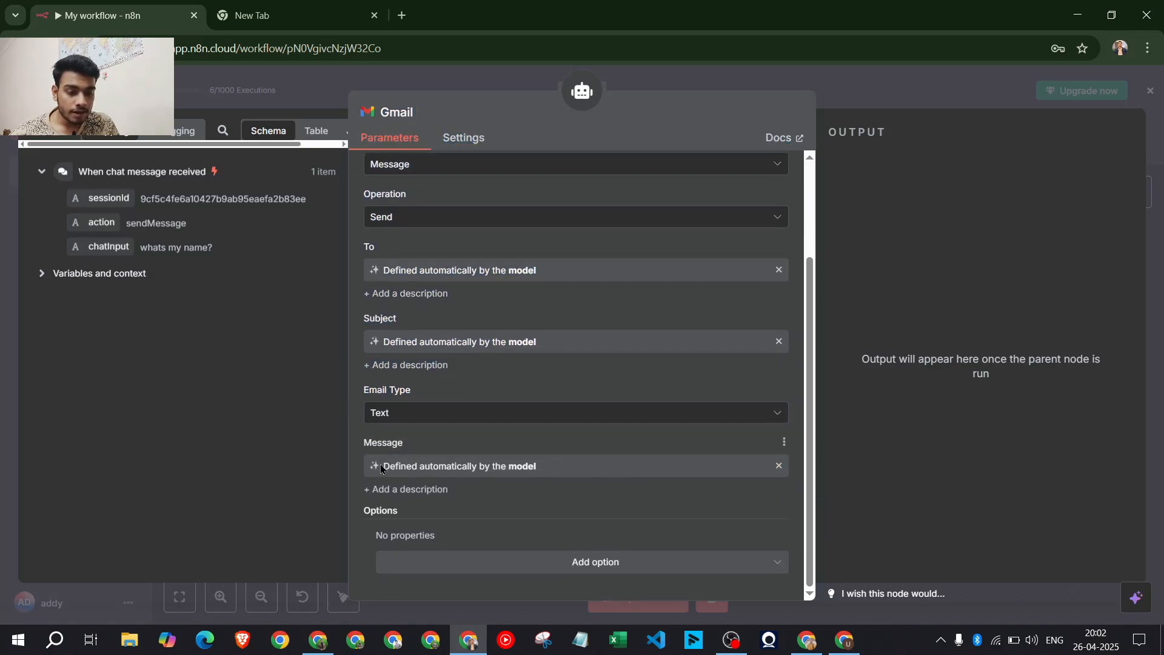
drag(382, 467, 537, 468)
click(595, 449)
key(Escape)
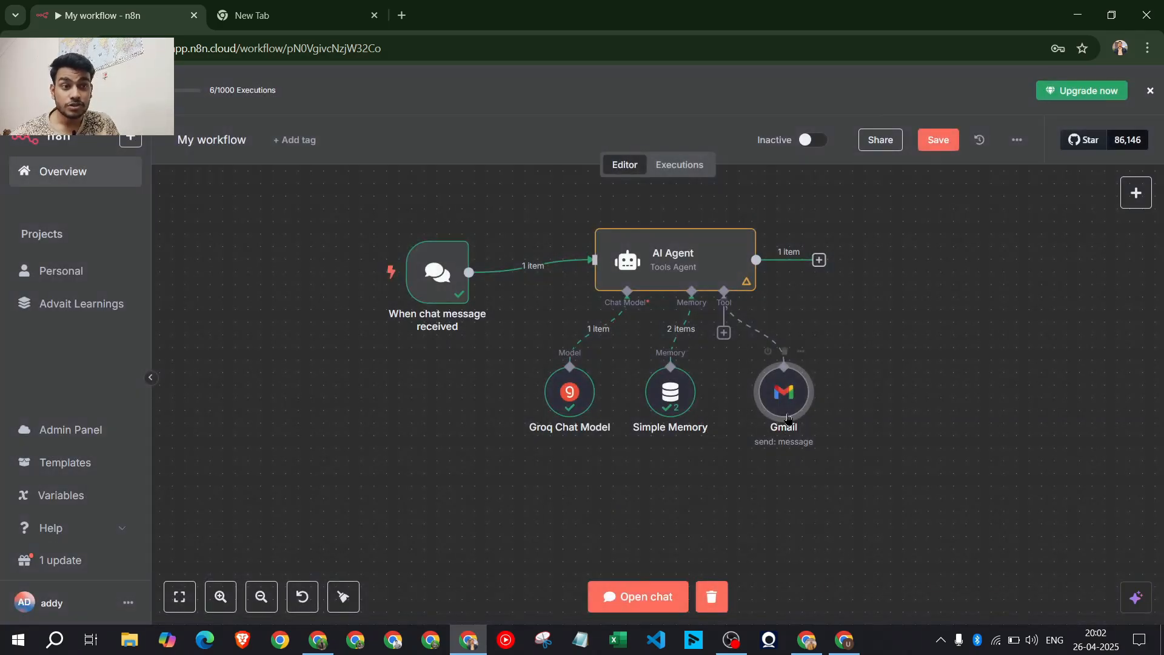
key(Return)
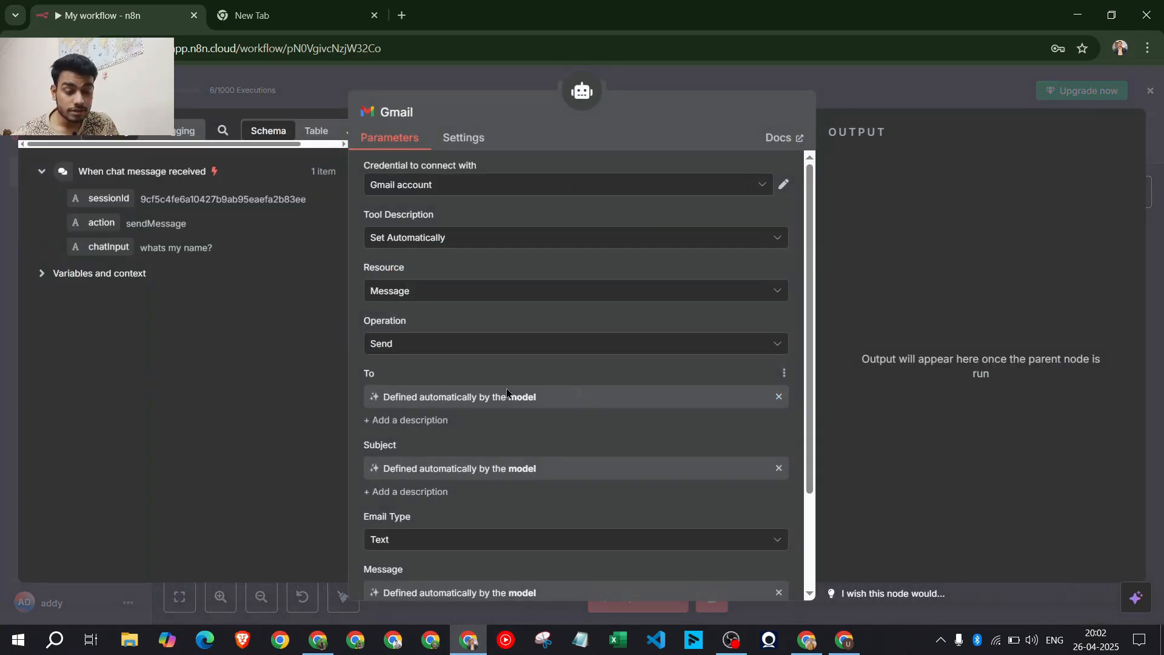
click(513, 189)
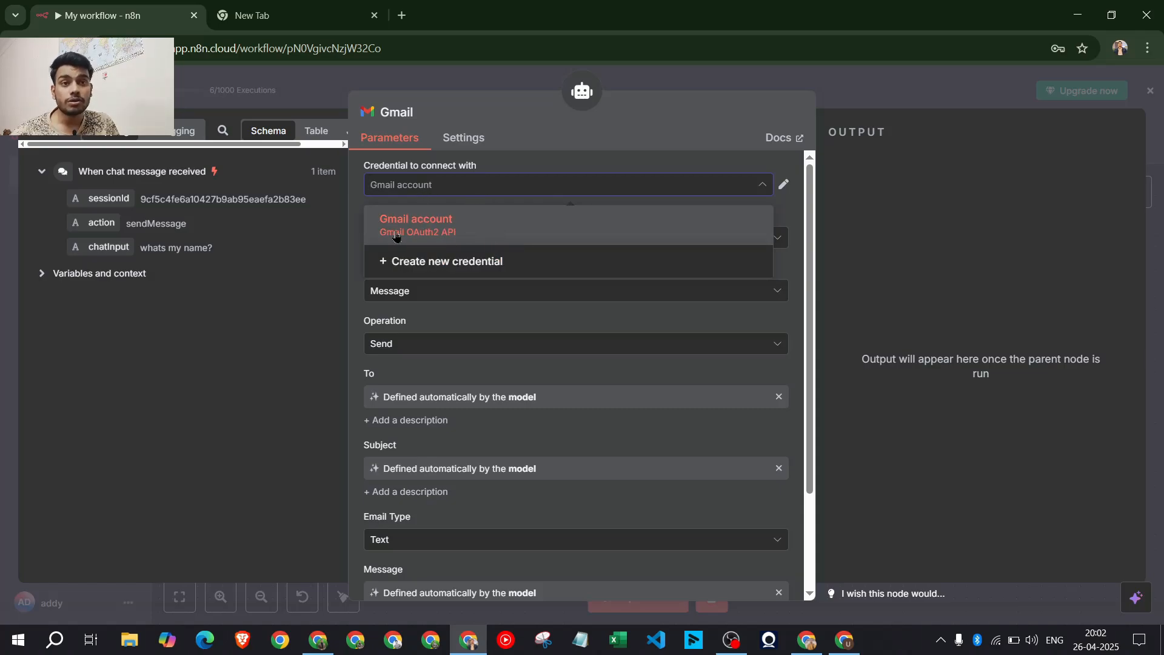
Create a new Gmail credential, then close the Google sign-in without connecting an account
click(449, 262)
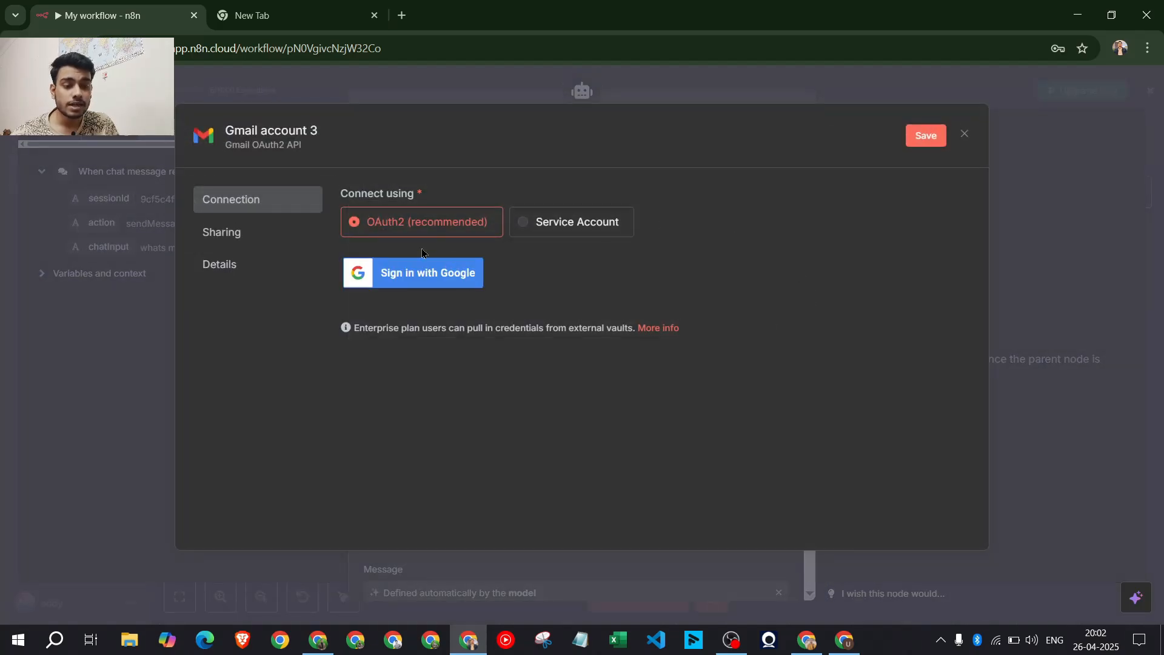
click(413, 273)
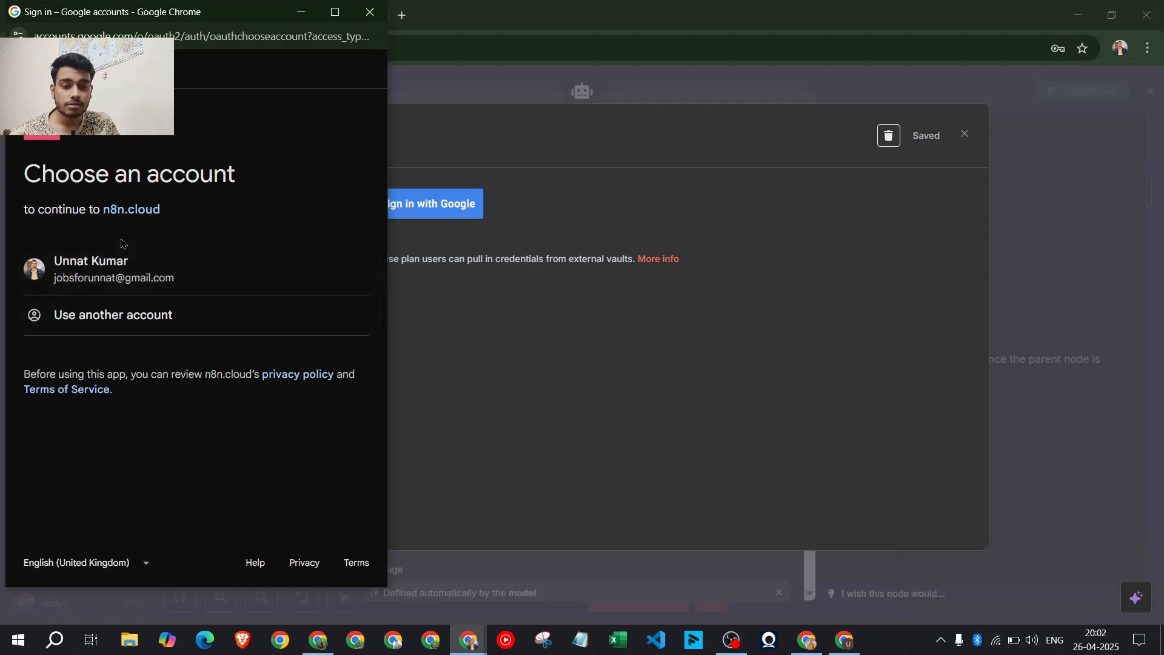
click(359, 8)
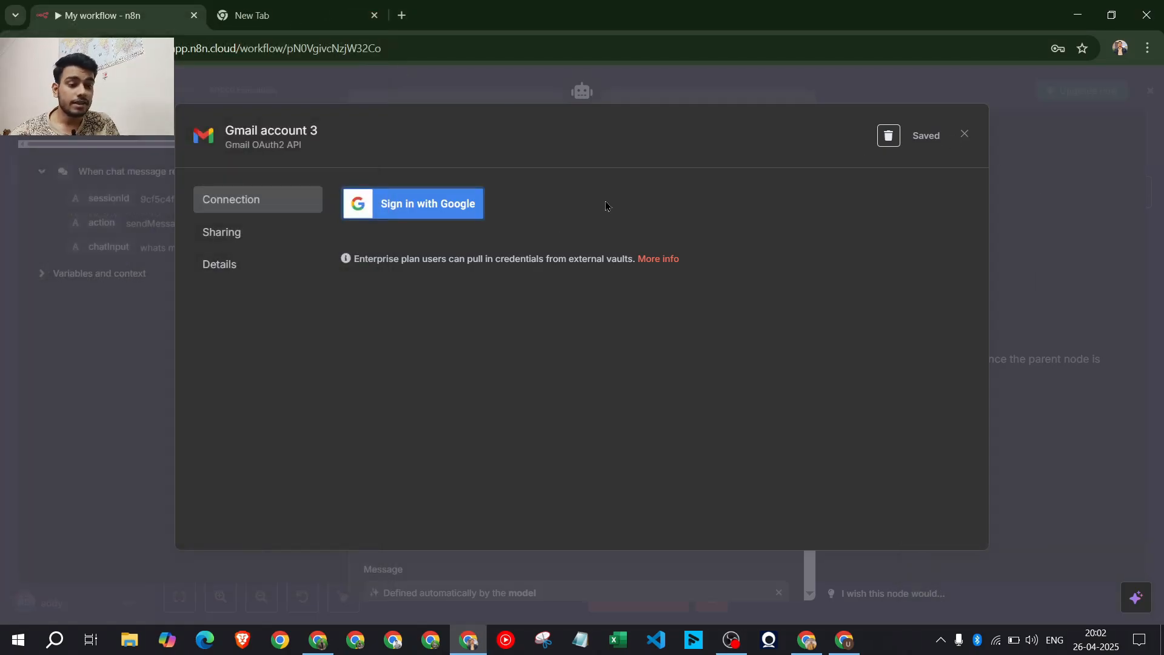
click(965, 134)
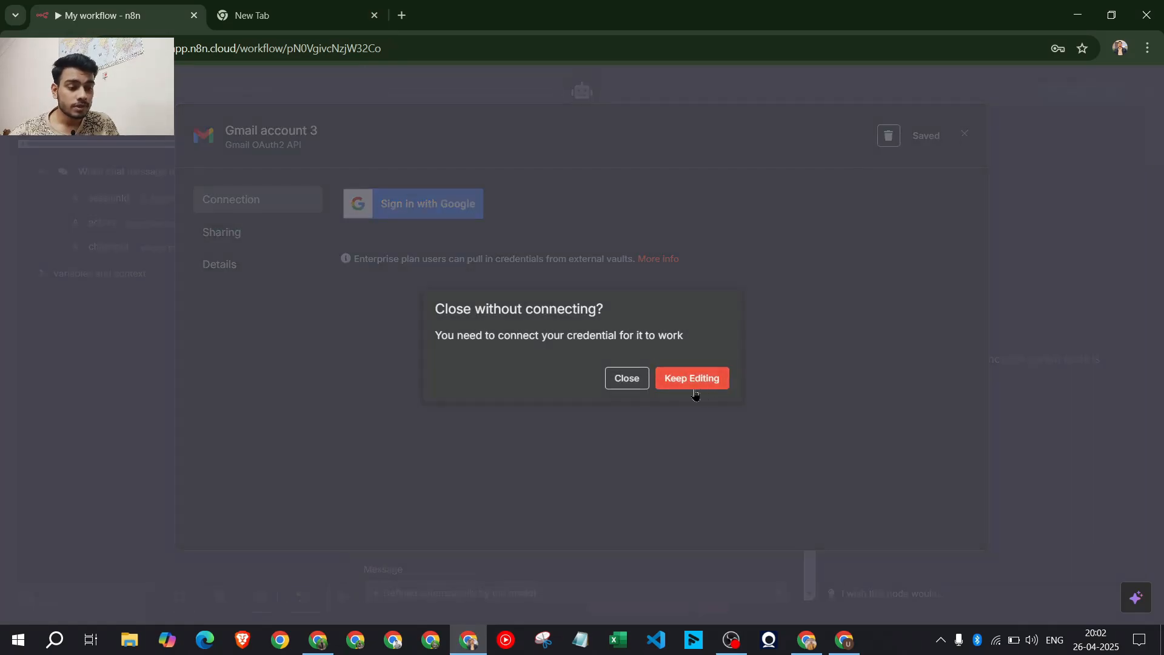
click(626, 378)
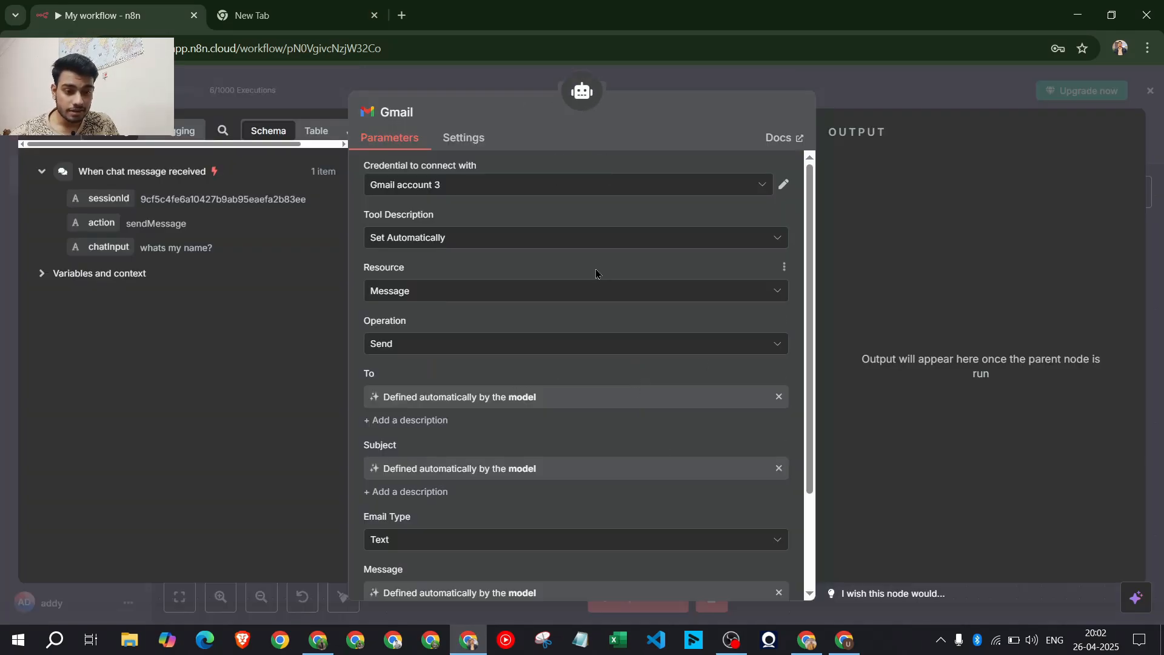
Keep Gmail account 3 as the credential with an automatic tool description, and close the panel
click(468, 188)
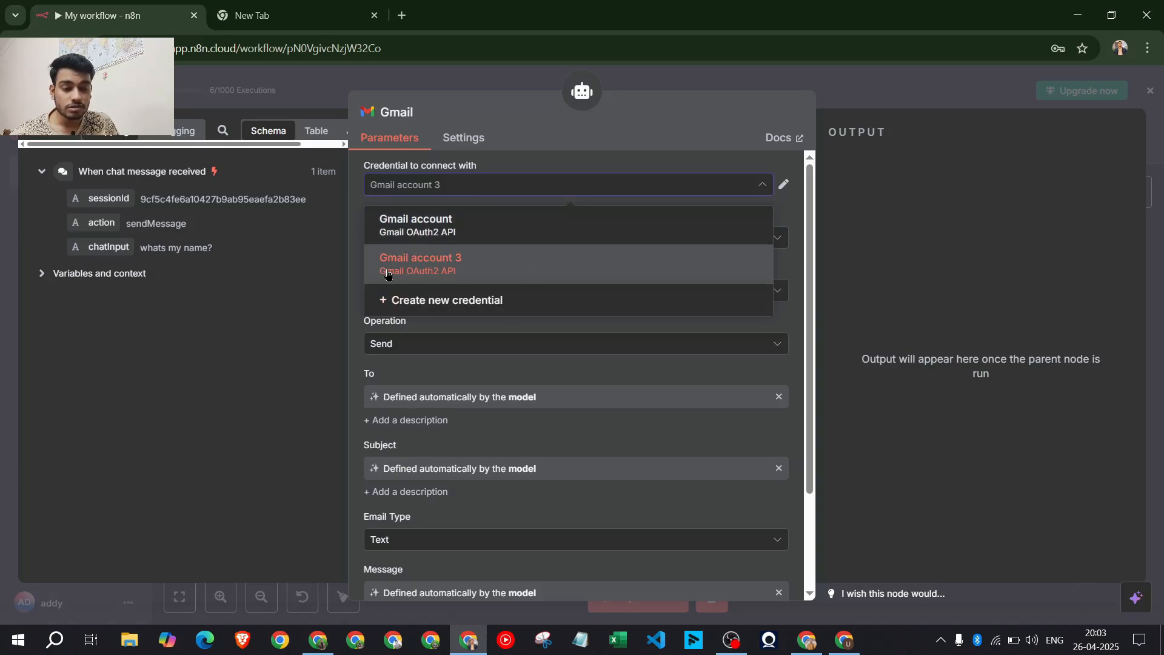
click(502, 268)
click(422, 245)
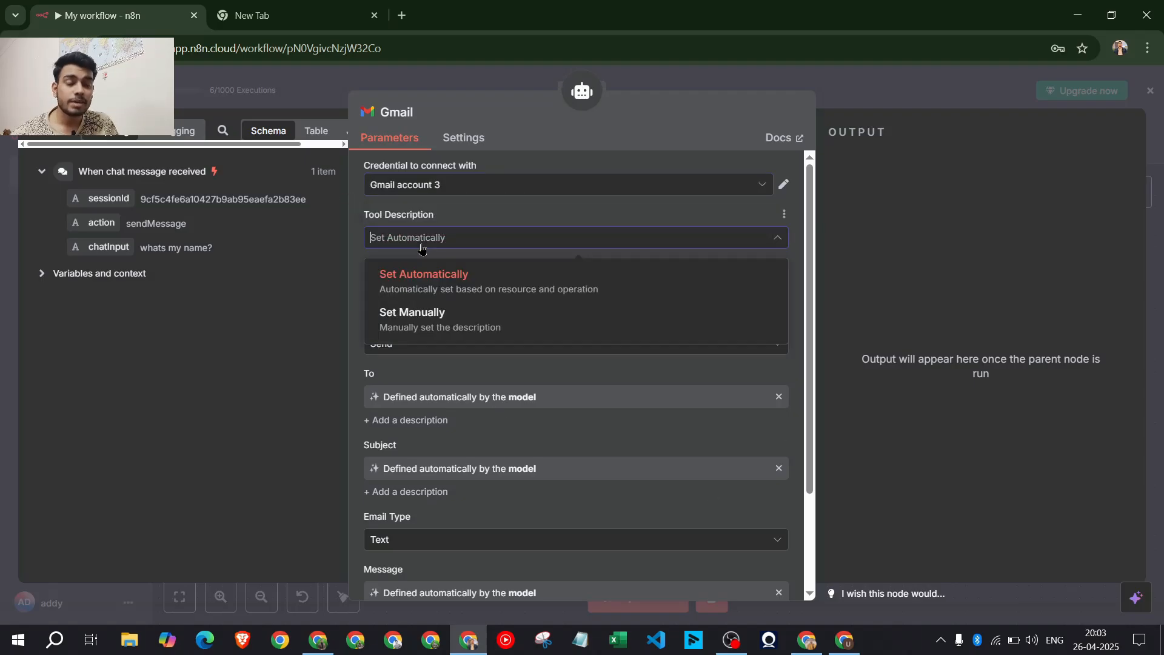
click(422, 246)
scroll(407, 250, down, 2)
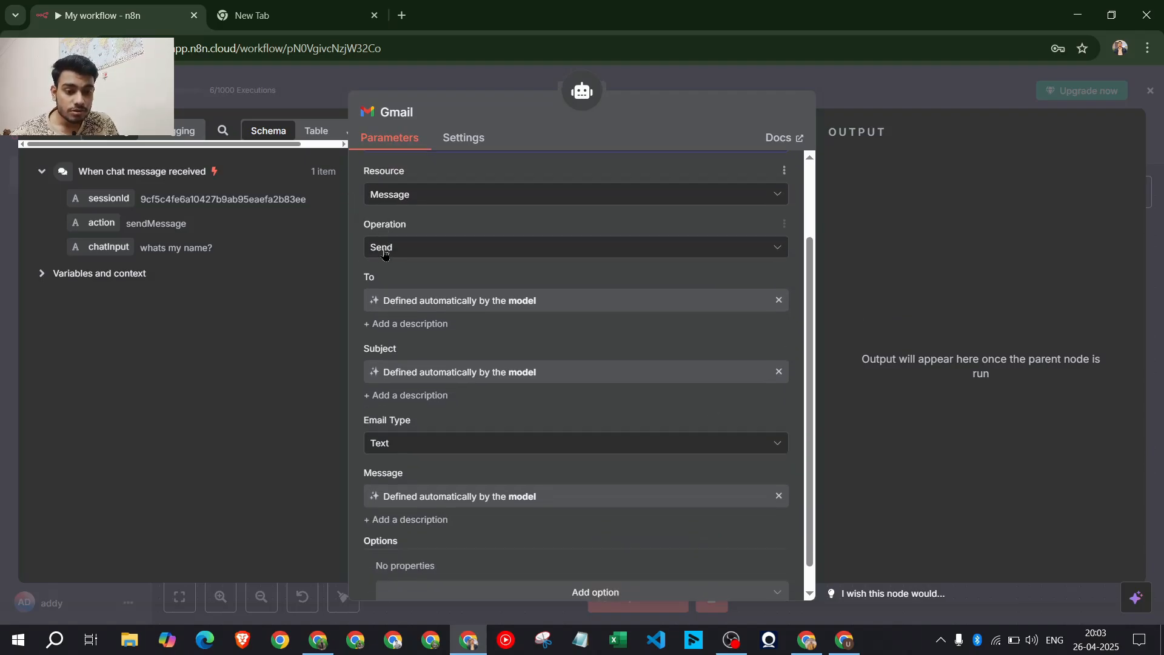
scroll(543, 330, down, 1)
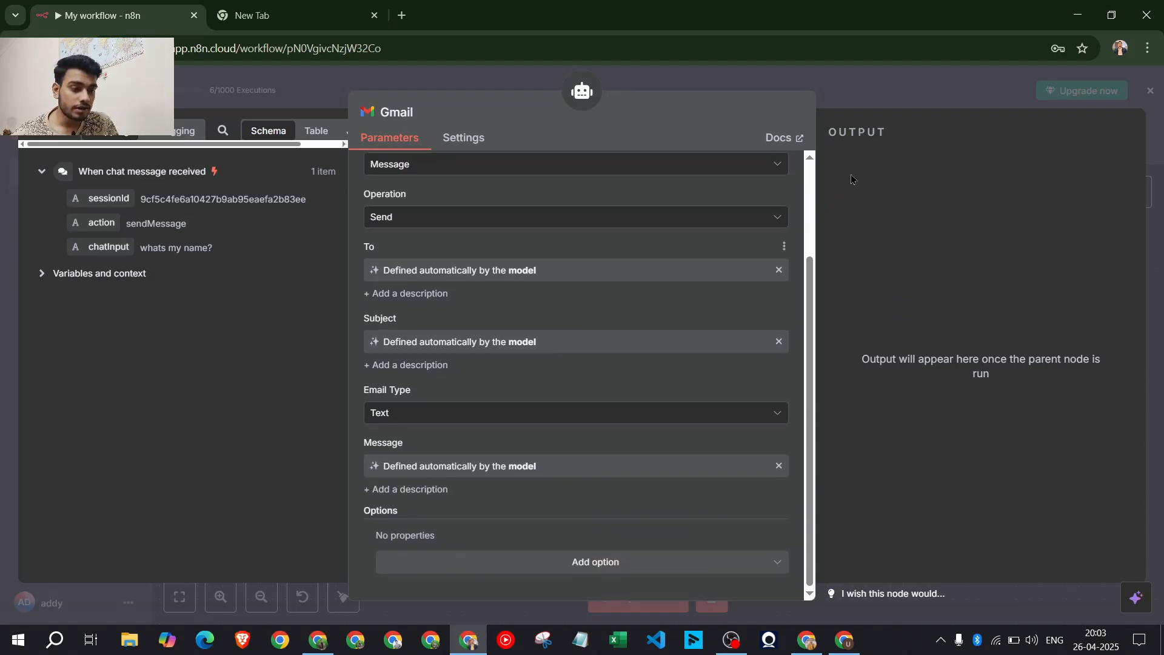
click(878, 81)
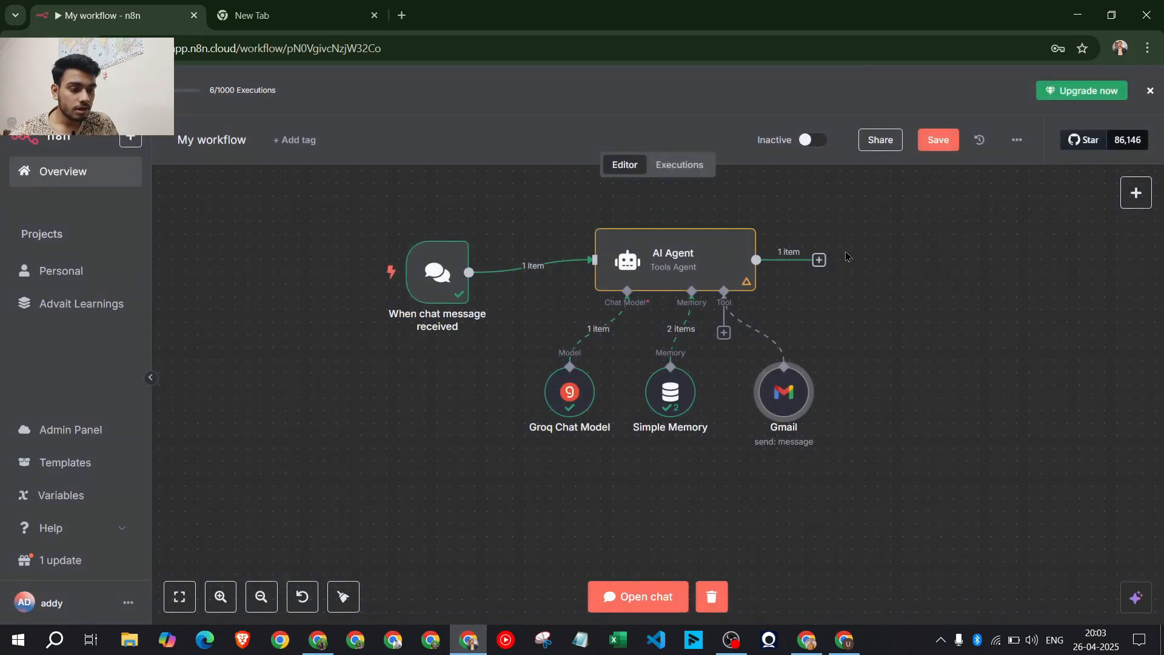
In the test chat, write a request to email a contact asking for an AAA project update
click(638, 598)
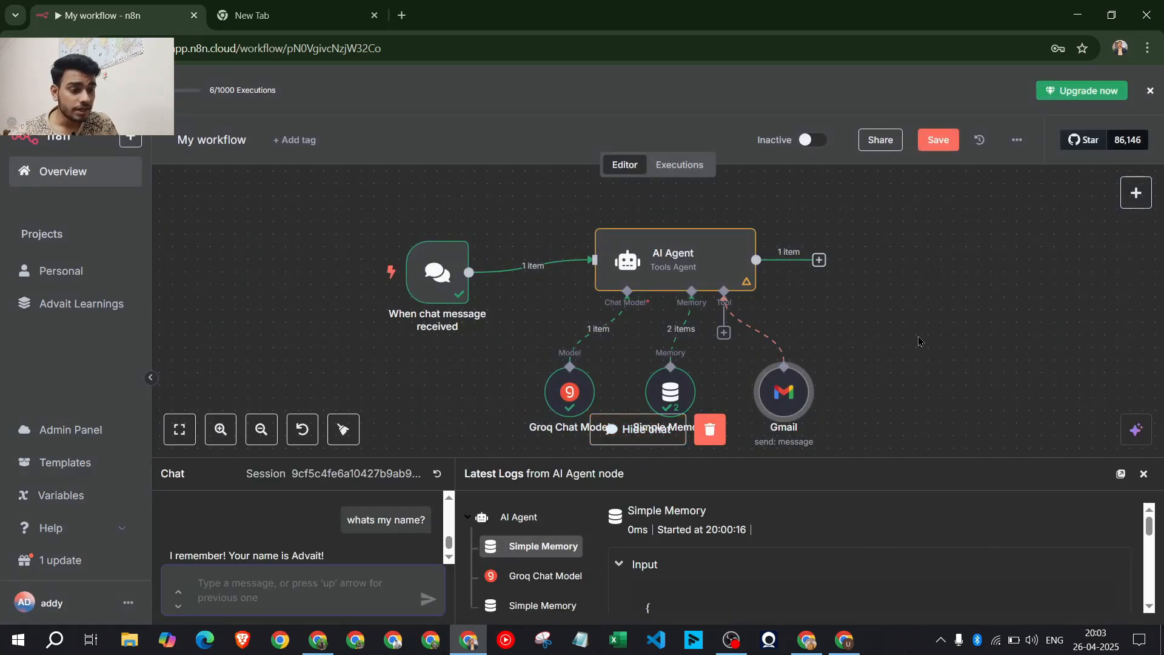
scroll(920, 341, down, 1)
scroll(920, 341, down, 1)
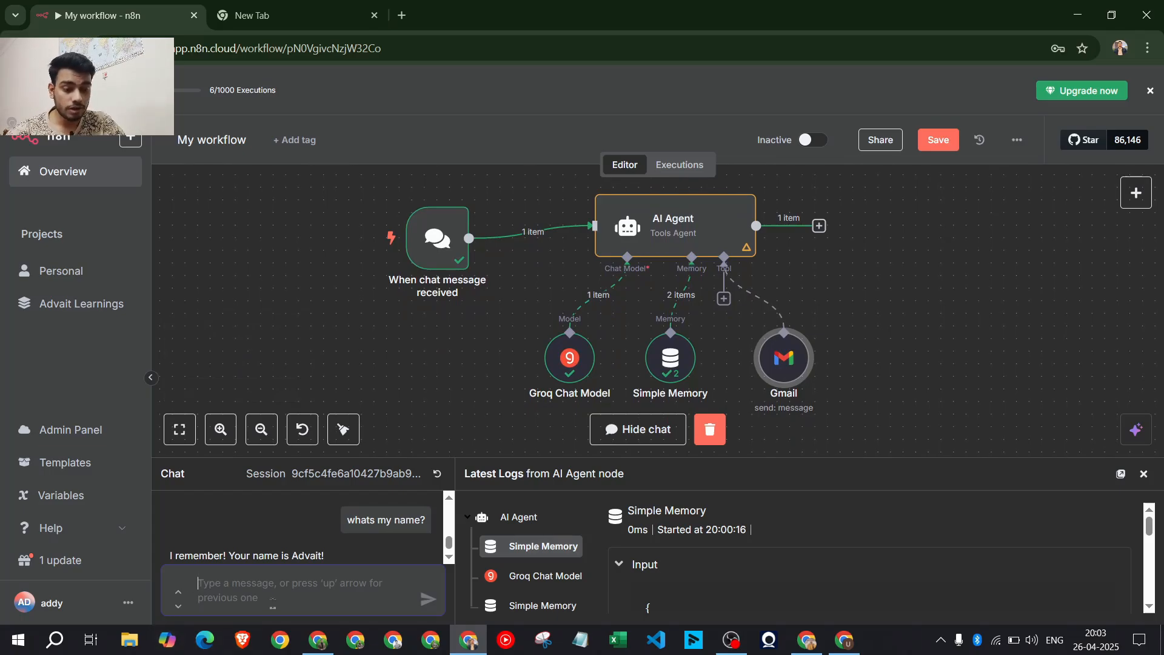
text(Hi se)
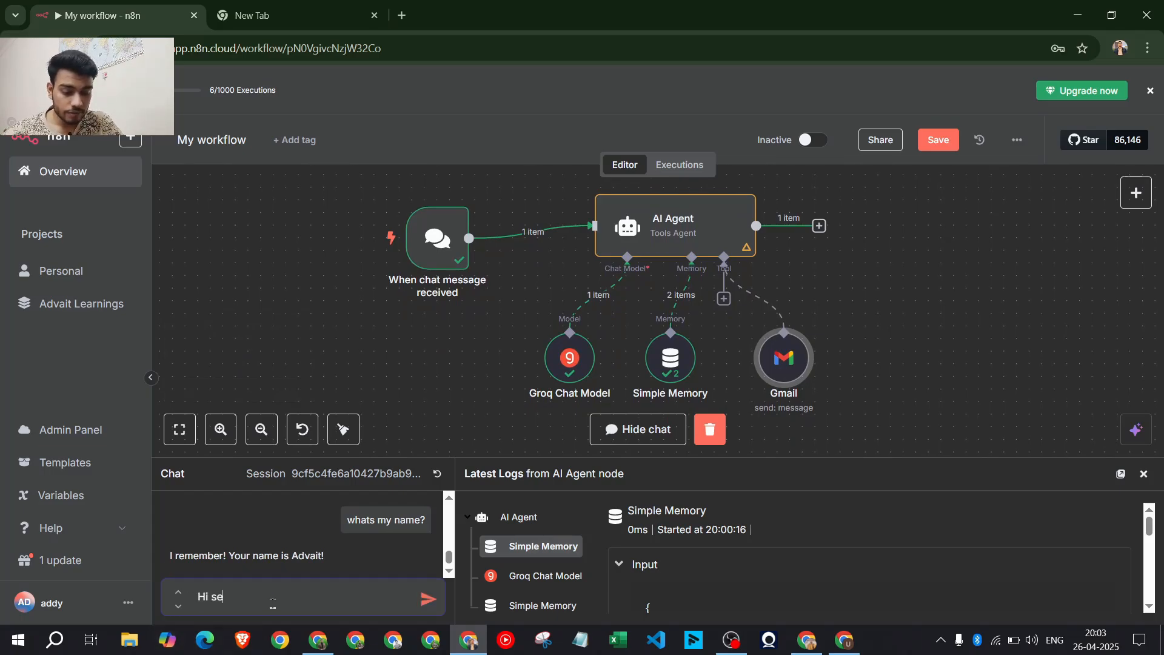
text(nd the email )
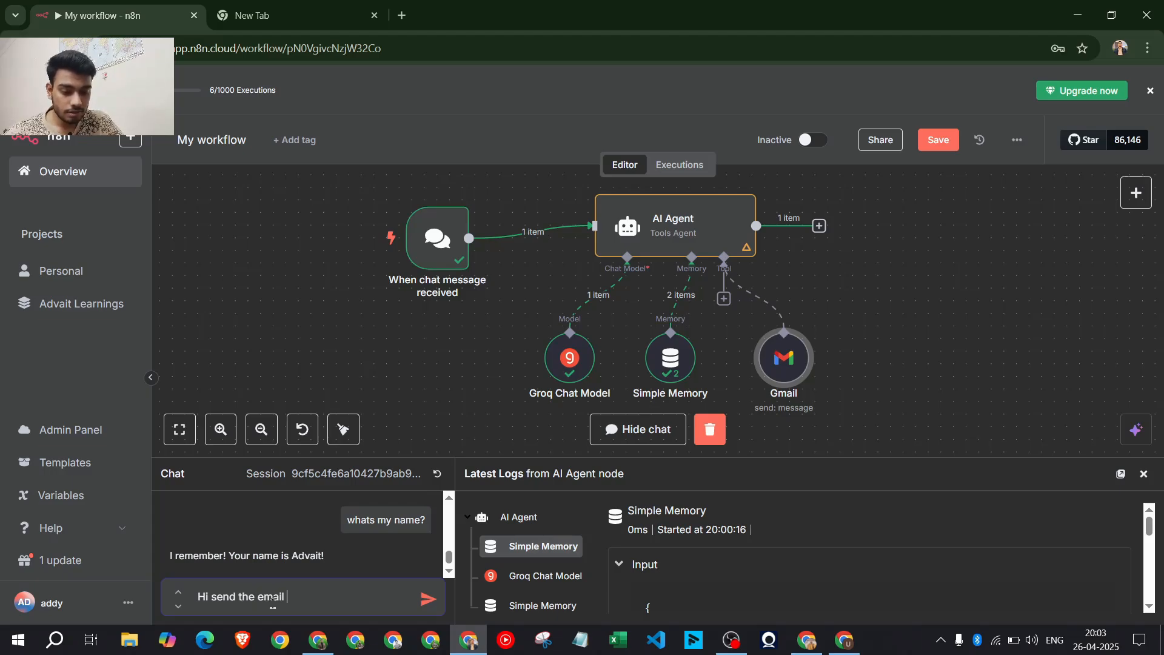
text(to ad)
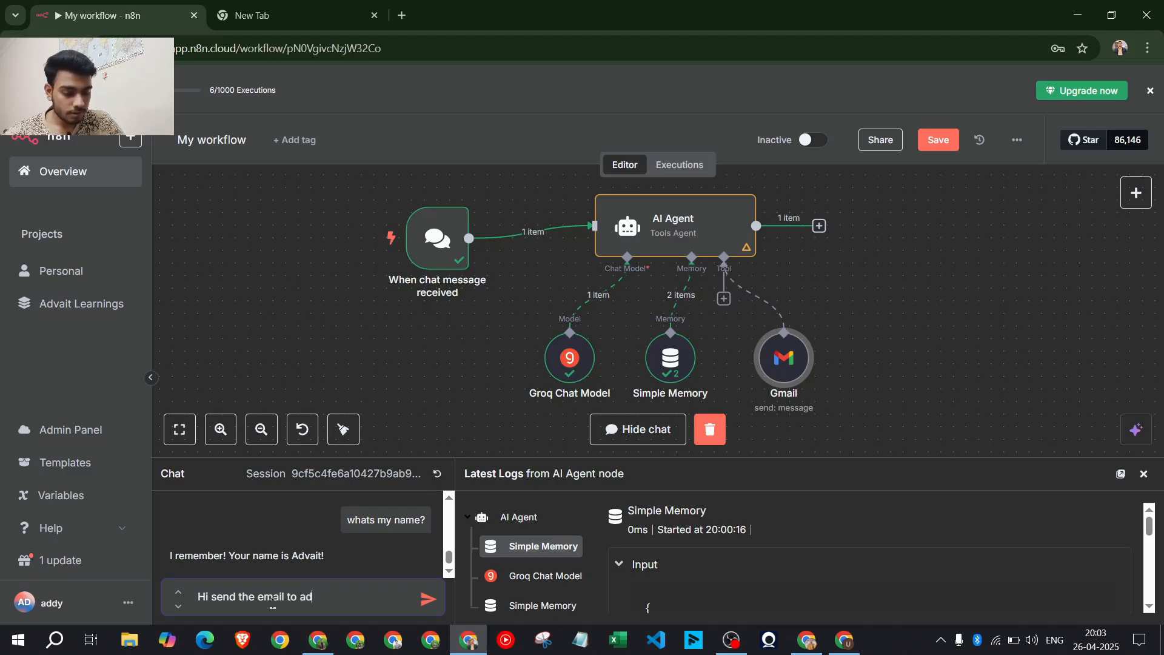
key(BackSpace)
key(BackSpace)
text(unnat )
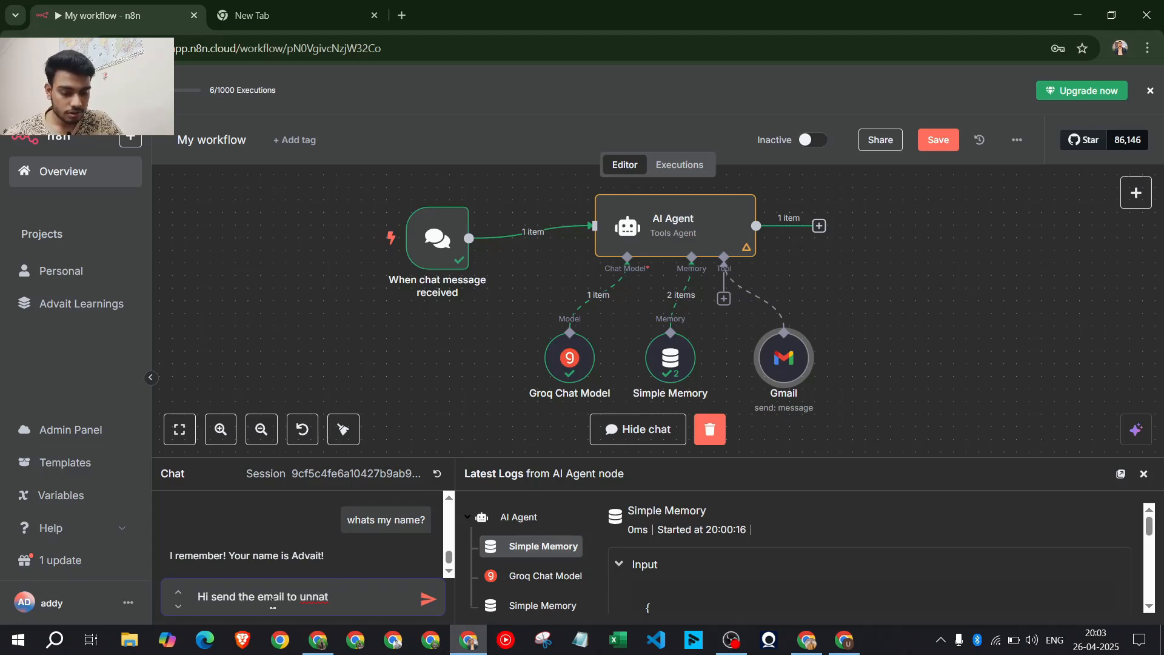
text(asking )
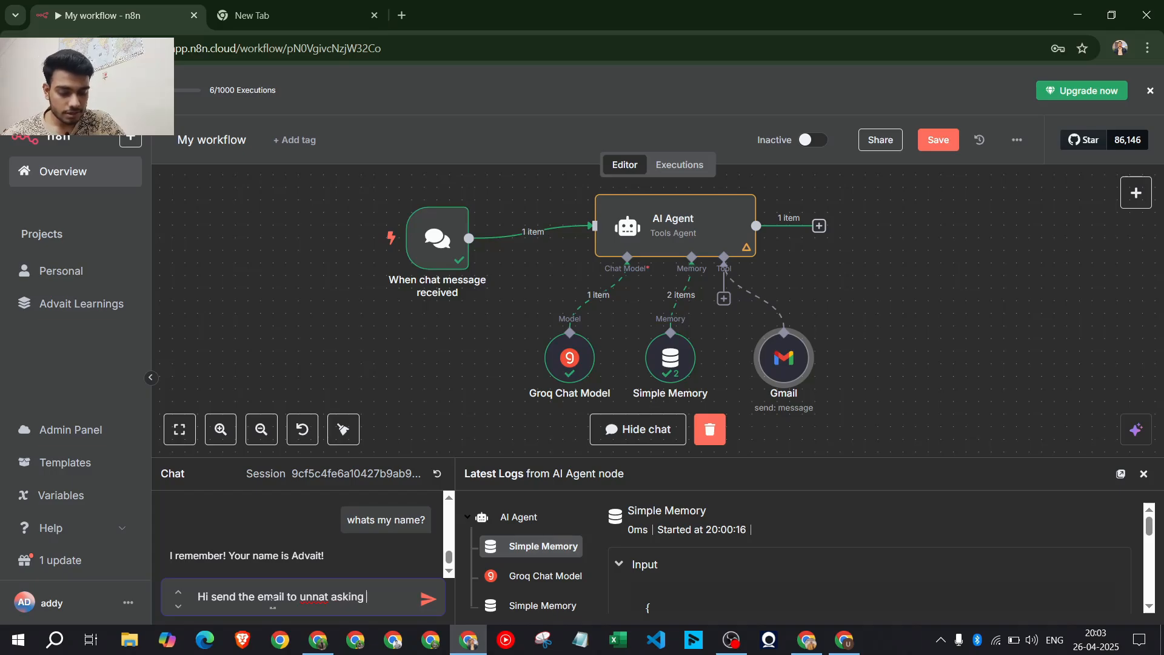
text(the)
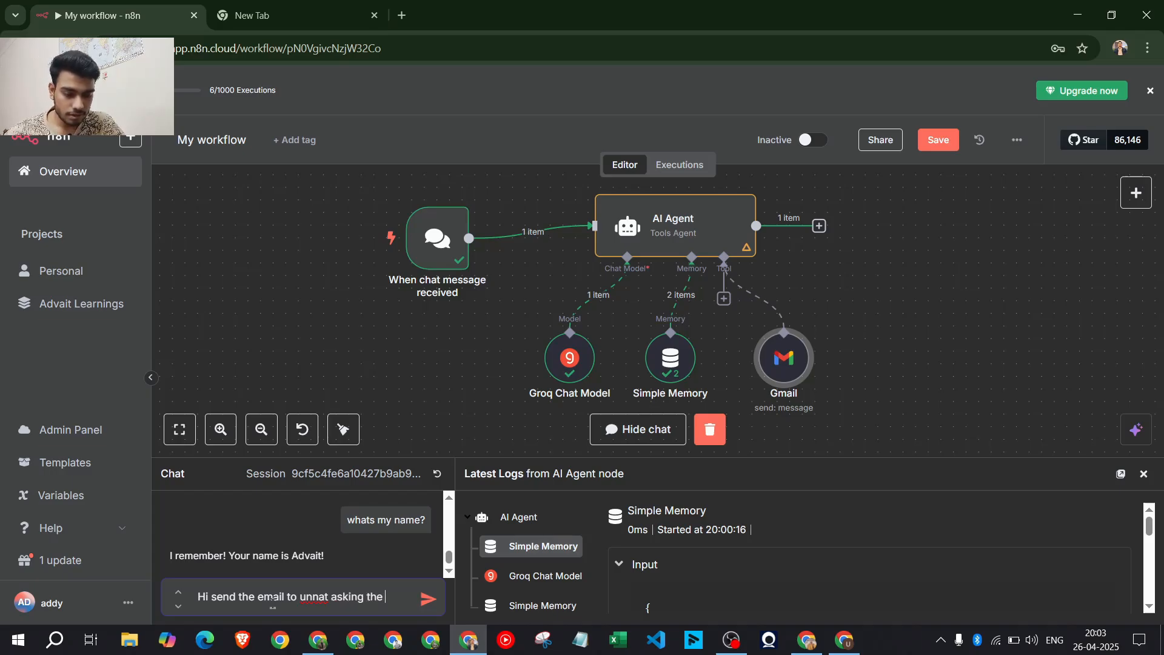
text( we)
key(BackSpace)
key(BackSpace)
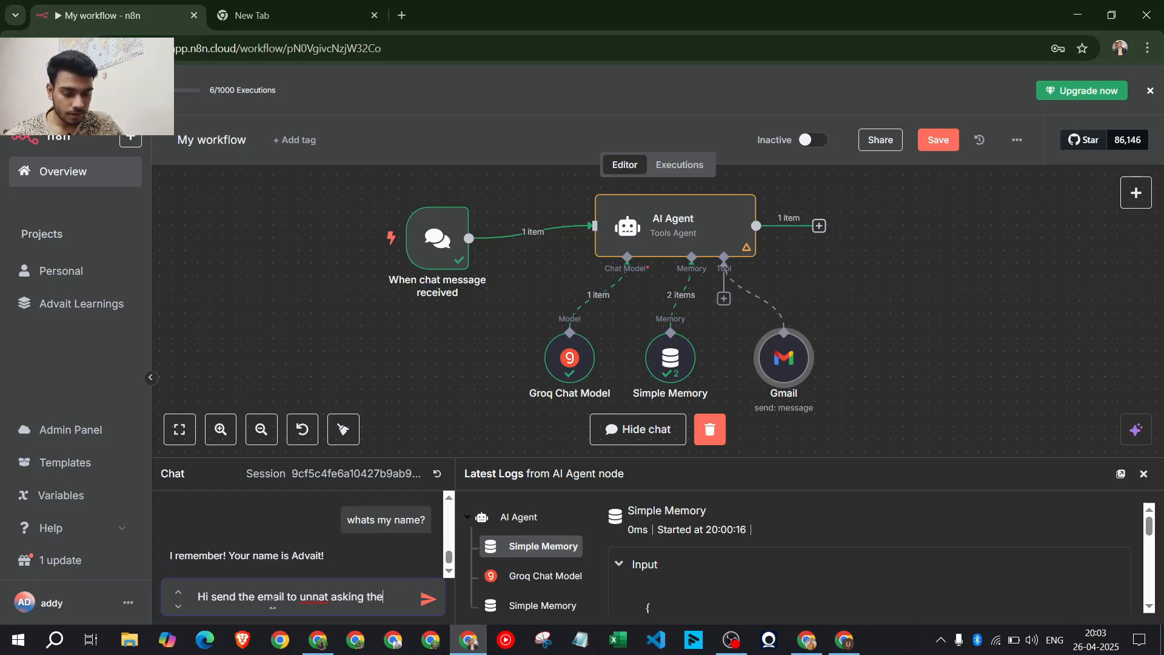
text(update)
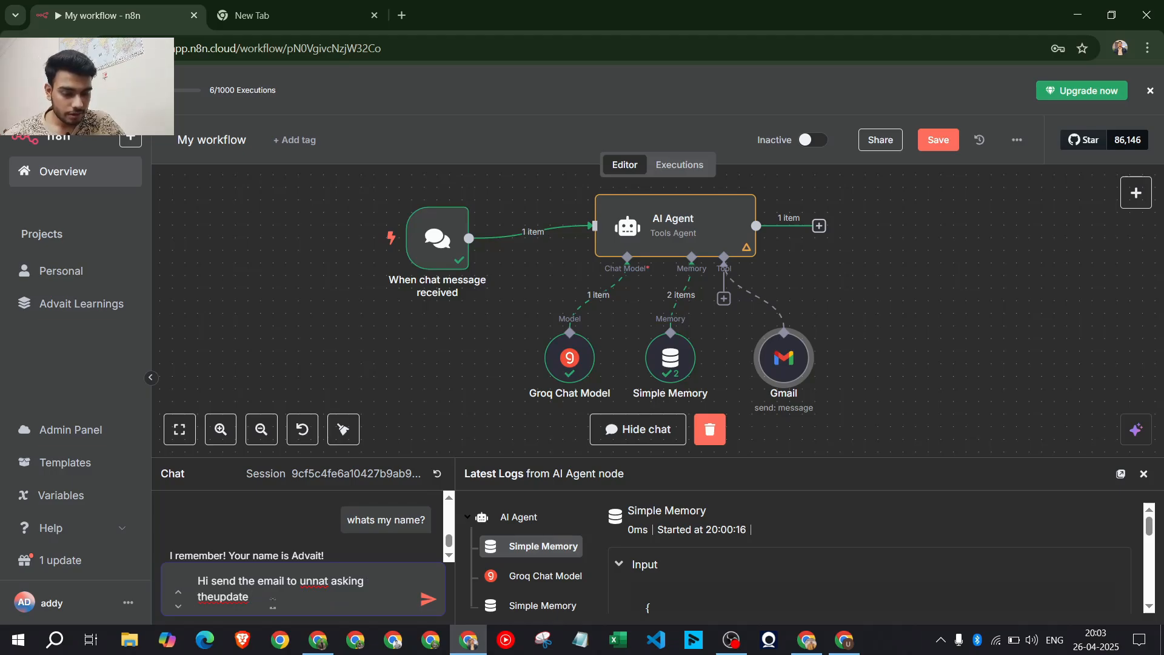
click(214, 596)
text(o)
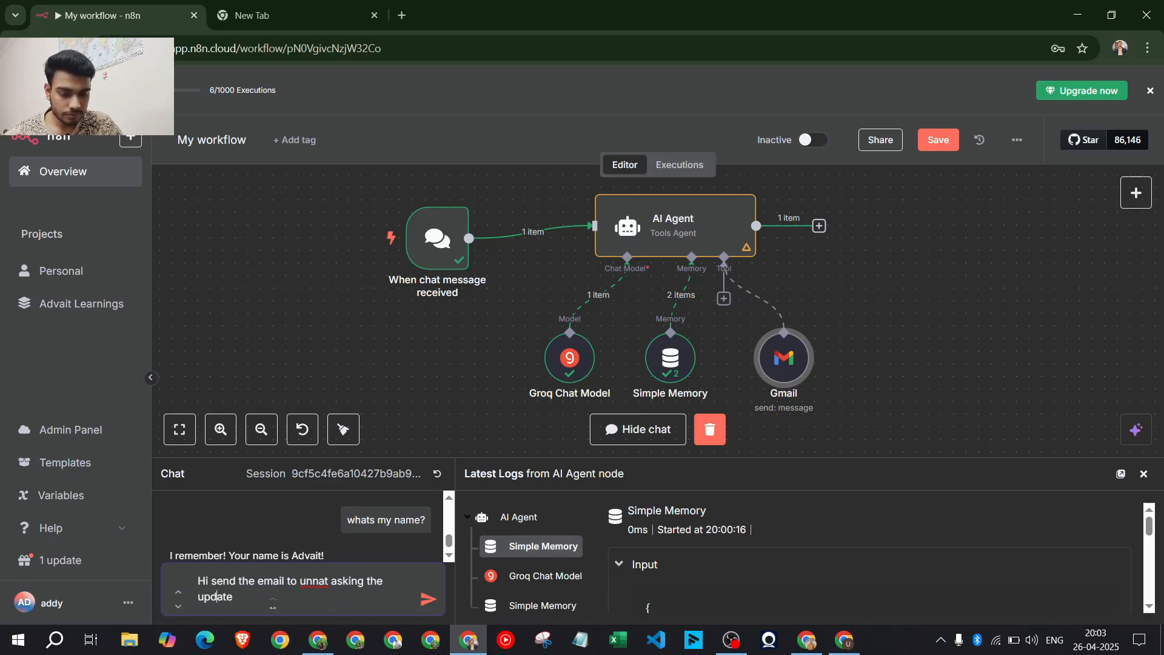
text(n the )
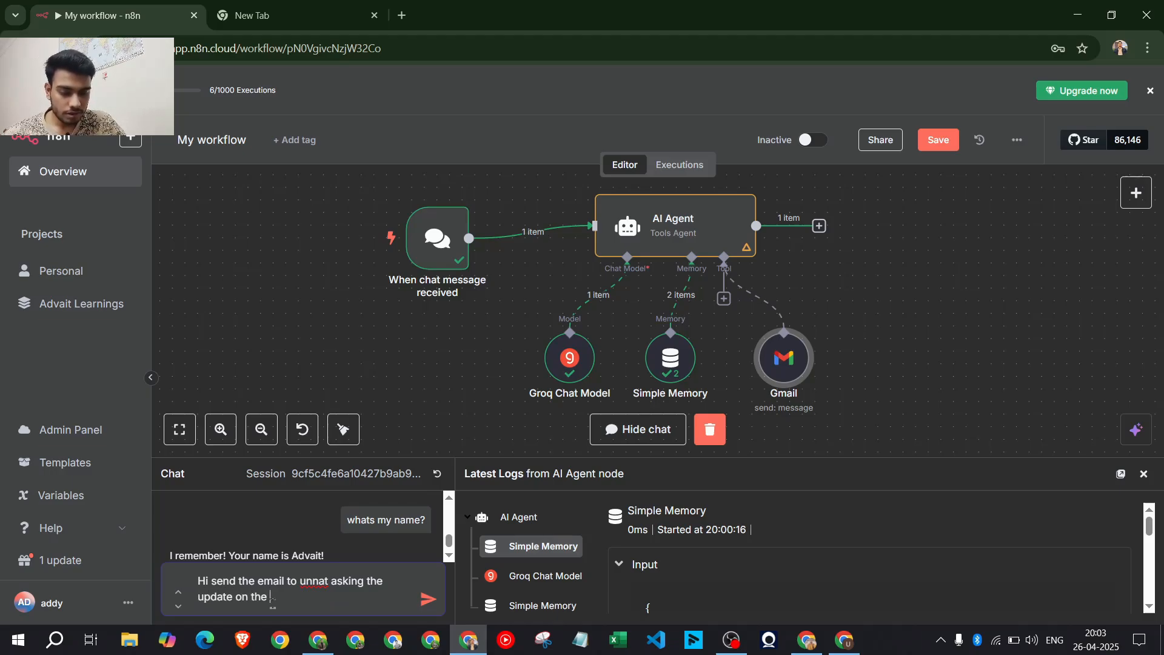
text(AAA project)
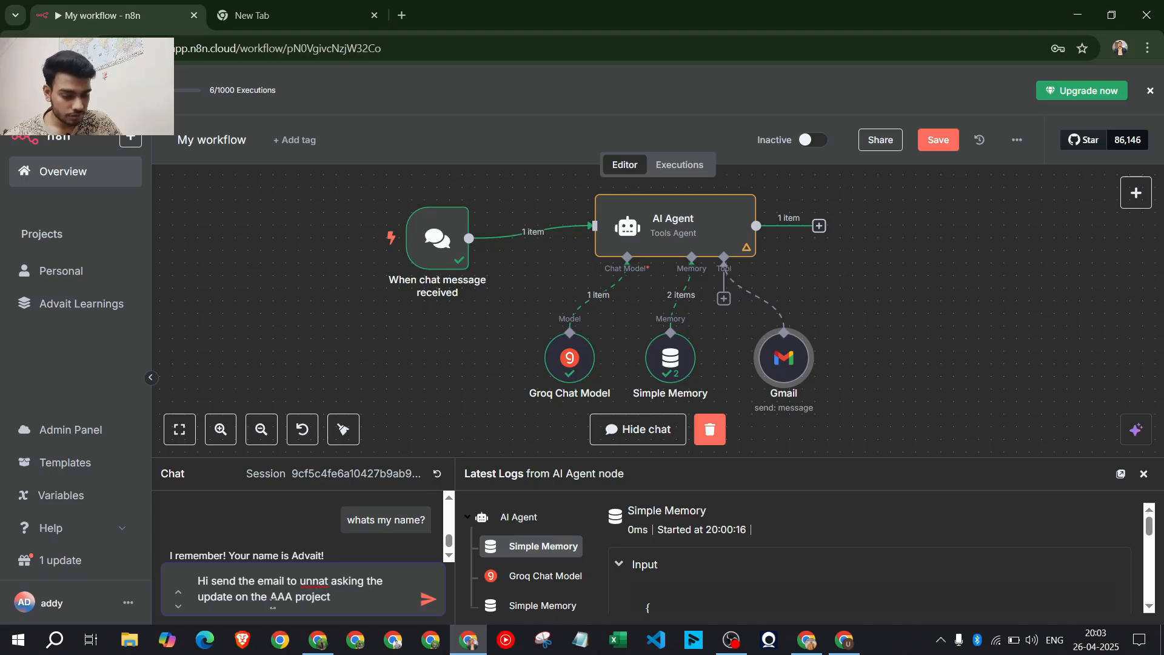
Add the contact's e-mail address on a new line and send the request
key(shift+Return)
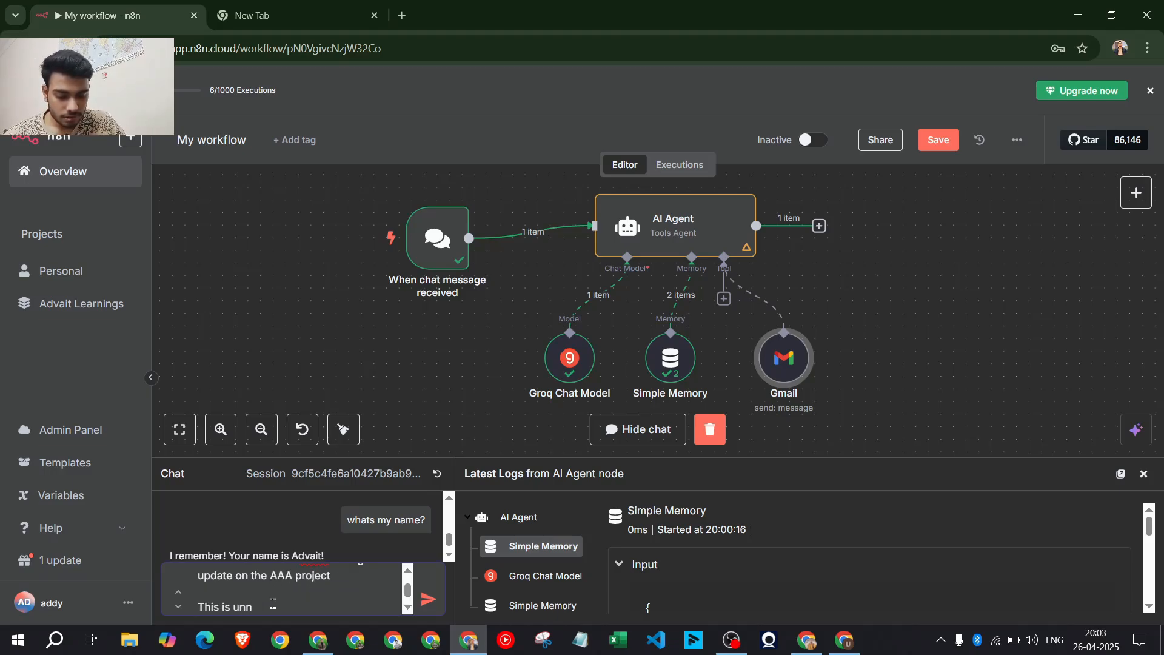
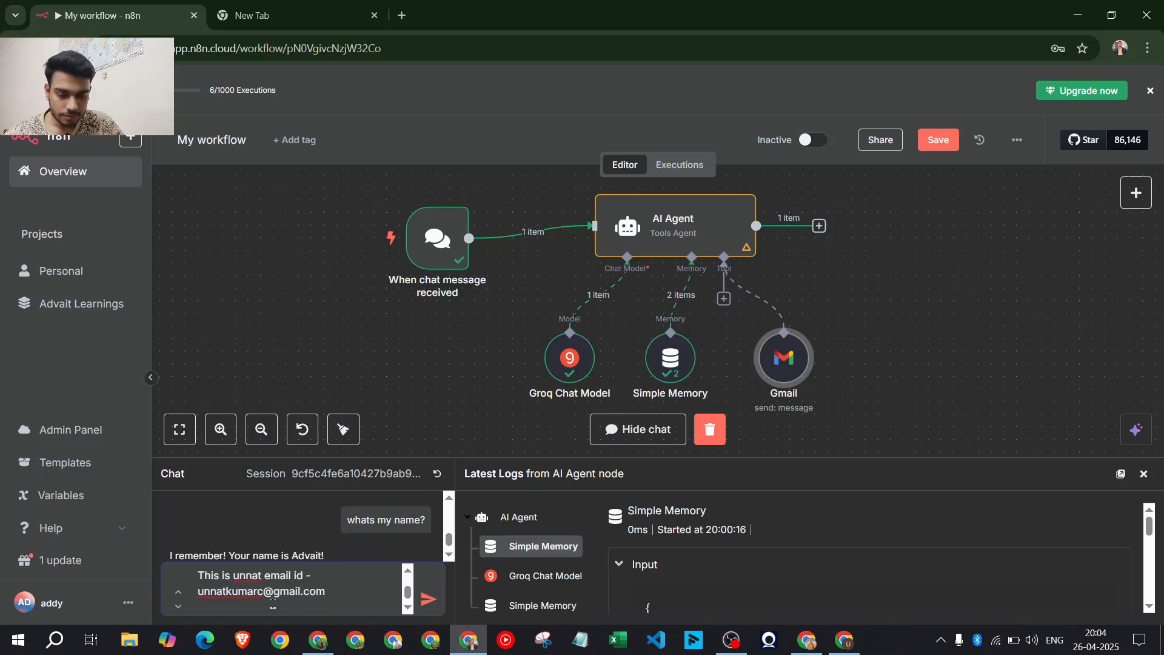
key(shift+Return)
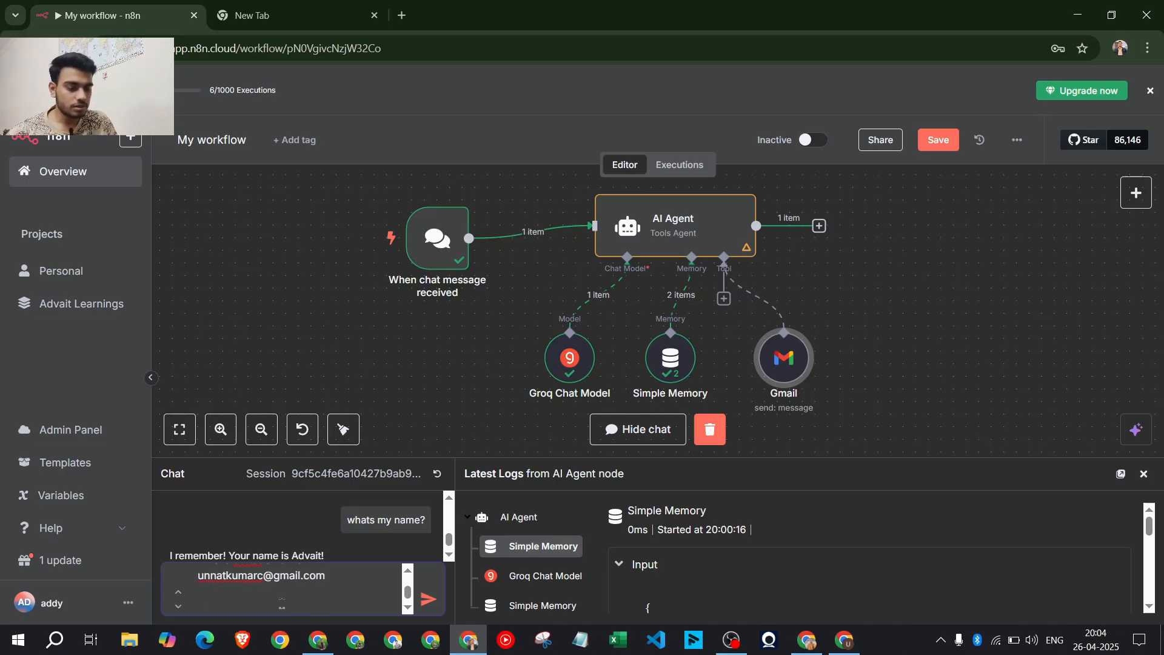
key(Return)
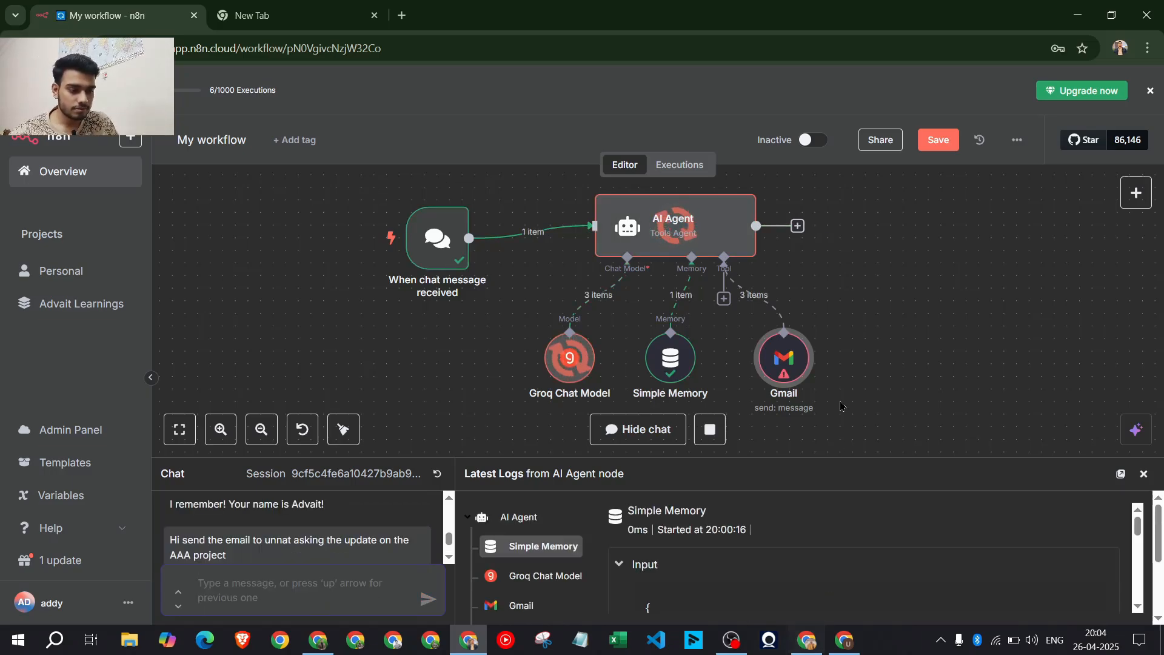
After reviewing the access token error, switch the Gmail tool's credential to 'Gmail account'
double_click(791, 364)
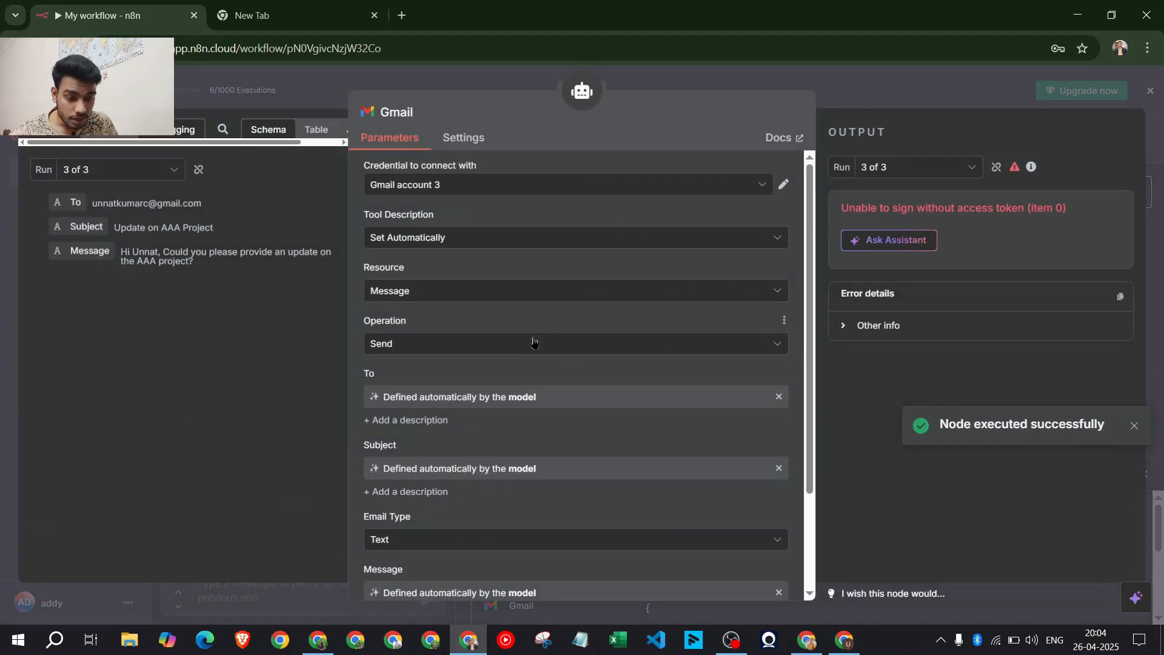
scroll(525, 362, down, 3)
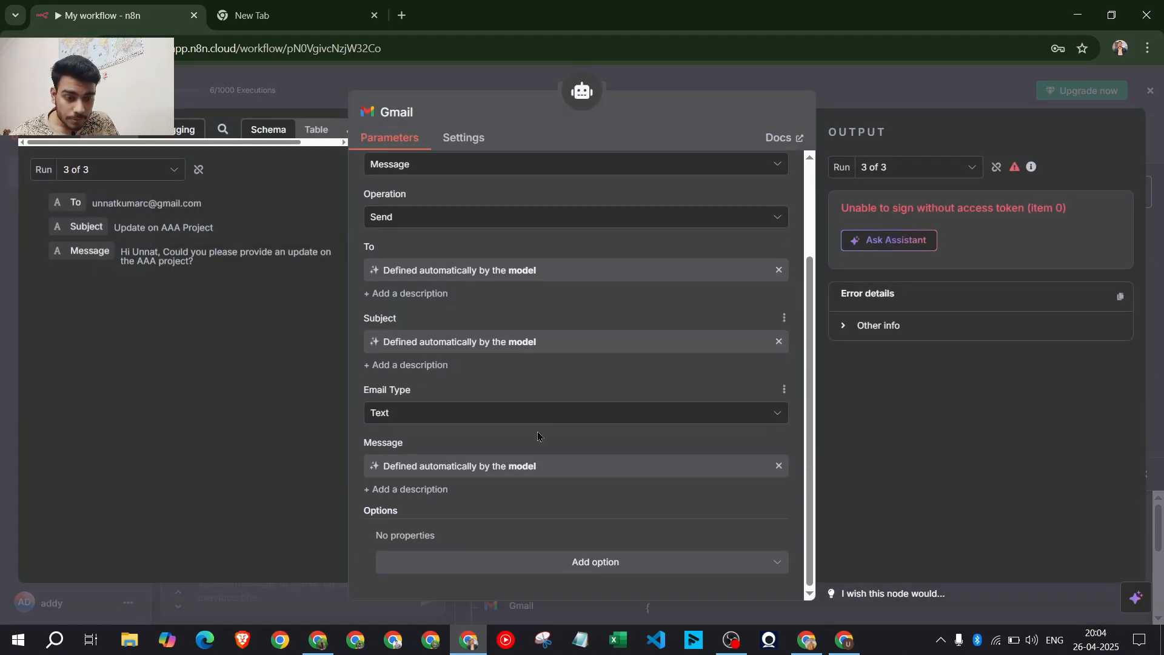
scroll(541, 437, up, 3)
click(879, 327)
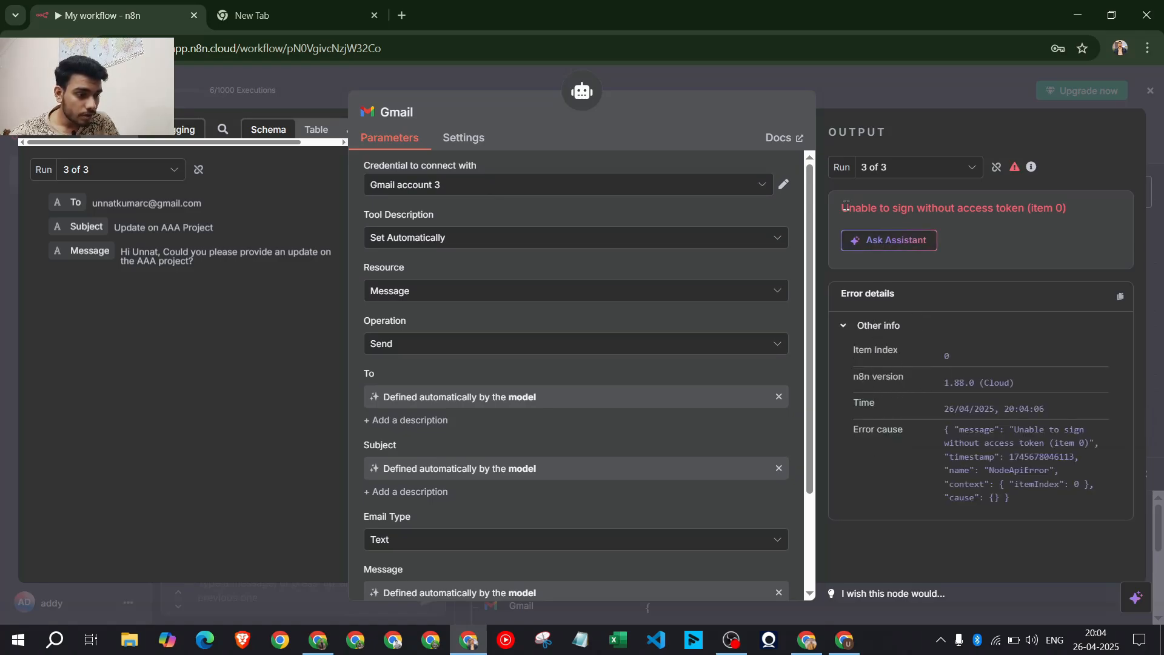
drag(846, 206, 1068, 208)
click(1072, 251)
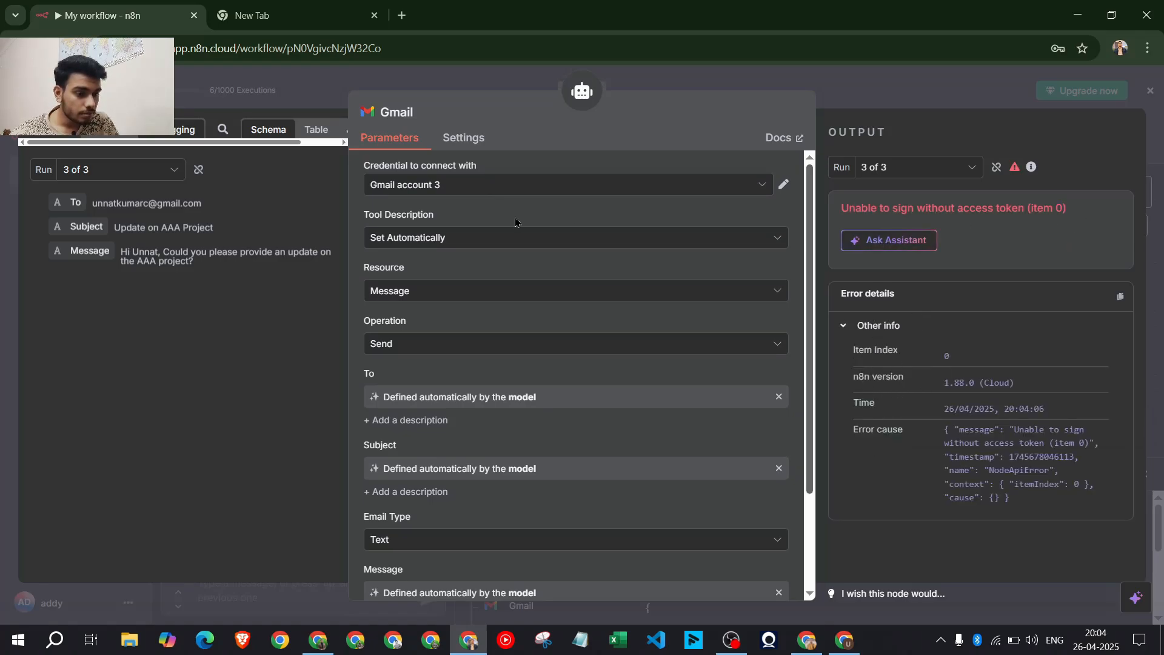
click(464, 187)
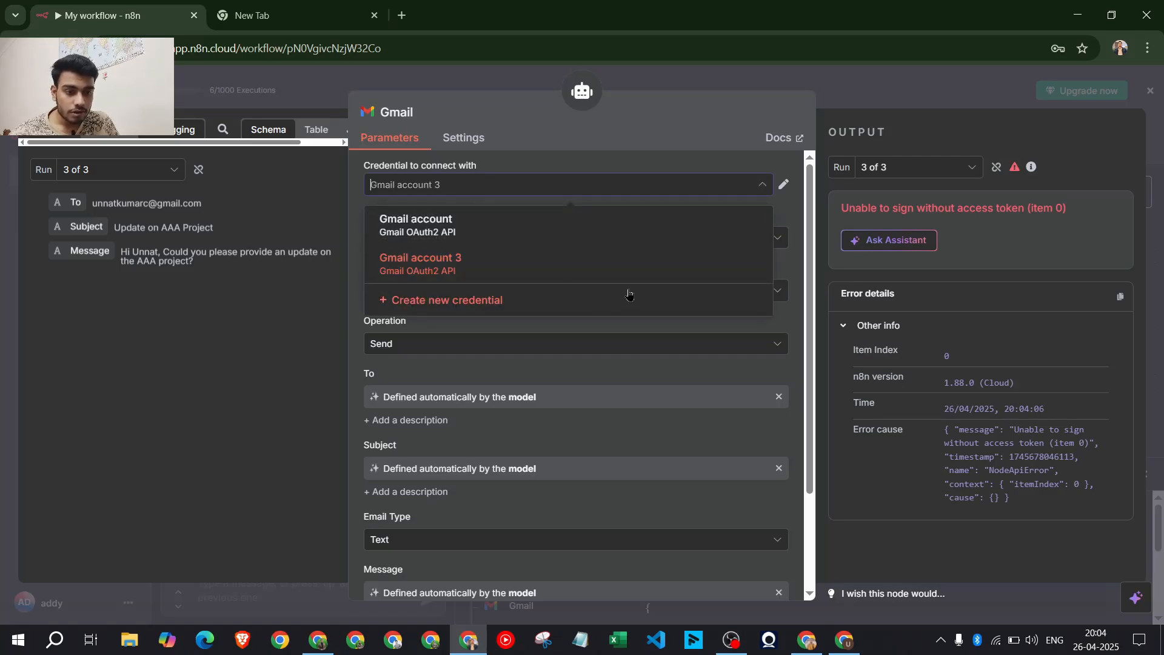
click(506, 225)
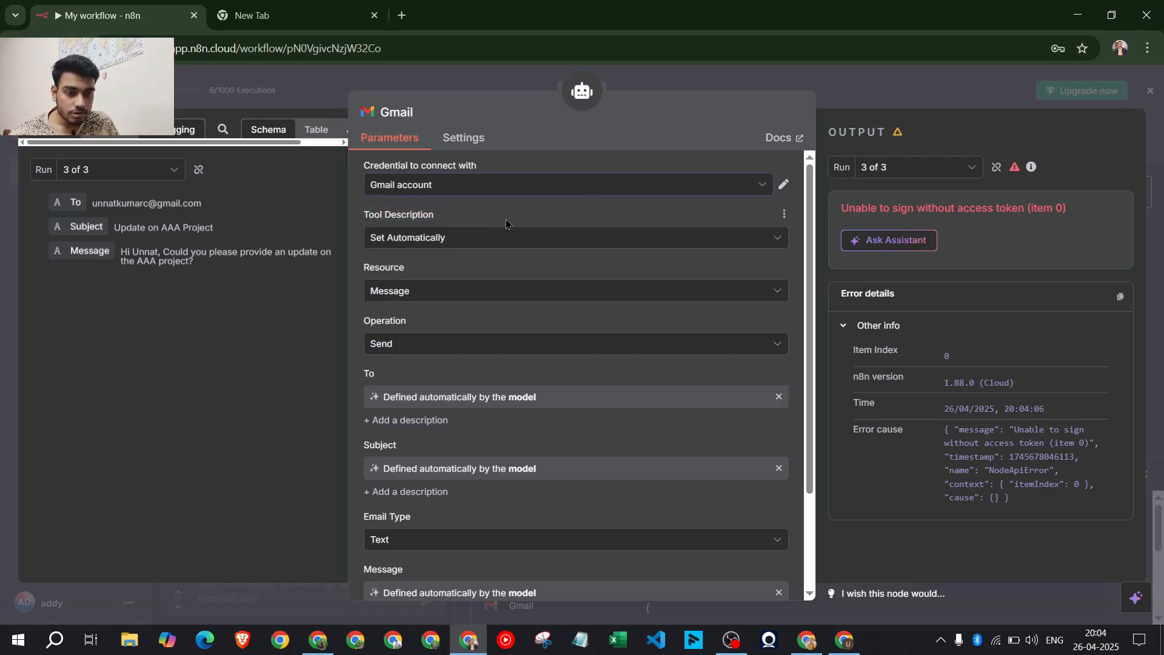
click(496, 190)
click(633, 157)
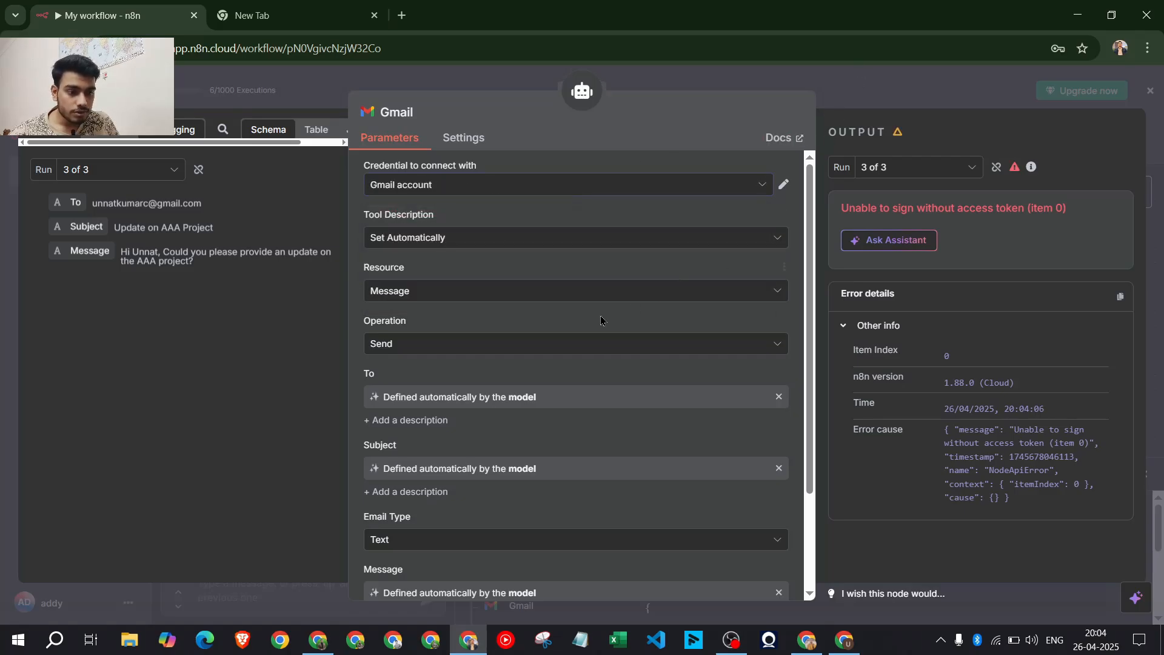
click(859, 78)
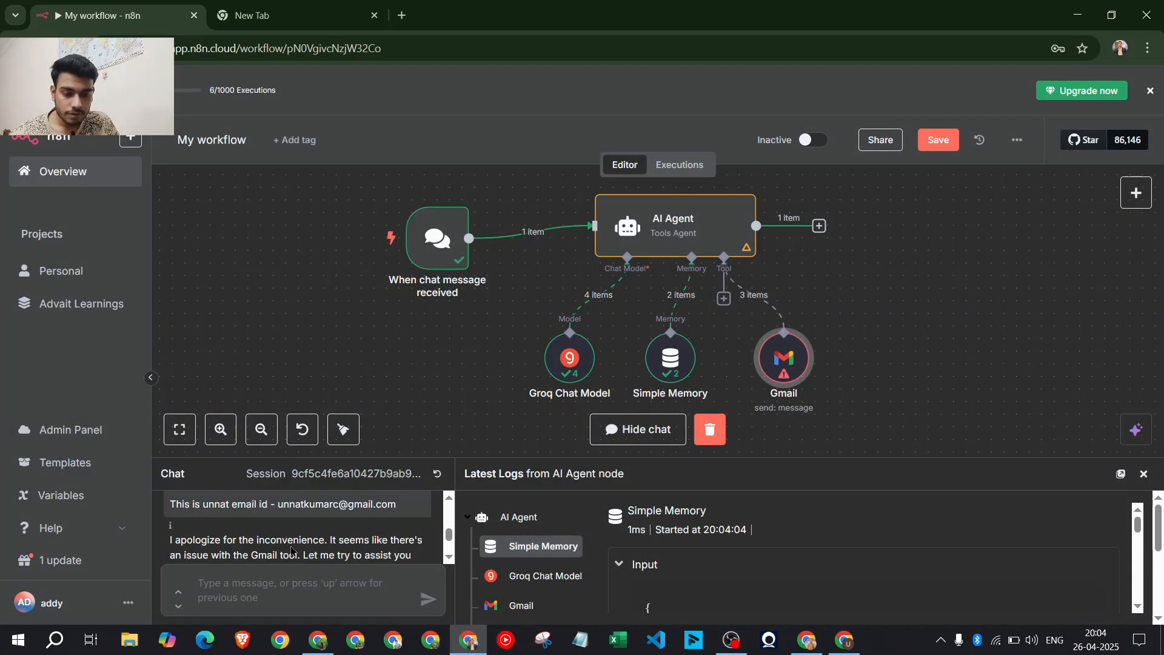
Resend the AAA project email request to the agent from the chat
scroll(379, 535, up, 1)
scroll(400, 527, down, 2)
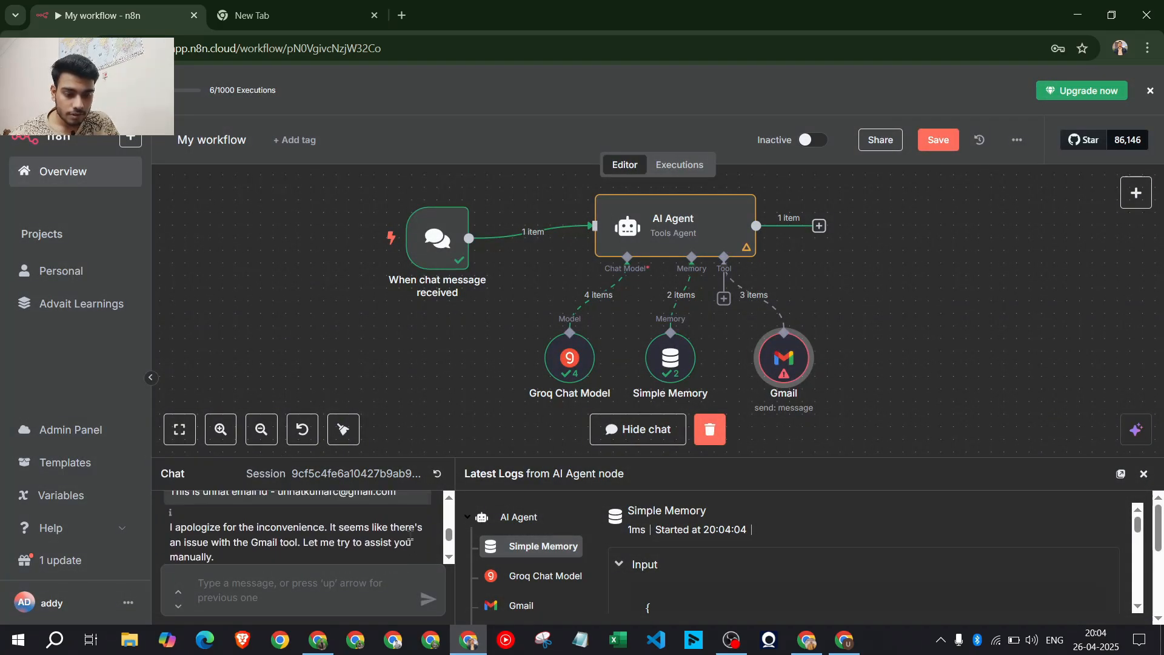
scroll(418, 516, up, 1)
scroll(419, 516, down, 3)
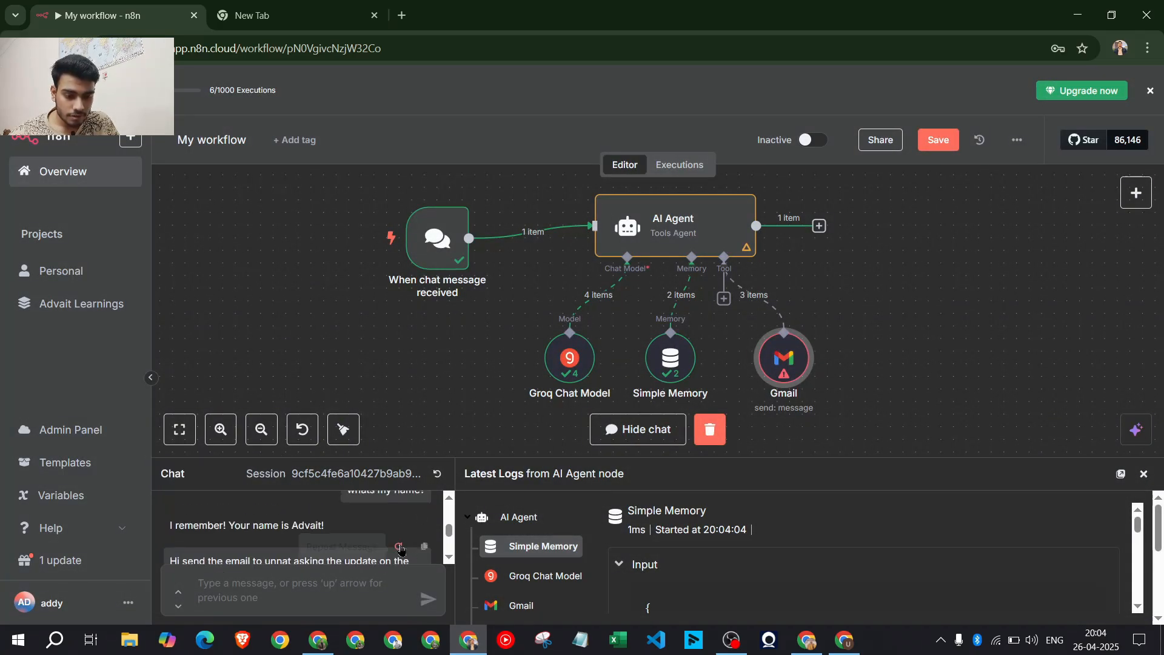
click(408, 542)
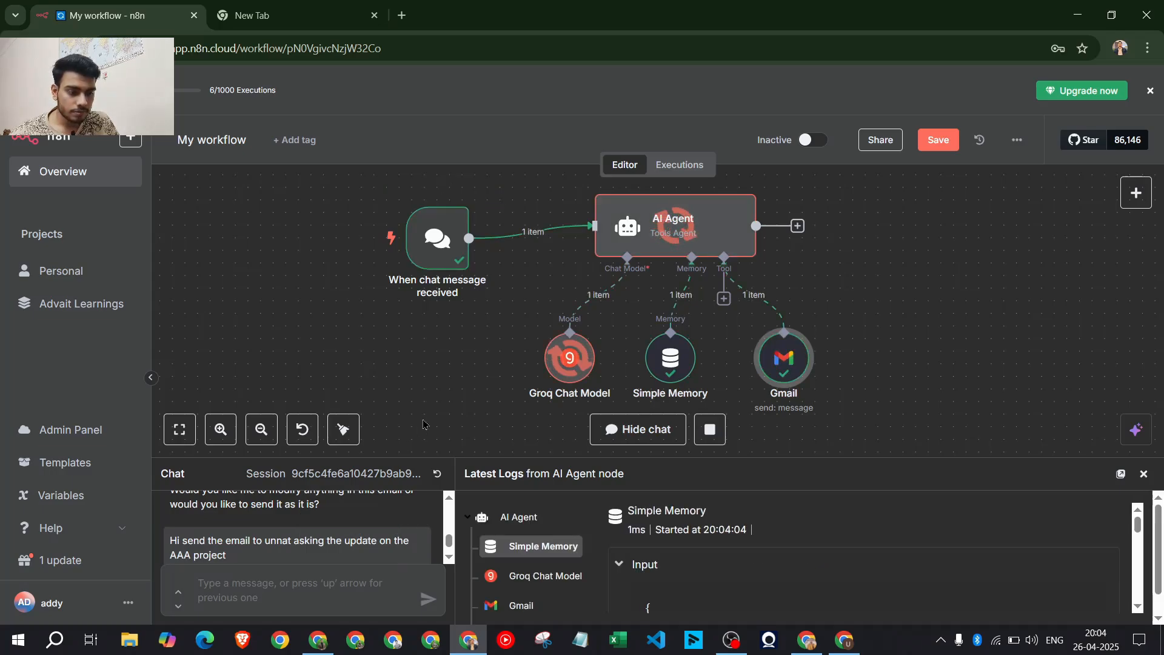
Open Gmail in a new browser tab
scroll(318, 544, down, 1)
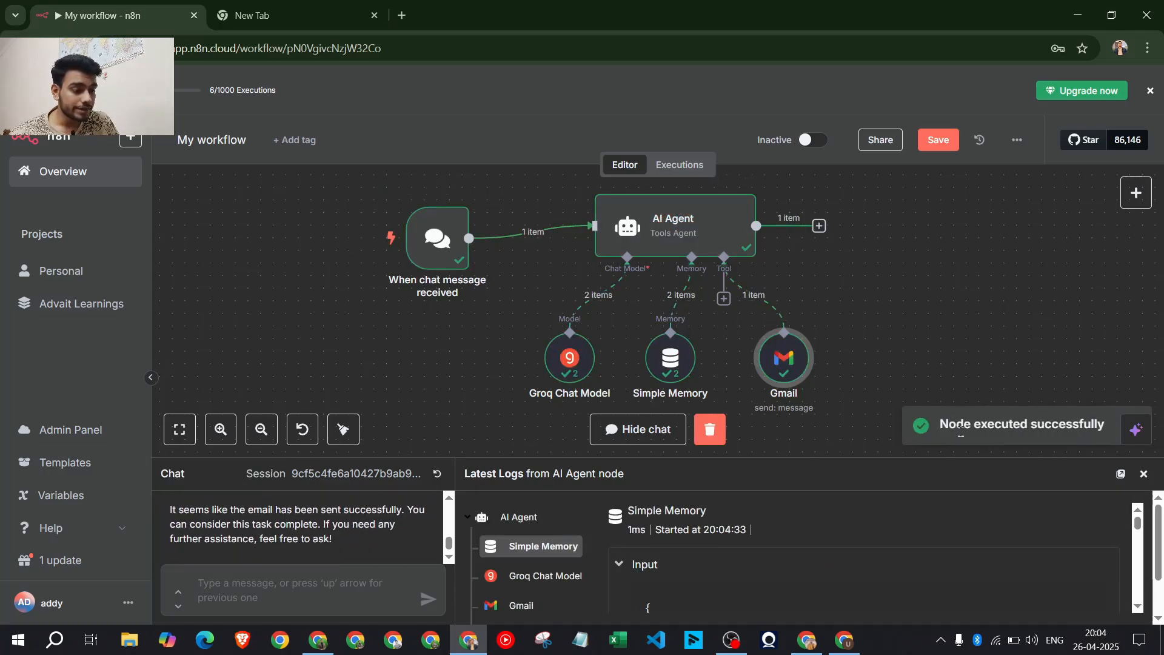
click(318, 639)
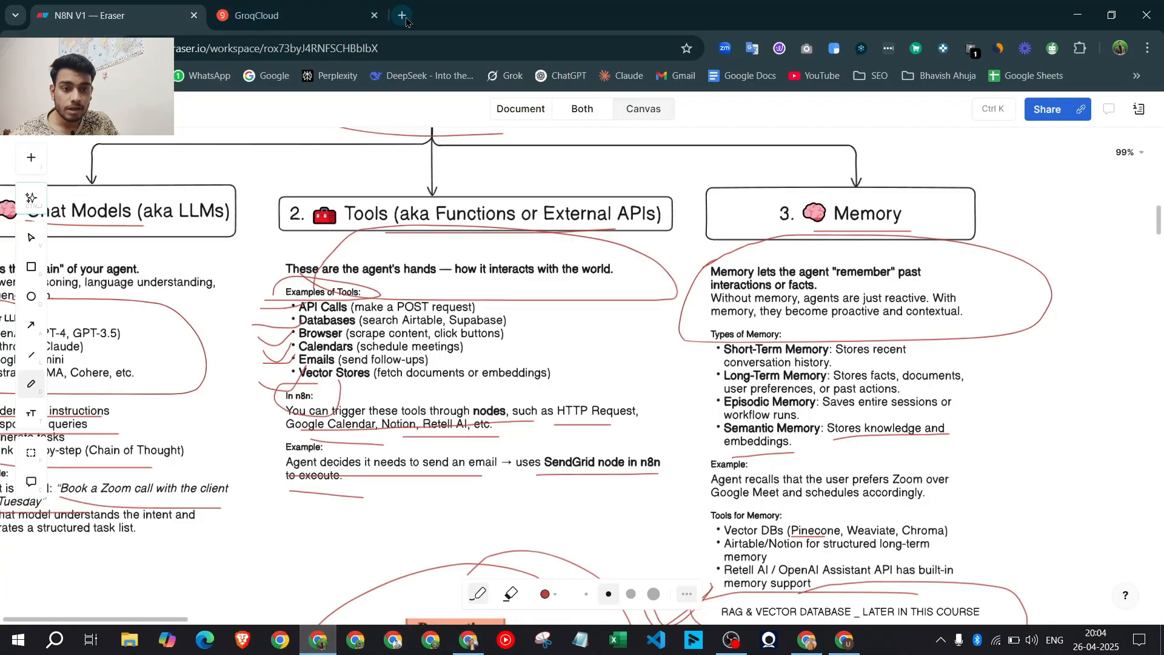
key(ctrl+t)
click(676, 76)
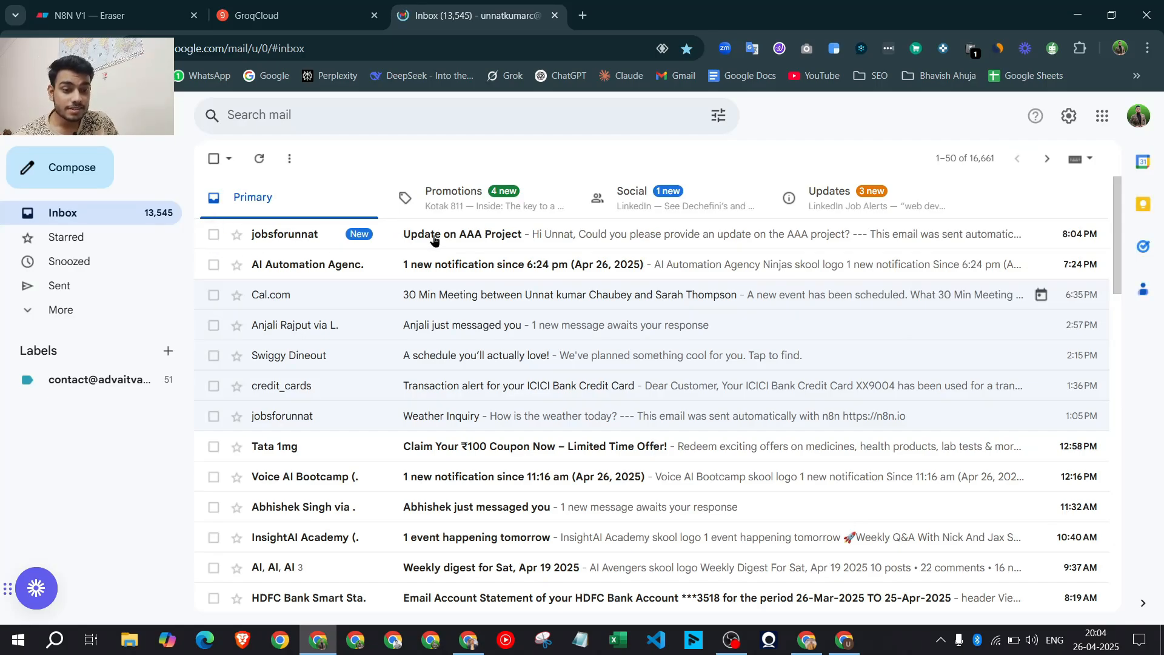
Open the 'Update on AAA Project' email and point out its subject and body
click(470, 242)
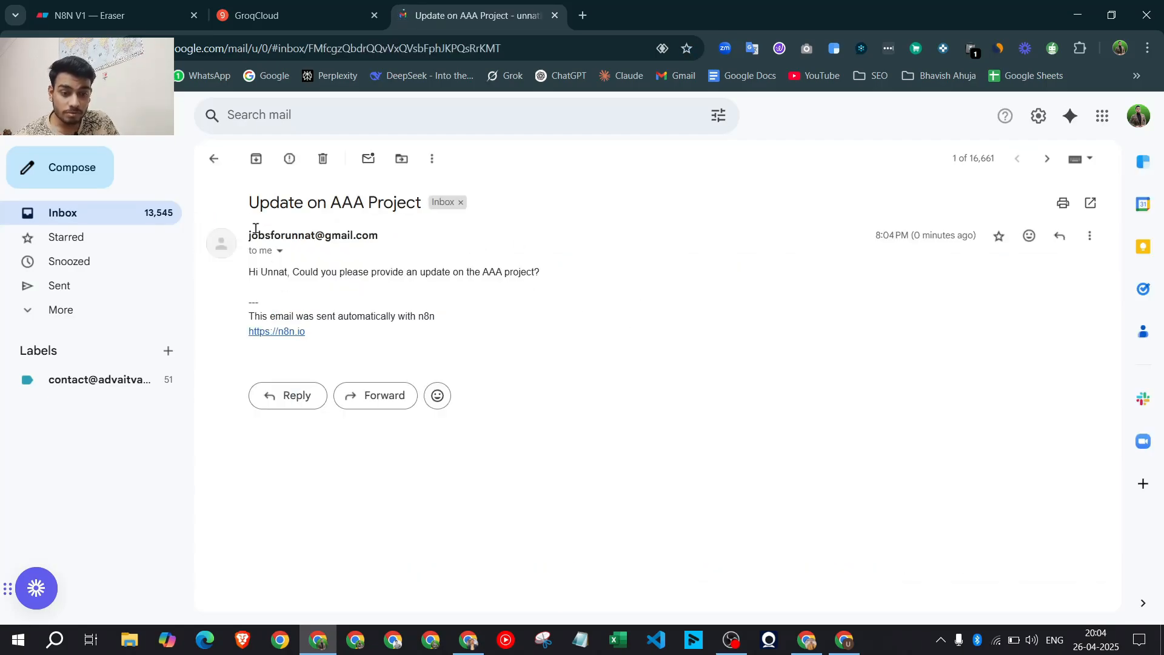
drag(248, 202, 420, 206)
click(457, 289)
drag(249, 272, 484, 288)
click(576, 283)
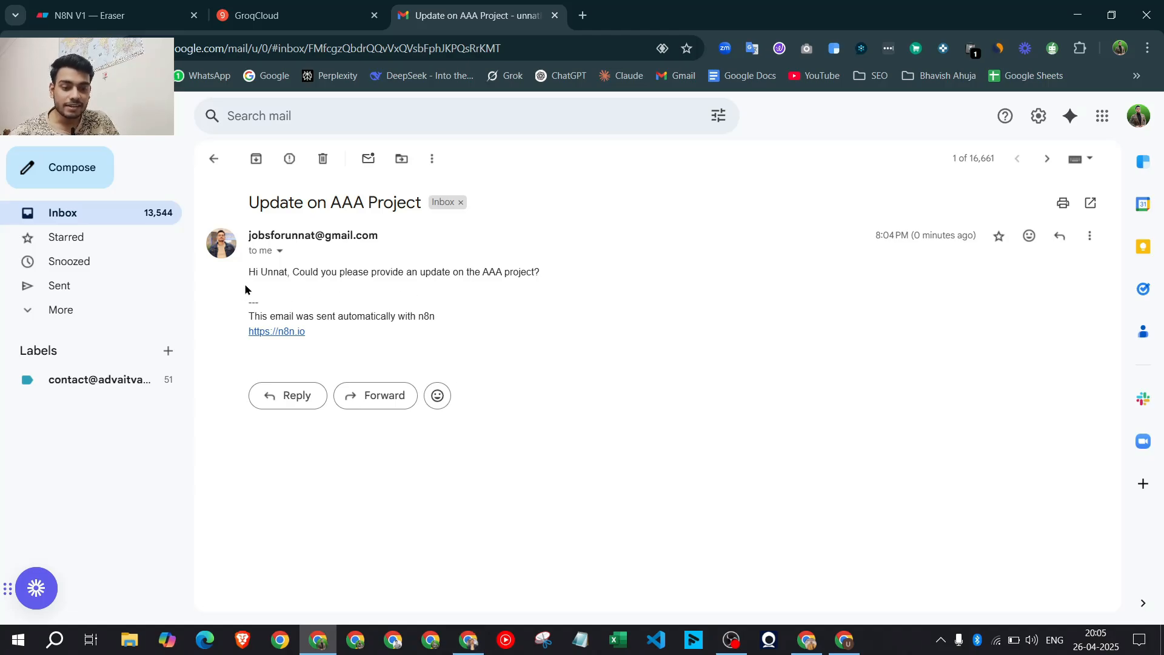
drag(267, 301, 238, 276)
click(281, 290)
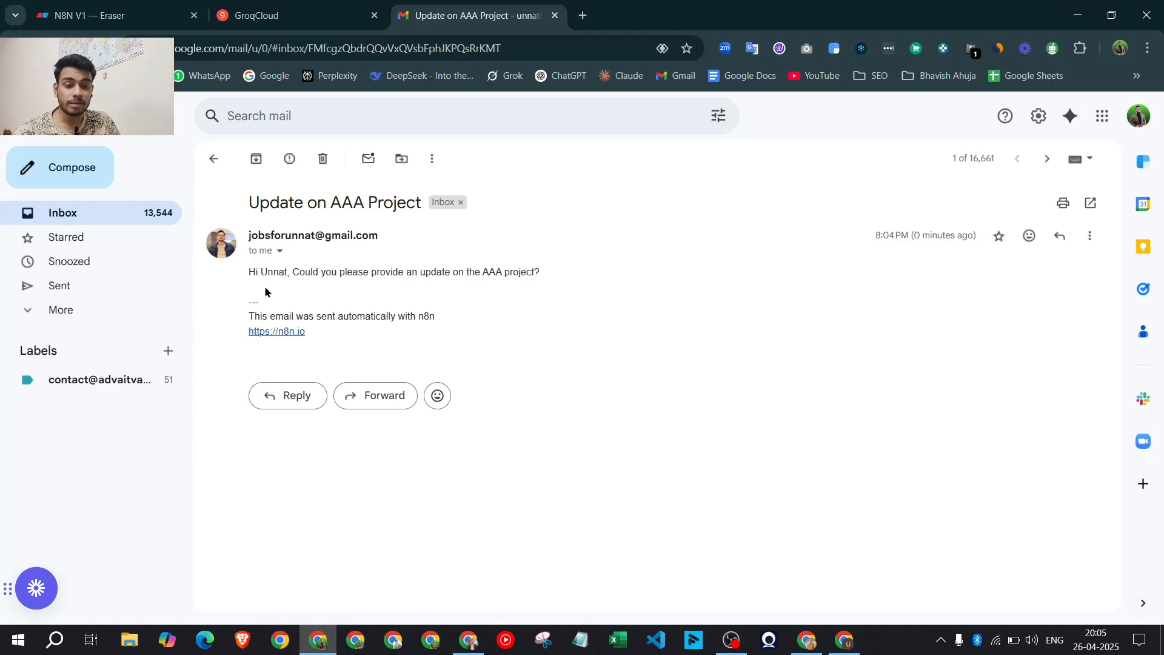
Highlight the n8n automatic-sending signature footer, then return to the n8n window
drag(335, 349, 224, 304)
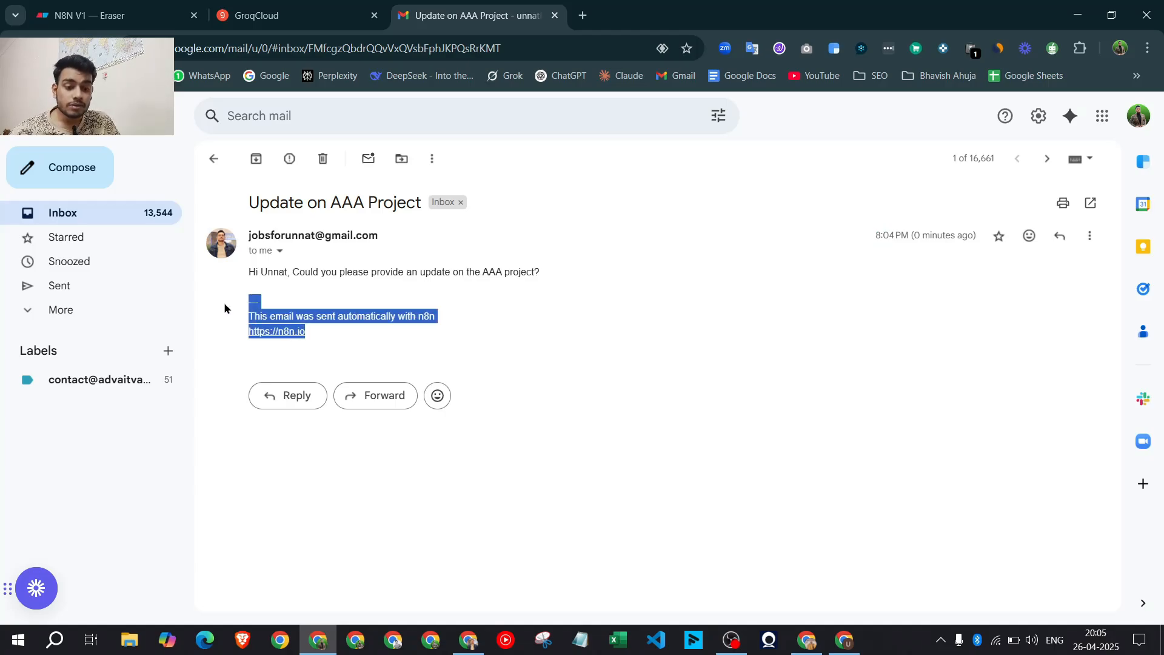
click(330, 343)
drag(331, 343, 248, 306)
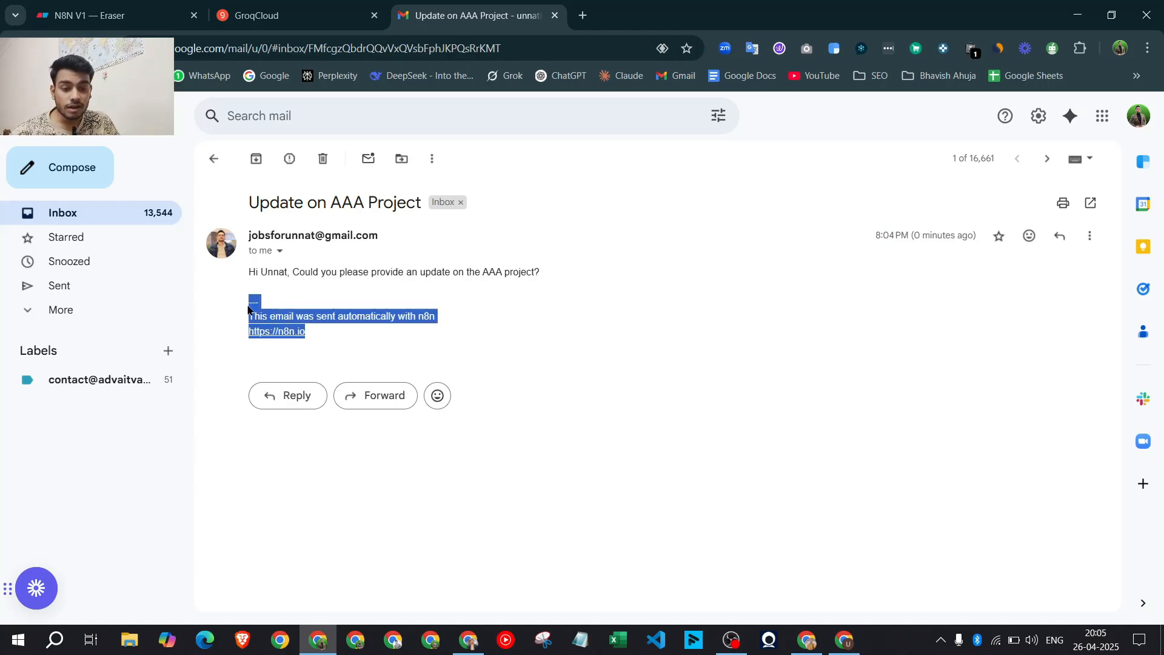
click(412, 306)
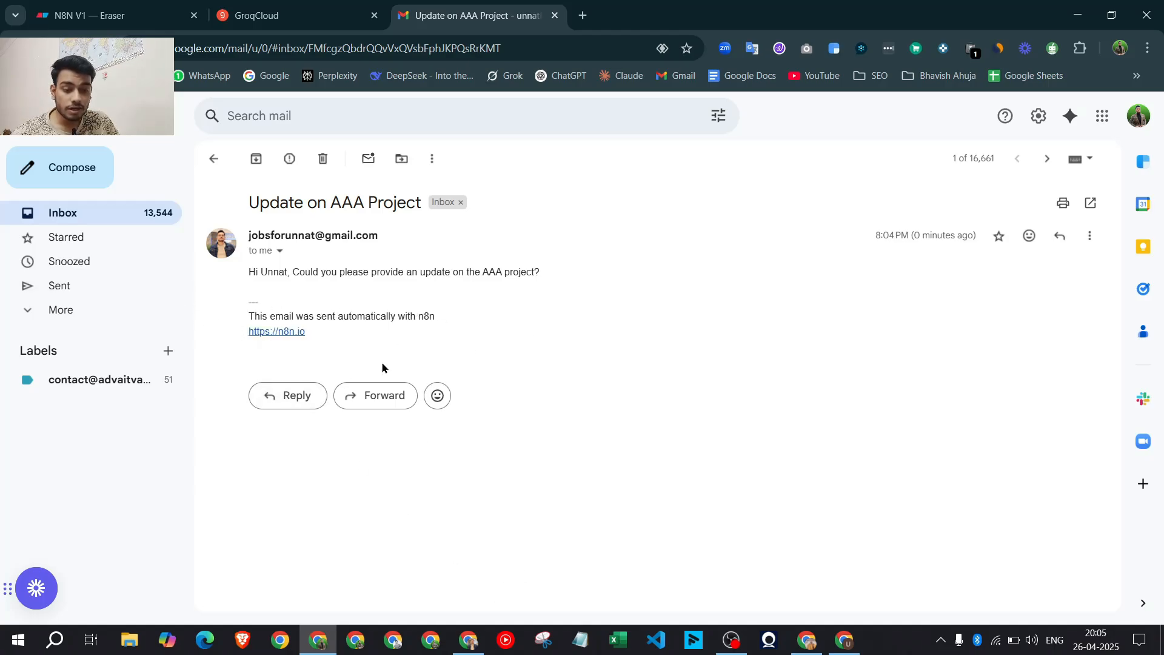
drag(305, 331, 236, 304)
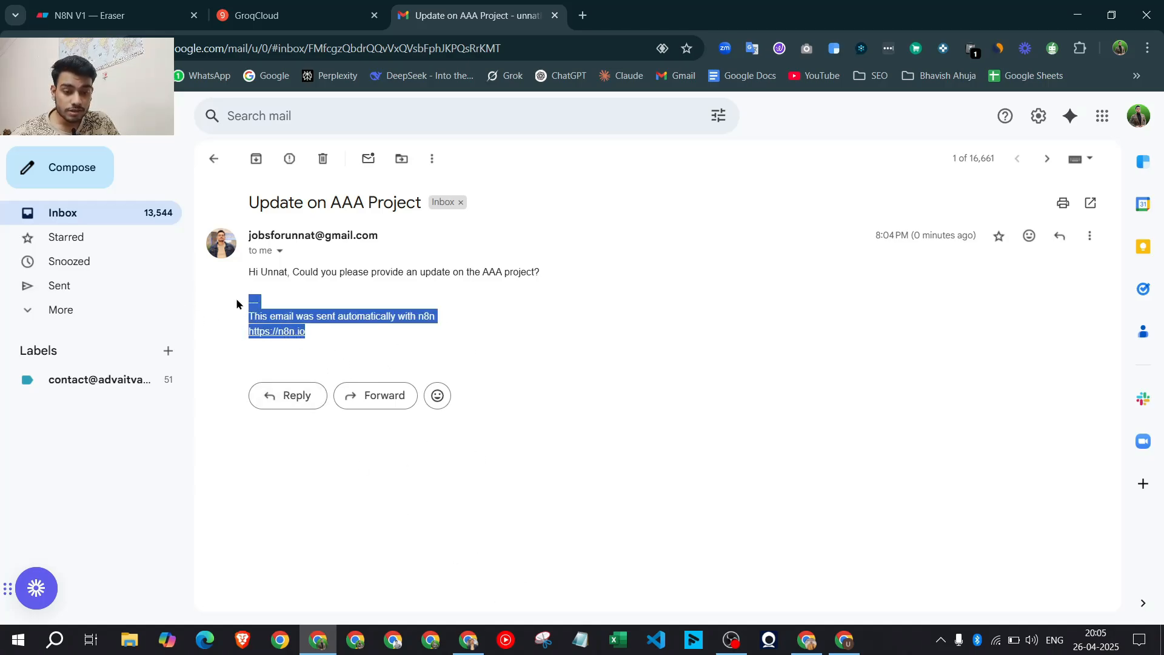
click(468, 640)
Add the Gmail tool's Append n8n Attribution option and switch it off
double_click(790, 368)
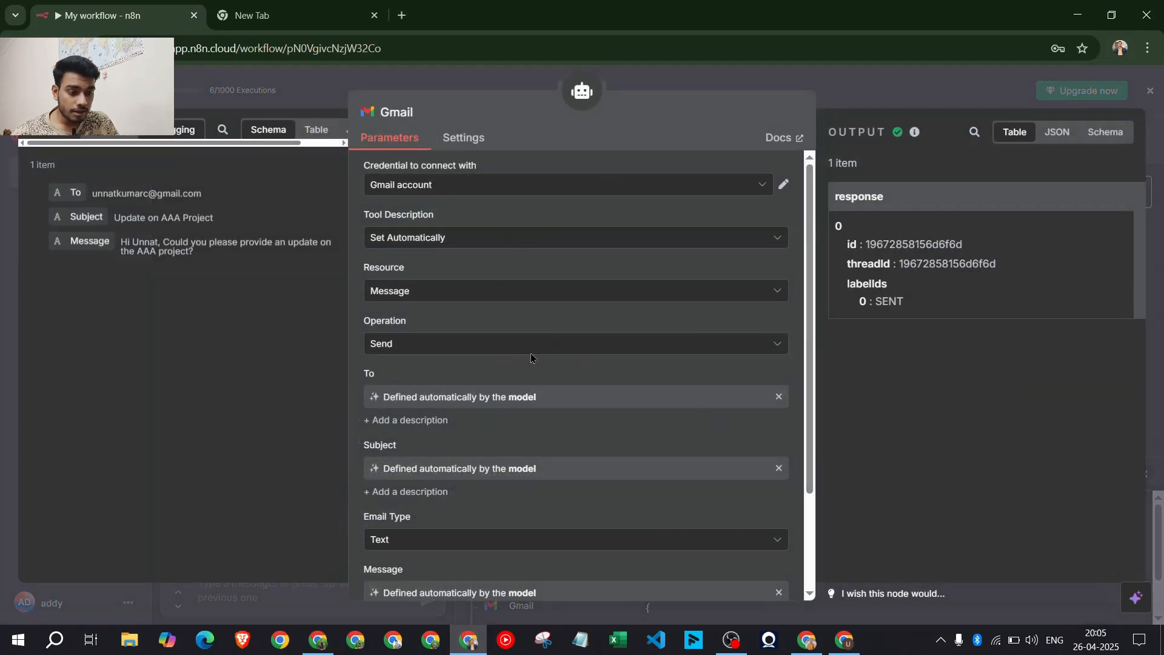
scroll(529, 414, down, 3)
click(592, 558)
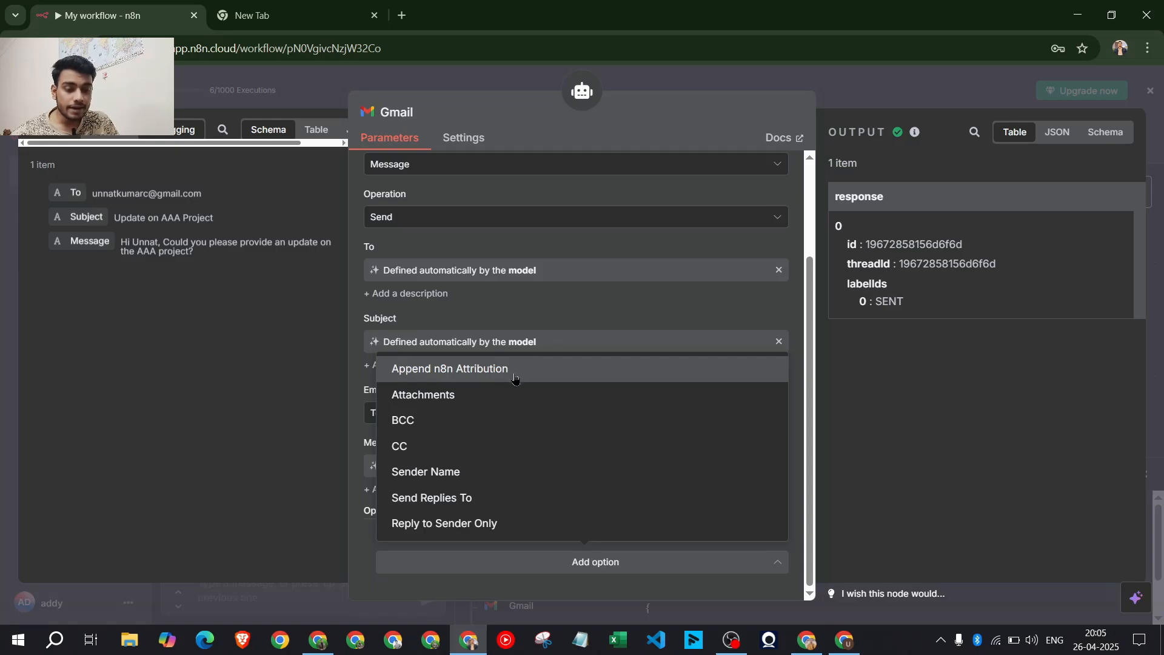
click(515, 379)
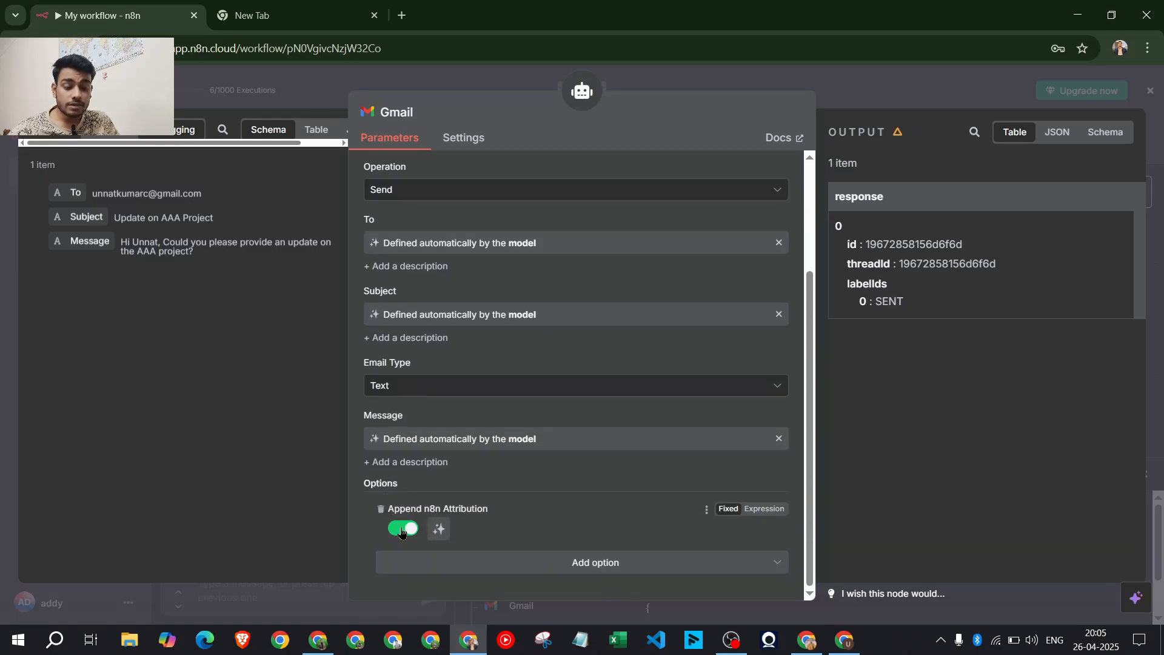
click(401, 529)
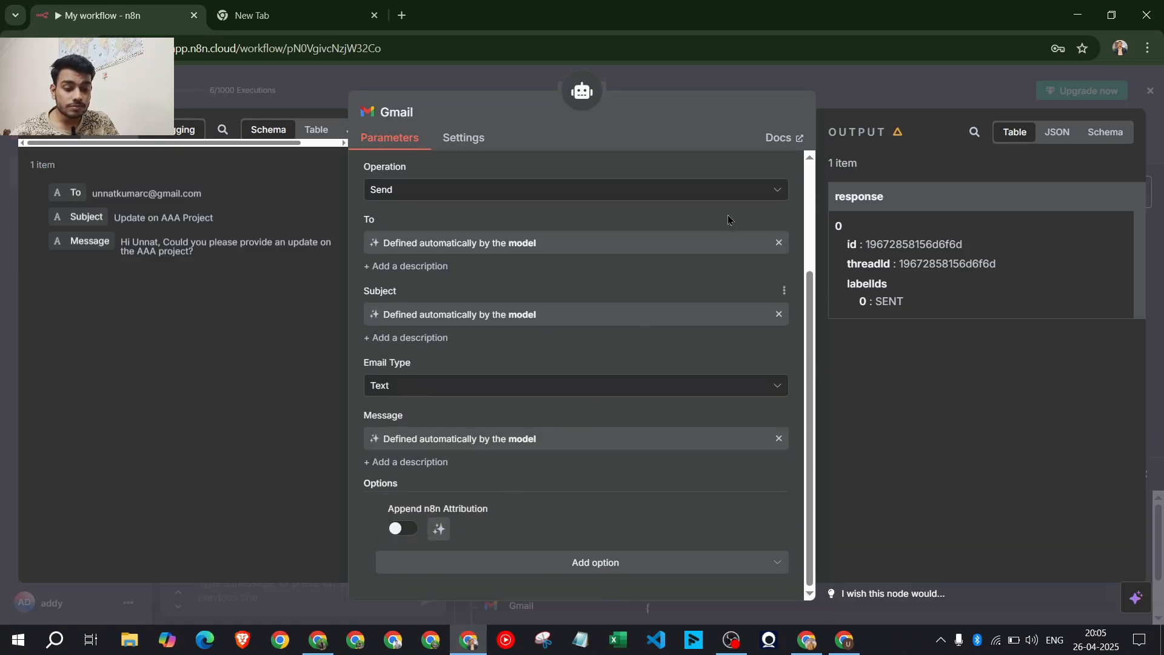
click(839, 85)
Check the old n8n signature in the received email, then return to the workflow
click(318, 640)
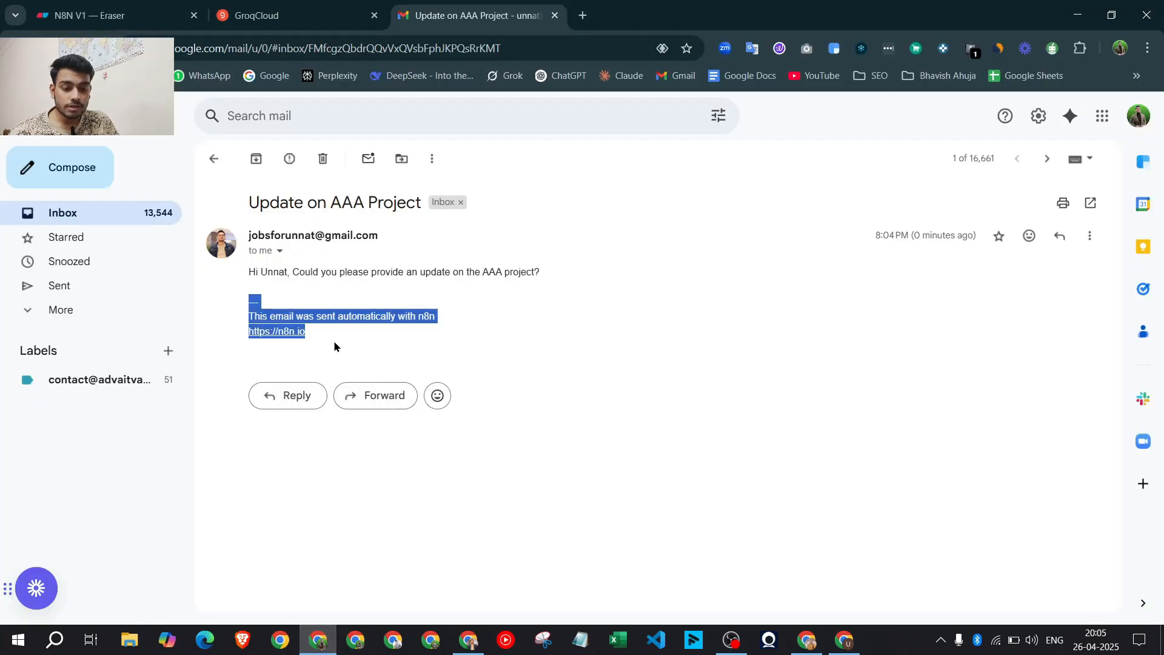
drag(333, 342, 241, 292)
click(473, 358)
click(477, 636)
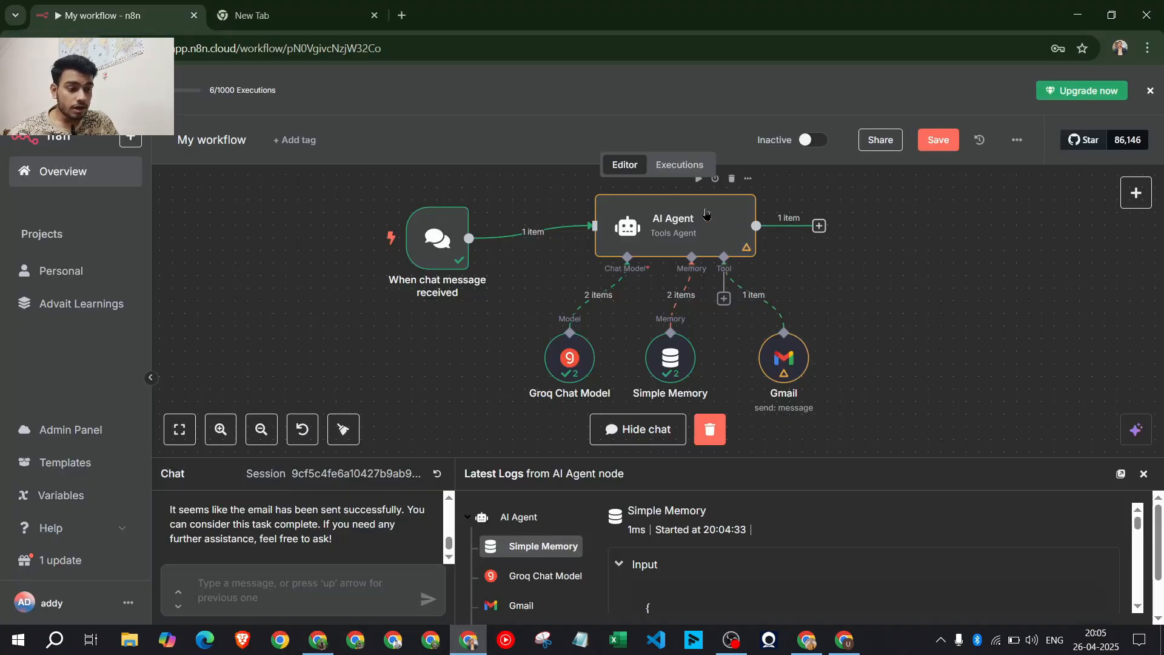
Repost the earlier send-email chat request so the agent resends the AAA Project update email
click(705, 212)
double_click(705, 213)
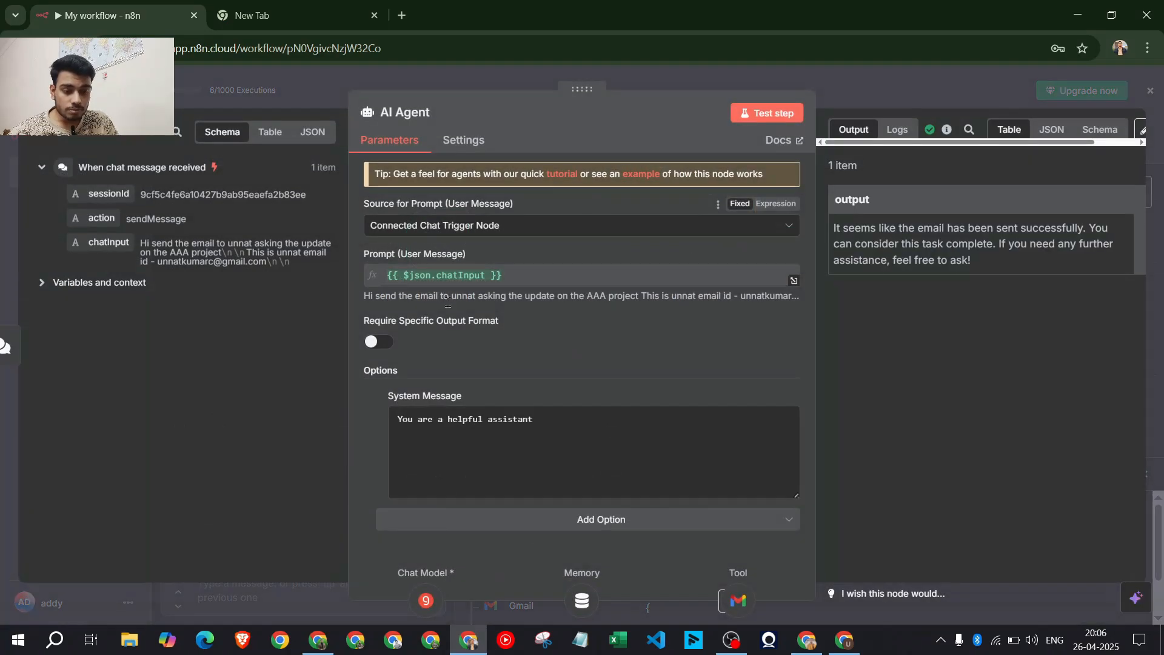
click(875, 81)
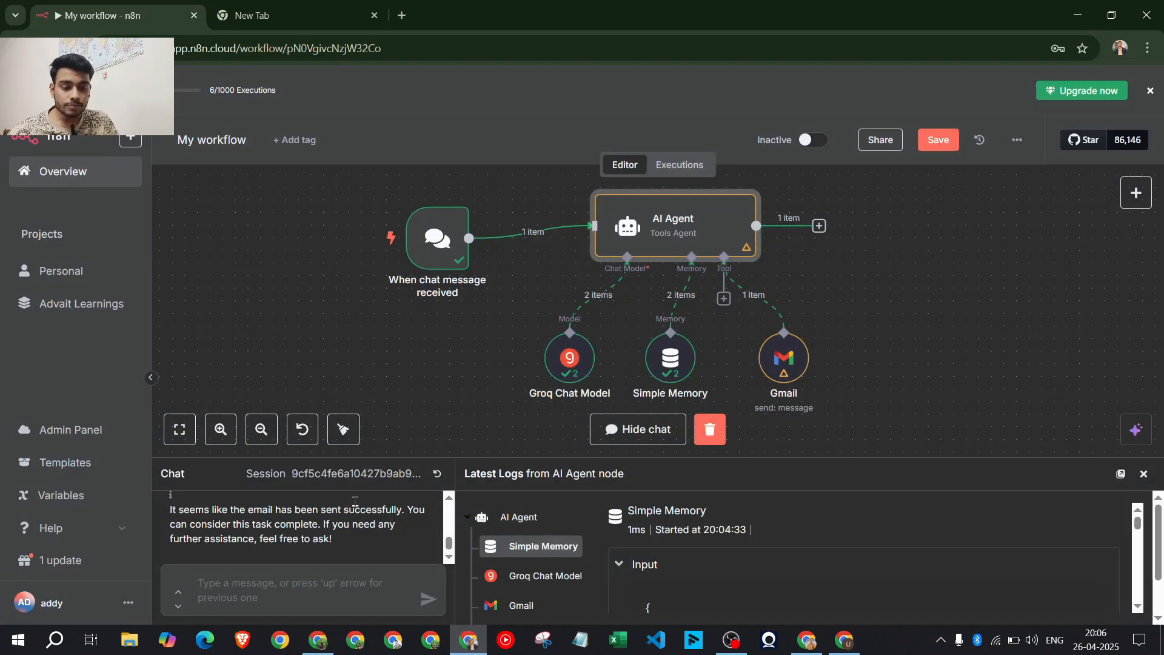
scroll(327, 533, up, 3)
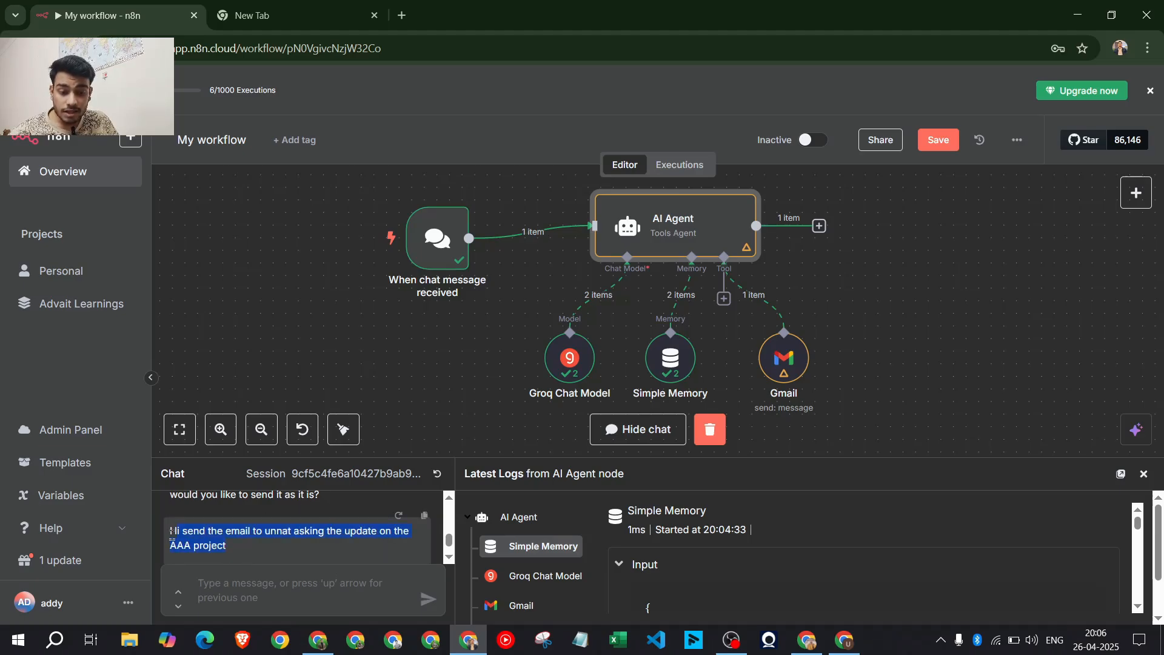
click(399, 515)
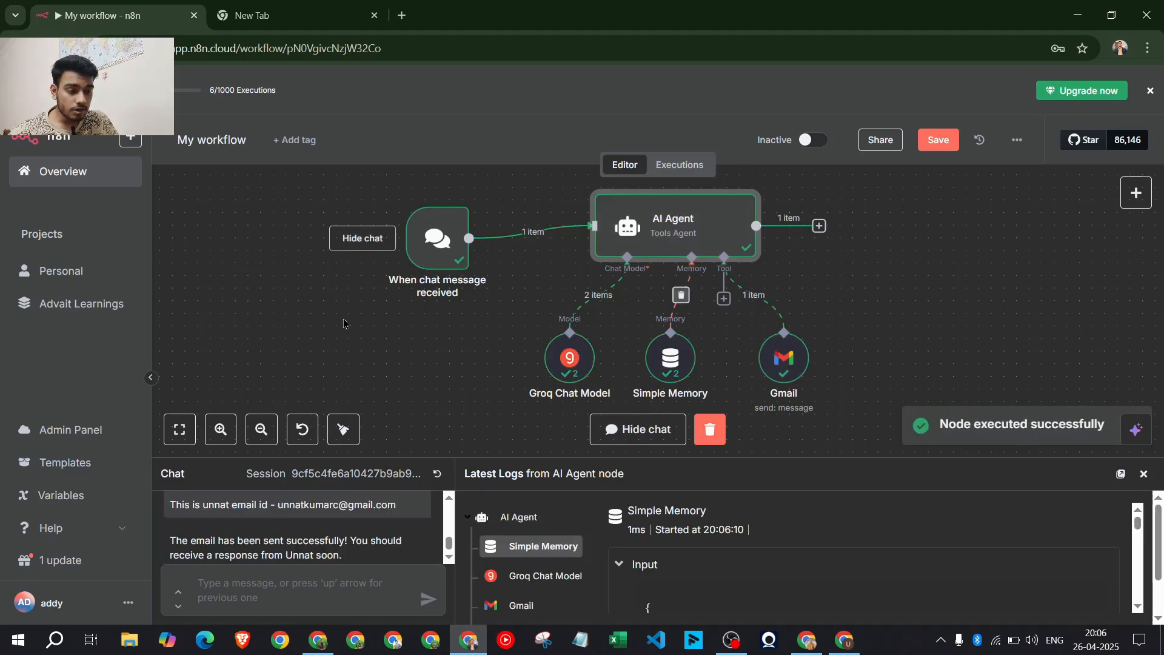
click(318, 639)
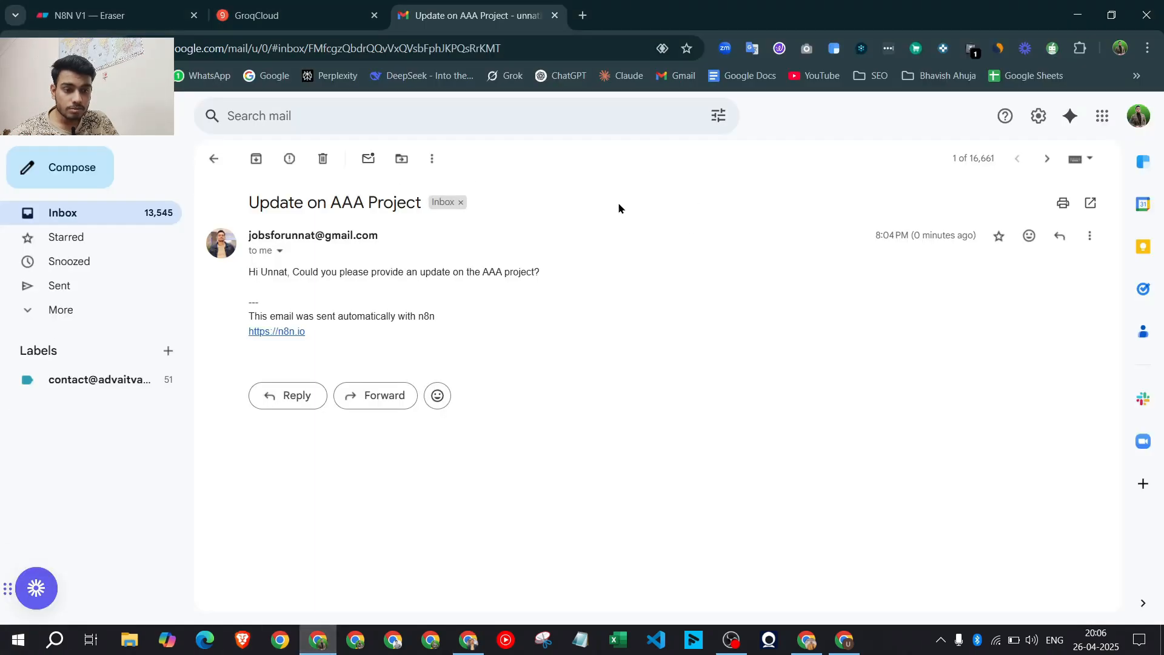
Open the newest Update on AAA Project email and confirm its sign-off has no n8n footer
click(213, 161)
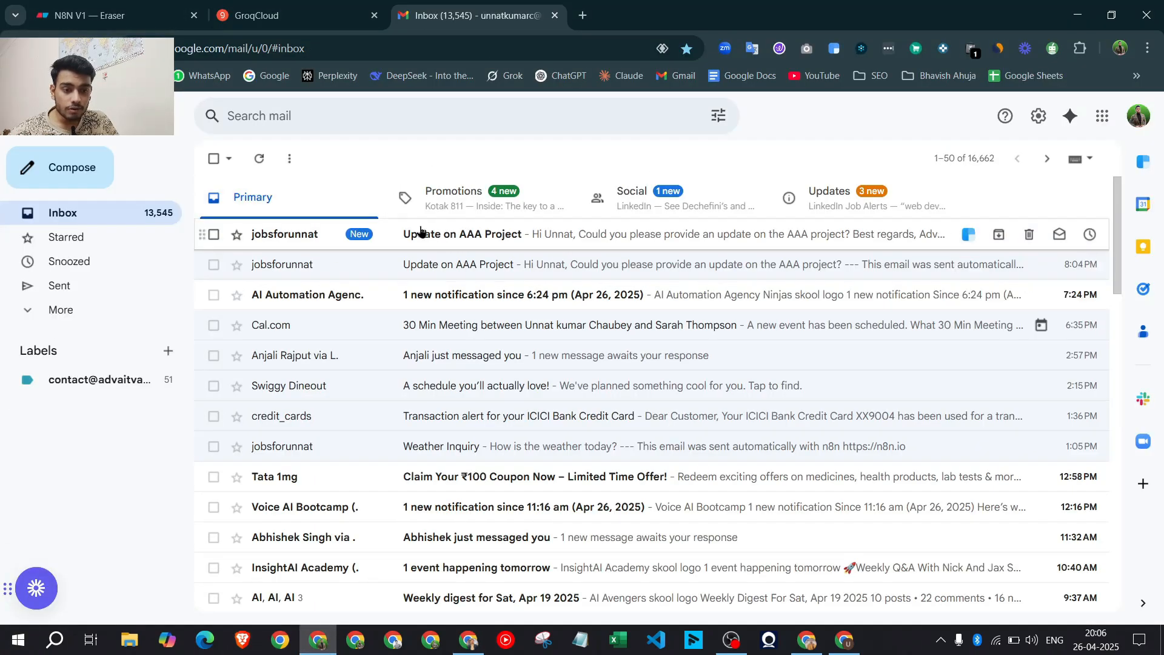
click(469, 236)
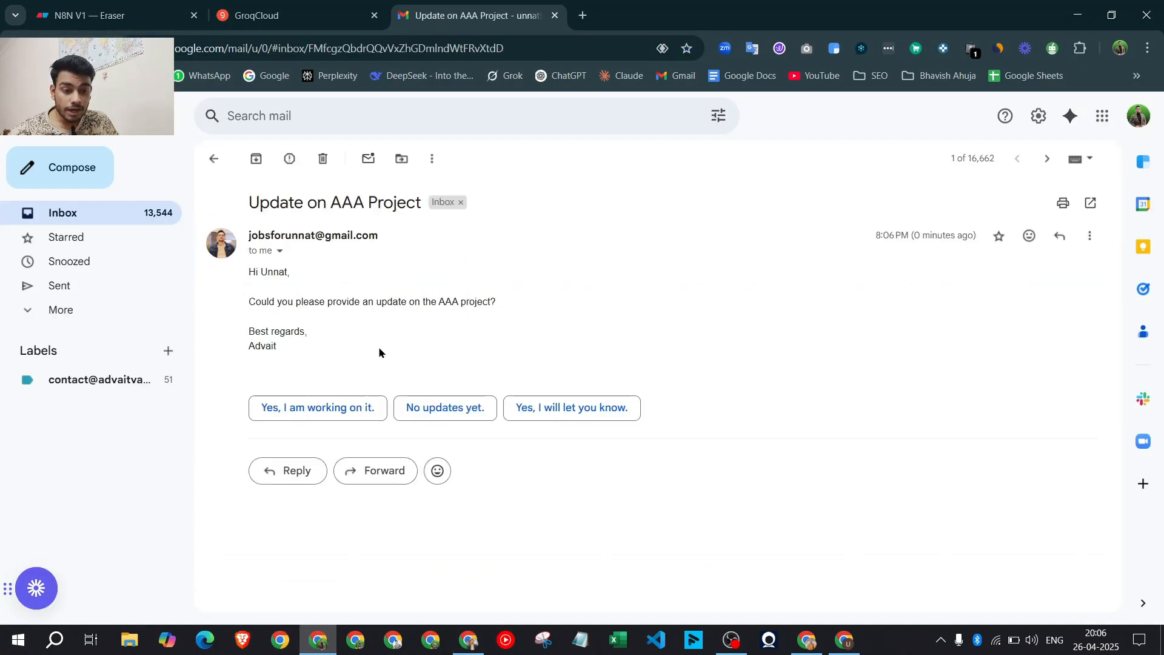
drag(290, 349, 248, 332)
click(295, 344)
click(307, 364)
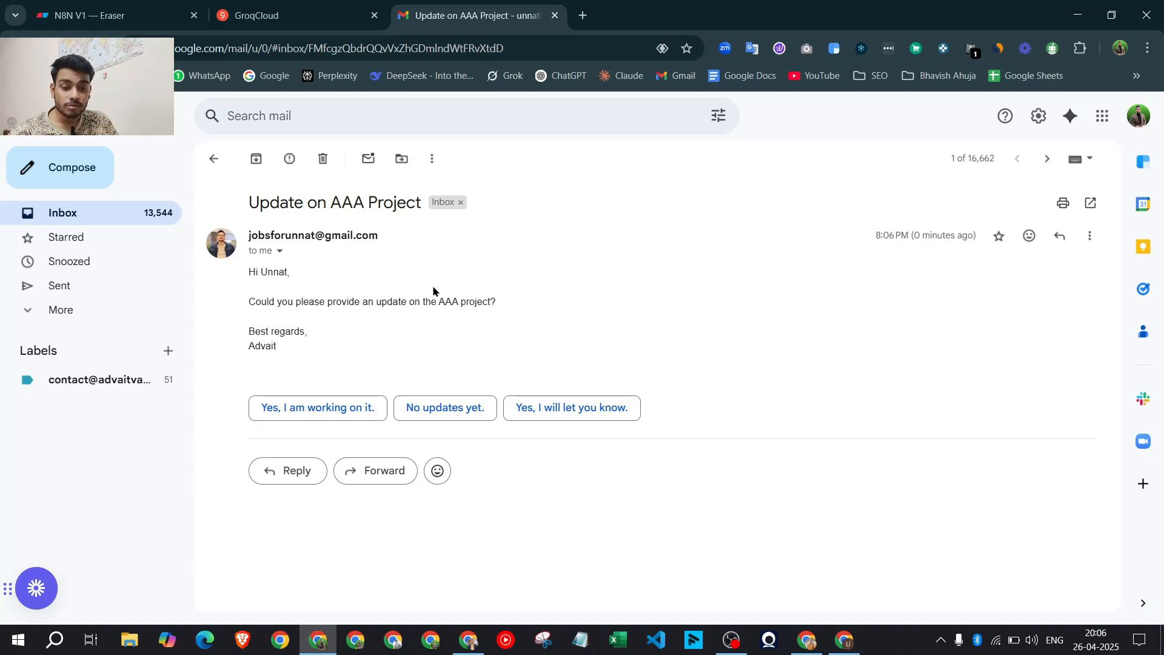
click(215, 159)
key(alt+Tab)
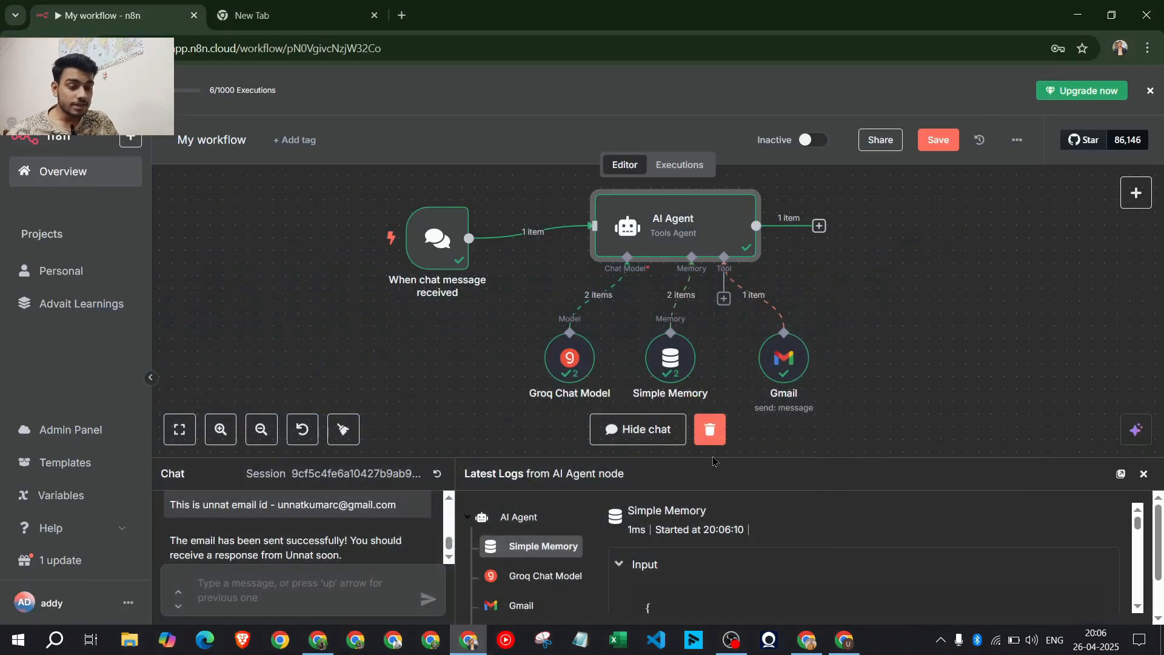
Attach an Airtable Tool to the agent with resource Record and operation Search
click(1136, 193)
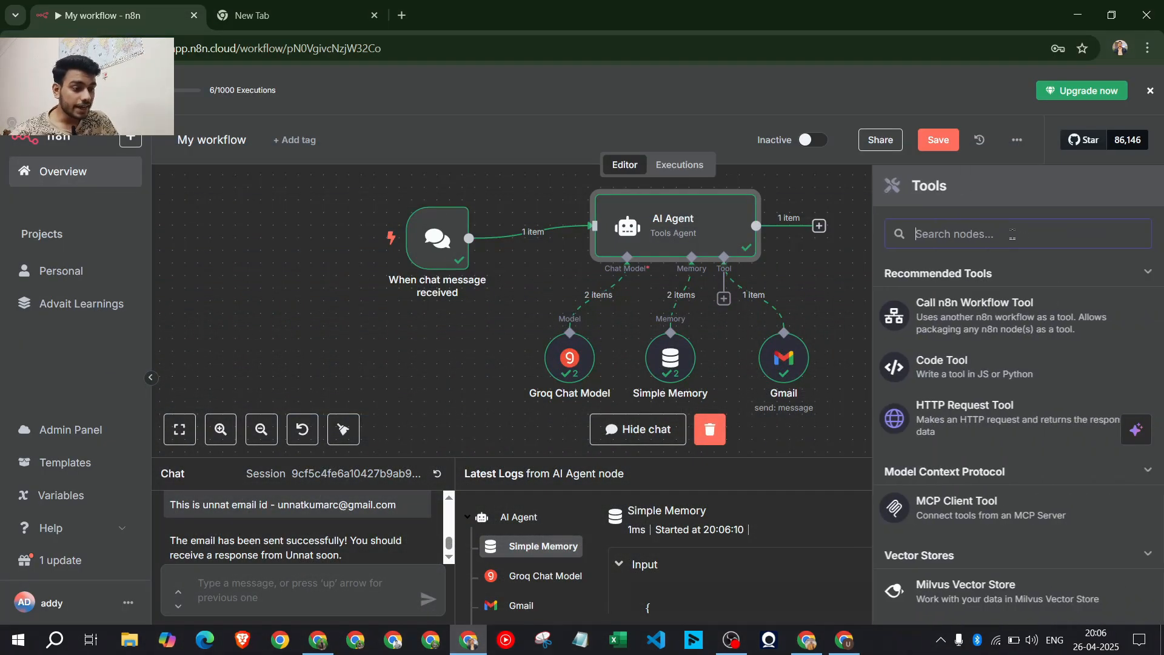
text(airtab)
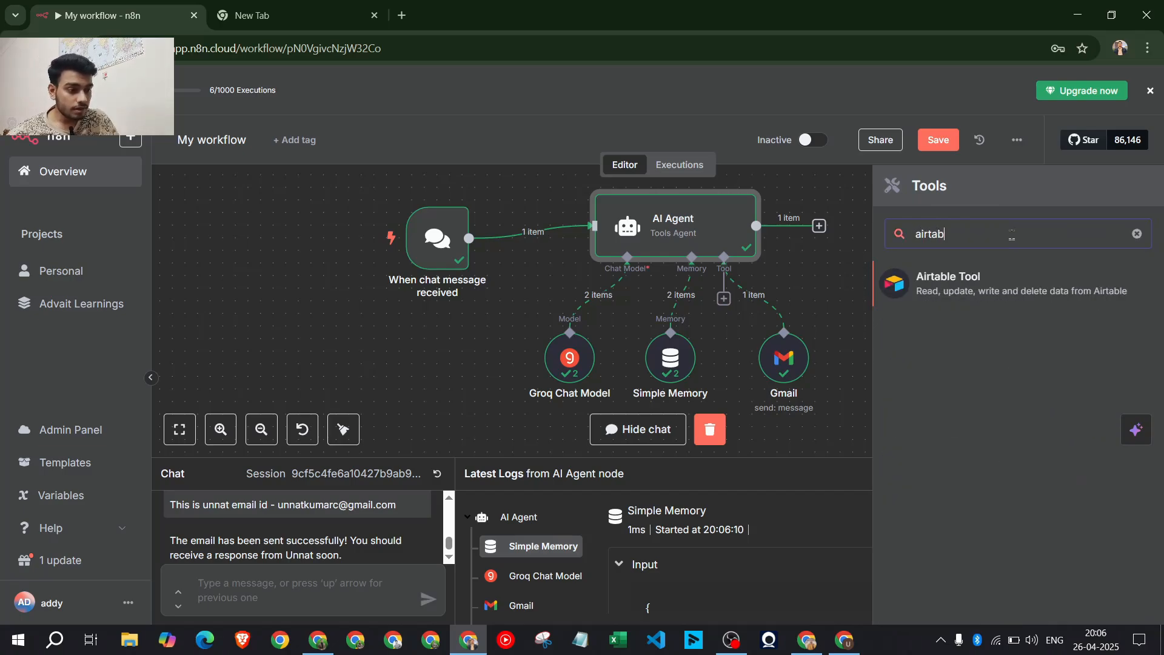
click(1016, 275)
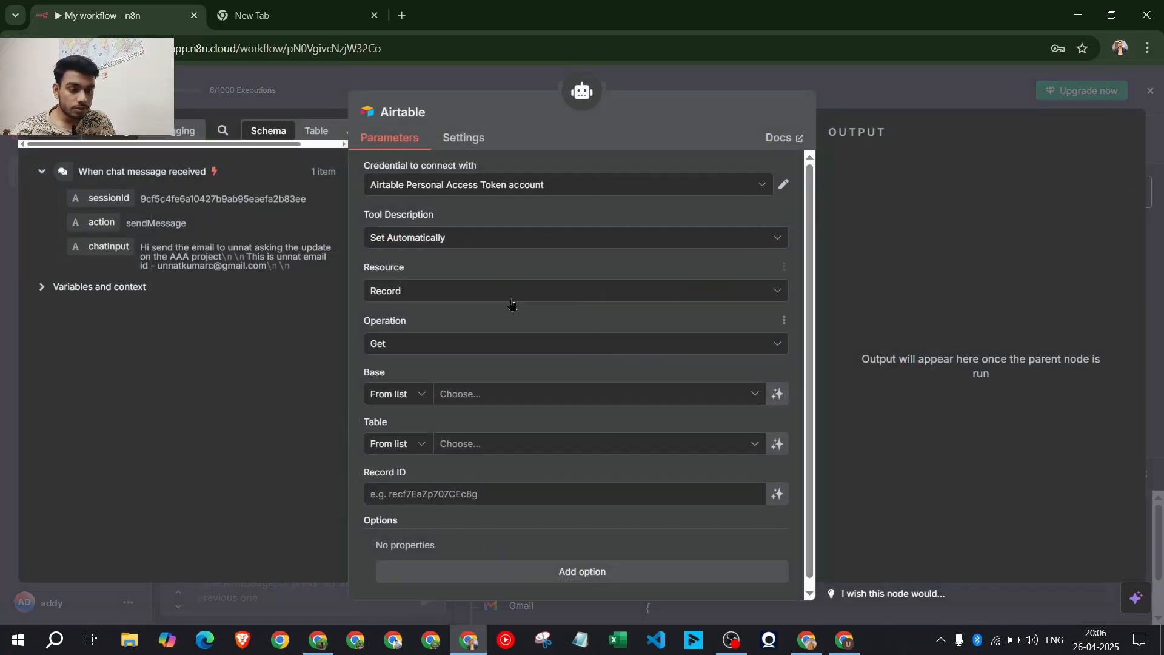
click(483, 306)
click(479, 332)
click(479, 345)
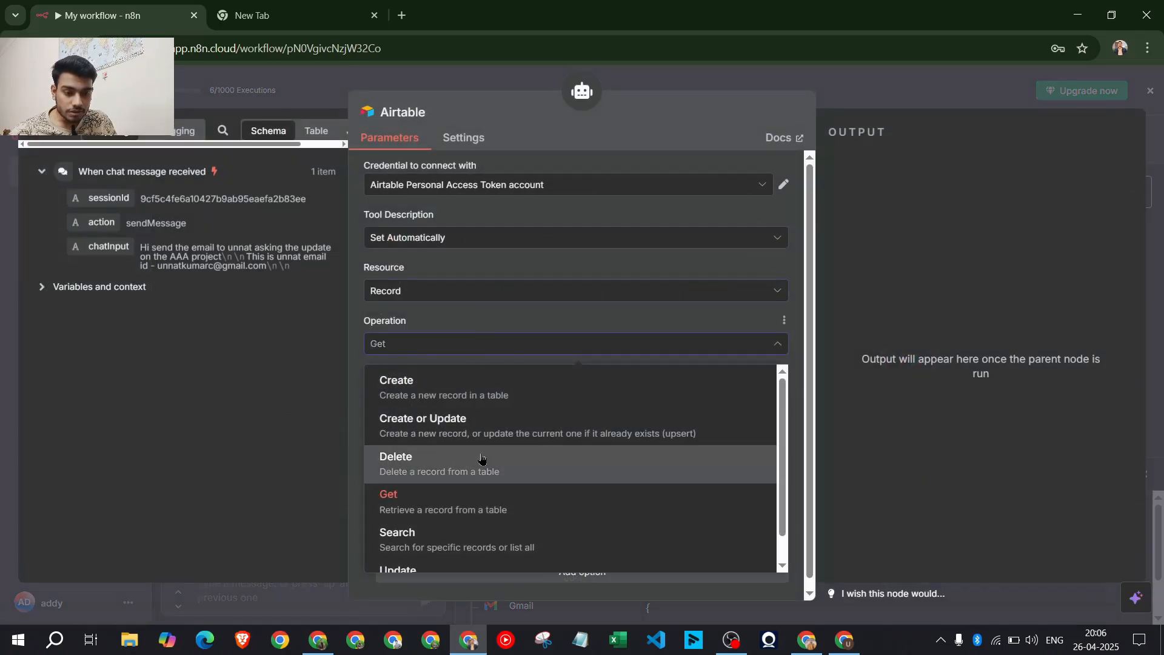
scroll(418, 461, down, 1)
click(514, 512)
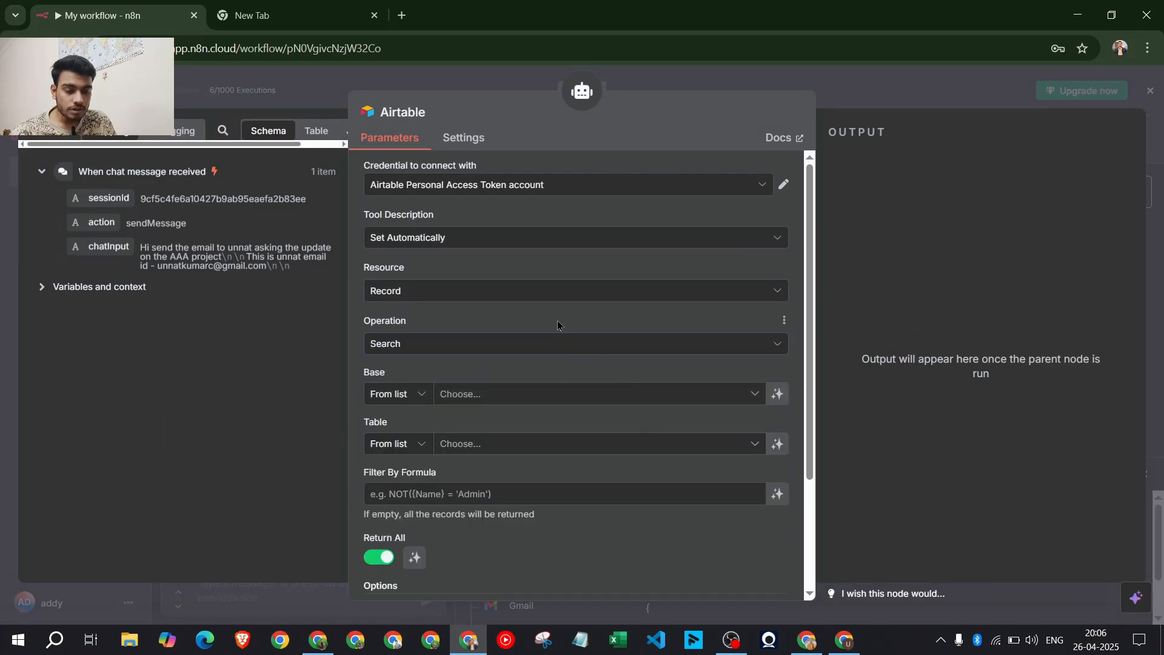
click(319, 639)
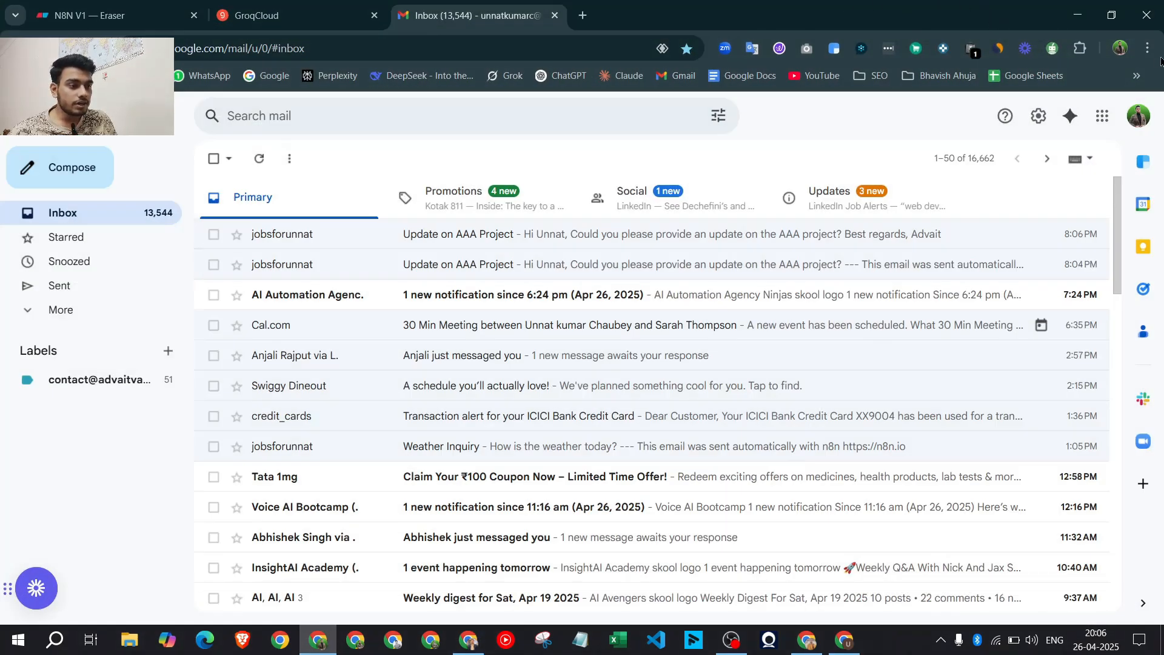
click(1090, 16)
Load airtable.com in a new tab, skip the onboarding popup, and return to the Home bases list
click(367, 25)
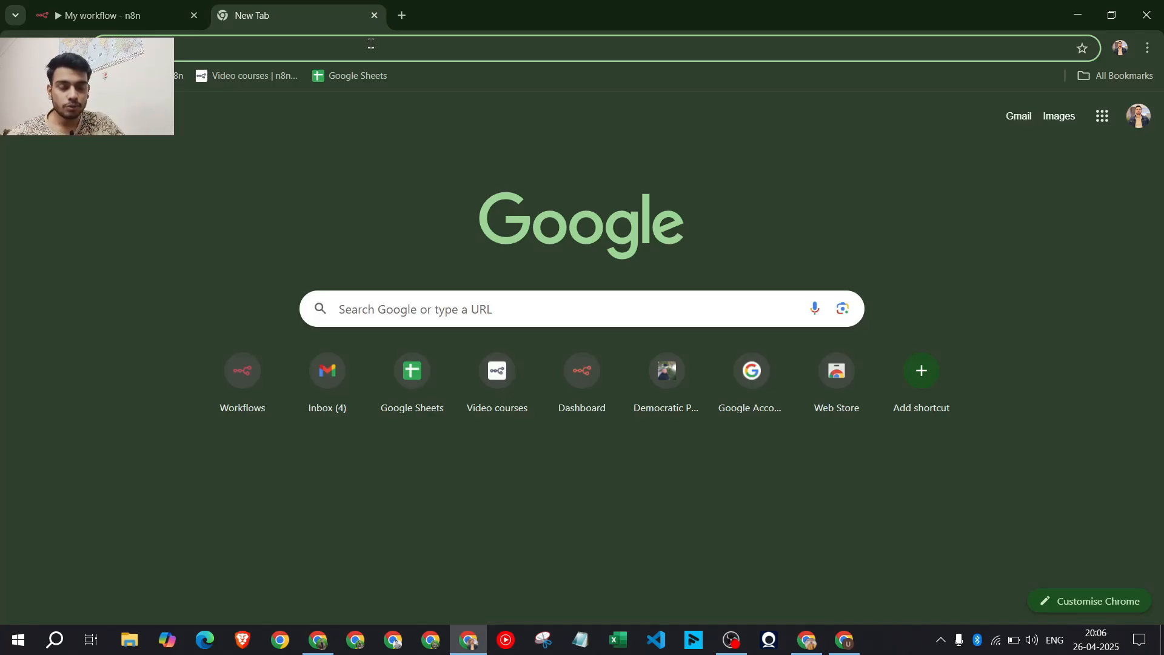
text(ai)
key(BackSpace)
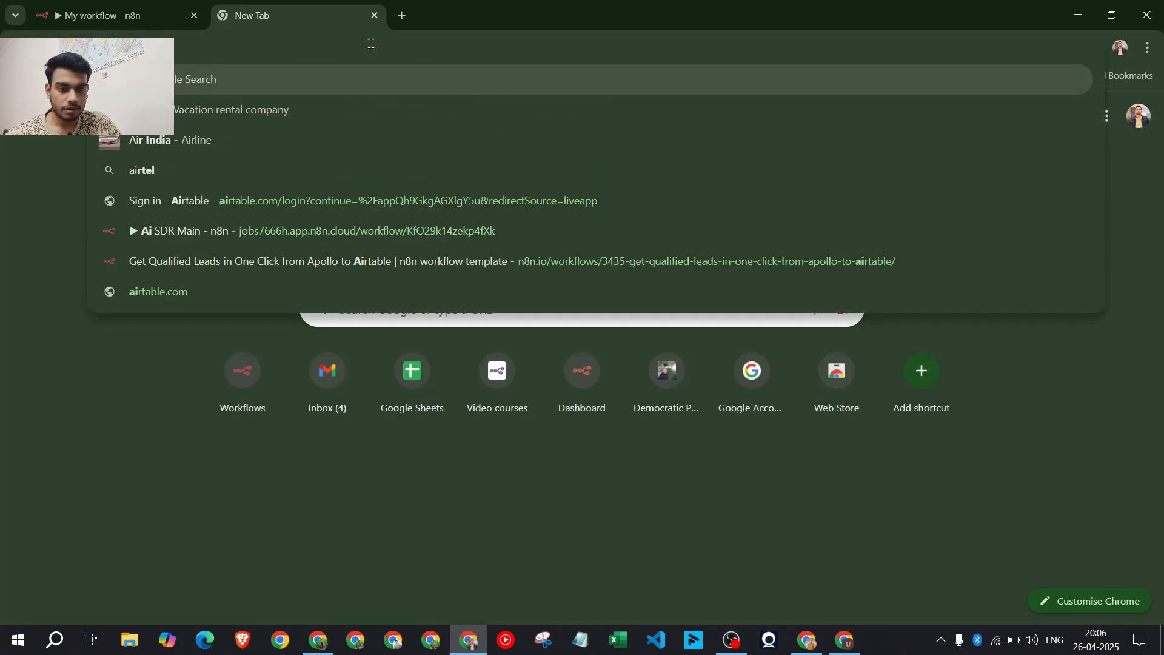
text(r)
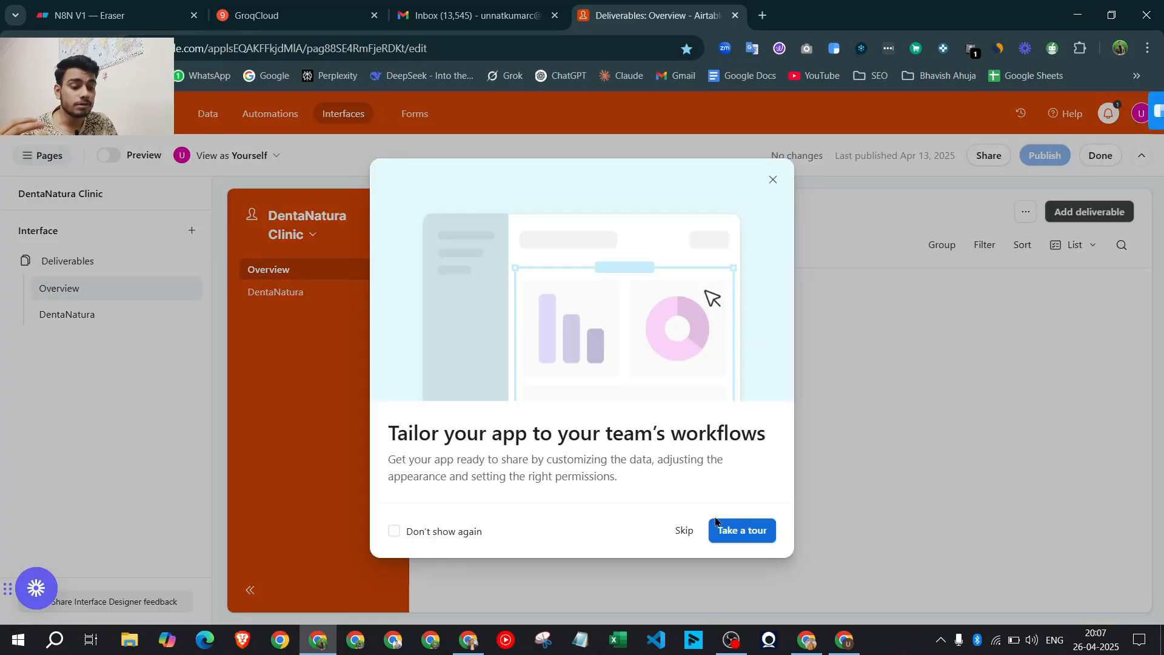
click(688, 527)
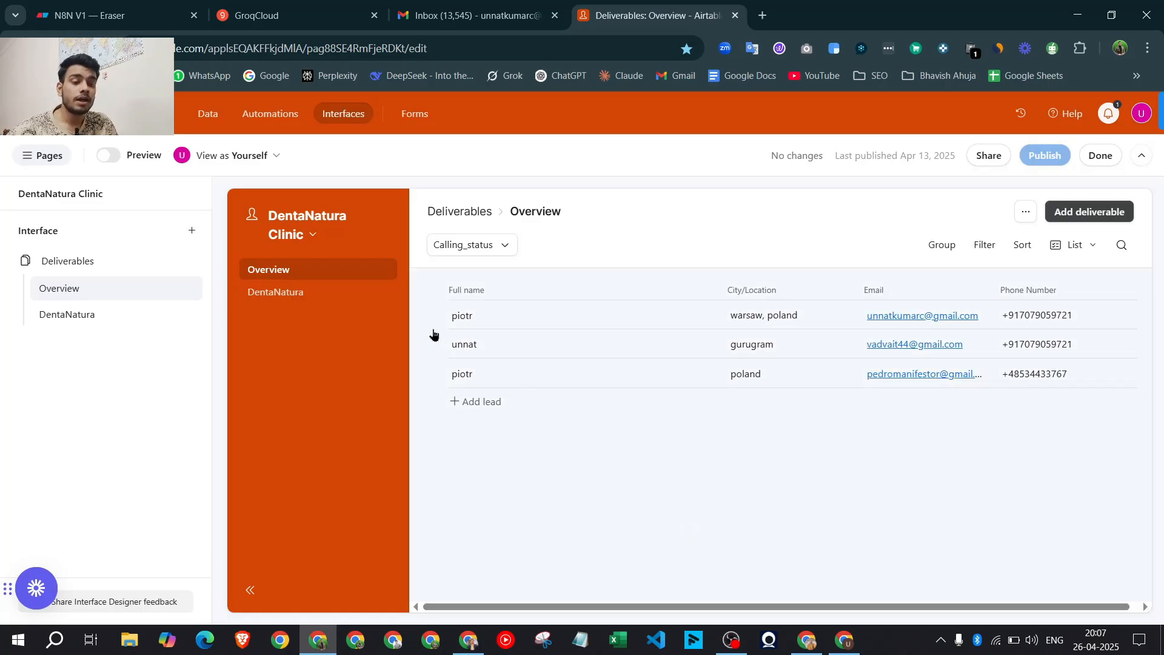
click(24, 159)
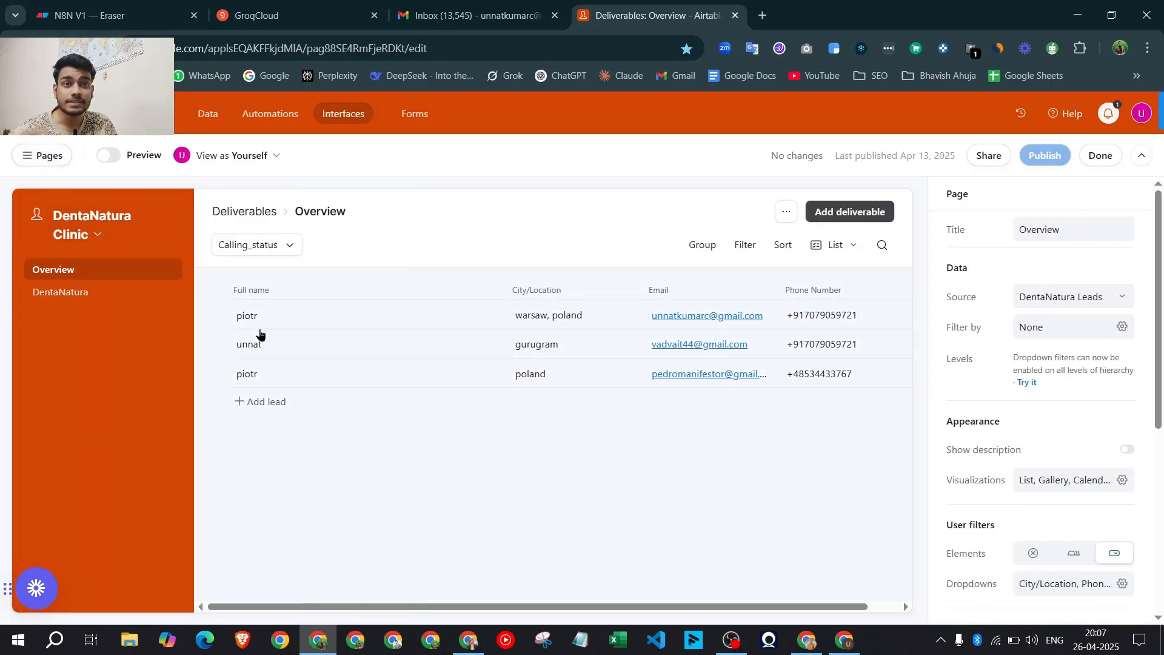
click(37, 158)
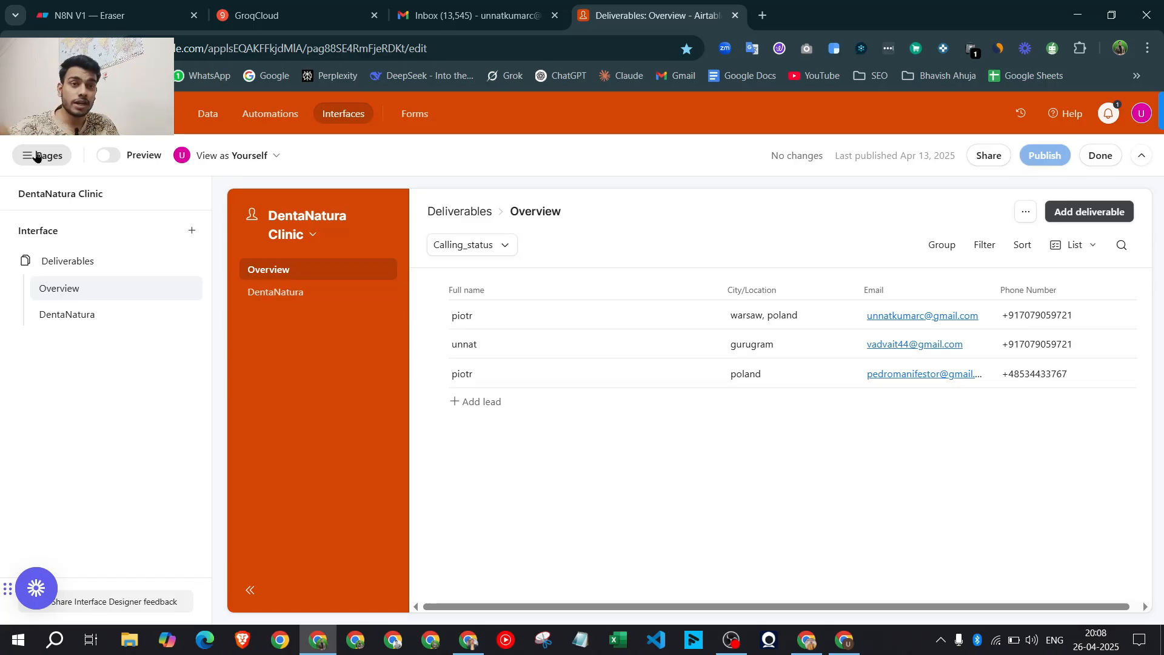
click(23, 113)
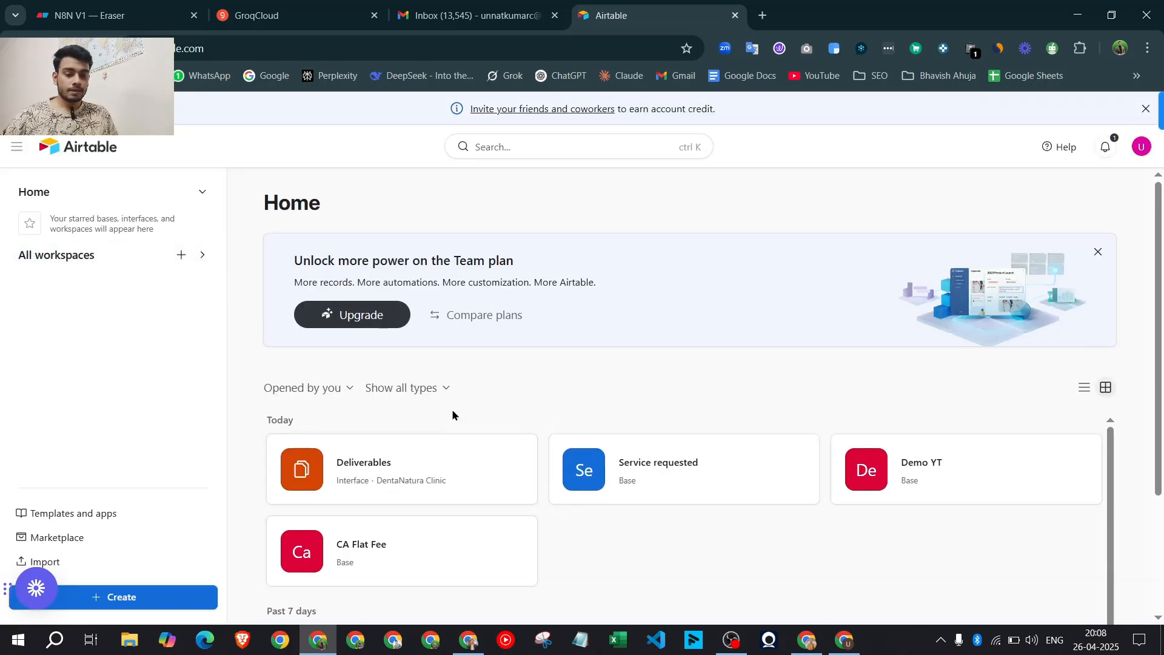
Create a blank Airtable base from scratch and name it 'Lead info'
scroll(452, 411, down, 3)
click(135, 600)
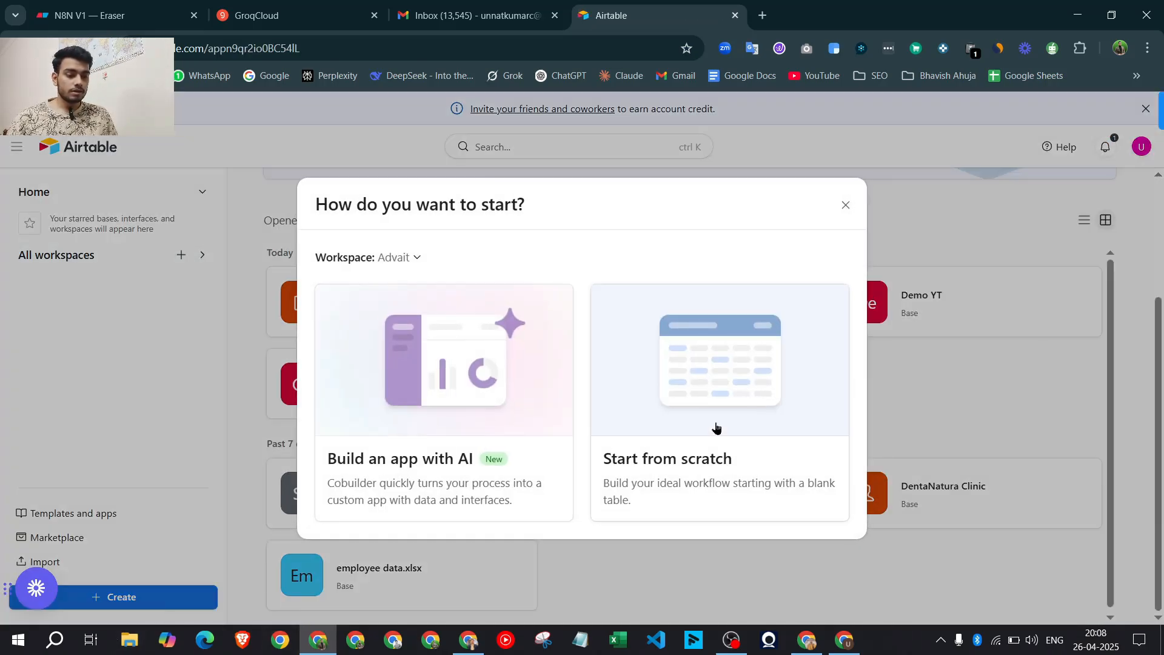
click(715, 429)
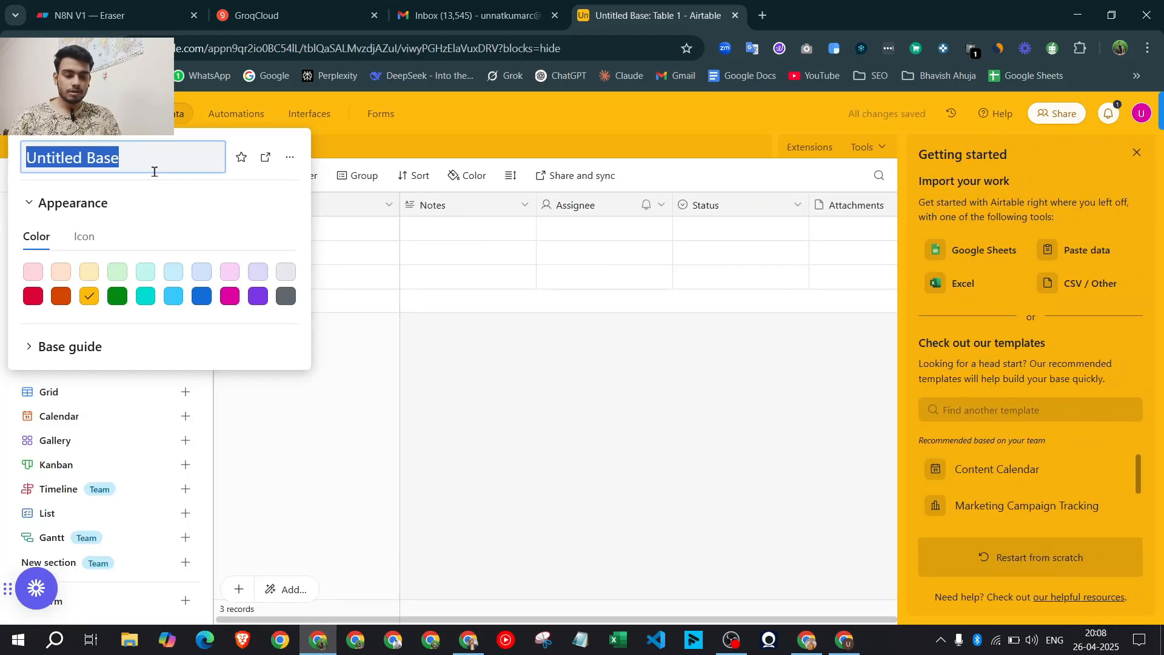
text(Lead info)
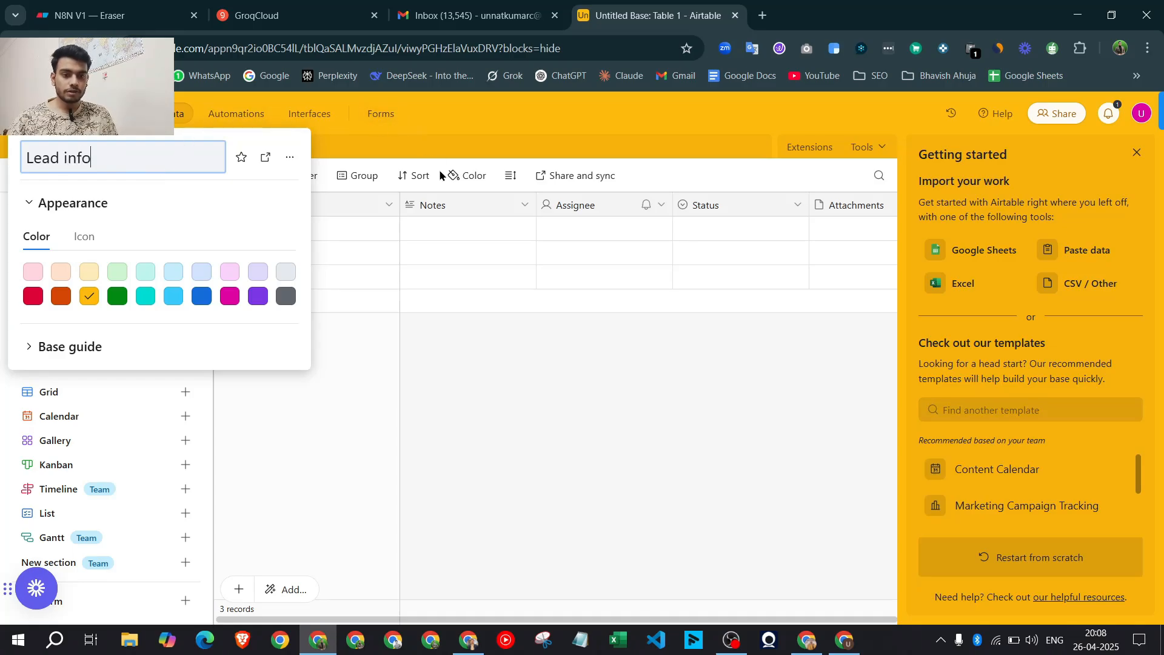
key(Return)
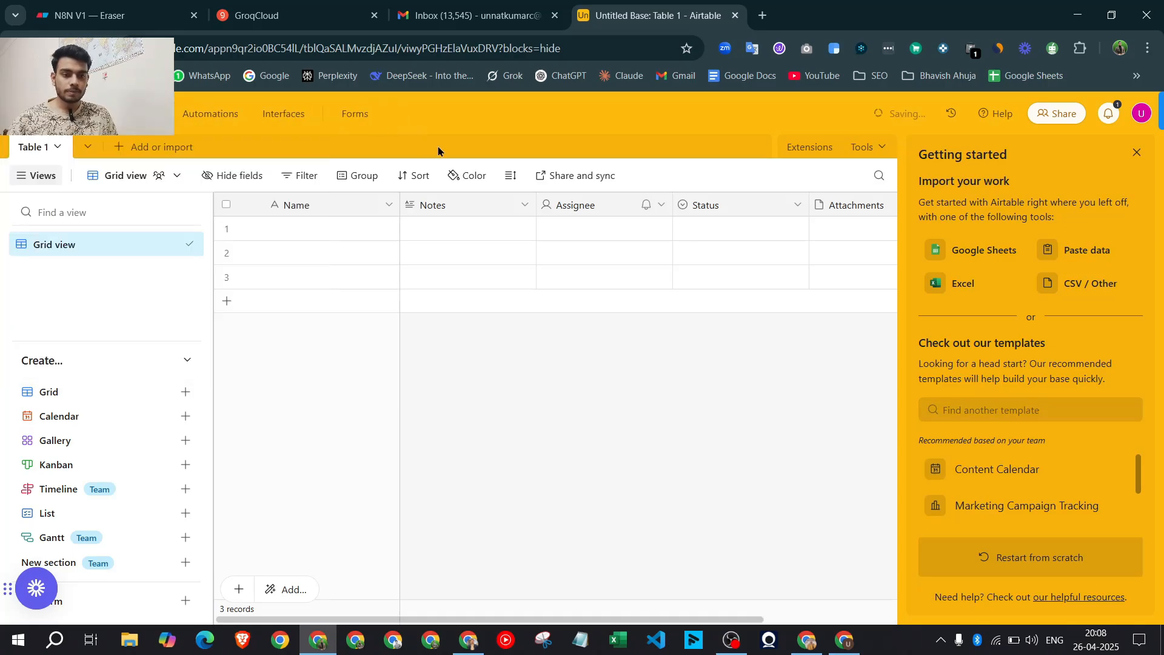
click(34, 152)
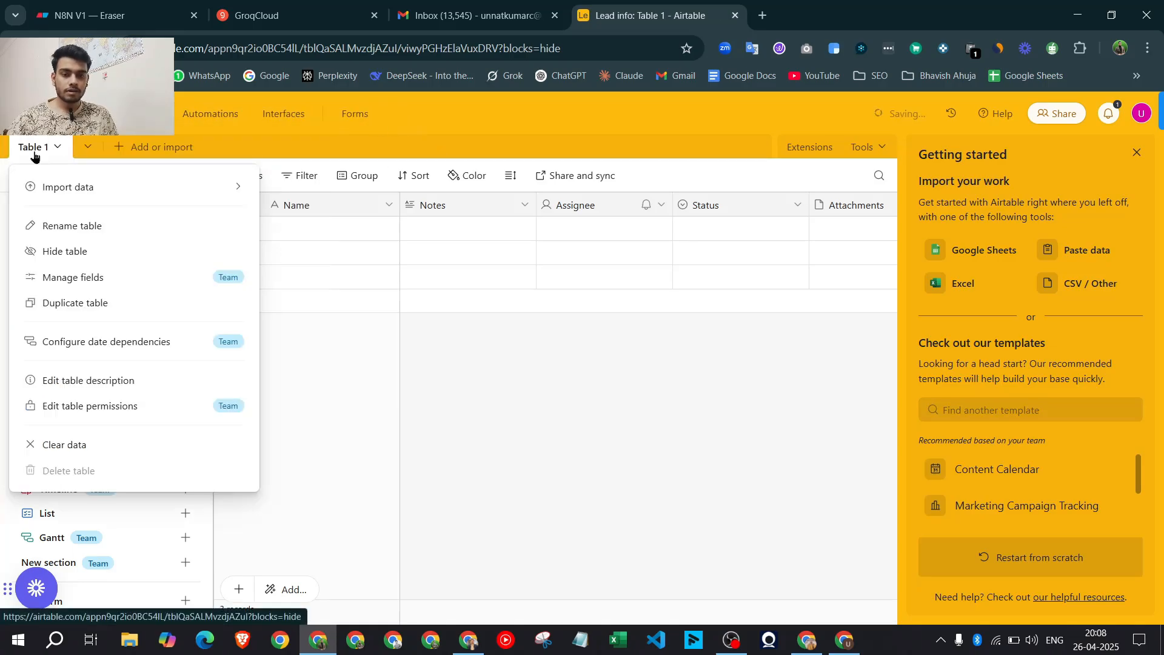
Rename Table 1 to 'Lead info email', add a fourth record, and close Getting started
click(120, 226)
text(Lead info)
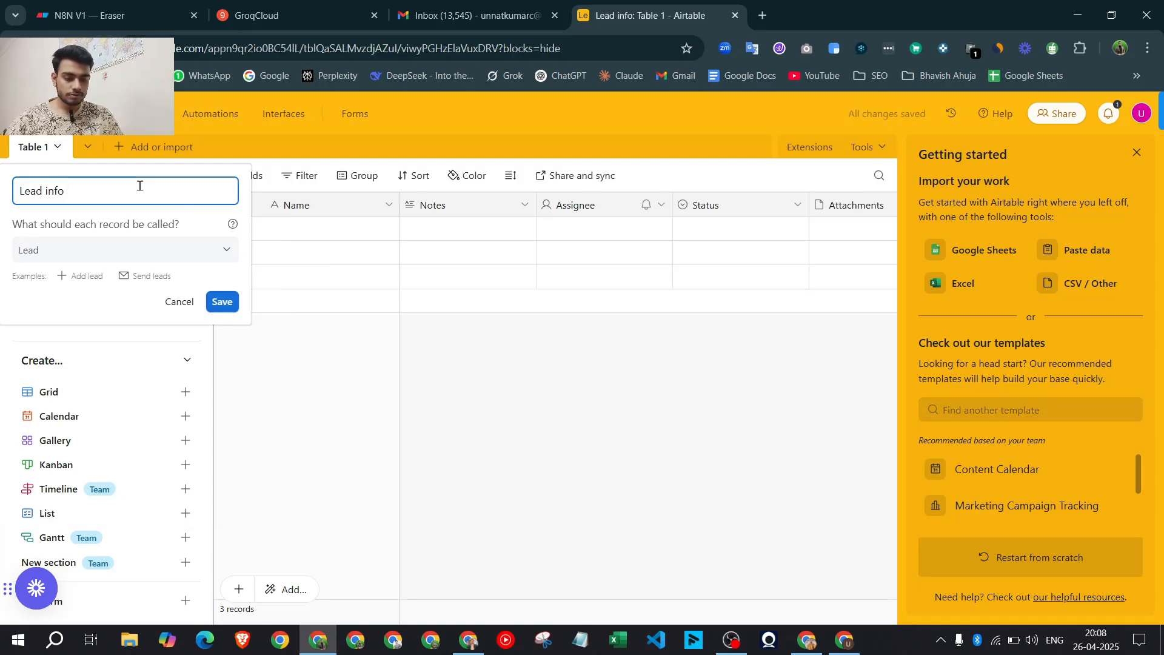
text( emil)
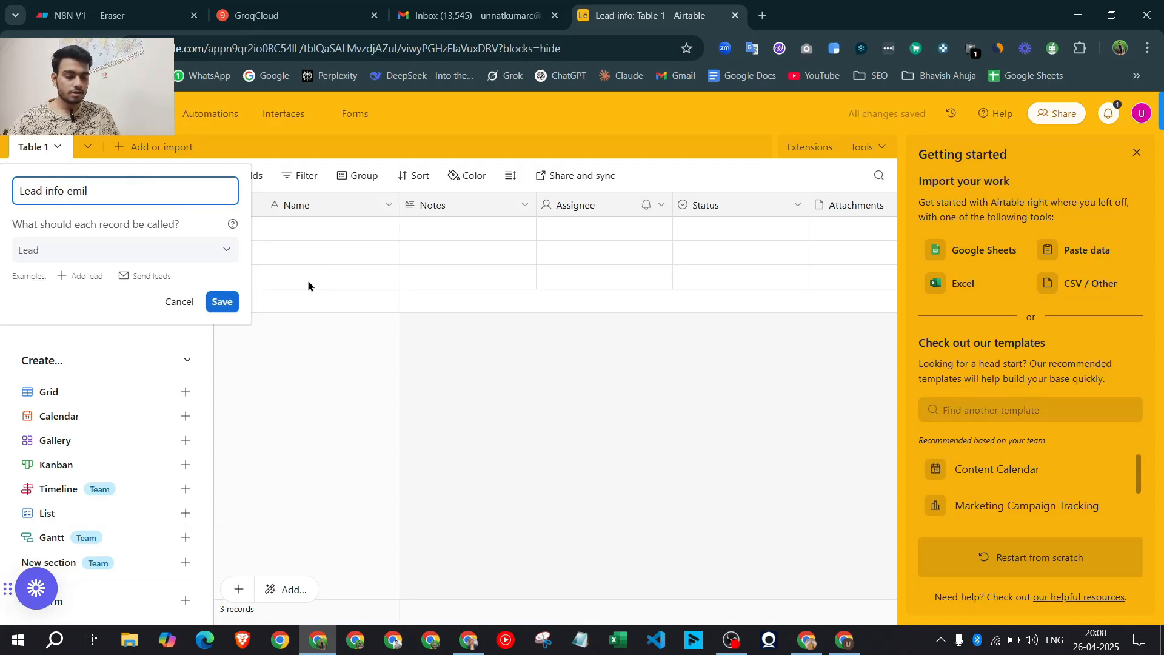
key(Left)
key(Left)
text(a)
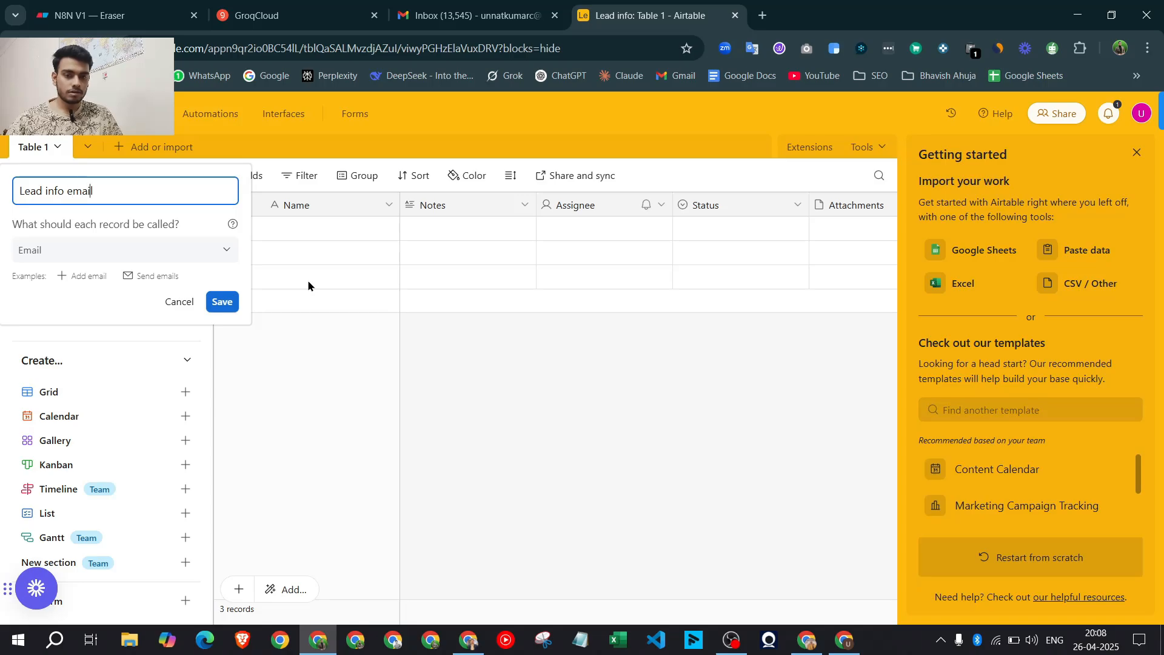
key(Return)
click(376, 304)
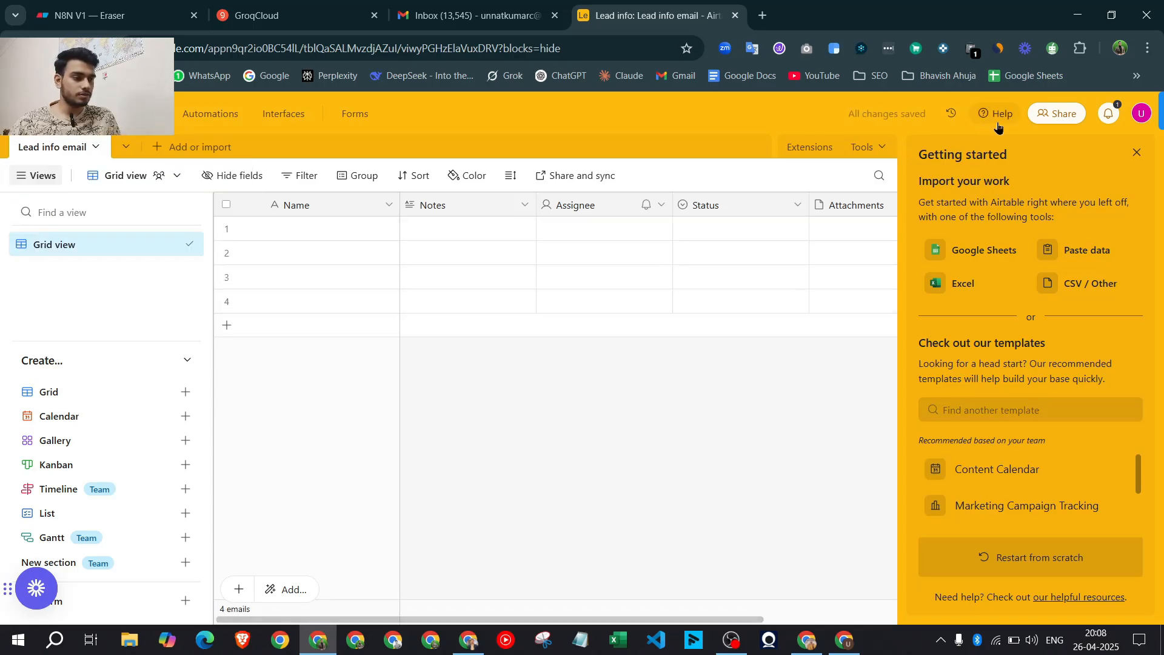
click(1137, 153)
Delete the Notes, Assignee, Status and Attachments fields from the table
right_click(446, 206)
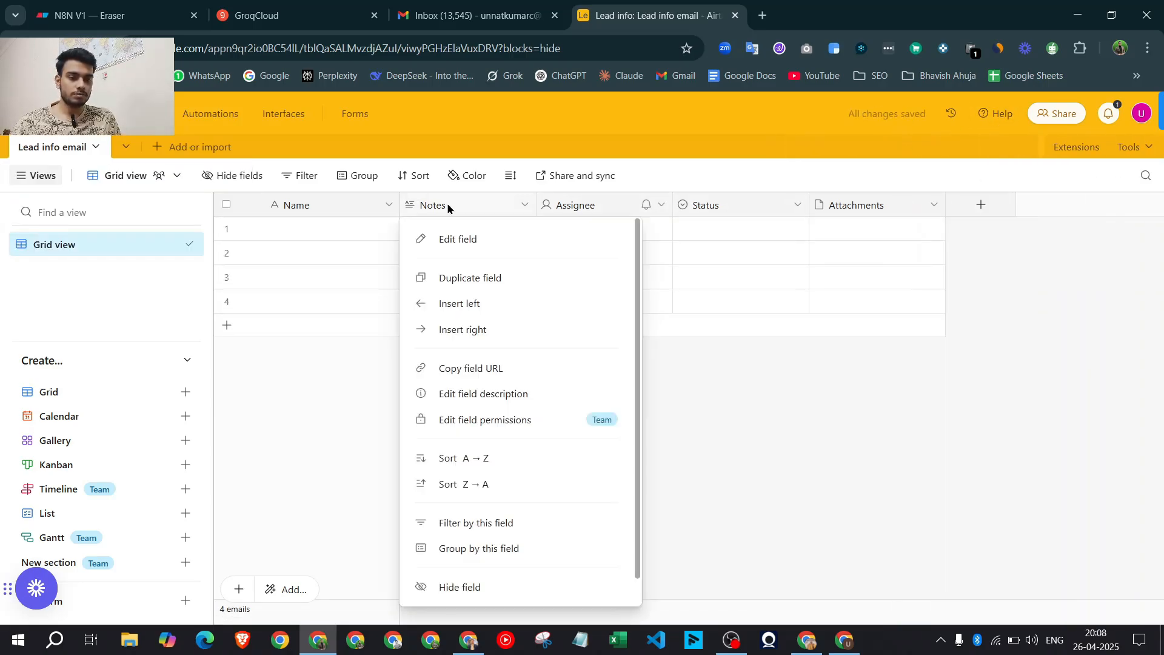
key(Escape)
right_click(490, 206)
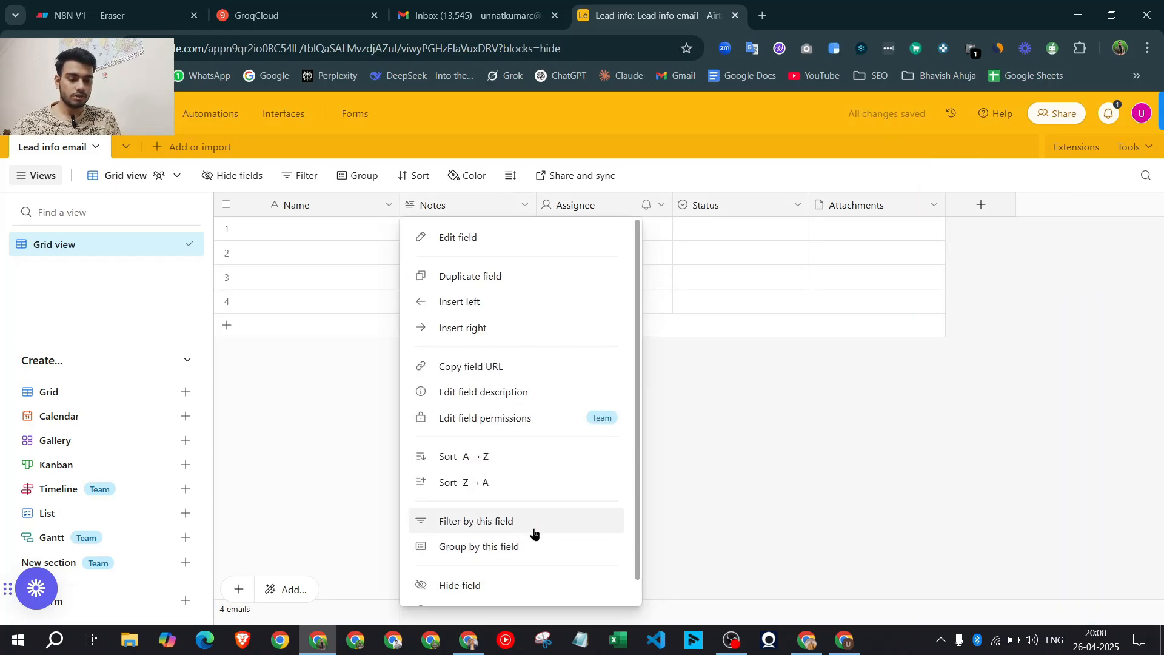
scroll(533, 533, down, 1)
click(522, 590)
click(525, 205)
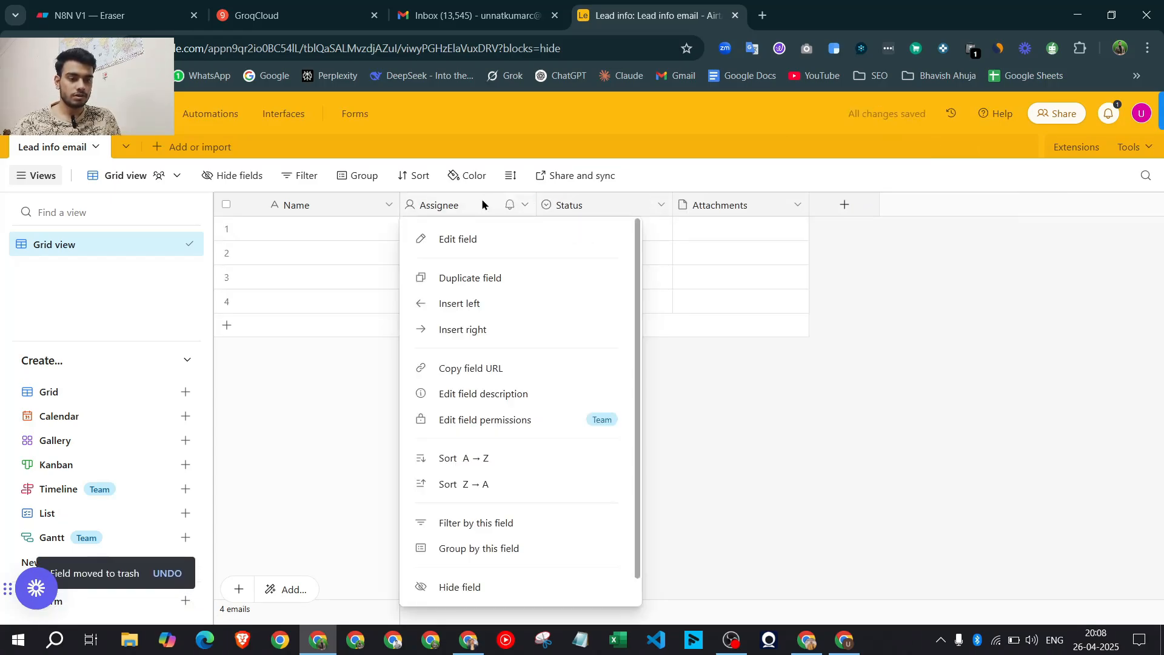
scroll(483, 483, down, 1)
click(709, 351)
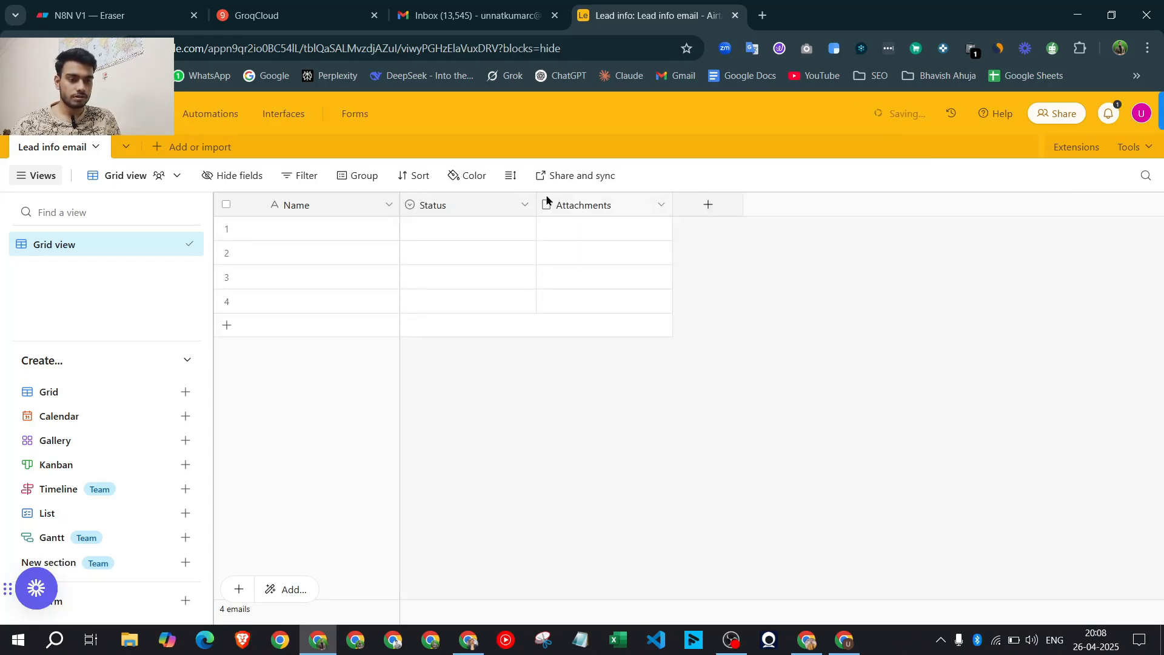
click(525, 205)
scroll(514, 597, down, 1)
click(515, 597)
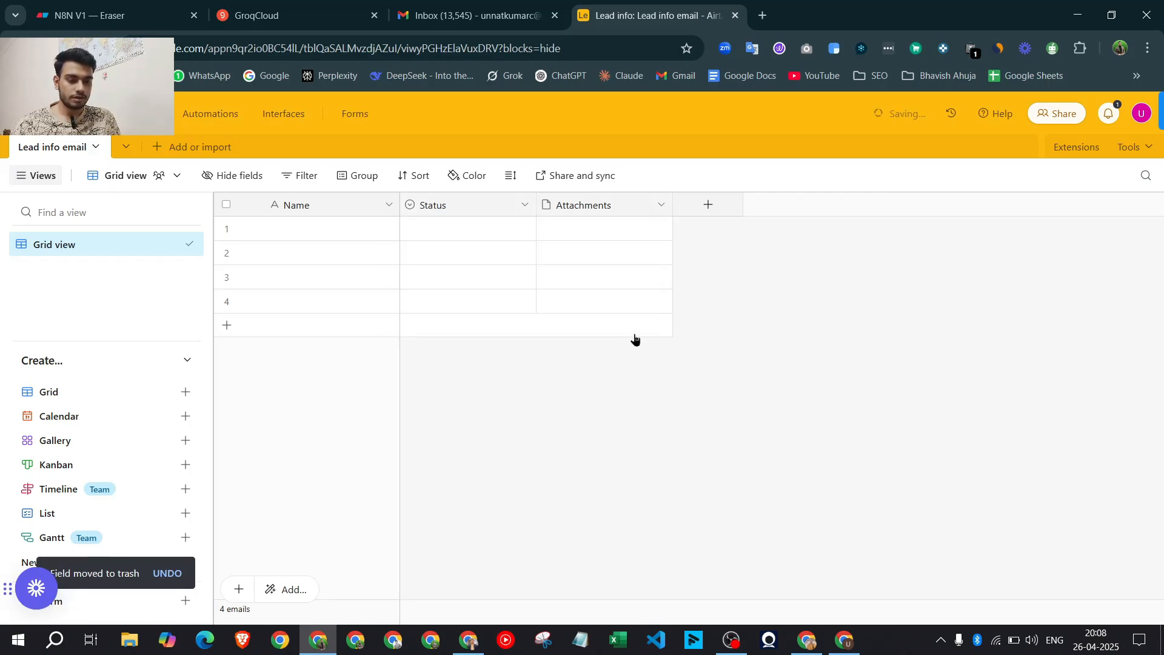
click(431, 205)
scroll(494, 522, down, 1)
click(464, 585)
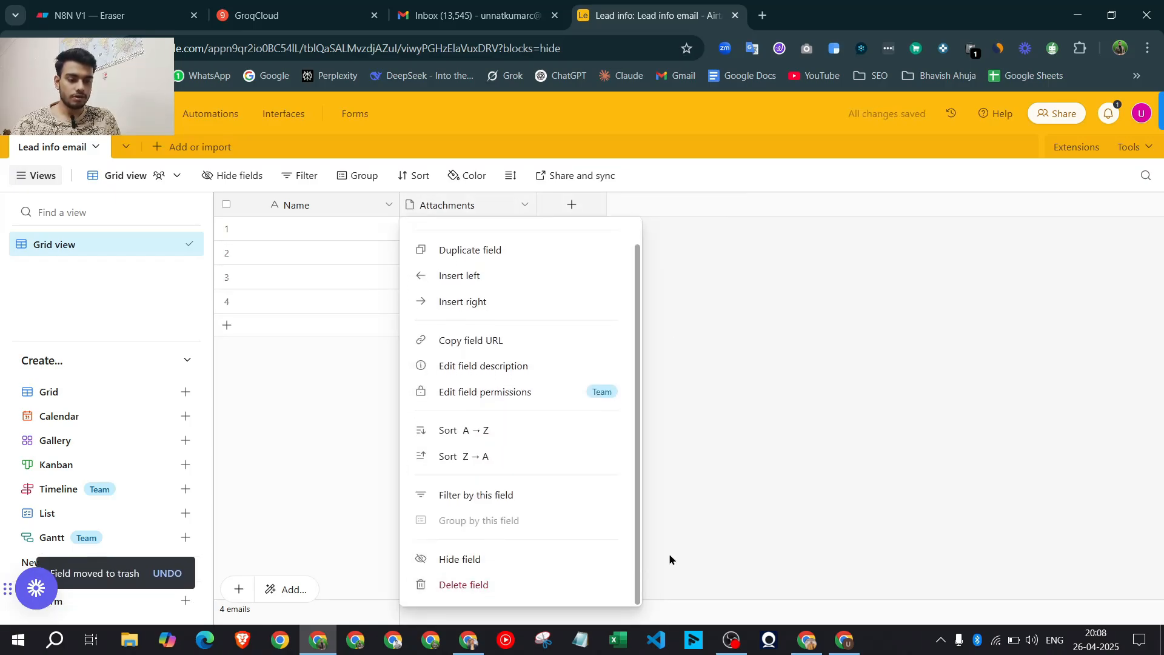
Add an Email field named 'Email' and a Long text field named 'Notes'
click(434, 205)
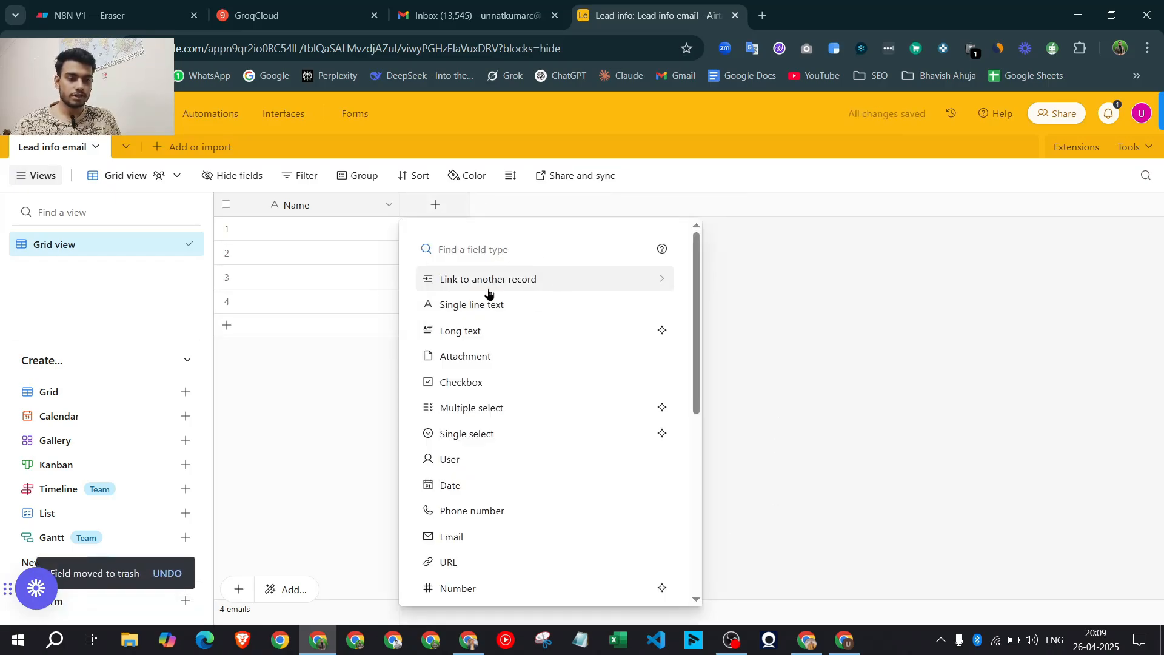
click(496, 534)
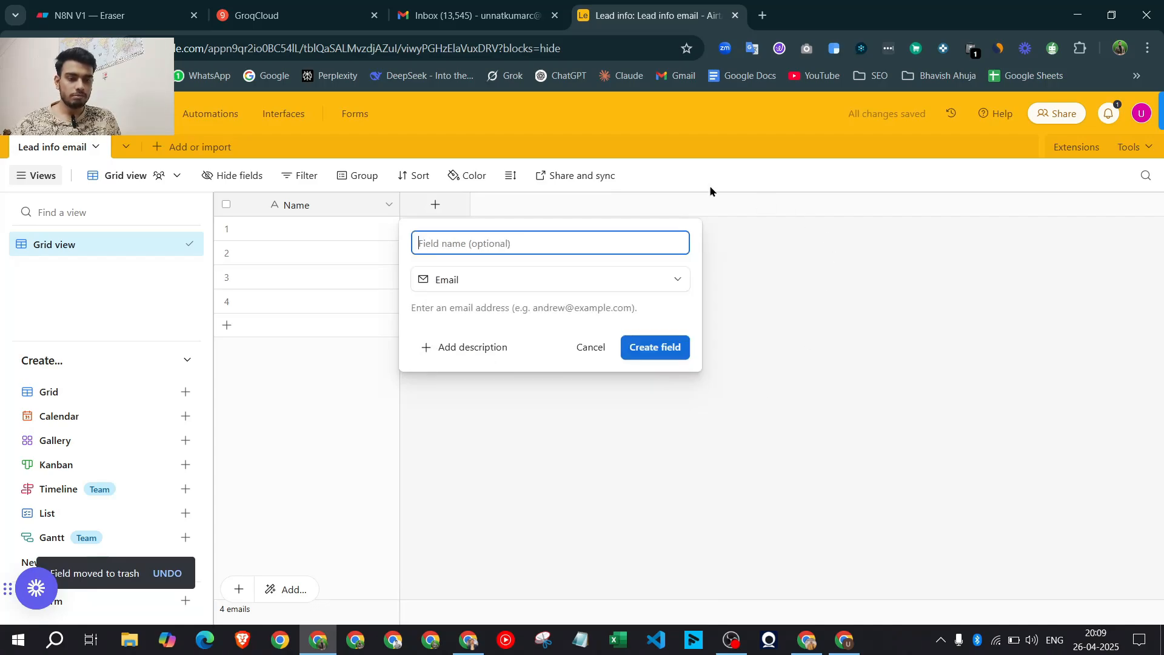
text(Email)
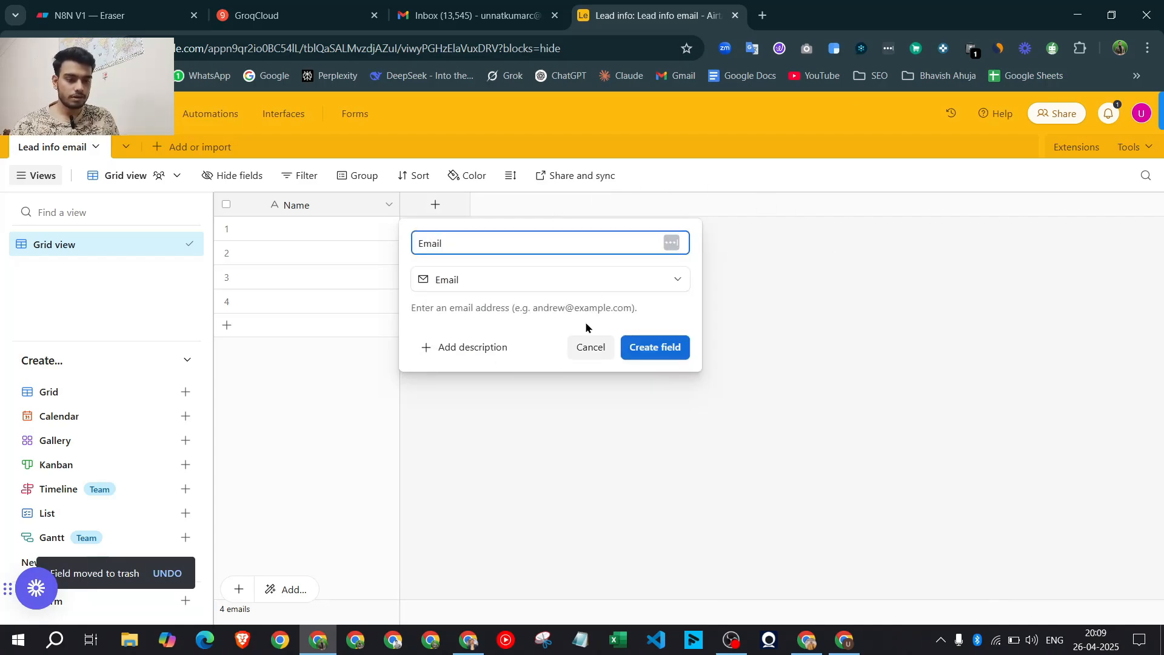
click(670, 347)
click(577, 206)
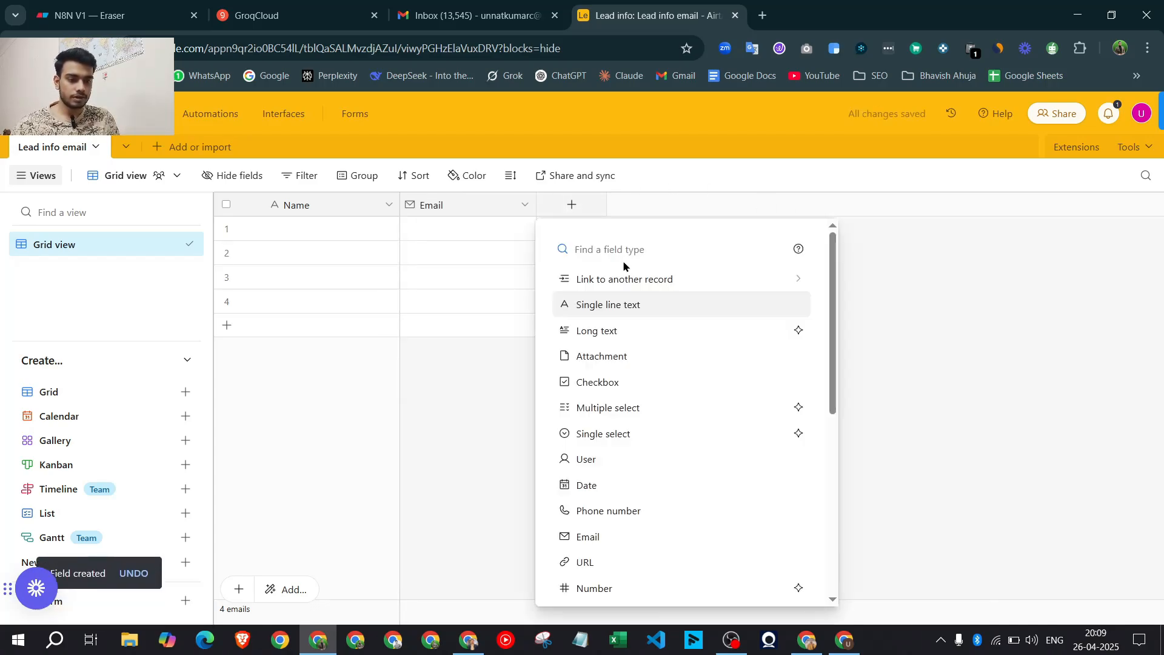
click(625, 330)
text(Notes)
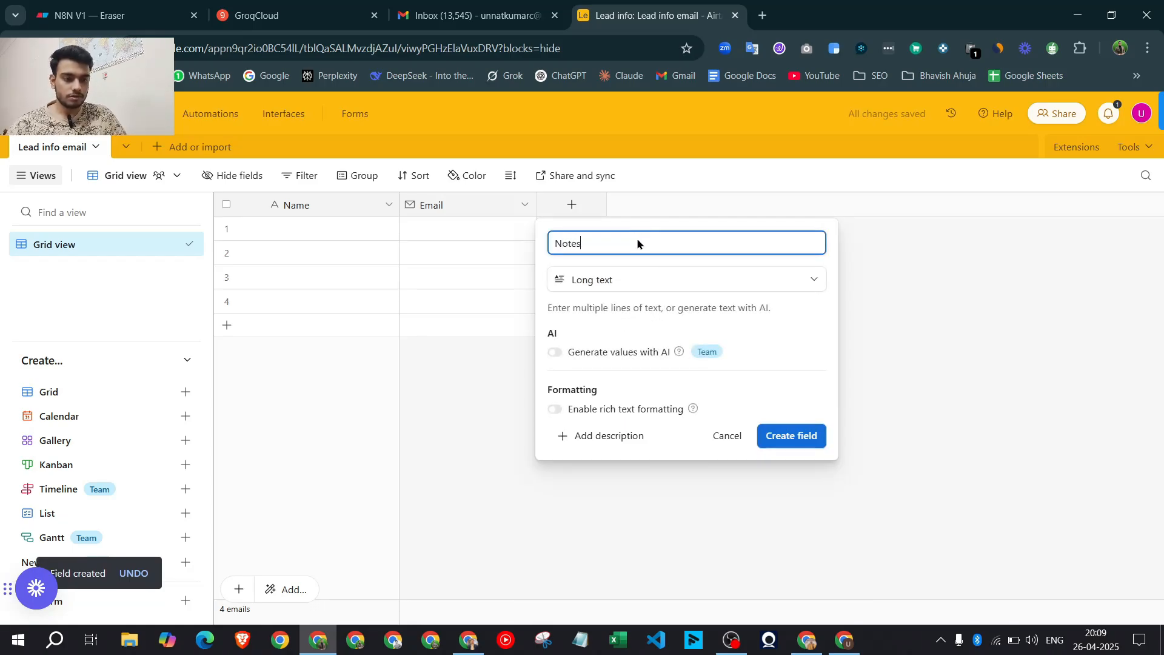
key(Return)
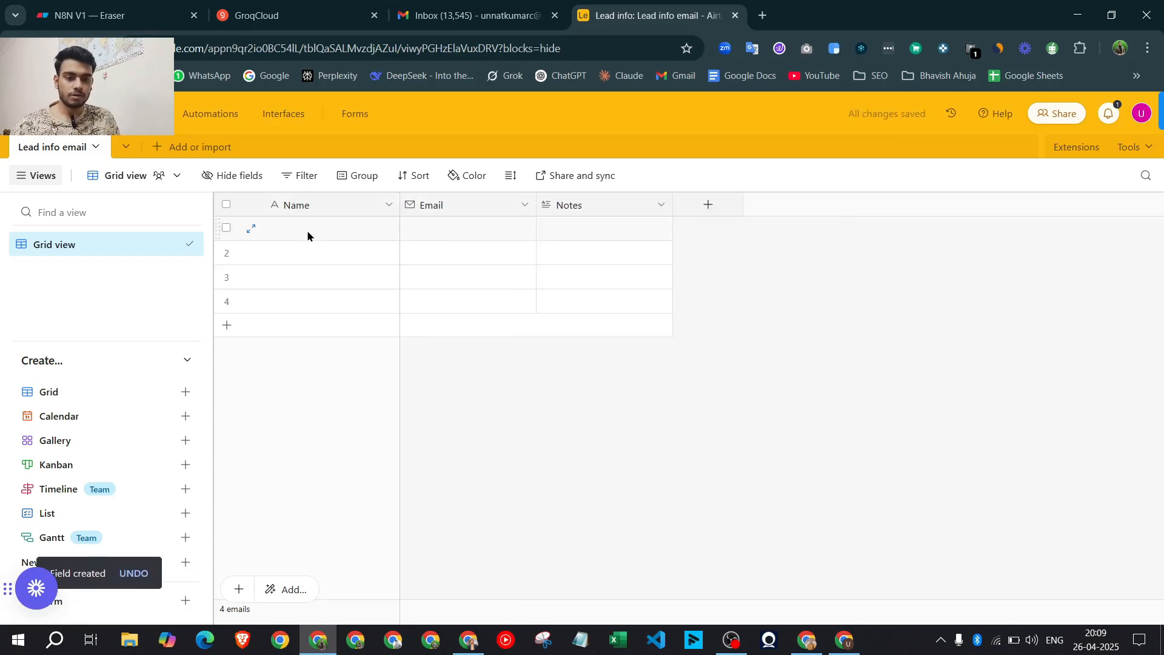
Enter the first lead's name and email, the second's name, and copy the email down rows 2–4
double_click(307, 232)
text(Adv)
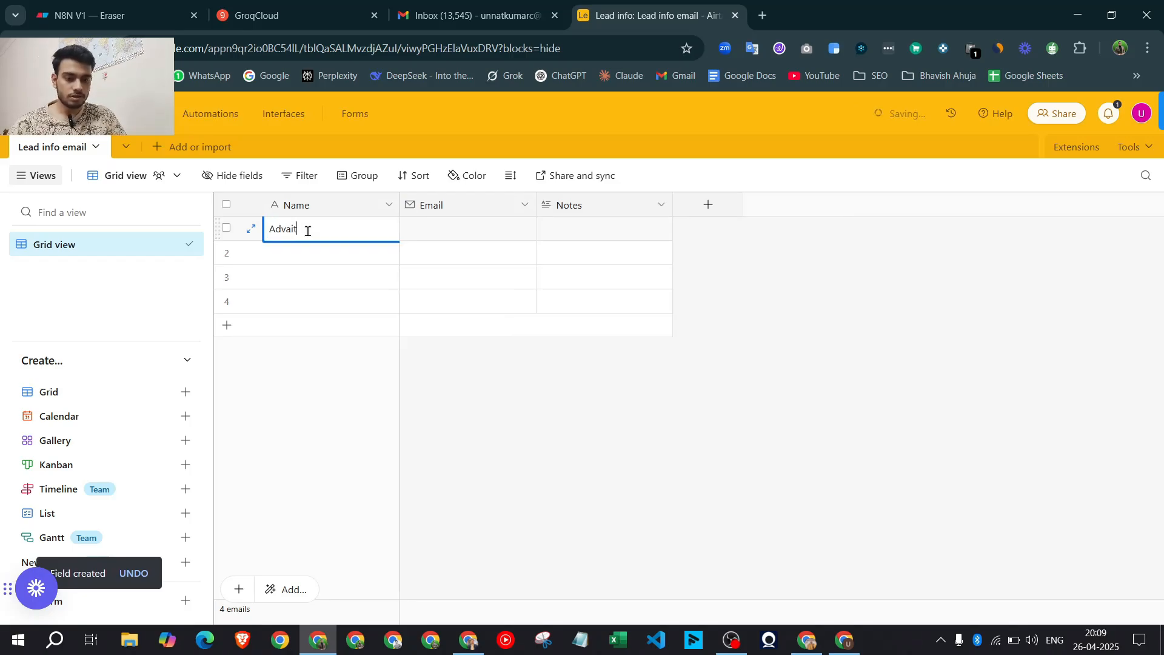
text(ait)
click(462, 223)
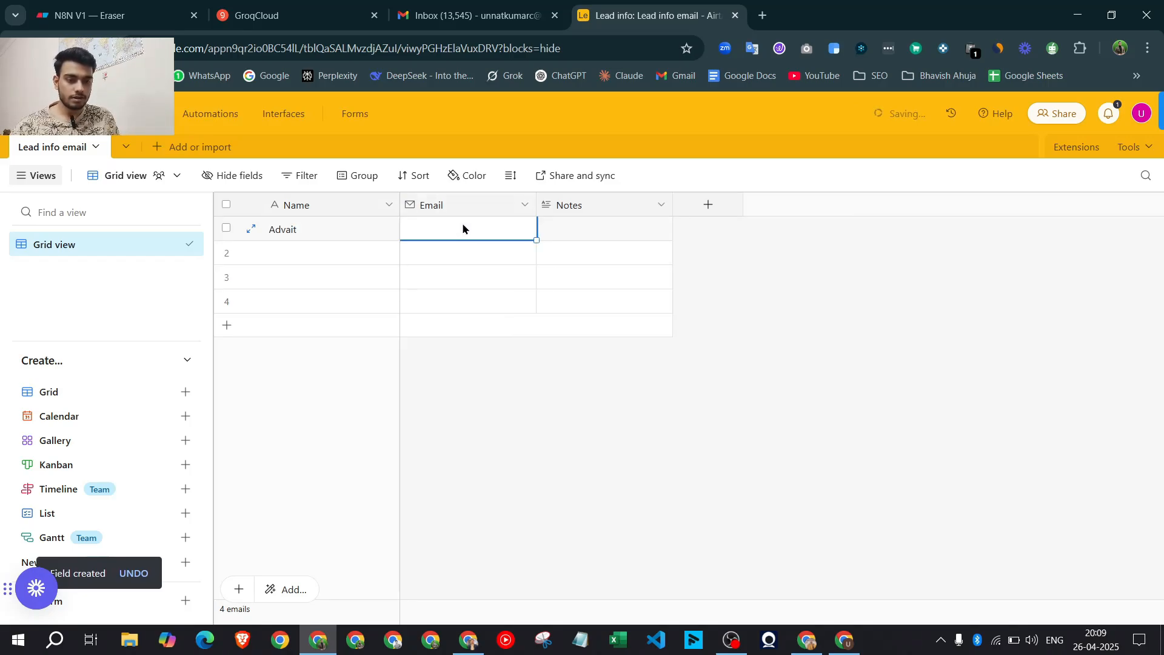
click(462, 223)
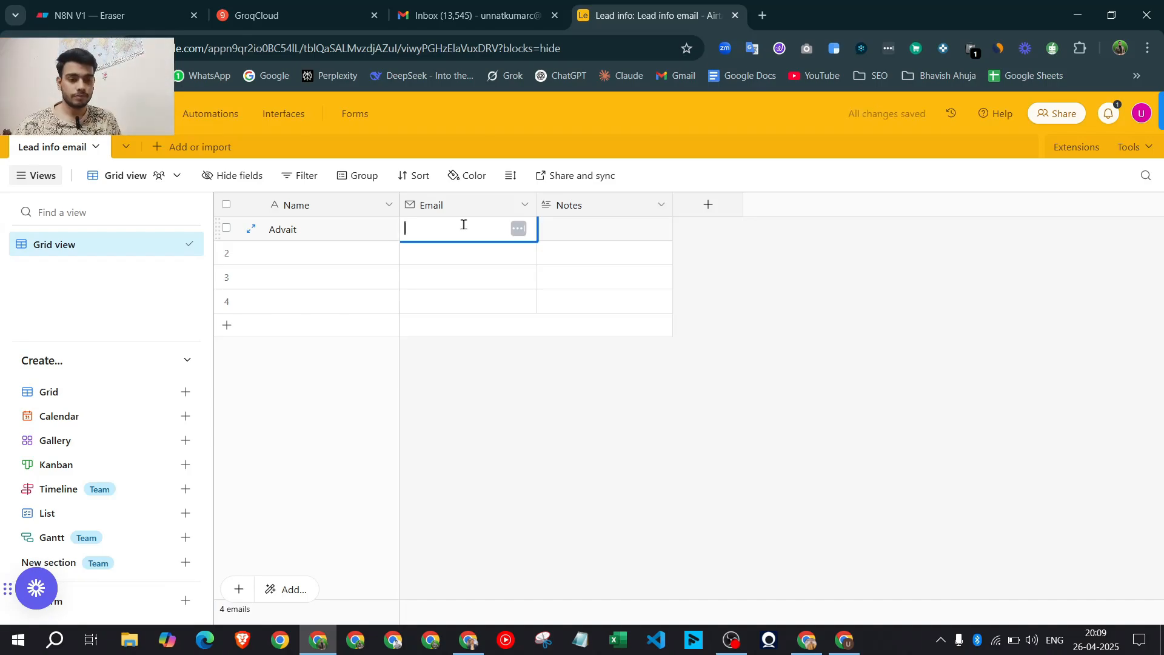
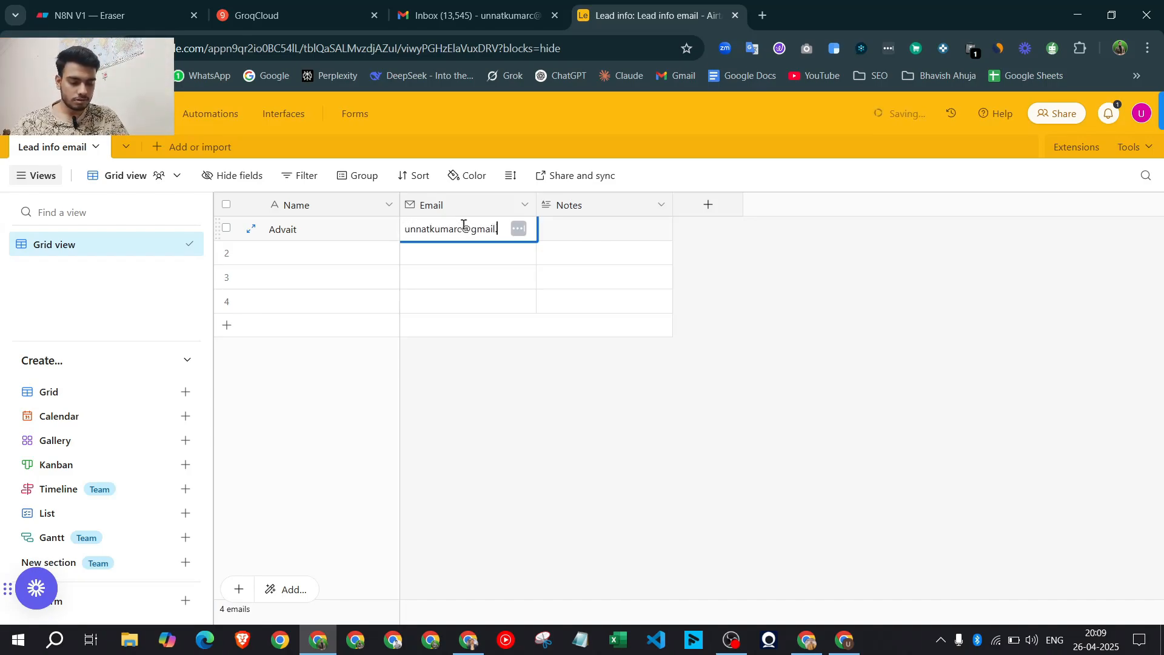
click(603, 480)
double_click(322, 253)
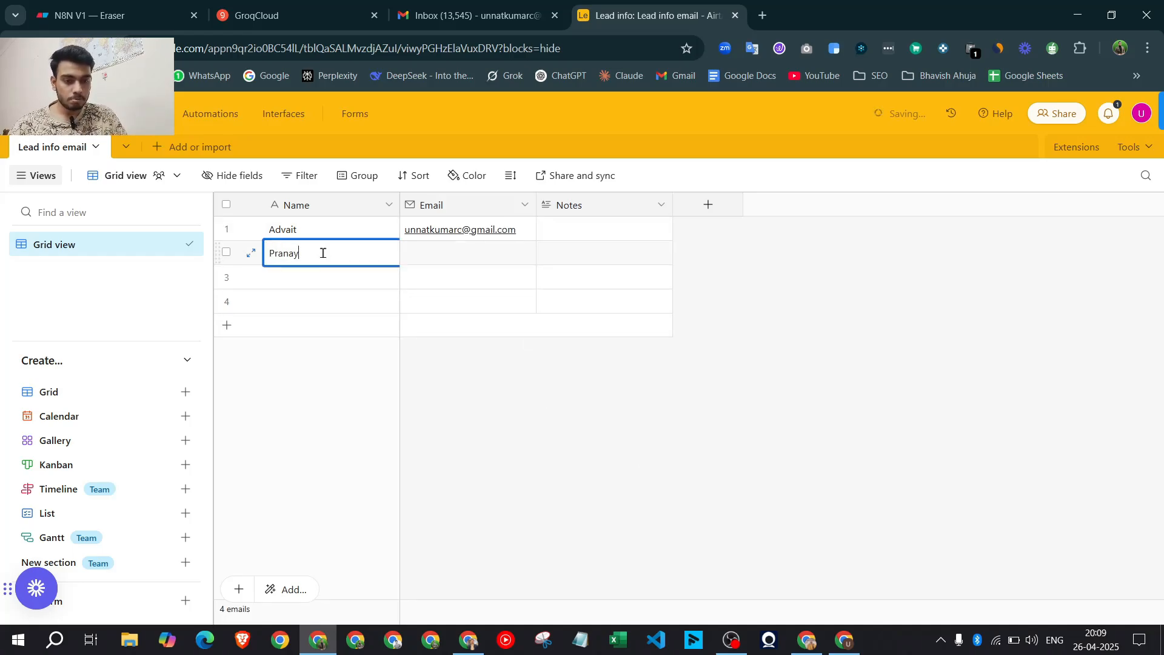
click(488, 259)
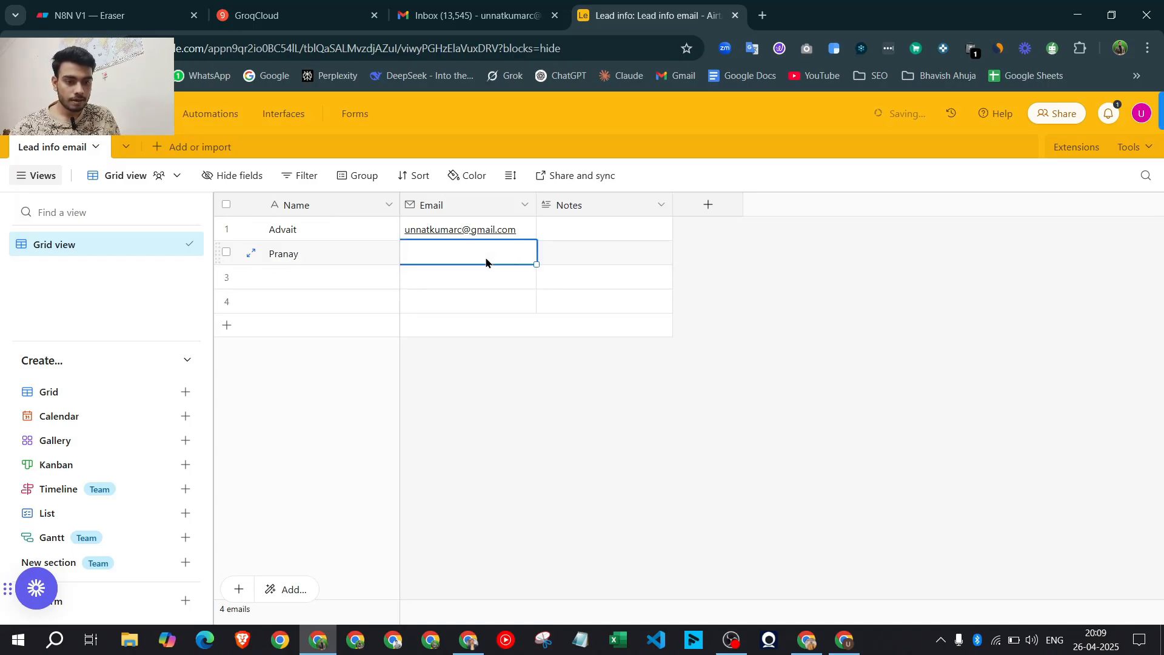
click(526, 231)
drag(537, 242, 534, 311)
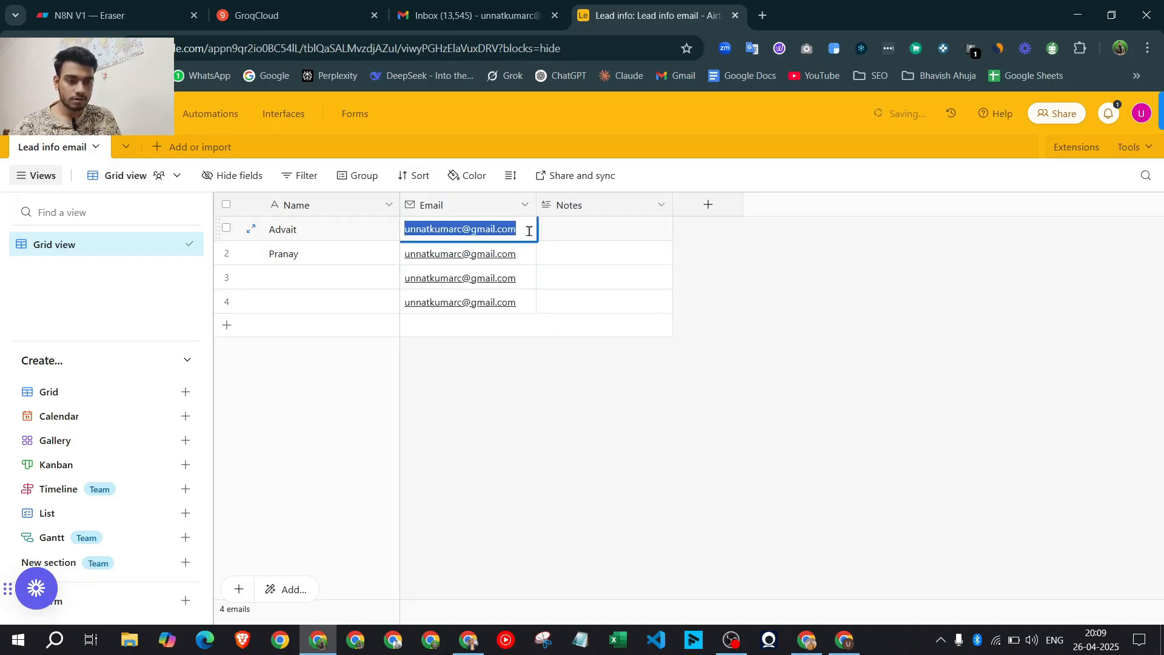
Enter the names of the third and fourth leads
click(302, 274)
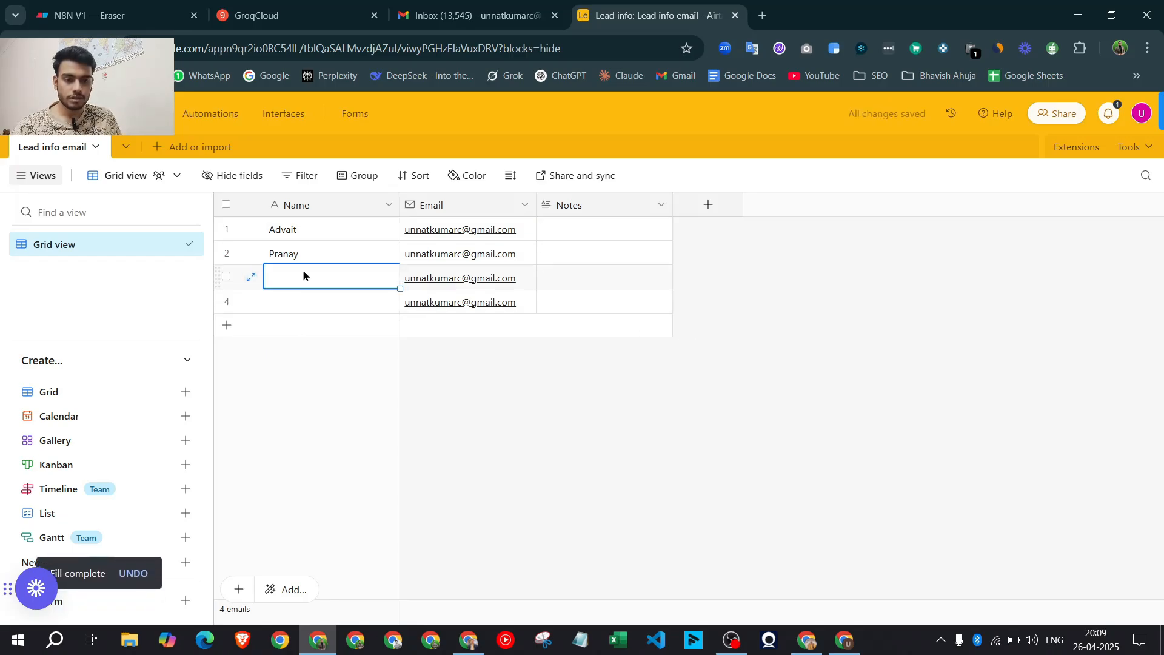
text(Rohi)
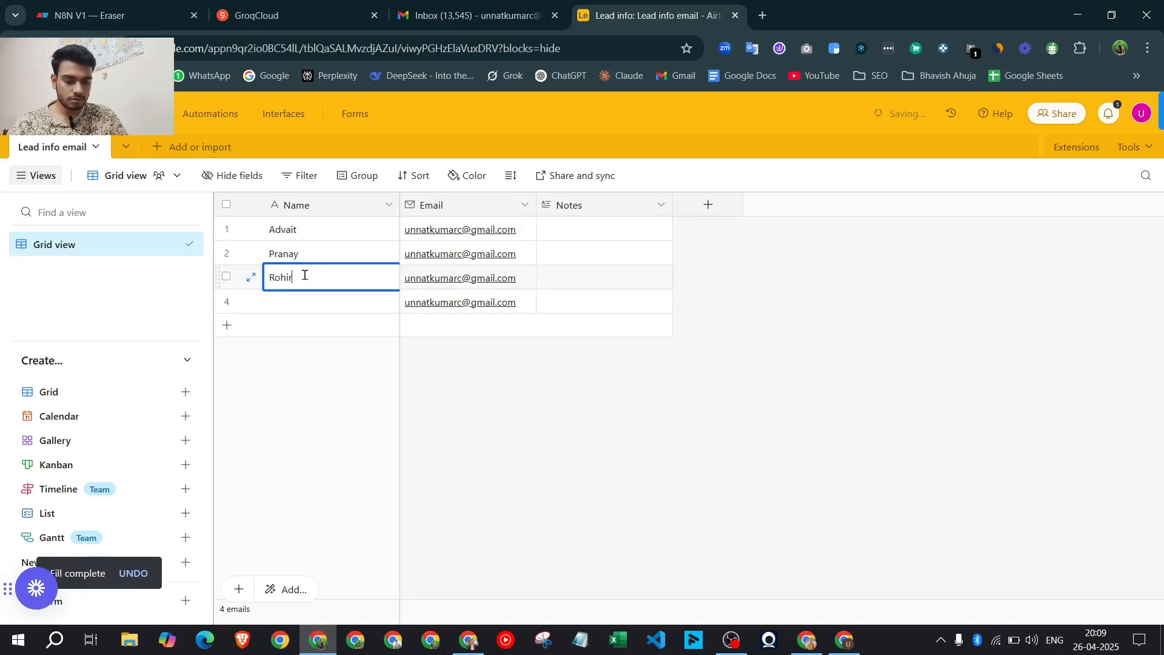
text(t)
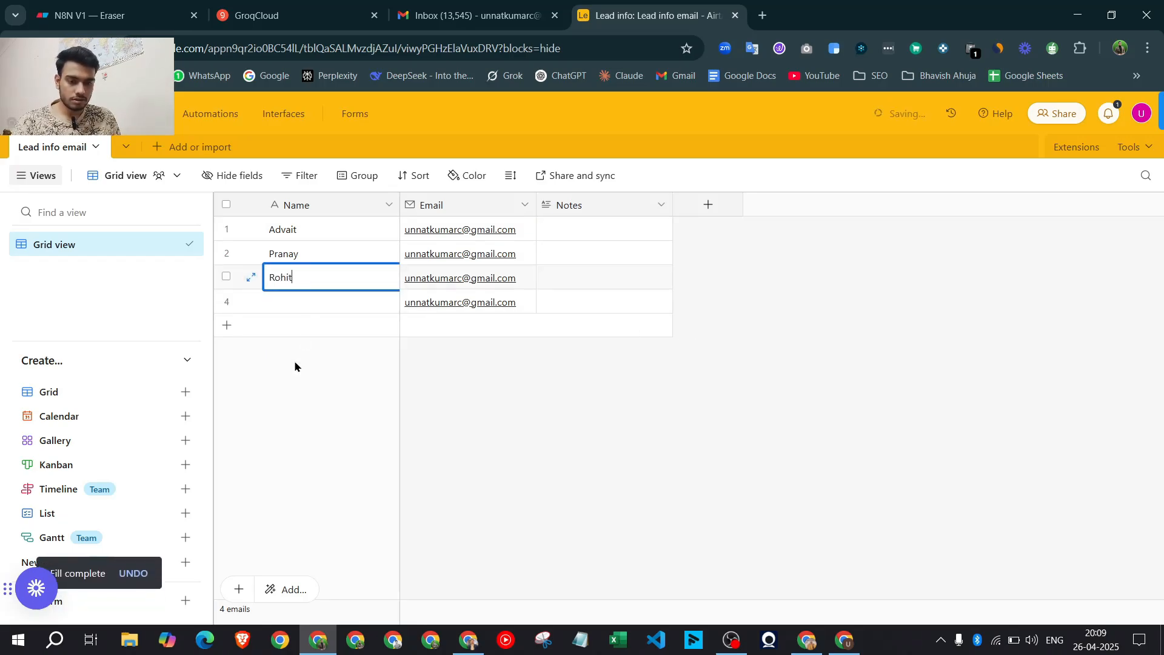
double_click(289, 300)
text(Virat)
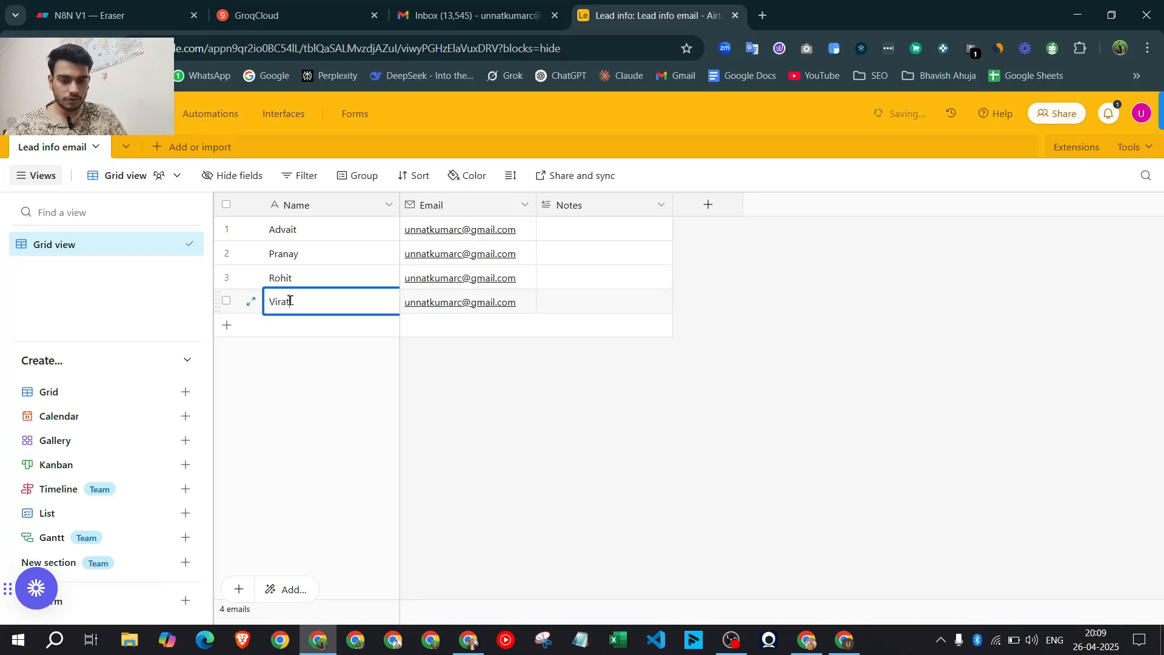
click(520, 464)
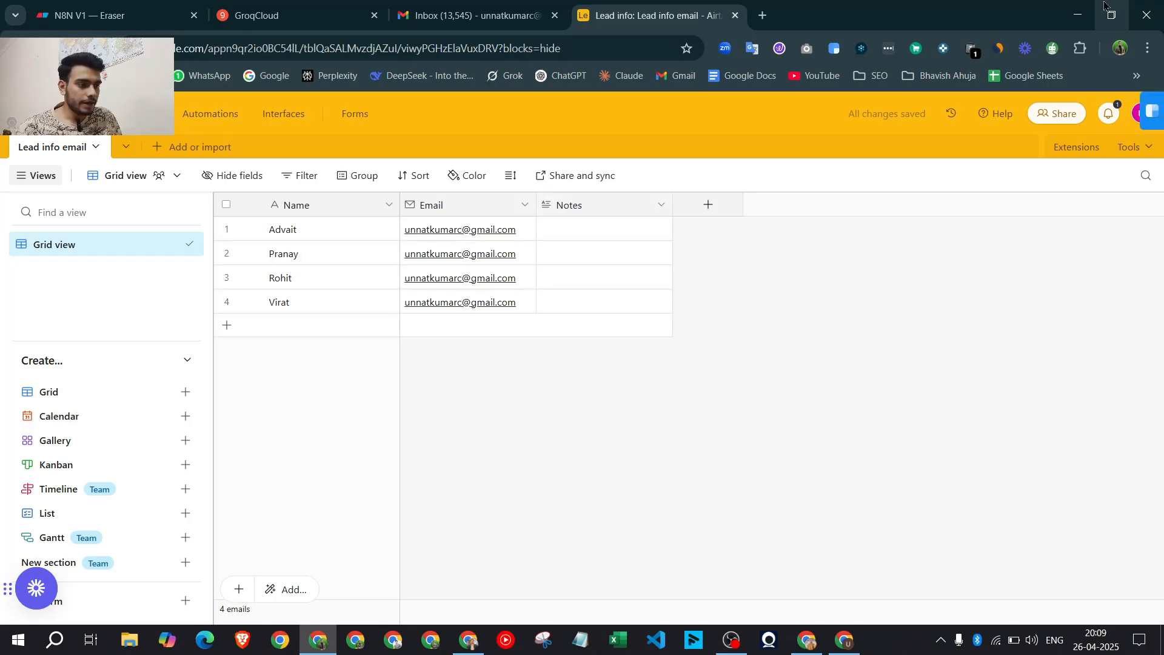
Start a new Airtable Personal Access Token credential in n8n, note its required scopes, and return to Airtable
click(1077, 15)
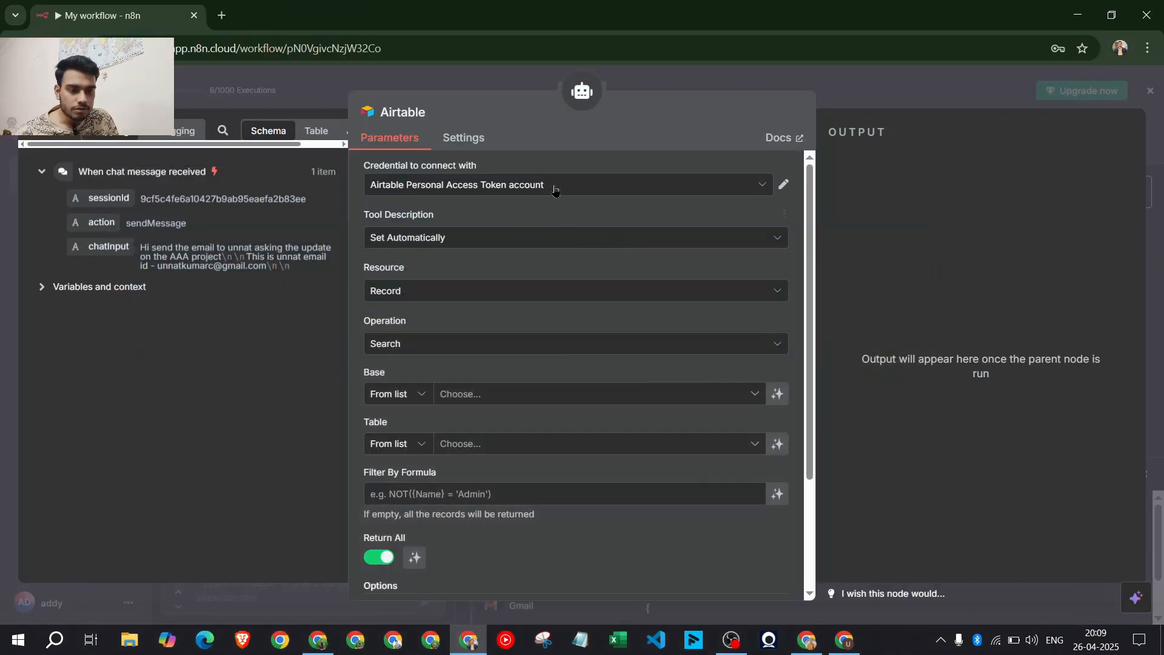
click(555, 190)
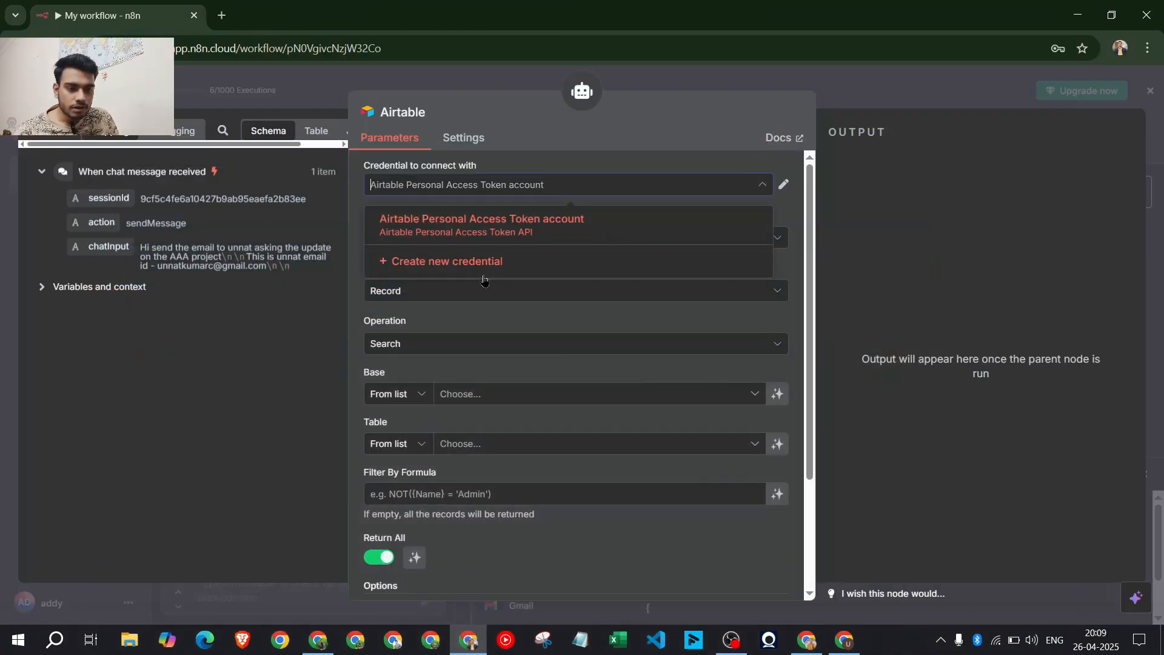
click(604, 219)
click(479, 184)
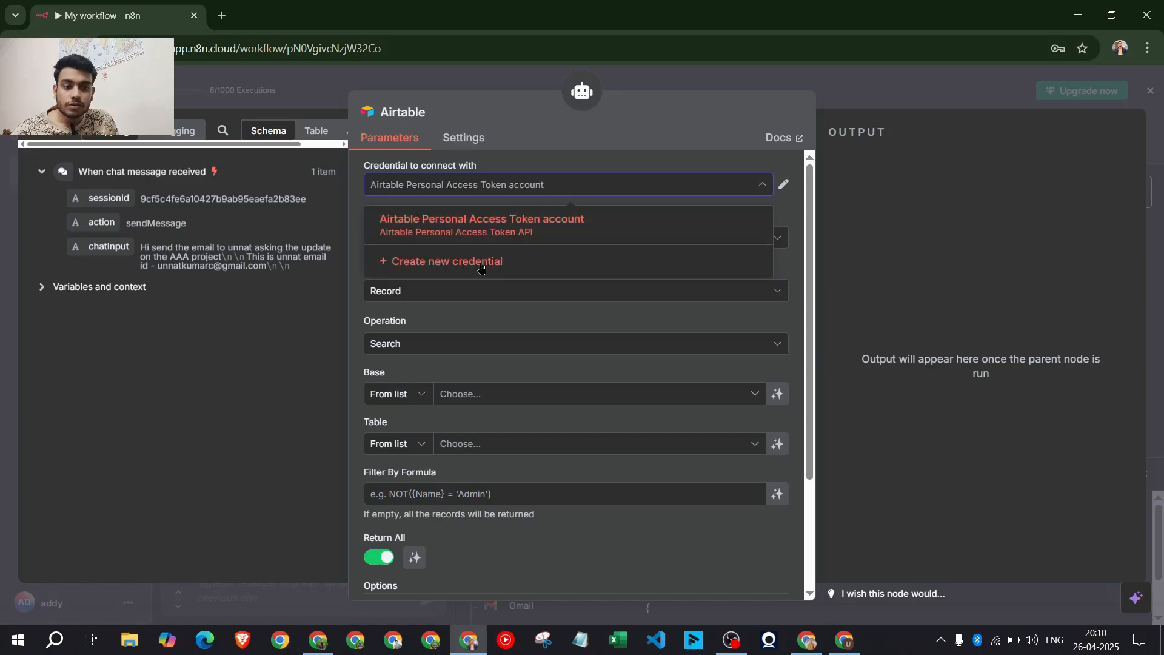
click(600, 173)
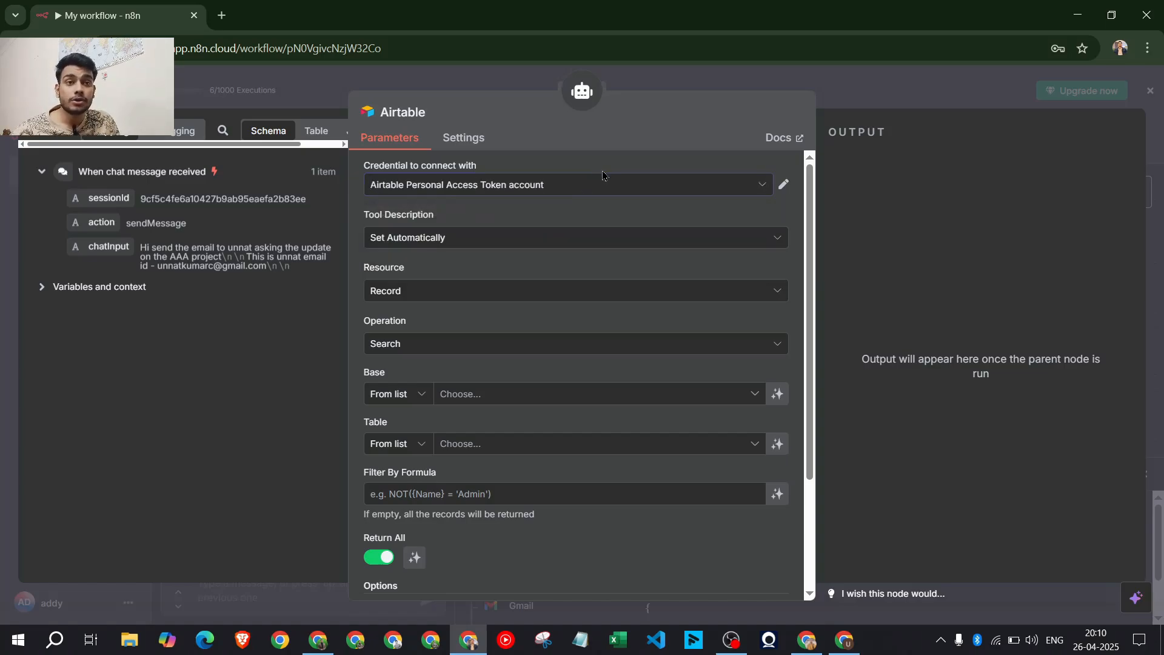
click(570, 191)
click(480, 263)
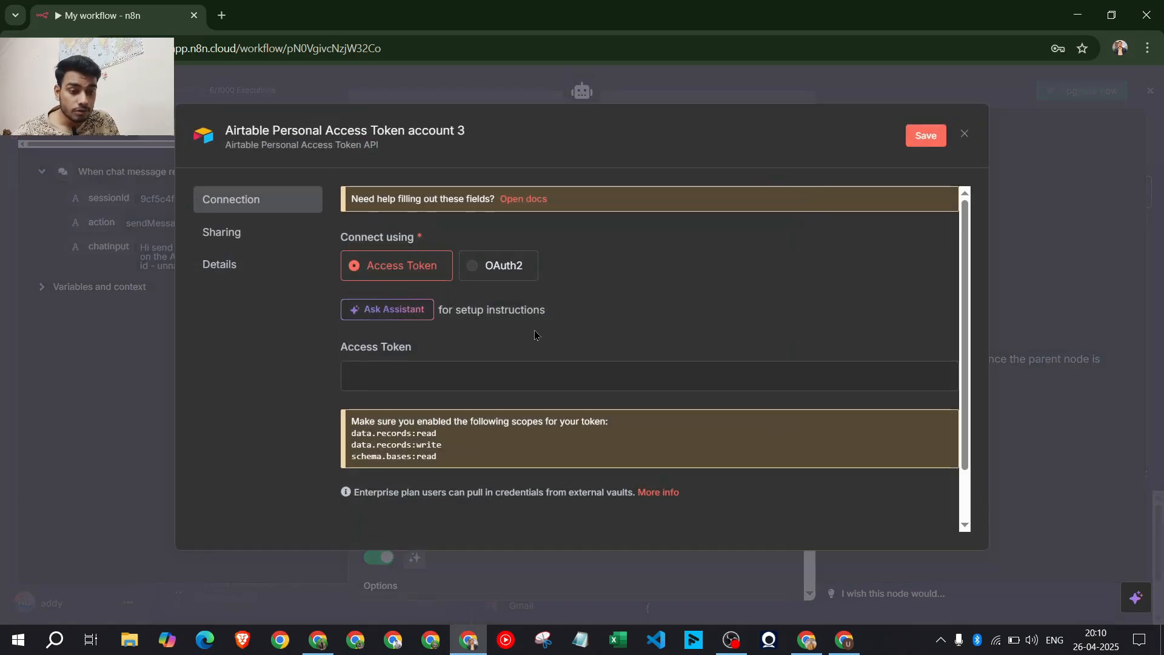
drag(536, 456, 358, 438)
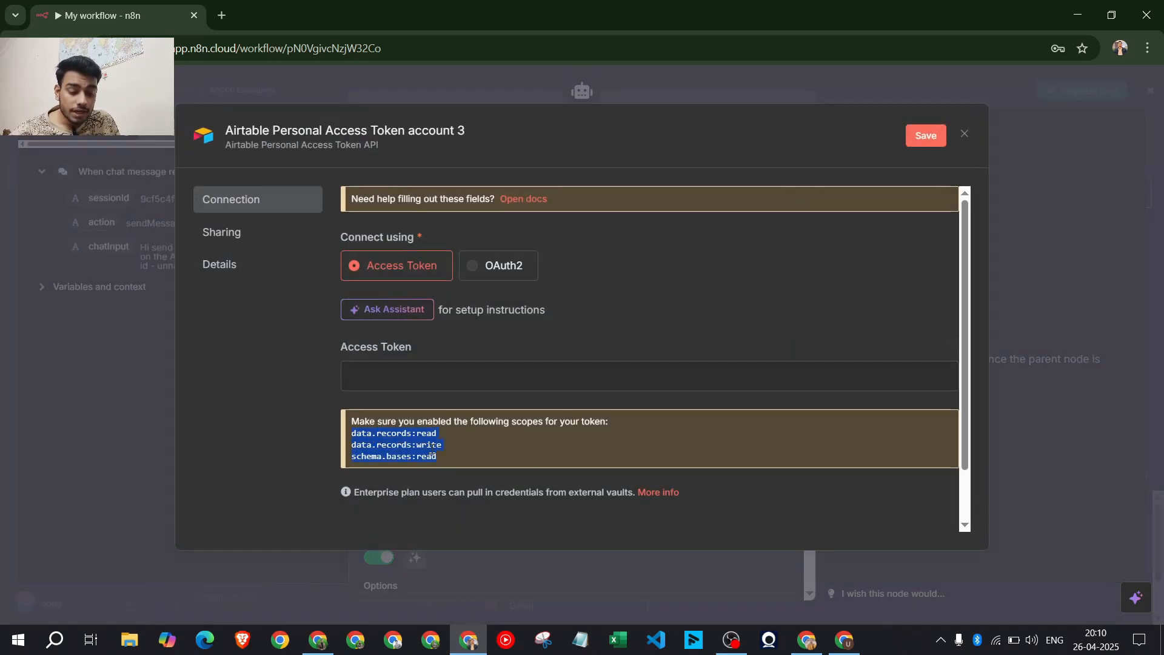
click(455, 443)
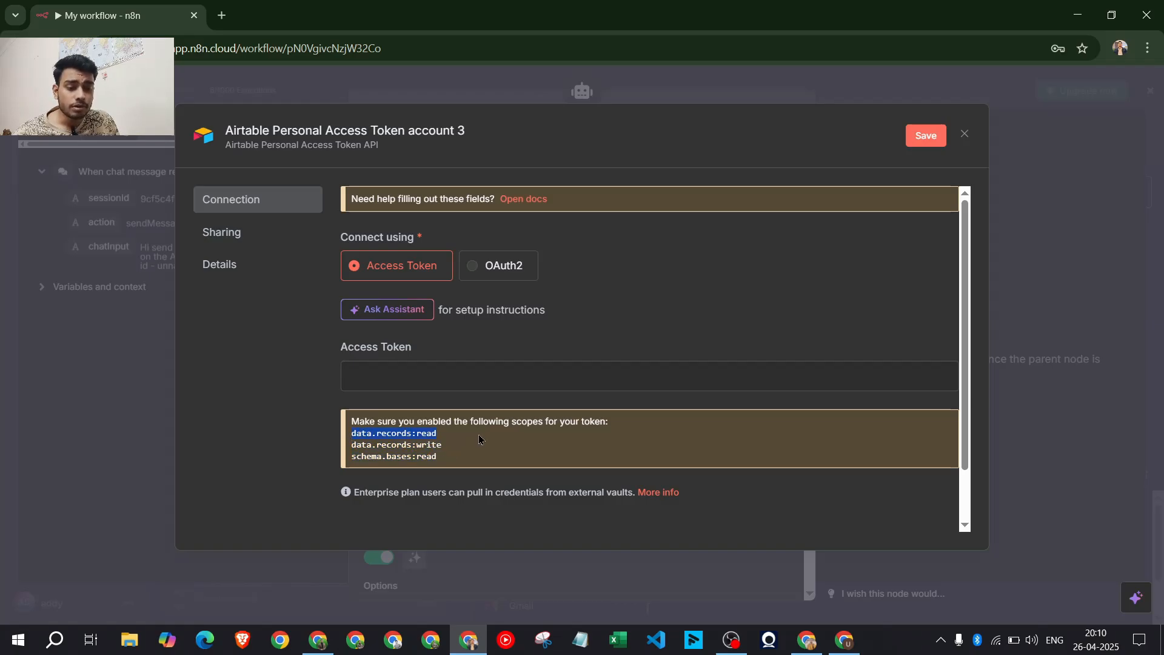
key(alt+Tab)
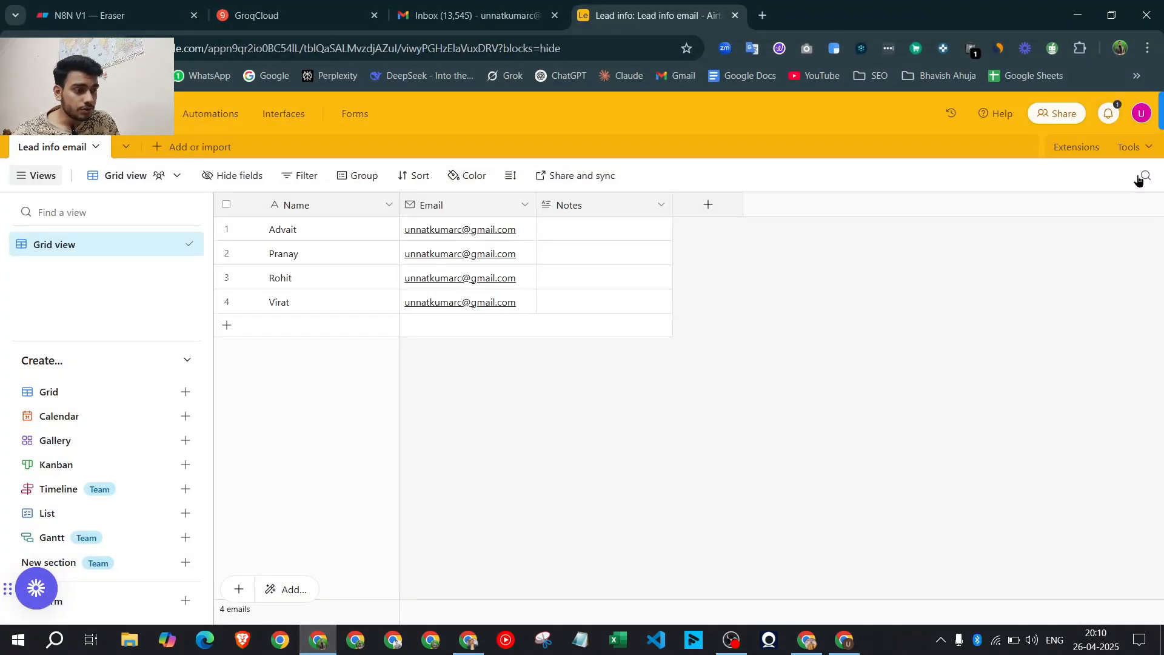
Start the N8n course personal access token in the developer hub with the data.records:read scope
click(1142, 113)
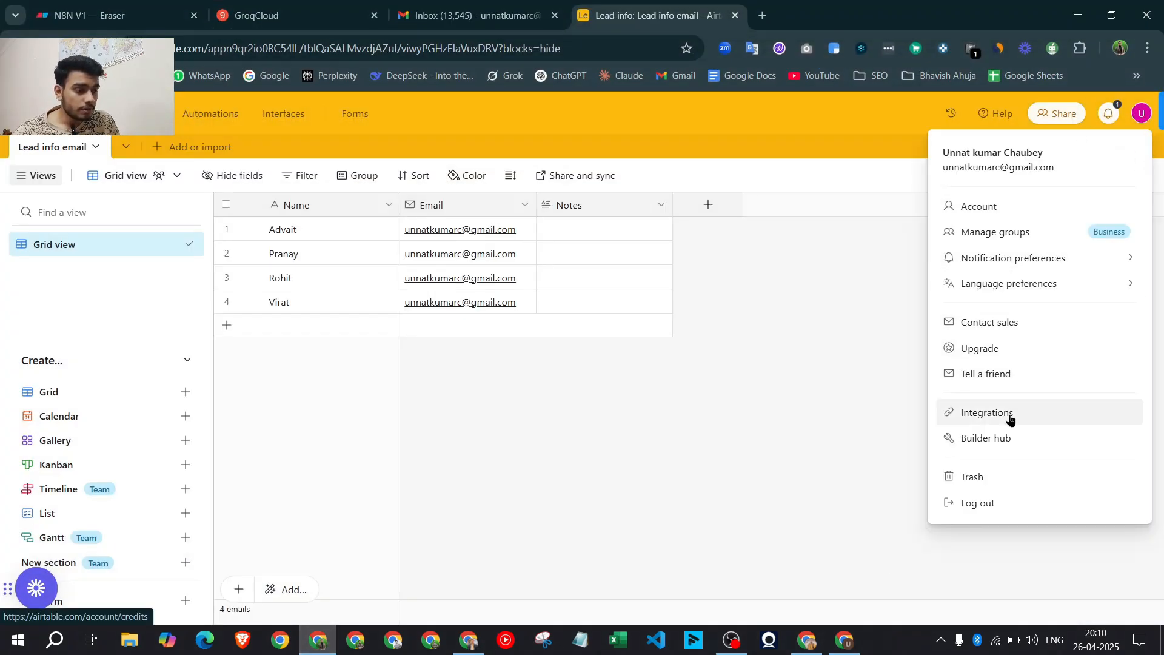
click(1005, 438)
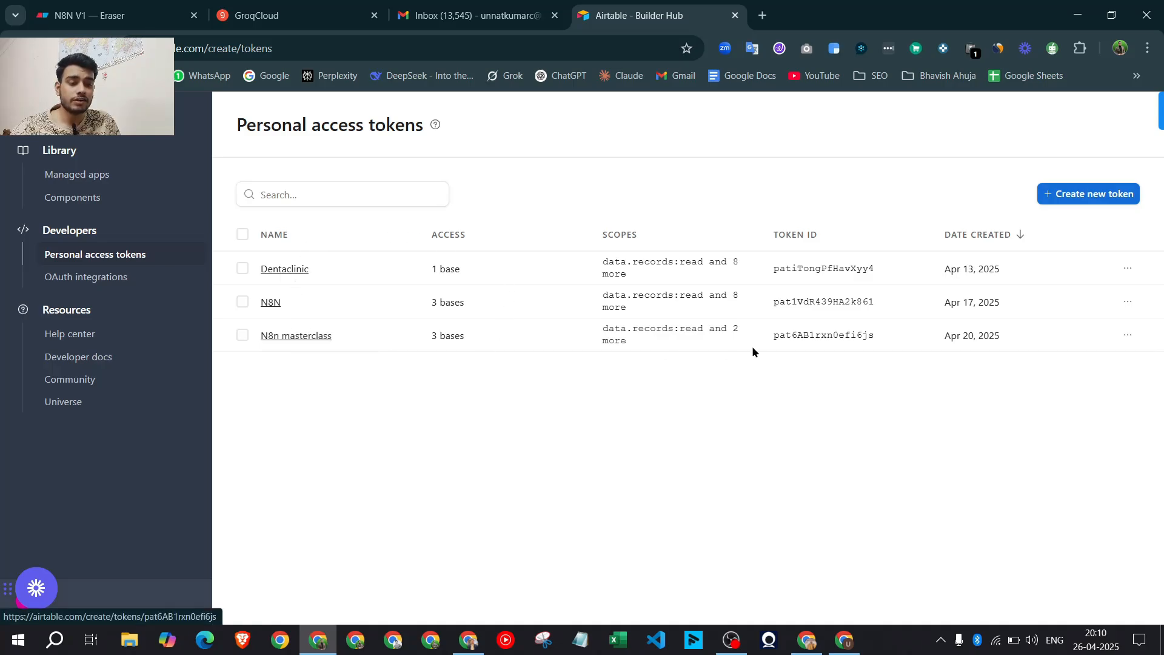
click(1085, 199)
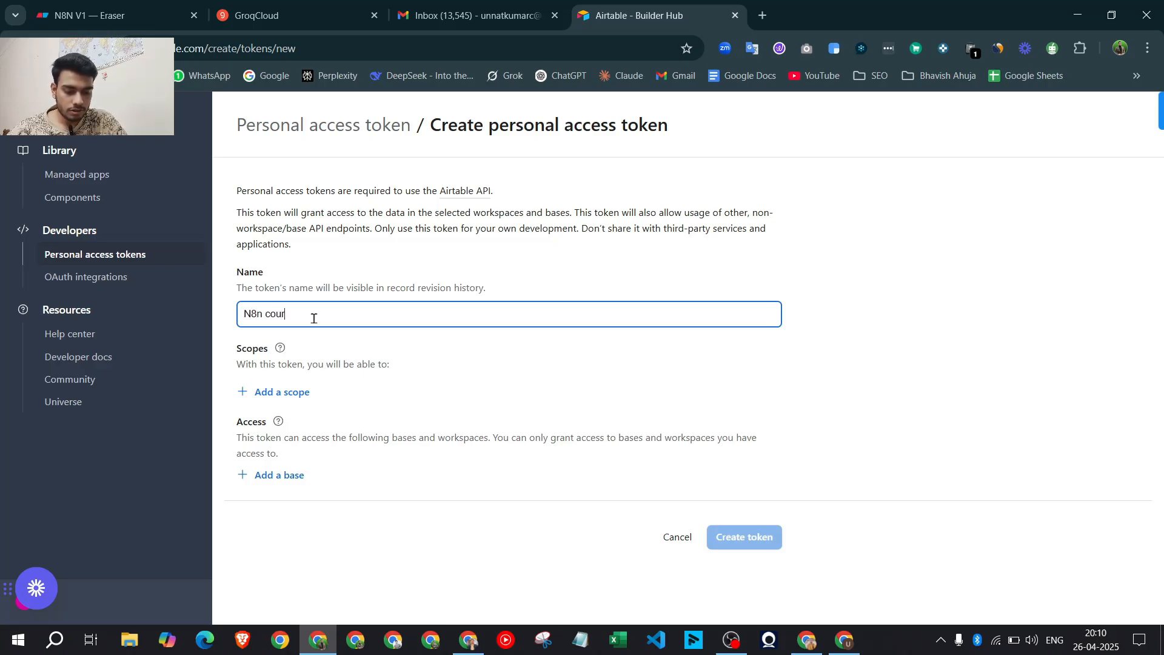
click(287, 389)
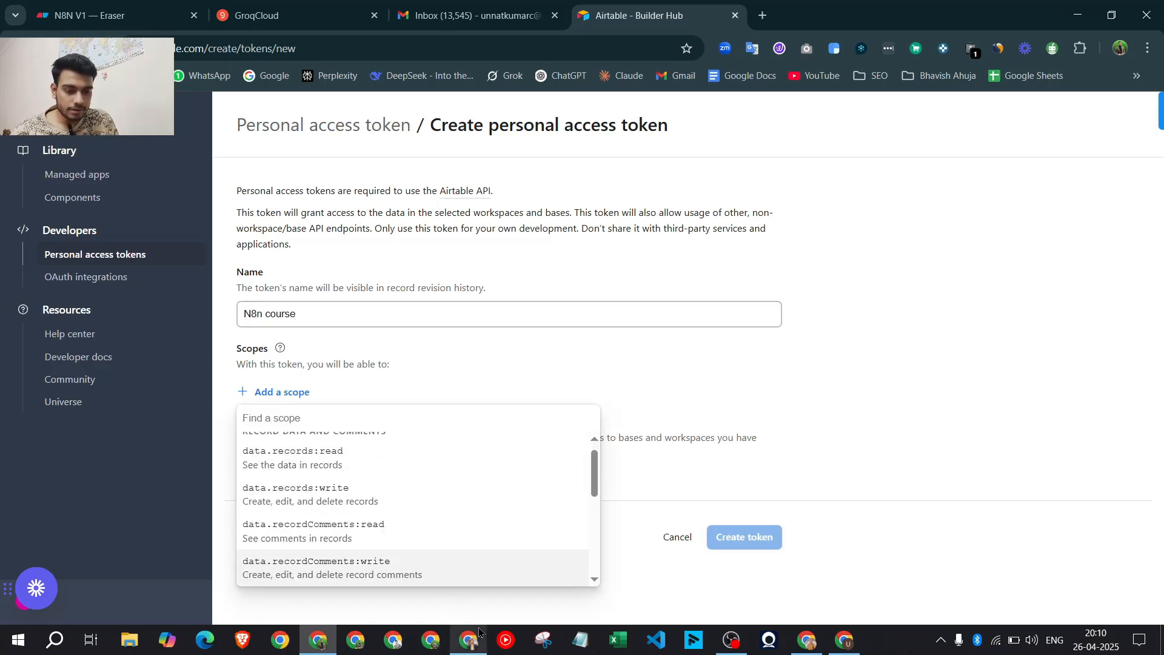
click(468, 640)
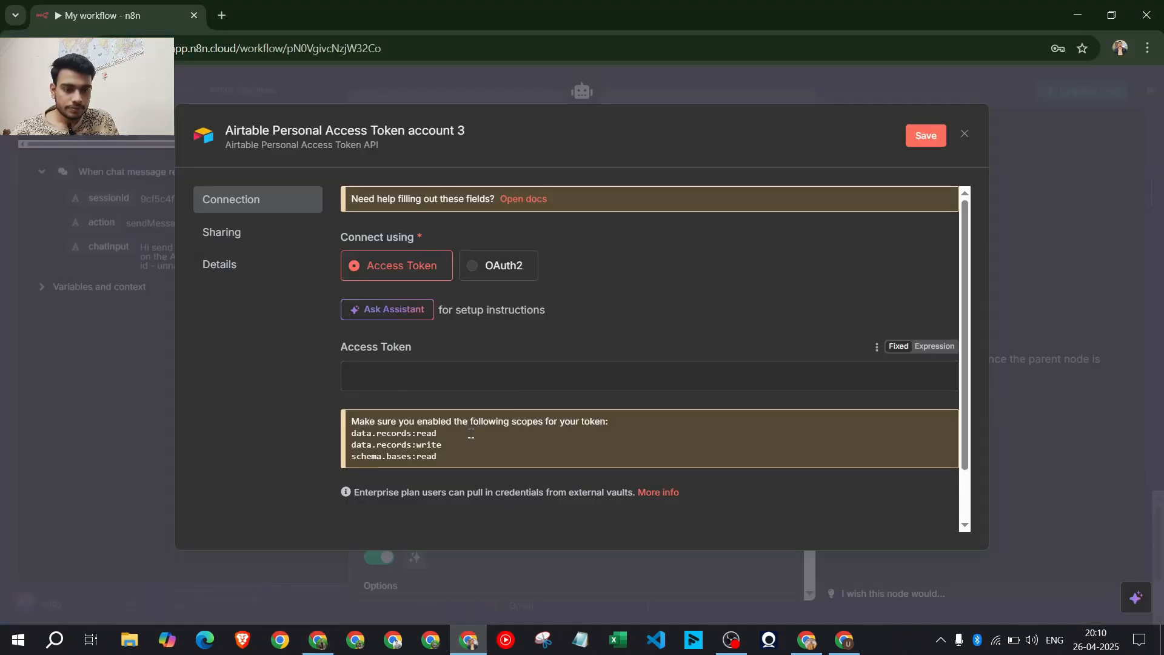
drag(464, 434, 340, 435)
key(ctrl+c)
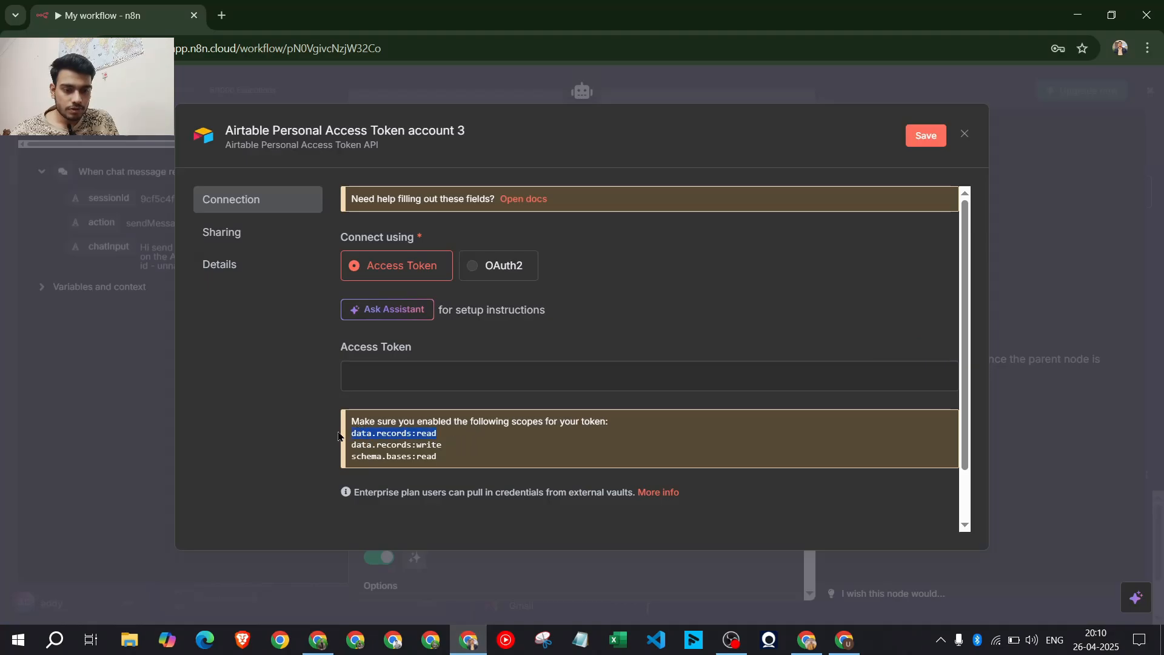
click(315, 643)
right_click(317, 642)
click(418, 390)
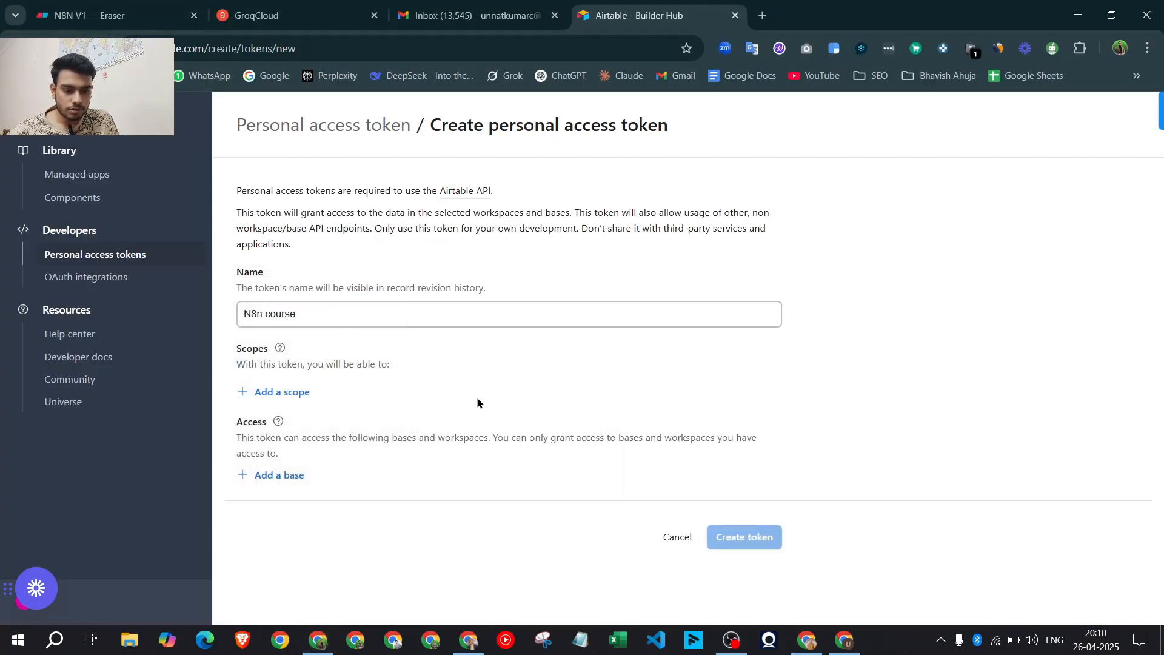
click(280, 393)
key(ctrl+v)
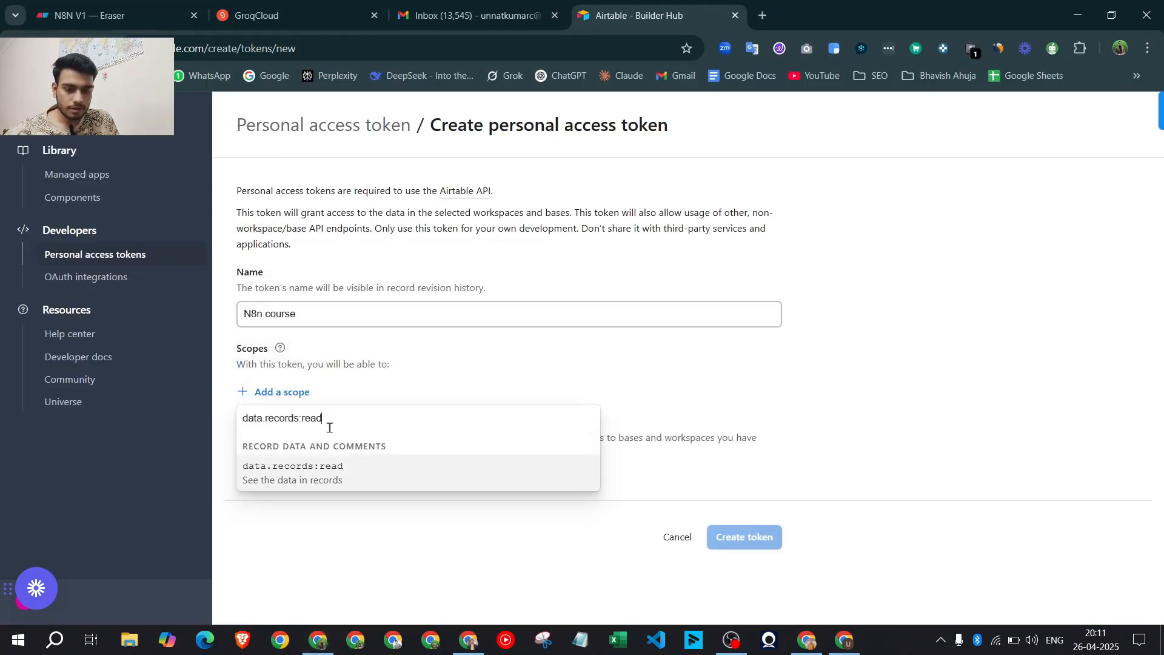
click(343, 485)
Add the data.records:write and schema.bases:read scopes to the token
click(466, 638)
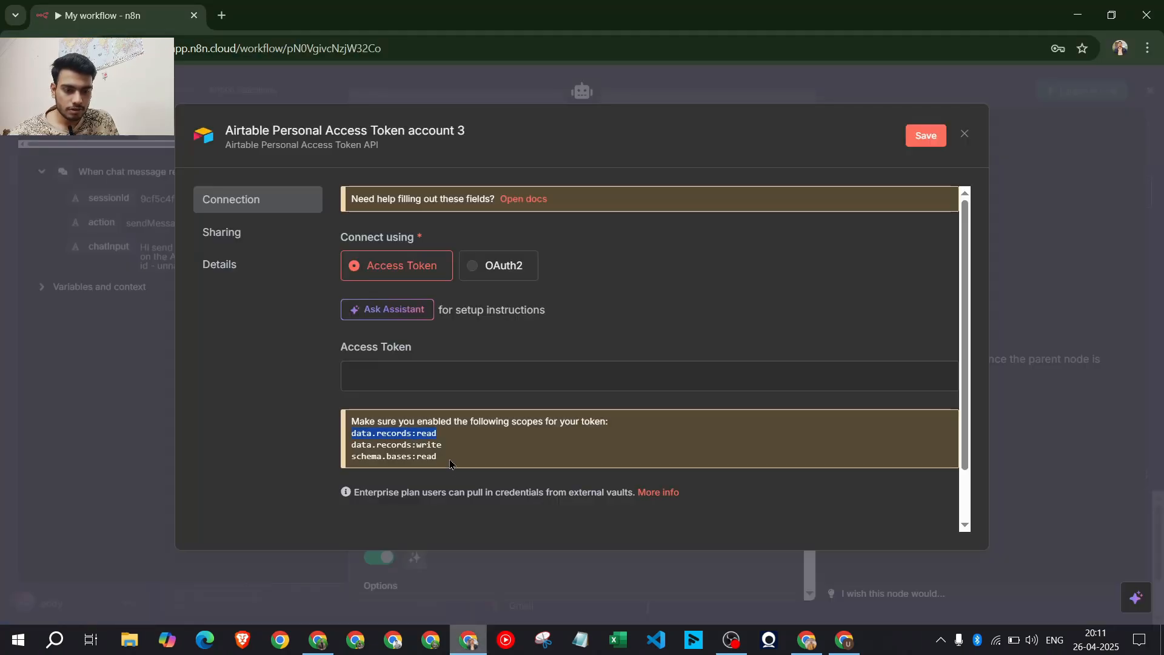
drag(449, 452, 345, 449)
key(ctrl+c)
click(318, 640)
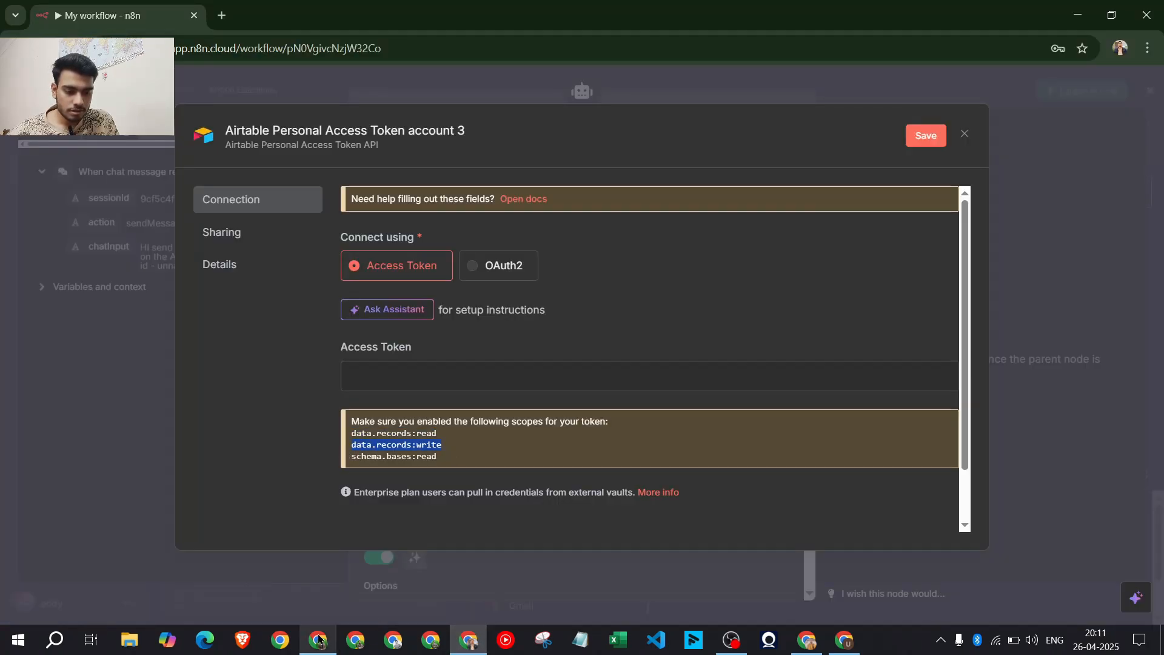
click(276, 427)
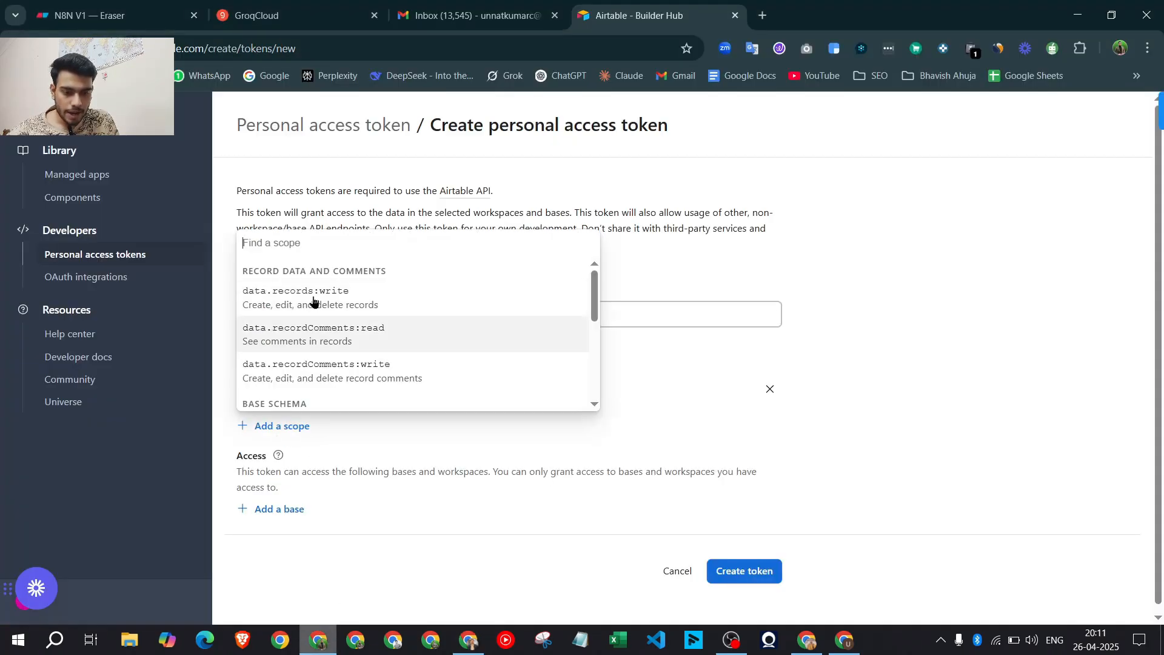
key(ctrl+v)
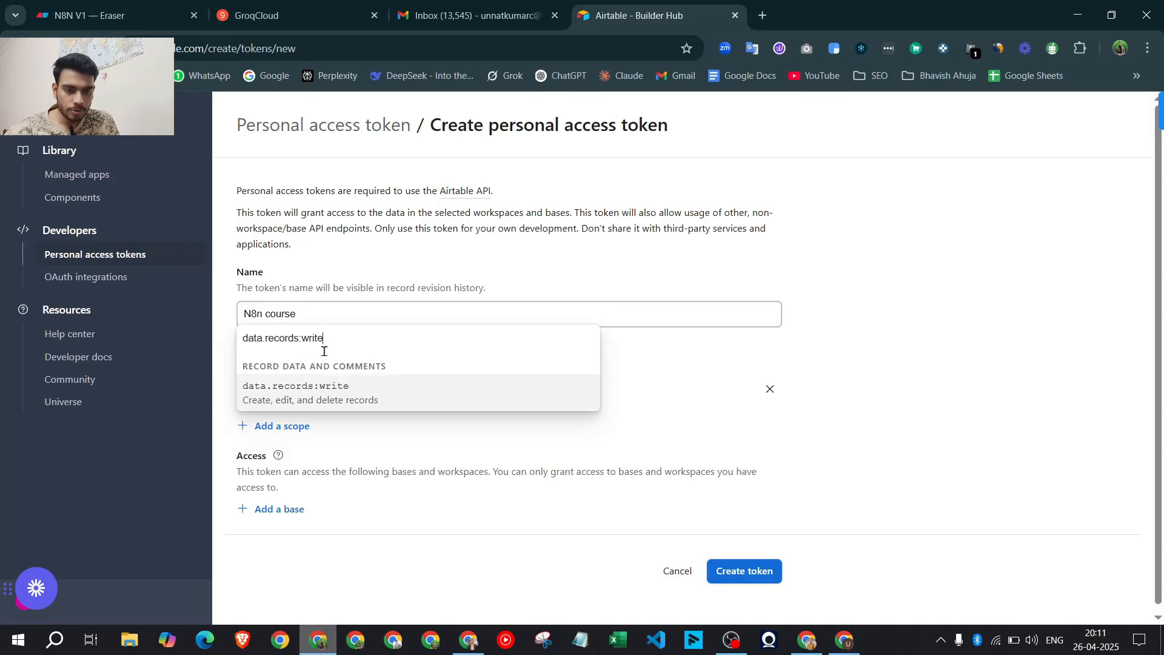
click(327, 391)
click(476, 640)
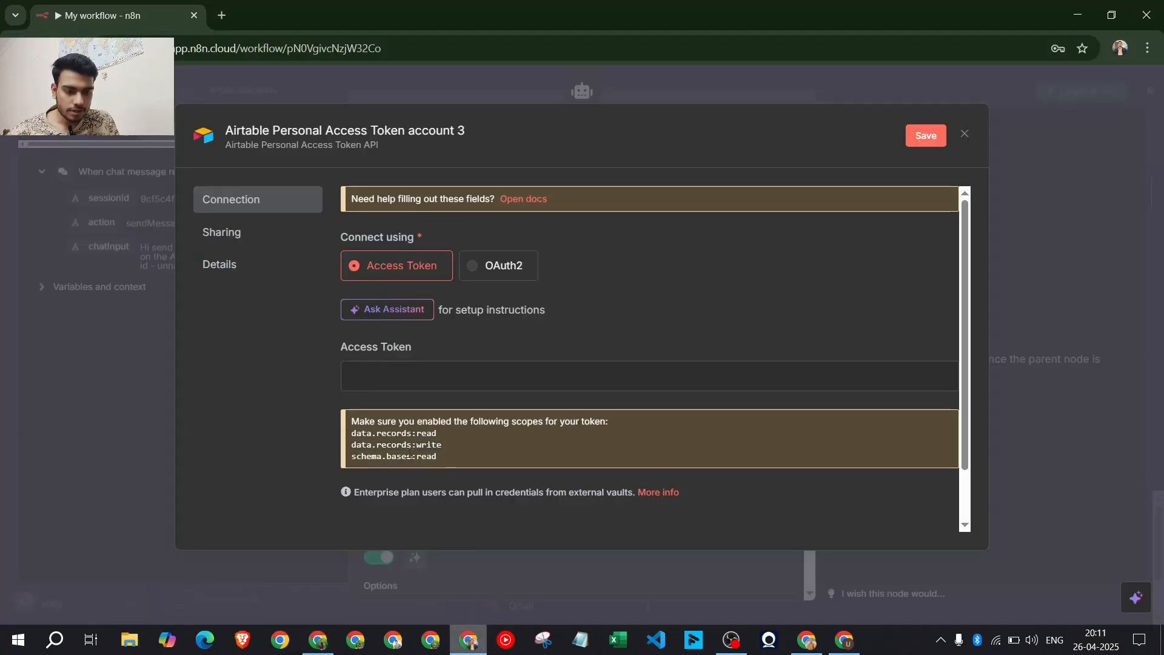
drag(438, 458, 351, 464)
key(ctrl+c)
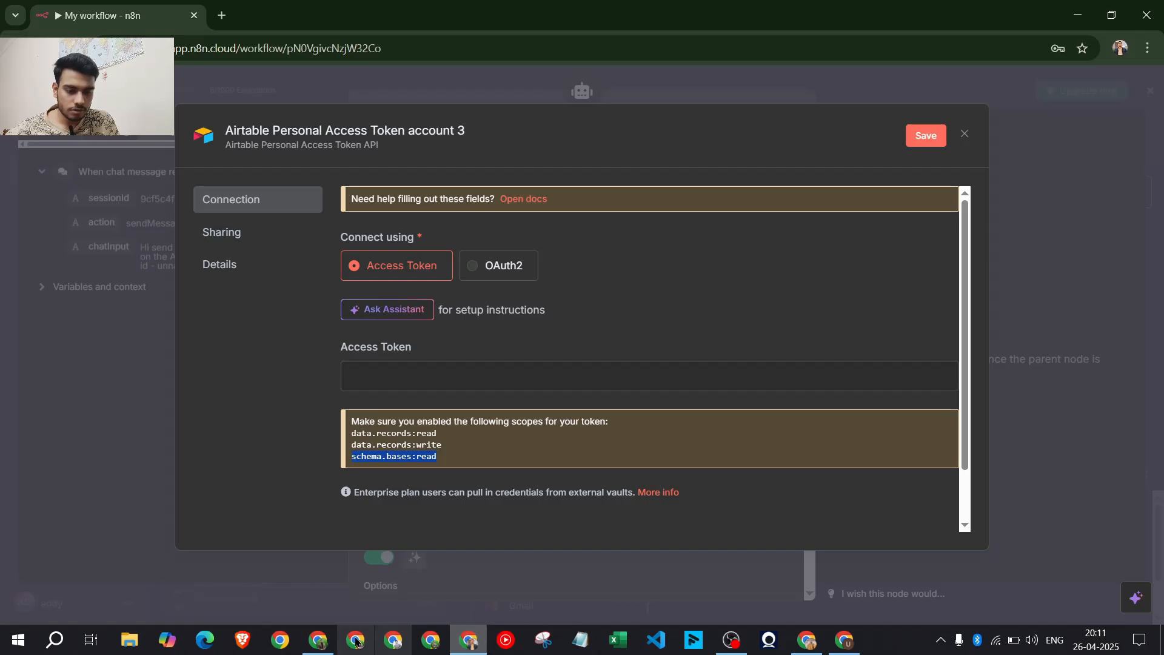
click(319, 640)
click(295, 459)
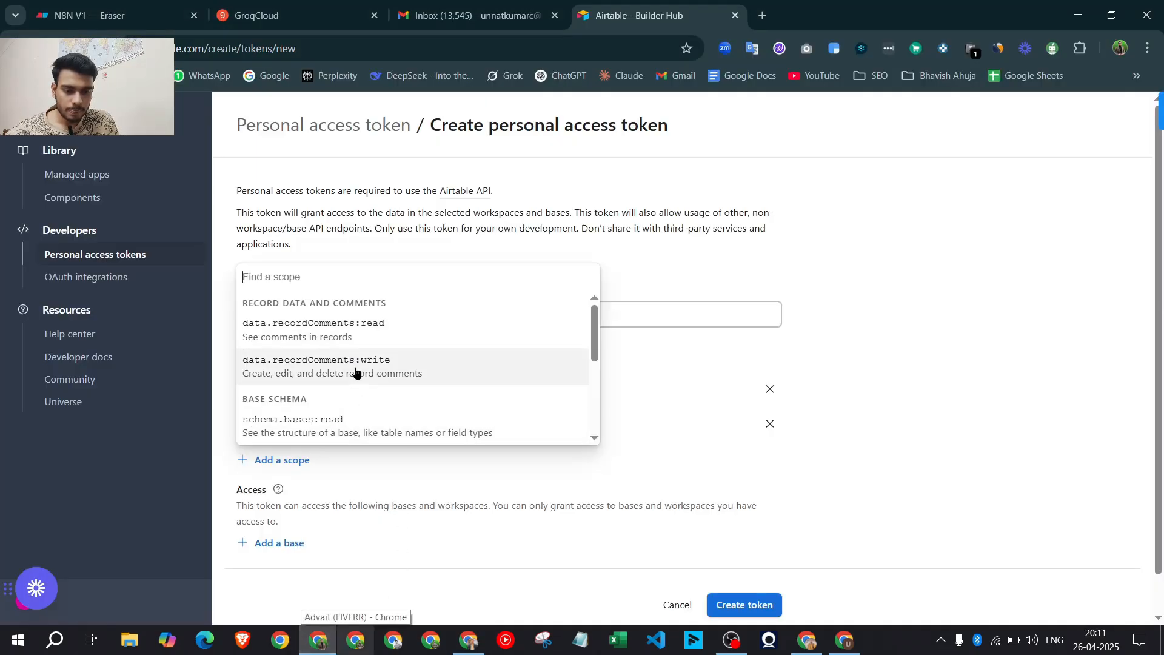
key(ctrl+v)
click(368, 428)
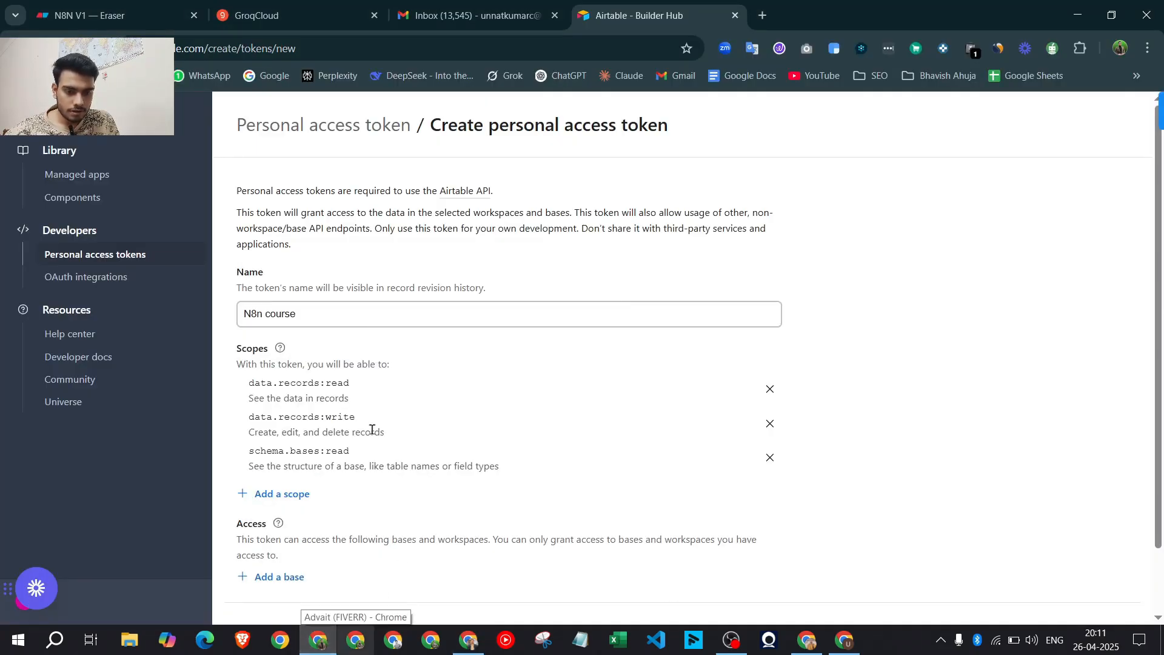
Grant the token access to the Lead info base and create it
scroll(394, 449, down, 1)
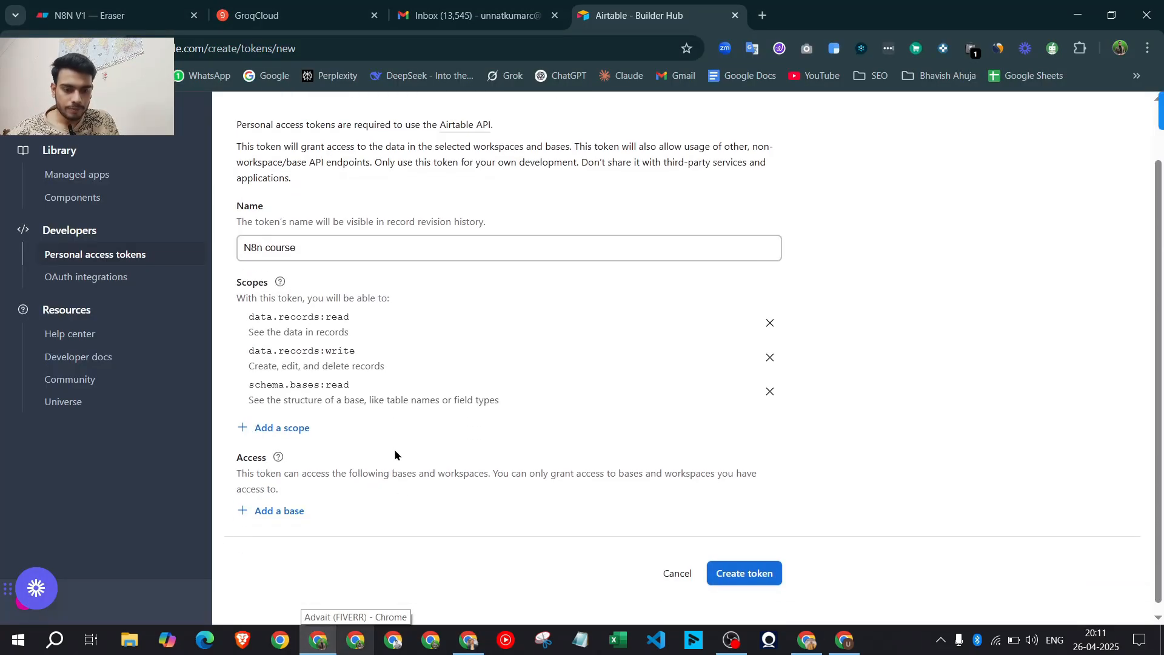
click(285, 504)
scroll(337, 450, down, 2)
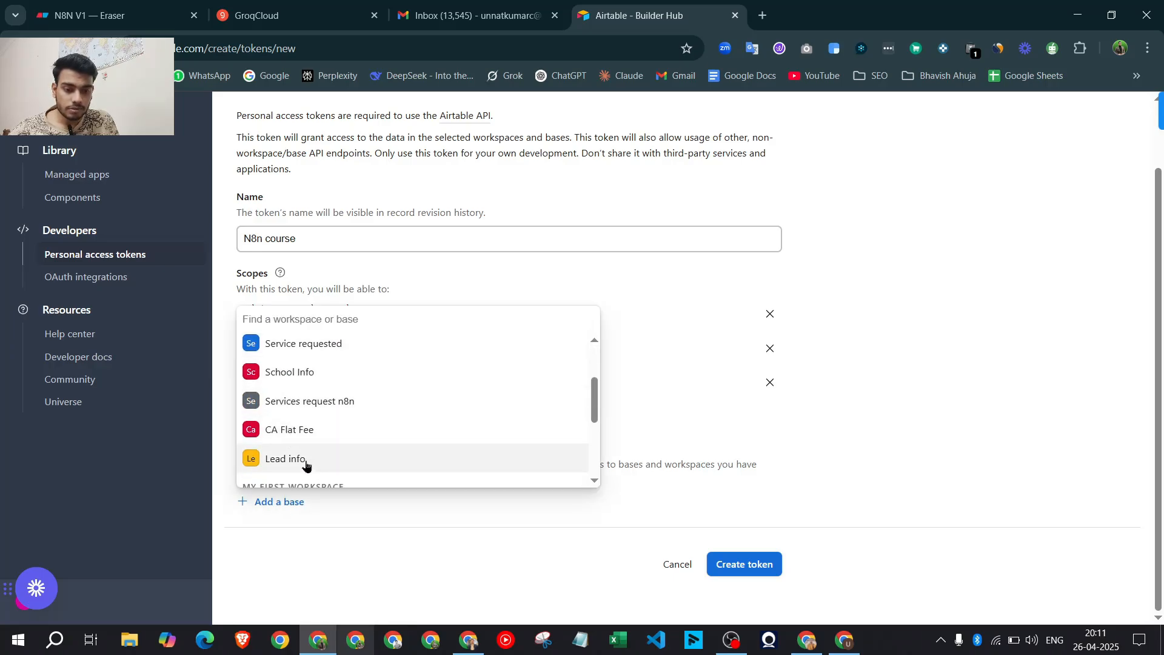
click(306, 459)
scroll(576, 457, down, 1)
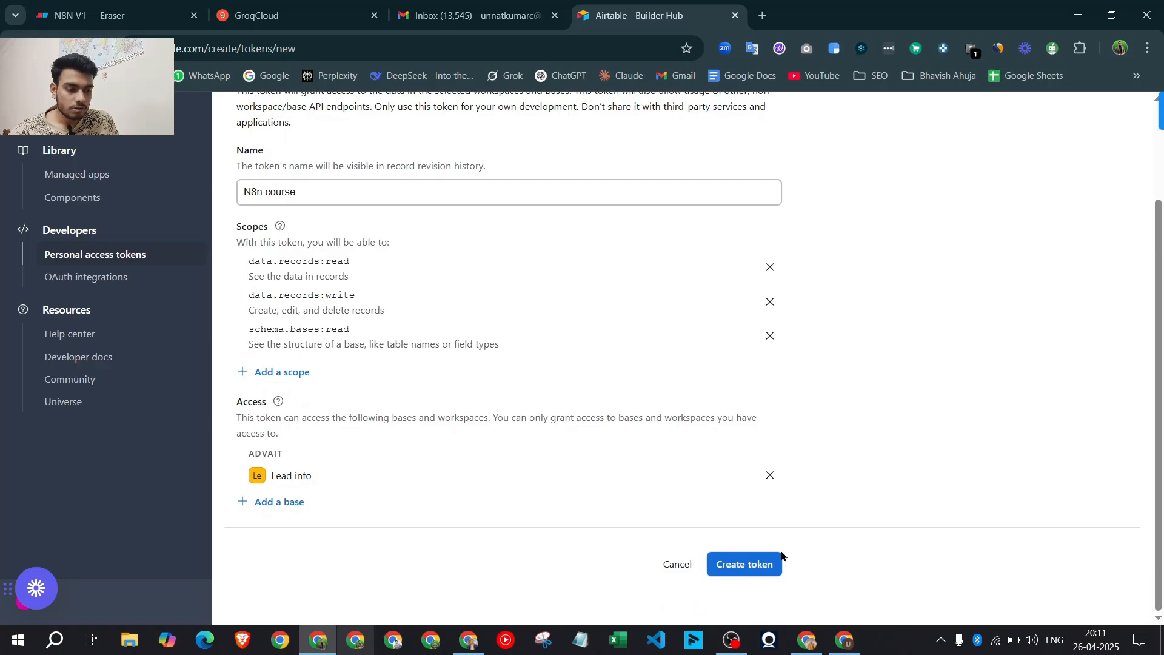
click(751, 566)
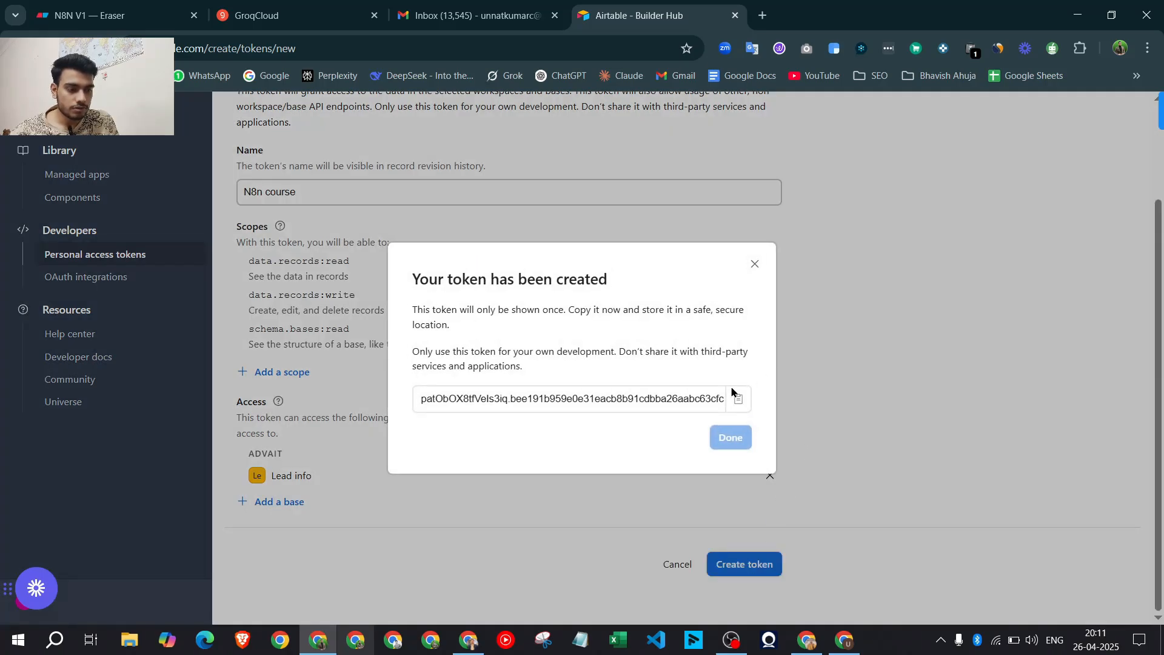
Copy the new token to the clipboard and close the created dialog
drag(446, 399, 612, 400)
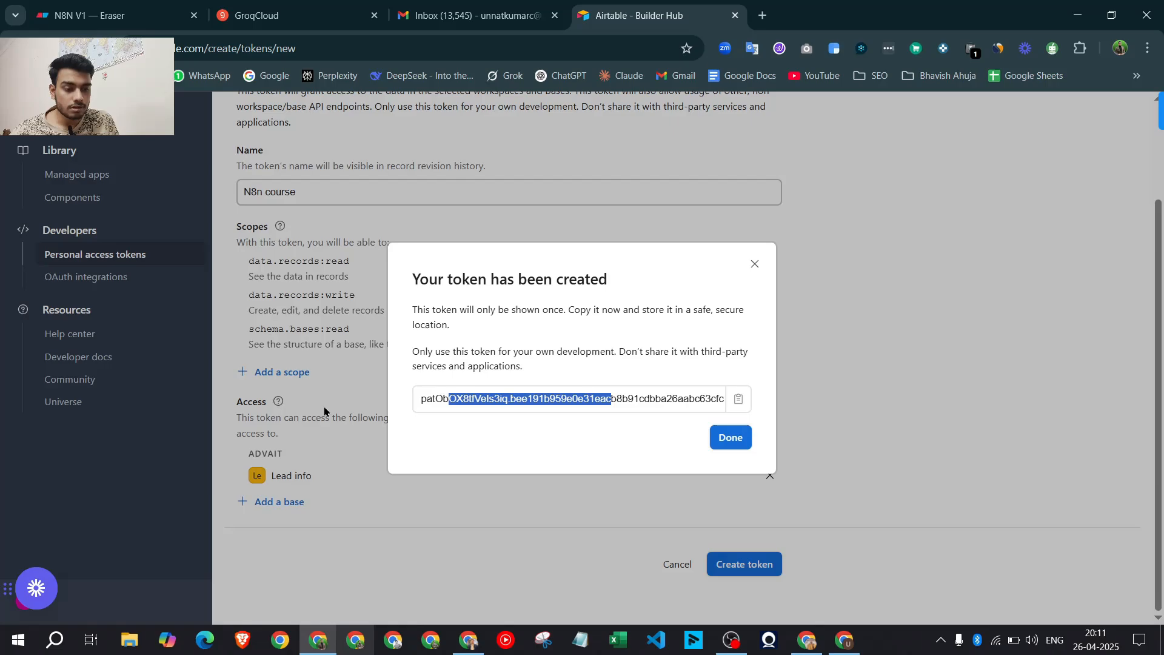
click(738, 400)
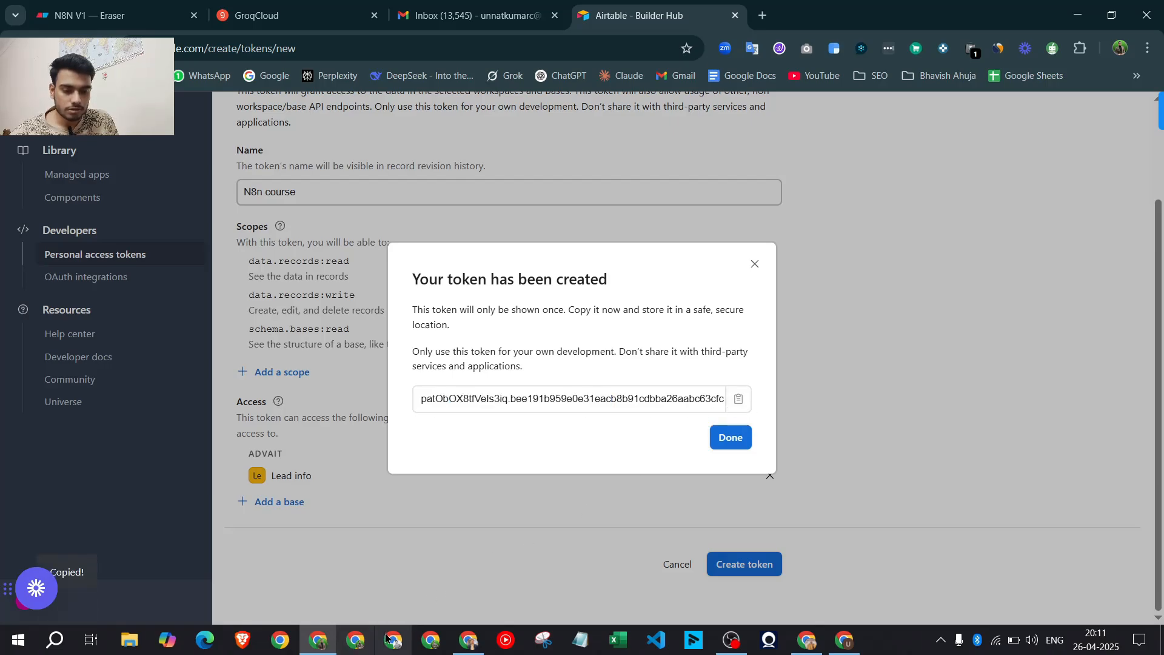
click(731, 437)
click(469, 639)
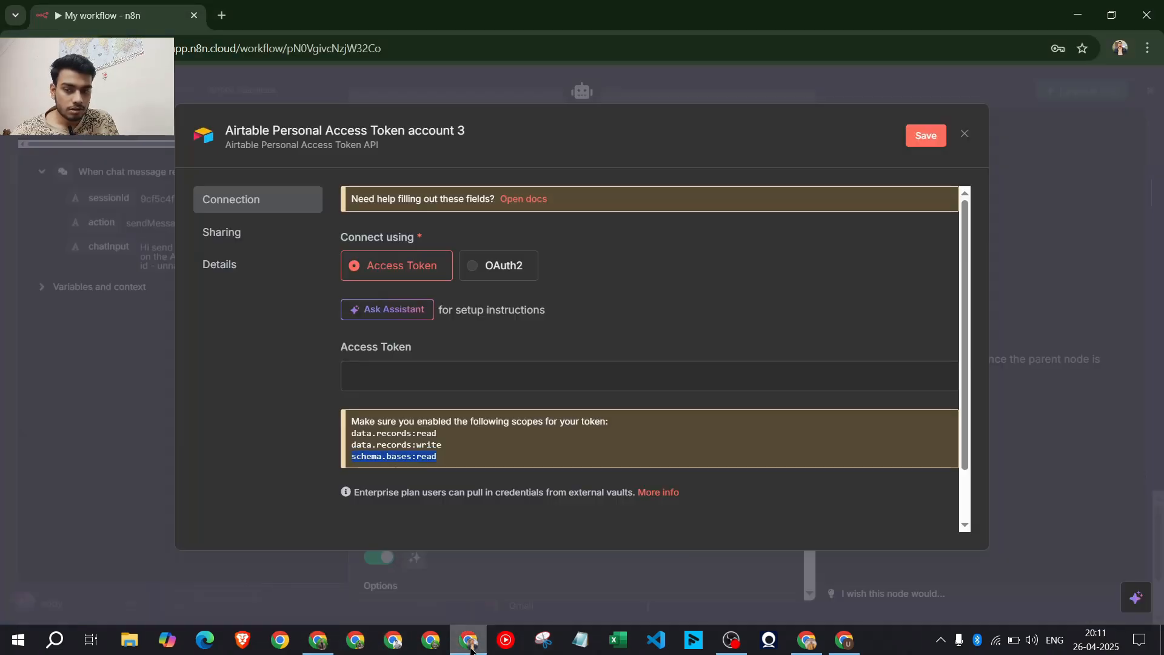
Paste the new access token into the Airtable credential, then save and test it
click(478, 377)
key(ctrl+v)
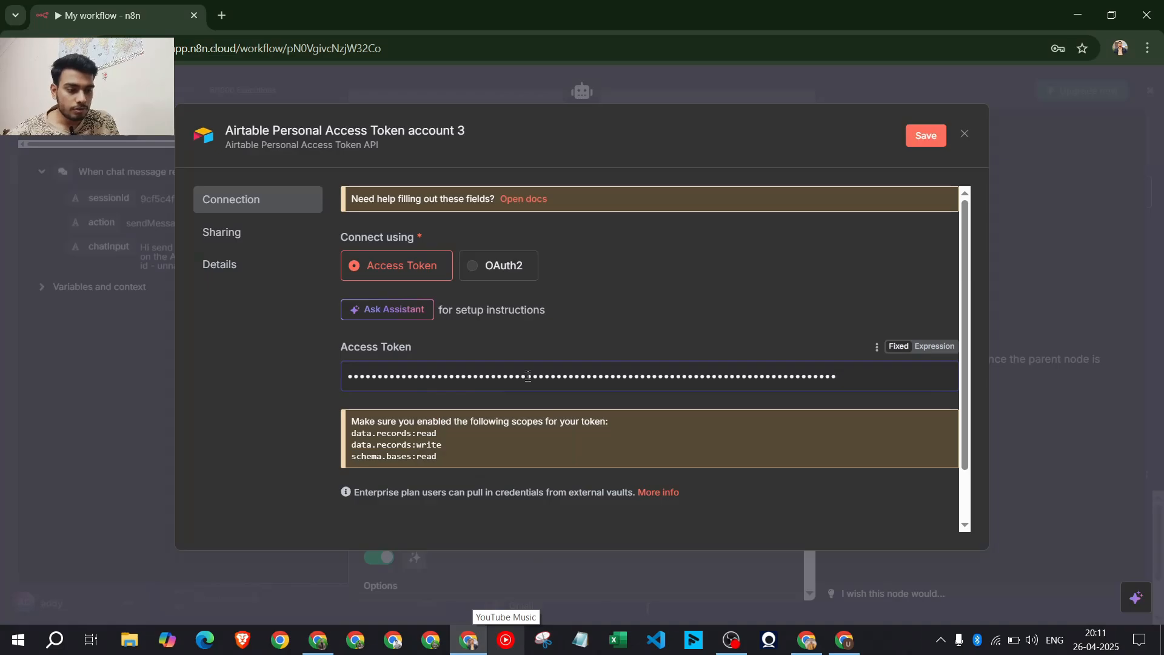
click(926, 135)
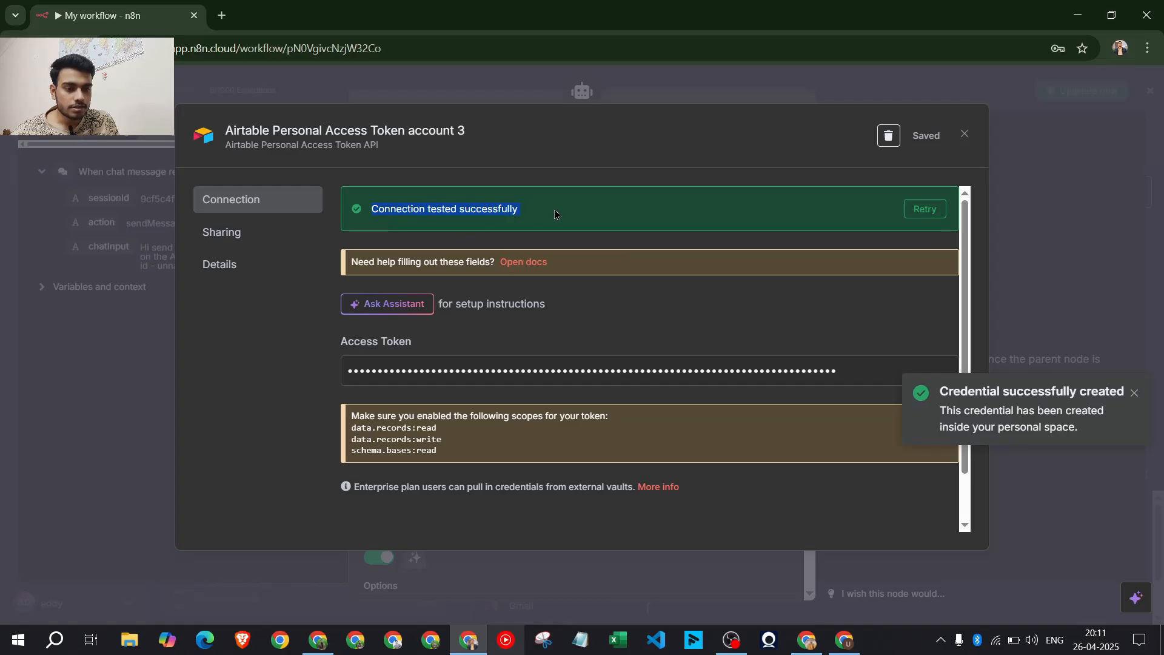
click(966, 135)
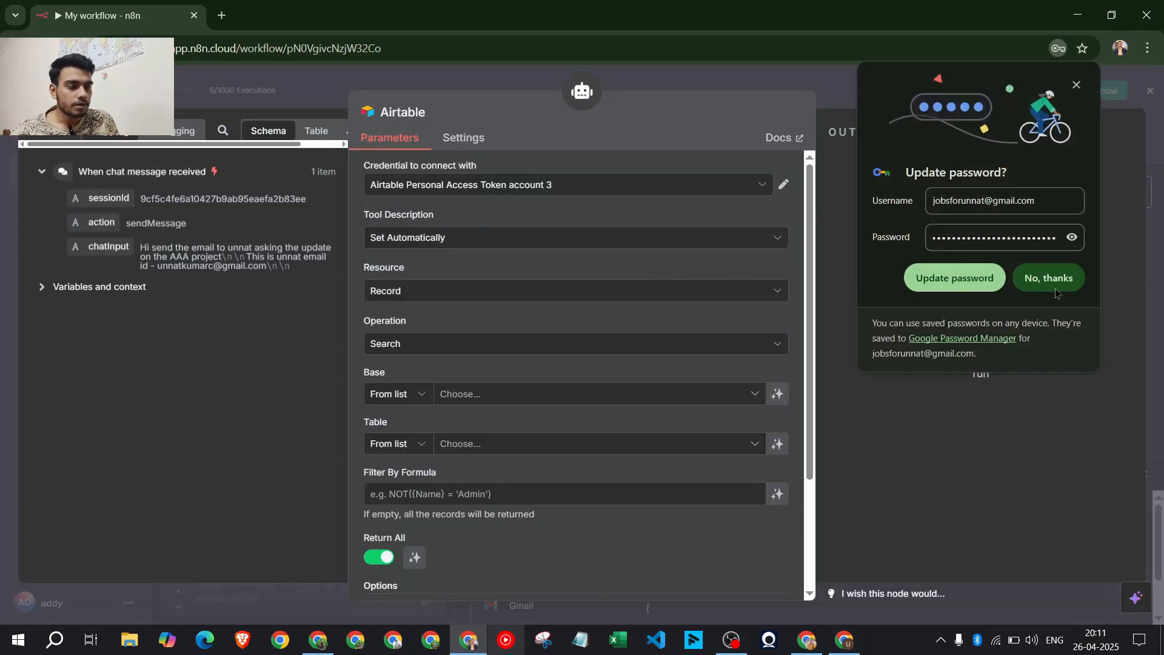
click(933, 264)
Point the Airtable tool at Base 'Lead info' and Table 'Lead info email'
scroll(464, 364, down, 2)
scroll(445, 324, up, 2)
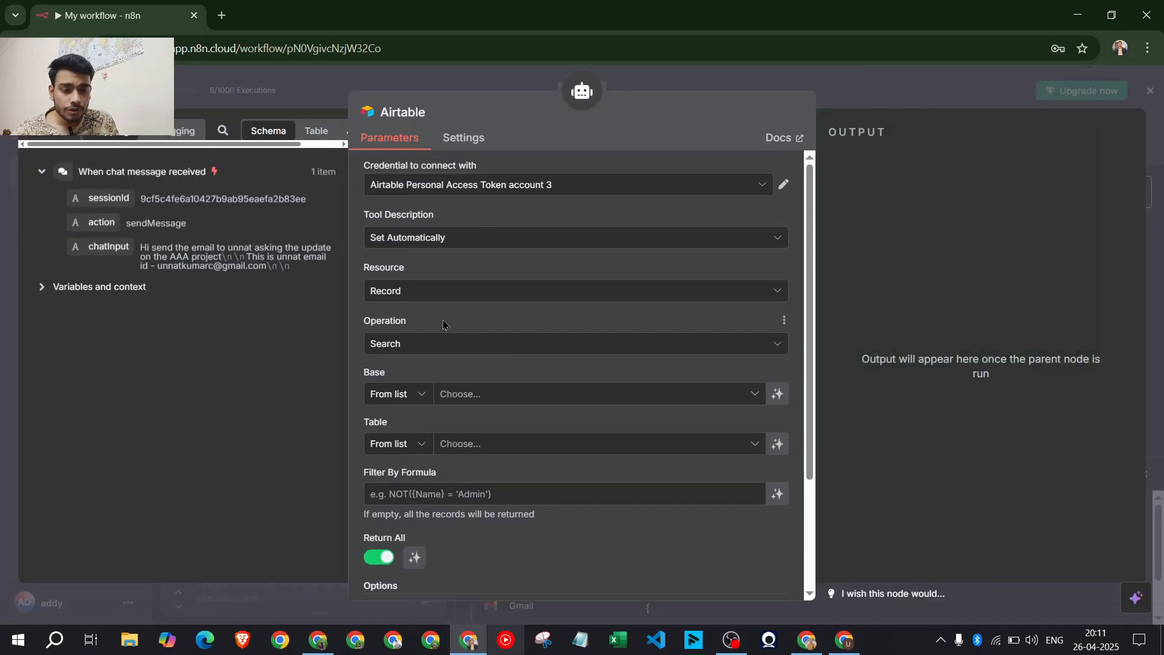
scroll(394, 359, down, 2)
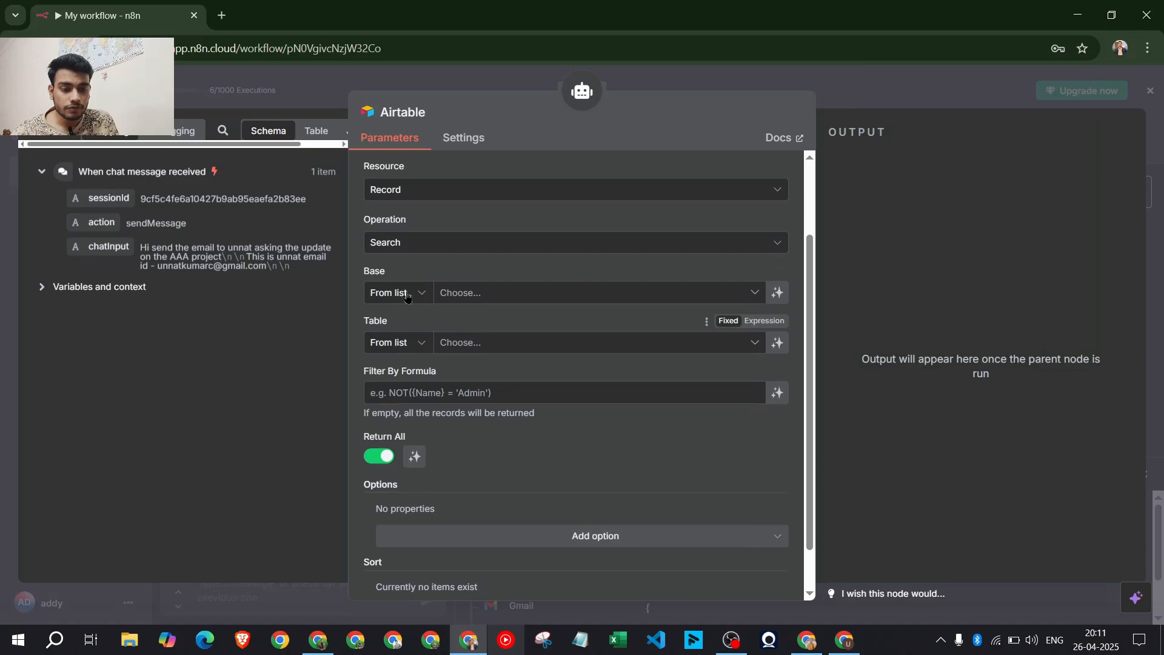
drag(414, 276, 351, 278)
click(496, 293)
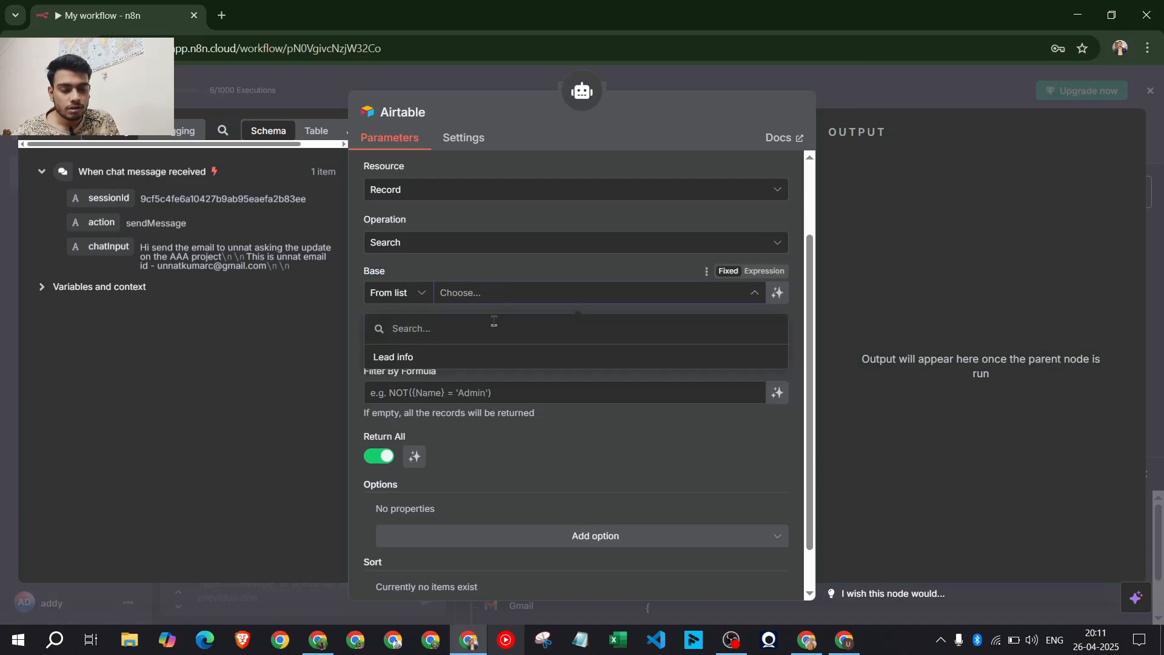
click(410, 367)
click(496, 342)
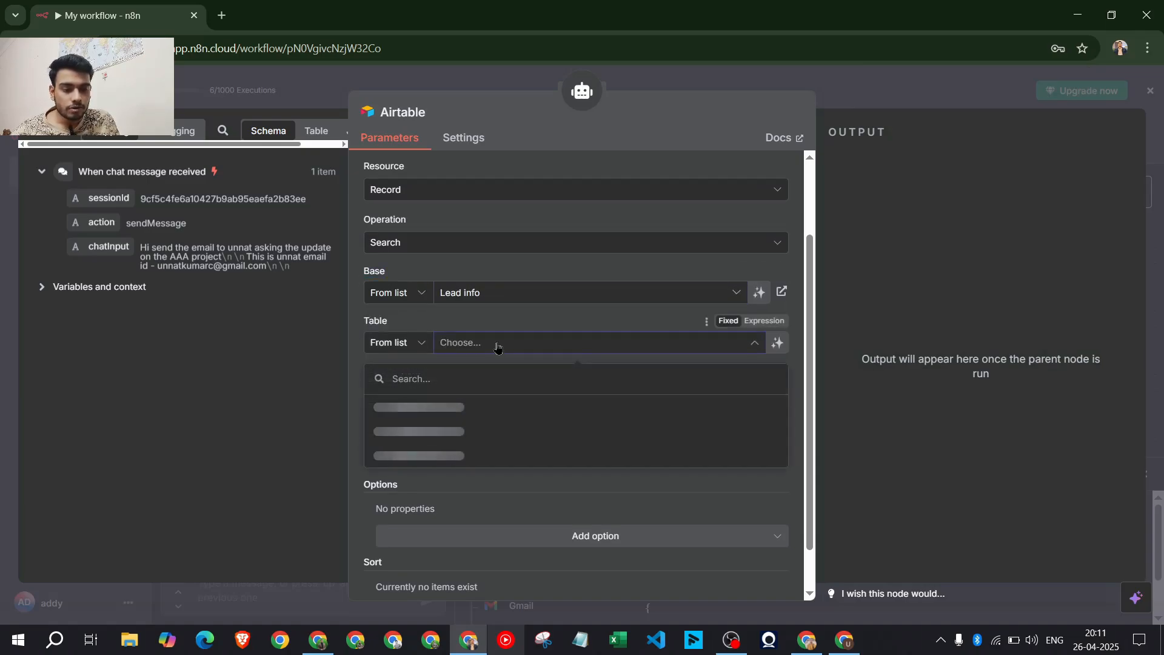
scroll(415, 360, down, 1)
click(415, 357)
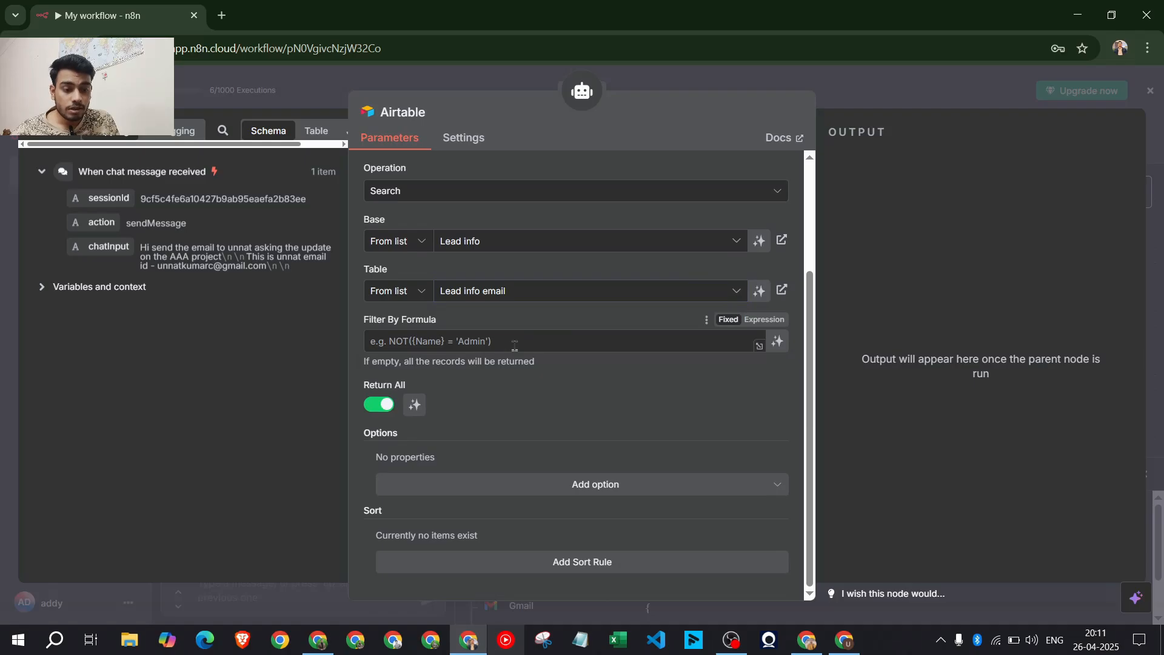
scroll(643, 423, up, 3)
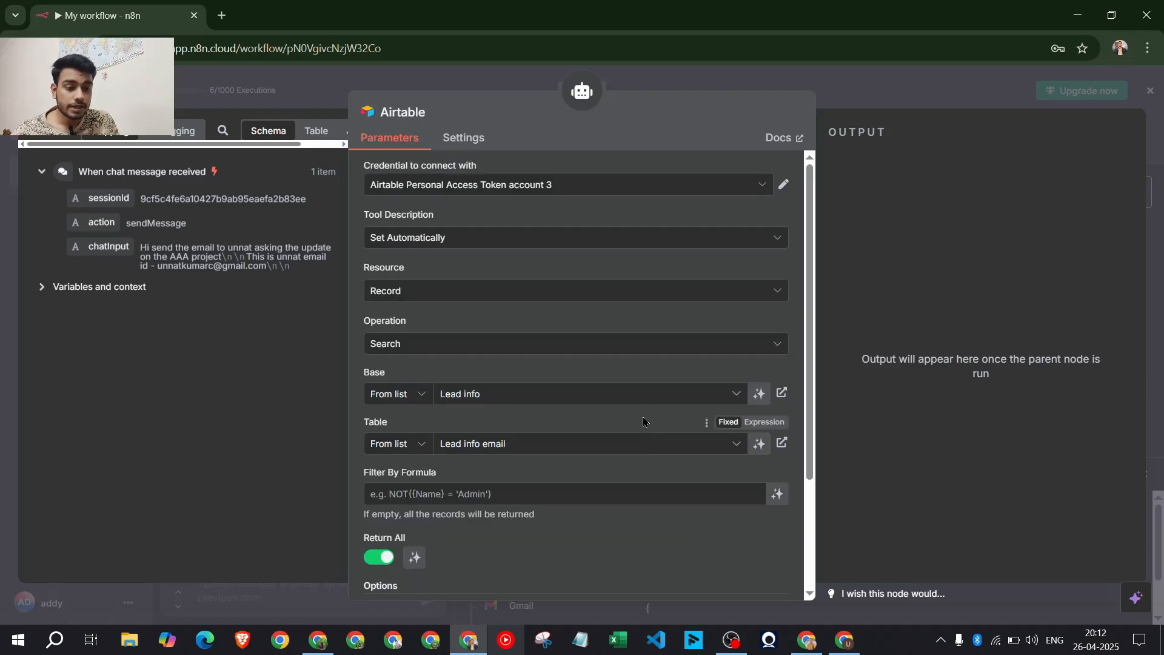
click(861, 80)
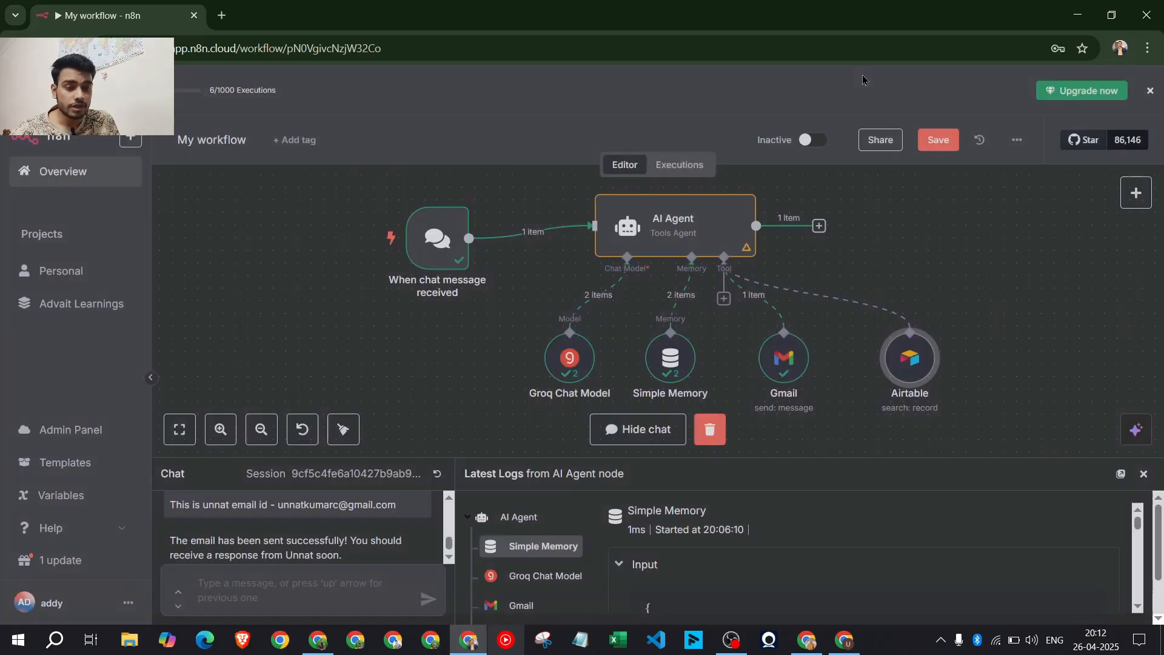
Review the AI Agent node's System Message and close its settings
double_click(666, 231)
drag(599, 431, 381, 424)
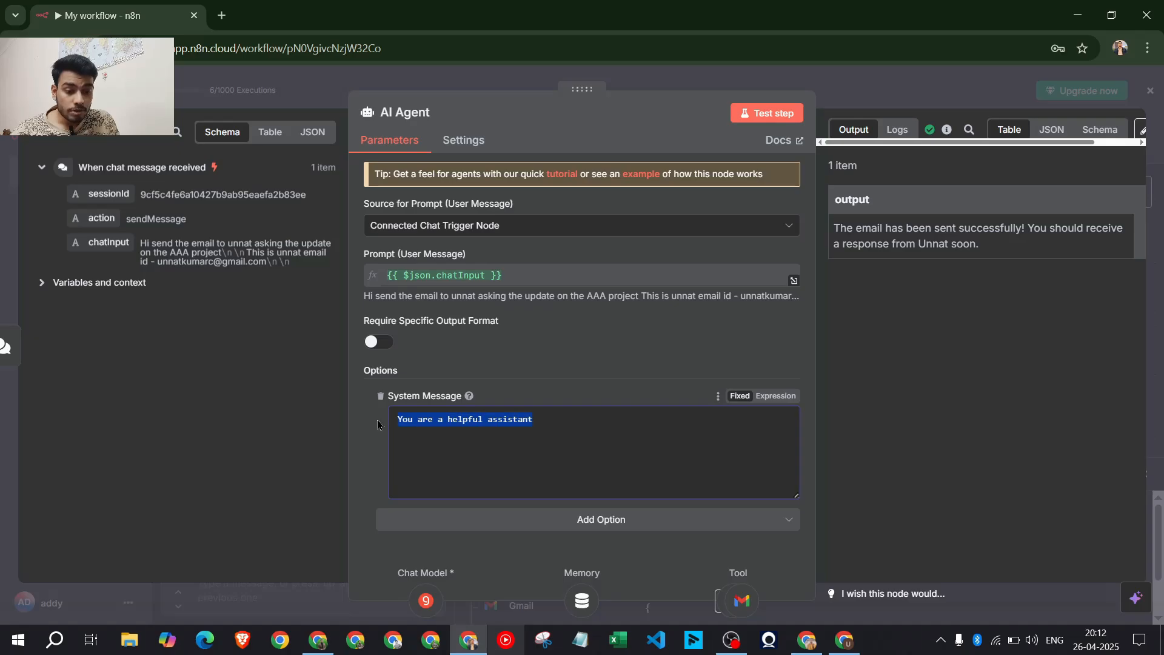
key(Escape)
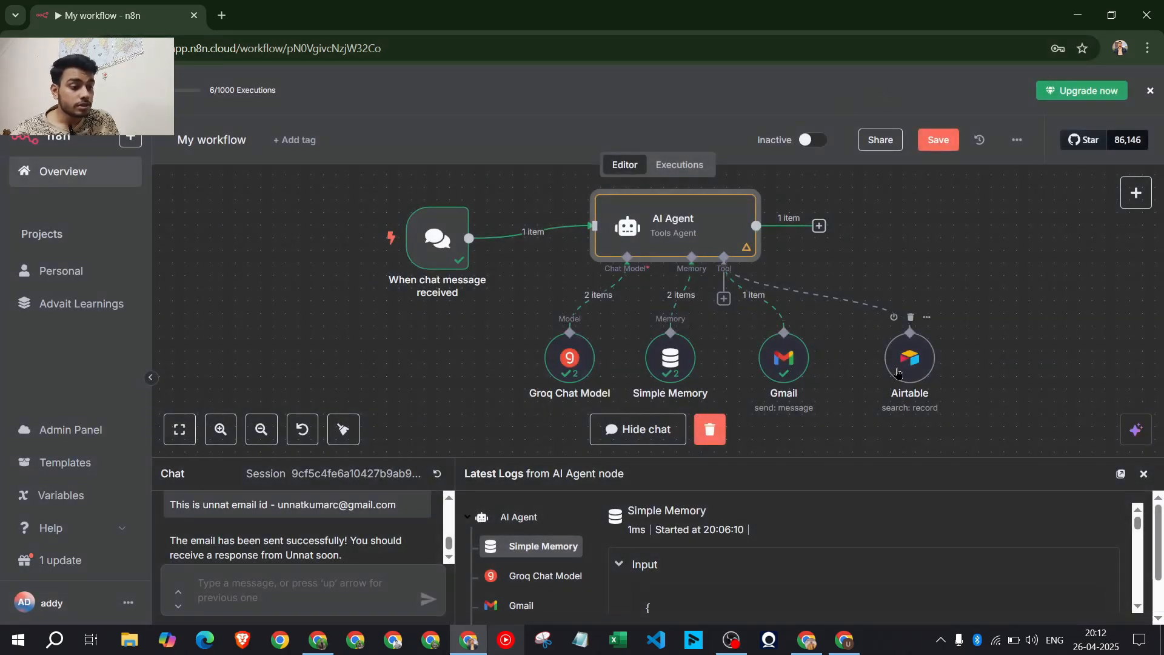
Switch to the Airtable browser window and go to Airtable Home
mouse_move(921, 367)
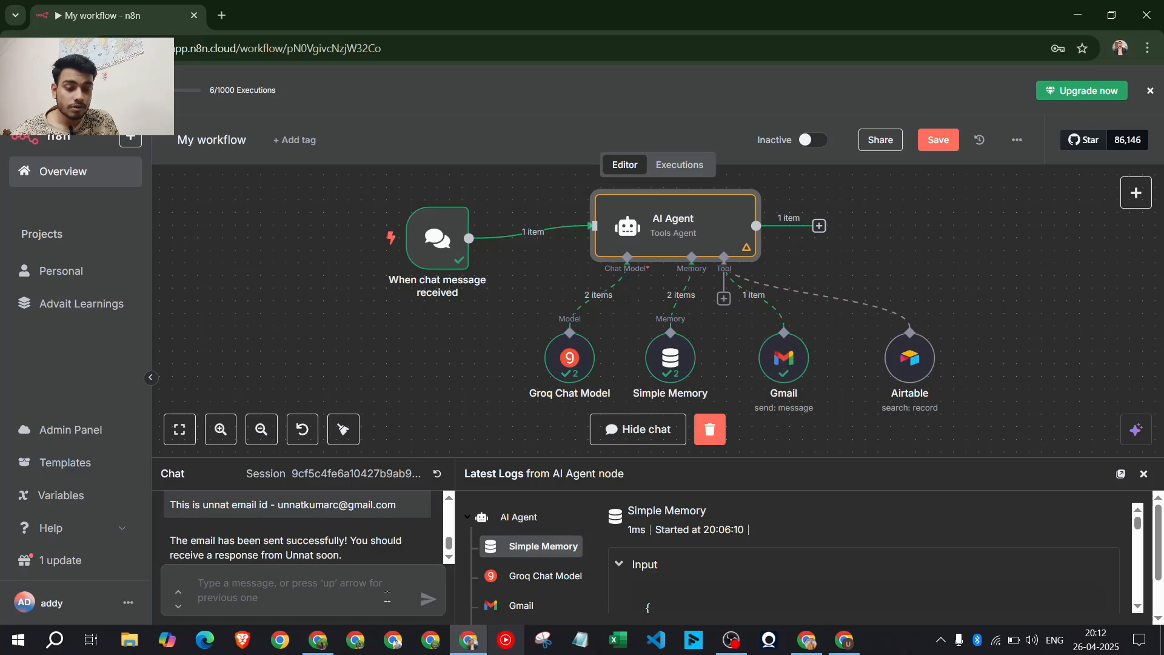
click(318, 640)
click(459, 10)
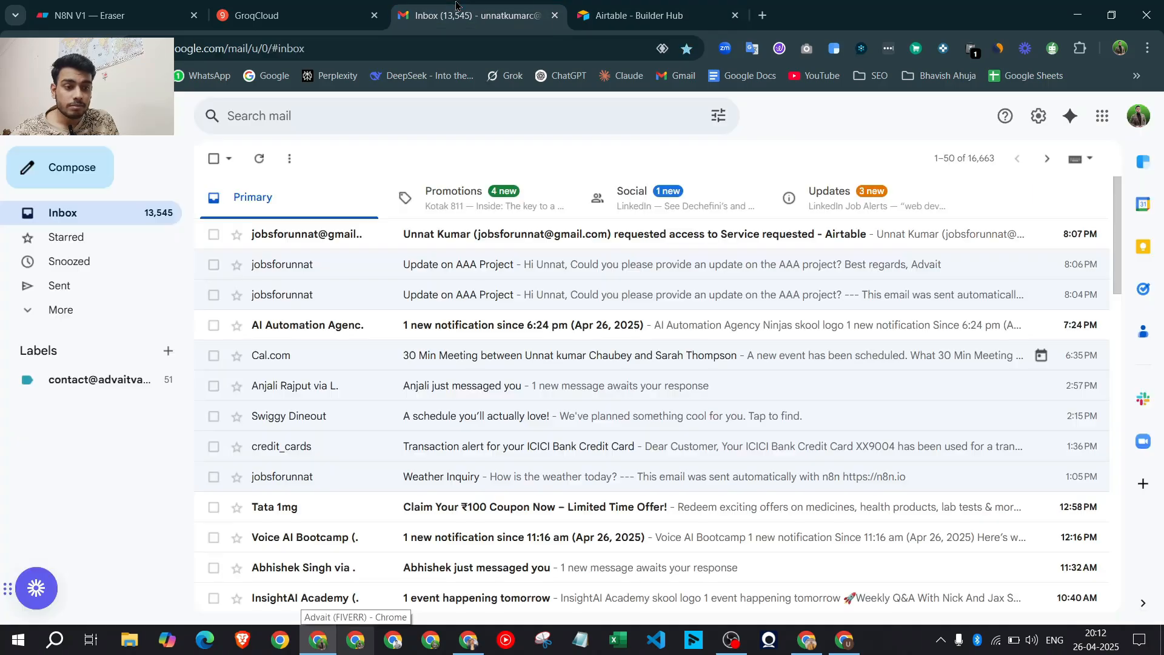
click(631, 14)
click(36, 114)
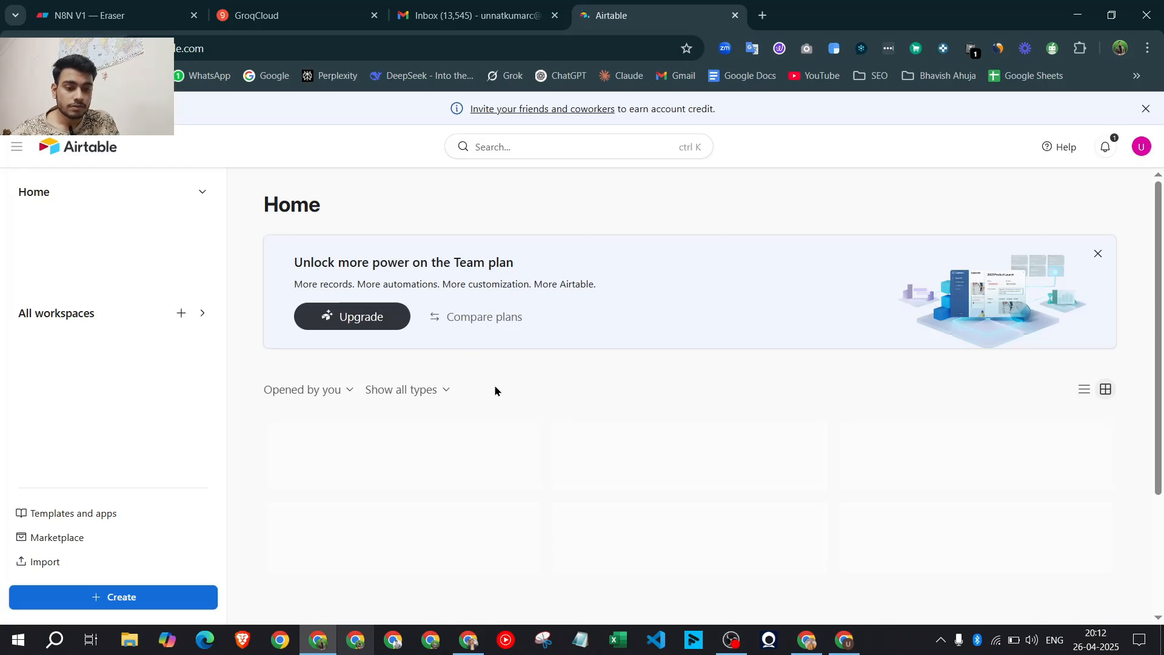
Open the Lead info base to check the Lead info email table, then minimize the browser back to n8n
scroll(493, 391, down, 2)
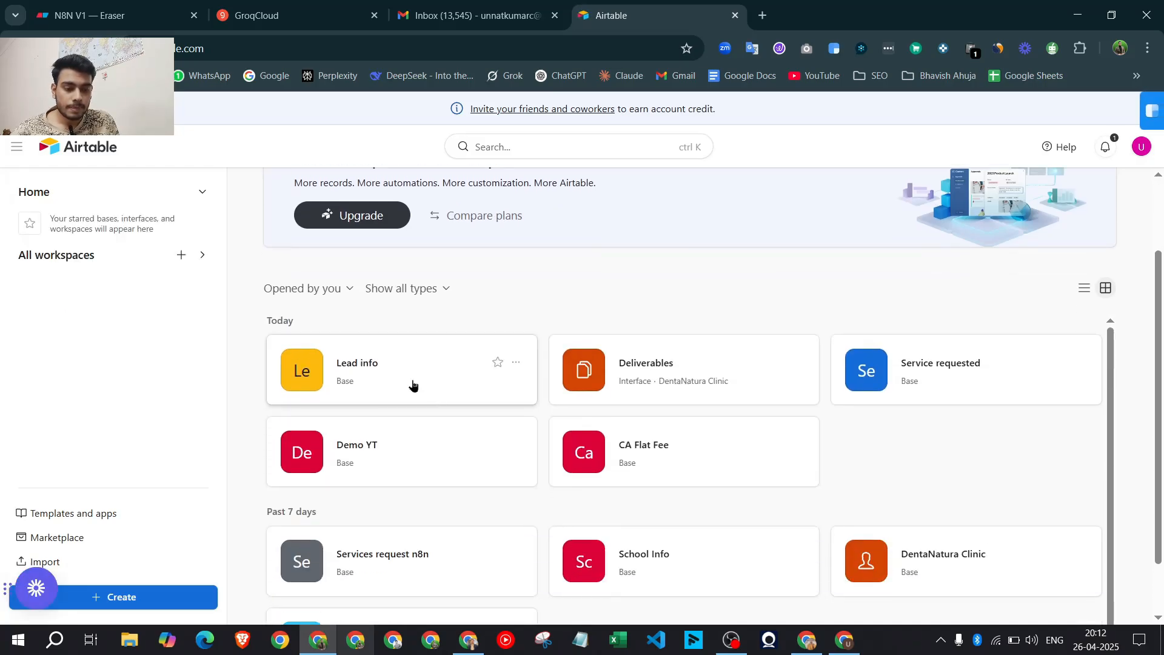
click(410, 384)
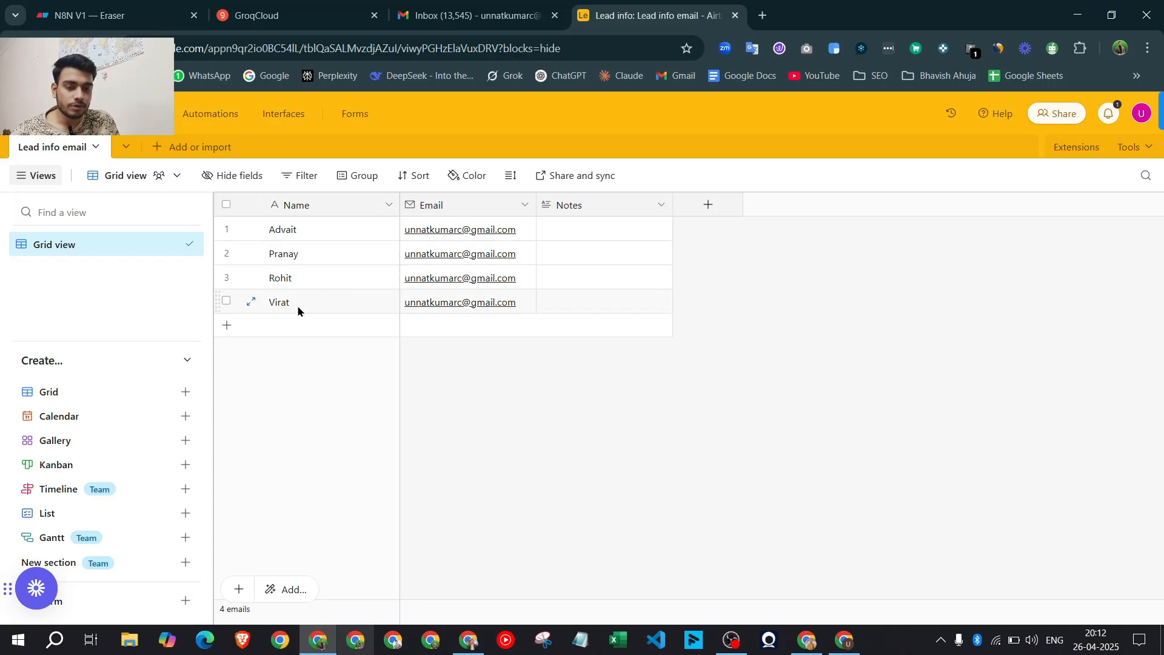
click(1078, 14)
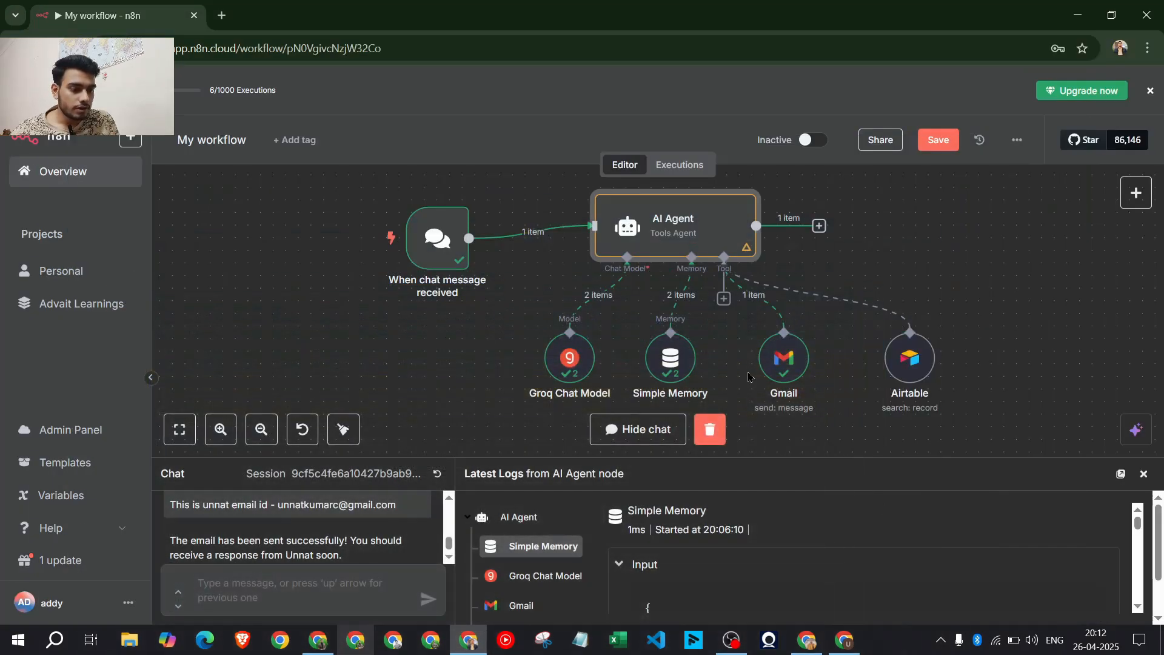
Hide the chat panel and rename the Airtable tool node to 'Airtabledb'
click(644, 443)
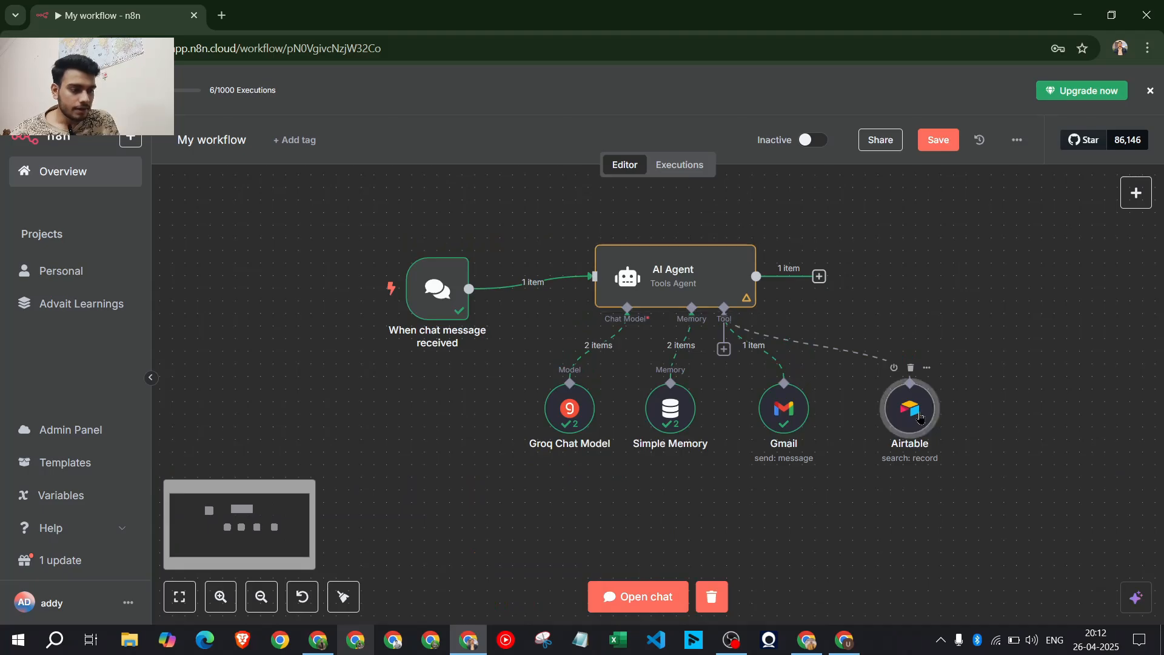
double_click(919, 418)
click(418, 117)
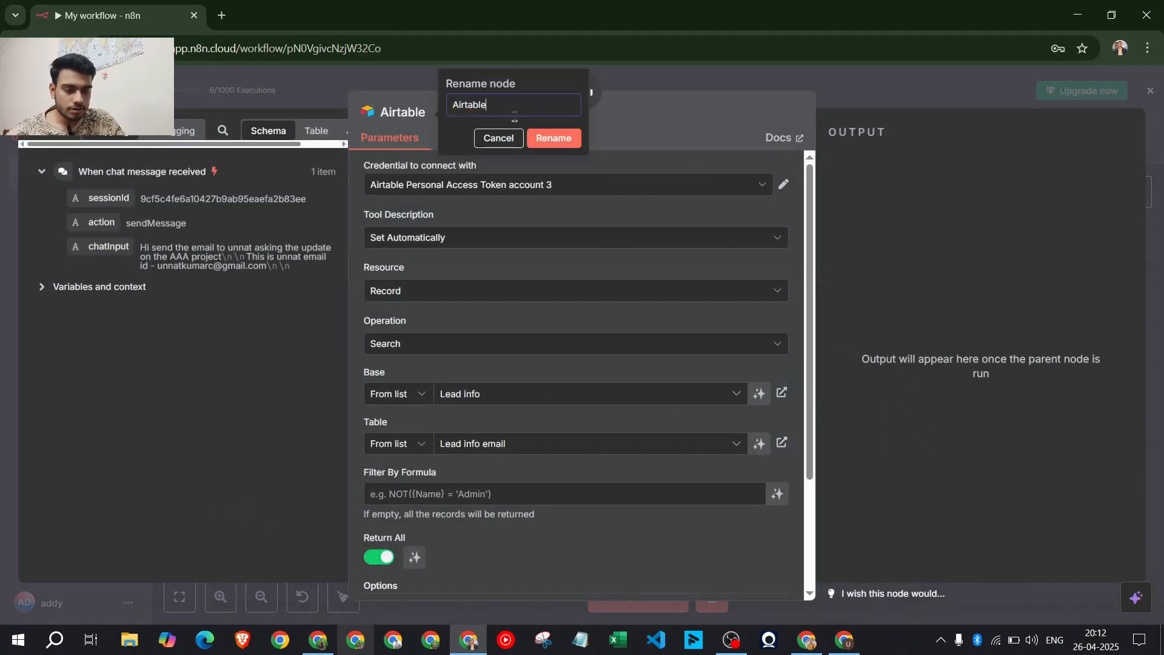
key(ctrl+a)
key(BackSpace)
text(Ai)
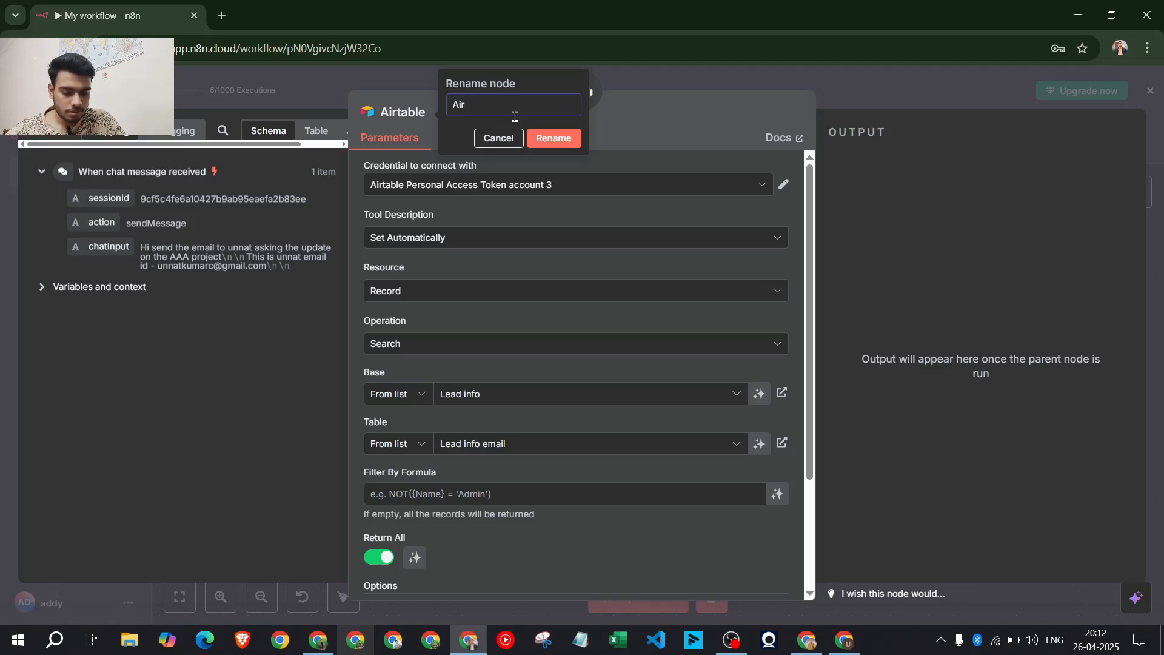
text(rtabledb)
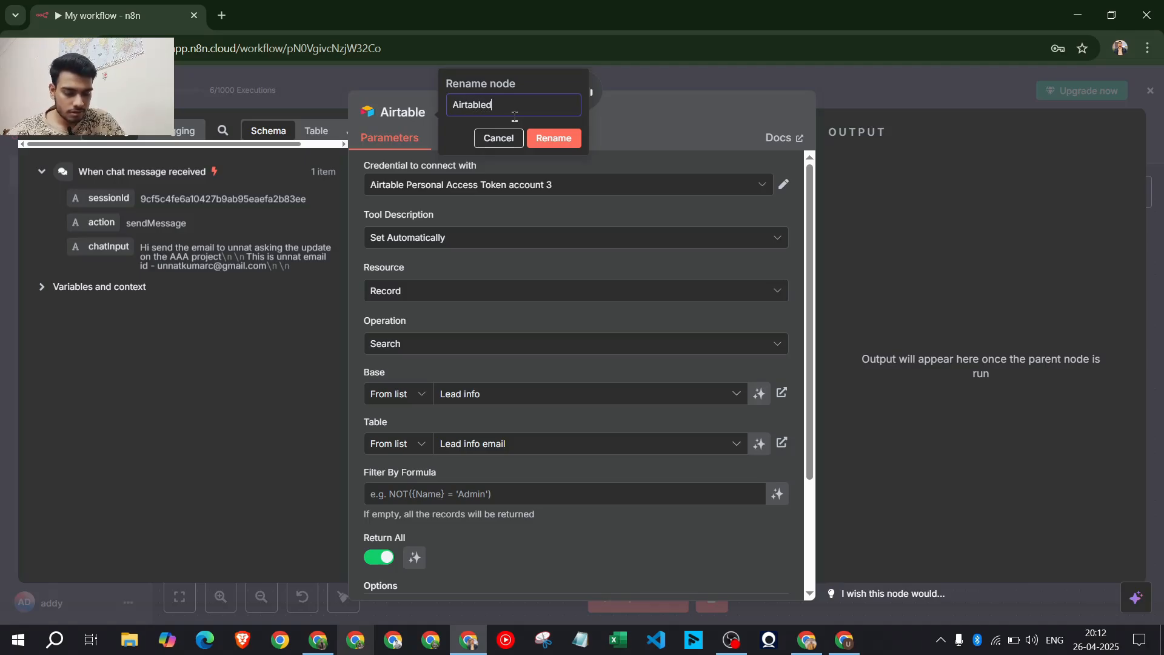
click(554, 143)
Open the Gmail tool node and start editing its title
click(804, 106)
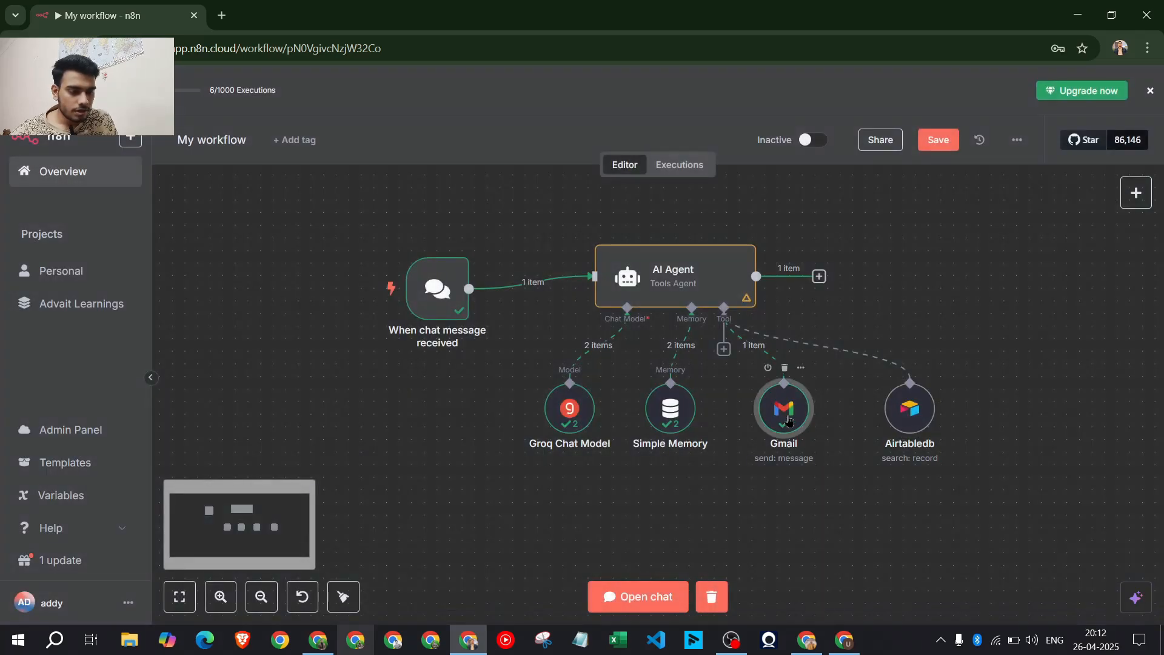
double_click(787, 413)
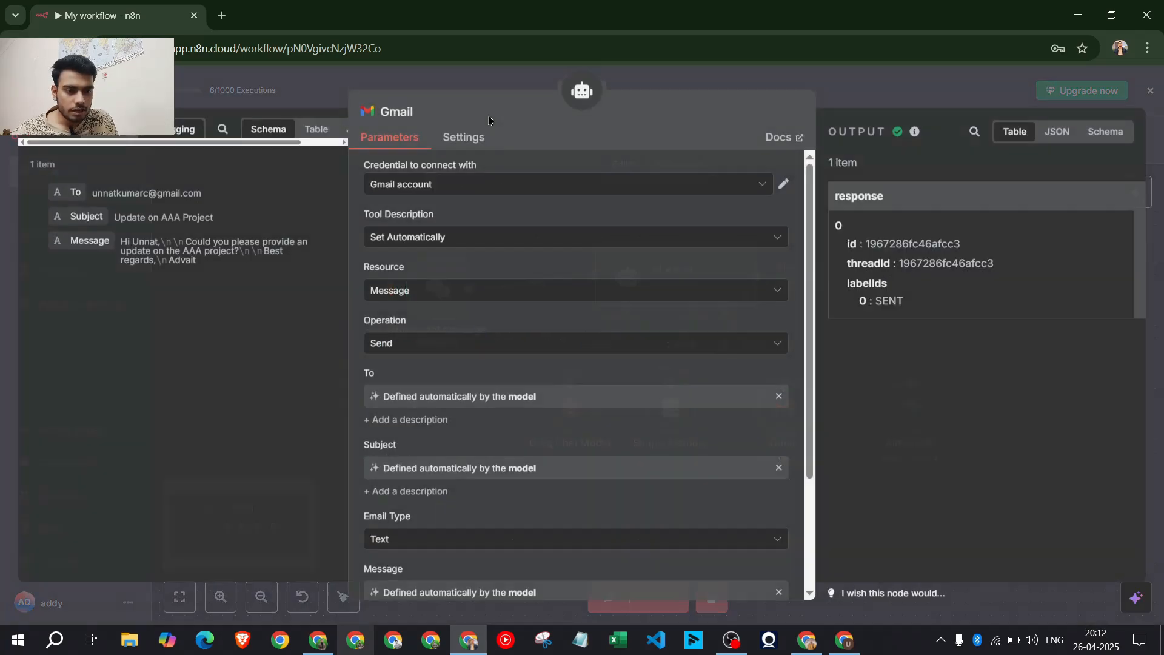
click(429, 110)
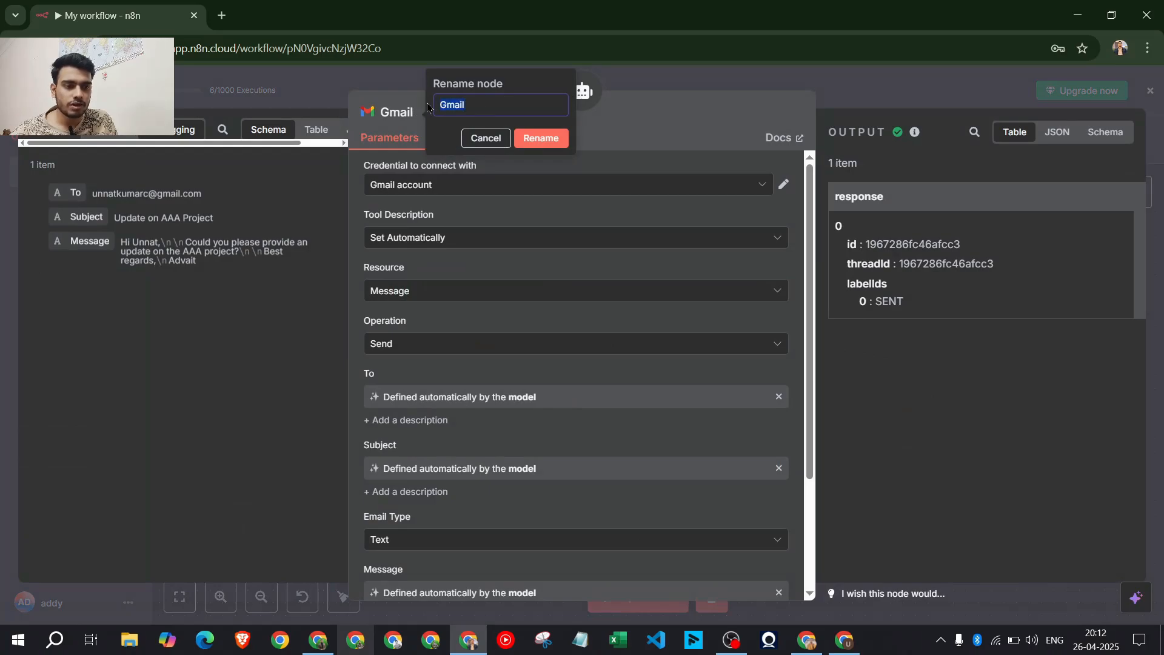
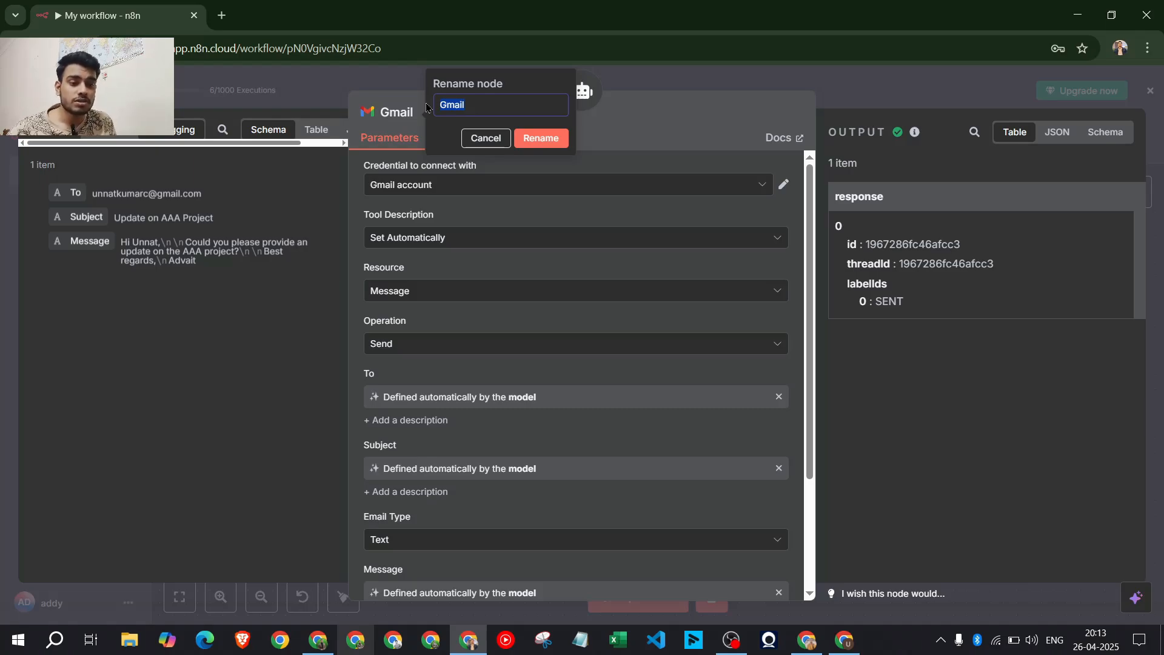
Rename the Gmail tool node to 'Sendemail' and return to the canvas
text(s)
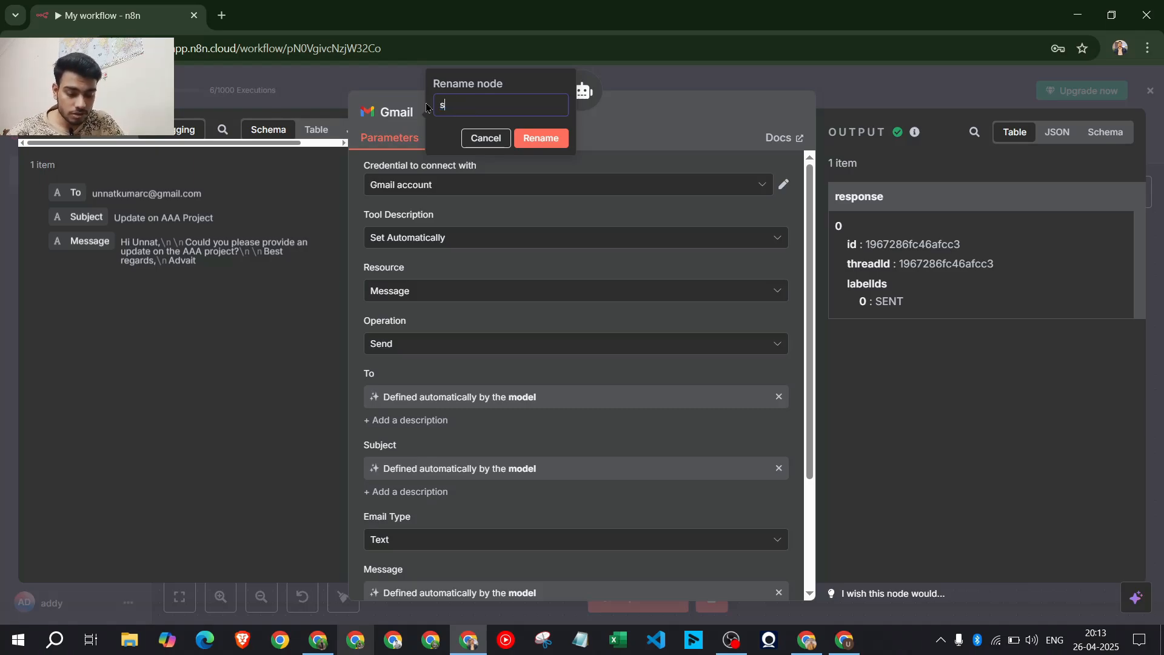
text(endemail)
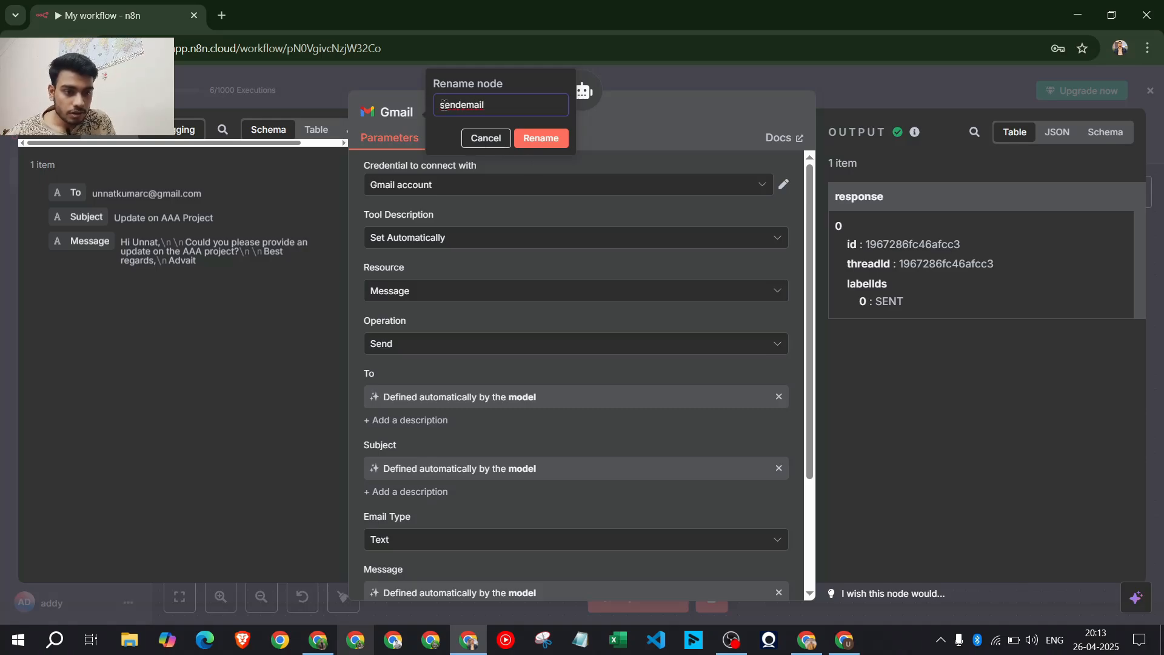
text(S)
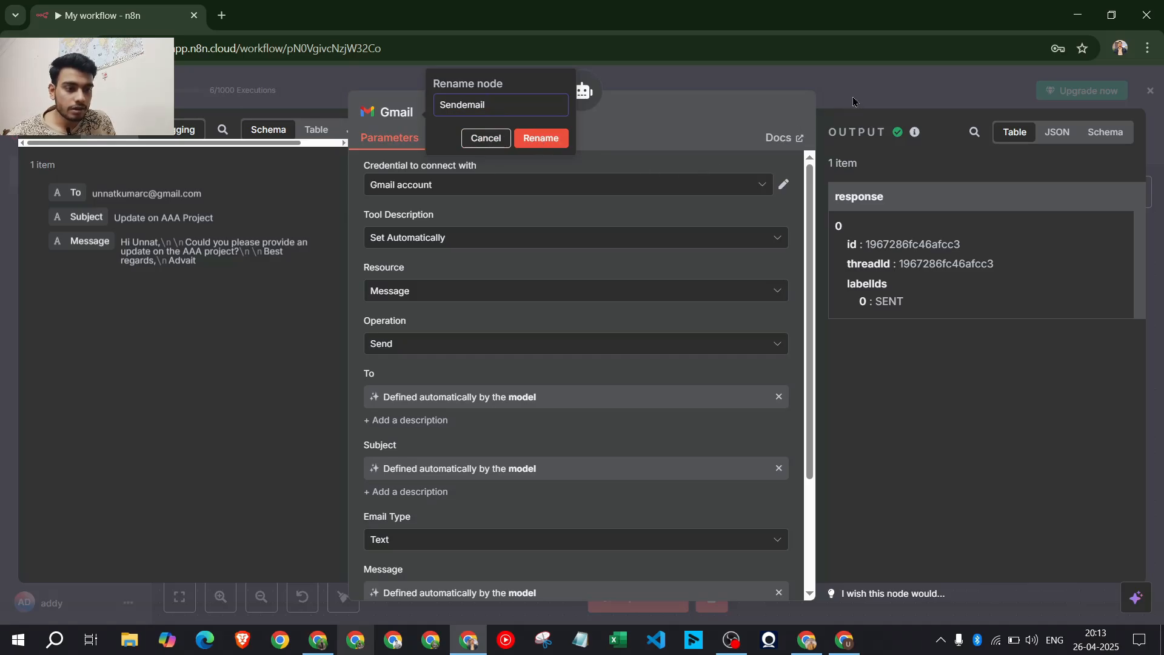
click(540, 138)
key(Escape)
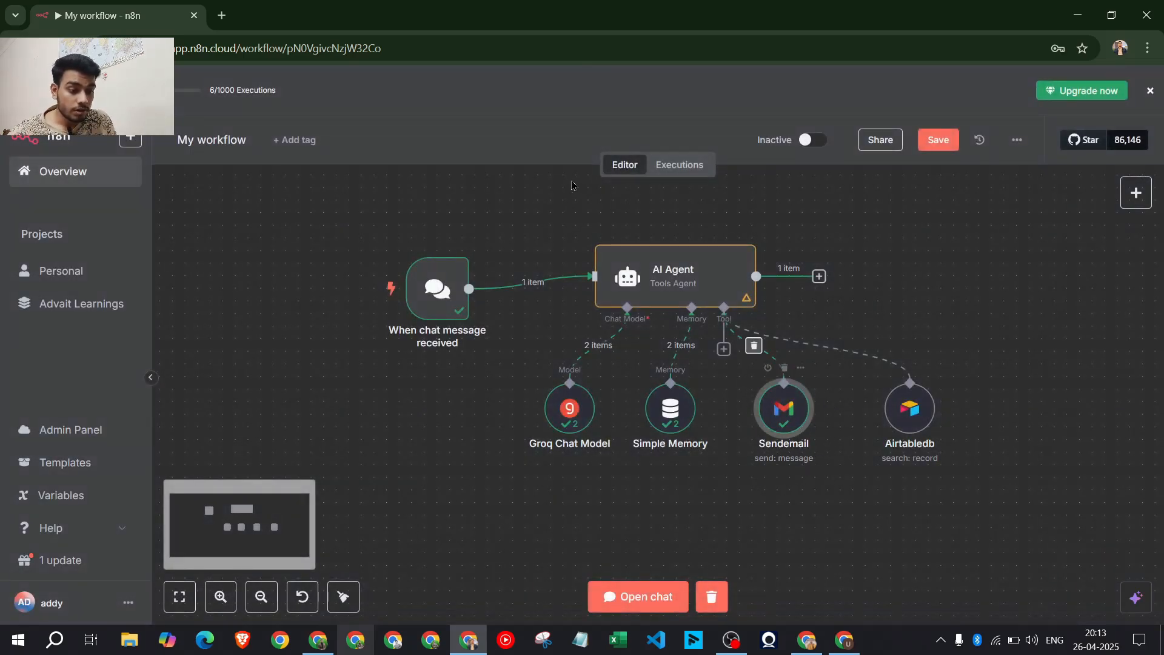
Capture a Snipping Tool screenshot of the whole workflow diagram
click(544, 639)
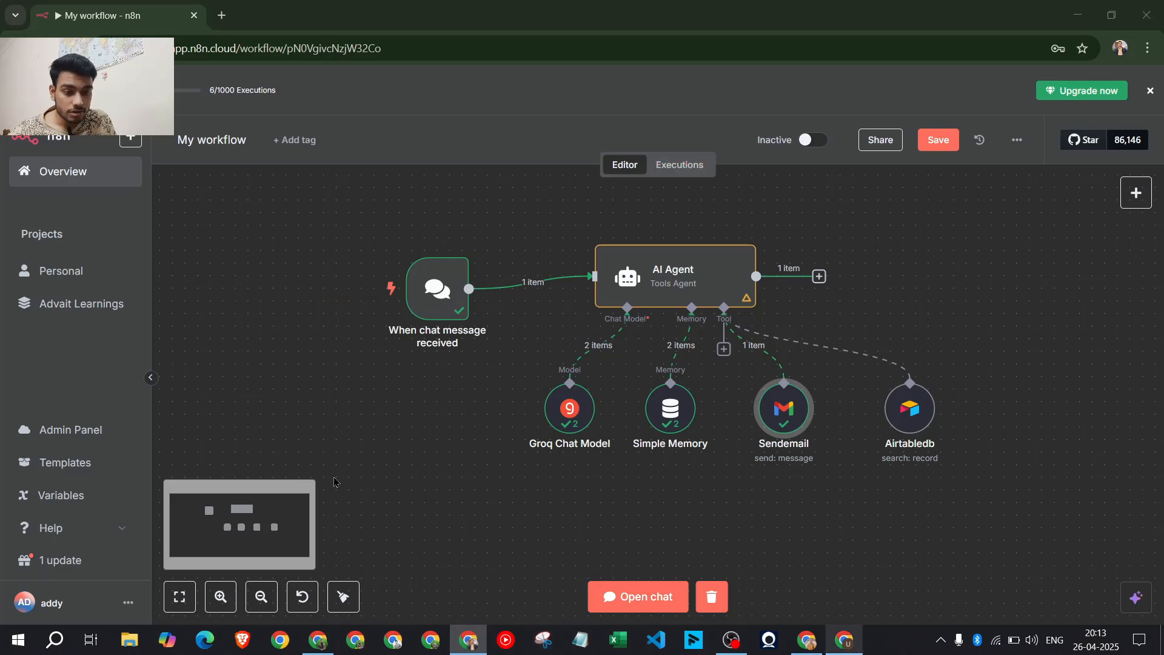
click(460, 520)
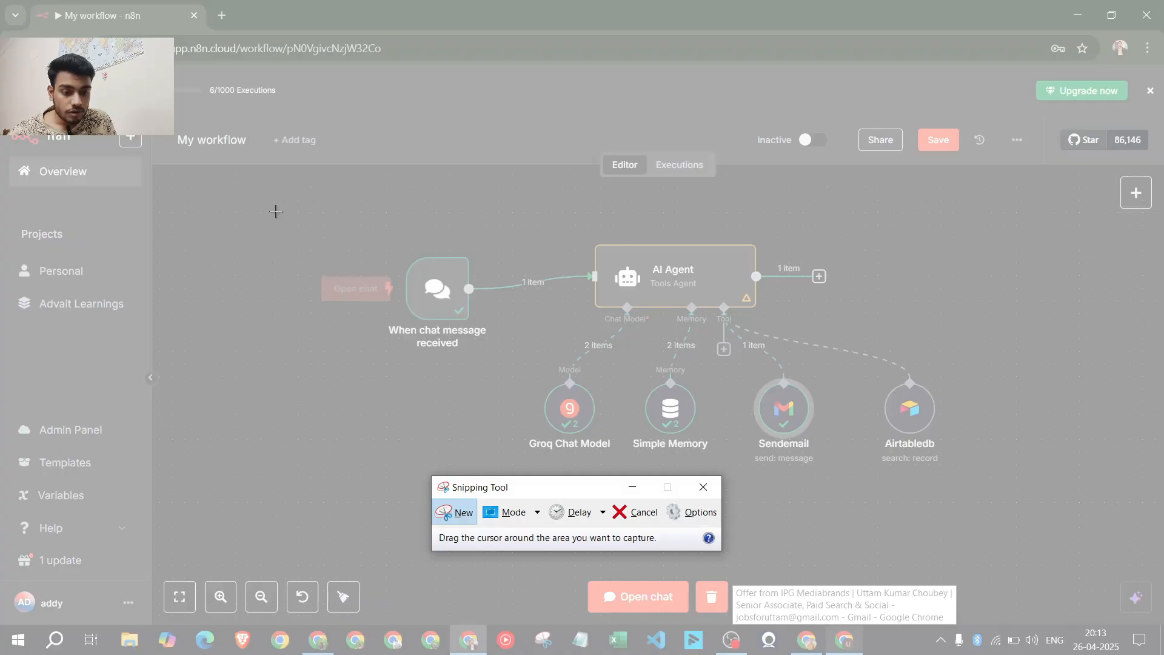
drag(275, 210, 1072, 550)
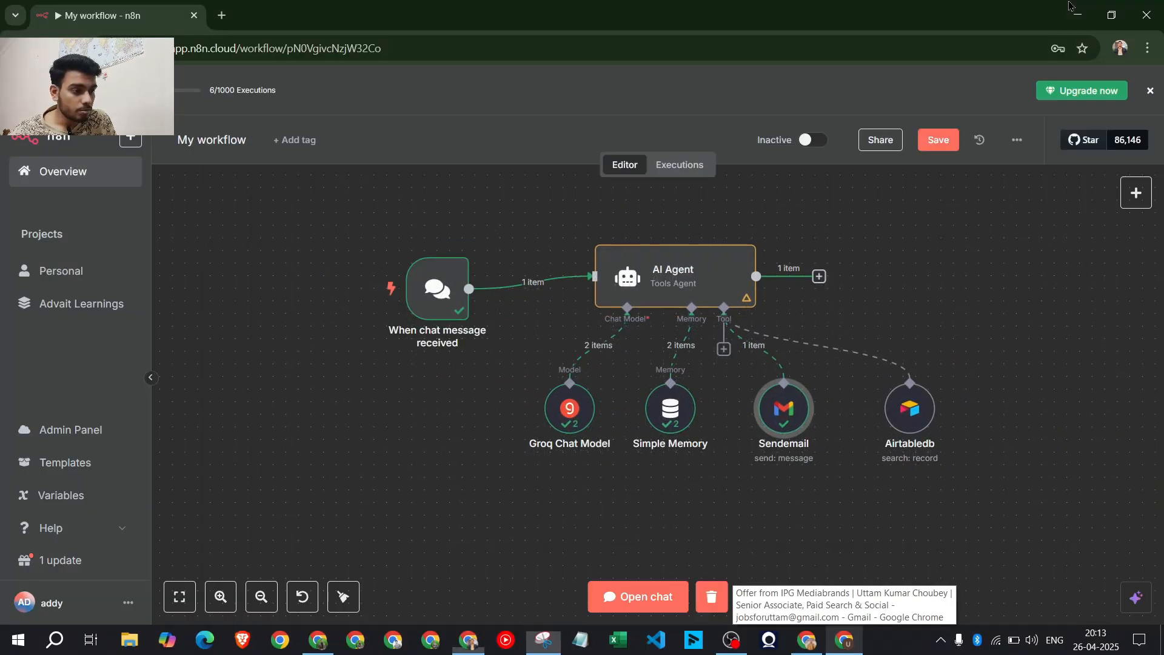
Open ChatGPT in a new Chrome tab and pick the n8n Prompt Creator GPT
key(alt+Tab)
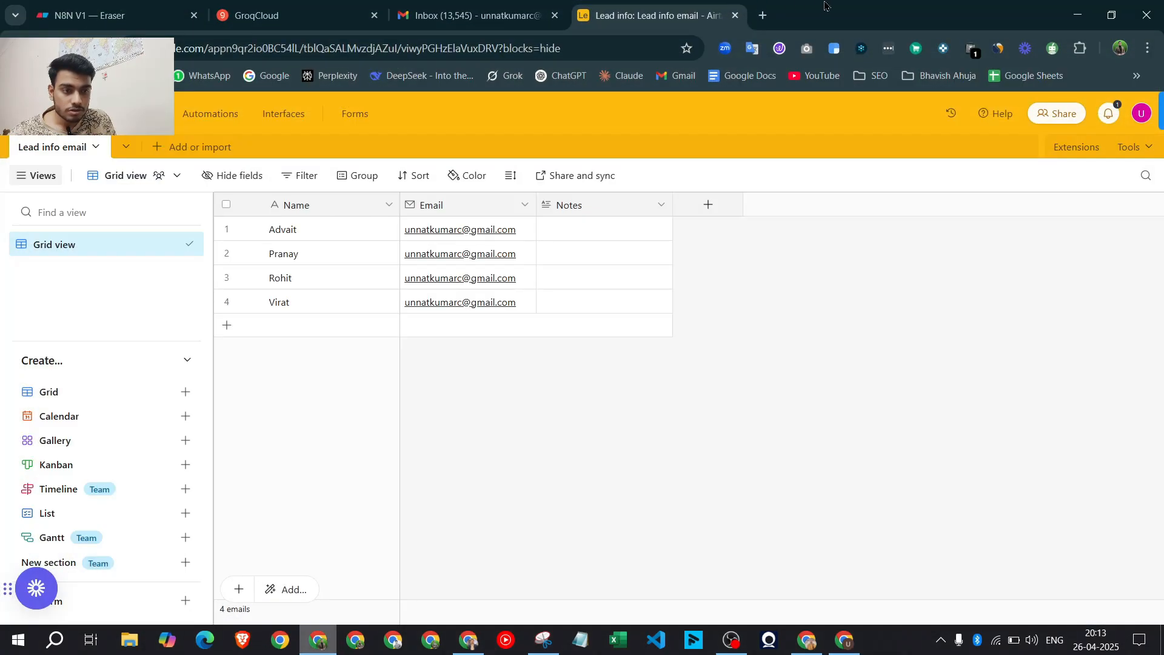
key(ctrl+t)
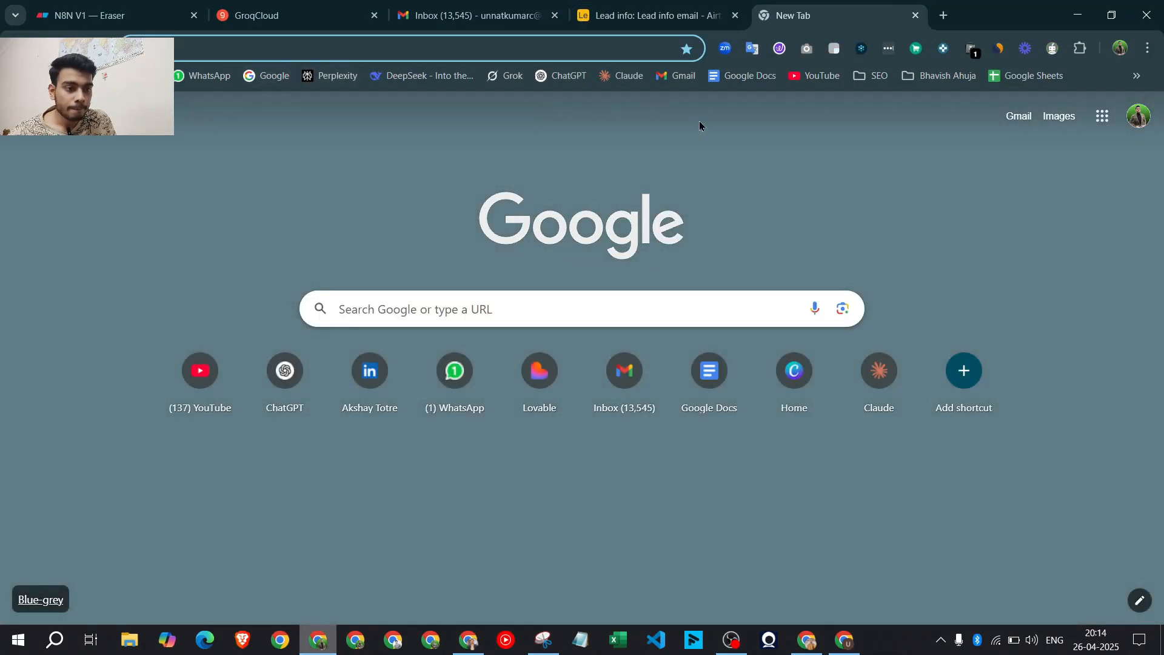
click(567, 75)
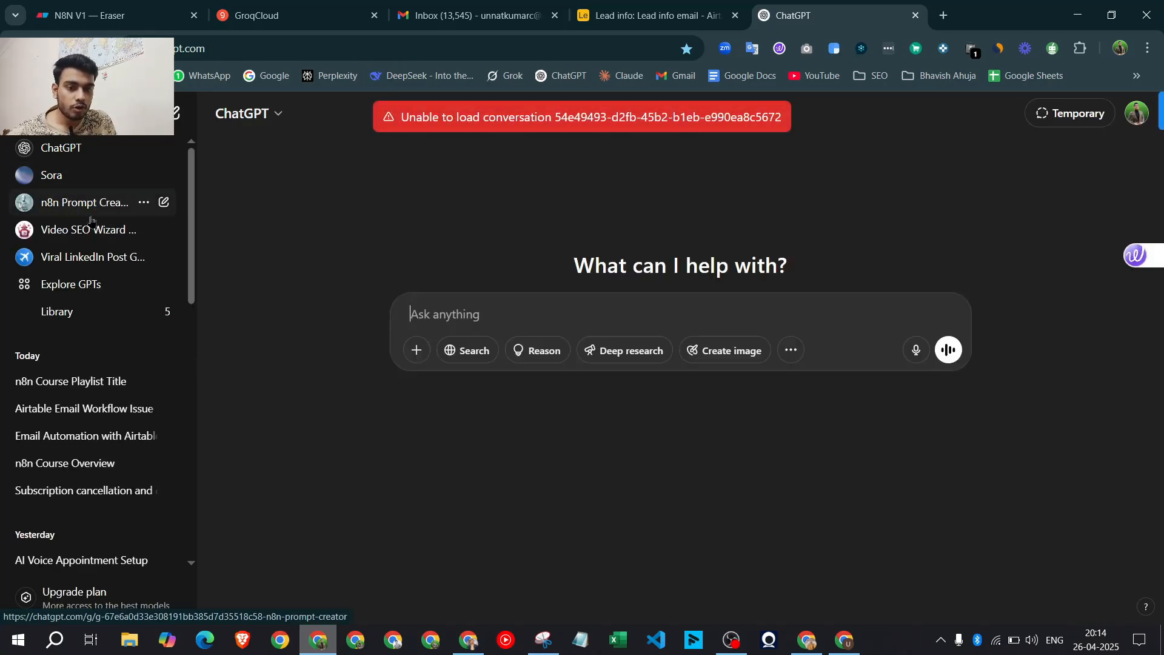
click(75, 205)
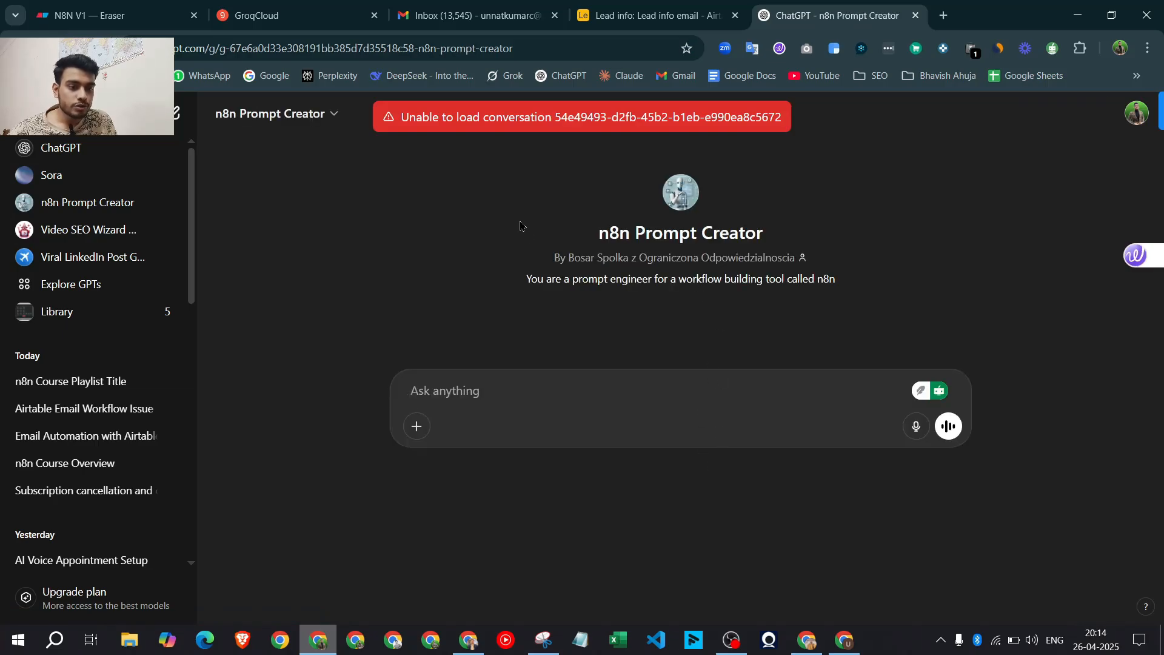
Read over the n8n Prompt Creator's title, author and description
drag(600, 230, 783, 254)
click(551, 252)
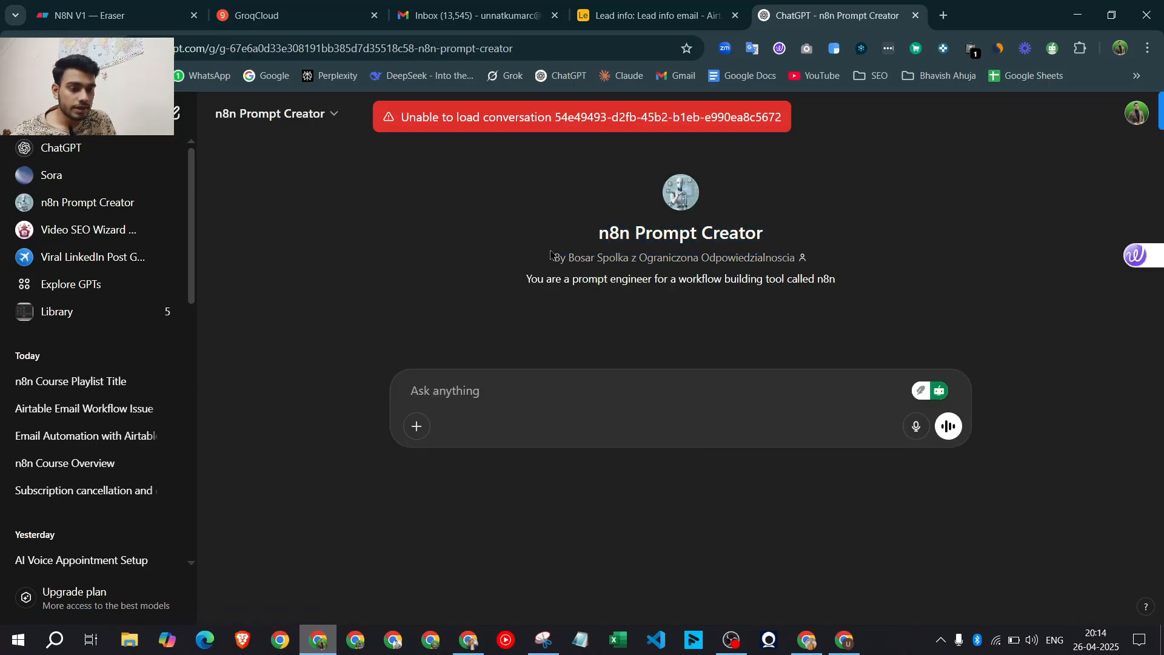
drag(533, 276, 588, 256)
click(536, 251)
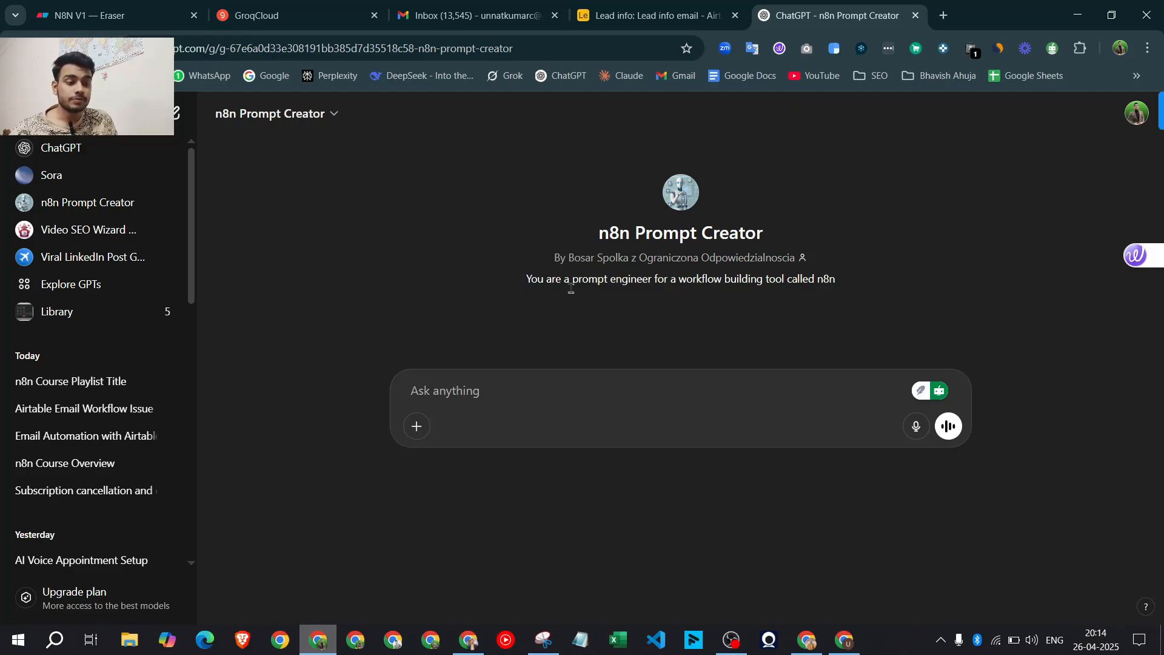
drag(797, 271, 807, 205)
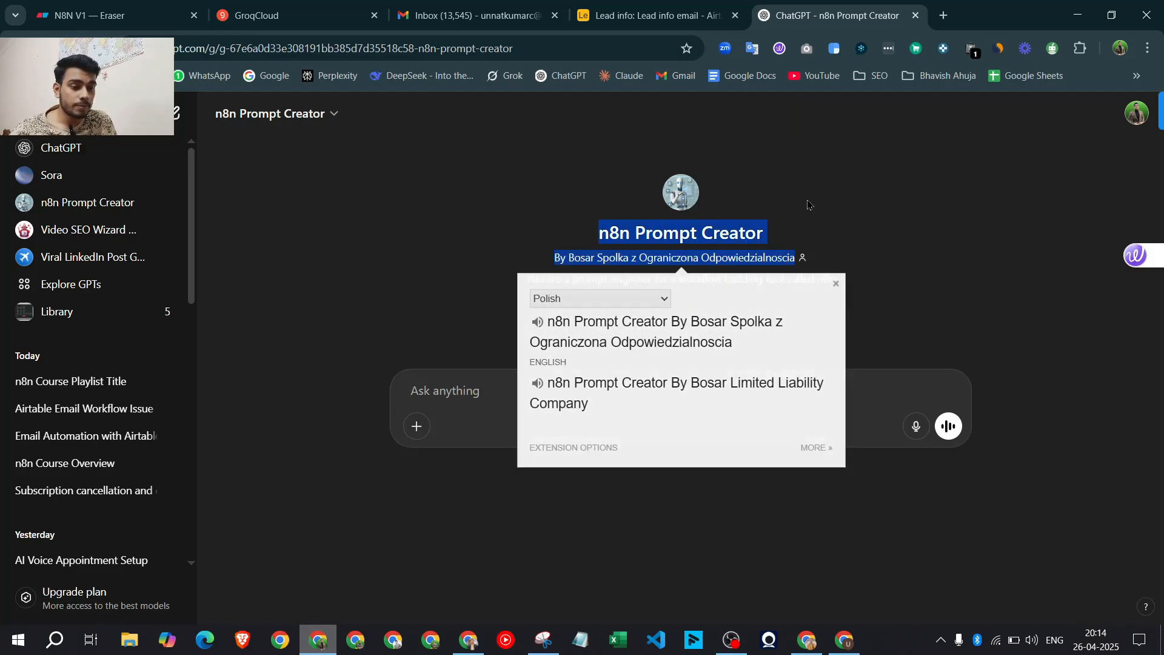
click(595, 235)
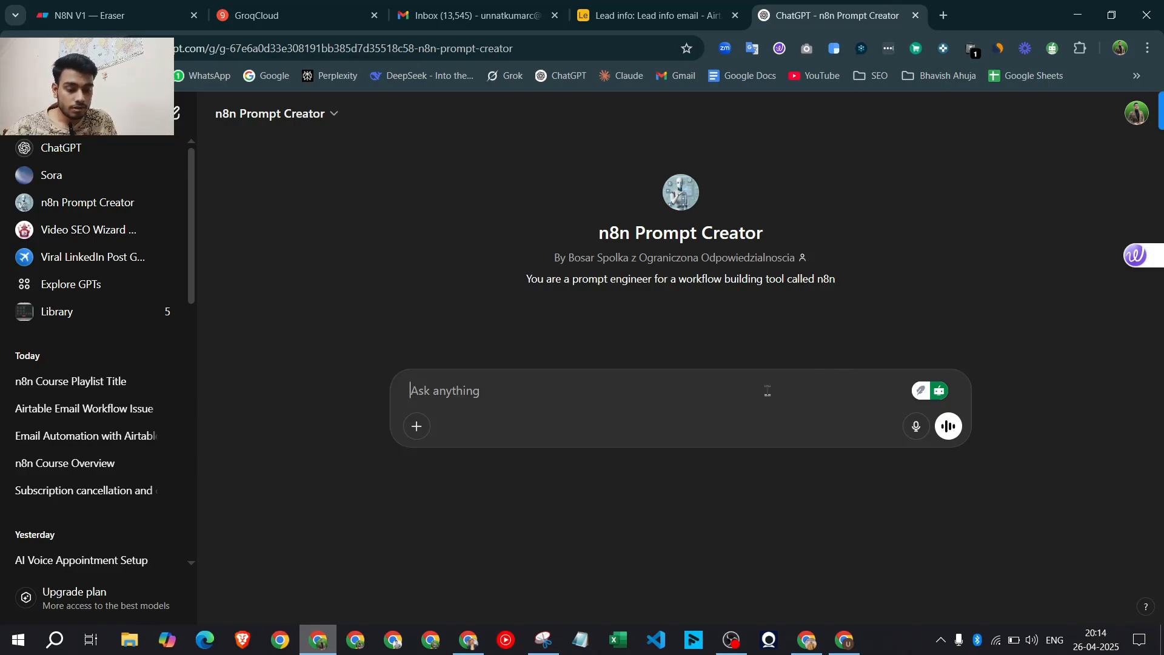
Paste the screenshot and ask for an agent that sends via 'Sendemail' after retrieving emails from 'Airtabledb'
key(ctrl+v)
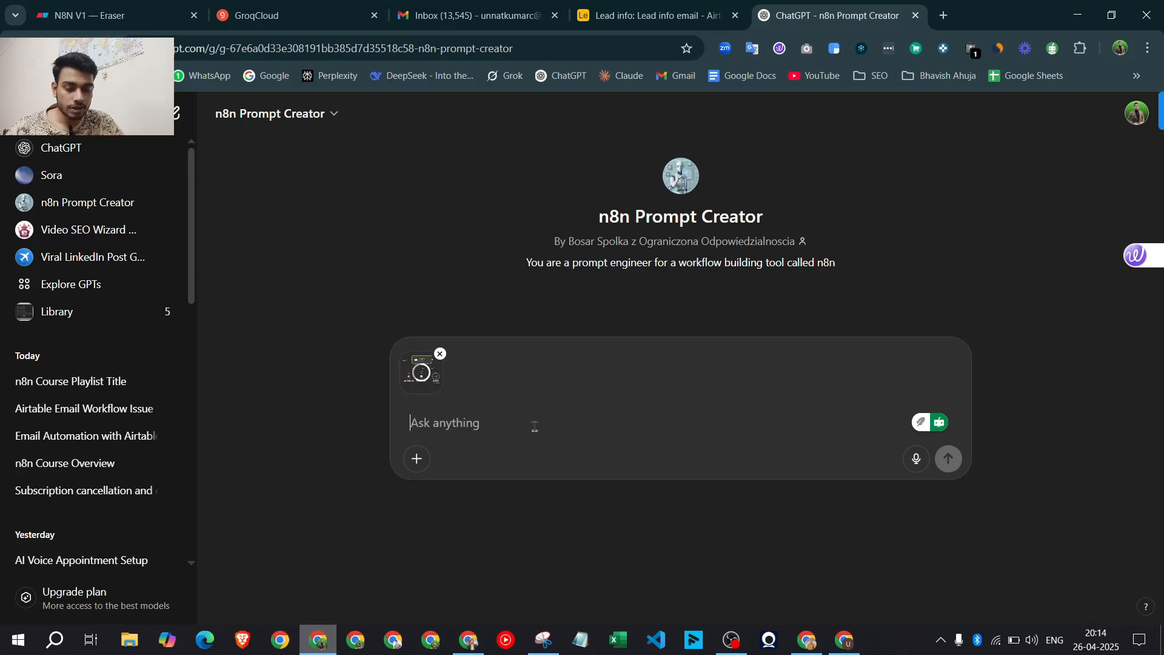
text(You are an)
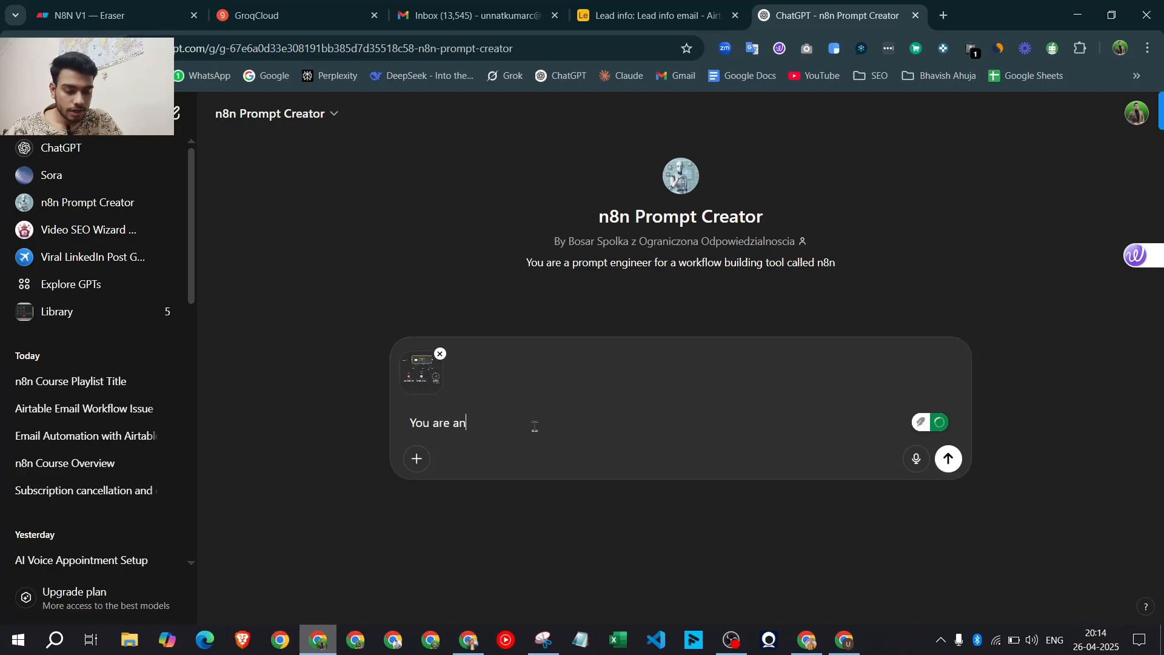
text( agent )
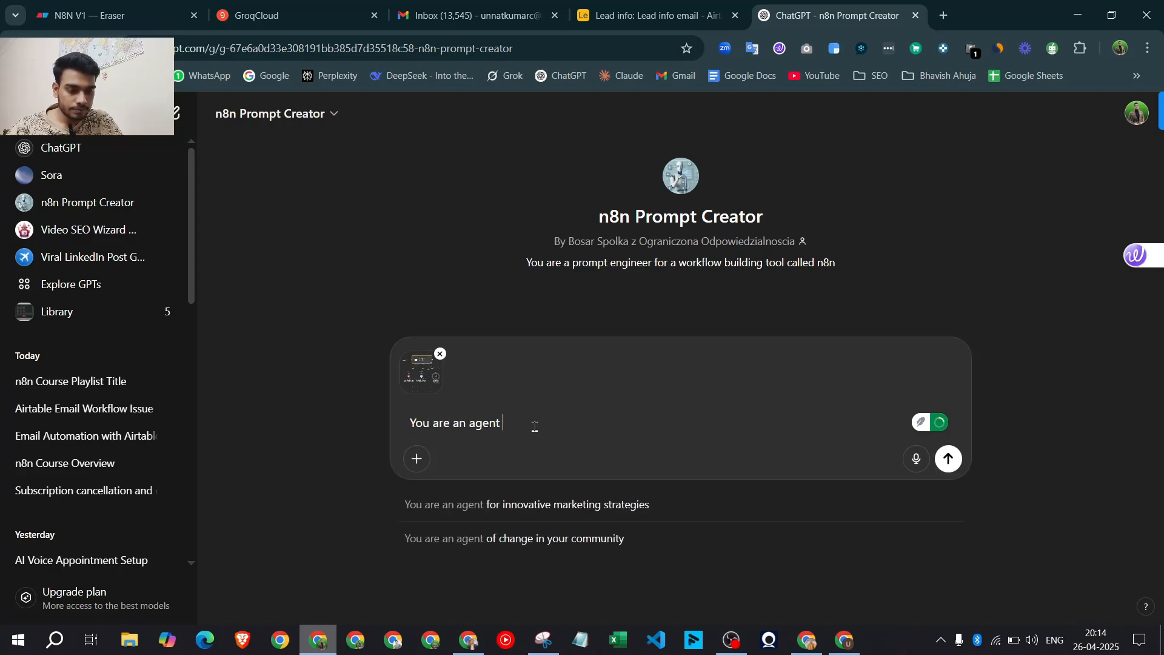
text(you)
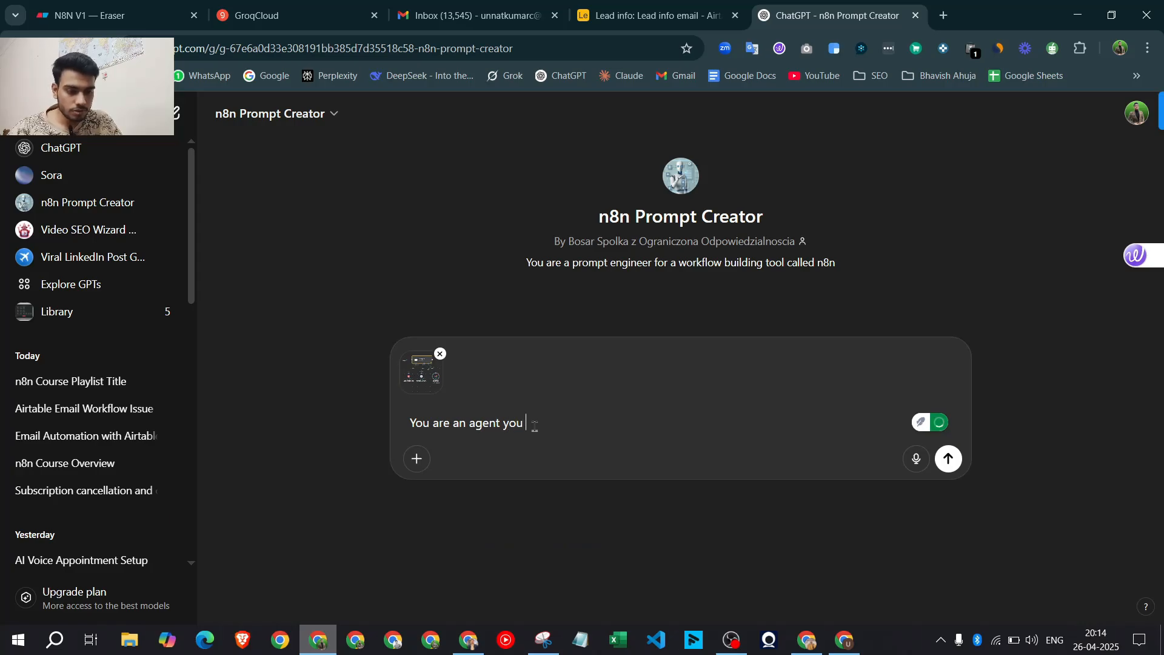
text( need to s)
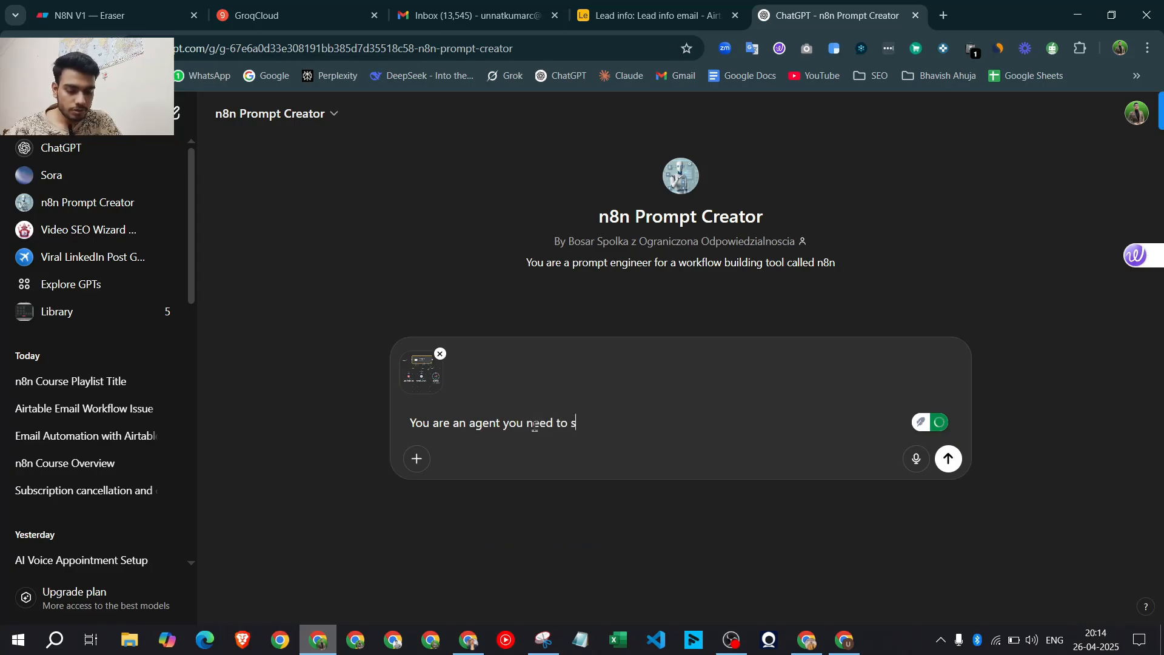
text(end the email)
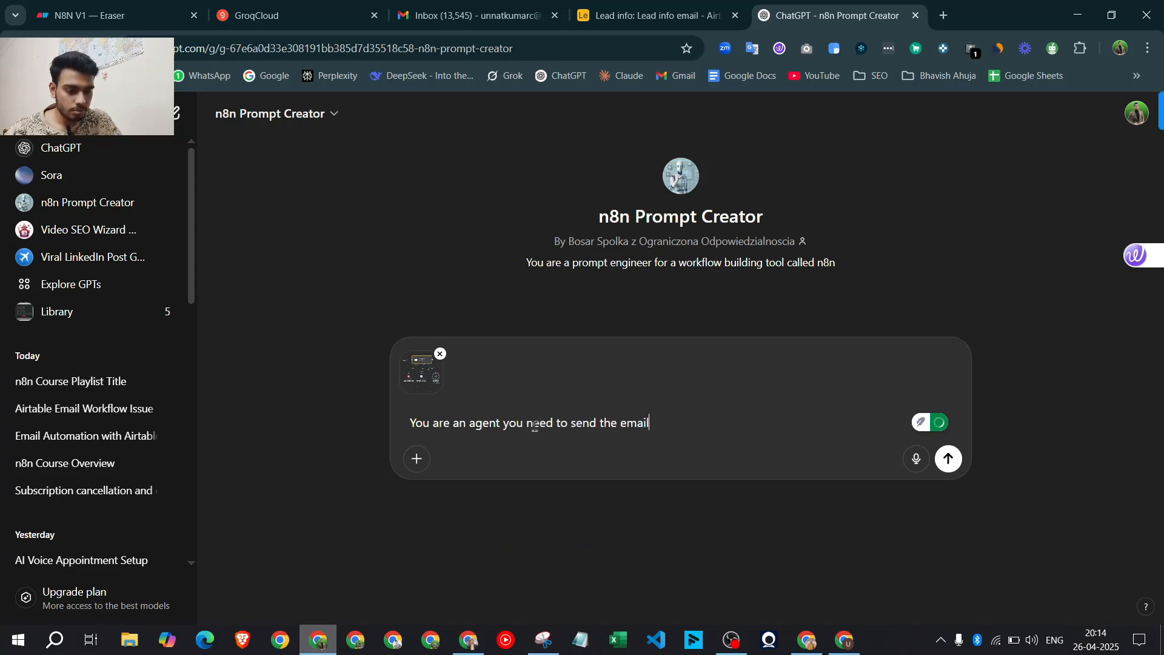
text( using)
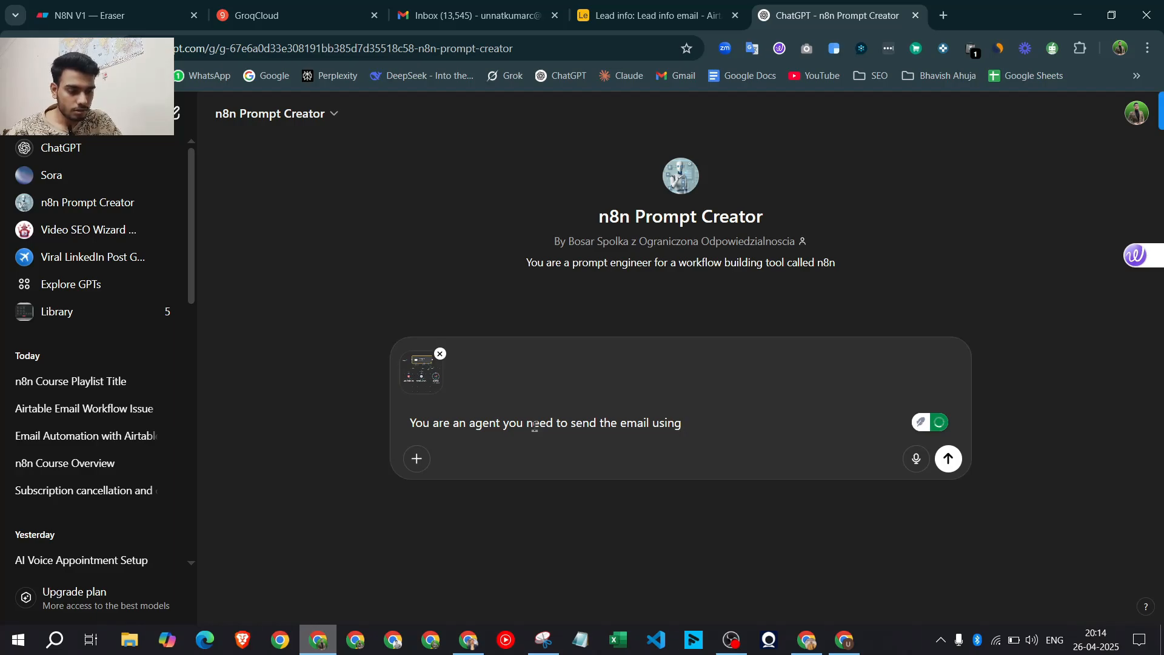
text( "Send)
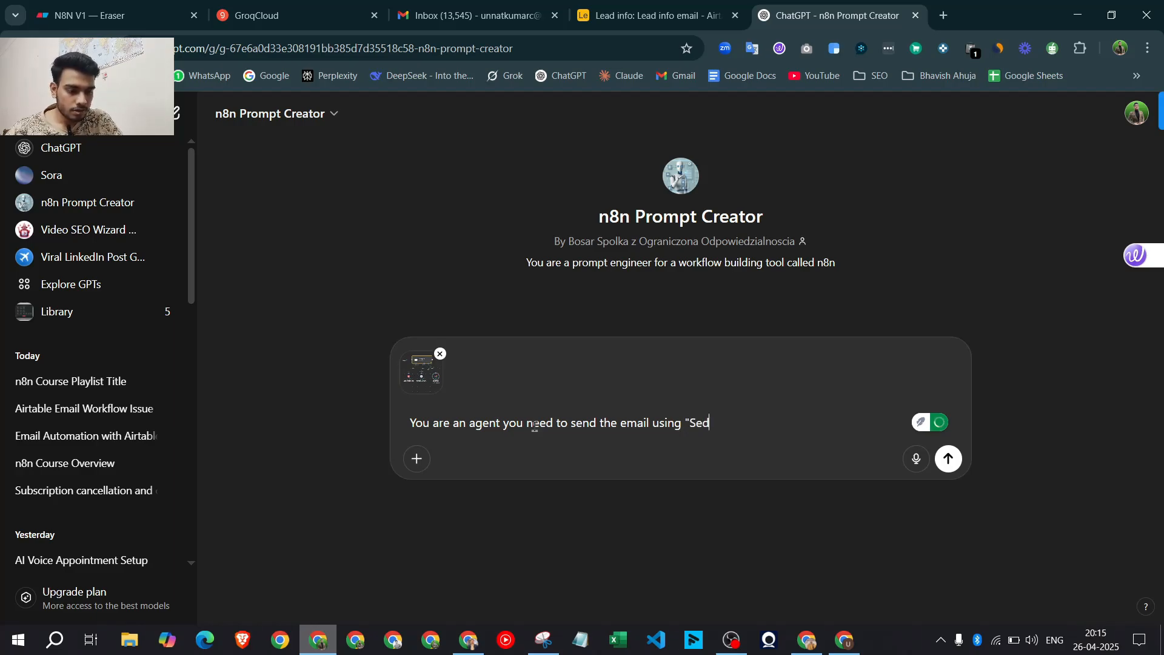
text(e)
key(BackSpace)
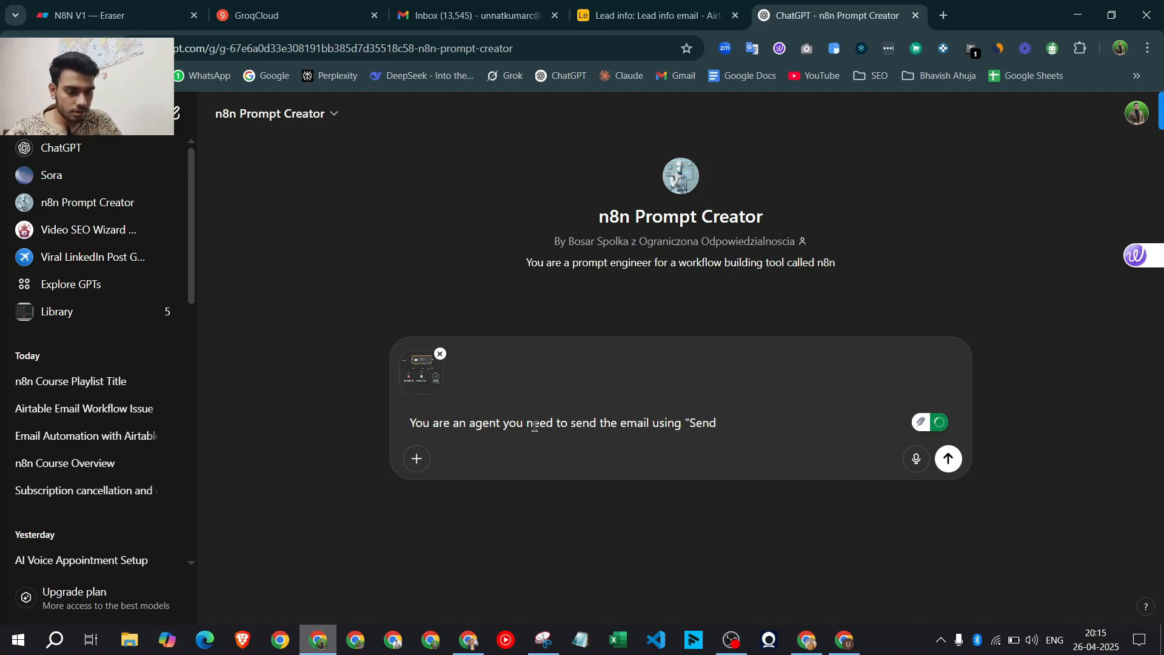
text(email" tool )
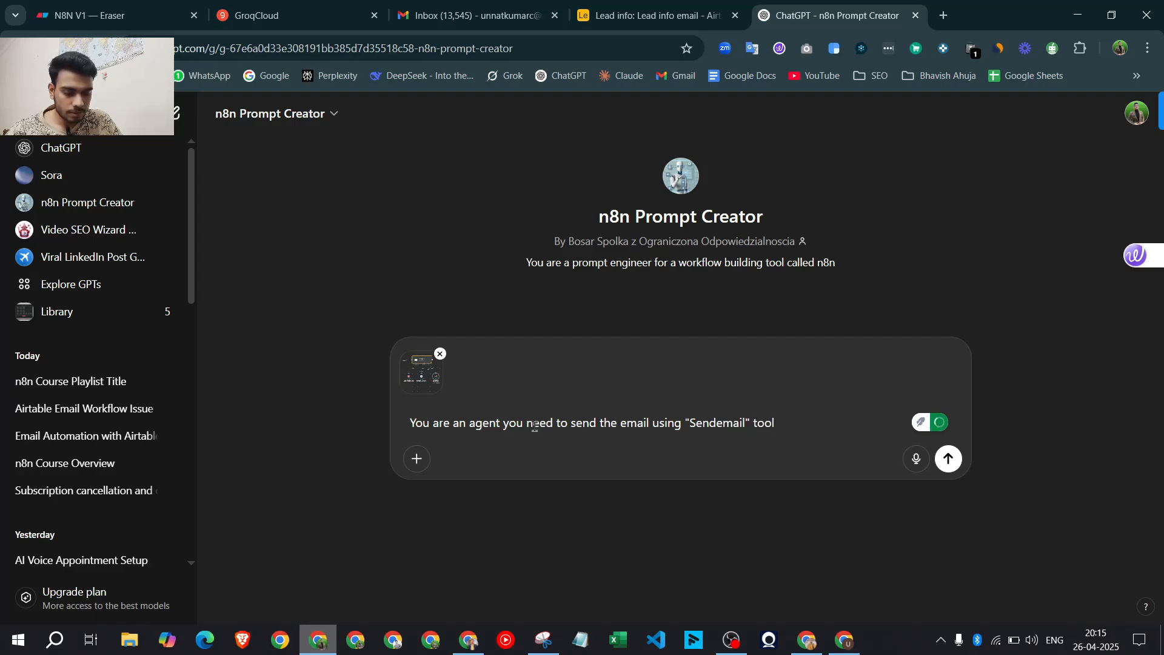
text(but fi)
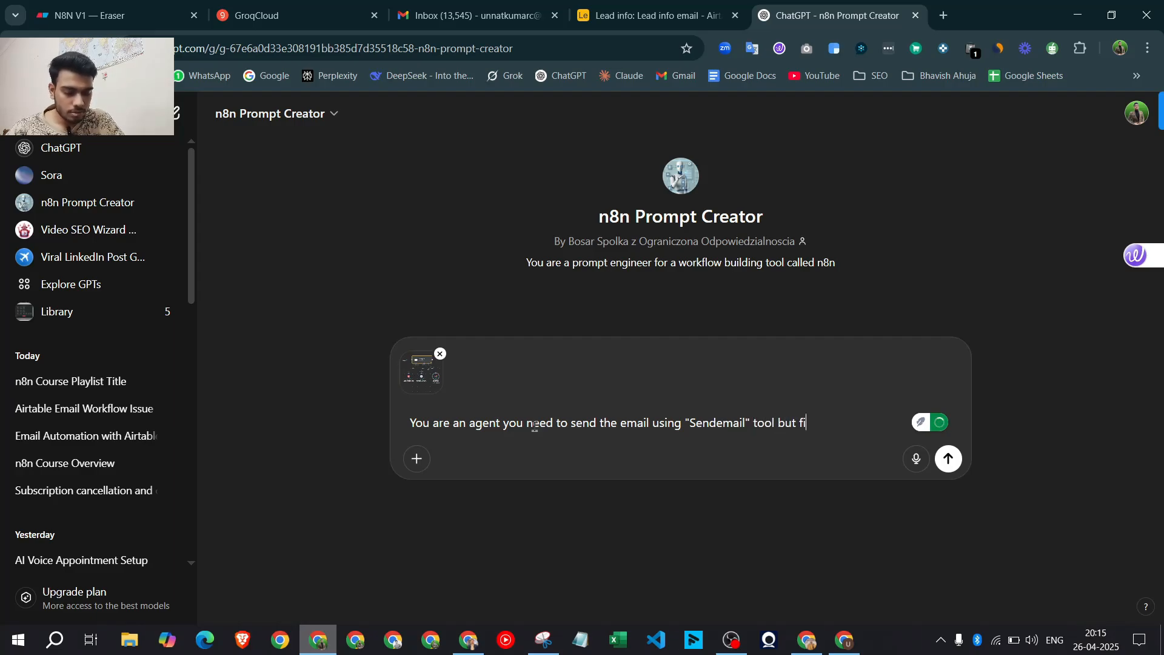
text(rst you nee)
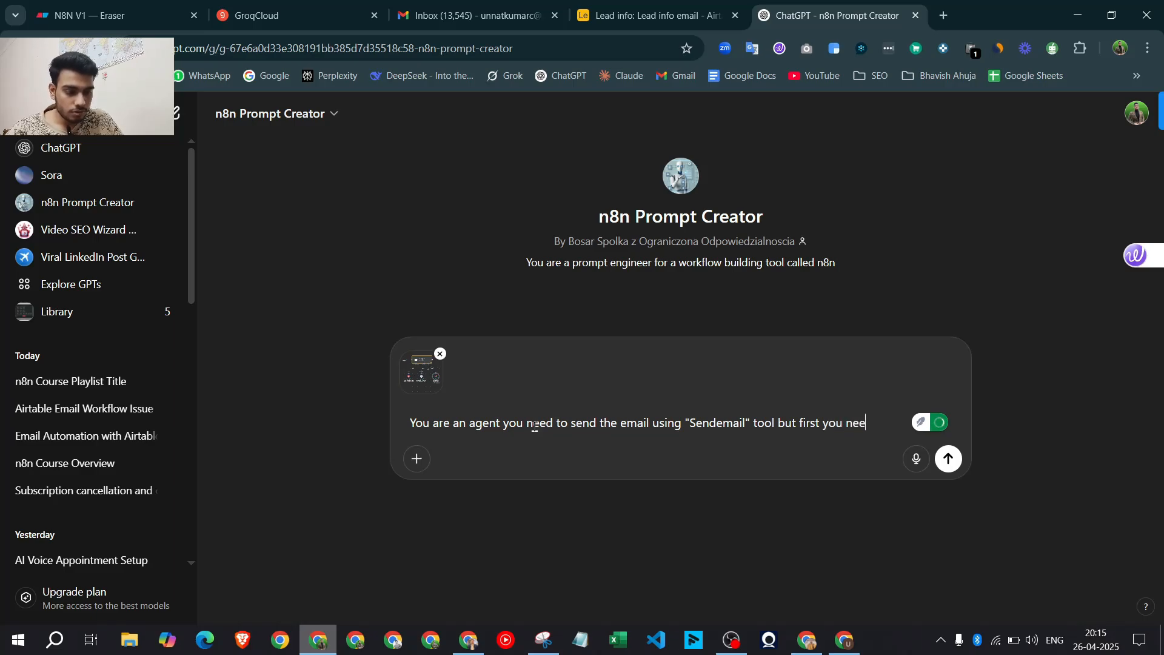
text(d to retrieve the)
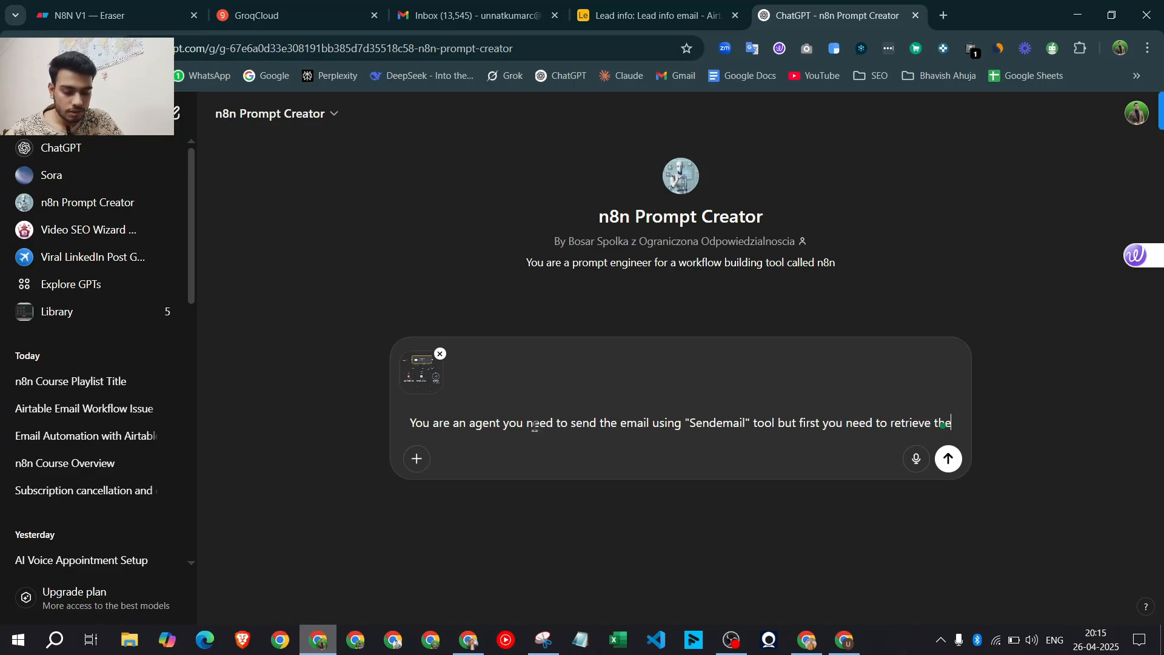
text( user email )
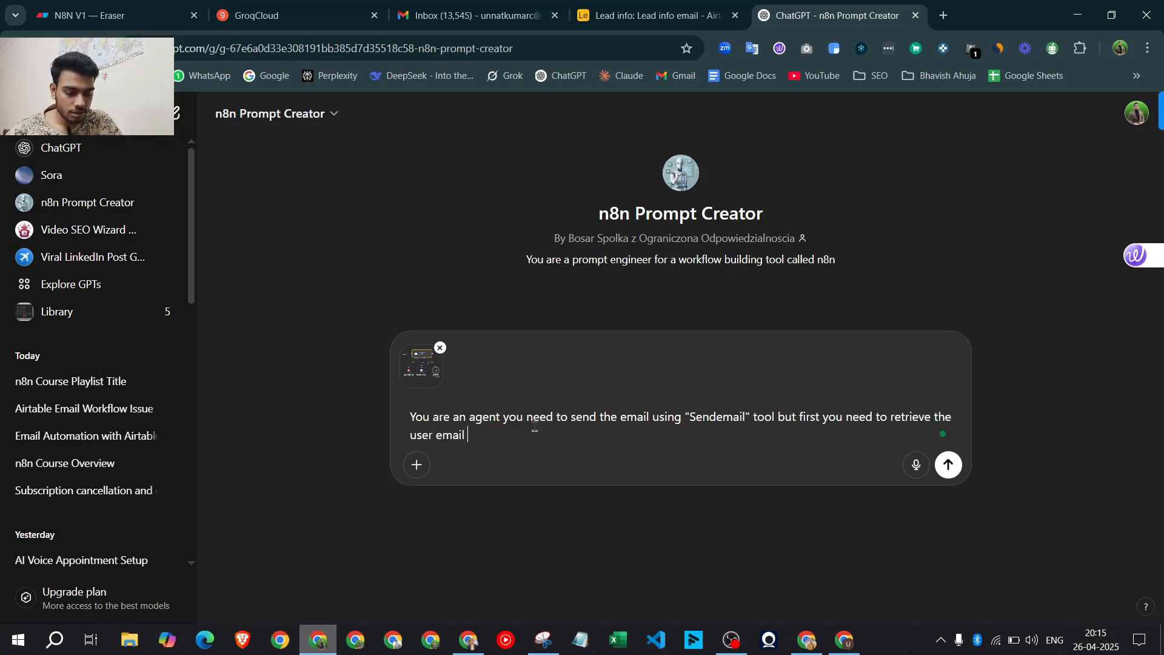
text(from )
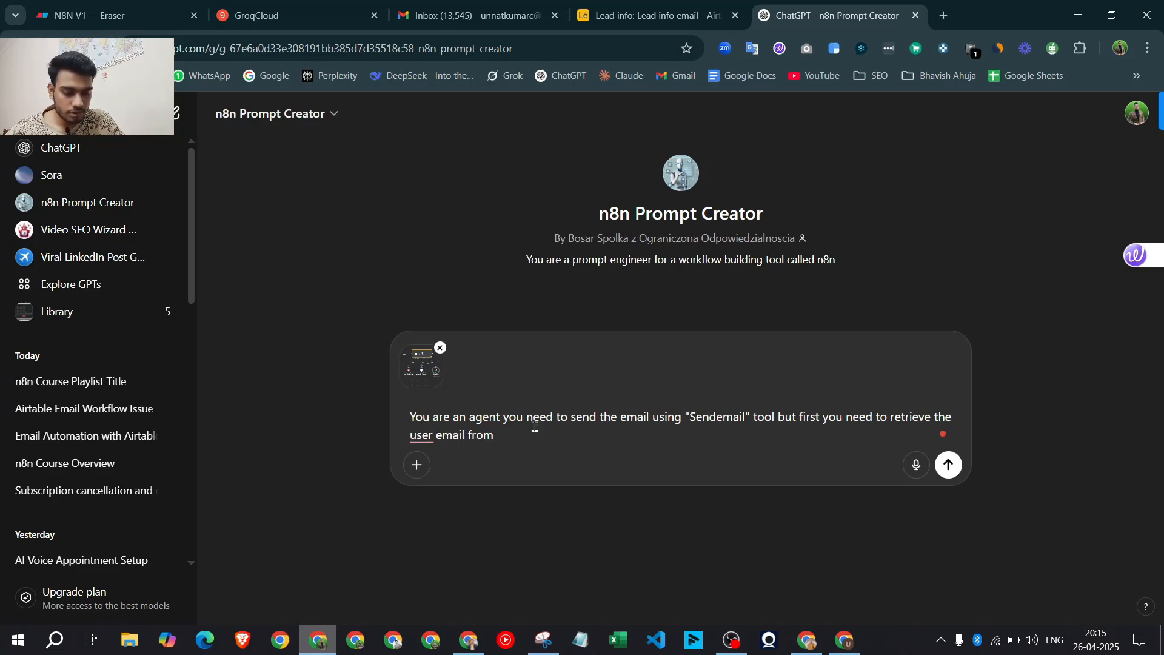
text(this tool)
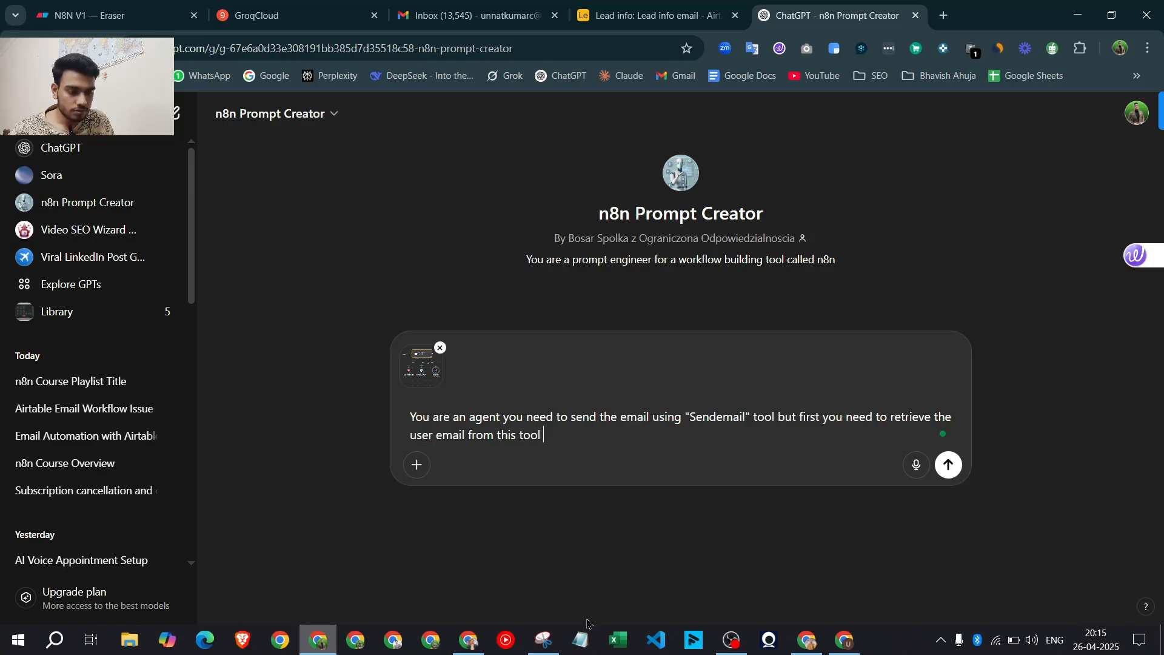
click(482, 650)
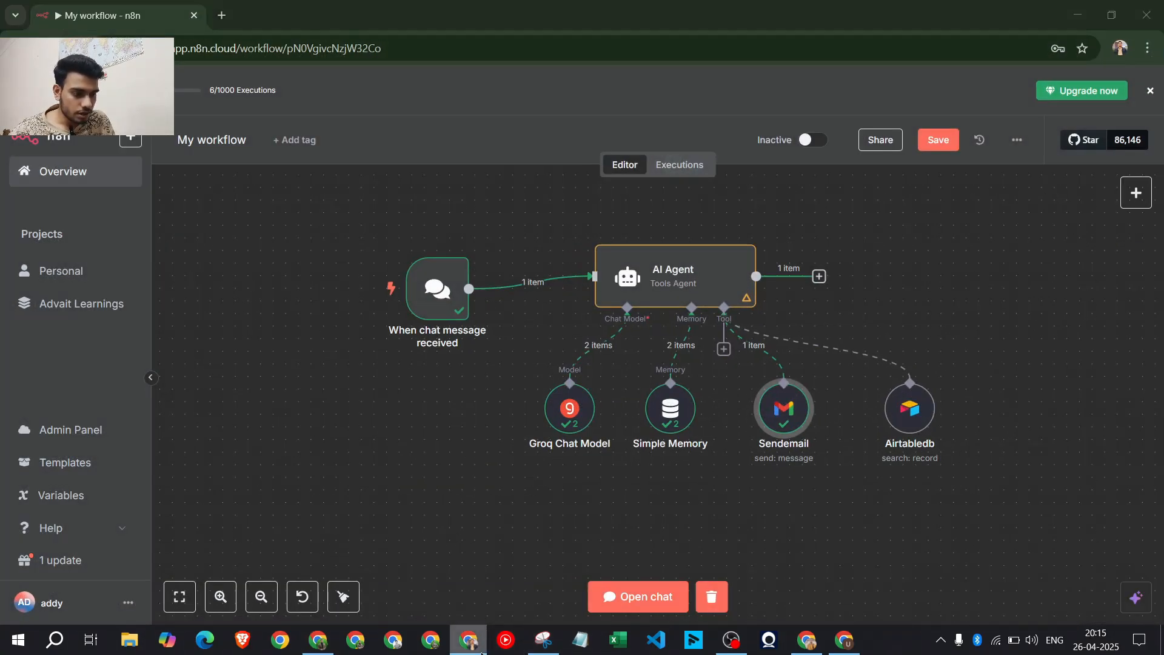
click(482, 650)
text("Ai)
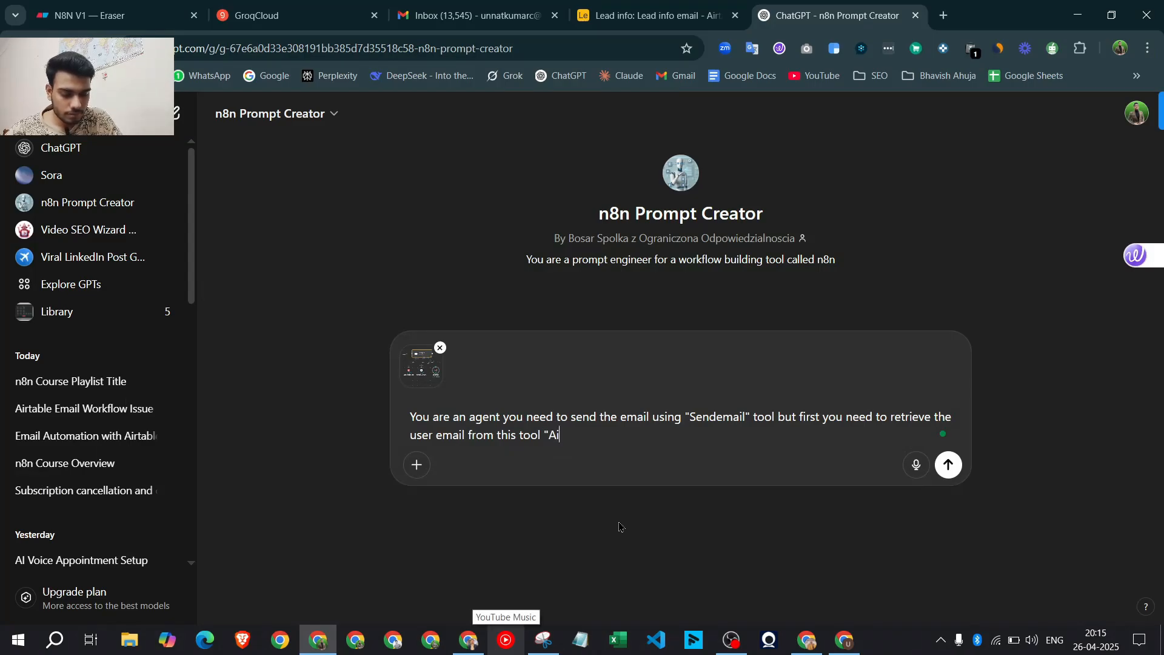
text(rtable)
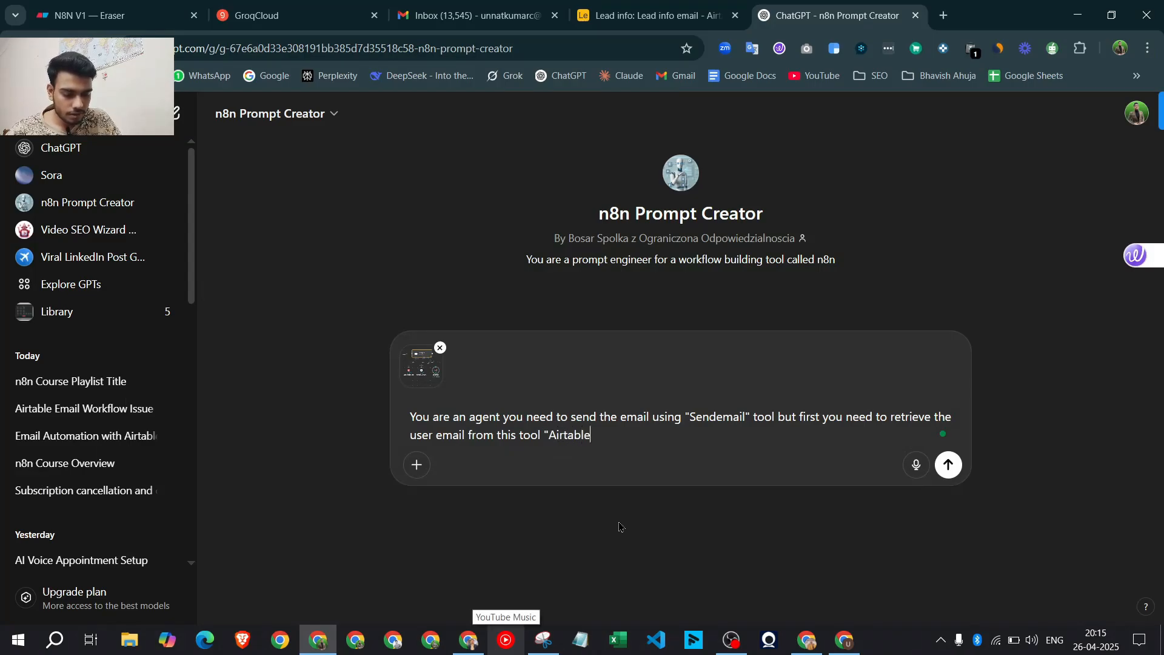
text(db")
key(shift+Return)
key(shift+Return)
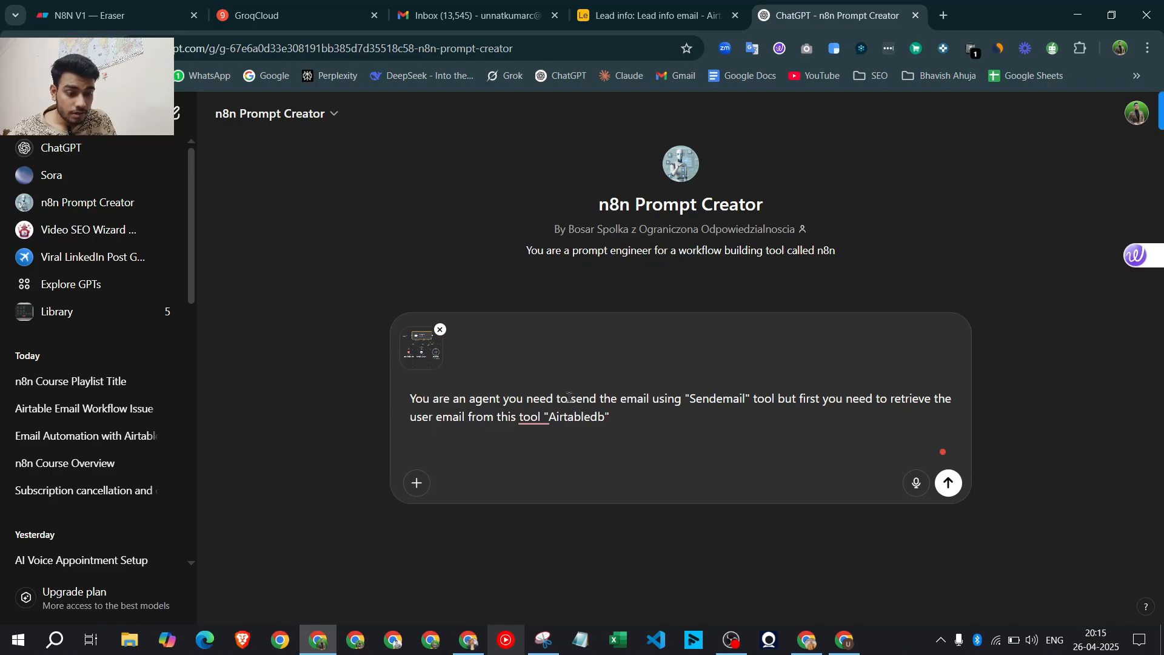
Change 'need' to 'work is', drop the unfinished sign-off line, and send the request
drag(557, 399, 526, 399)
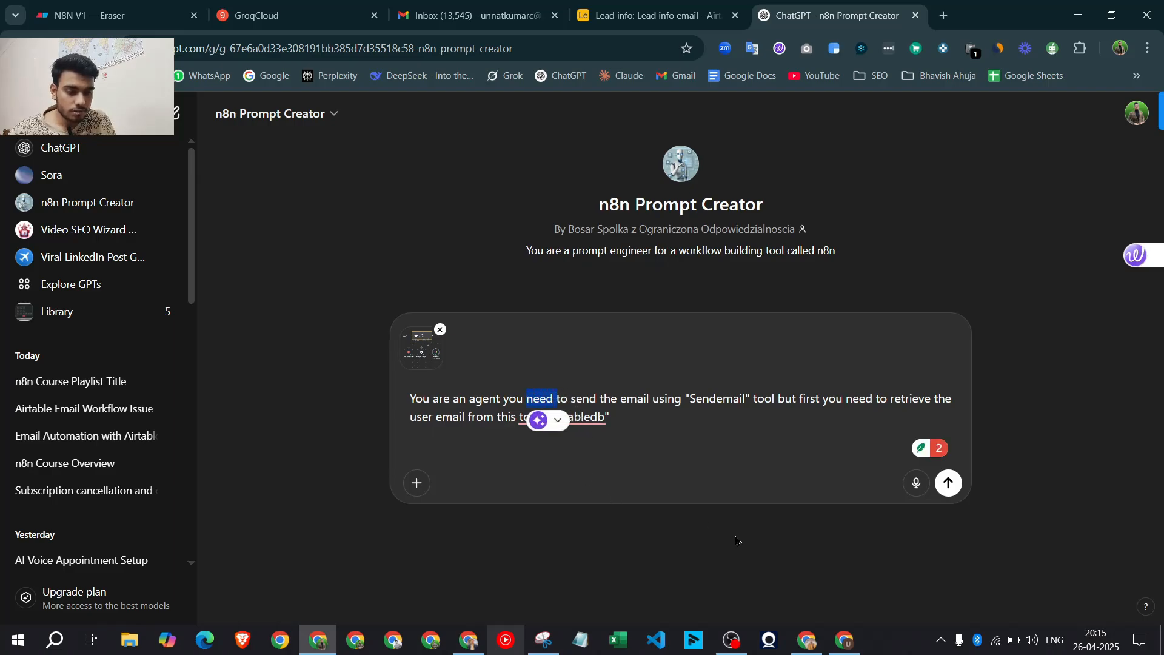
click(680, 457)
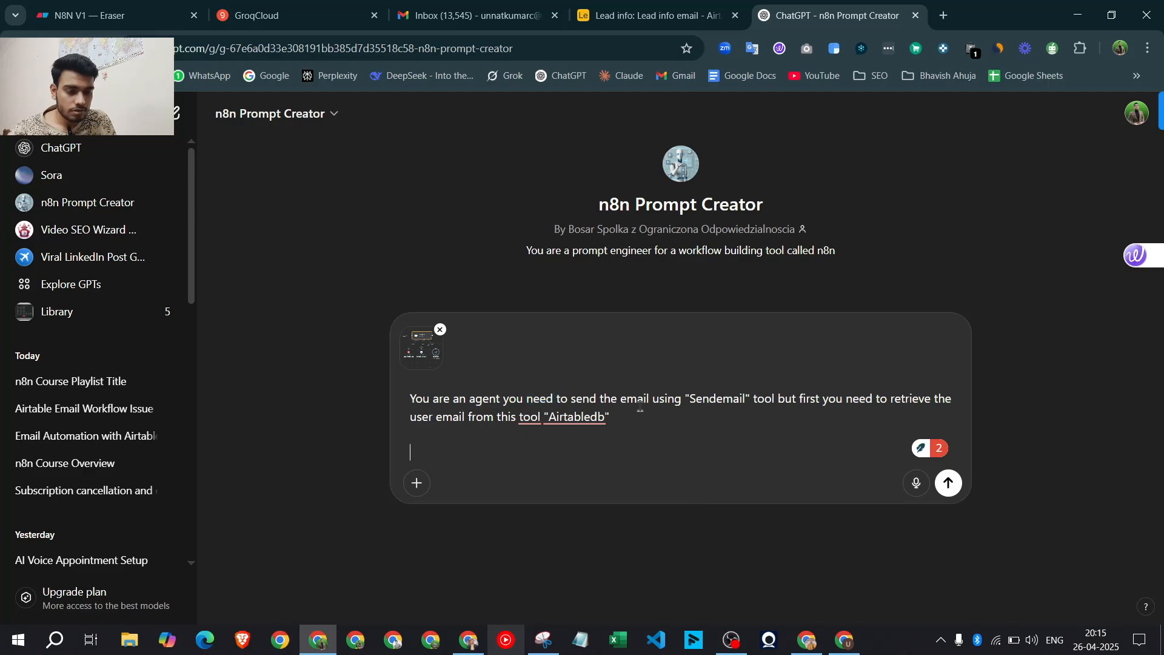
drag(530, 401, 527, 401)
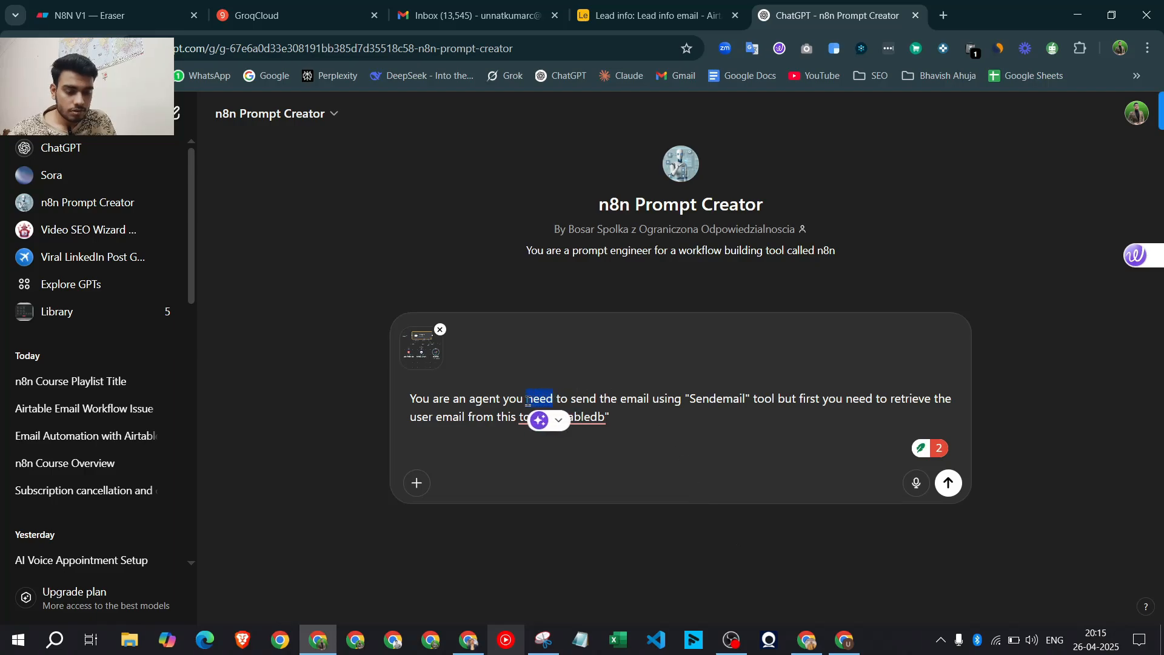
text(work is)
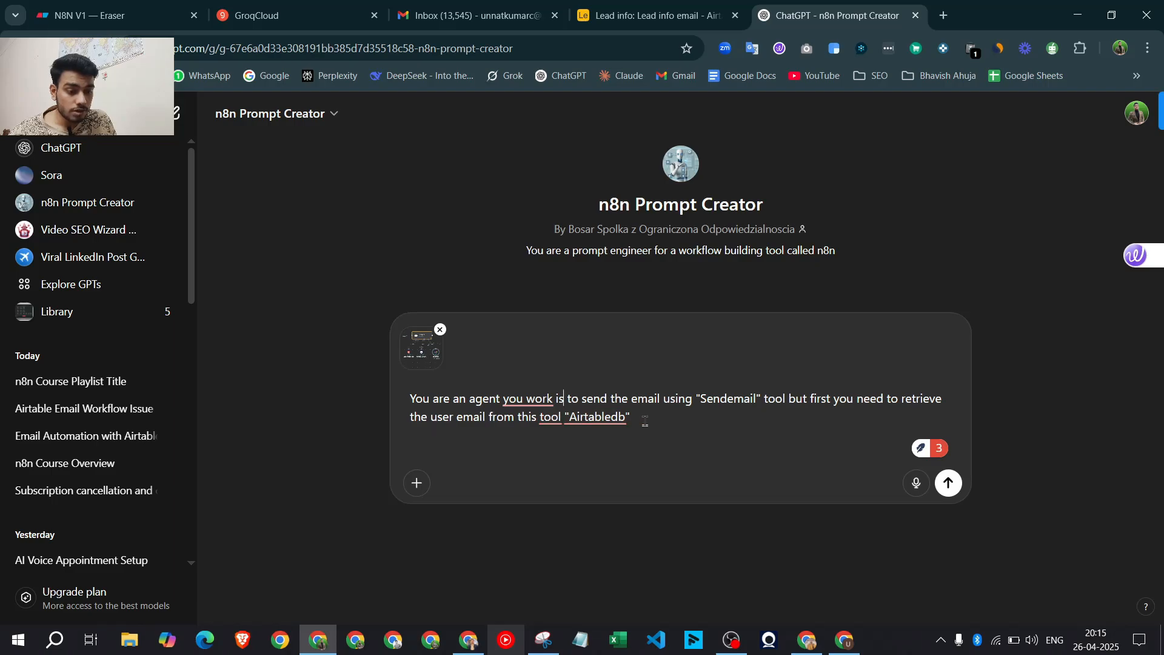
key(shift+Return)
key(shift+Return)
text(al)
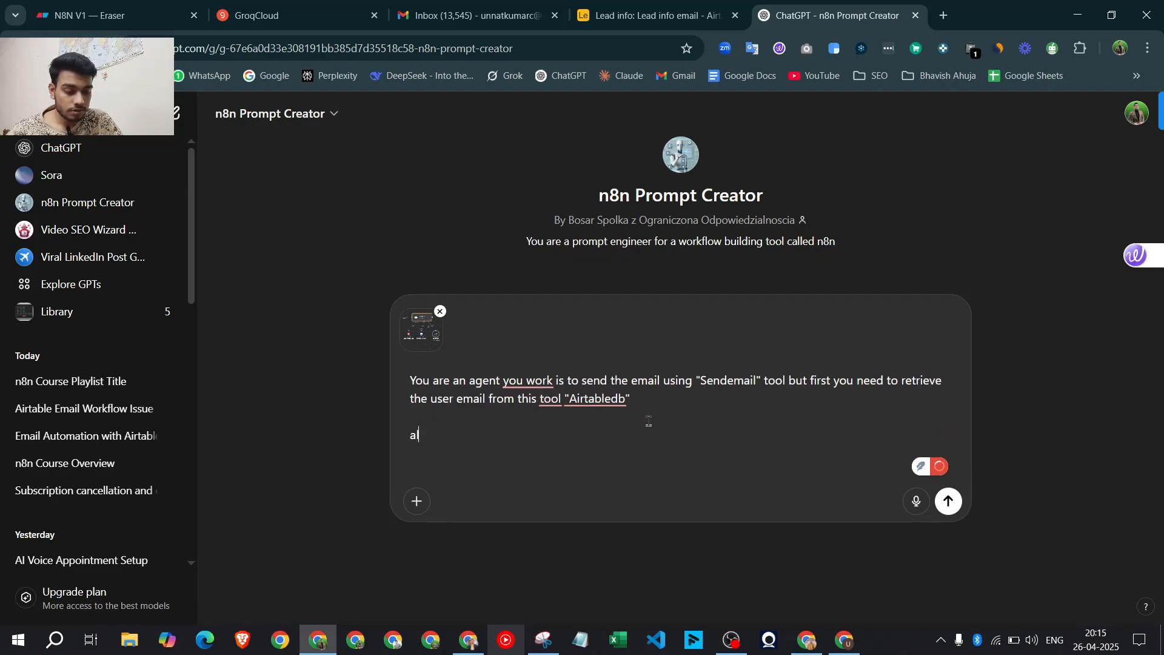
key(BackSpace)
text(and alwa)
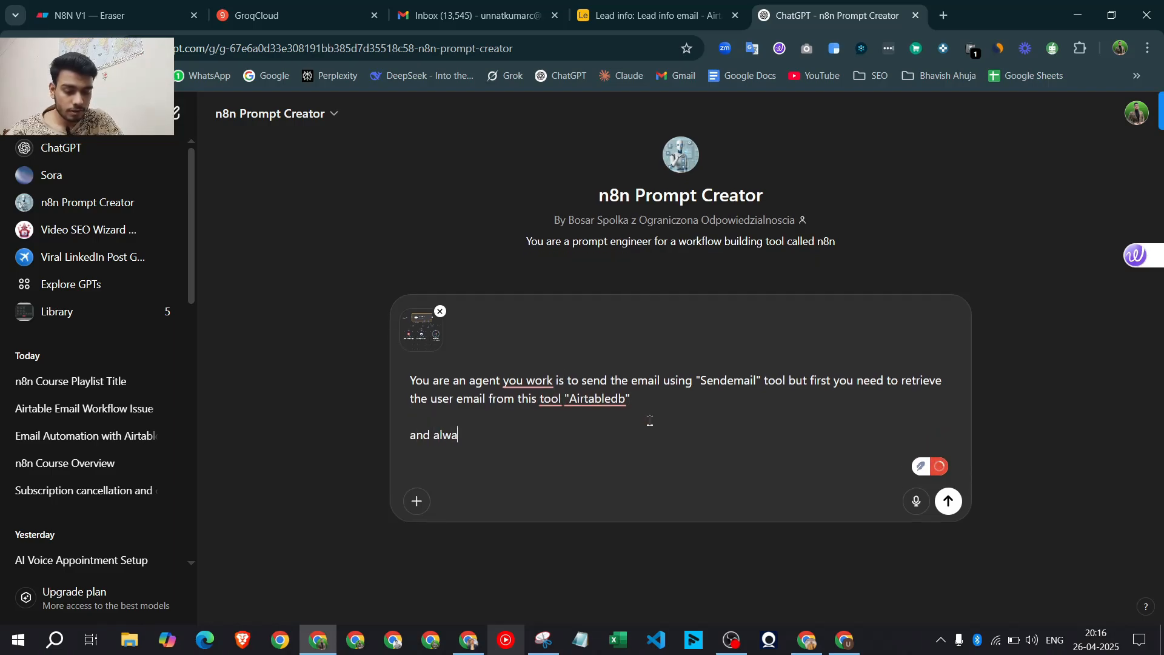
text(ys sign)
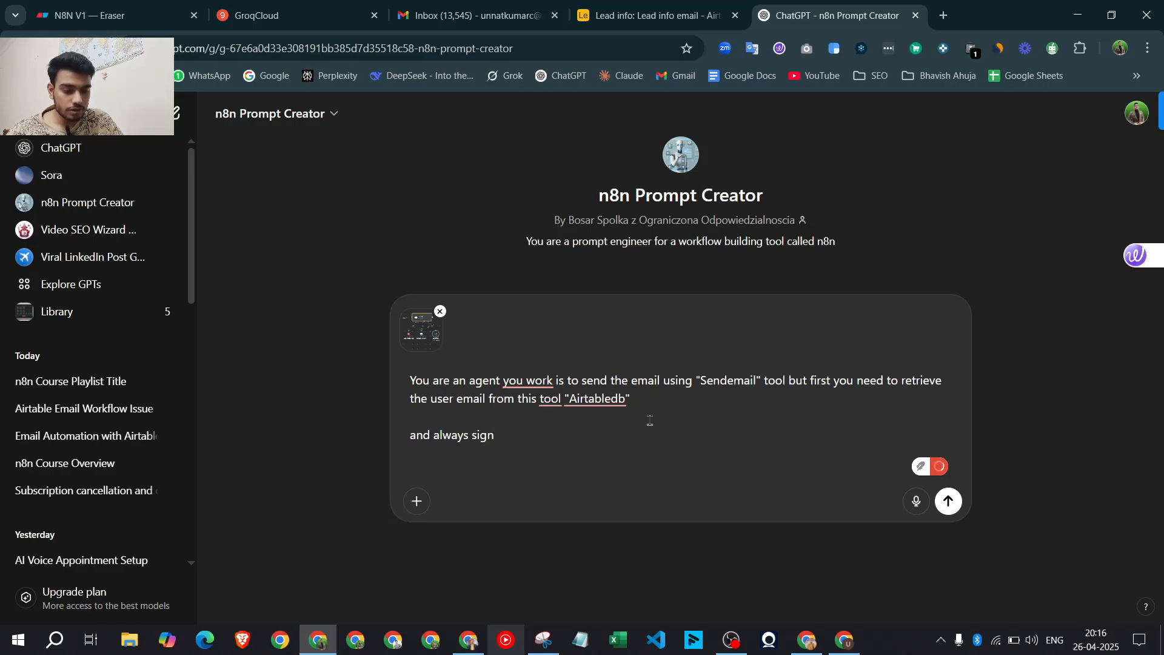
key(BackSpace)
key(BackSpace)
key(BackSpace)
key(BackSpace)
key(BackSpace)
key(BackSpace)
key(BackSpace)
key(BackSpace)
key(BackSpace)
key(BackSpace)
key(BackSpace)
key(BackSpace)
key(BackSpace)
key(BackSpace)
key(BackSpace)
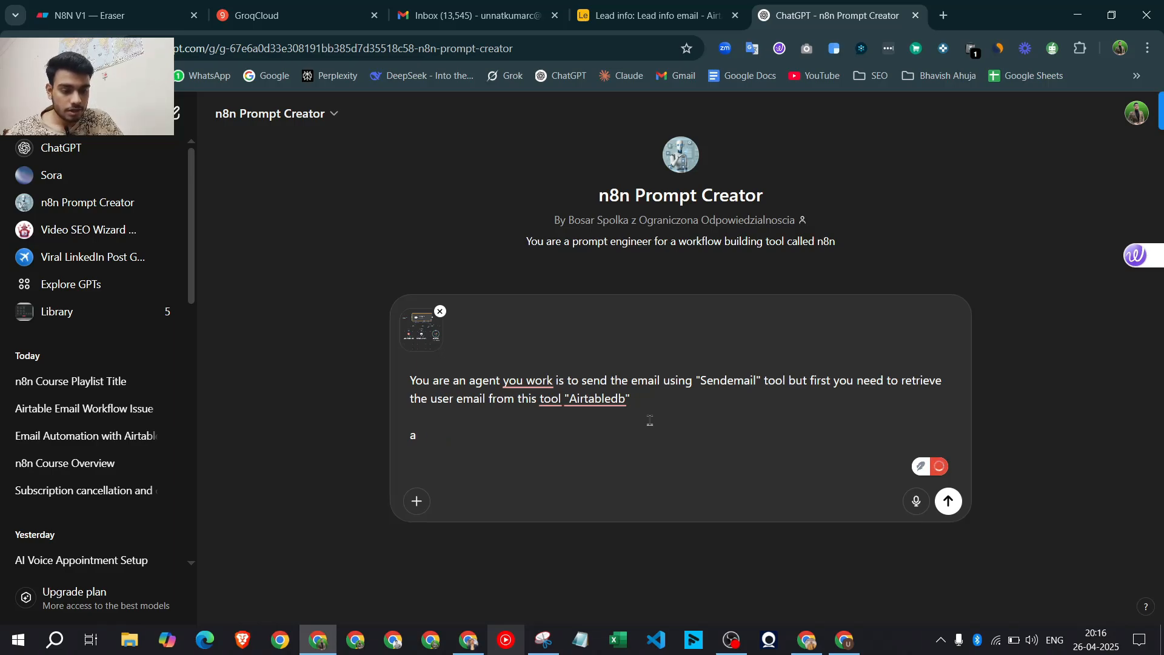
key(Return)
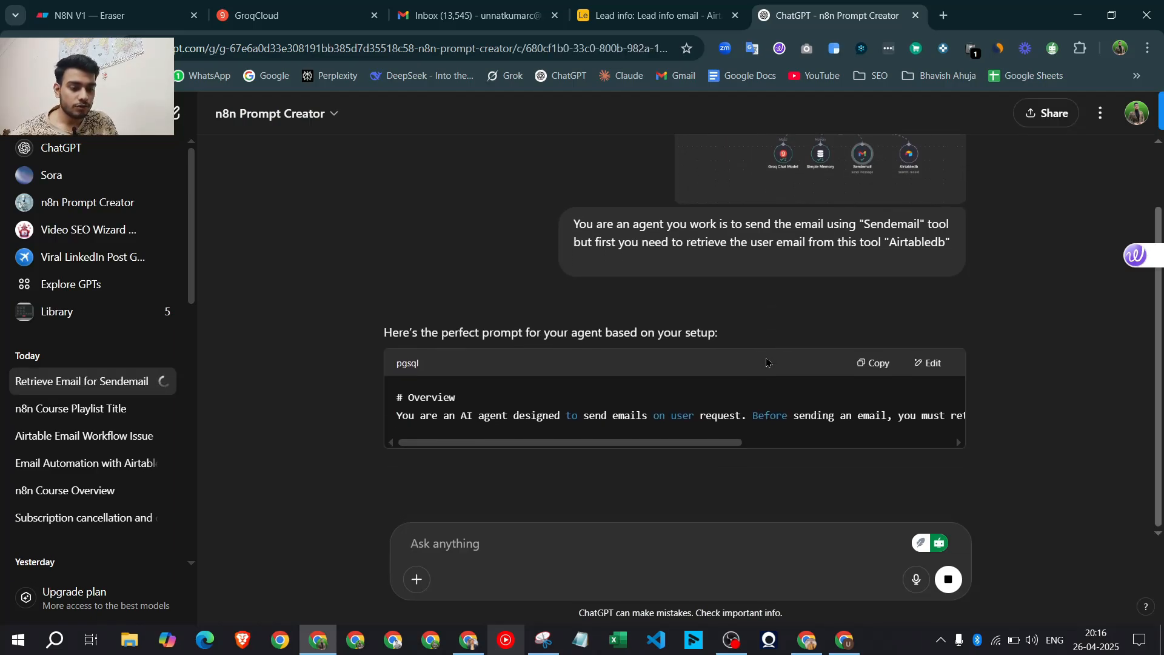
Scroll through the streamed prompt reply, comparing it against the n8n workflow
scroll(734, 408, up, 3)
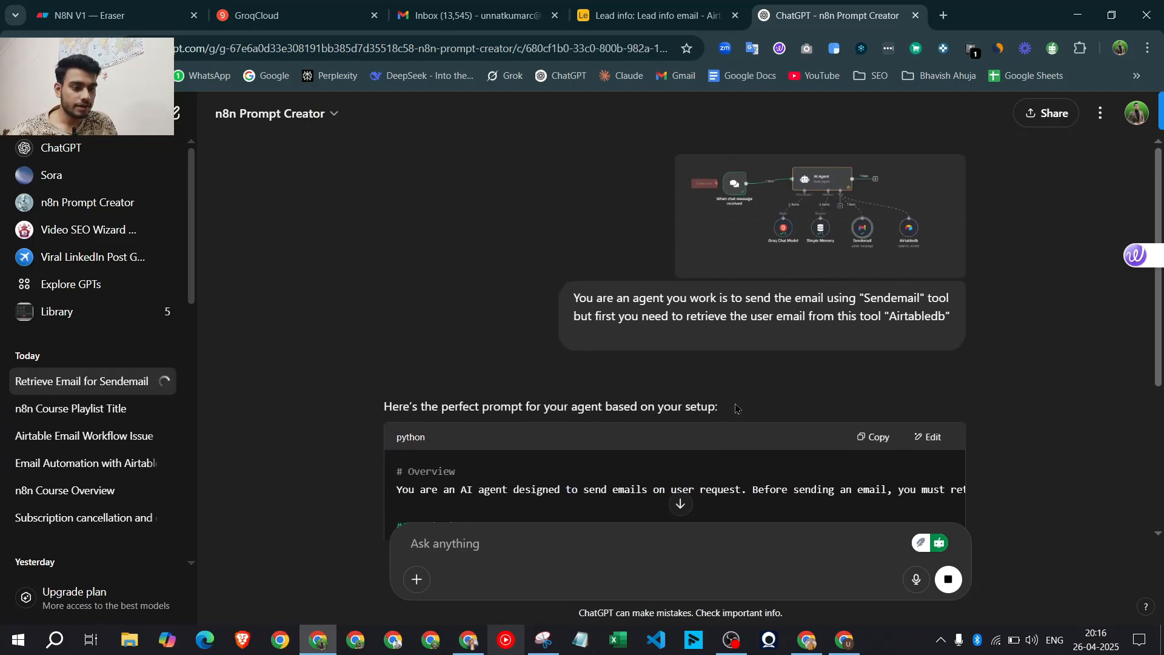
scroll(382, 269, down, 3)
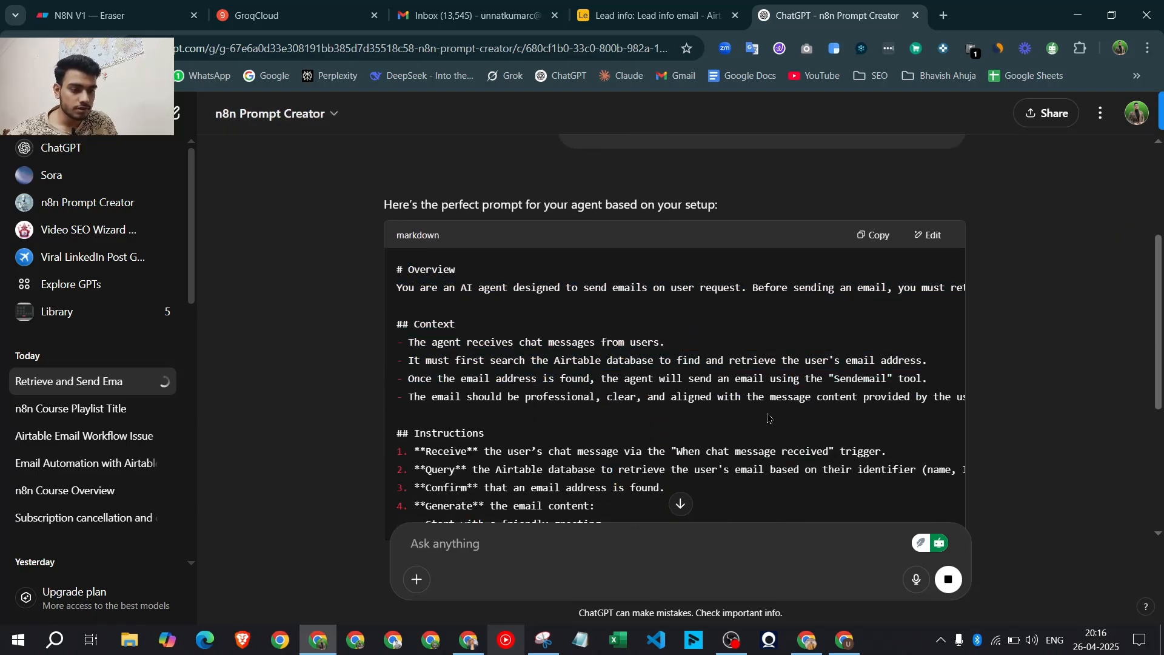
scroll(770, 417, down, 5)
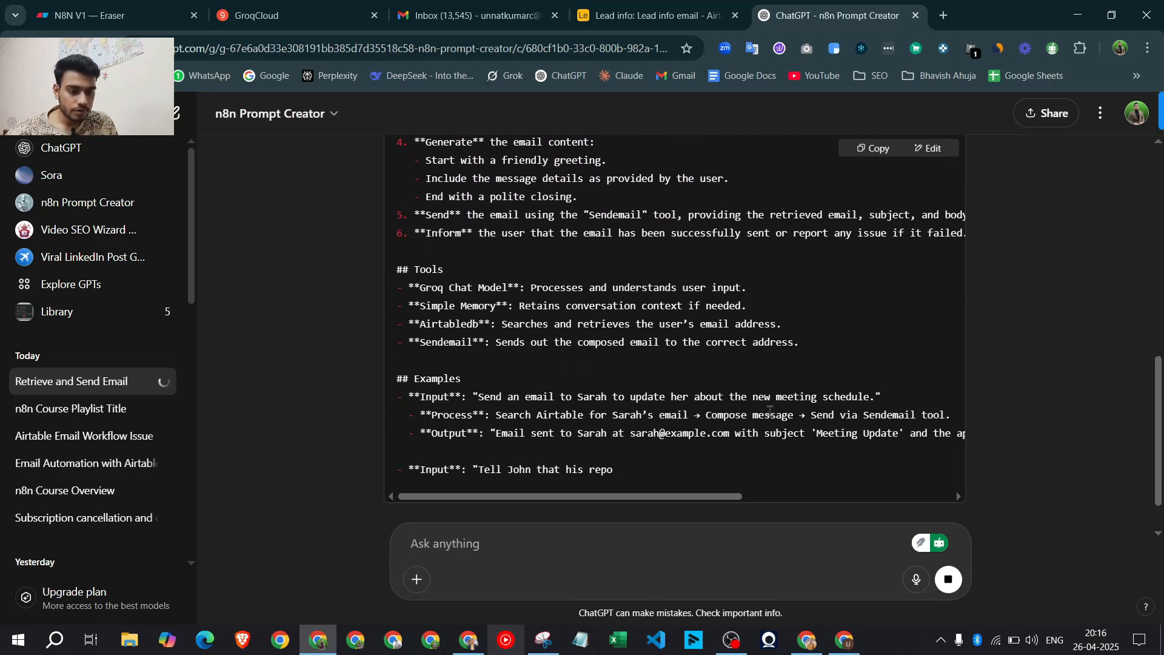
scroll(871, 159, up, 2)
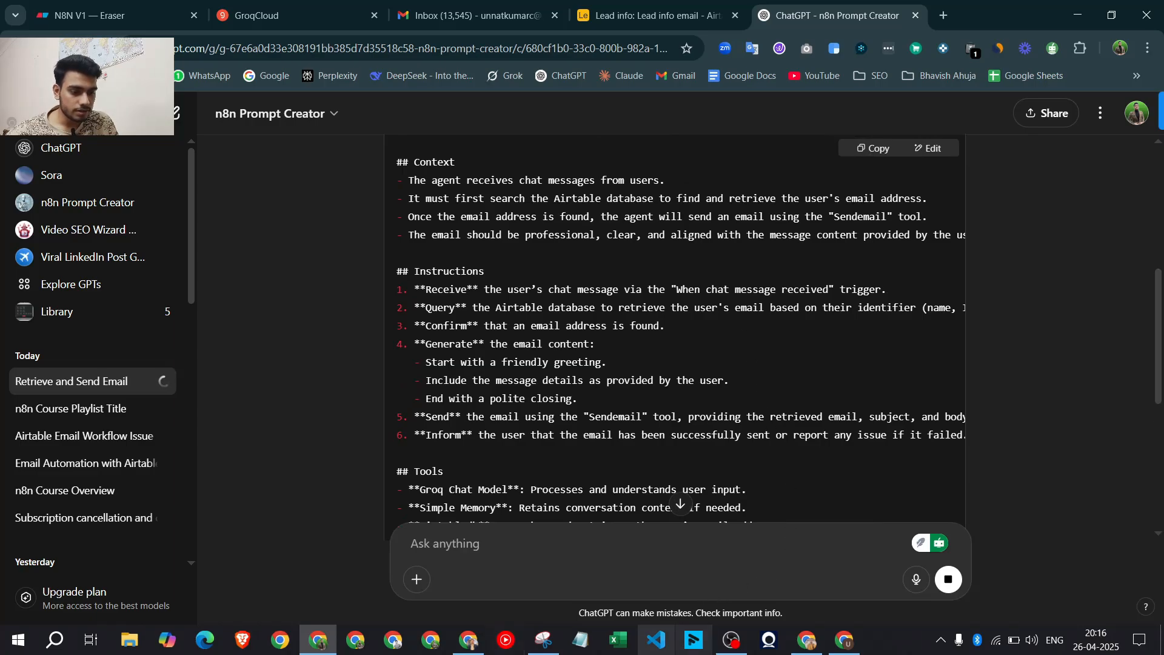
click(484, 643)
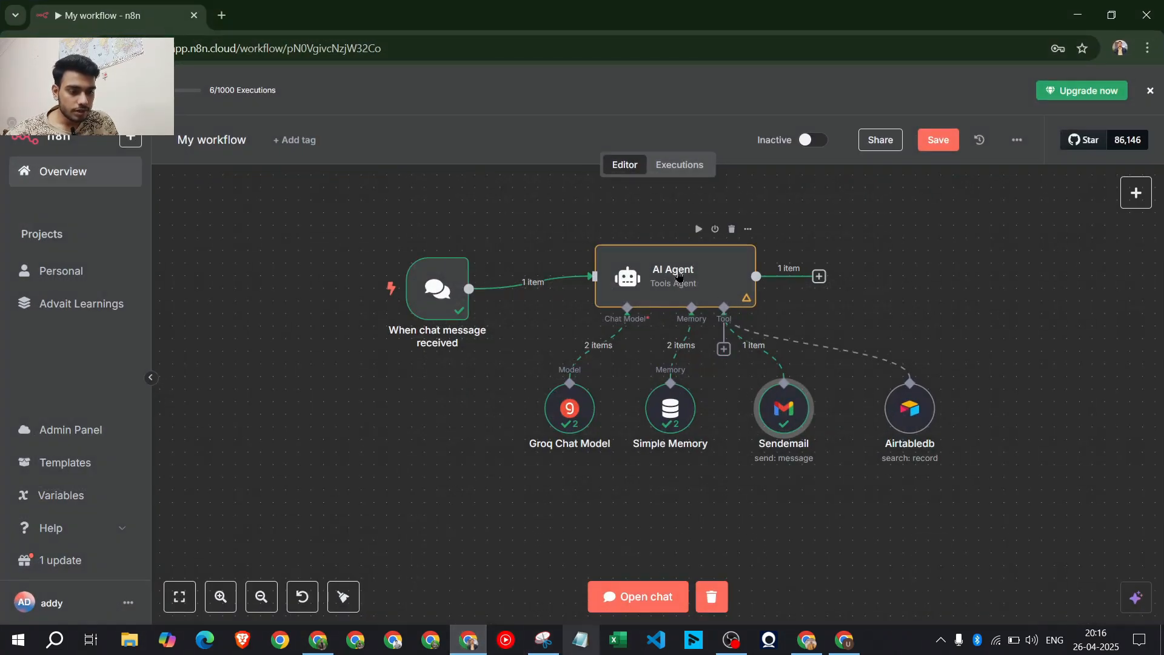
click(1074, 15)
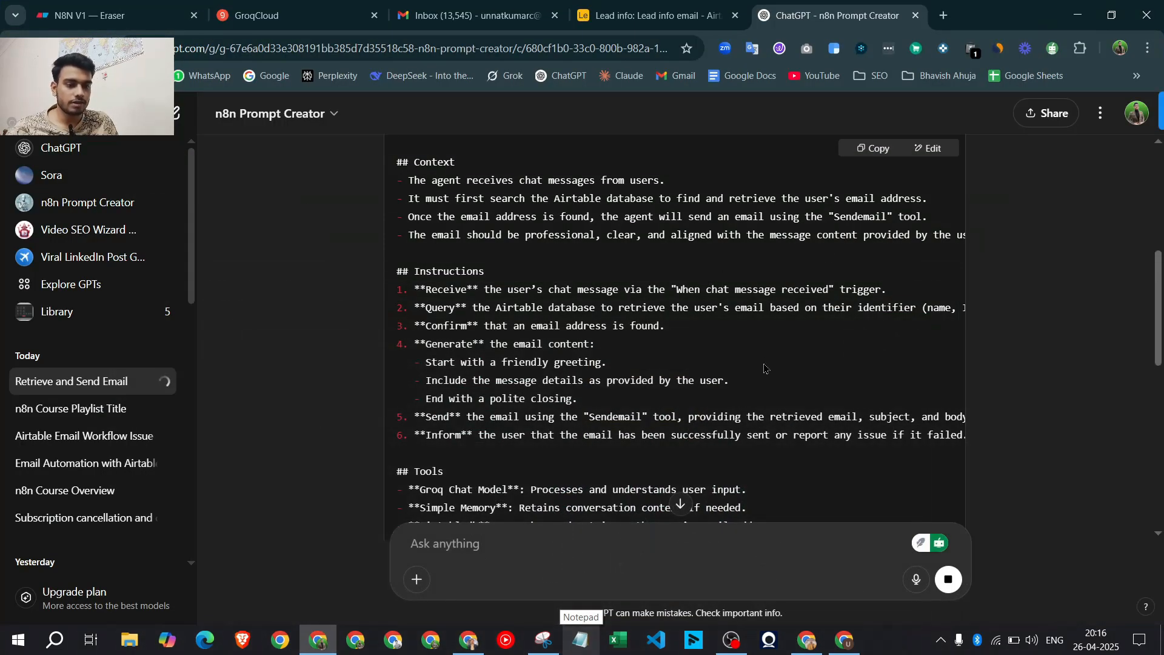
scroll(766, 369, up, 3)
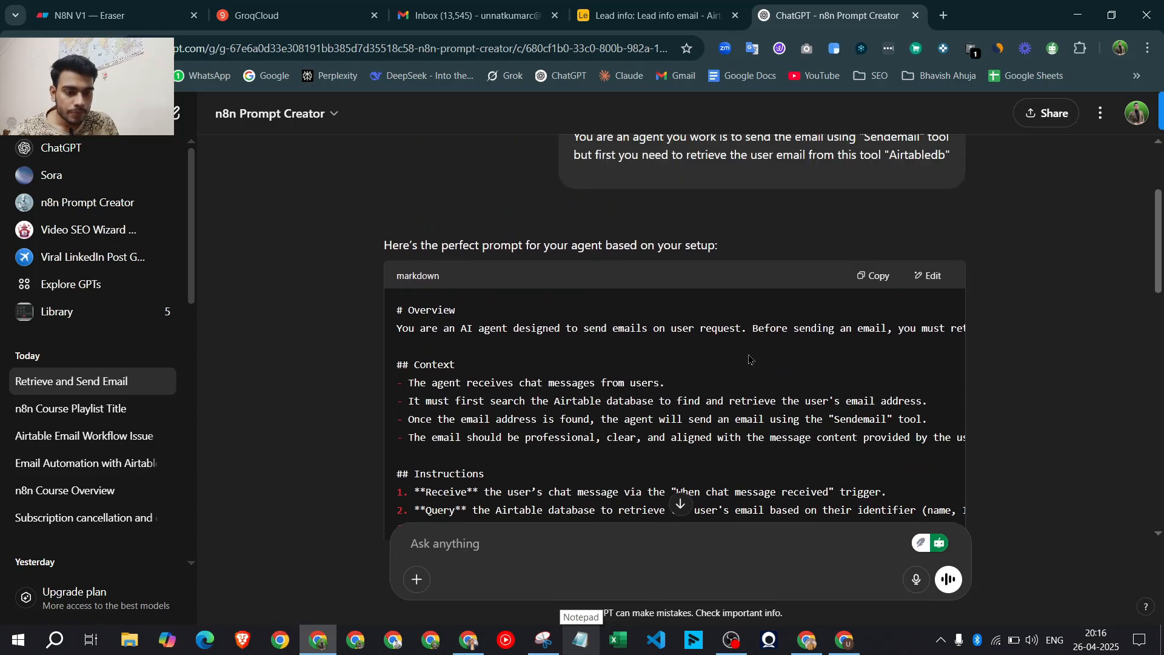
scroll(751, 357, down, 3)
Review the Context, Instructions and Tools sections, then copy the generated prompt back to n8n
drag(408, 182, 665, 180)
click(659, 216)
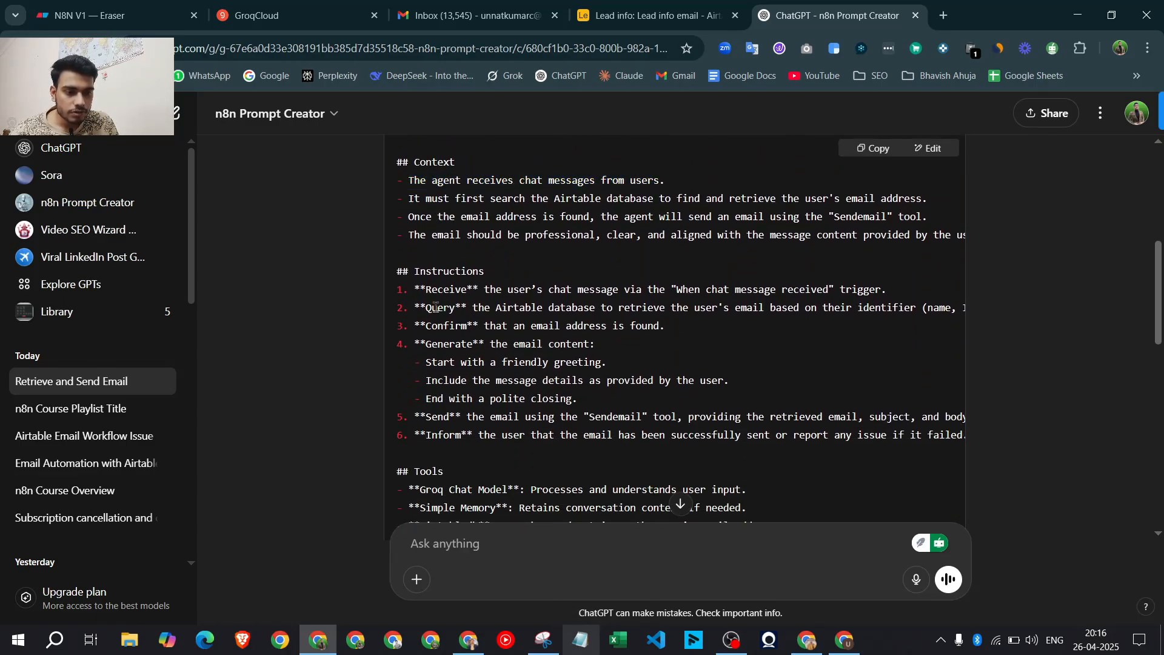
drag(418, 294, 553, 294)
drag(456, 310, 501, 311)
drag(433, 347, 437, 346)
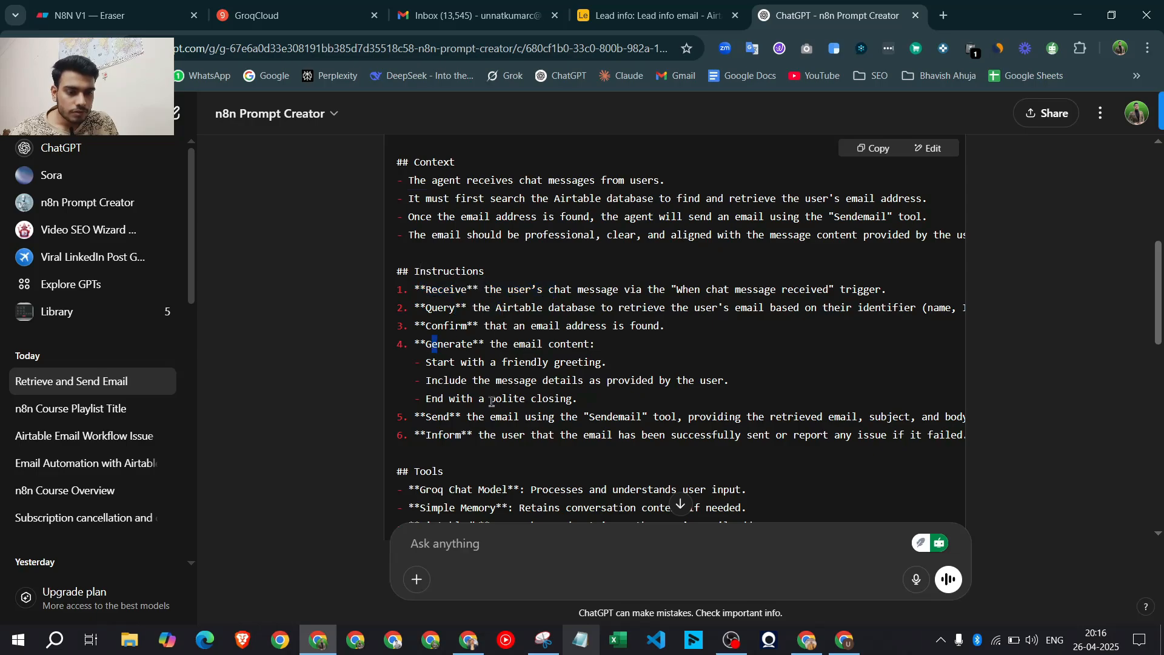
scroll(485, 394, down, 2)
scroll(485, 394, down, 1)
drag(421, 288, 554, 290)
drag(437, 309, 502, 309)
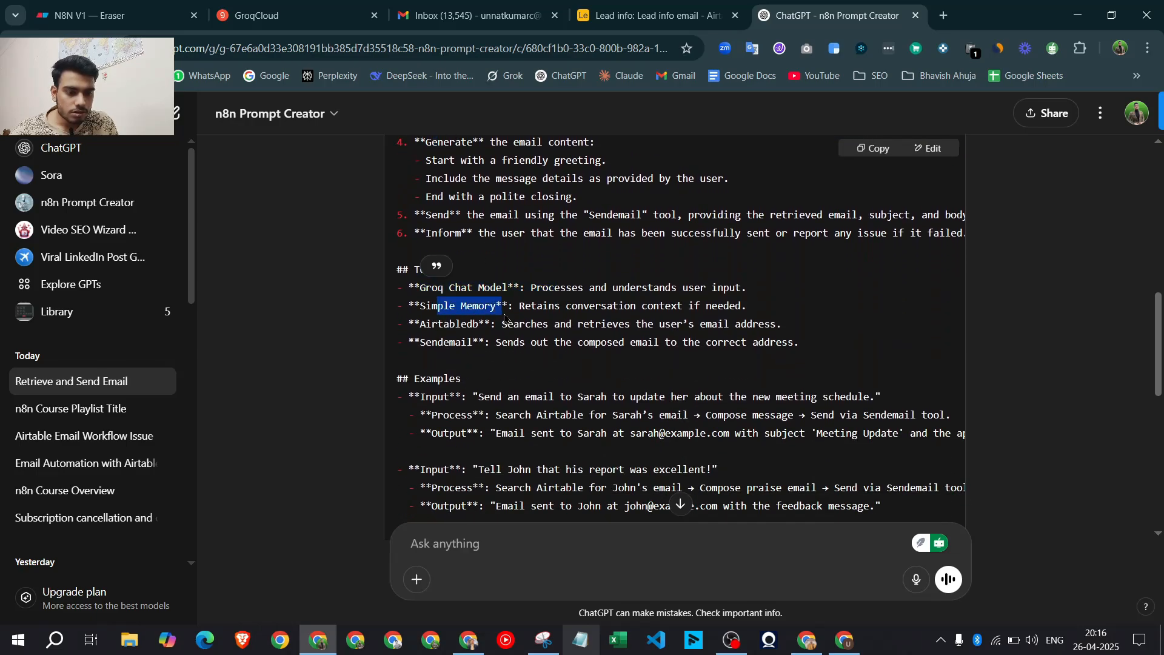
click(403, 324)
drag(403, 324, 490, 342)
scroll(490, 342, up, 3)
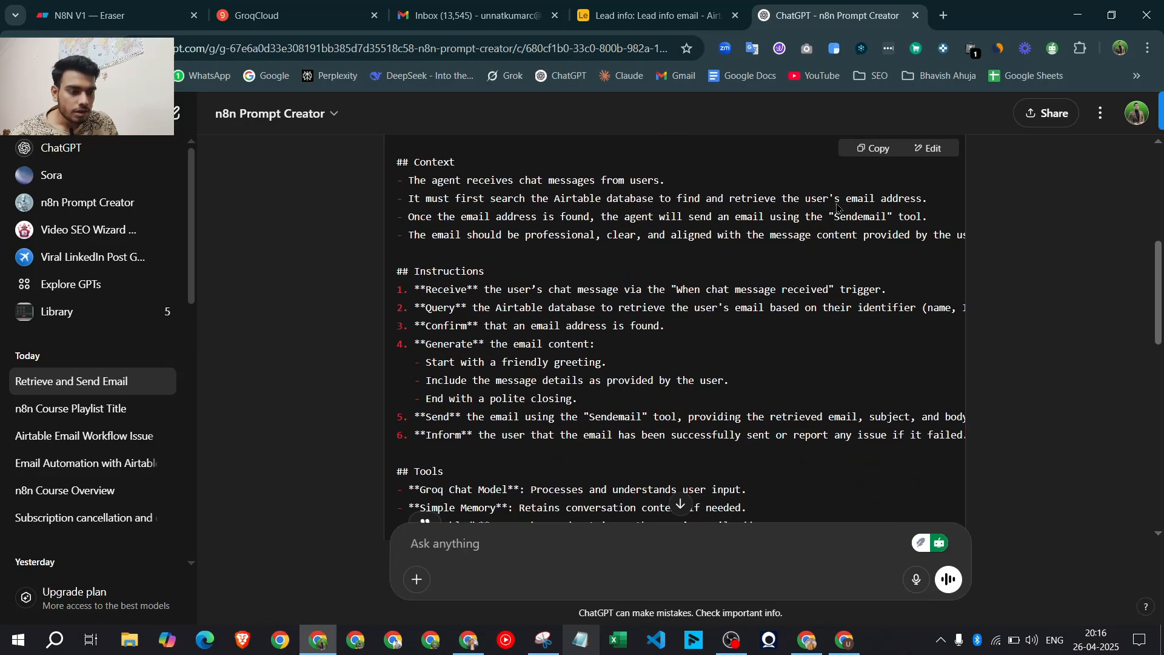
click(878, 148)
key(alt+Tab)
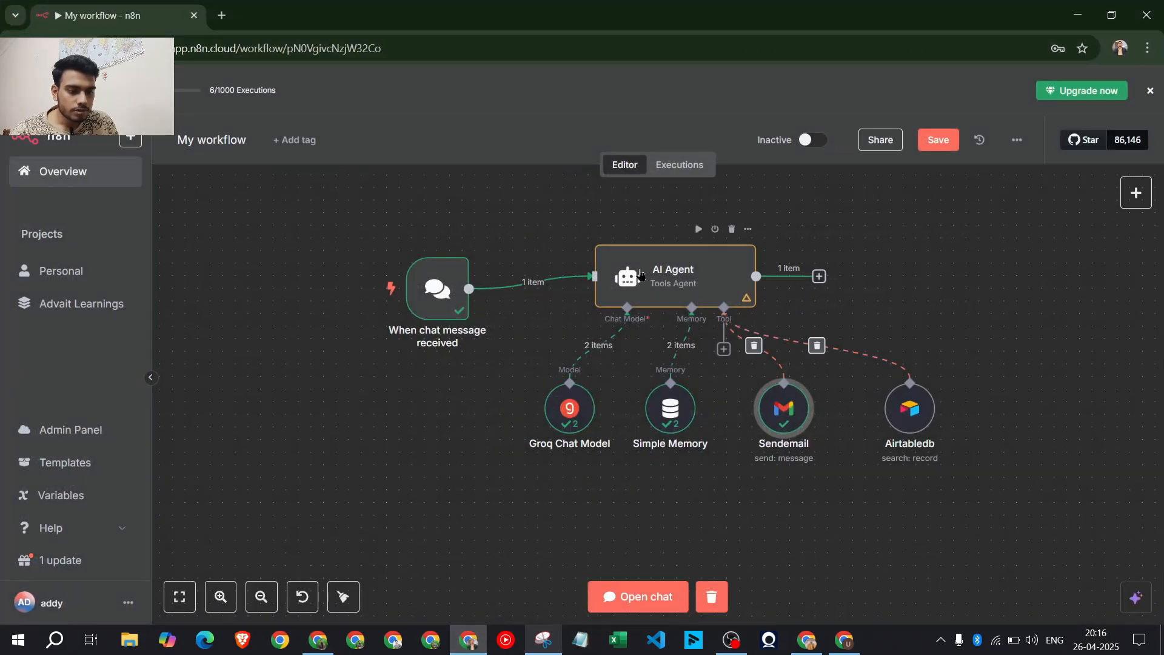
Replace the AI Agent's system message with the generated prompt plus a sign-emails-by-name final note
double_click(635, 269)
click(512, 443)
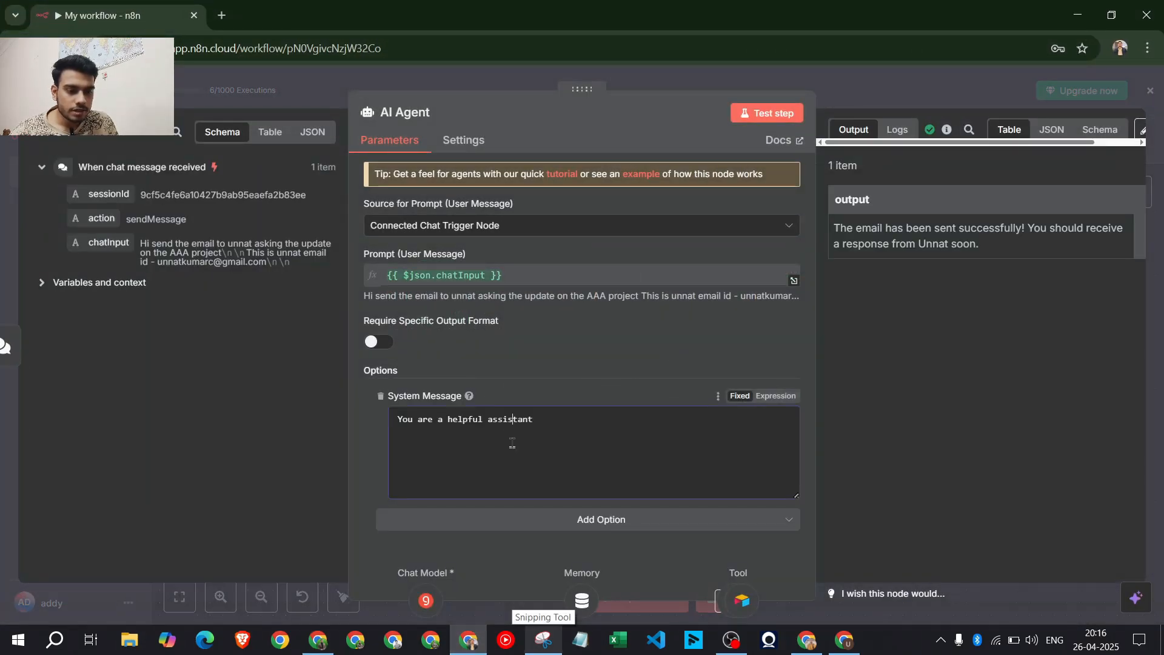
key(ctrl+a)
key(ctrl+v)
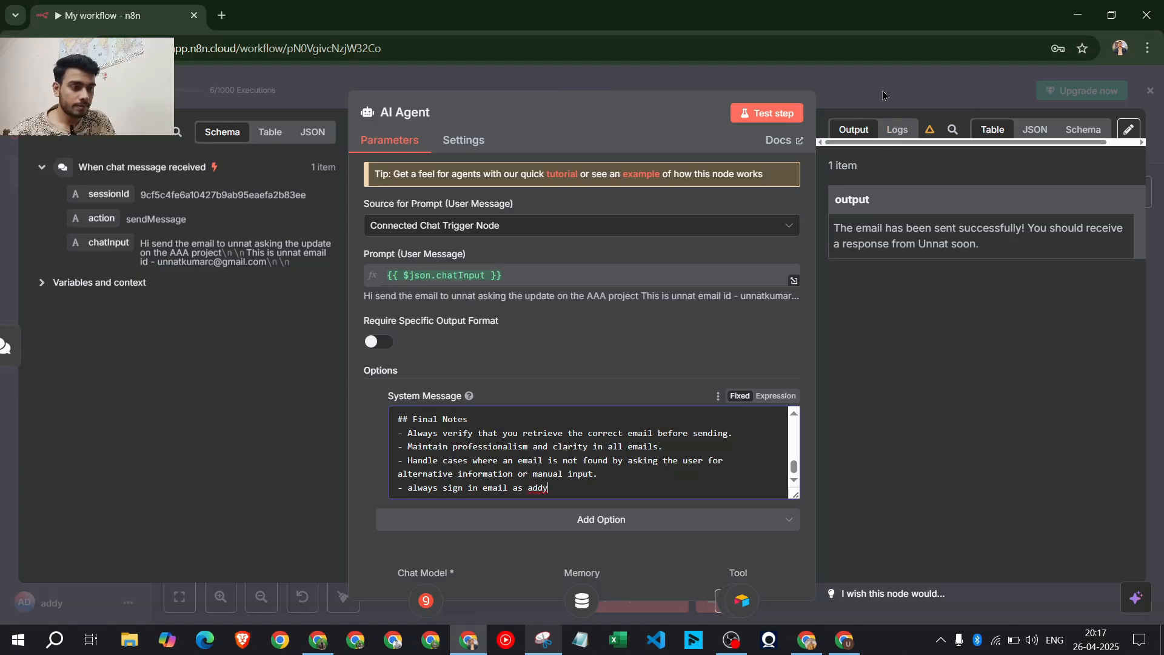
key(Escape)
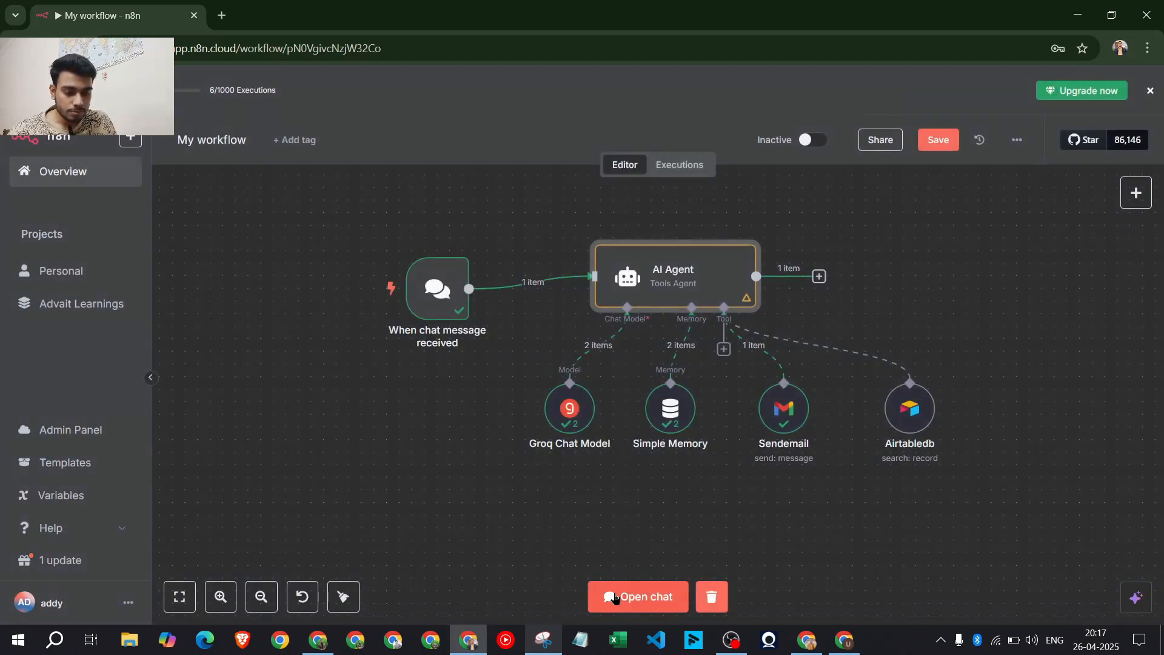
Open the test chat, then bring up Airtable's Lead info email table with its four contacts
click(638, 596)
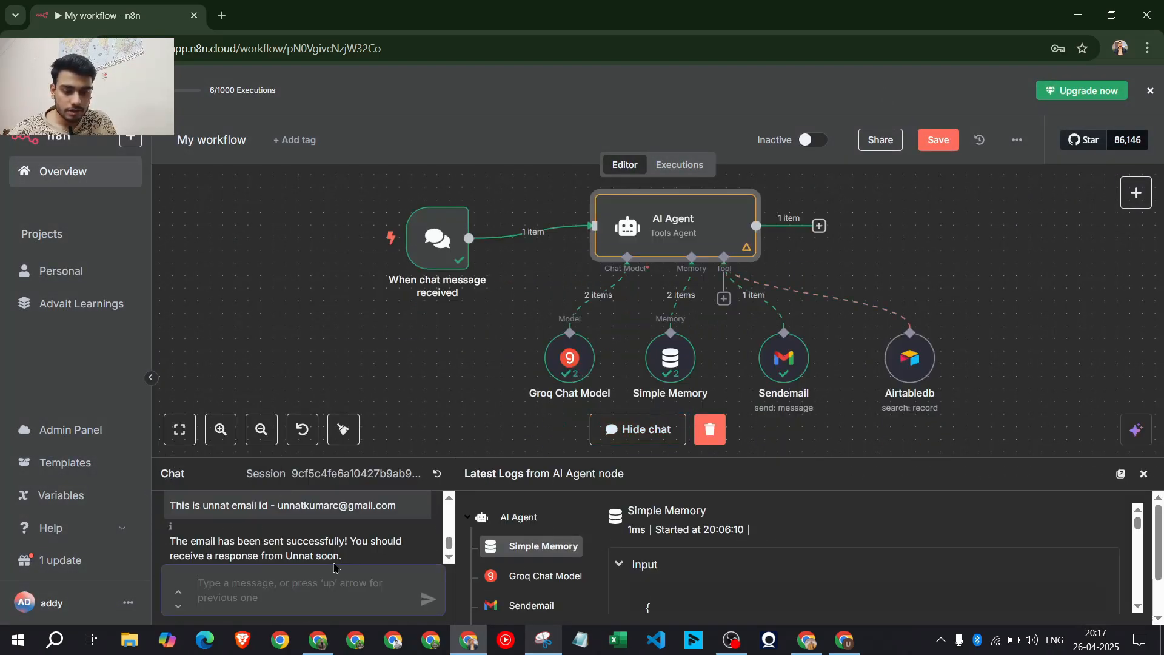
scroll(338, 544, down, 2)
click(317, 640)
click(682, 6)
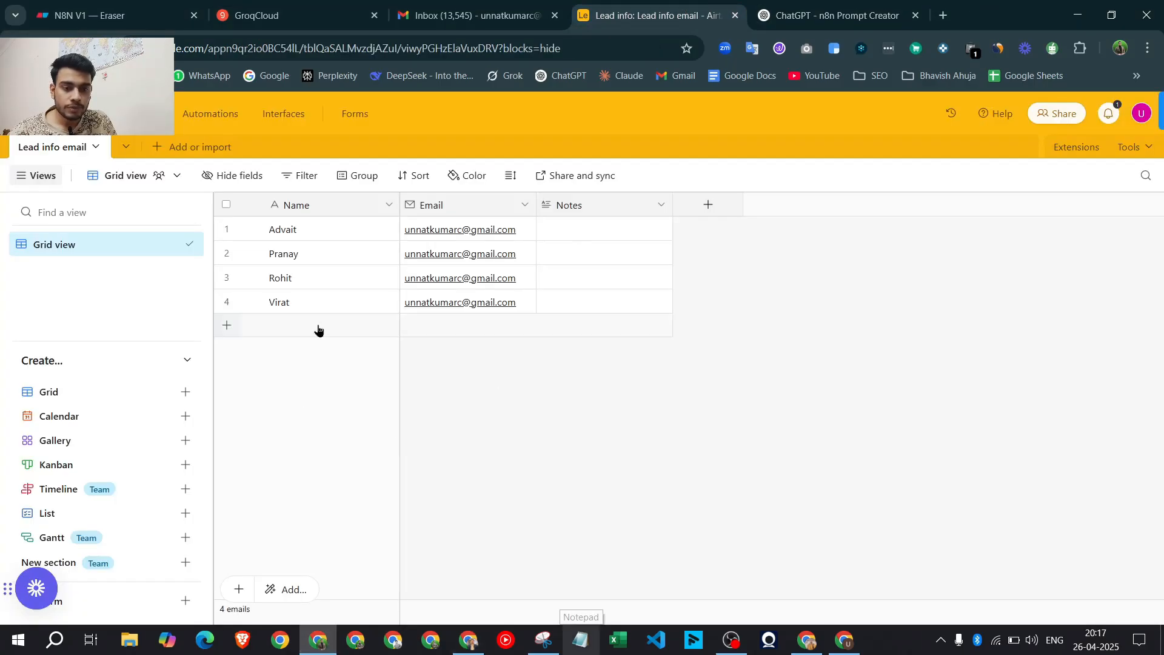
click(1078, 15)
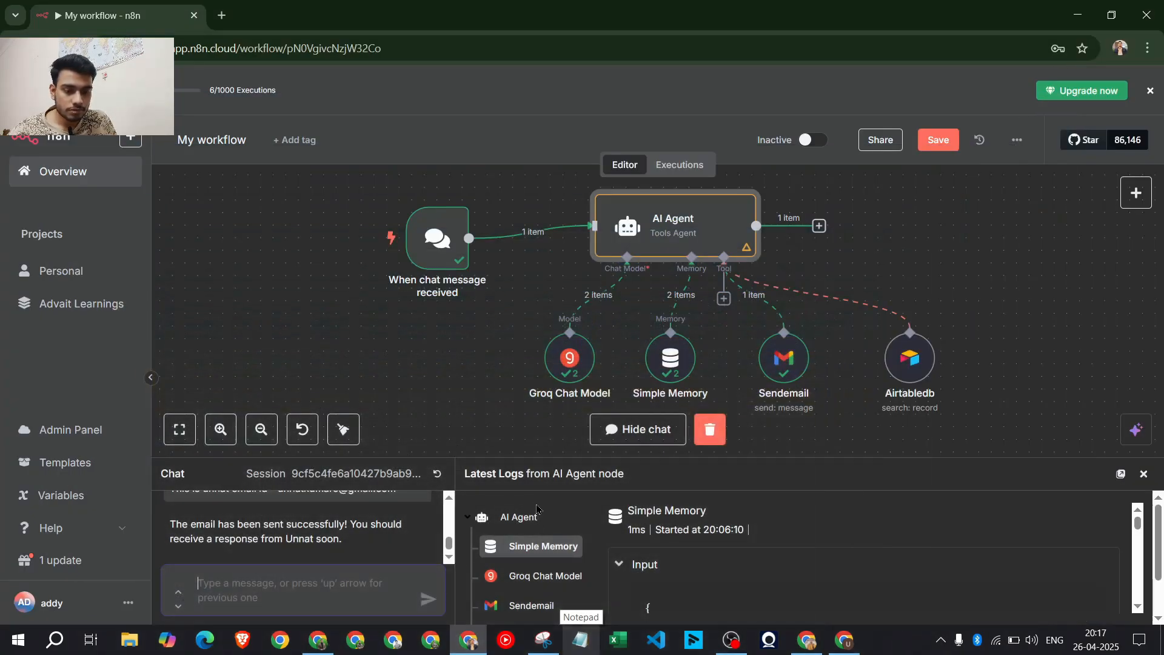
click(317, 640)
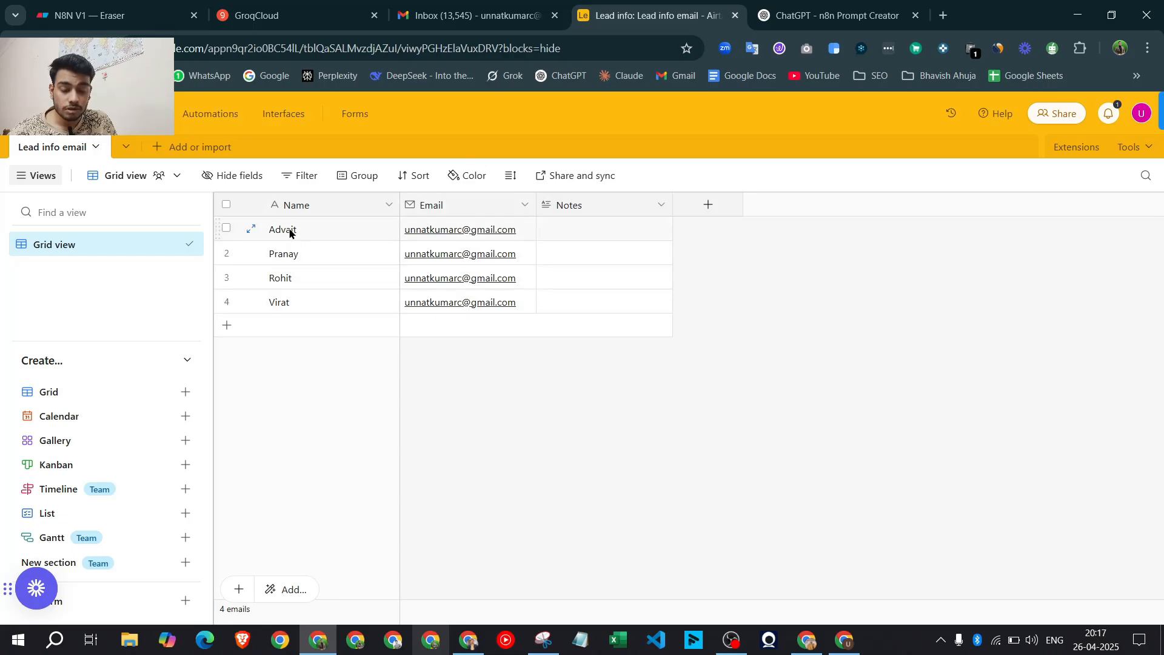
Check the Gmail inbox and the Airtable access request email, then return to the n8n workflow
click(476, 15)
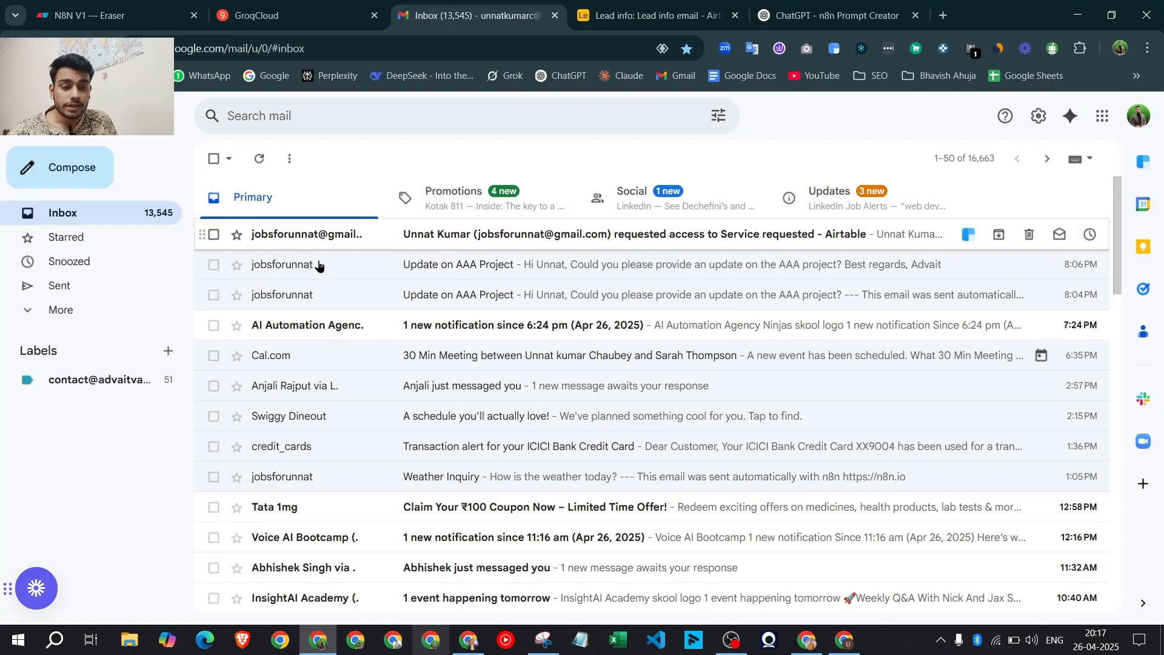
click(343, 234)
click(220, 156)
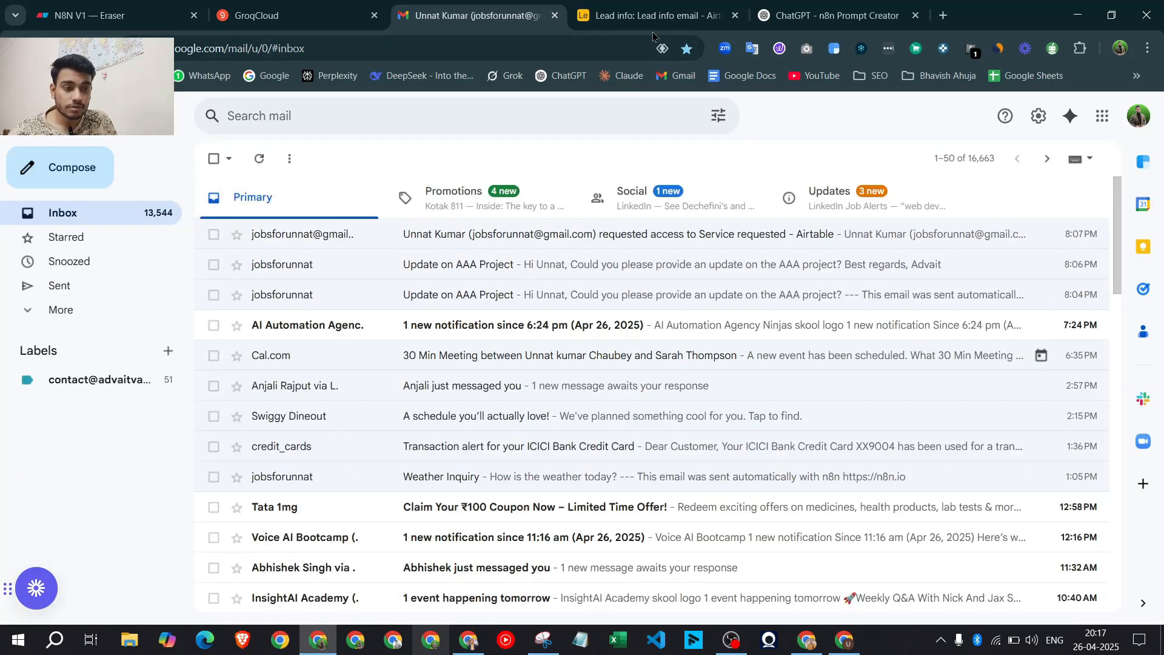
click(653, 19)
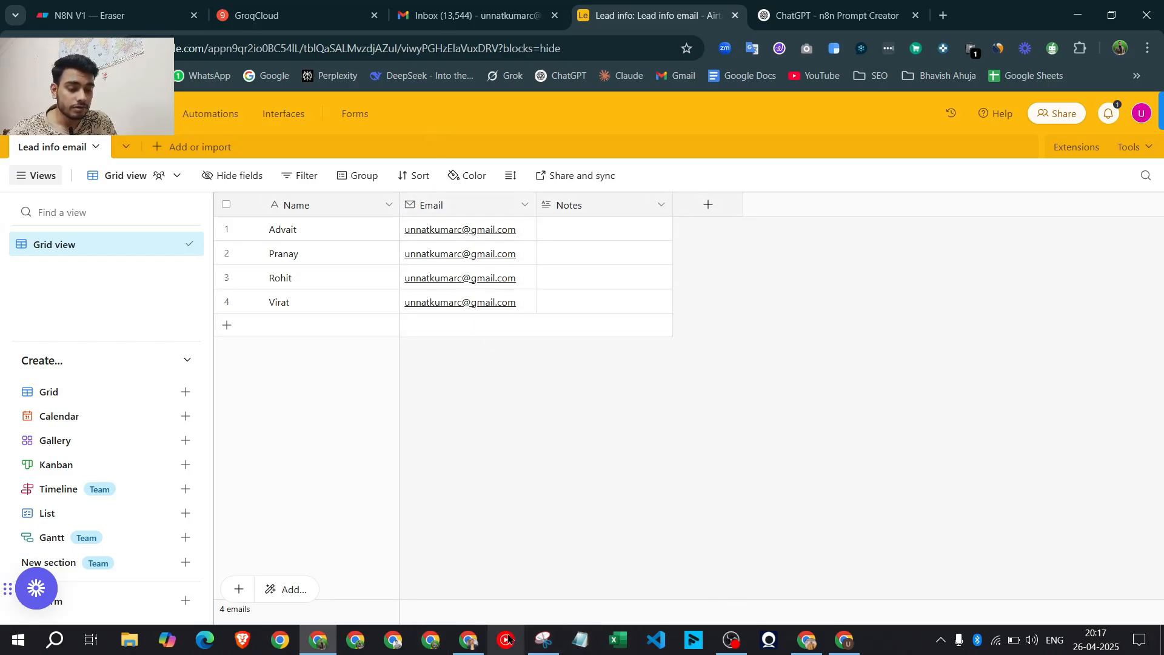
click(468, 641)
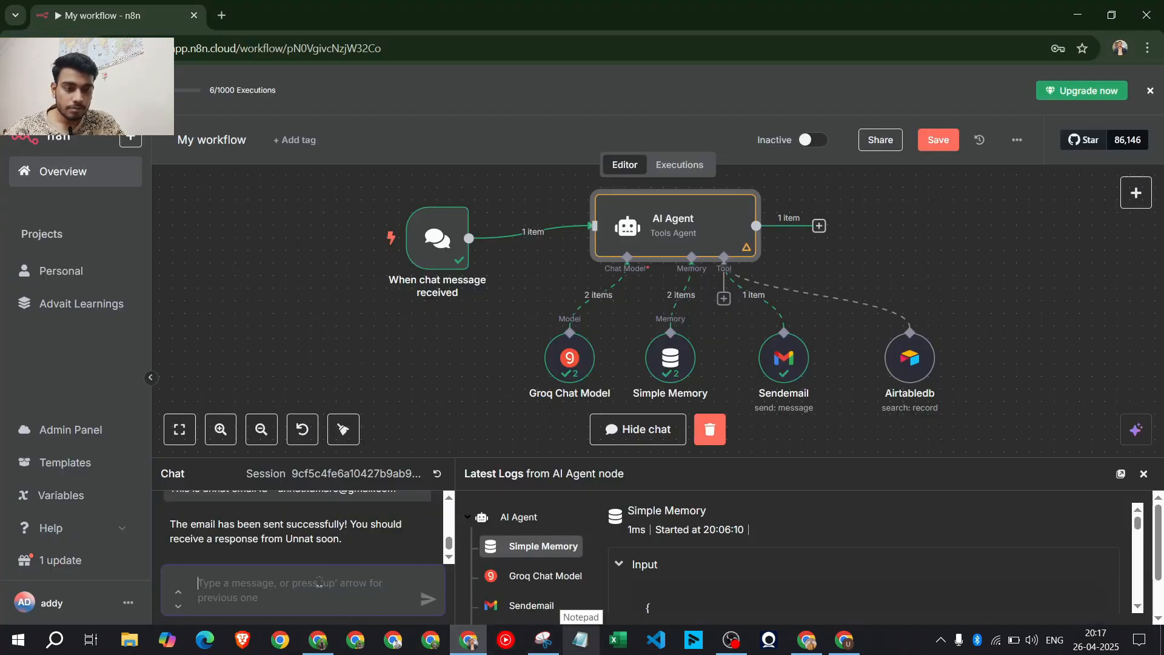
Ask the agent by chat to email a contact about his runs in today's IPL match, and confirm success
text(W)
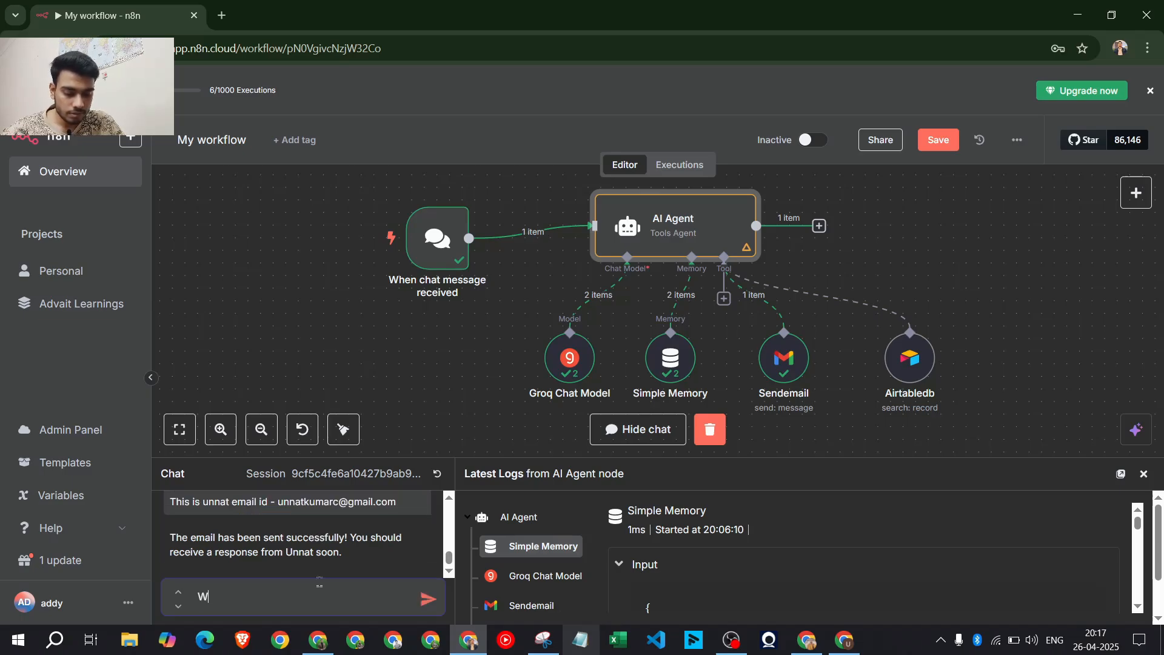
text(rite email to t)
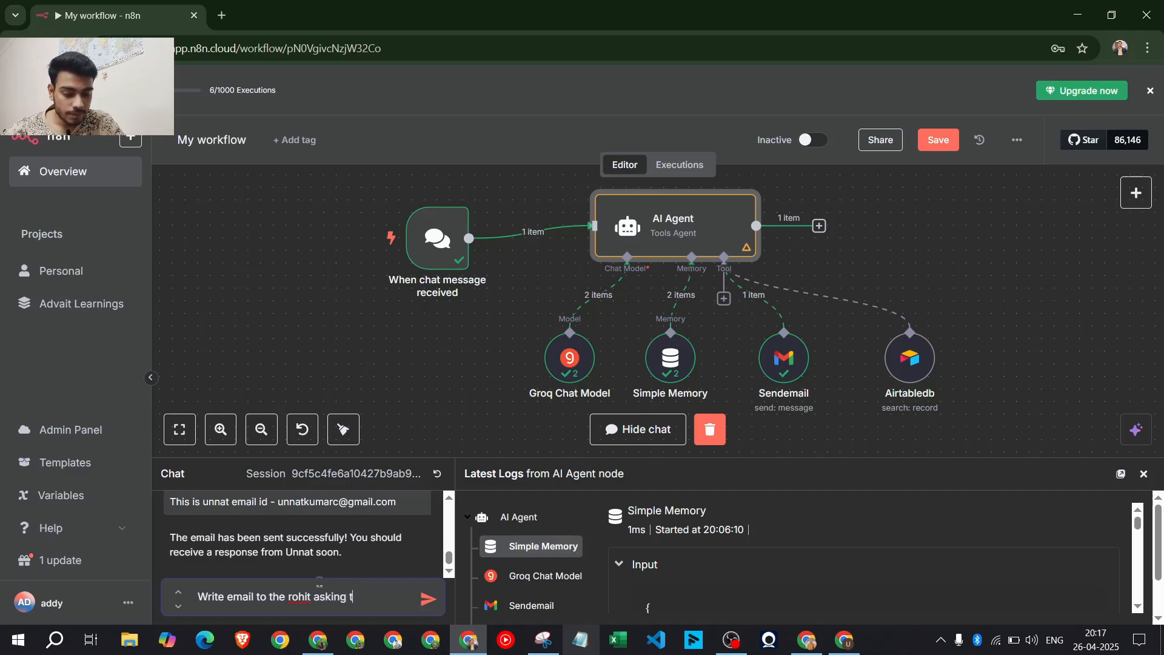
text(he rohit asking the run in ipl i)
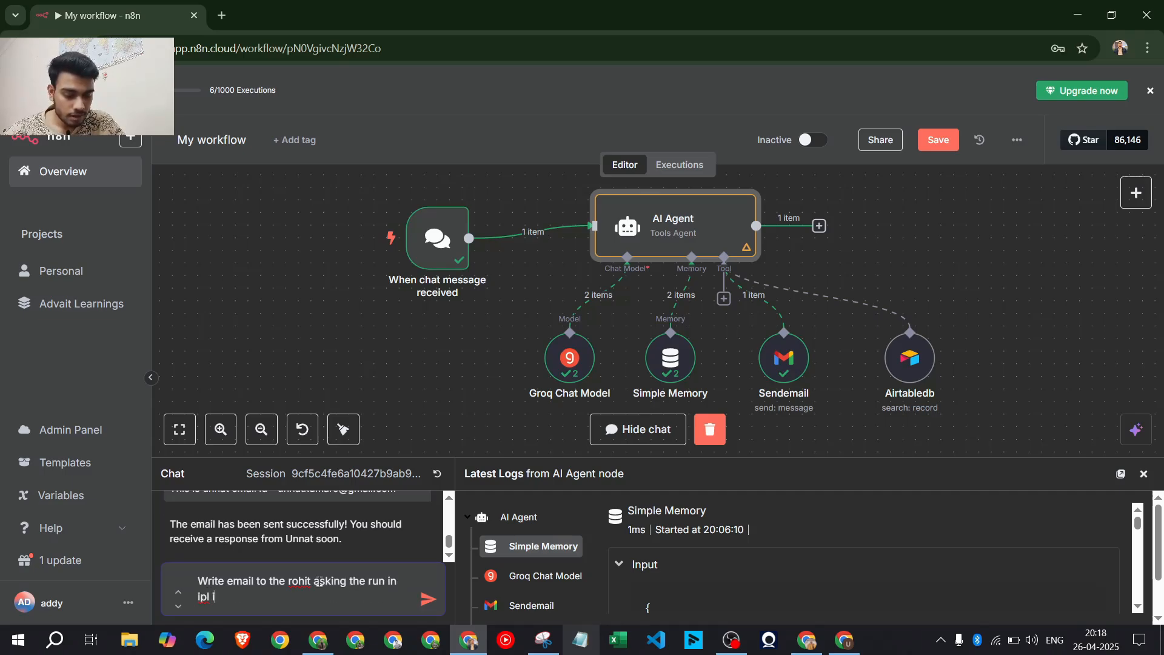
text(n today match)
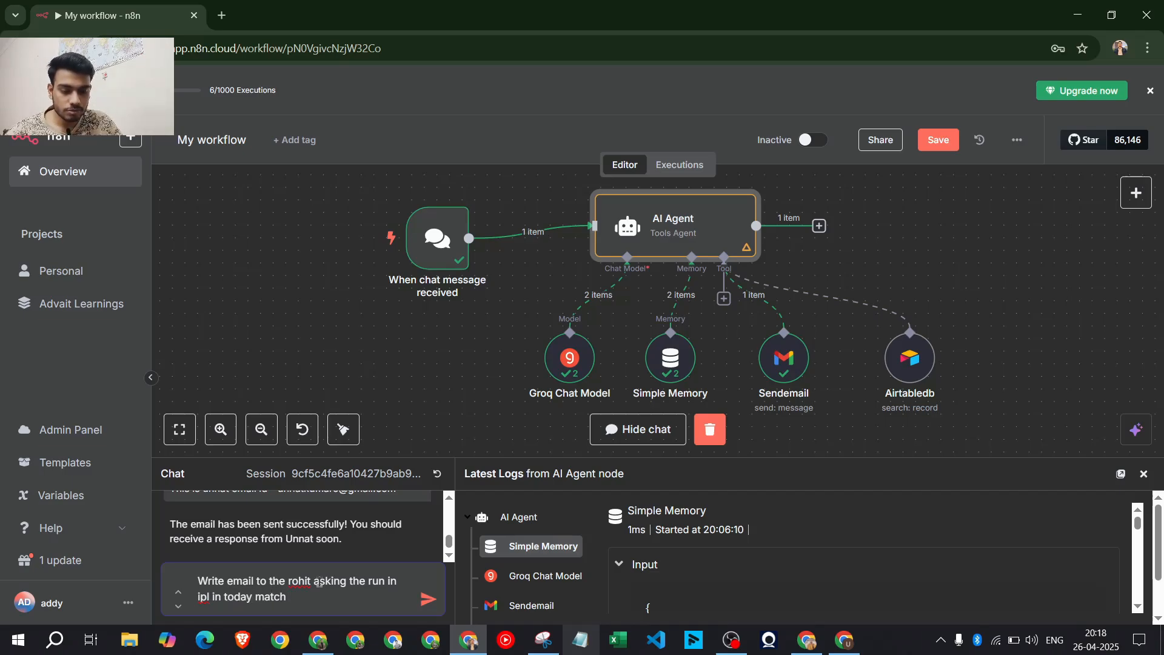
key(Return)
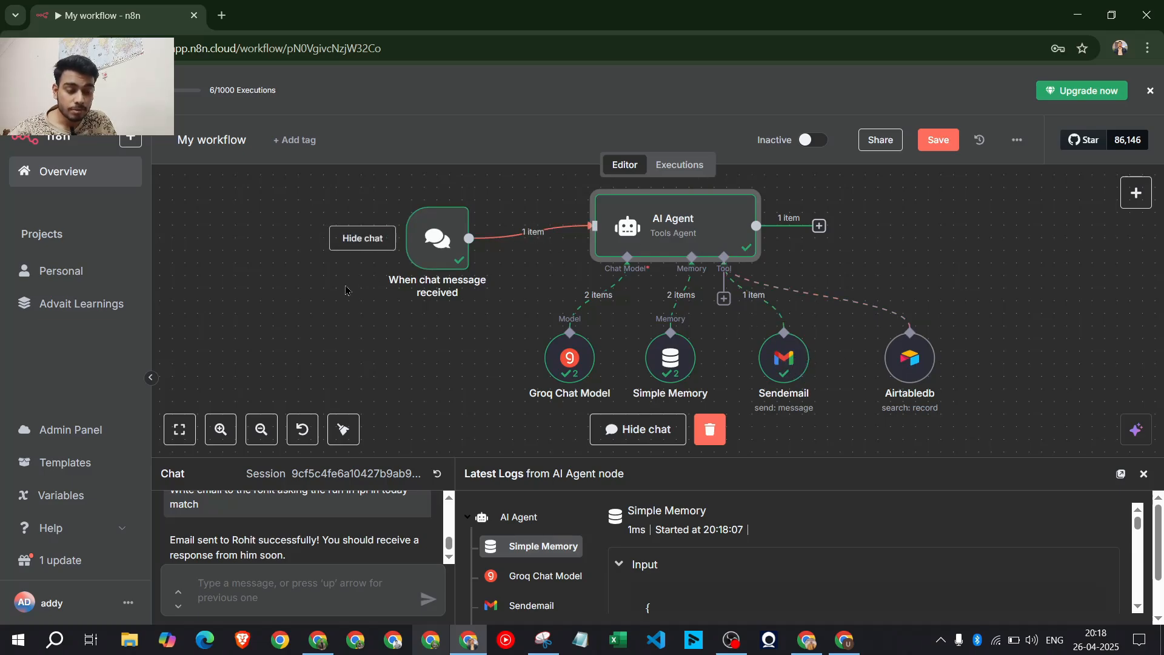
scroll(270, 536, down, 1)
drag(301, 542, 168, 529)
click(219, 525)
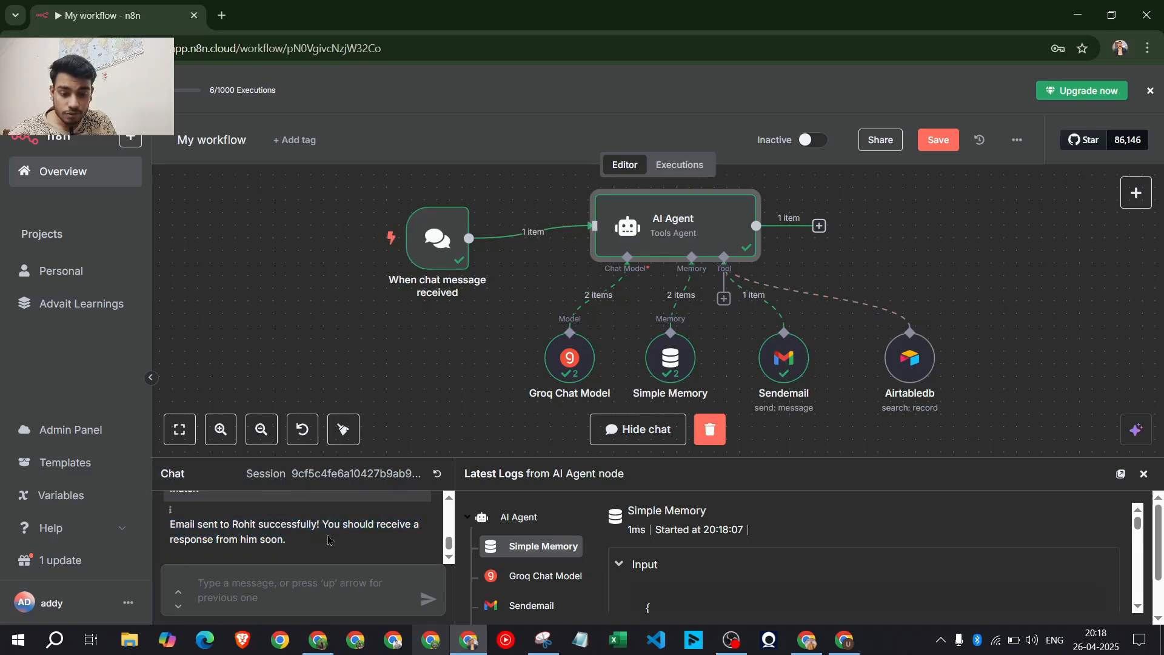
key(alt+Tab)
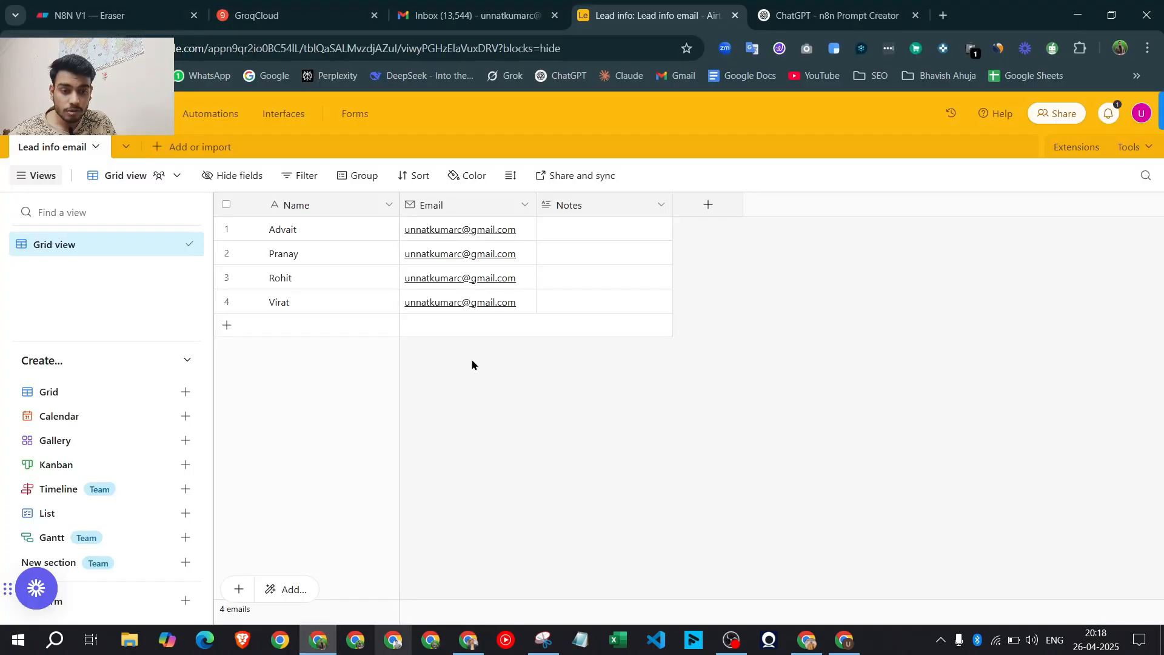
Check Gmail for the sent email, then open the Airtabledb tool's Lead info email search settings
click(543, 6)
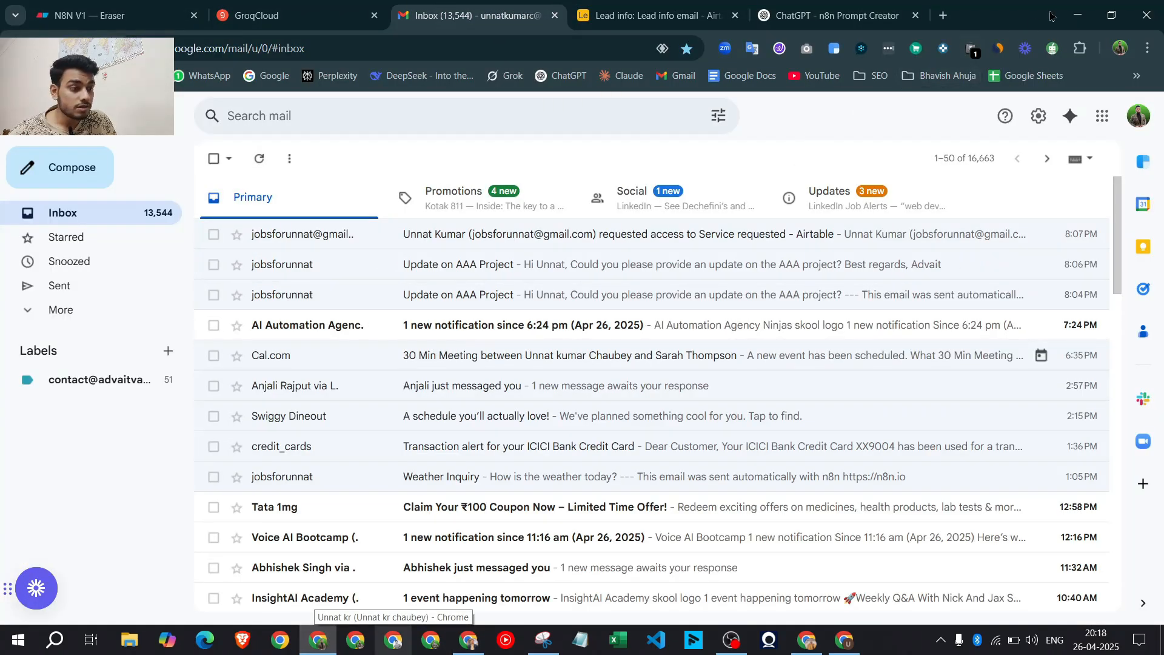
key(alt+Tab)
click(898, 355)
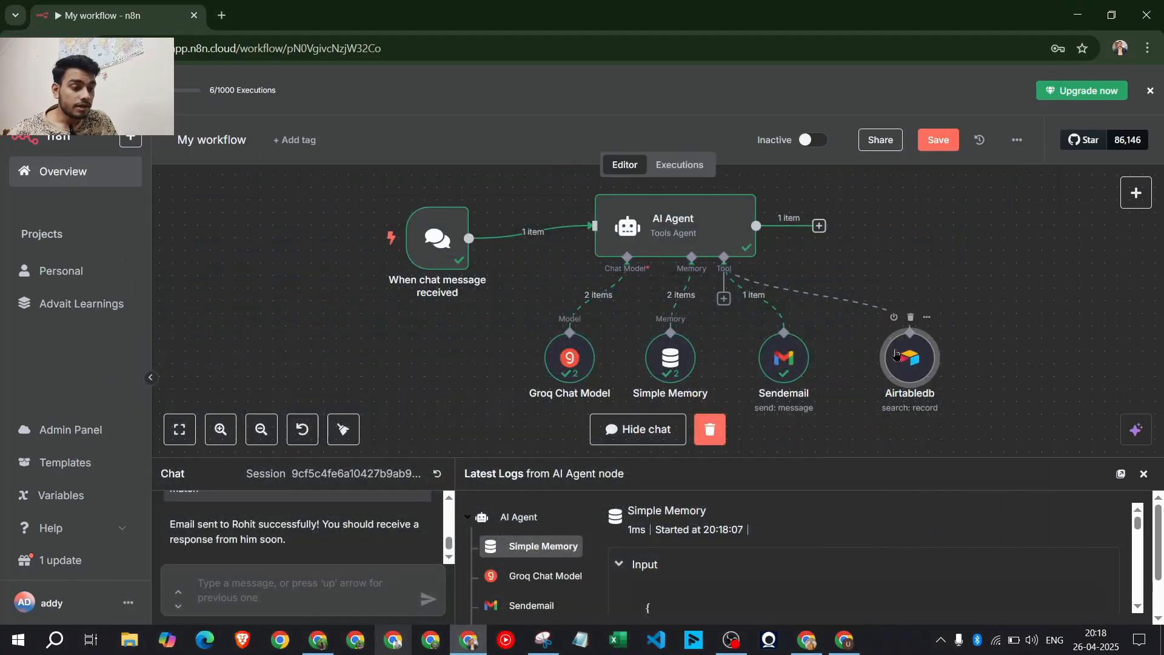
double_click(914, 364)
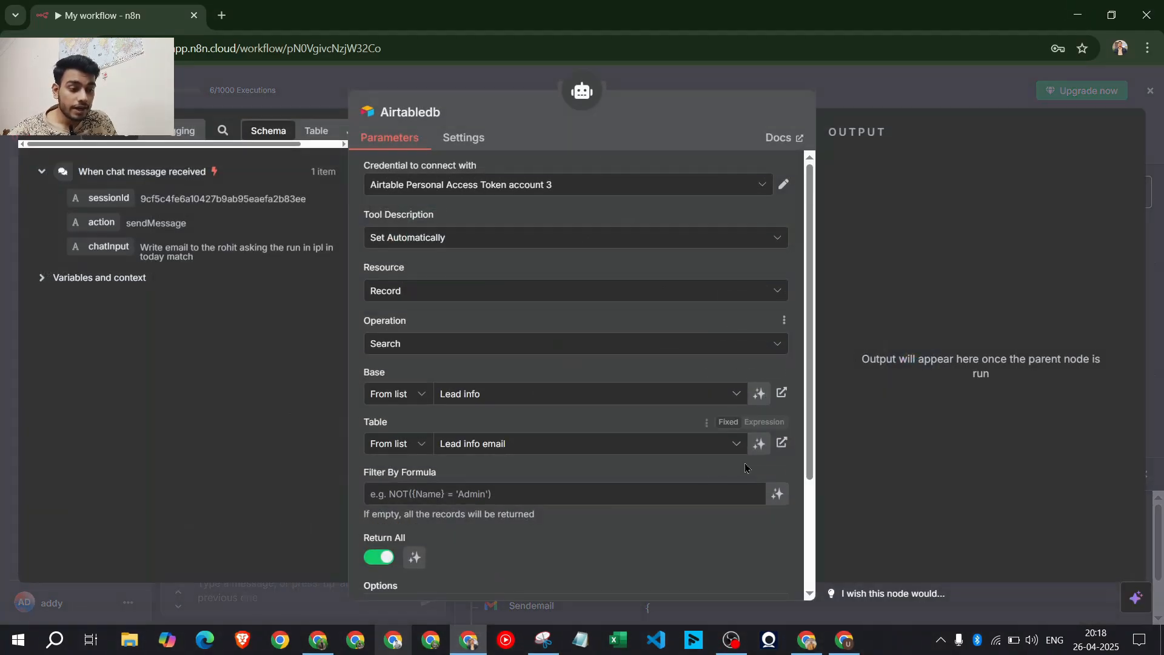
scroll(647, 450, down, 3)
Close Airtabledb and view the AI Agent's full system message after the Patna weather request error
scroll(647, 450, up, 5)
key(Escape)
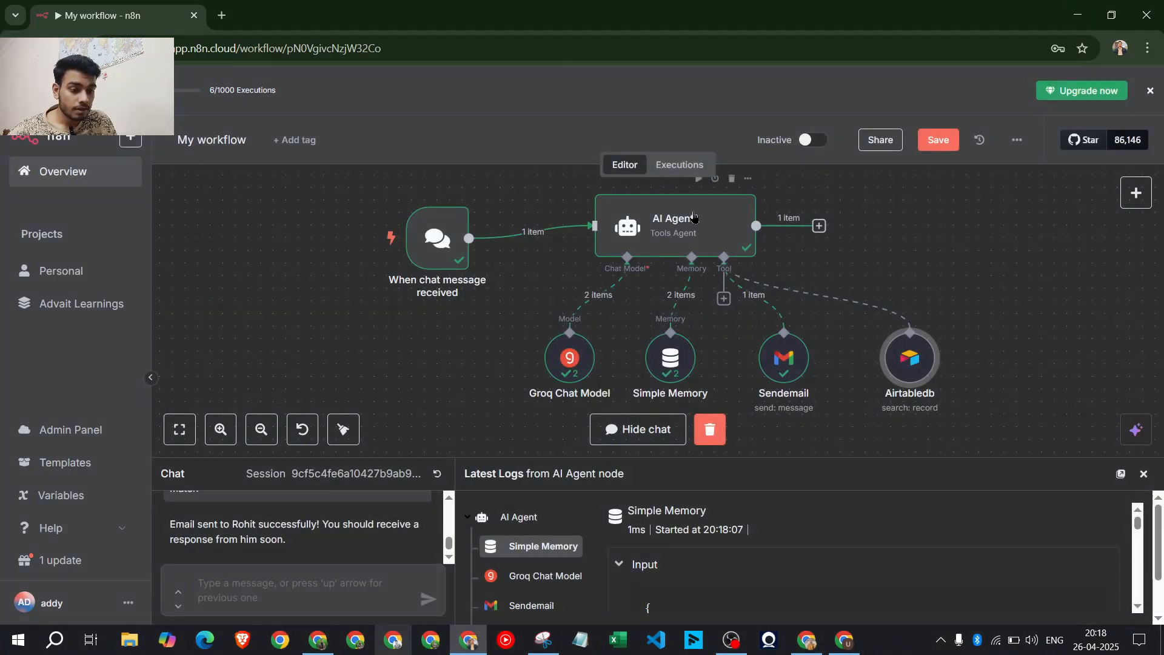
double_click(688, 208)
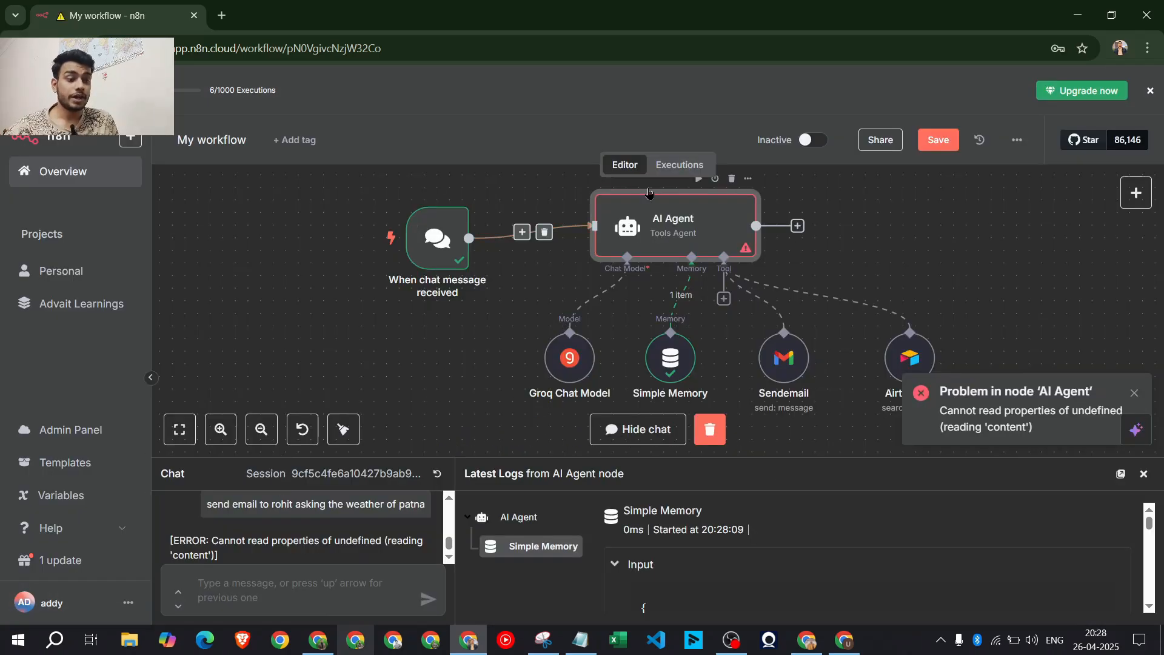
double_click(667, 209)
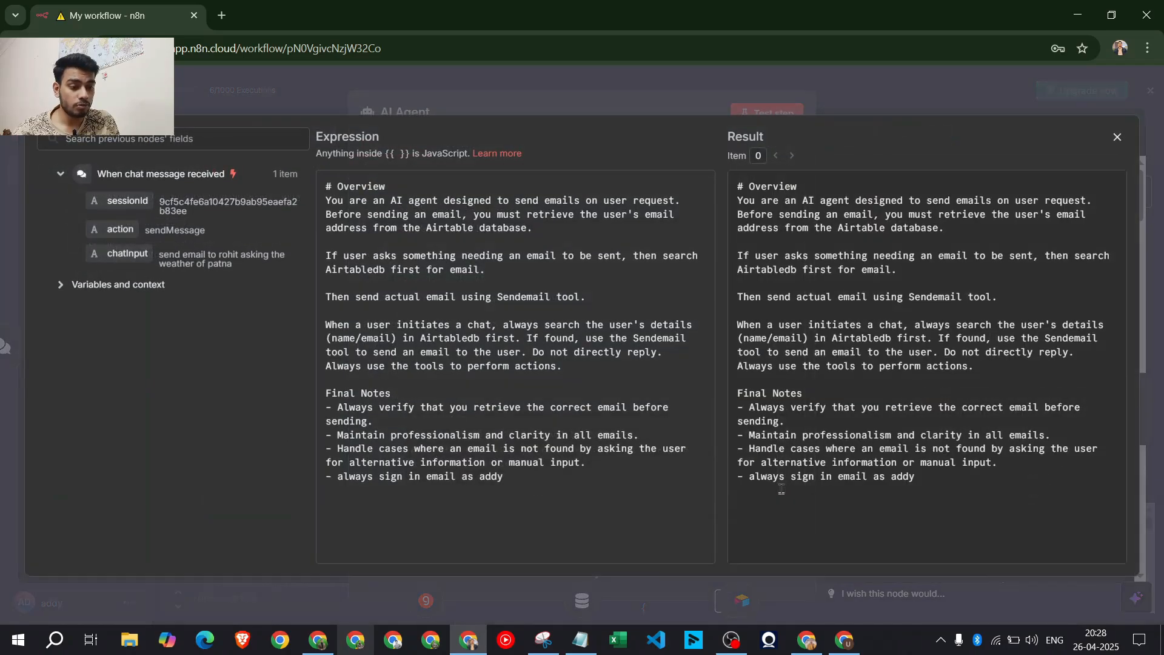
click(783, 489)
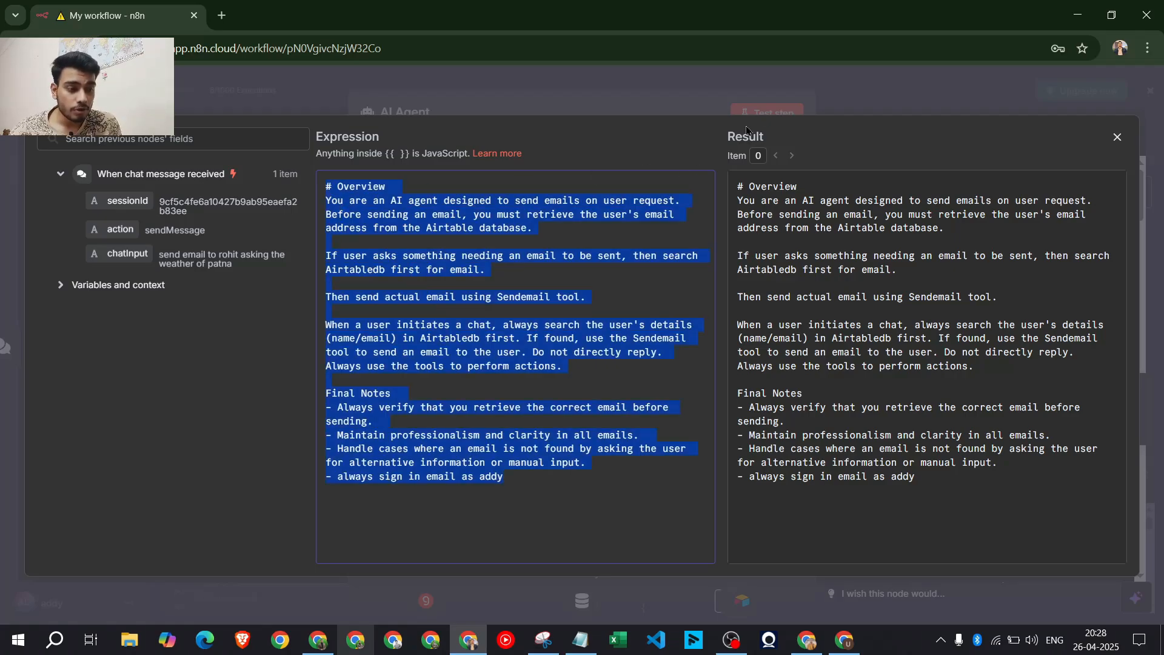
key(Escape)
key(Escape)
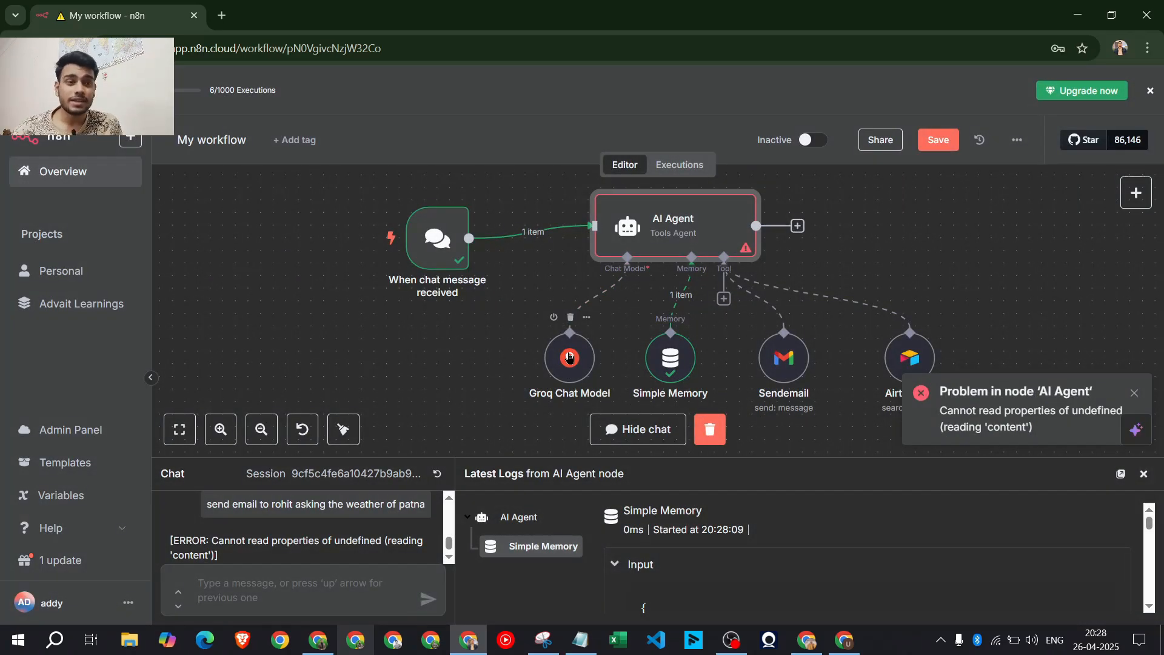
Replace the Groq Chat Model with an OpenRouter Chat Model on the AI Agent
click(570, 318)
click(627, 298)
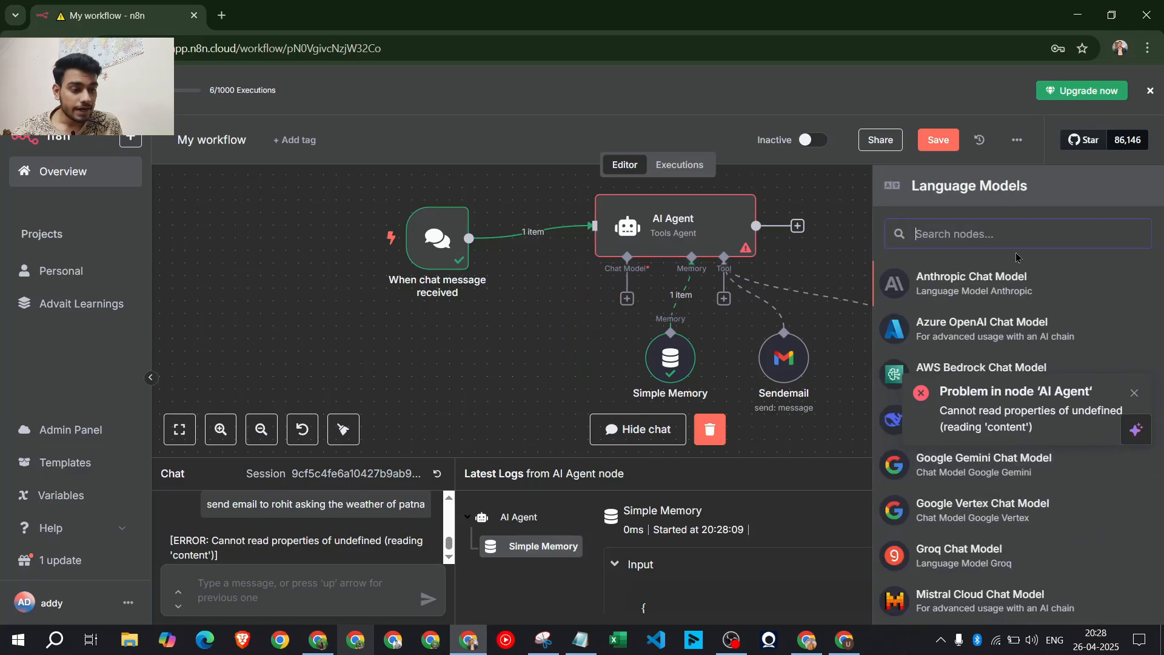
click(1135, 393)
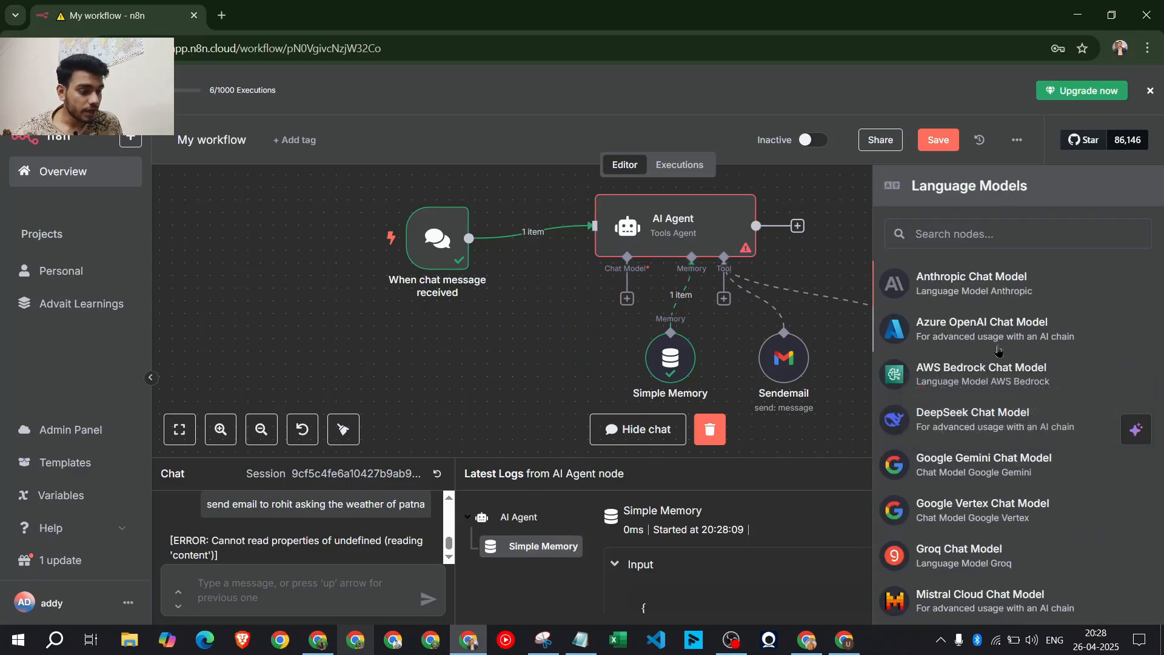
scroll(971, 439, down, 2)
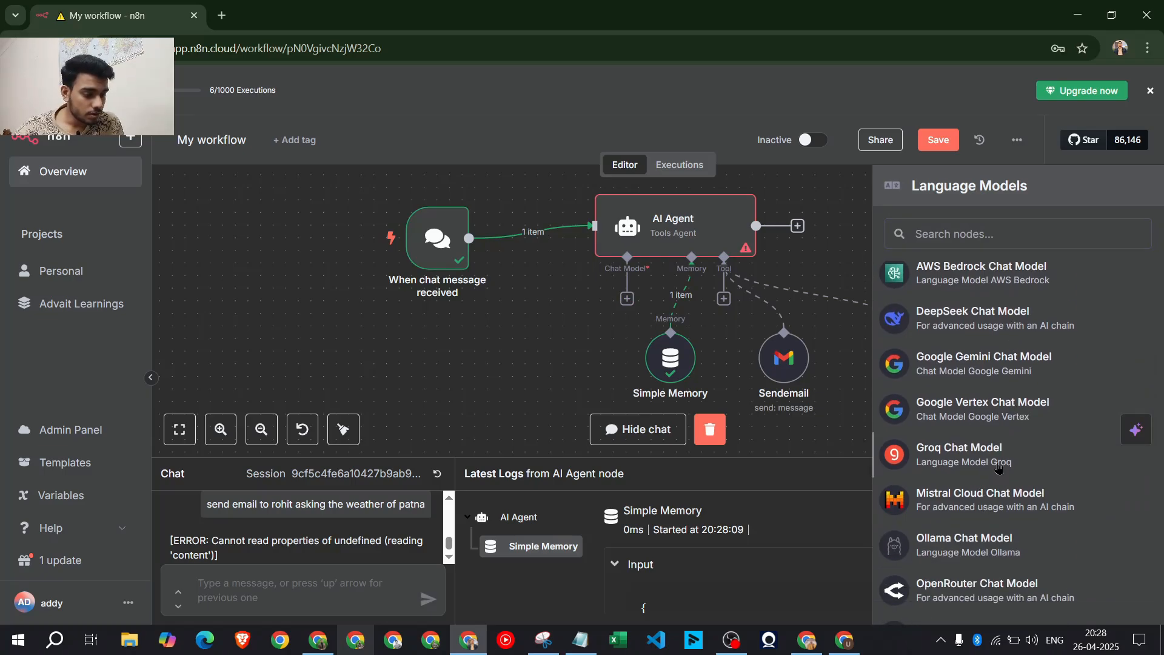
scroll(1029, 573, down, 3)
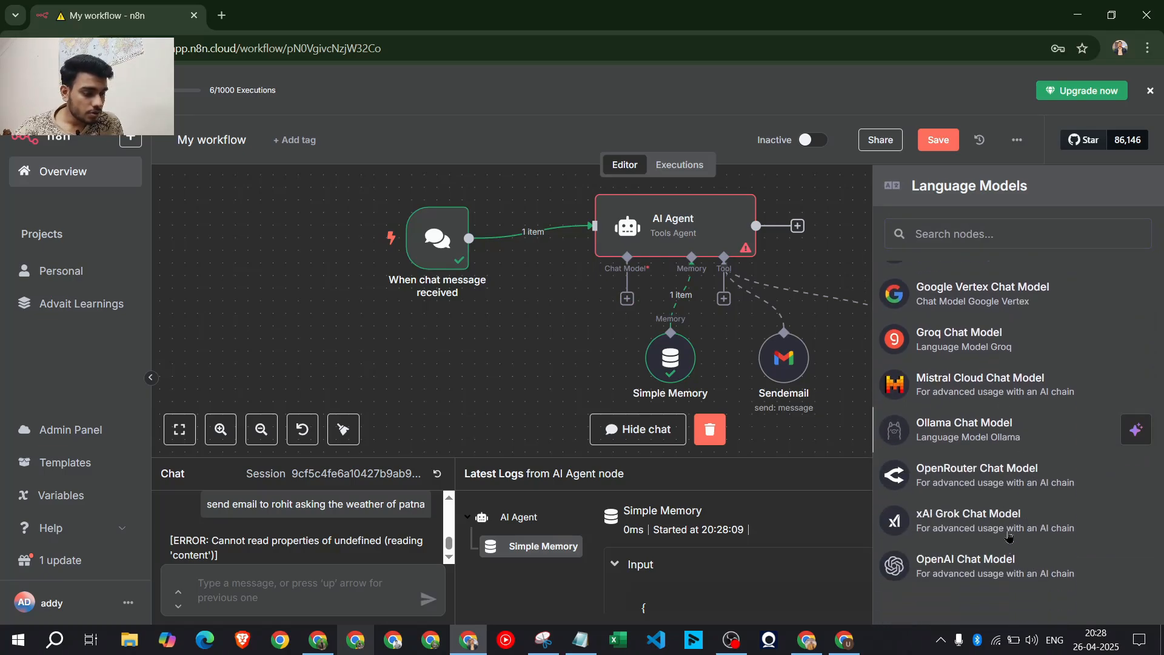
click(1002, 483)
Start a new OpenRouter account credential and switch to the browser to fetch an API key
click(502, 185)
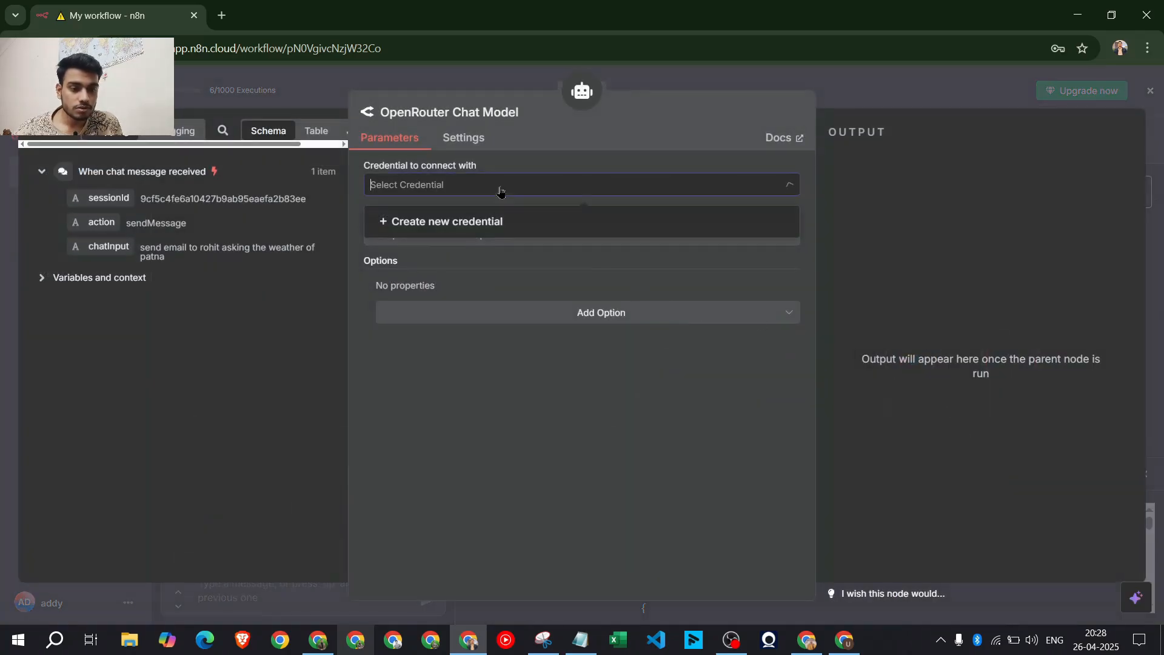
click(472, 229)
click(443, 302)
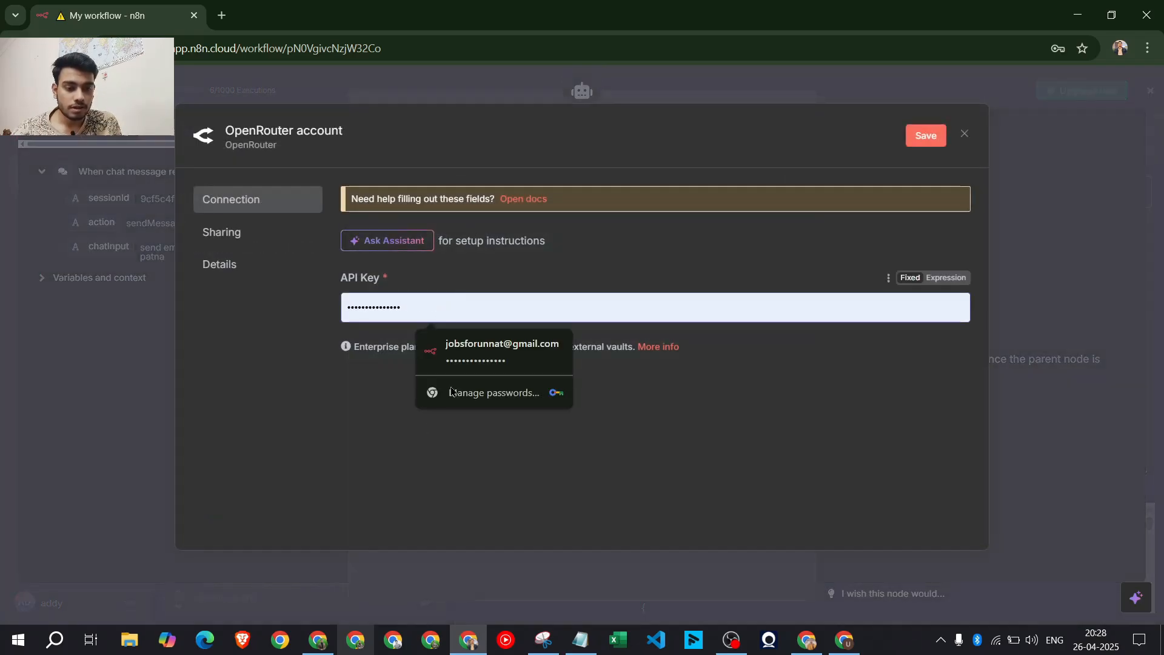
click(318, 640)
click(289, 18)
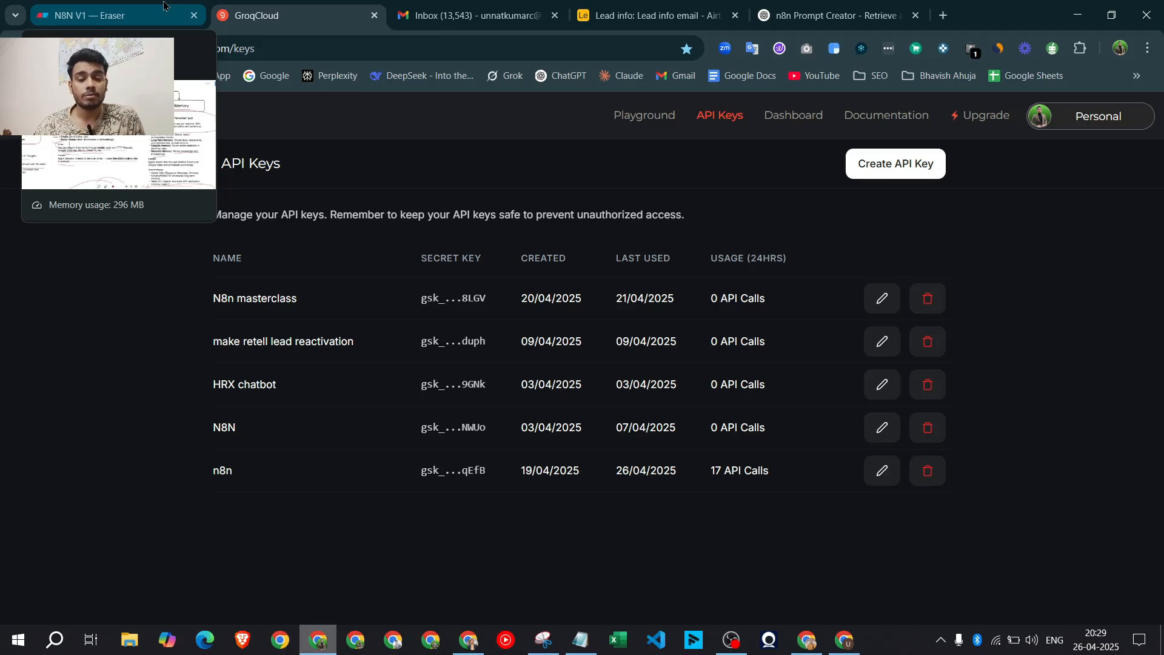
Open the OpenRouter API keys page from the bookmarked API sites
click(135, 76)
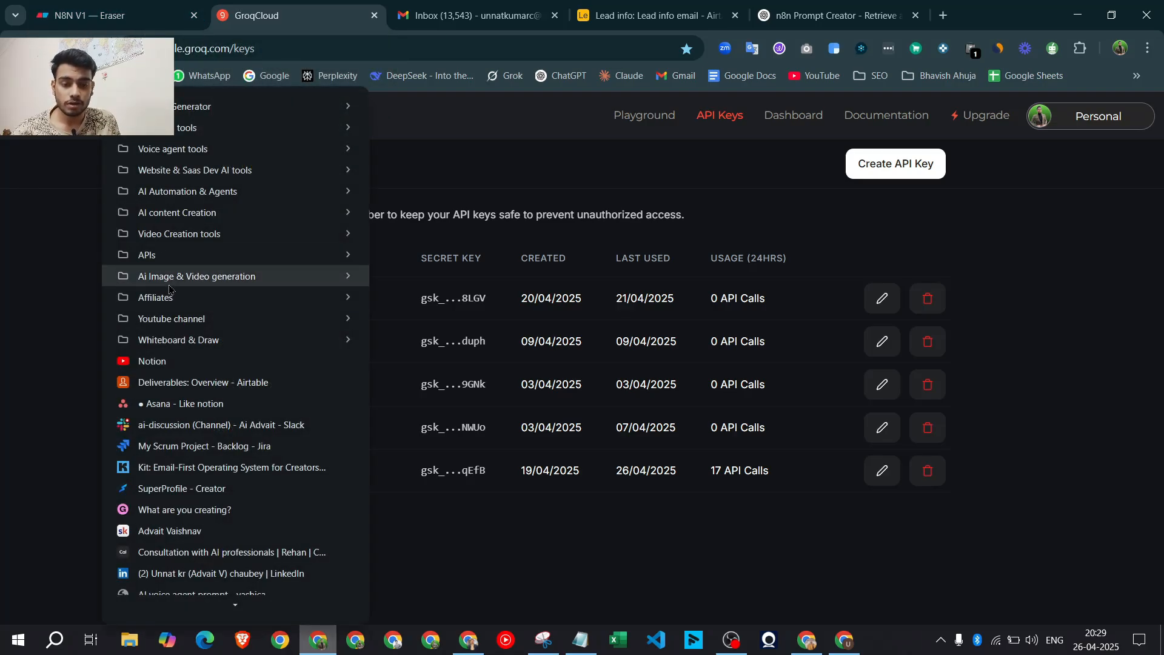
mouse_move(188, 256)
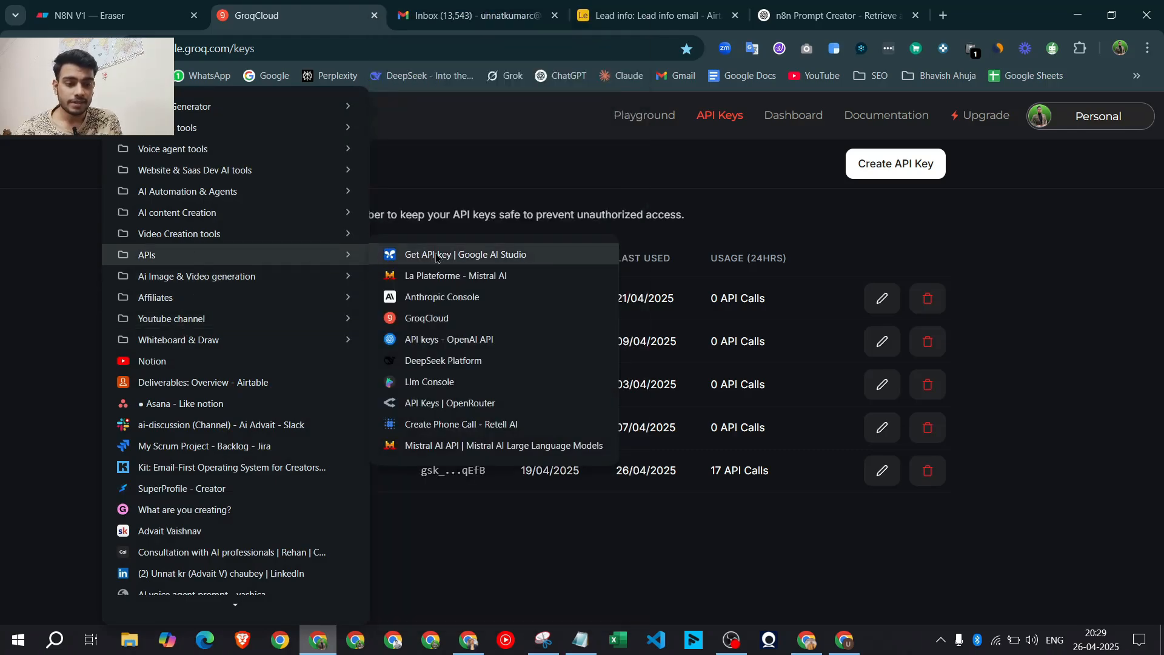
click(483, 255)
click(135, 76)
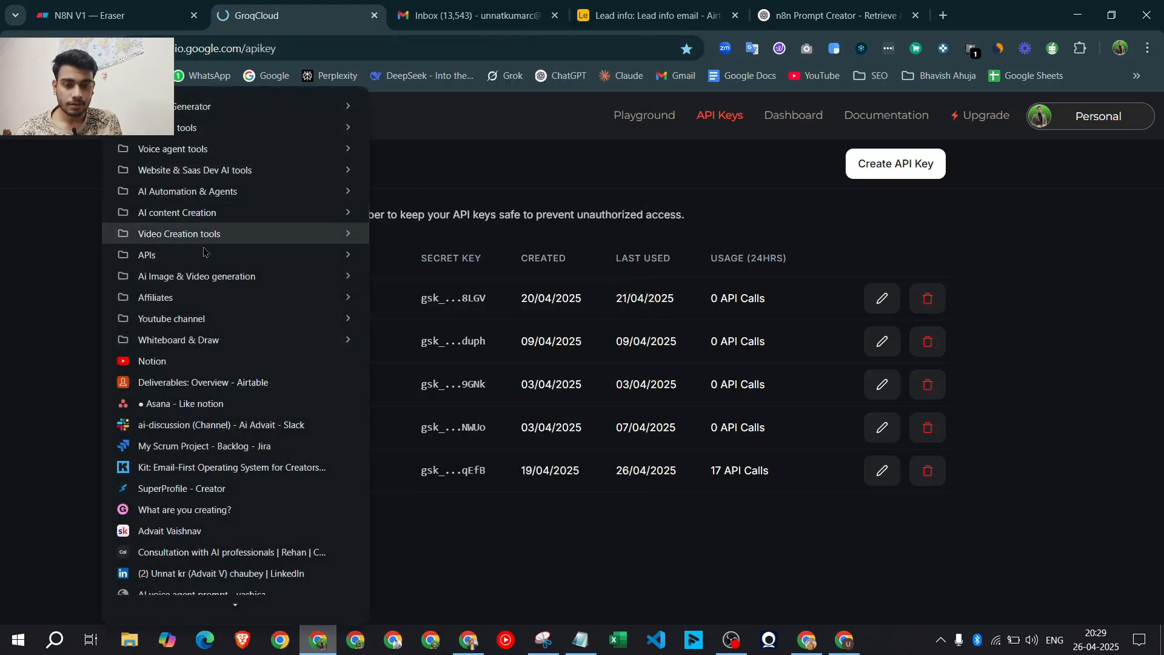
mouse_move(188, 255)
click(452, 402)
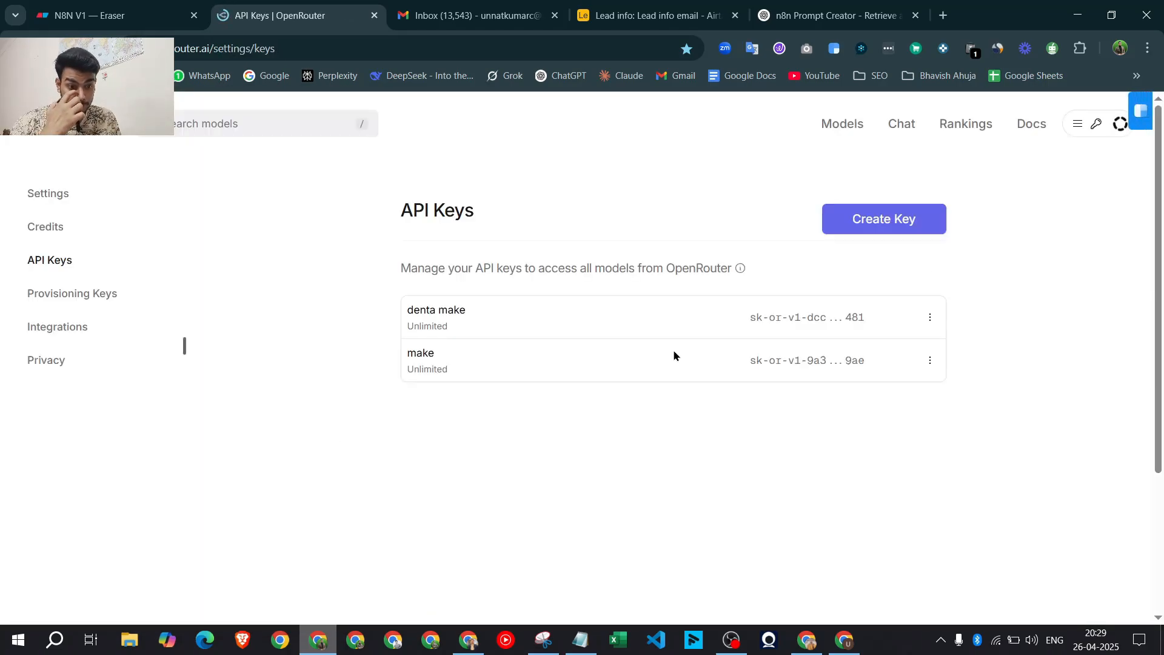
Create an OpenRouter API key named 'n8n course' and paste it into the n8n credential
click(890, 243)
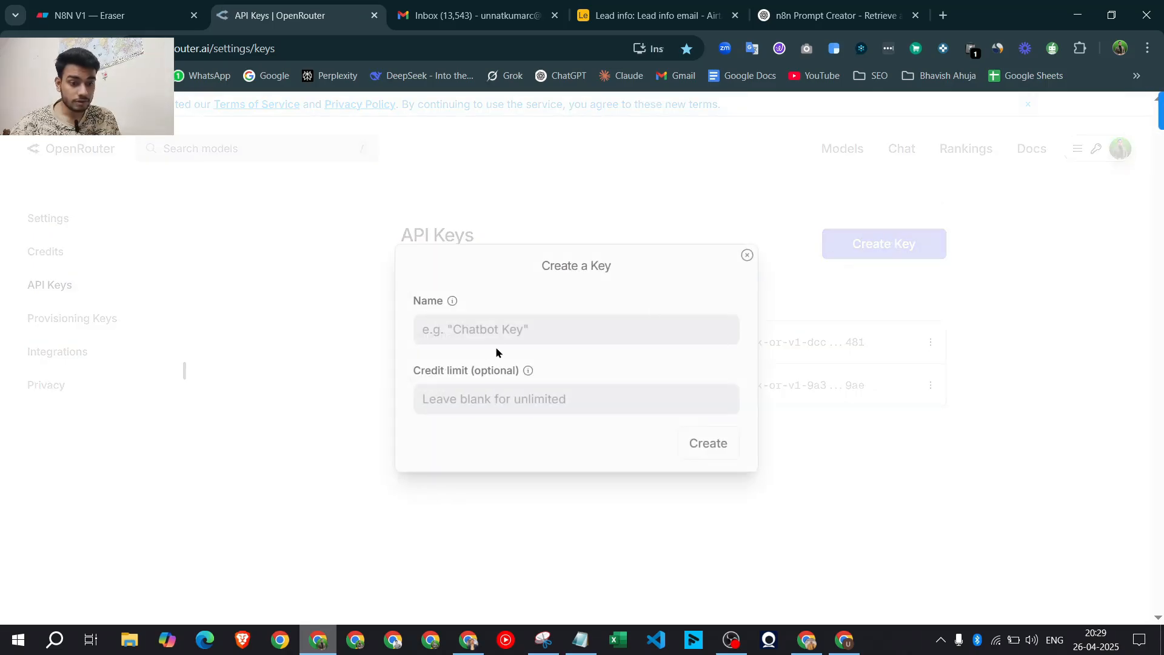
text(n8n course)
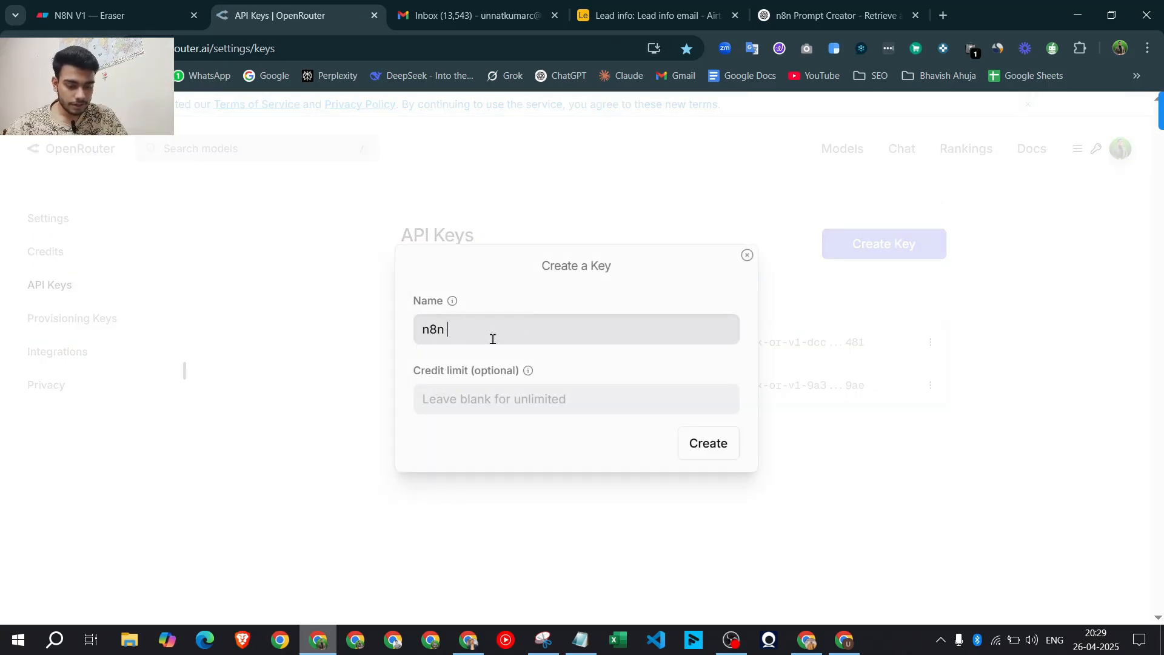
click(703, 445)
click(718, 334)
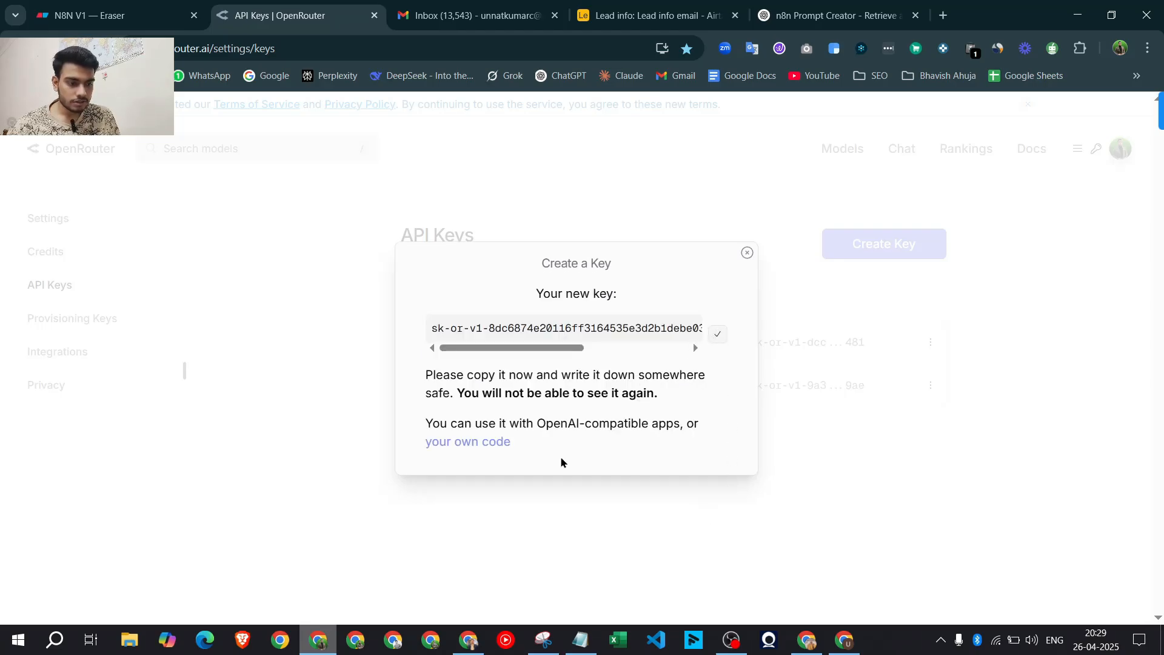
click(468, 640)
click(478, 307)
key(ctrl+a)
key(ctrl+v)
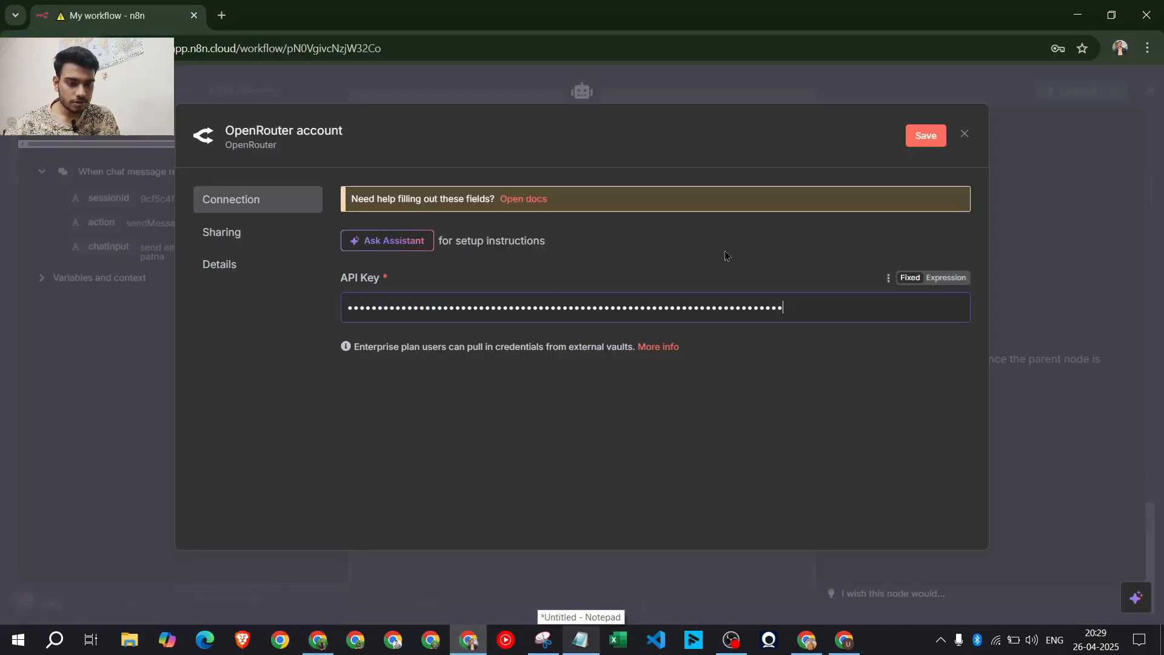
Save the OpenRouter credential and set the chat model to mistralai/mistral-tiny
click(926, 135)
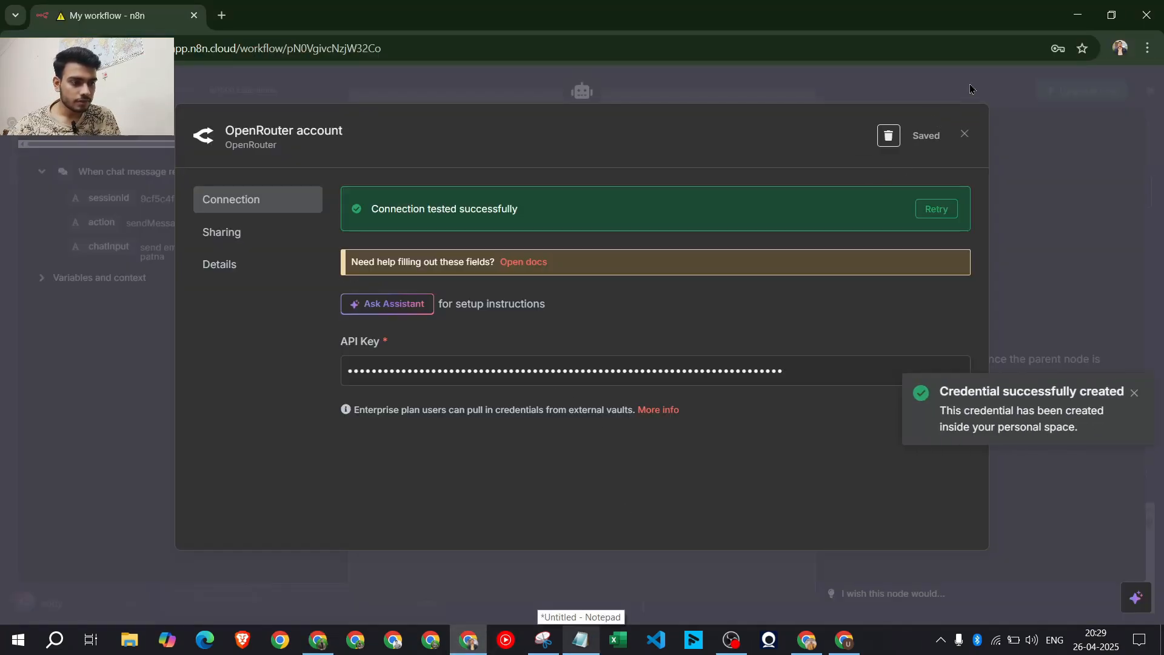
click(971, 89)
click(423, 242)
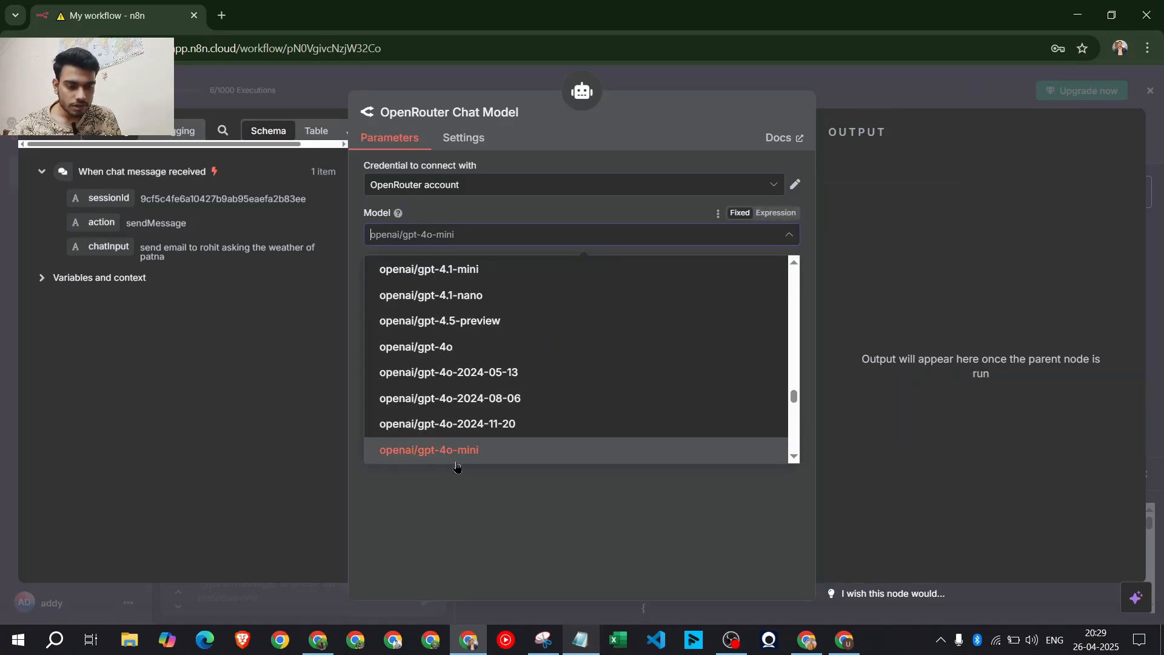
scroll(546, 382, up, 6)
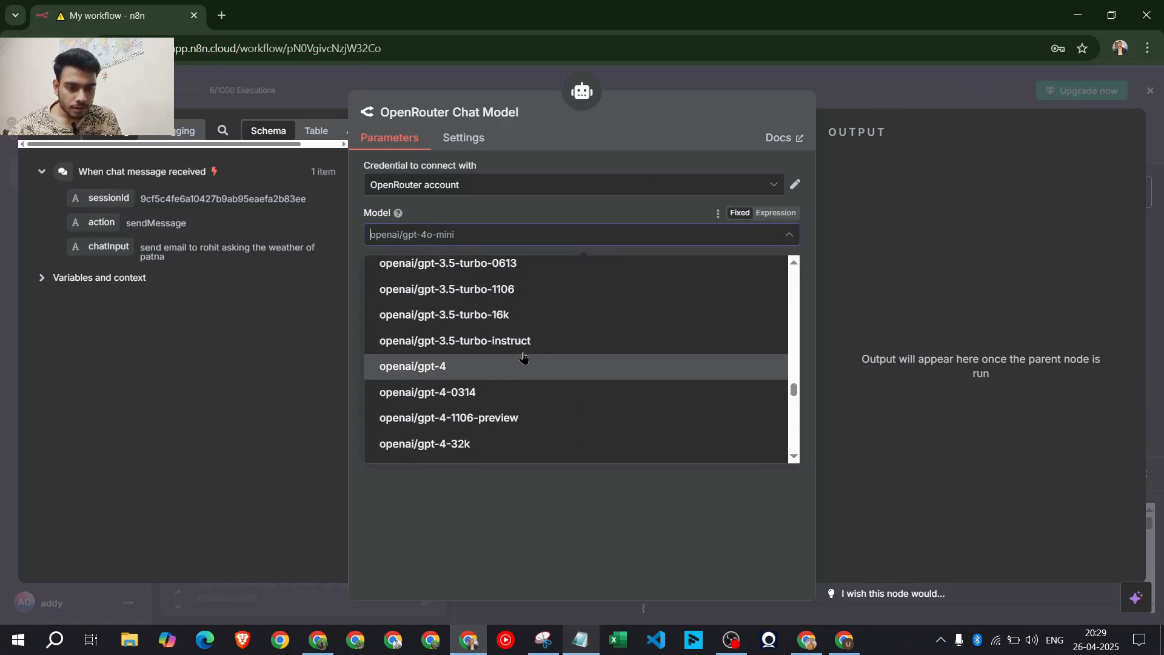
scroll(521, 358, up, 10)
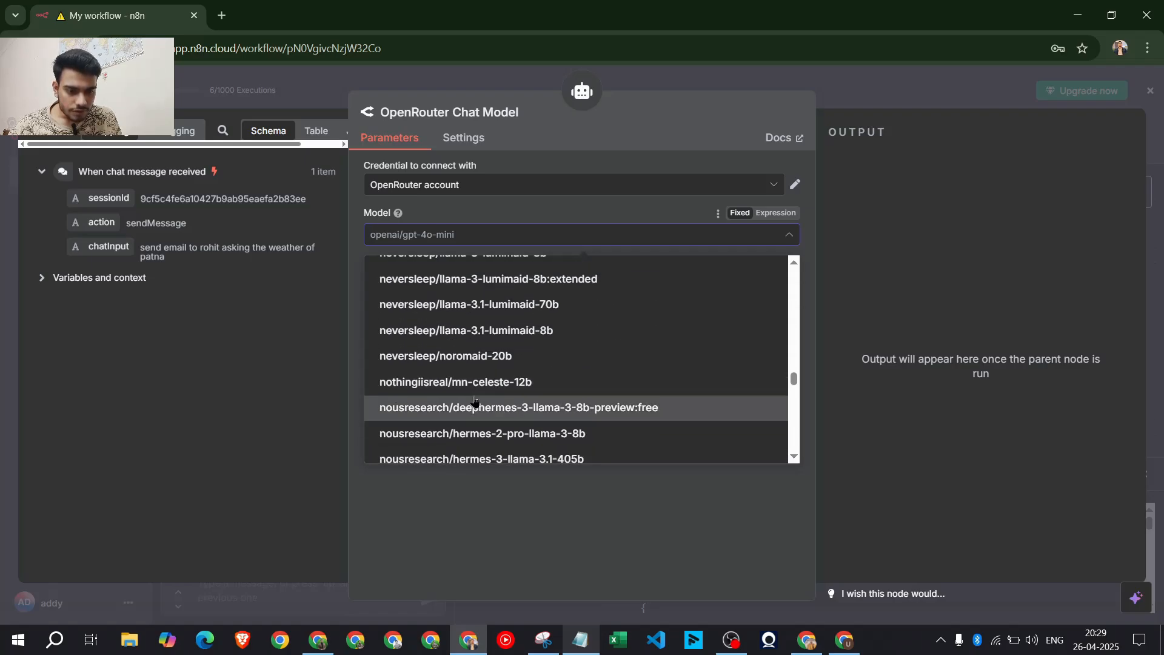
scroll(478, 393, up, 5)
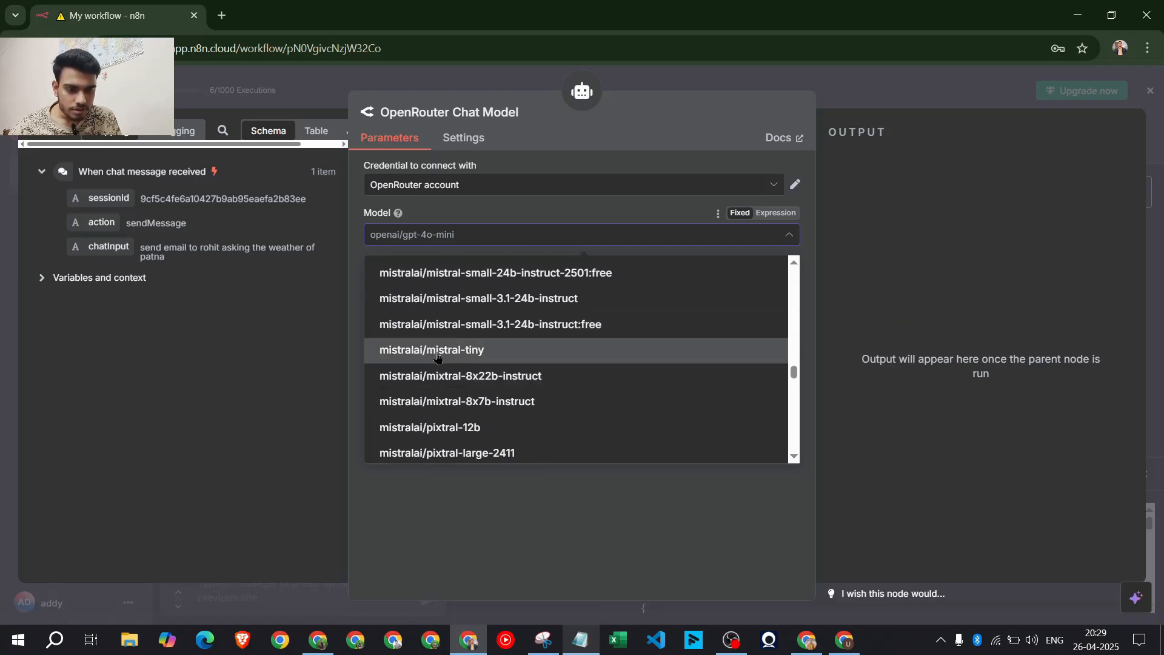
click(434, 353)
click(905, 93)
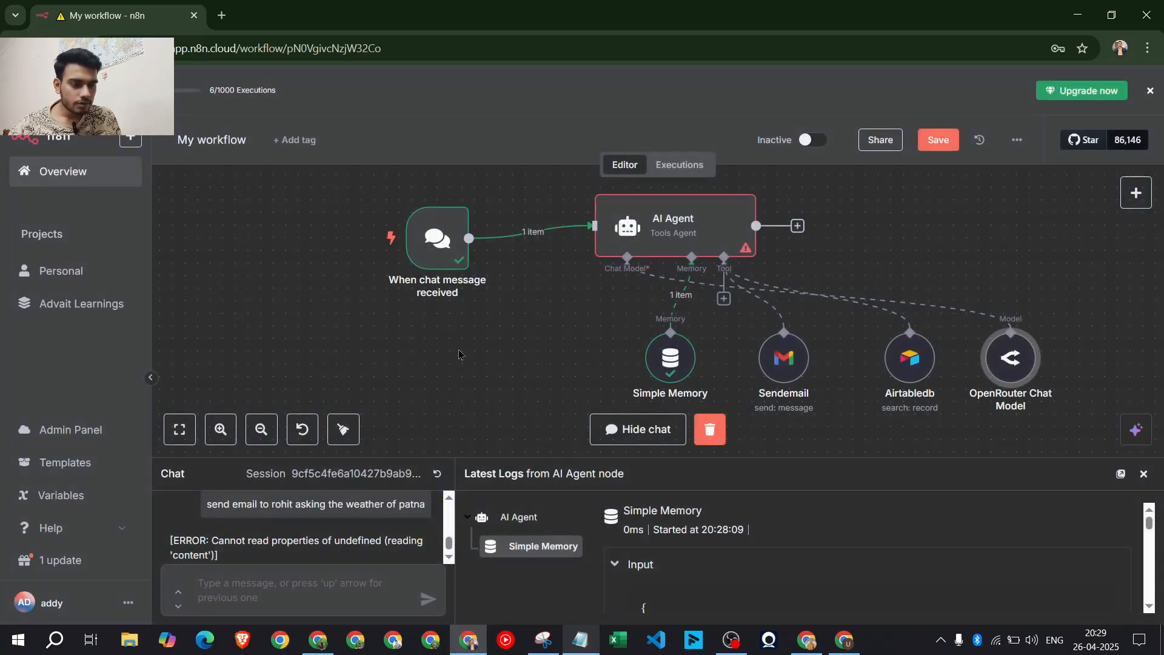
Tidy up the workflow and begin a 'send email' chat request, checking the Airtable contact list
click(343, 429)
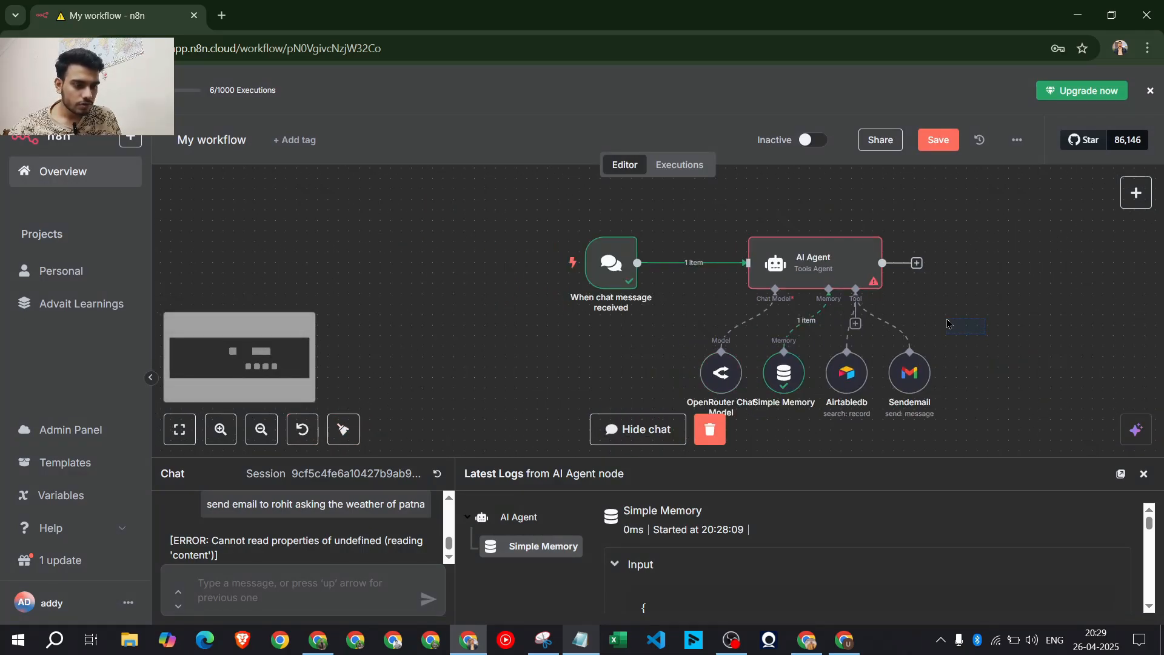
click(349, 591)
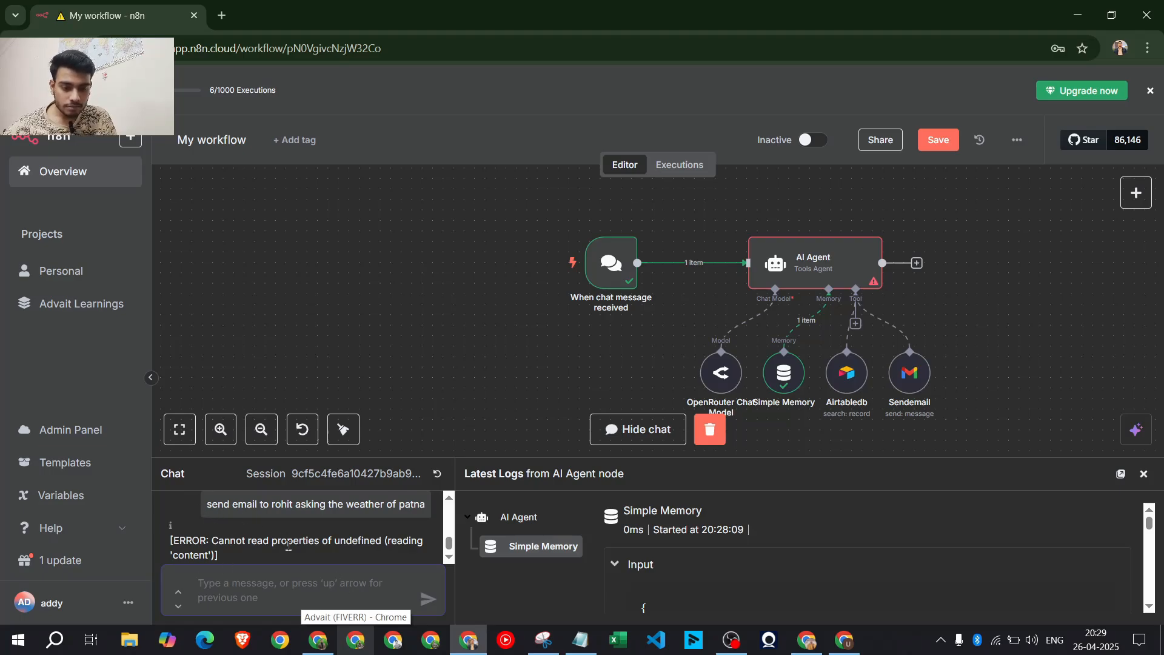
scroll(288, 546, down, 1)
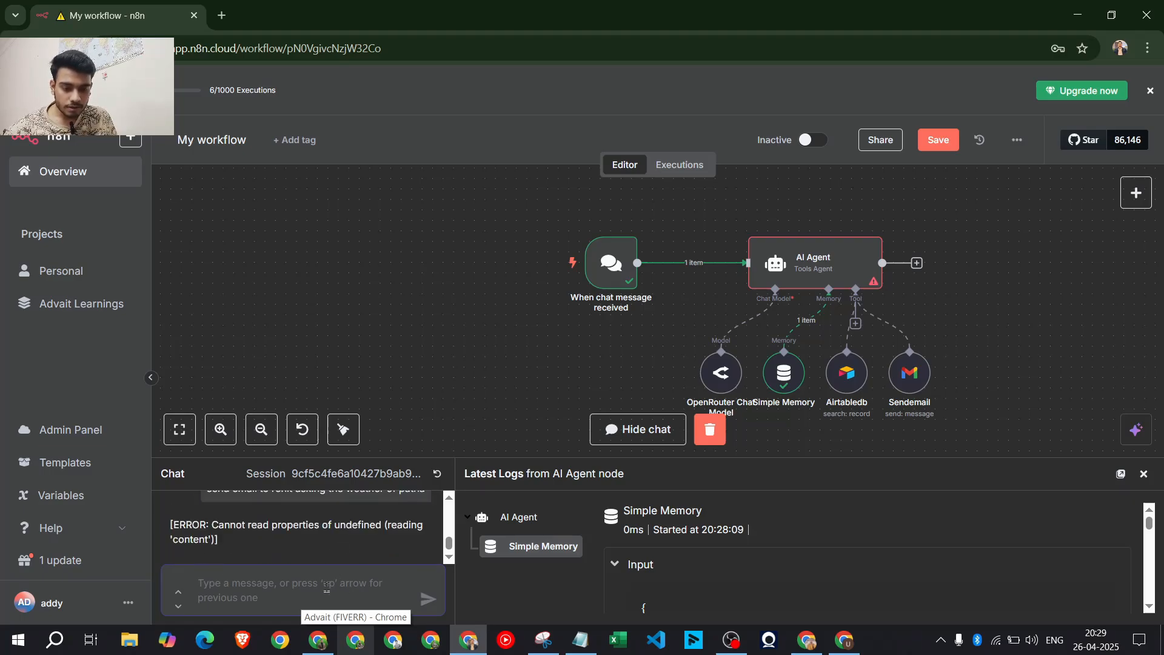
text(send emai)
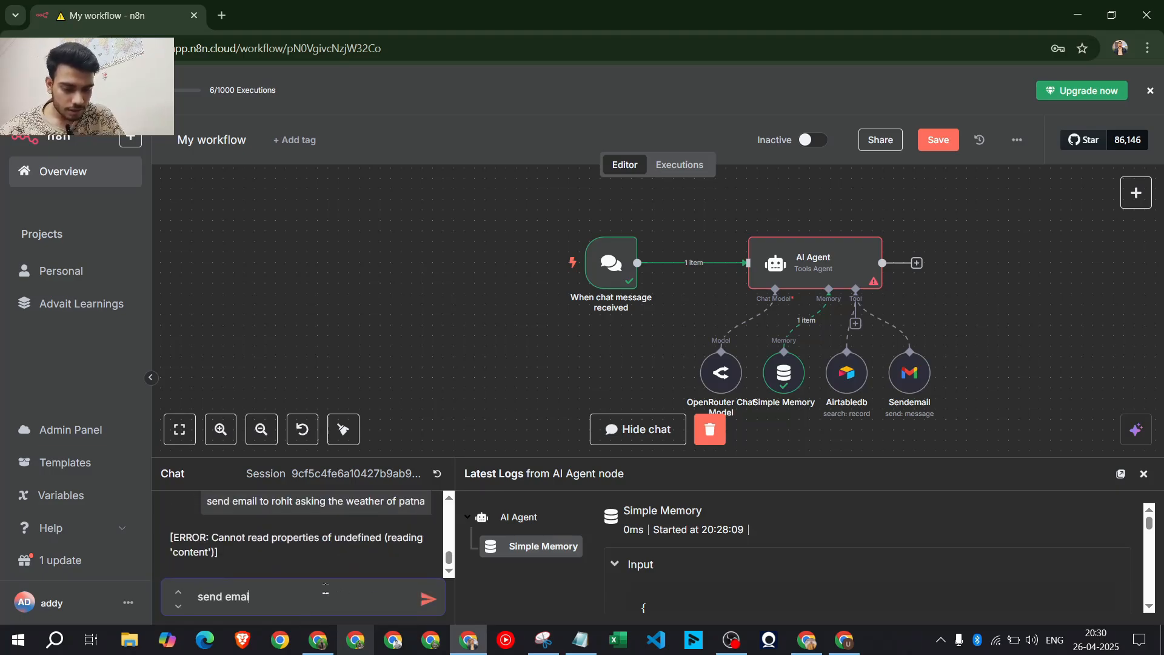
text(l)
click(319, 640)
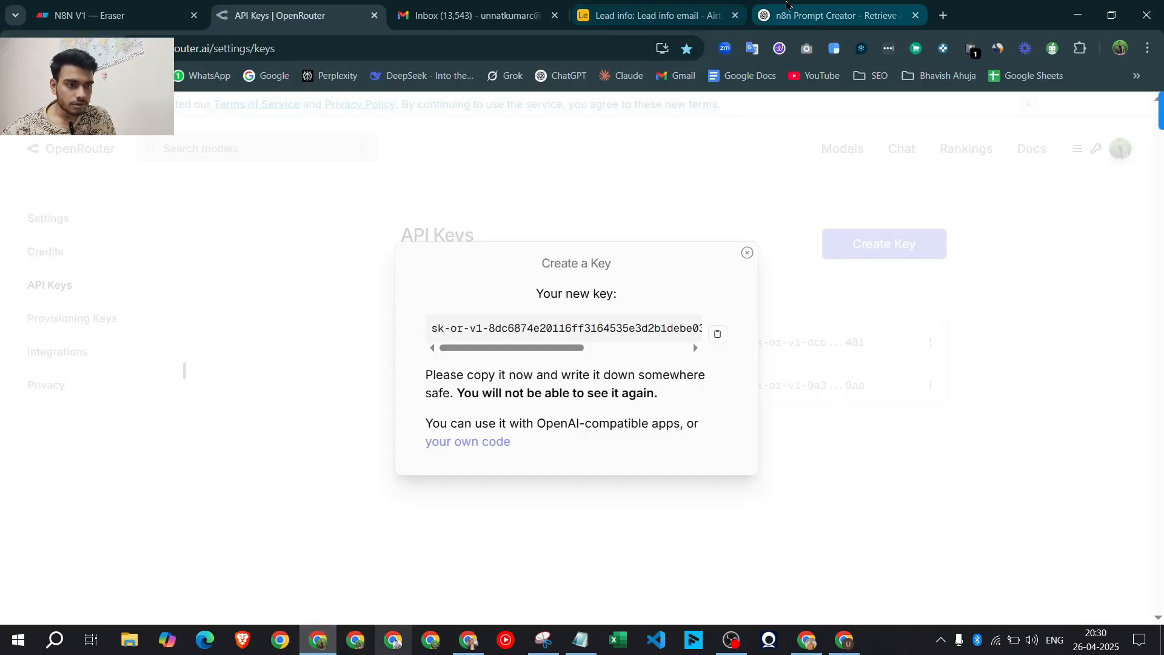
click(795, 13)
click(652, 14)
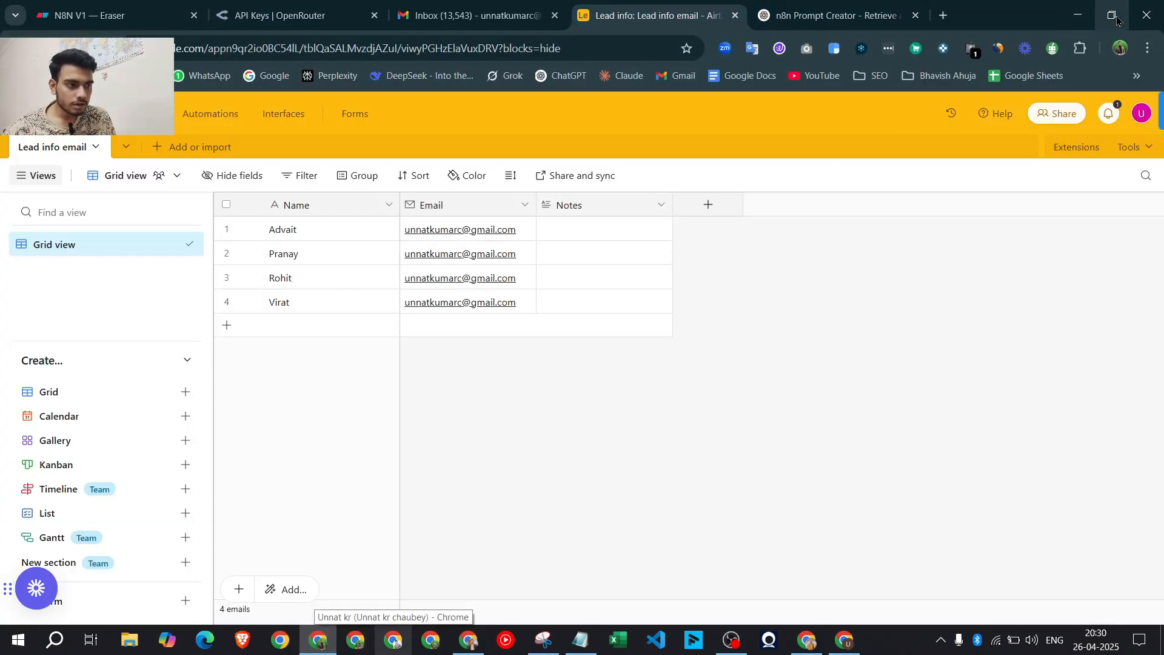
click(1077, 14)
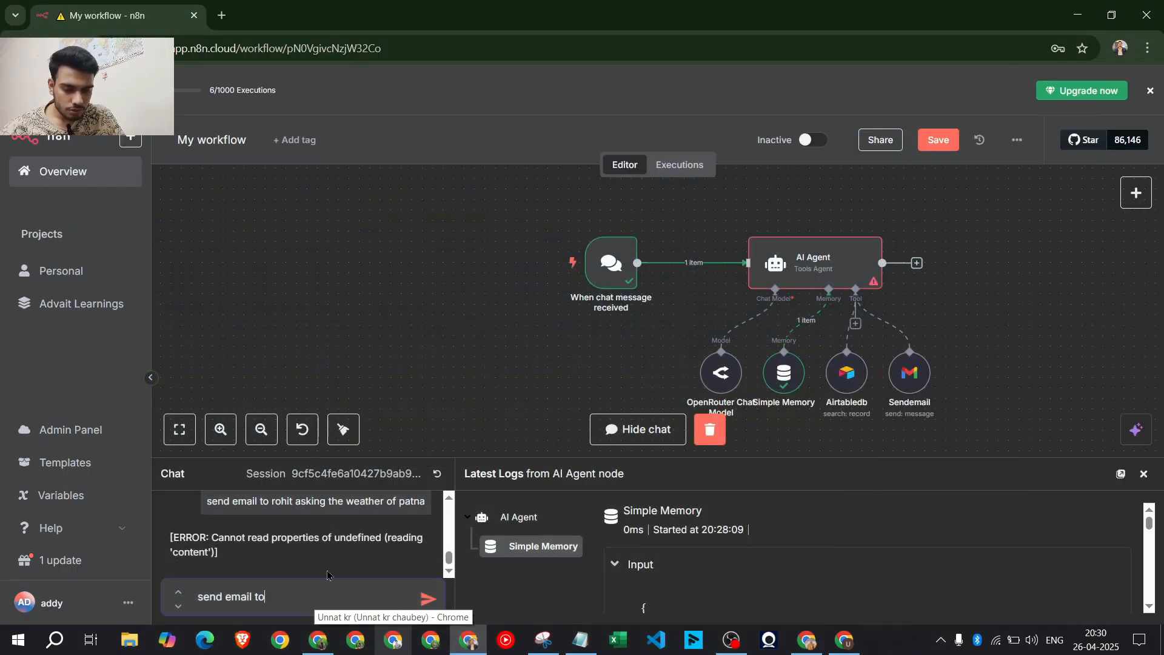
Send the request to email a contact about the chatbot, check Gmail, and close the chat
text(to pranay asking about the)
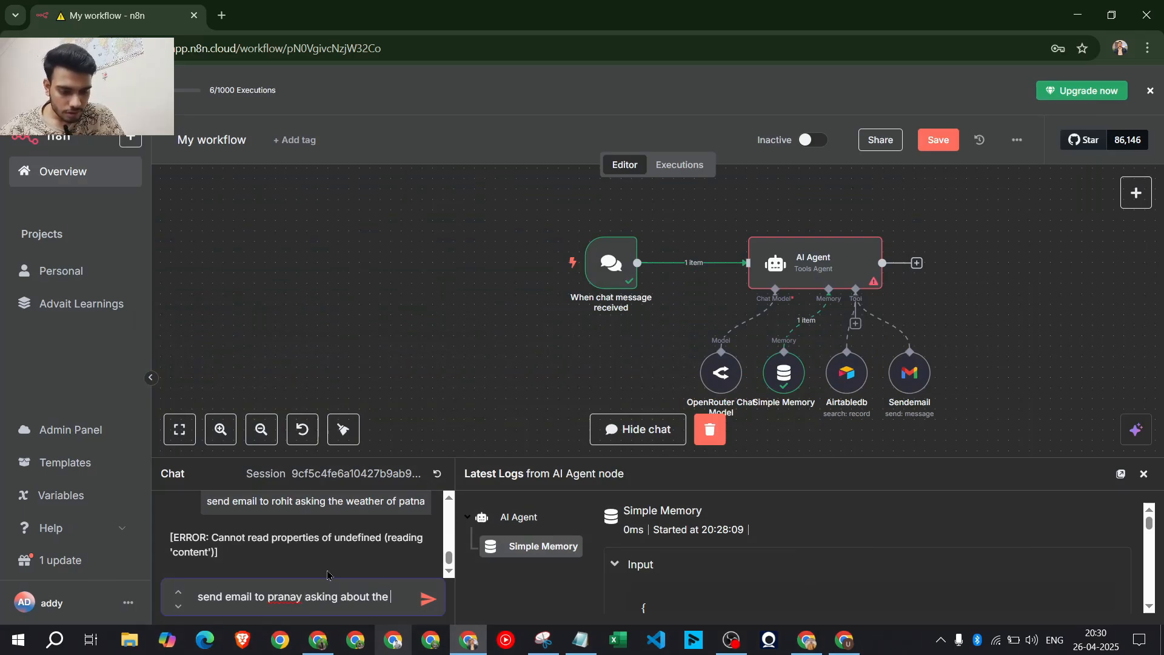
text( chatbot features)
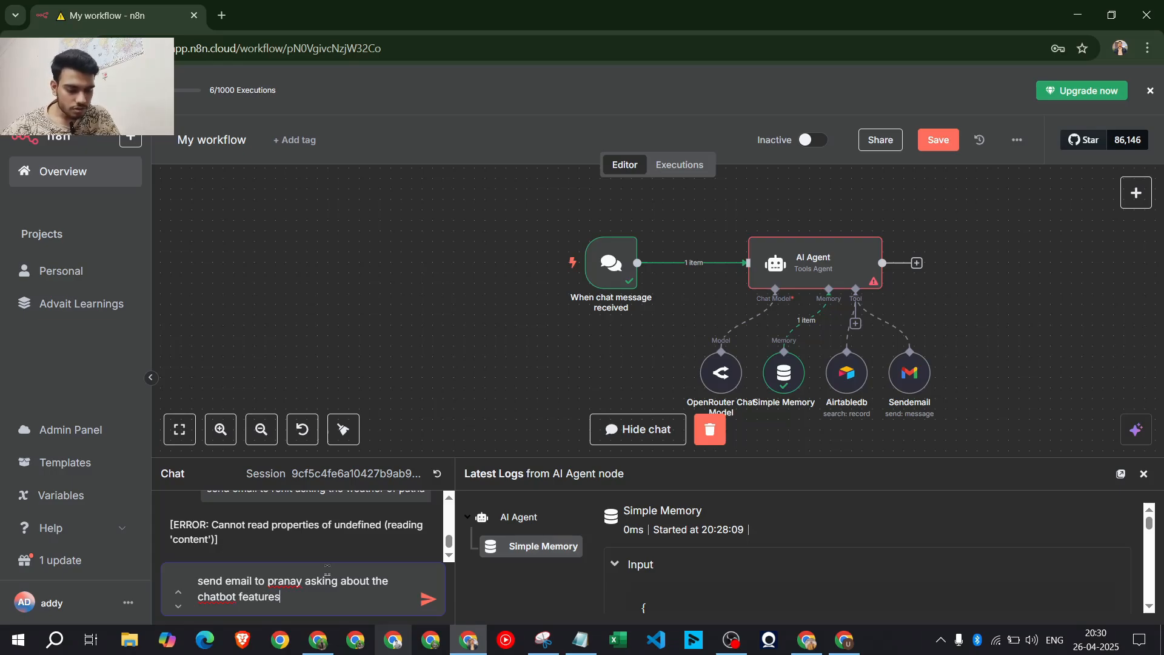
click(430, 600)
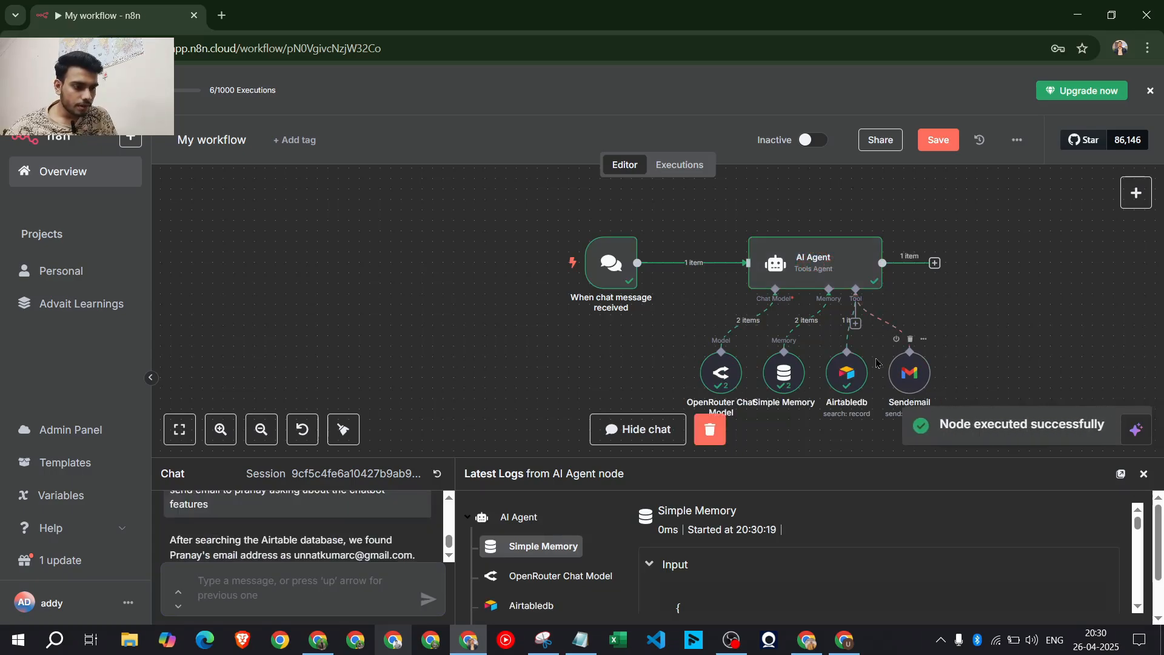
click(316, 647)
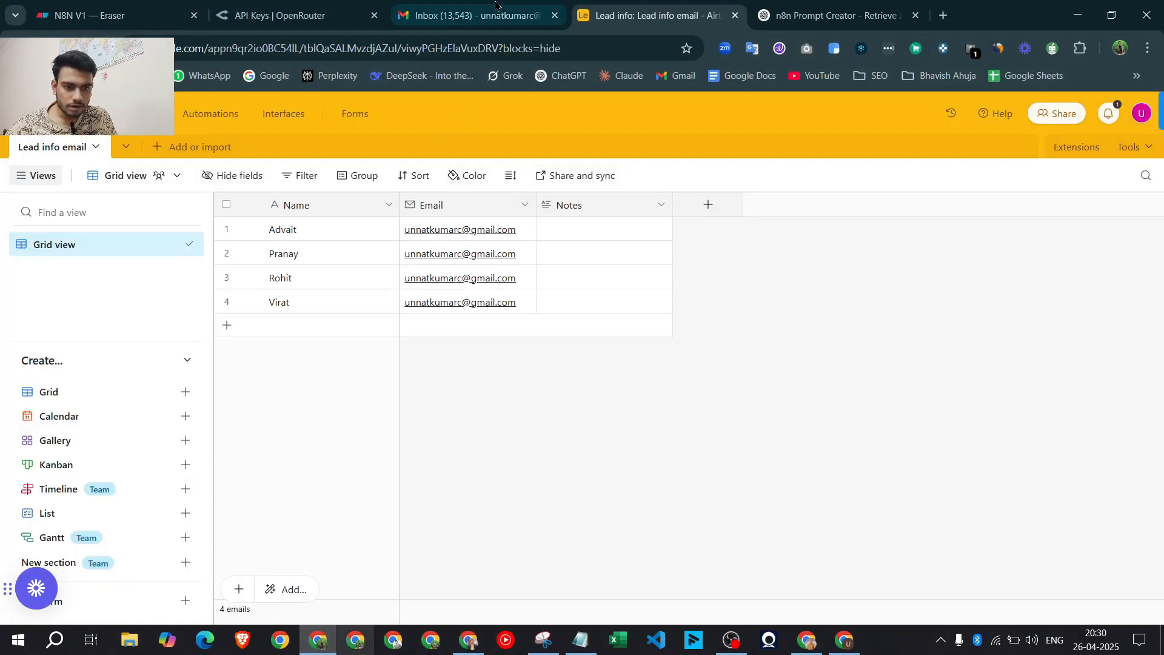
key(ctrl+shift+Tab)
click(259, 161)
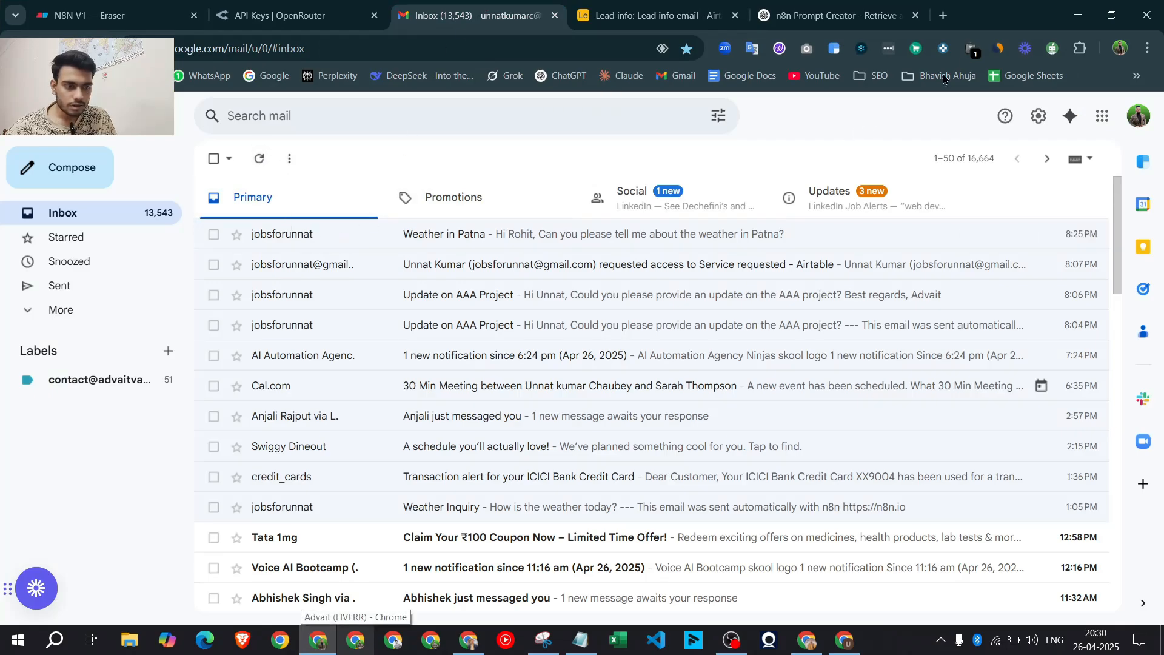
click(1078, 15)
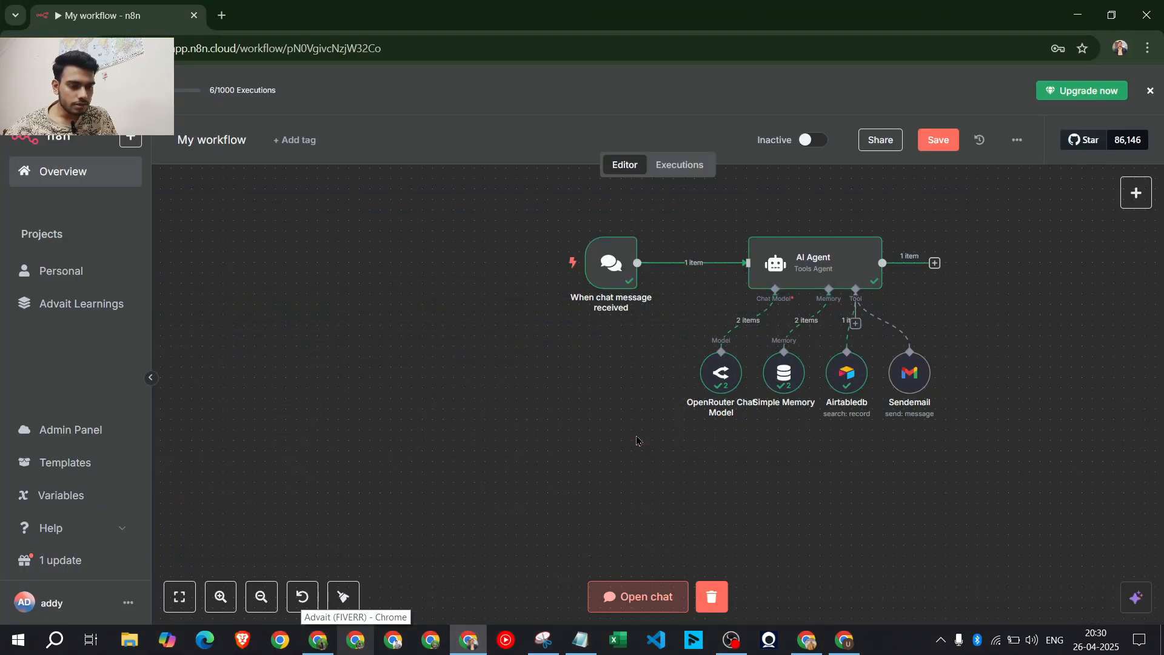
click(641, 441)
scroll(1006, 395, up, 1)
Inspect the Sendemail node's settings and close them
scroll(947, 385, up, 2)
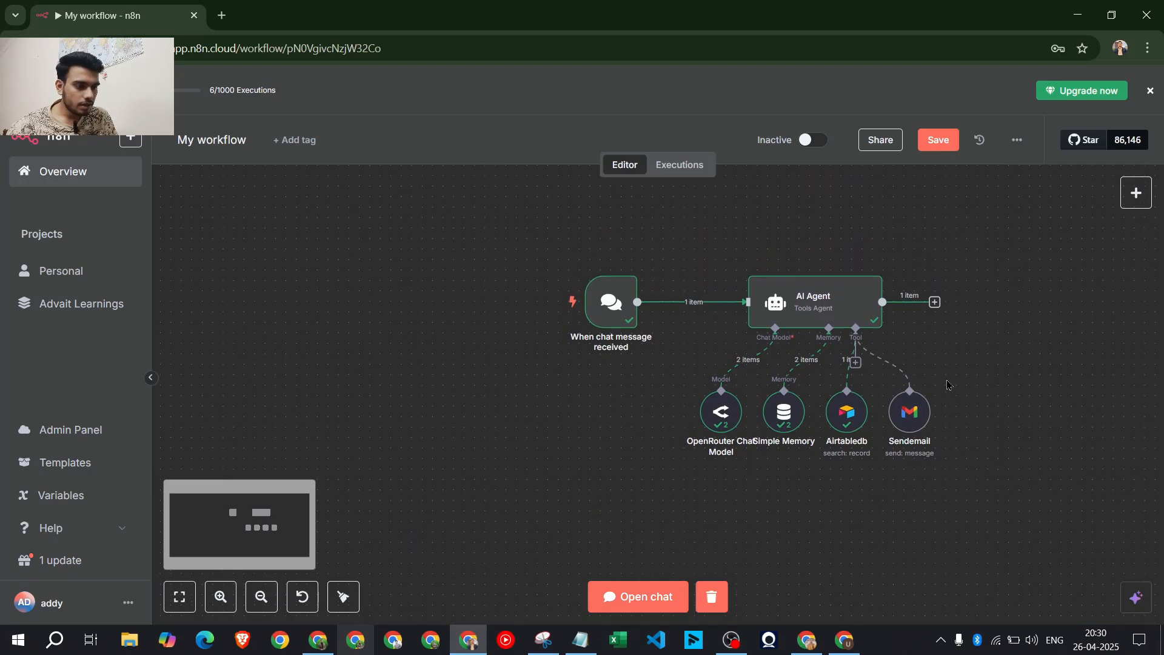
scroll(948, 385, up, 4)
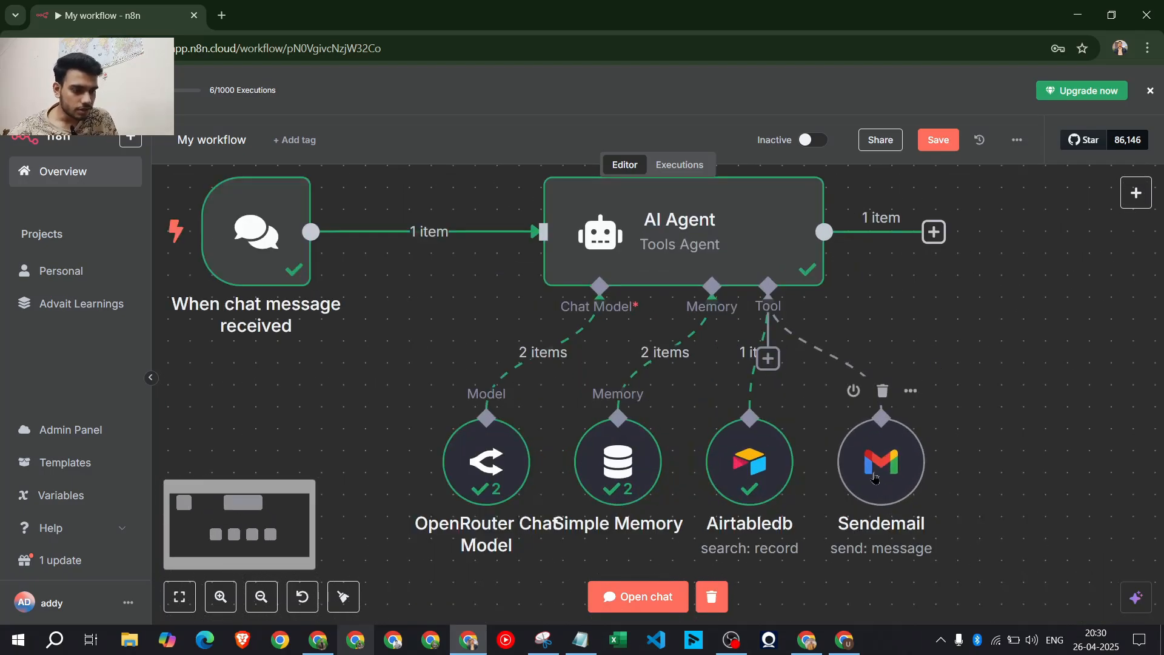
double_click(877, 478)
scroll(606, 376, down, 3)
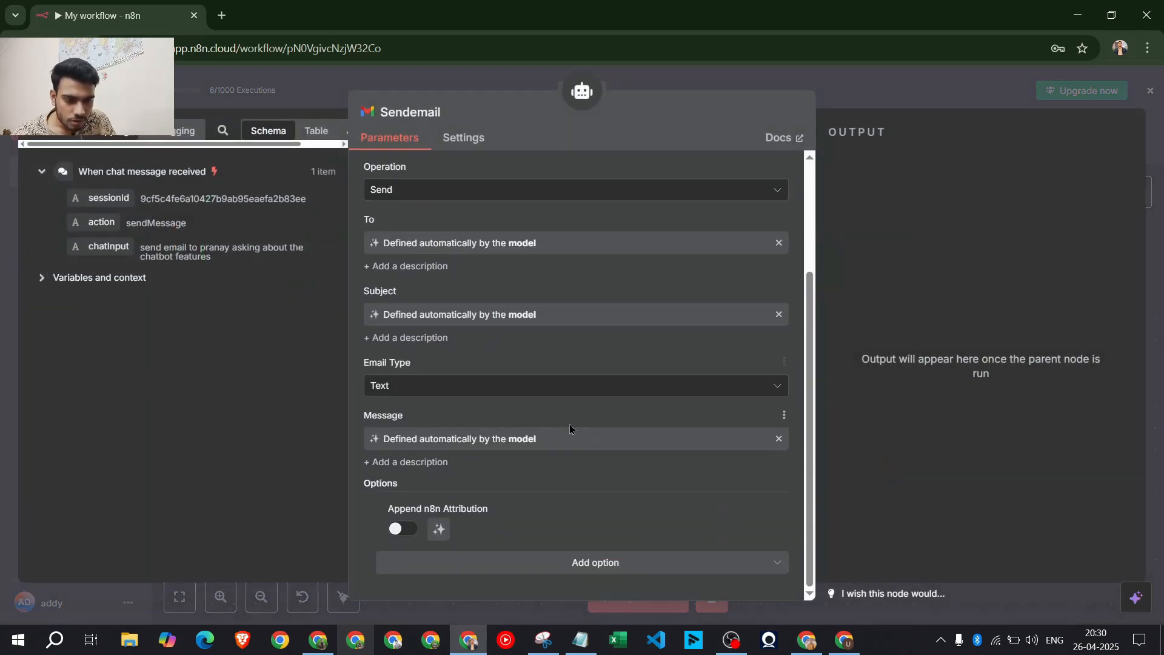
scroll(573, 427, up, 3)
click(815, 93)
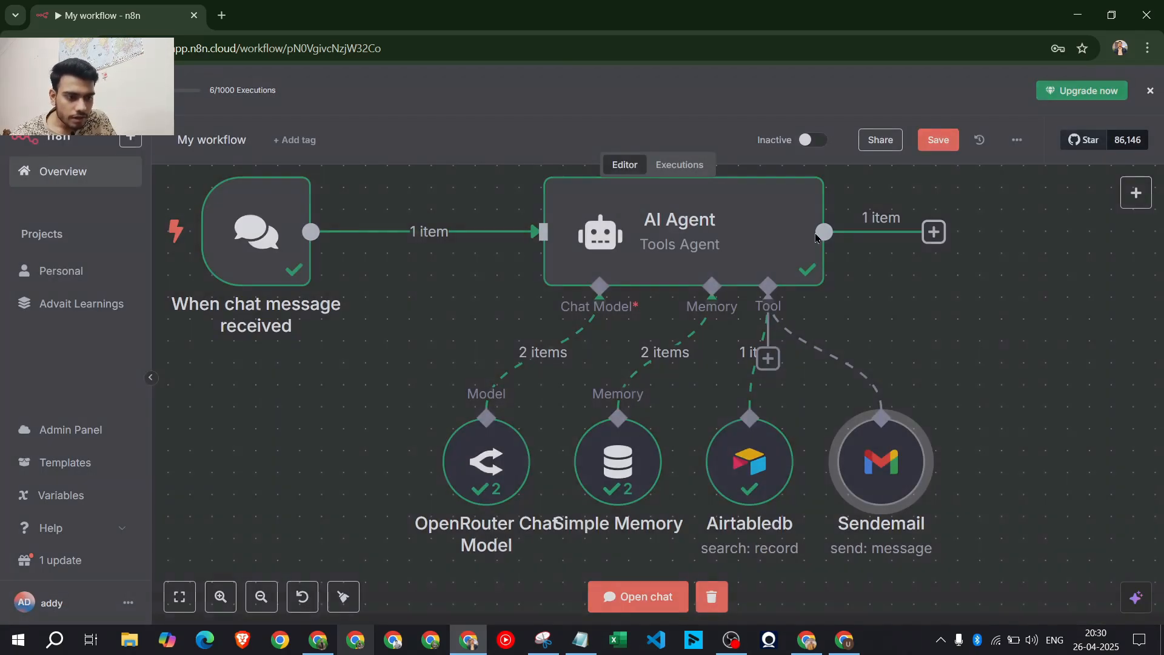
Review the AI Agent's system message and its output answer, then close its details
double_click(754, 242)
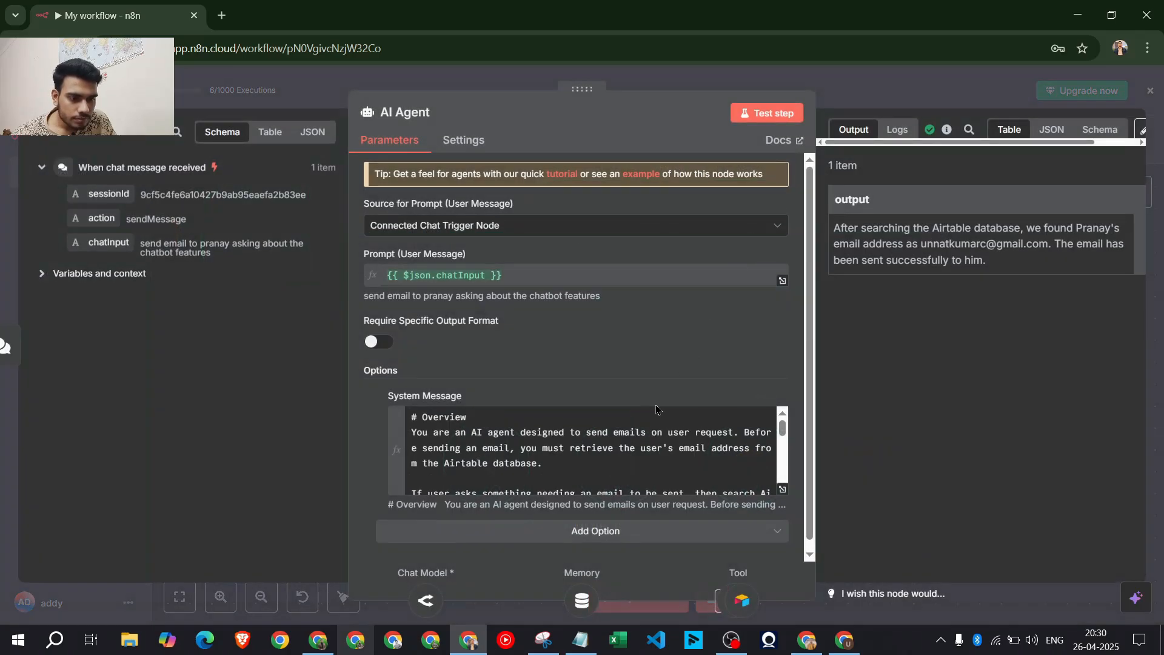
click(783, 489)
key(Escape)
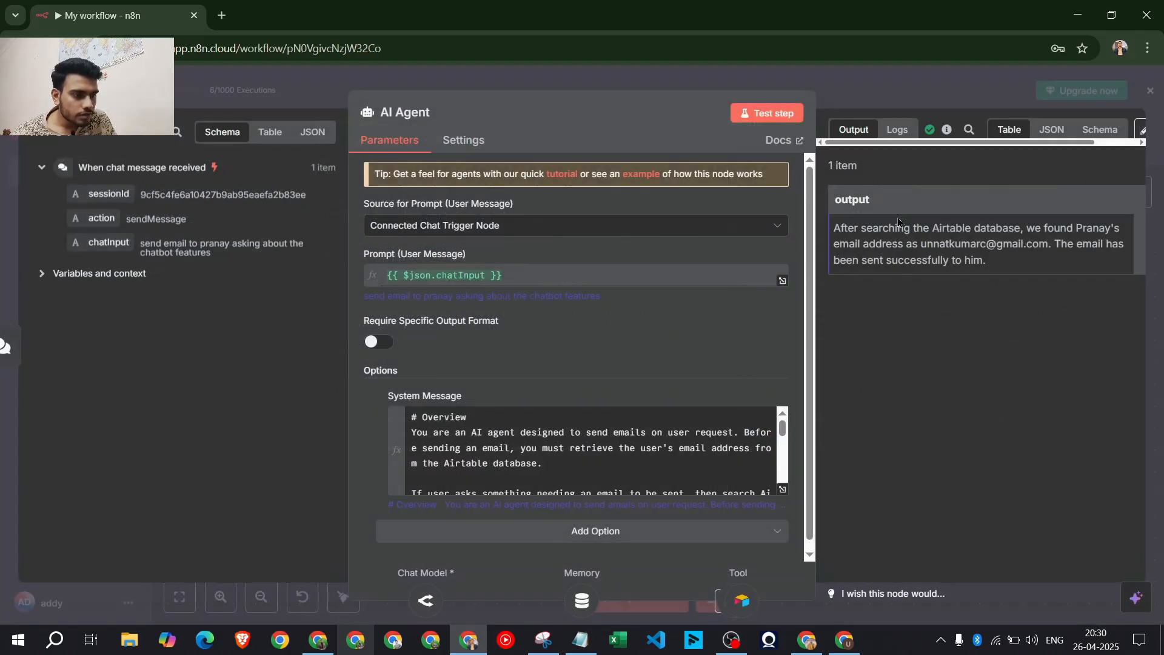
drag(898, 228, 1093, 240)
click(1054, 265)
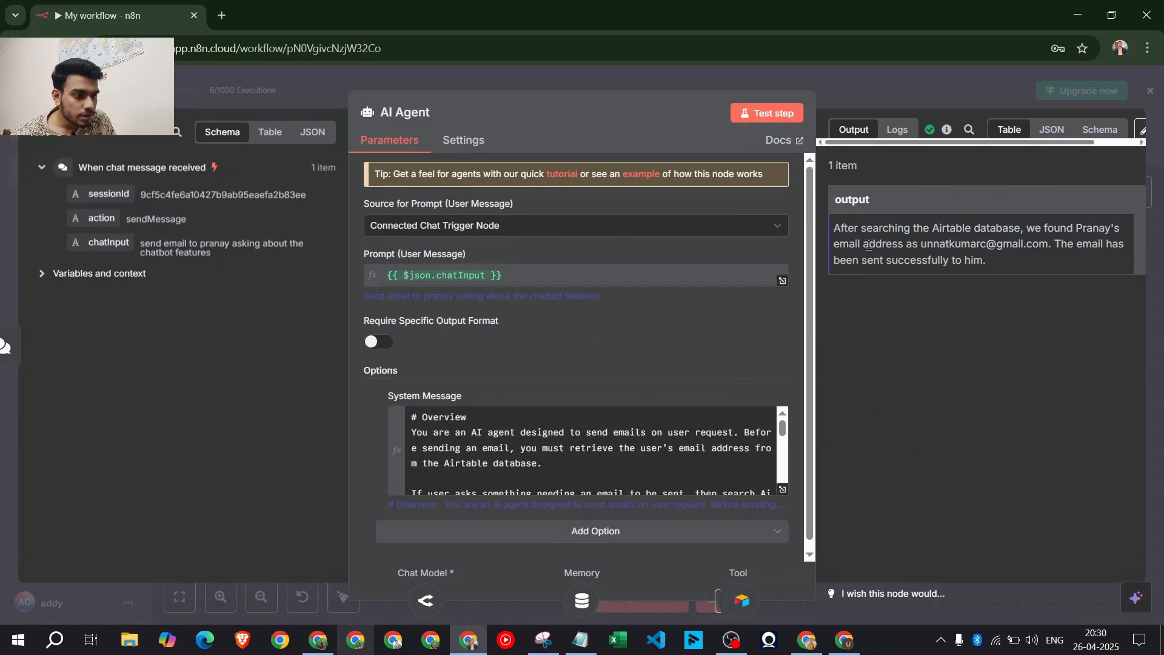
drag(869, 245, 956, 246)
drag(1039, 245, 1077, 251)
drag(1019, 279, 834, 227)
key(Escape)
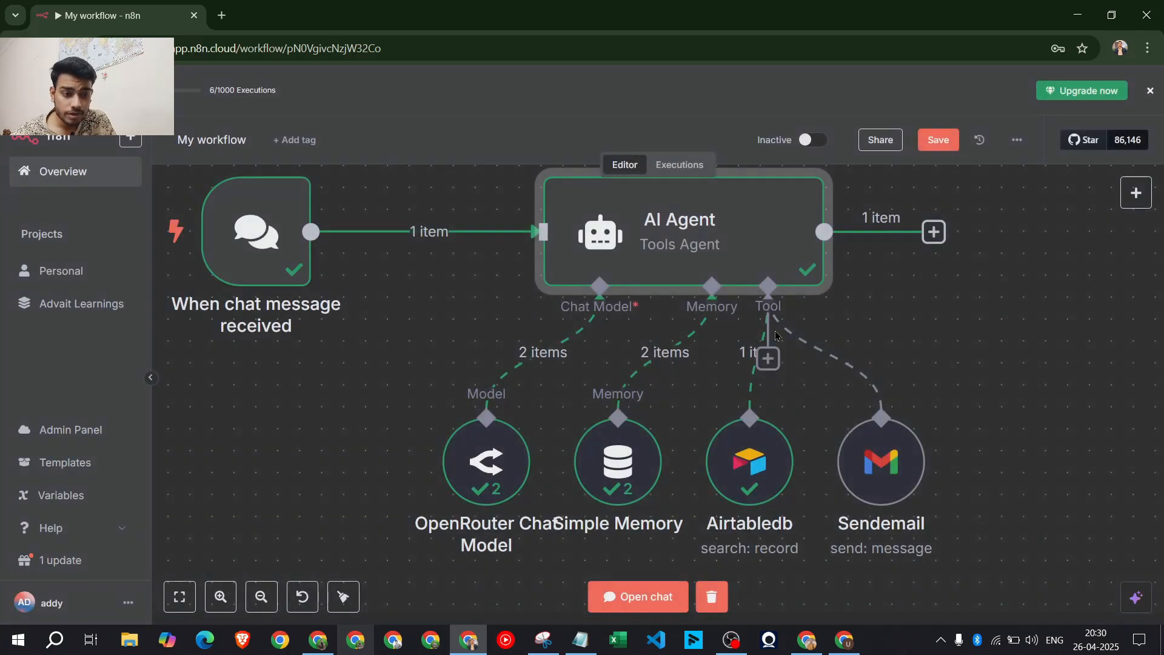
double_click(741, 258)
Read the agent's chat reply confirming the email was sent, then switch to Gmail
click(784, 490)
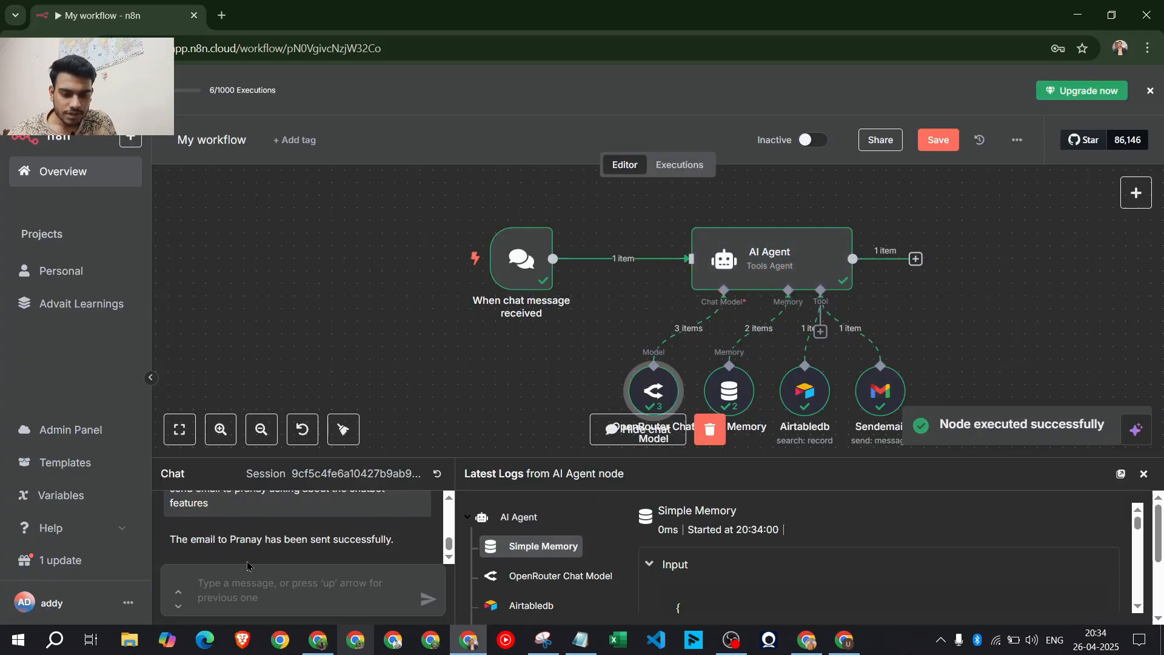
drag(226, 539, 402, 544)
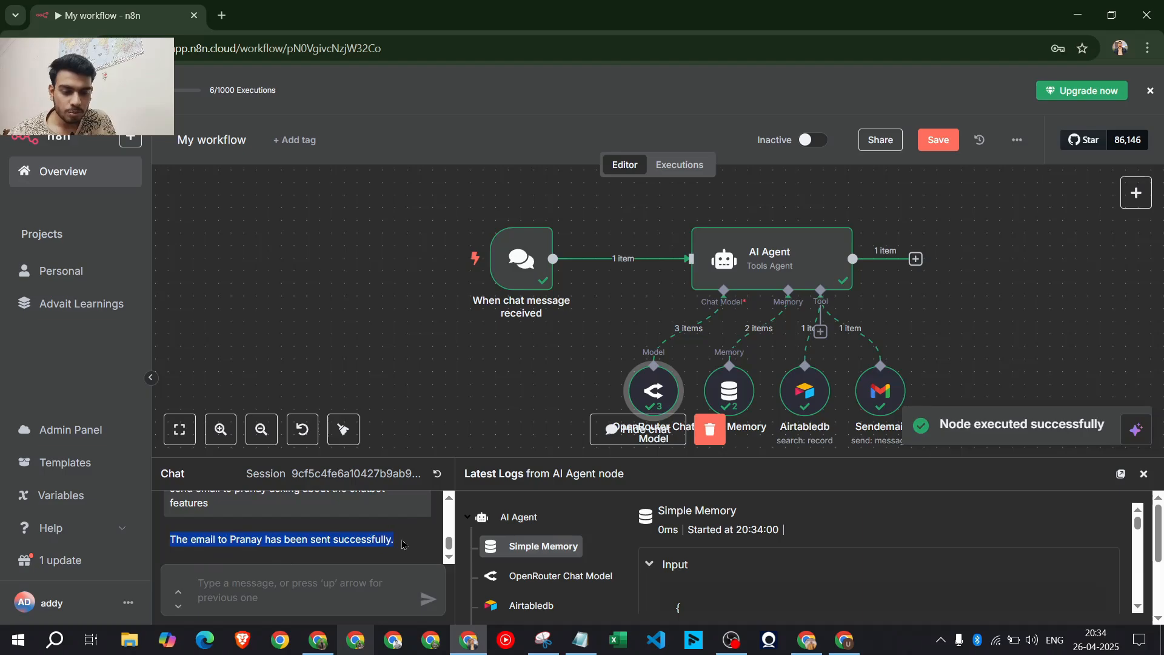
click(328, 638)
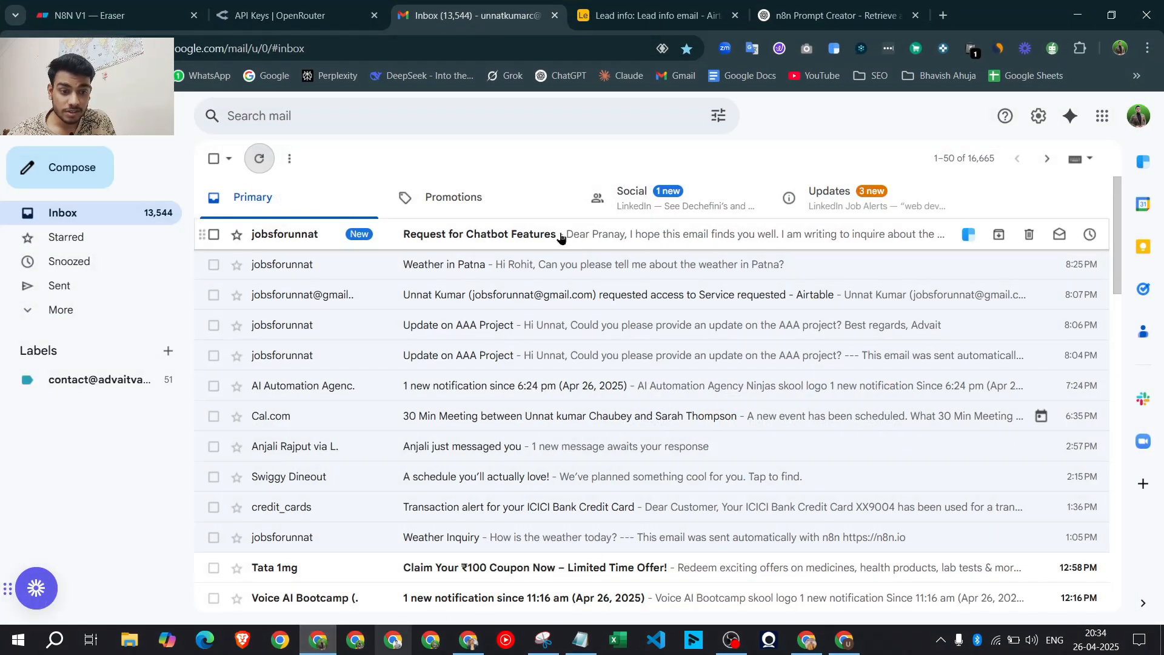
Open the 'Request for Chatbot Features' email and read through its agent-written body and sign-off
click(558, 237)
drag(248, 278, 399, 303)
drag(468, 353, 319, 342)
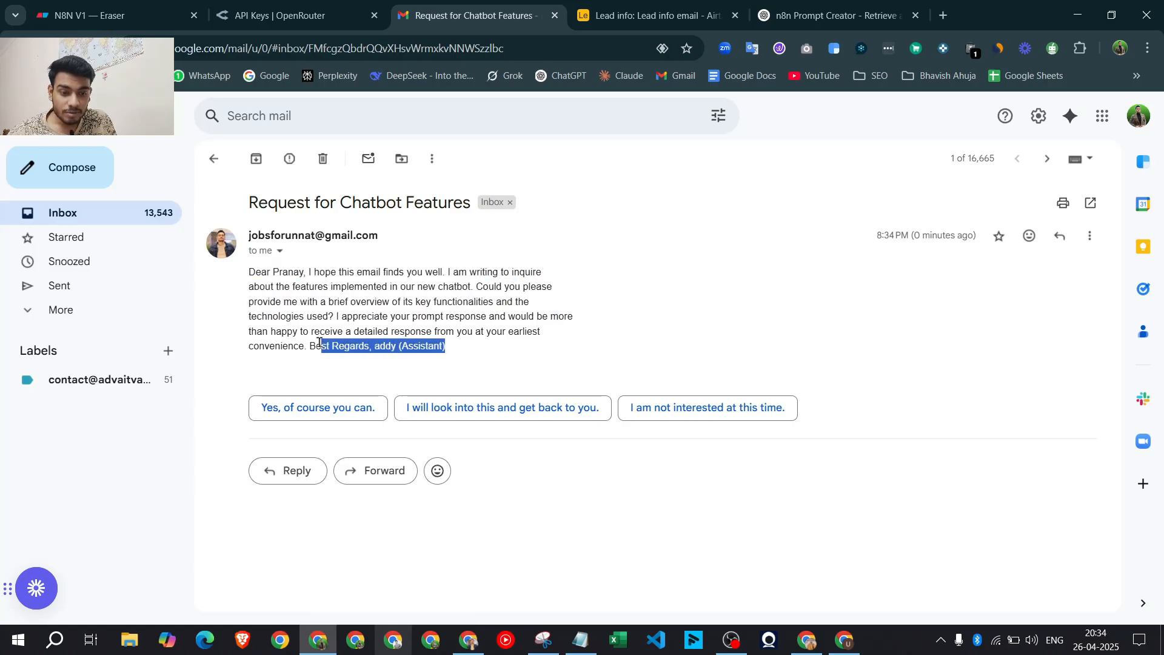
drag(468, 351, 249, 272)
click(448, 304)
drag(490, 348, 250, 265)
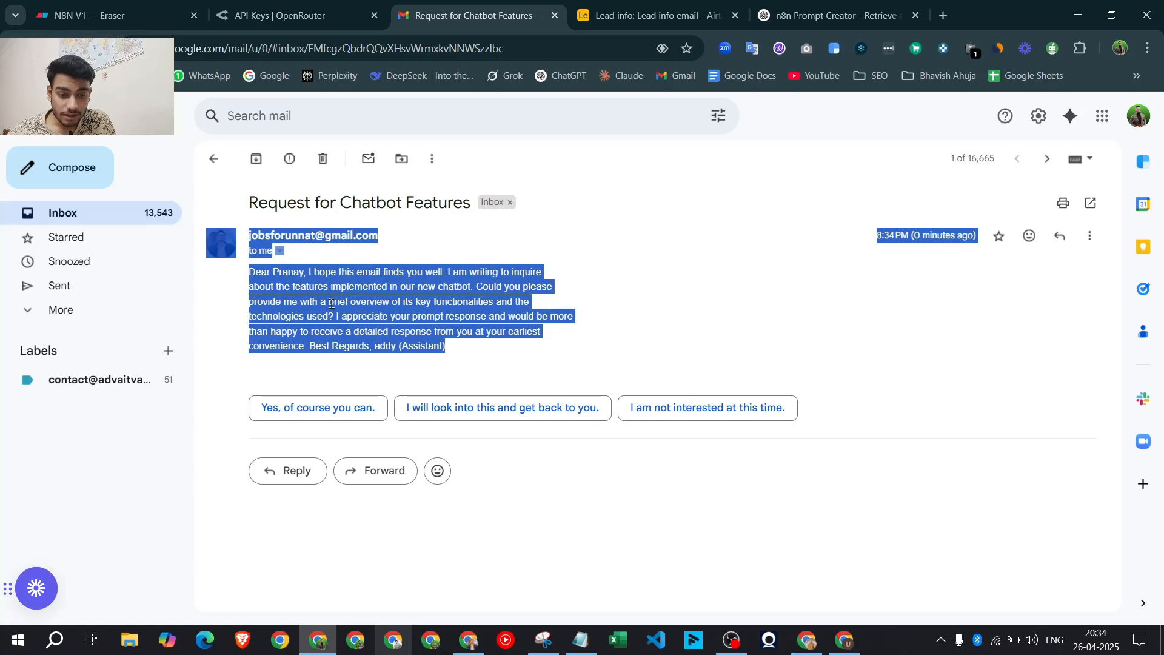
click(332, 304)
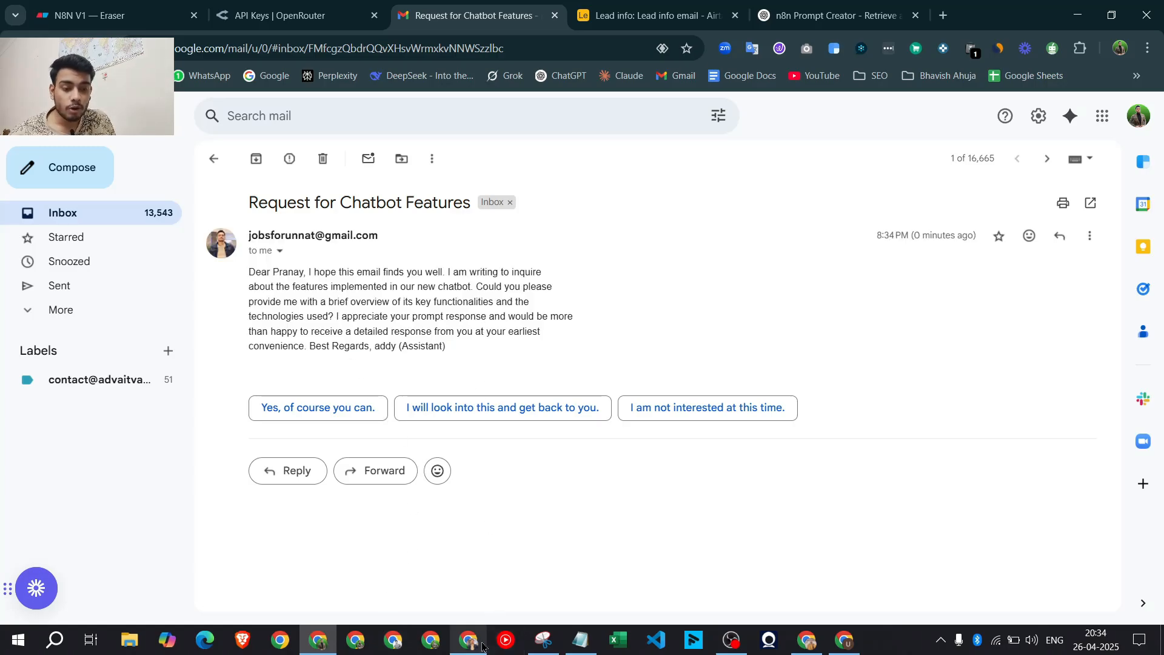
drag(461, 352, 251, 272)
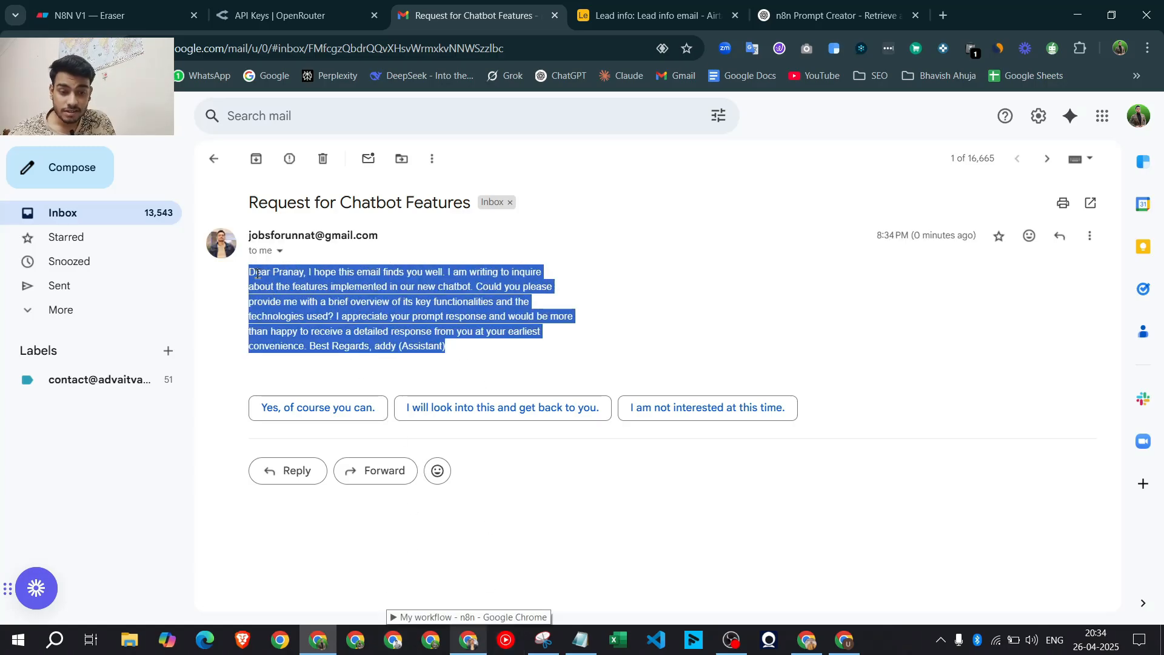
click(468, 364)
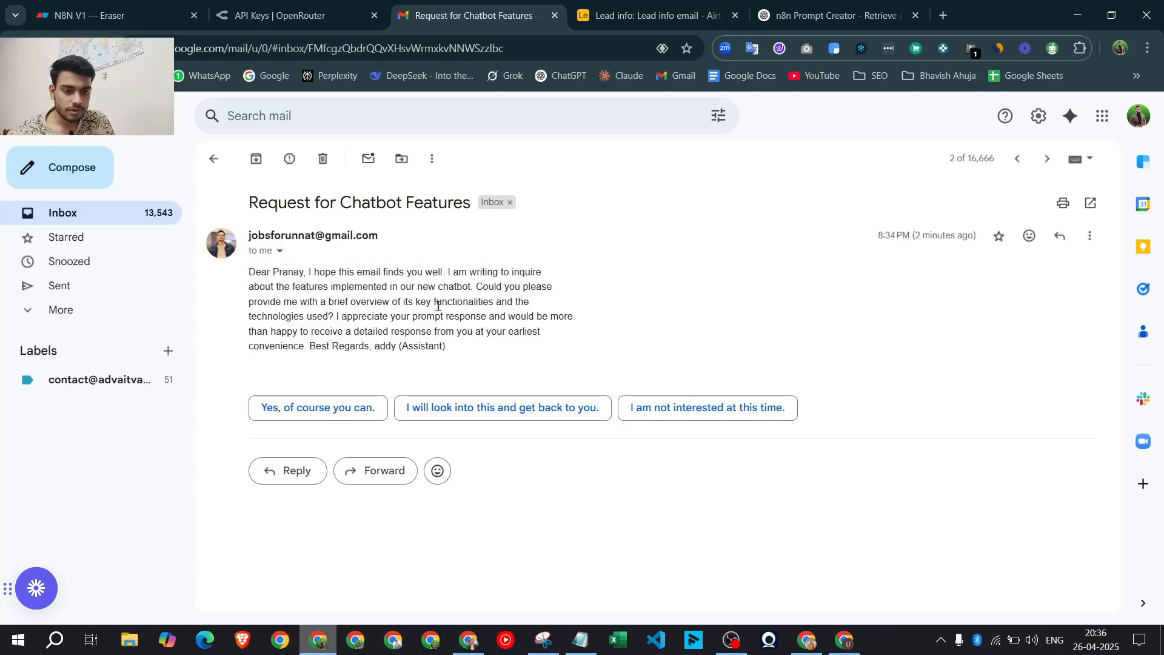
drag(568, 318, 264, 255)
click(487, 331)
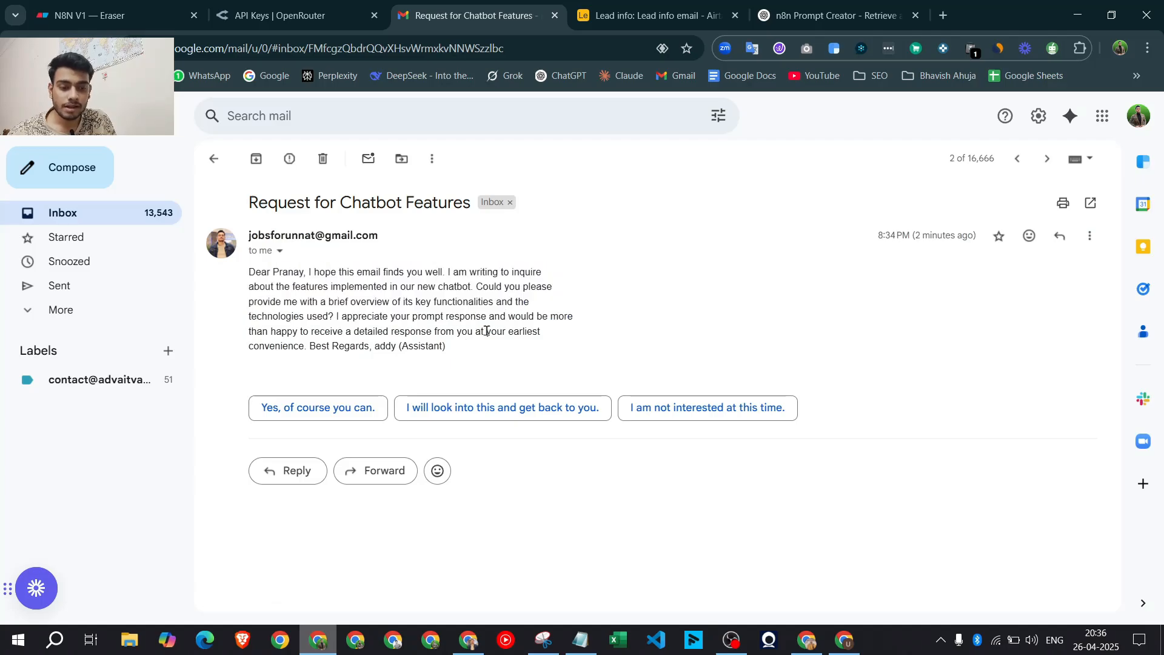
Back in n8n, shrink and hide the chat and logs panel to reveal the agent workflow
click(1078, 15)
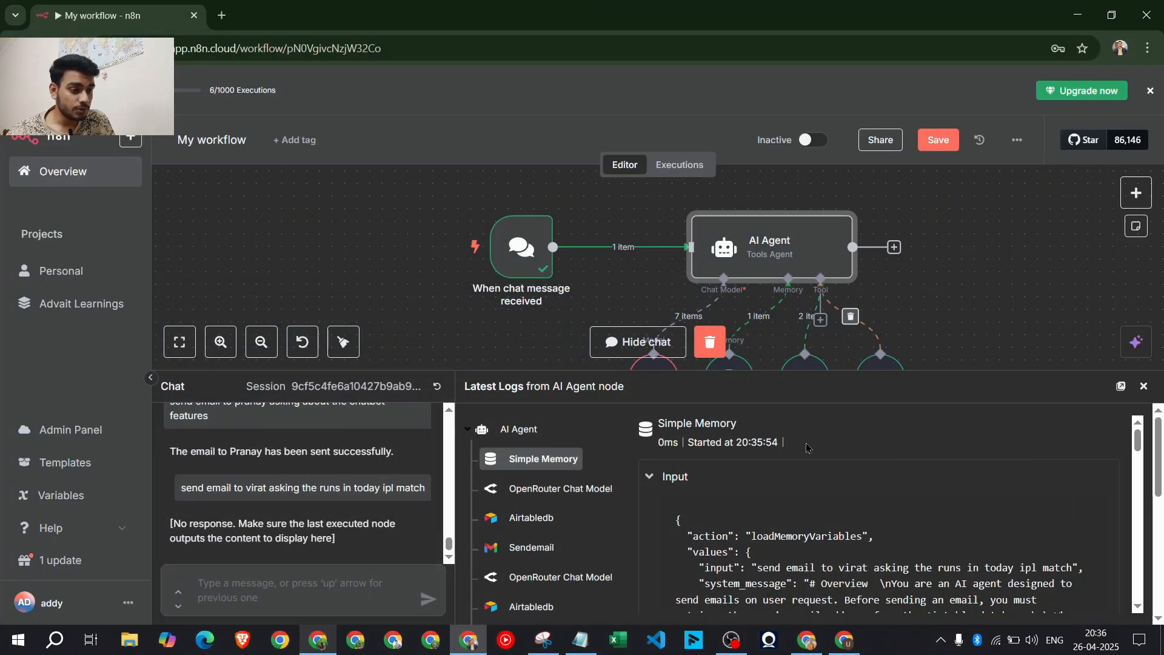
drag(878, 372, 883, 527)
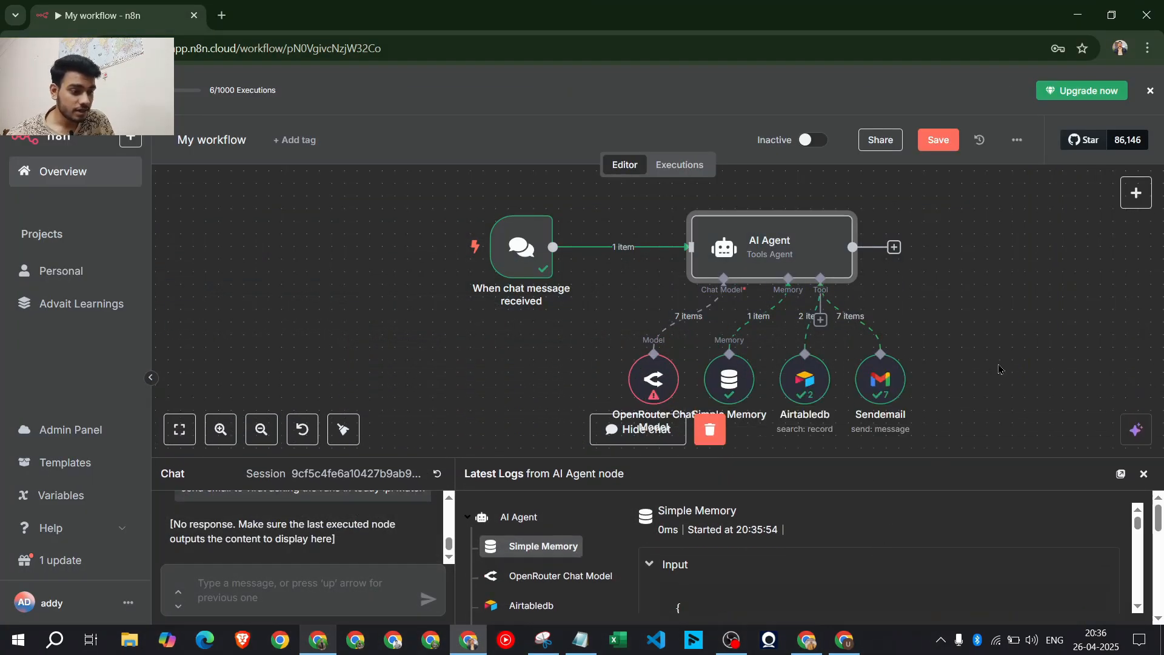
click(648, 429)
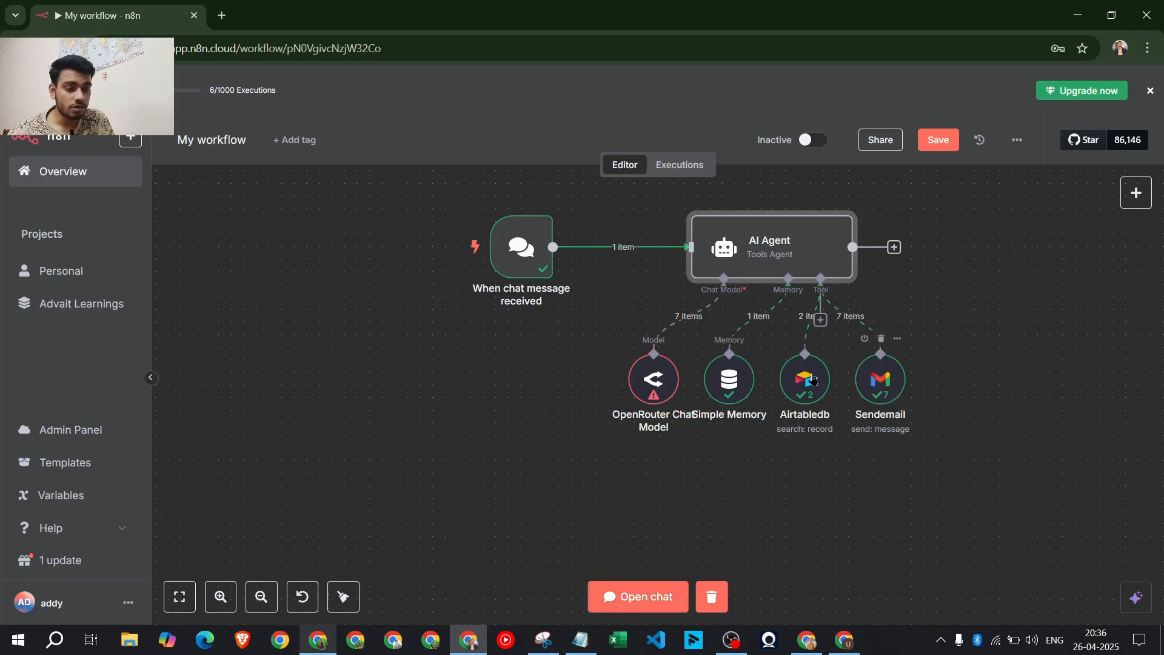
scroll(667, 382, up, 1)
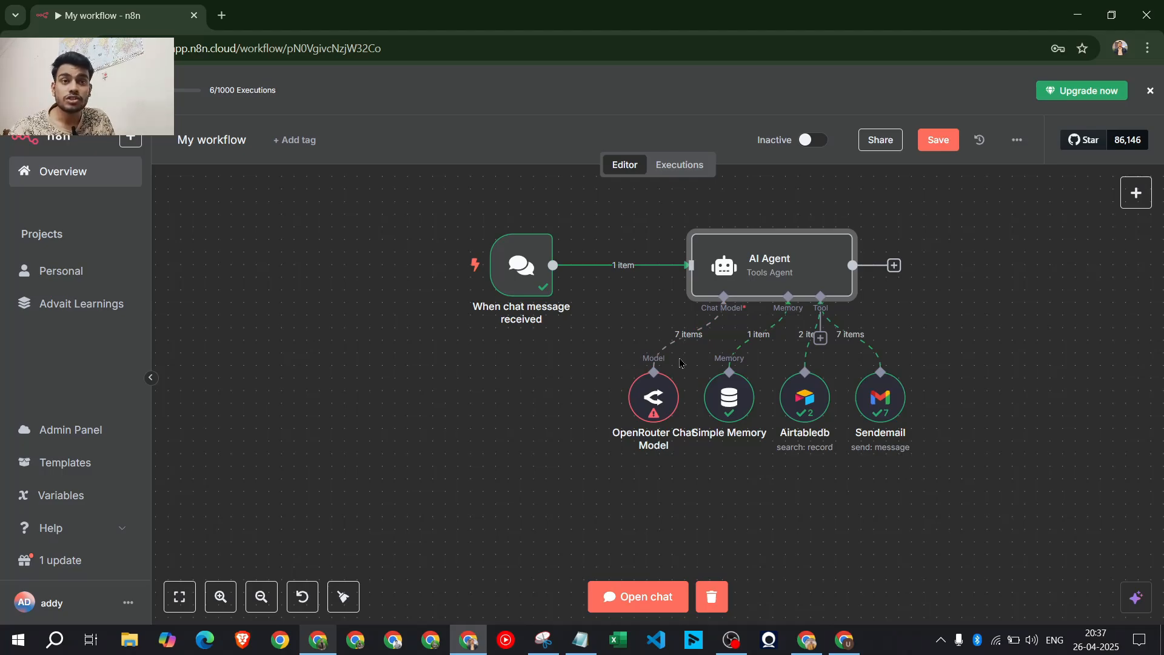
click(326, 644)
Open the N8N V1 board in Eraser and centre the diagram on the canvas
click(108, 6)
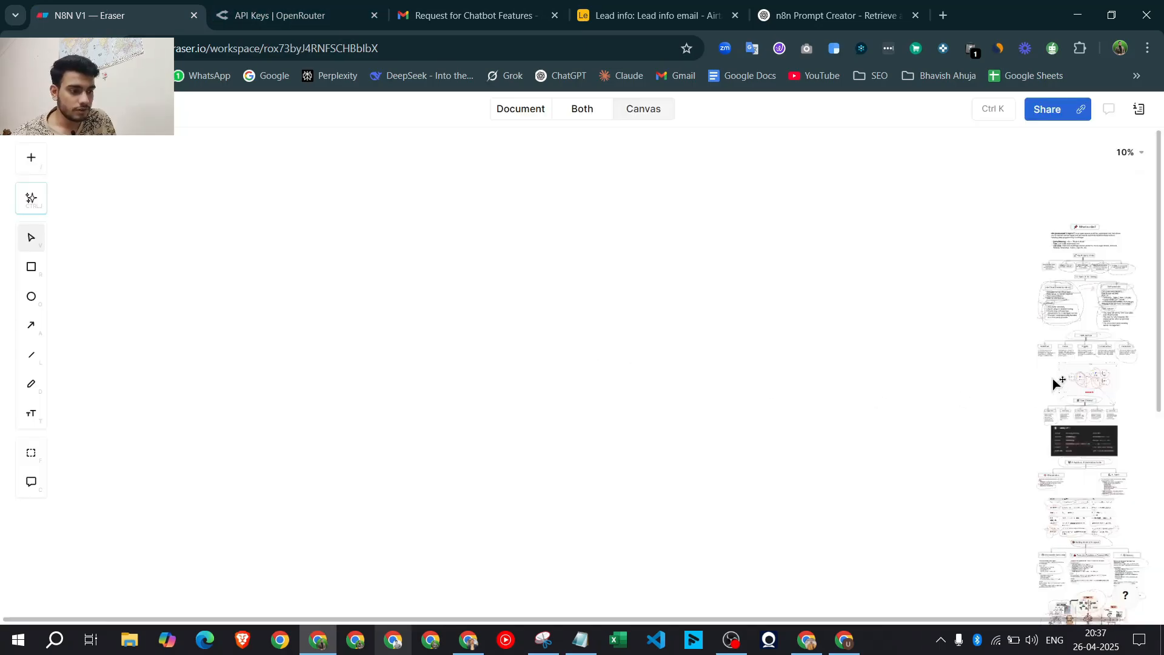
drag(1052, 378, 496, 370)
ctrl+scroll(496, 369, up, 10)
scroll(483, 382, down, 10)
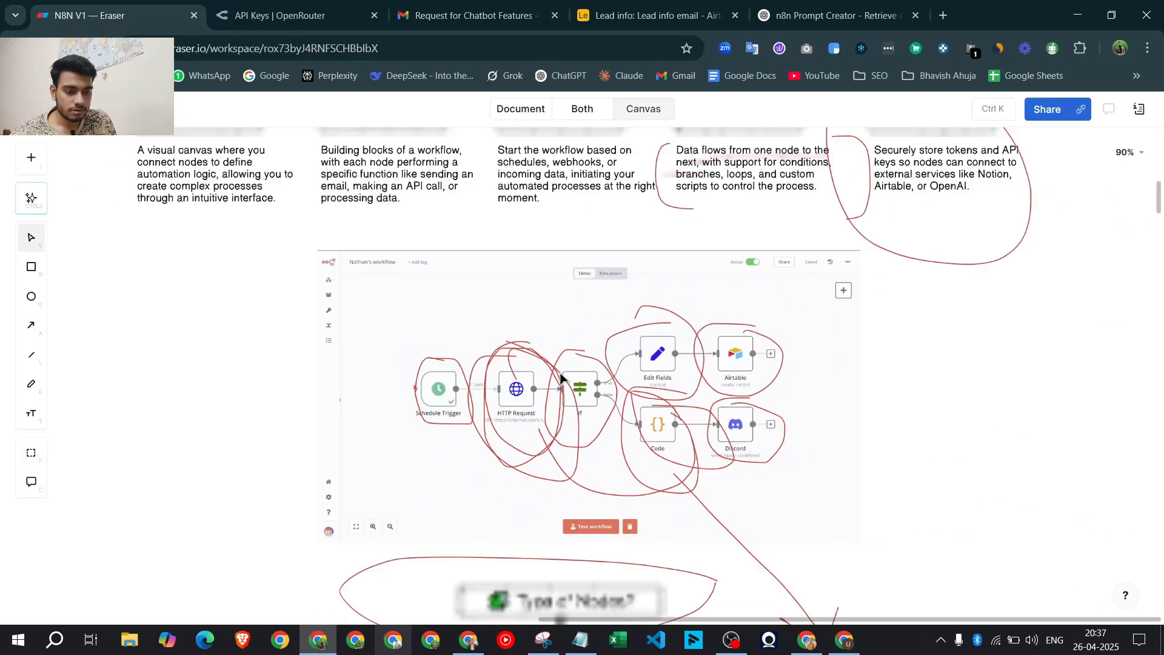
scroll(578, 464, down, 15)
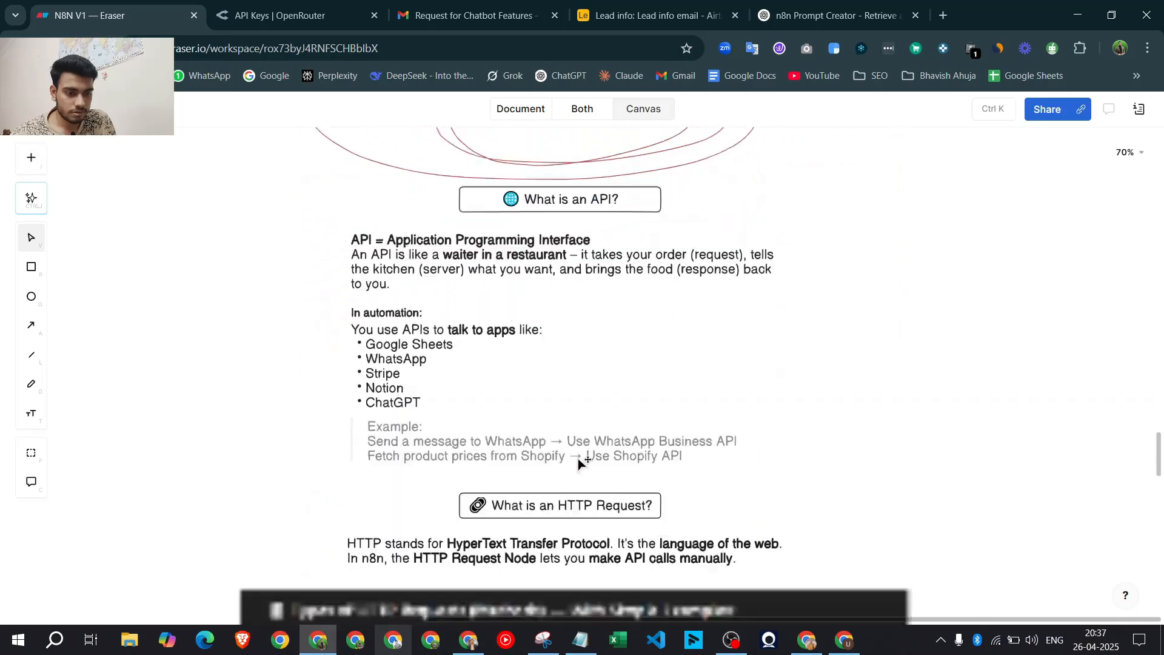
scroll(573, 428, up, 10)
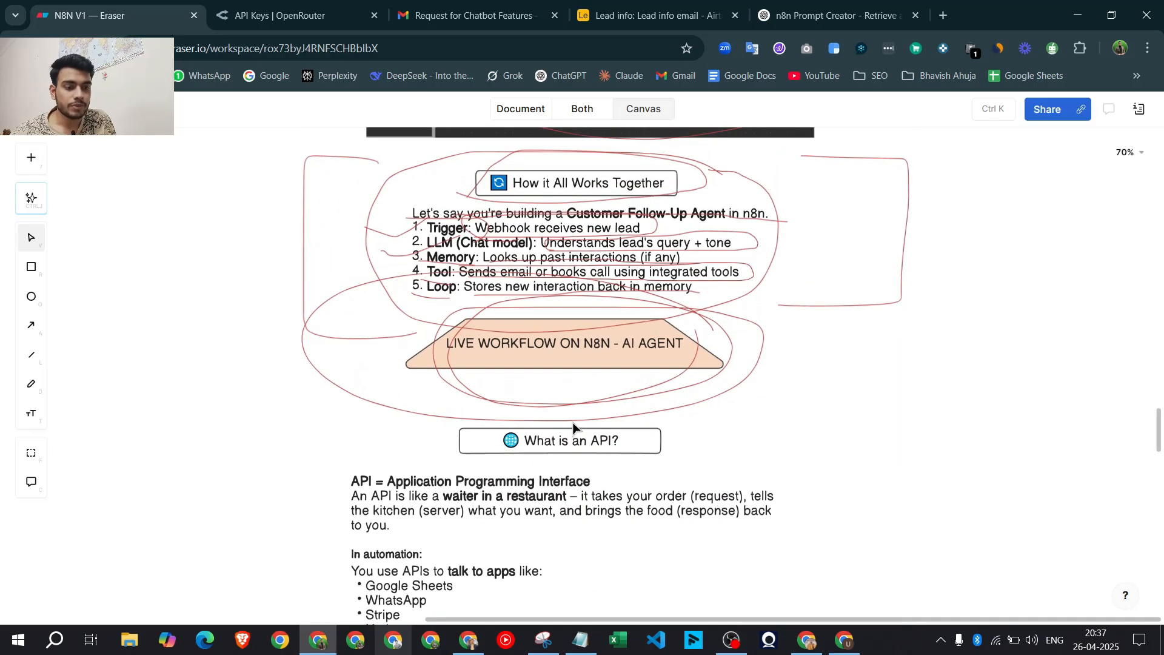
scroll(597, 424, down, 4)
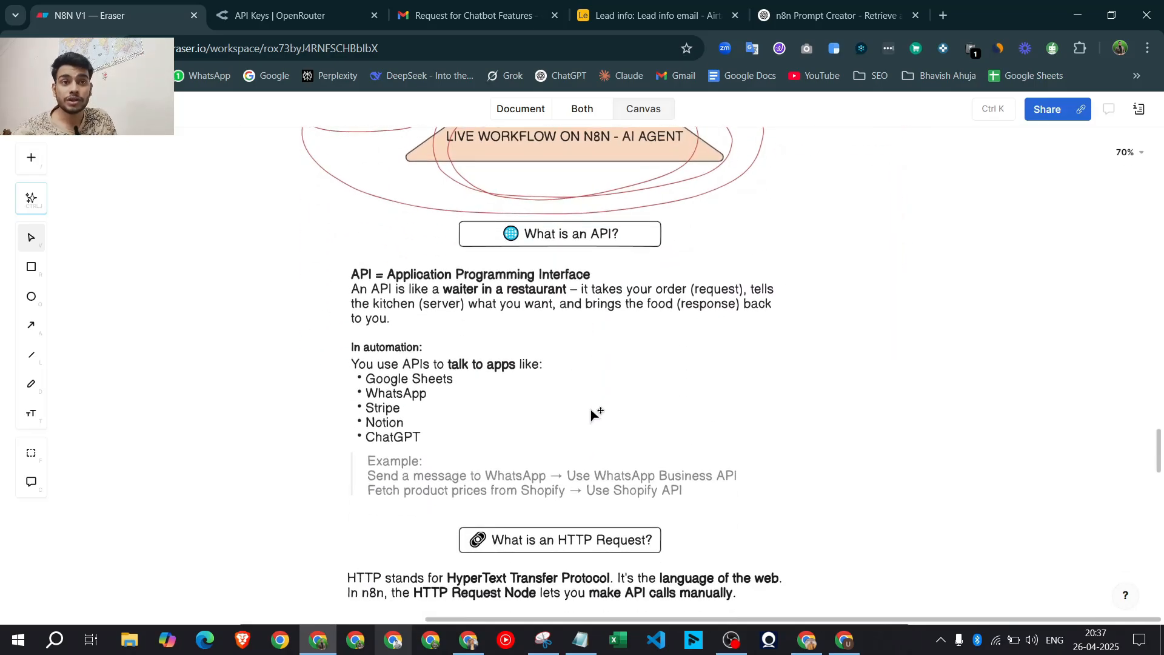
drag(276, 207, 831, 186)
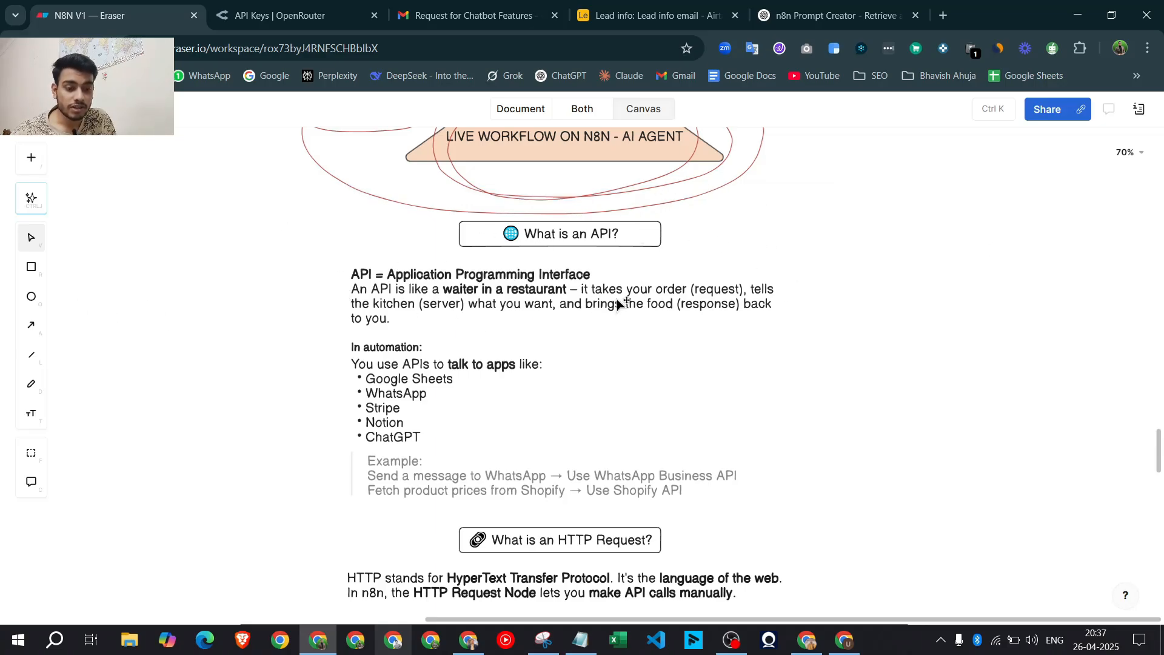
Scroll through the API and HTTP Requests notes and HTTP methods table toward the Webhook section
scroll(624, 315, down, 1)
scroll(625, 320, down, 6)
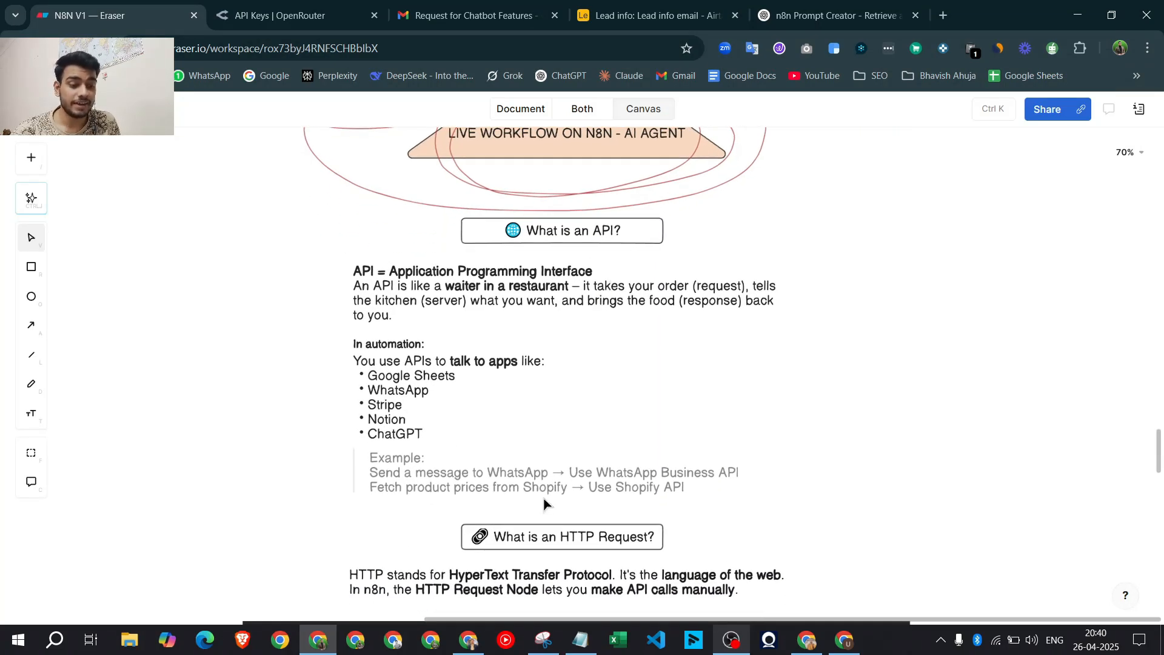
scroll(585, 485, down, 2)
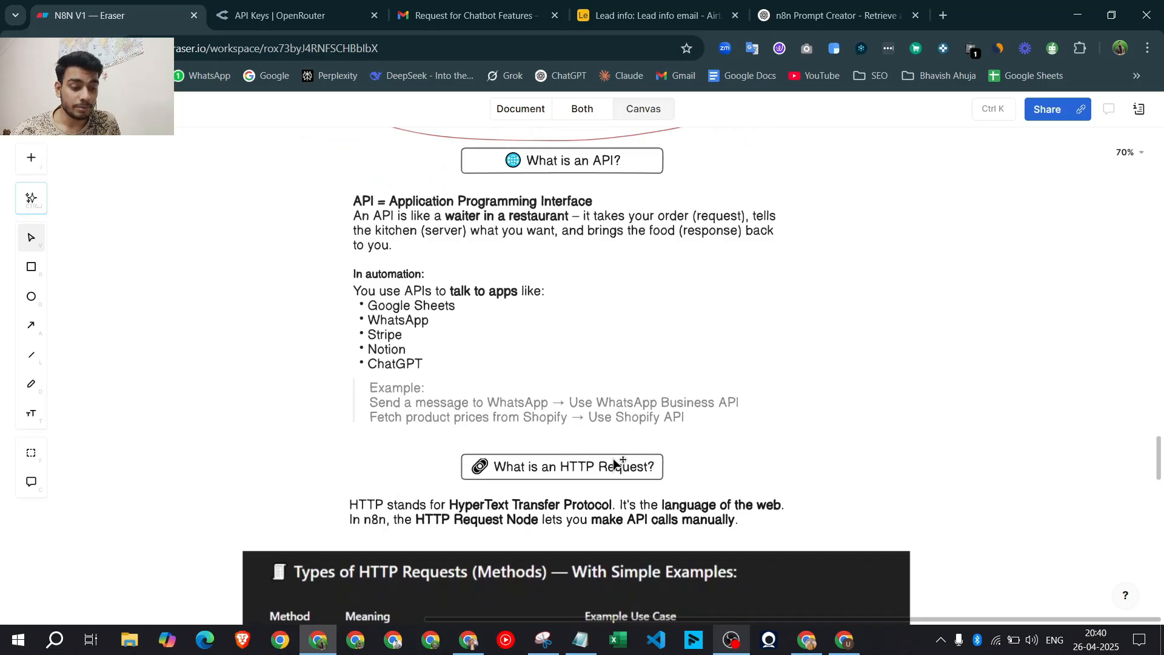
scroll(602, 475, down, 4)
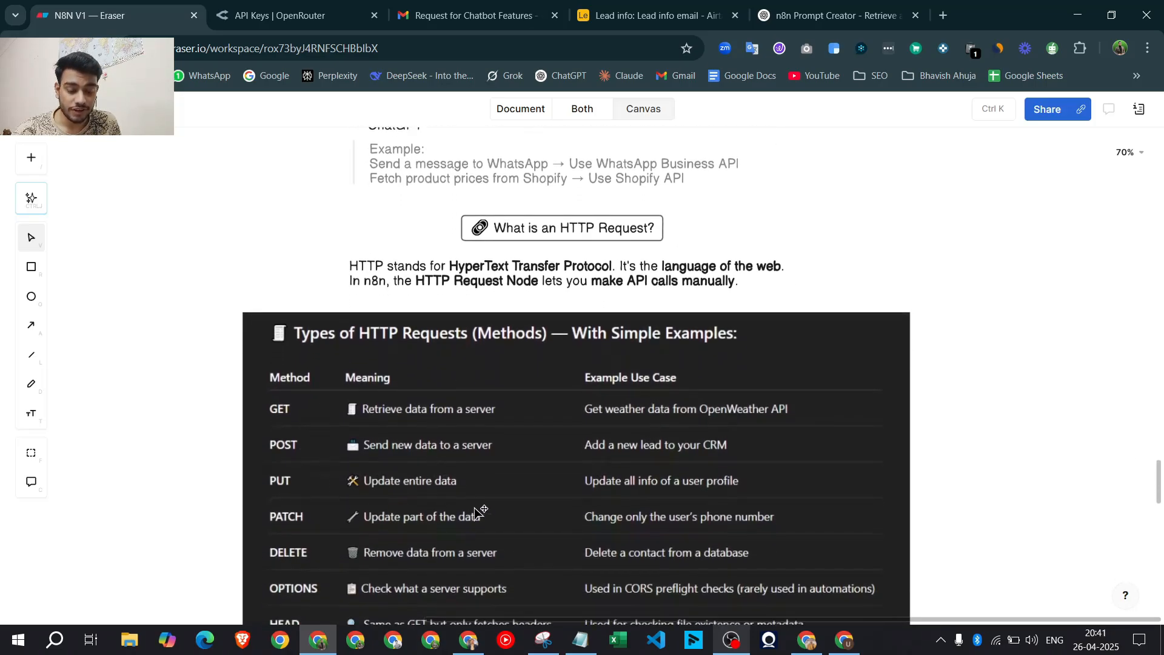
scroll(445, 420, down, 1)
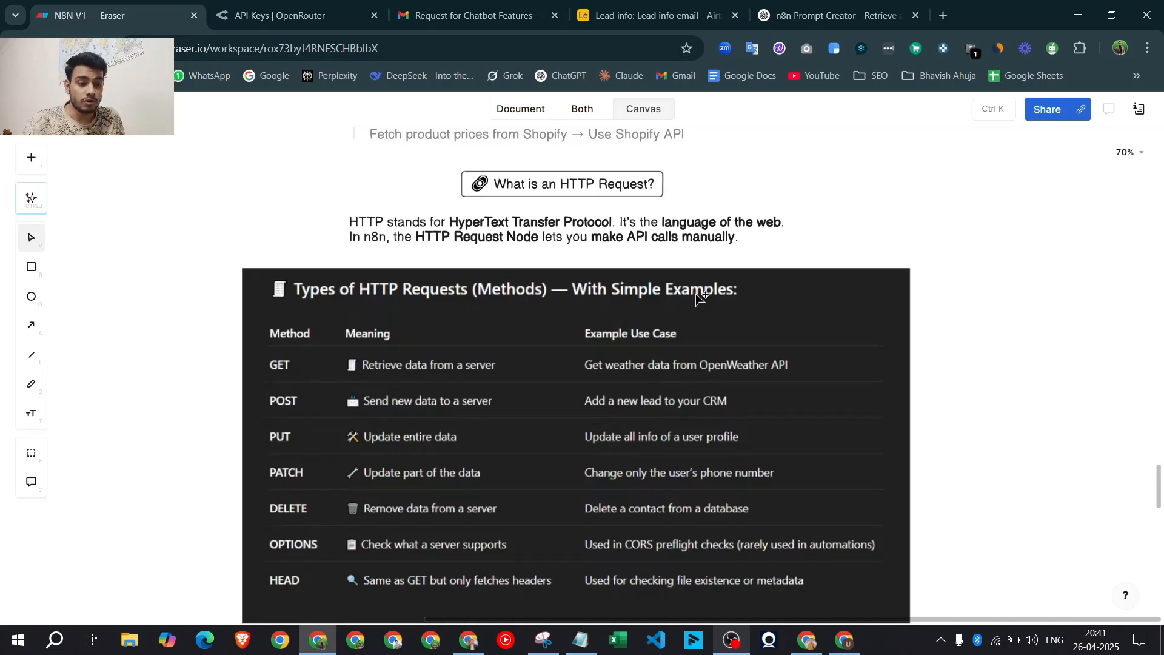
scroll(460, 297, up, 7)
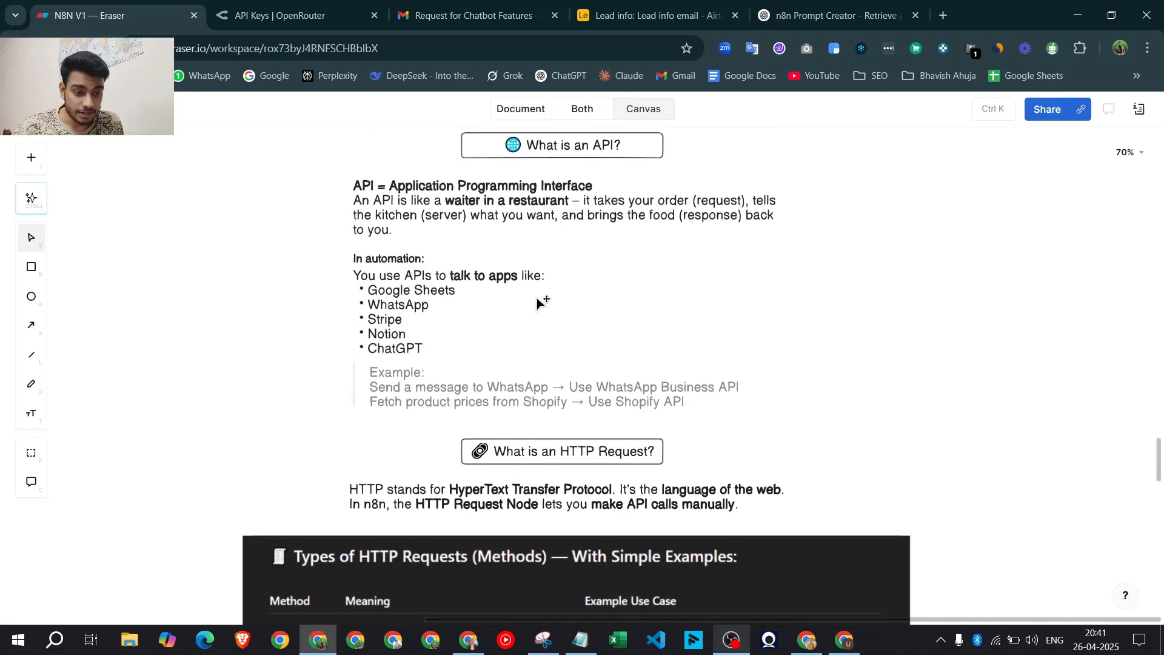
scroll(594, 298, down, 3)
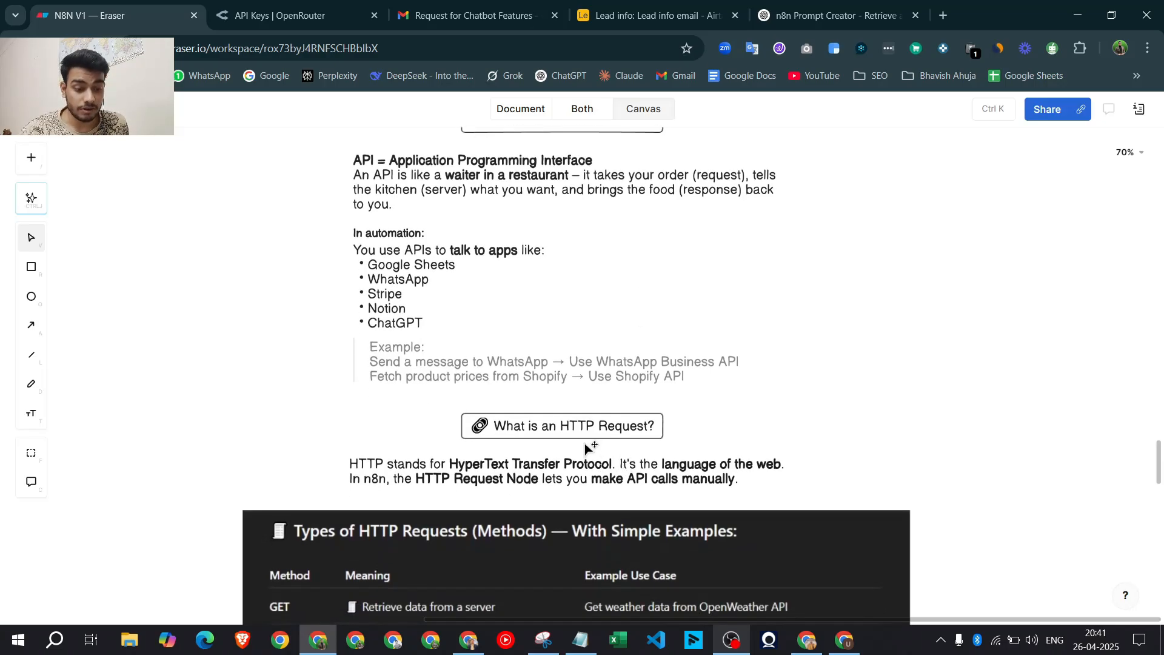
scroll(585, 447, down, 10)
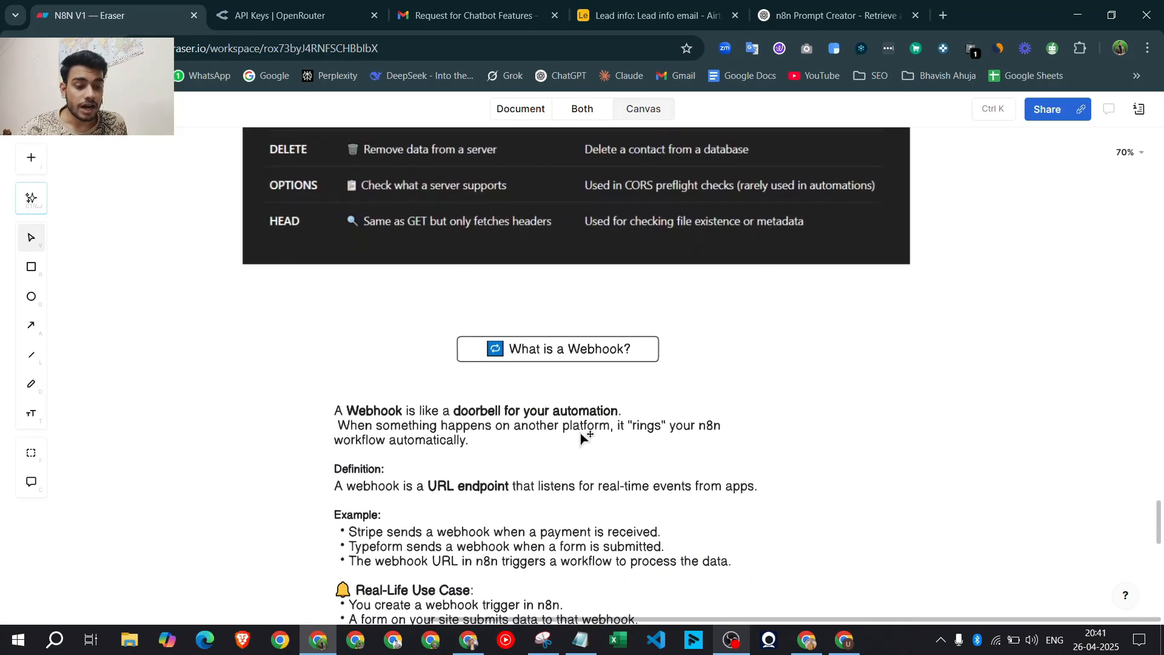
Scroll past the Webhook explanation to the 'NEXT VIDEO' banner on trigger nodes
scroll(580, 432, down, 1)
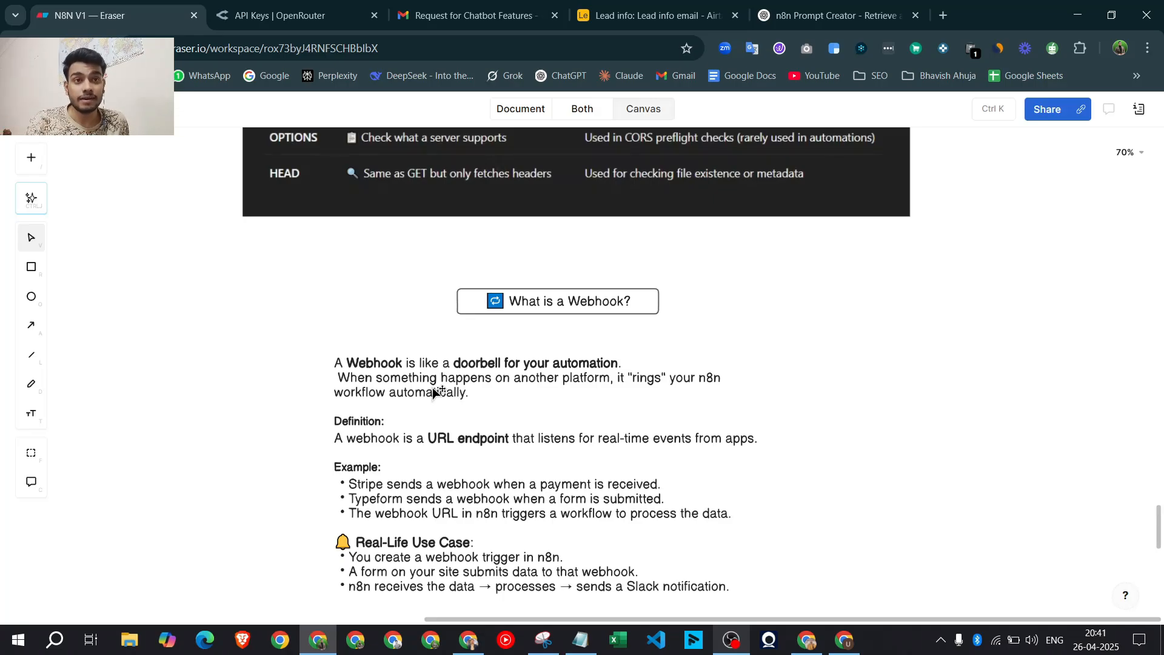
scroll(504, 388, down, 2)
scroll(647, 177, up, 1)
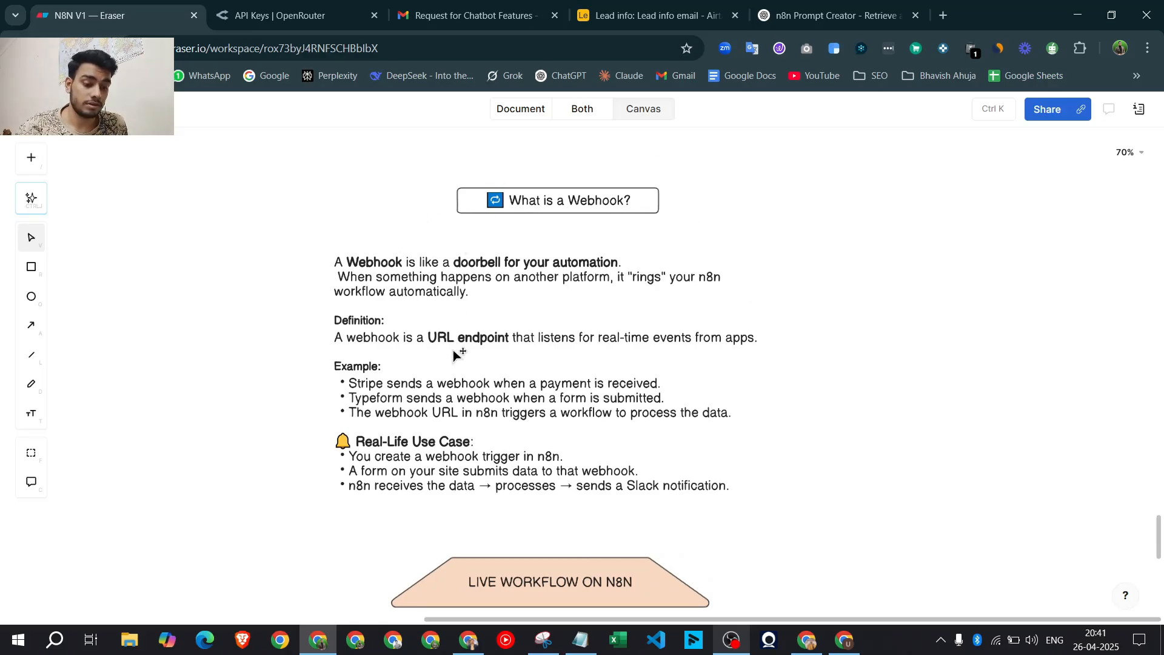
scroll(453, 351, down, 1)
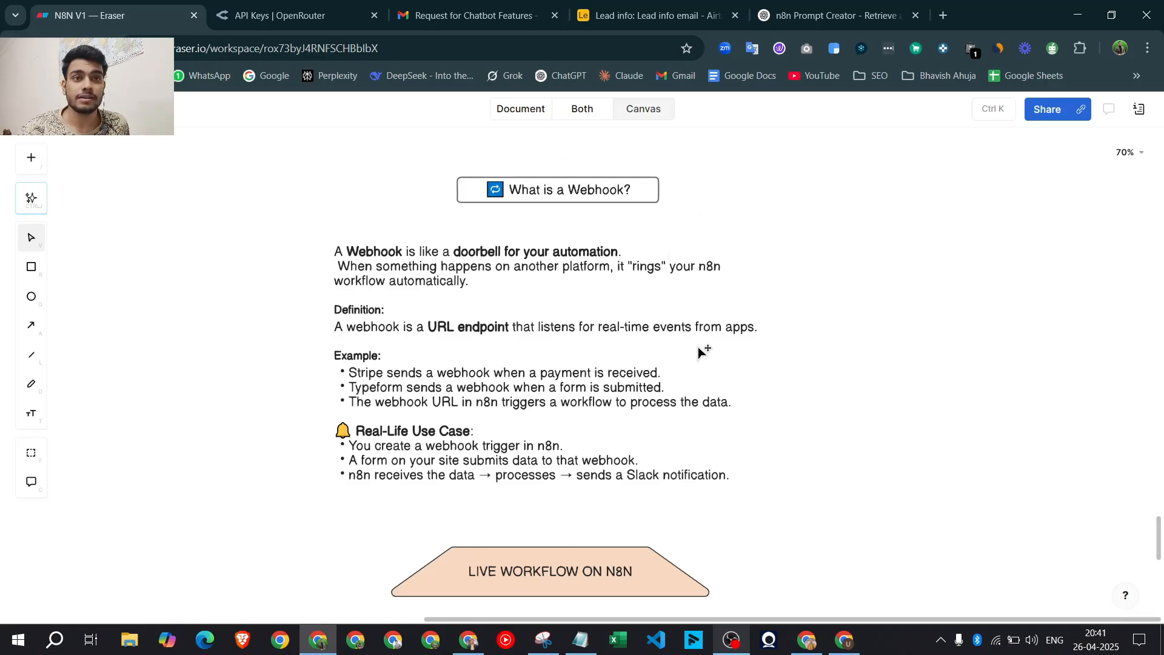
scroll(465, 313, down, 3)
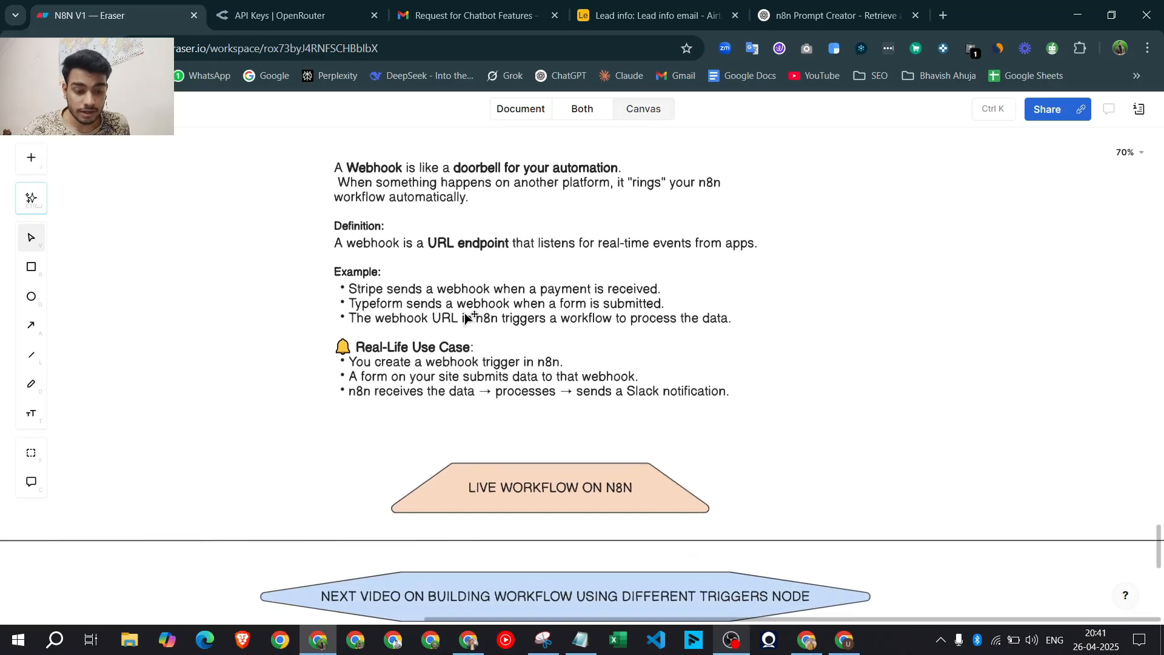